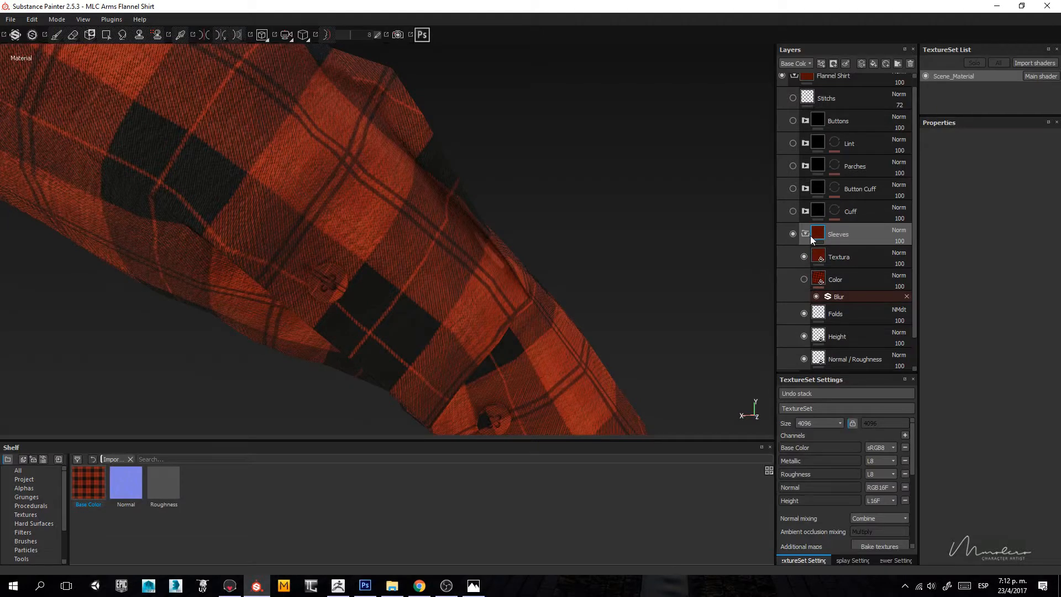
# Step: Add a color selection mask to the Sleeves folder and pick the green sleeve ID color (R 58, G 242, B 12)
pyautogui.click(829, 255)
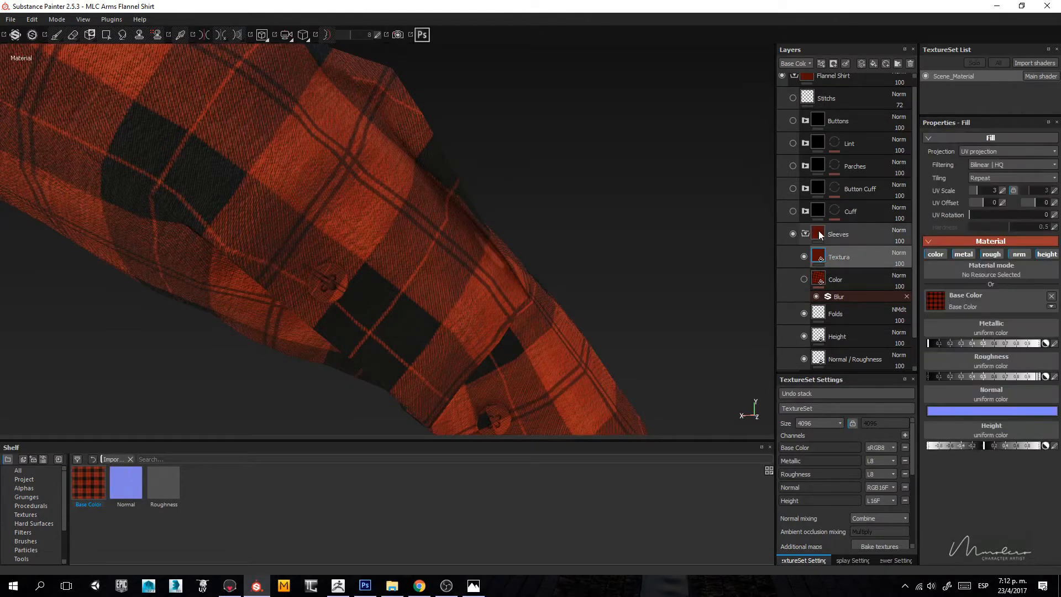
pyautogui.click(820, 236)
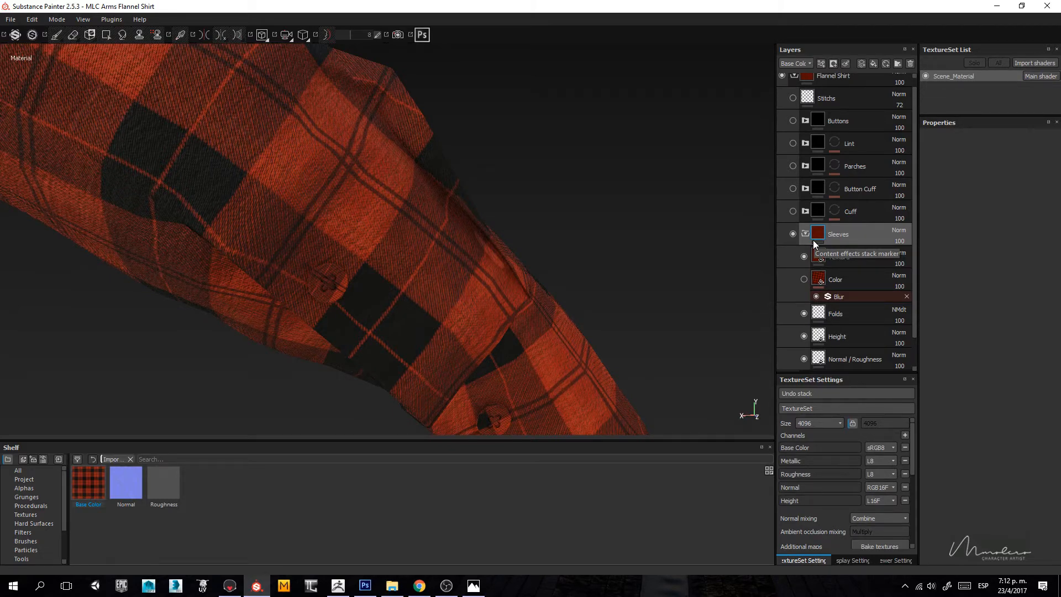
pyautogui.rightClick(816, 237)
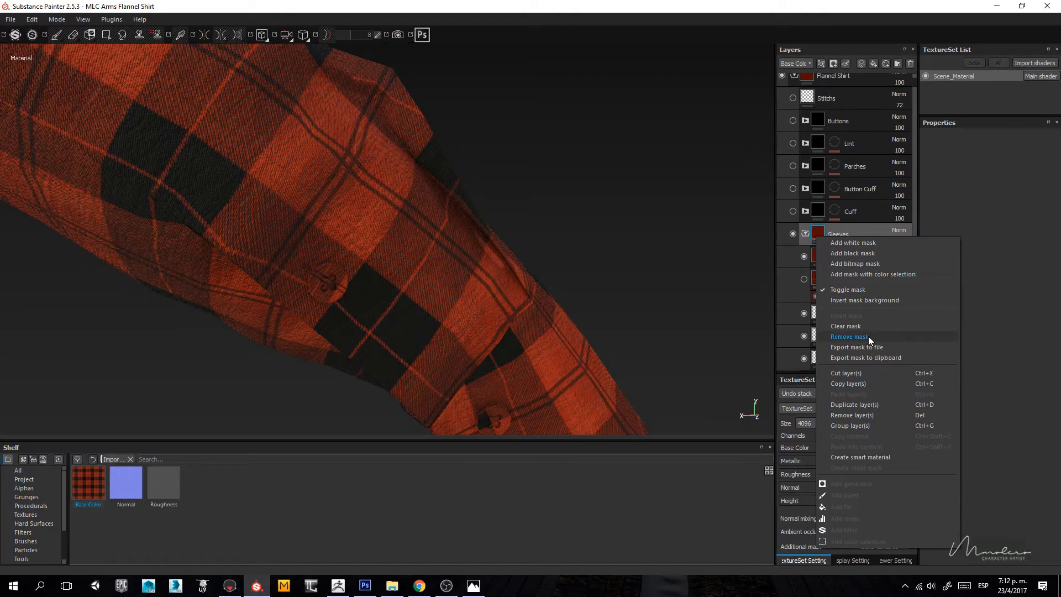
pyautogui.click(877, 276)
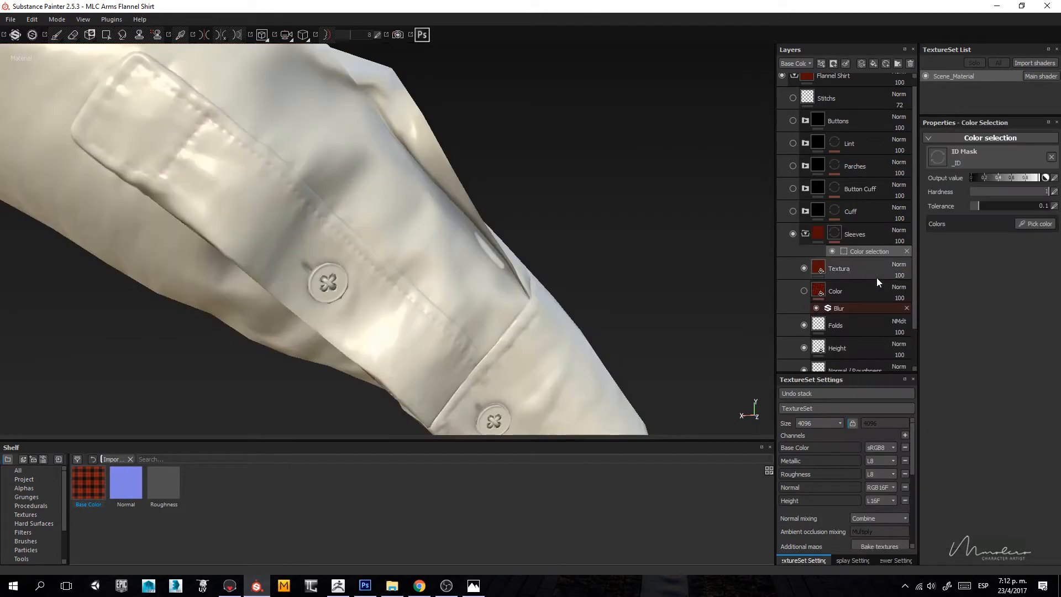
pyautogui.click(1030, 223)
pyautogui.click(428, 238)
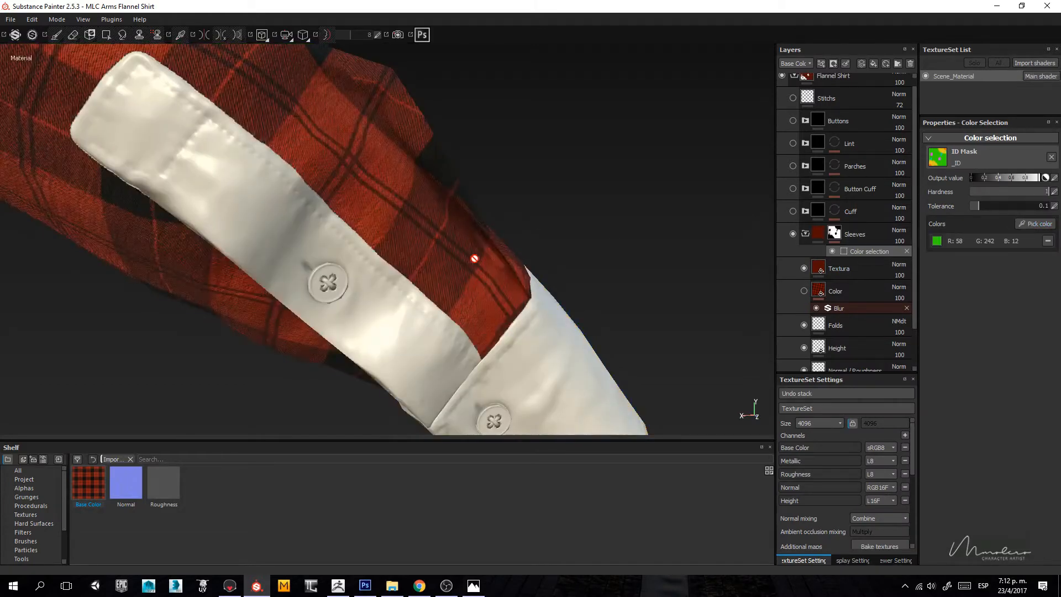
# Step: Disable the metallic, normal and height channels of the Textura fill layer, leaving only color and roughness
pyautogui.keyDown('alt'); pyautogui.moveTo(476, 253); pyautogui.dragTo(318, 221); pyautogui.keyUp('alt')
pyautogui.keyDown('alt'); pyautogui.moveTo(397, 352); pyautogui.dragTo(389, 219); pyautogui.keyUp('alt')
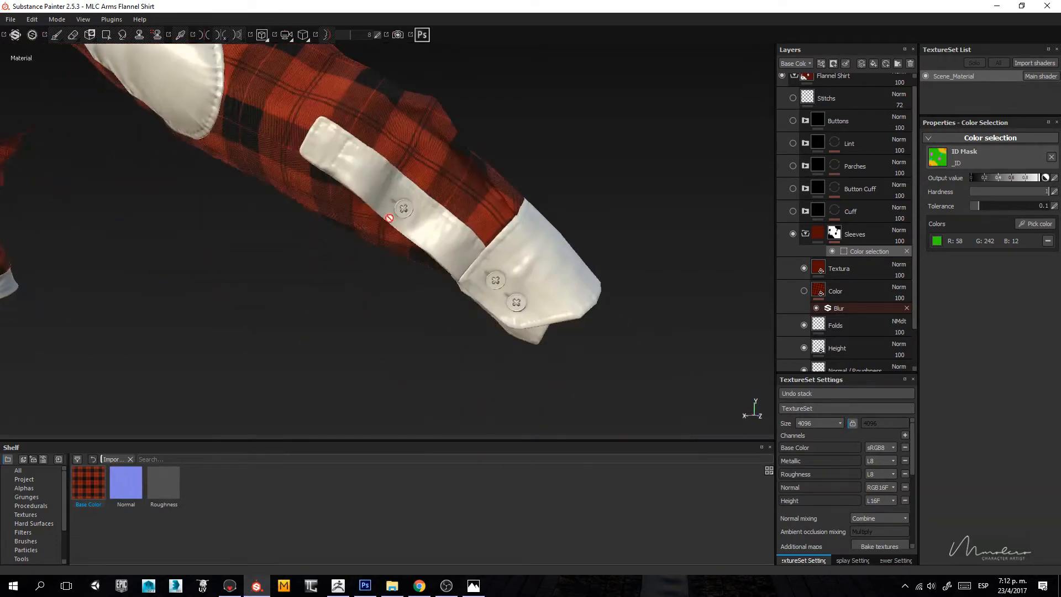
pyautogui.keyDown('alt'); pyautogui.moveTo(544, 287); pyautogui.dragTo(522, 251); pyautogui.keyUp('alt')
pyautogui.keyDown('alt'); pyautogui.moveTo(550, 260); pyautogui.dragTo(469, 218, button='right'); pyautogui.keyUp('alt')
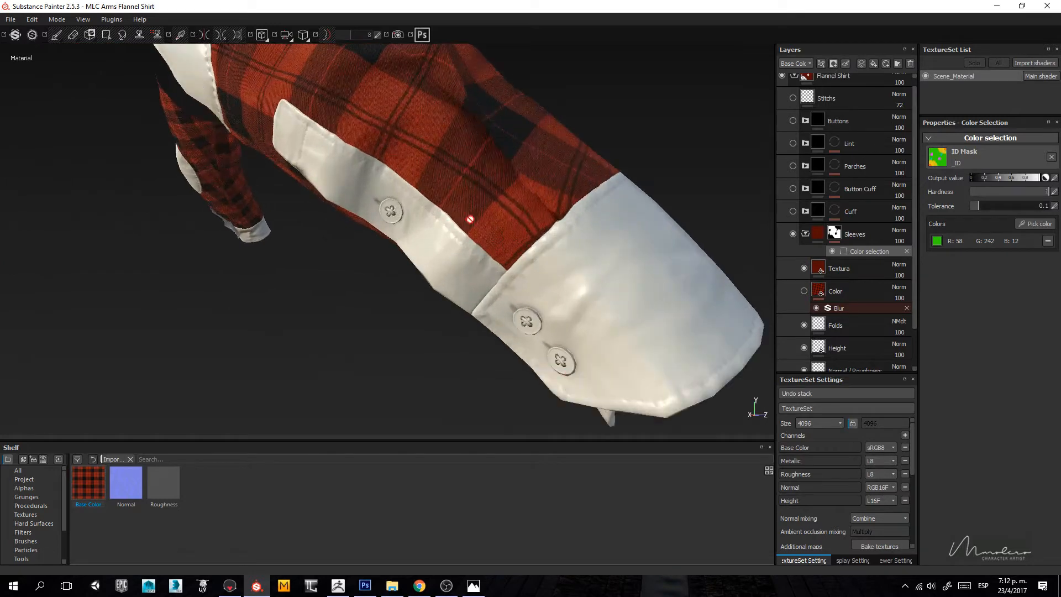
pyautogui.keyDown('alt'); pyautogui.moveTo(469, 217); pyautogui.dragTo(480, 287, button='middle'); pyautogui.keyUp('alt')
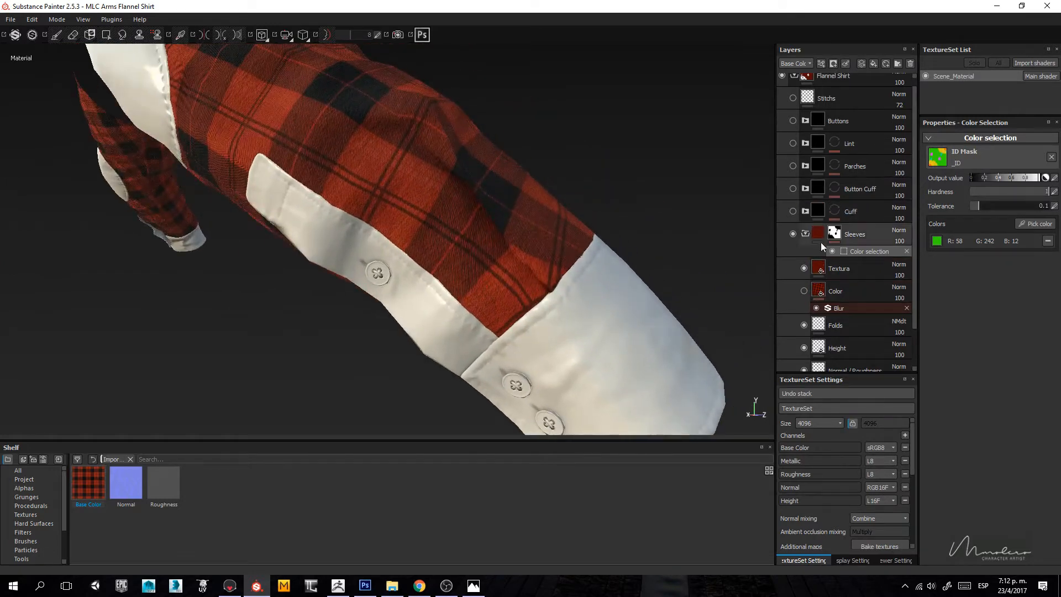
pyautogui.click(828, 277)
pyautogui.keyDown('alt'); pyautogui.moveTo(452, 221); pyautogui.dragTo(404, 221); pyautogui.keyUp('alt')
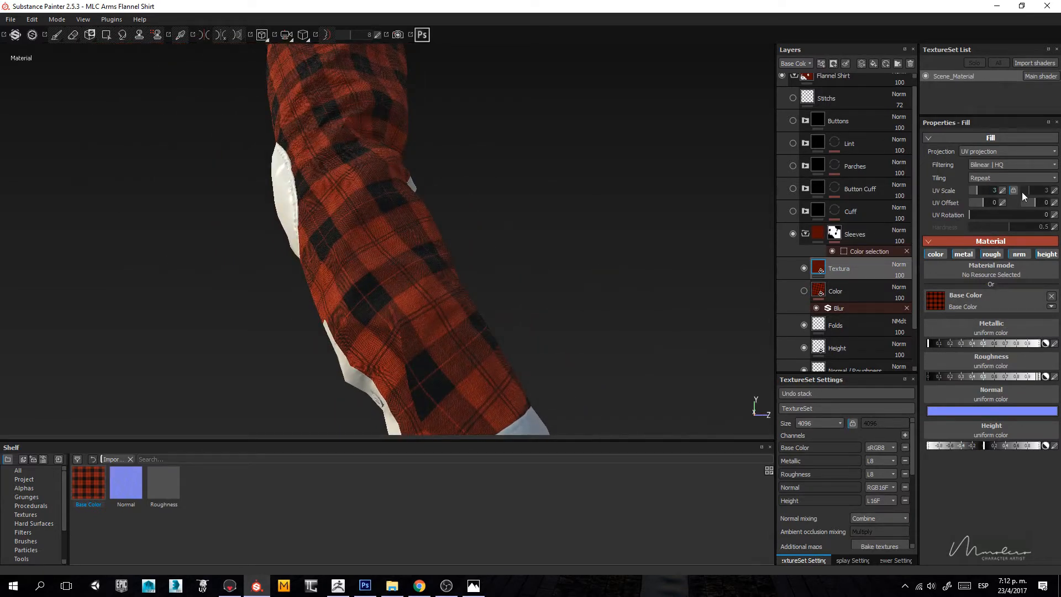
pyautogui.keyDown('alt'); pyautogui.moveTo(356, 178); pyautogui.dragTo(467, 182); pyautogui.keyUp('alt')
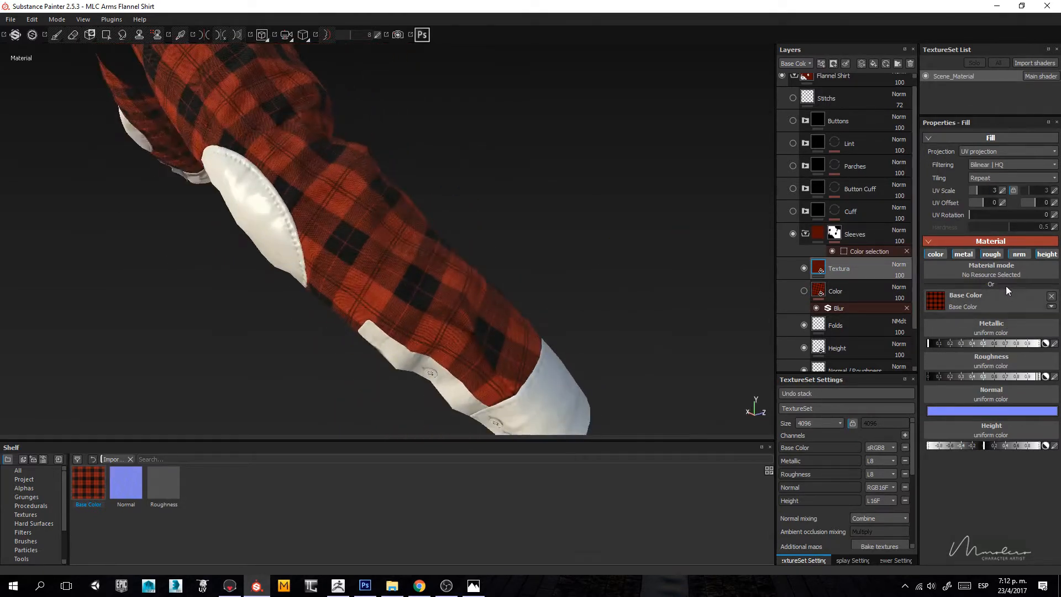
pyautogui.click(967, 255)
pyautogui.click(1020, 255)
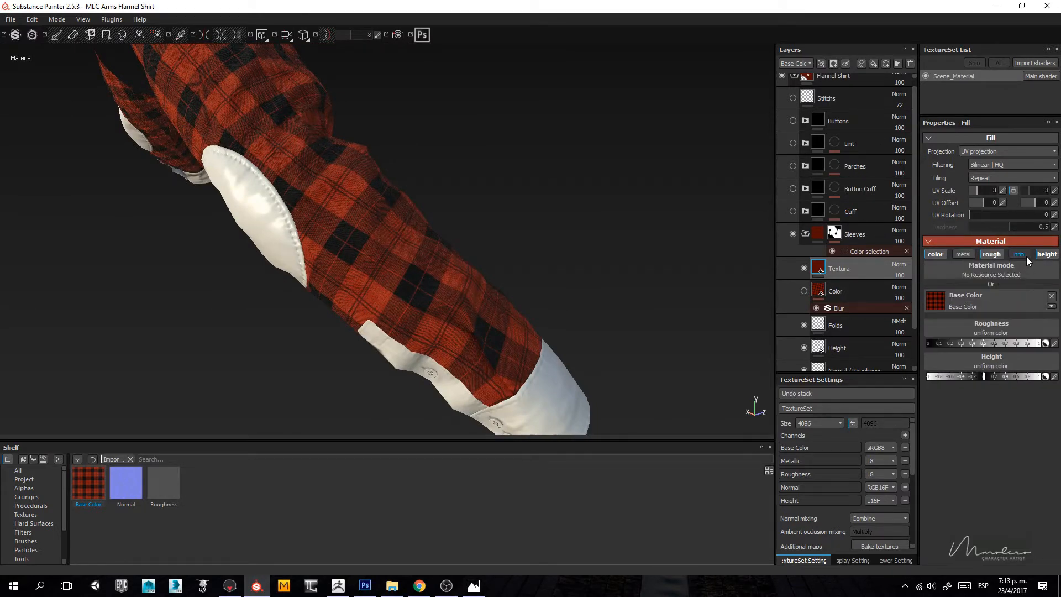
pyautogui.click(1046, 254)
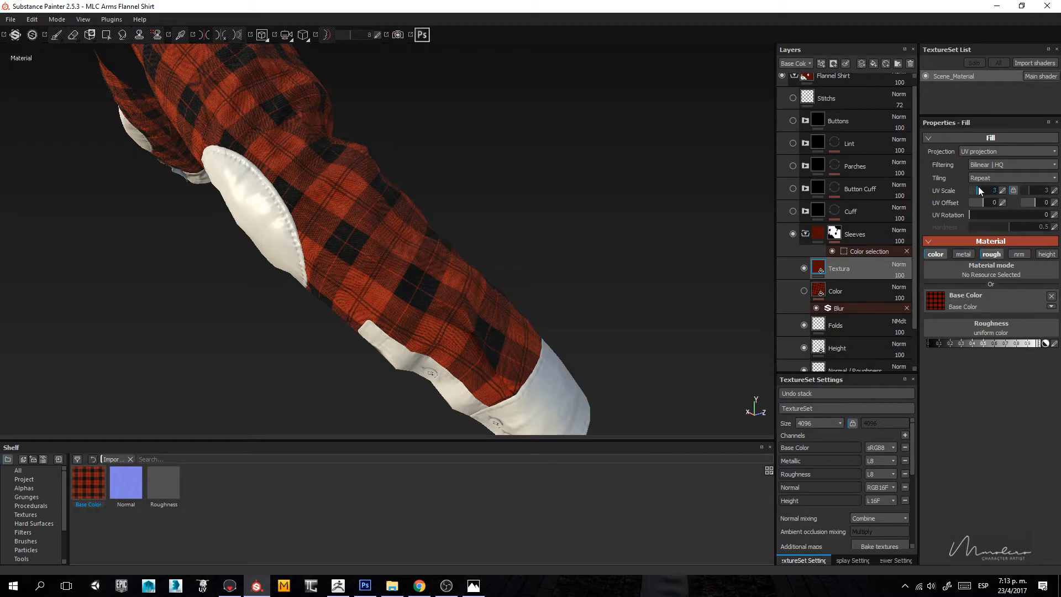
# Step: Set the Textura fill's UV scale to 1.78 and its UV rotation to 75
pyautogui.moveTo(977, 191); pyautogui.dragTo(976, 191)
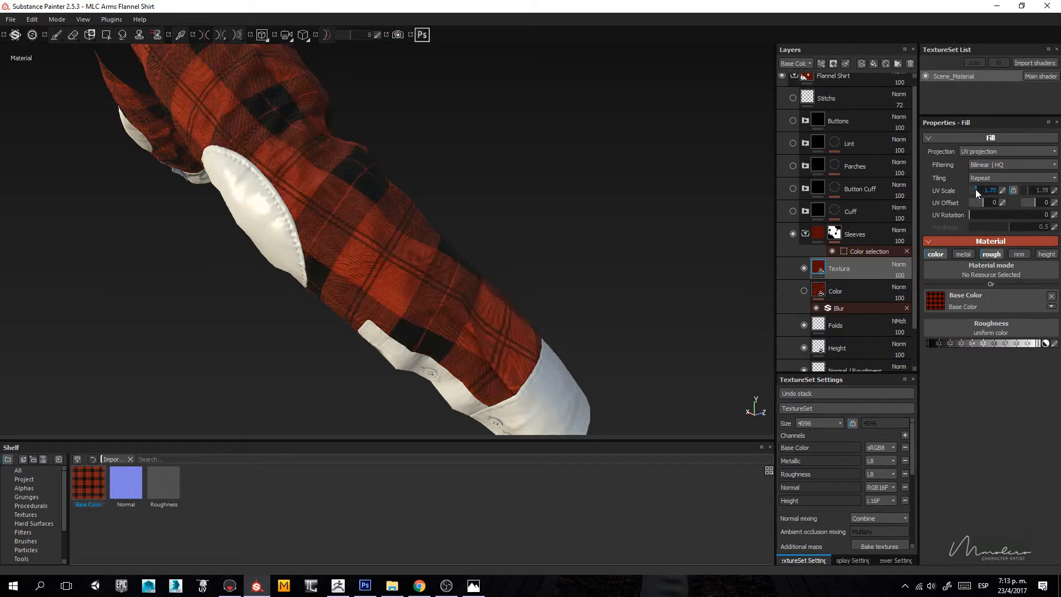
pyautogui.keyDown('alt'); pyautogui.moveTo(628, 285); pyautogui.dragTo(227, 273); pyautogui.keyUp('alt')
pyautogui.scroll(-3, 430, 243)
pyautogui.keyDown('alt'); pyautogui.moveTo(430, 243); pyautogui.dragTo(549, 300); pyautogui.keyUp('alt')
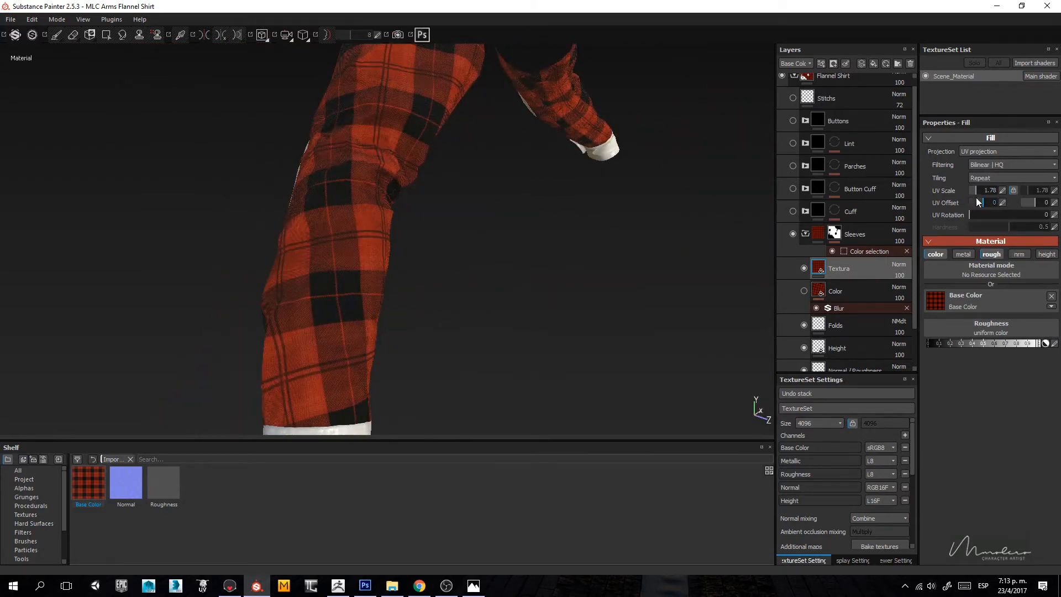
pyautogui.moveTo(978, 214); pyautogui.dragTo(986, 215)
pyautogui.keyDown('alt'); pyautogui.moveTo(551, 320); pyautogui.dragTo(571, 203); pyautogui.keyUp('alt')
# Step: Hide the Folds, Height and Normal / Roughness layers inside the Sleeves folder
pyautogui.scroll(-1, 805, 288)
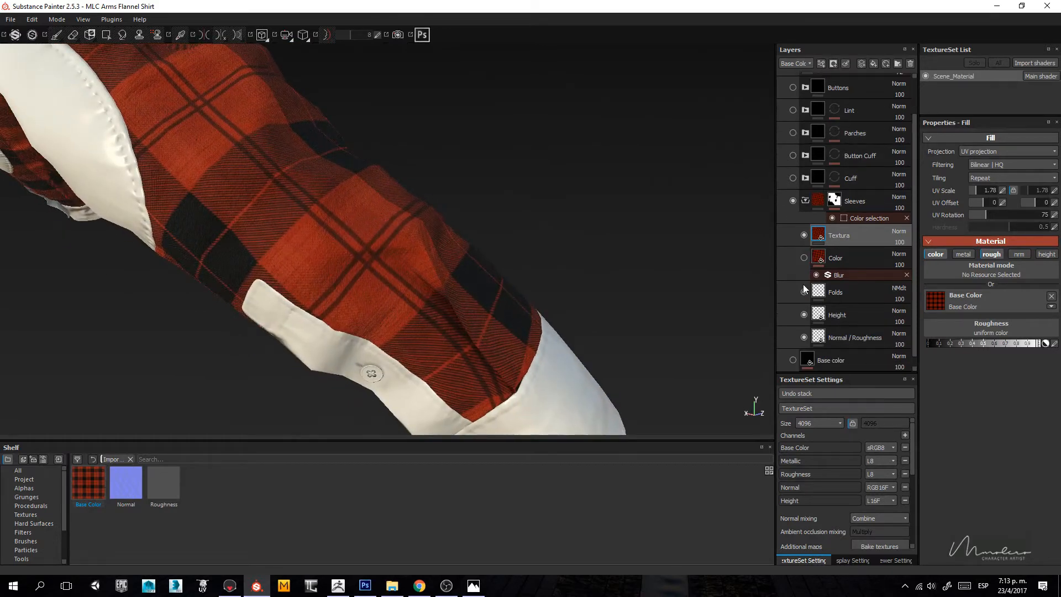
pyautogui.click(804, 292)
pyautogui.click(805, 315)
pyautogui.click(804, 337)
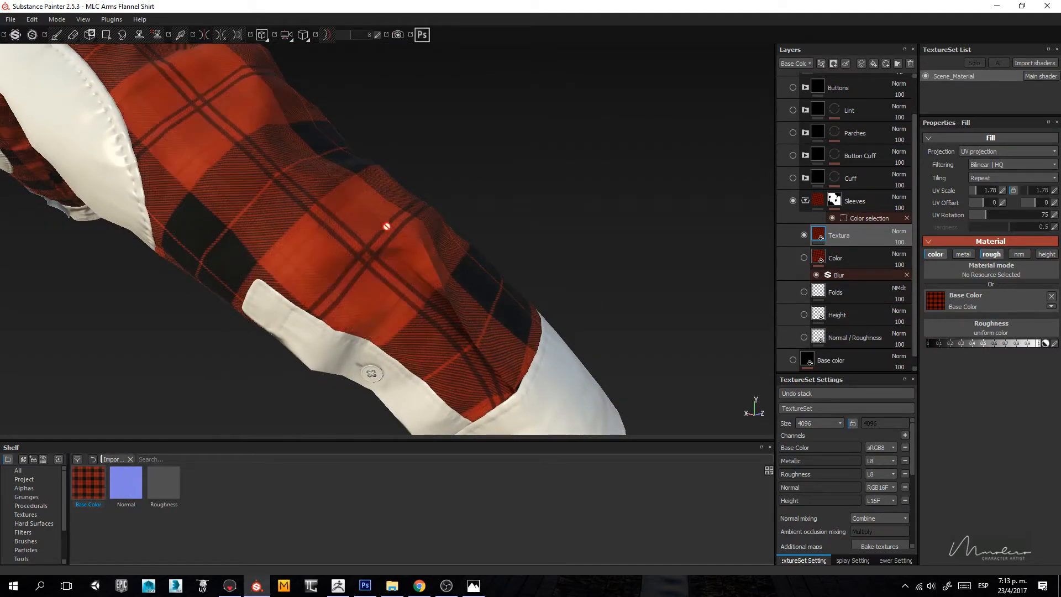
# Step: Examine the plaid pattern along the sleeve in material view from several angles and under different lighting directions
pyautogui.press('m')
pyautogui.keyDown('alt'); pyautogui.moveTo(386, 225); pyautogui.dragTo(372, 276); pyautogui.keyUp('alt')
pyautogui.keyDown('shift'); pyautogui.moveTo(372, 276); pyautogui.dragTo(469, 294, button='right'); pyautogui.keyUp('shift')
pyautogui.keyDown('alt'); pyautogui.moveTo(379, 204); pyautogui.dragTo(450, 290, button='right'); pyautogui.keyUp('alt')
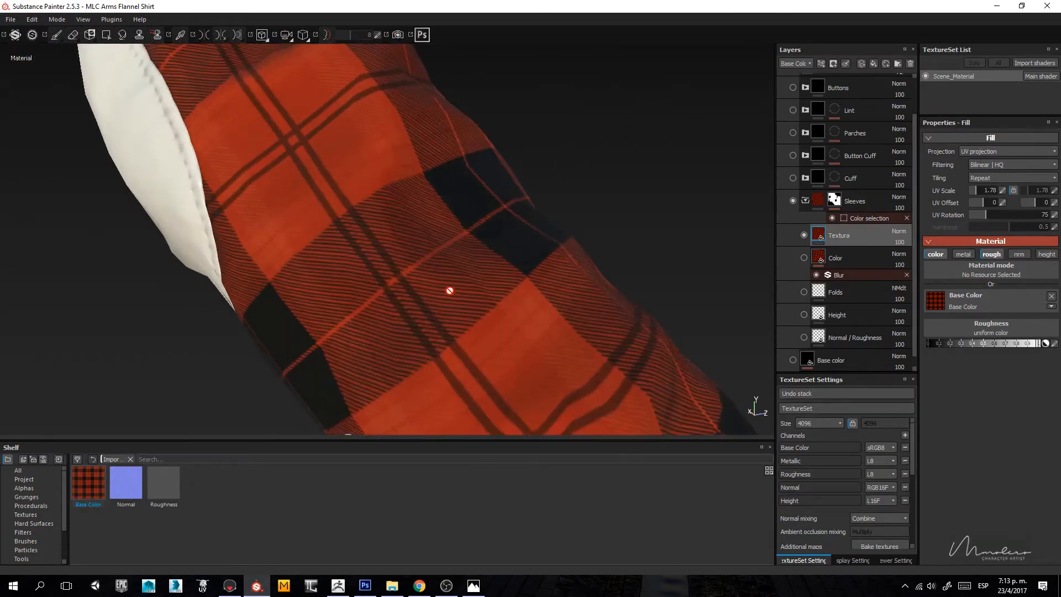
pyautogui.keyDown('alt'); pyautogui.moveTo(450, 289); pyautogui.dragTo(524, 283); pyautogui.keyUp('alt')
pyautogui.keyDown('shift'); pyautogui.moveTo(339, 286); pyautogui.dragTo(457, 386, button='right'); pyautogui.keyUp('shift')
pyautogui.keyDown('alt'); pyautogui.moveTo(458, 386); pyautogui.dragTo(307, 291); pyautogui.keyUp('alt')
pyautogui.keyDown('shift'); pyautogui.moveTo(307, 291); pyautogui.dragTo(602, 362, button='right'); pyautogui.keyUp('shift')
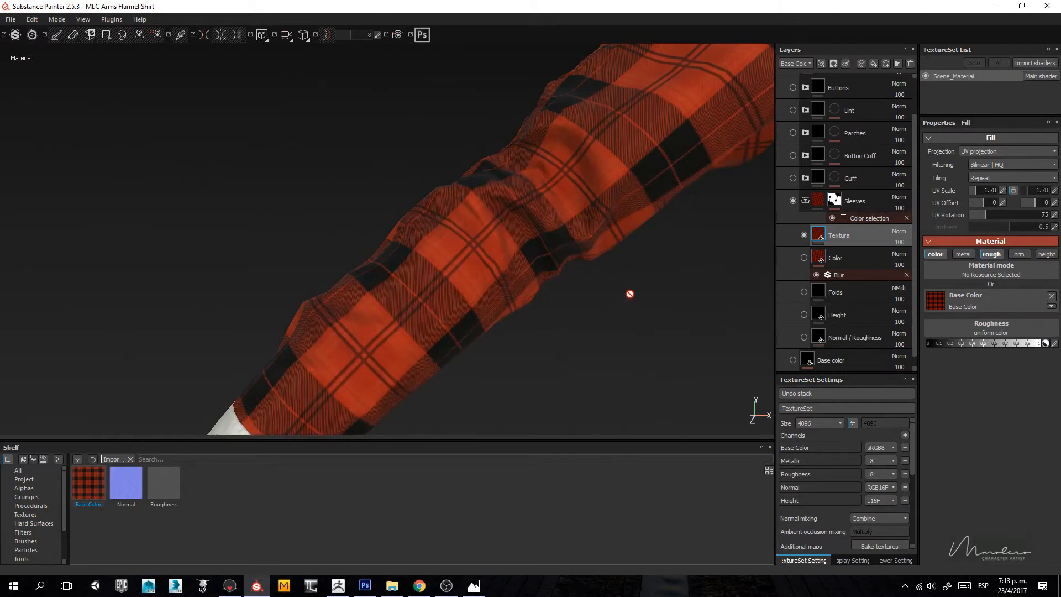
pyautogui.keyDown('alt'); pyautogui.moveTo(436, 310); pyautogui.dragTo(619, 260); pyautogui.keyUp('alt')
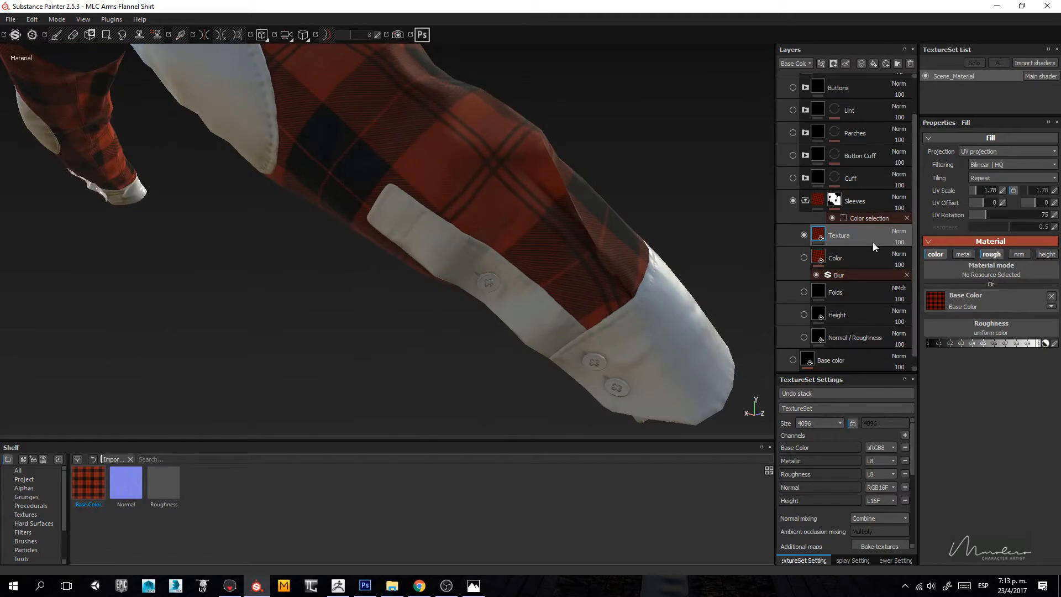
# Step: Add a fill layer named "Normal y Roughness" to the Sleeves folder and place it directly beneath Textura
pyautogui.click(874, 64)
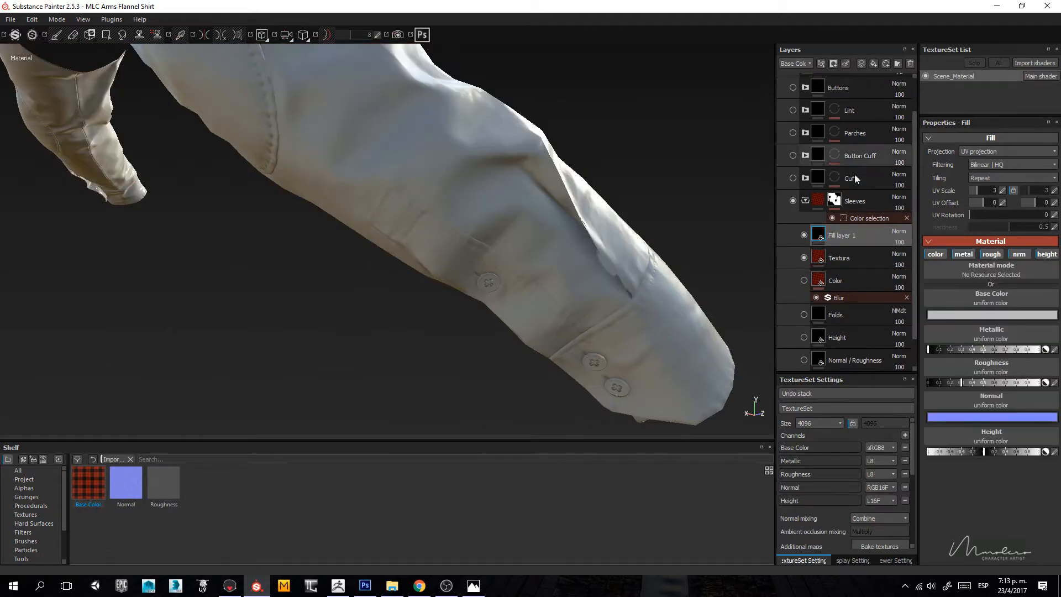
pyautogui.doubleClick(841, 237)
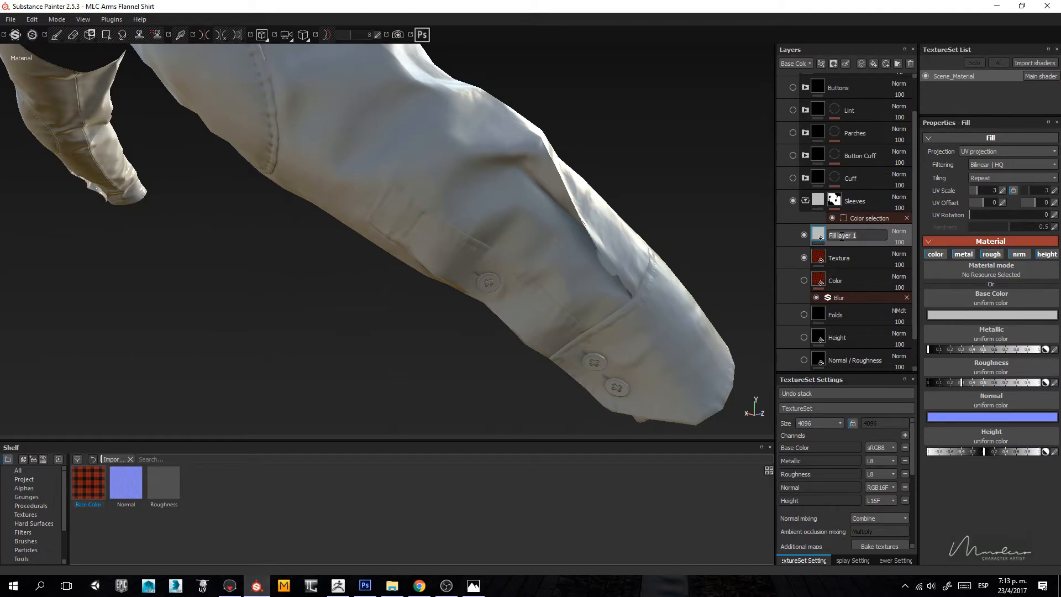
pyautogui.write('Normal y Roughness')
pyautogui.moveTo(840, 236); pyautogui.dragTo(845, 270)
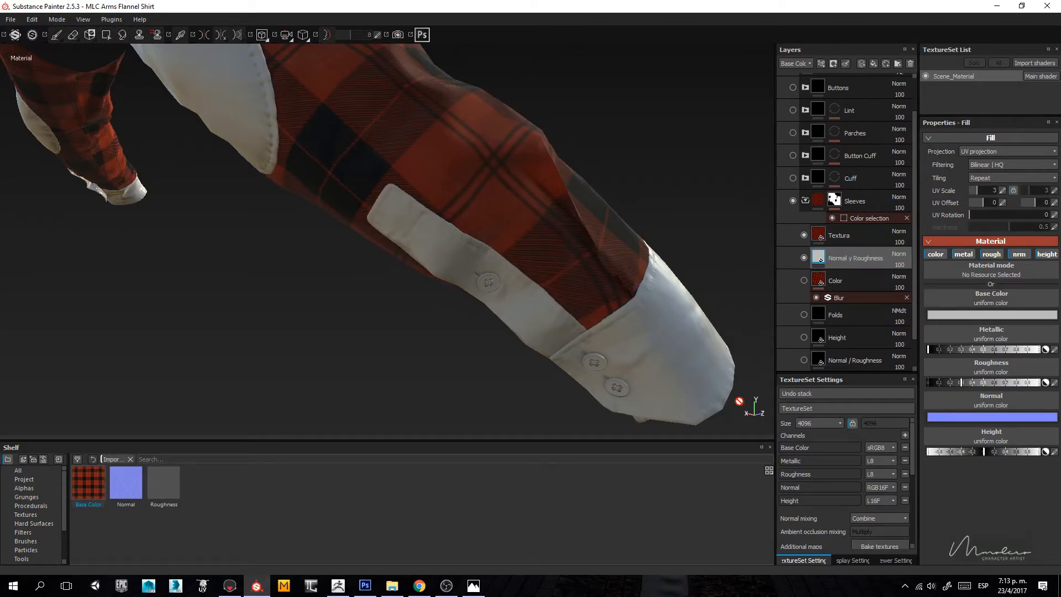
# Step: Assign the imported Roughness and Normal maps to the Normal y Roughness layer and disable its color and height channels
pyautogui.moveTo(163, 482); pyautogui.dragTo(999, 368)
pyautogui.moveTo(126, 482); pyautogui.dragTo(961, 393)
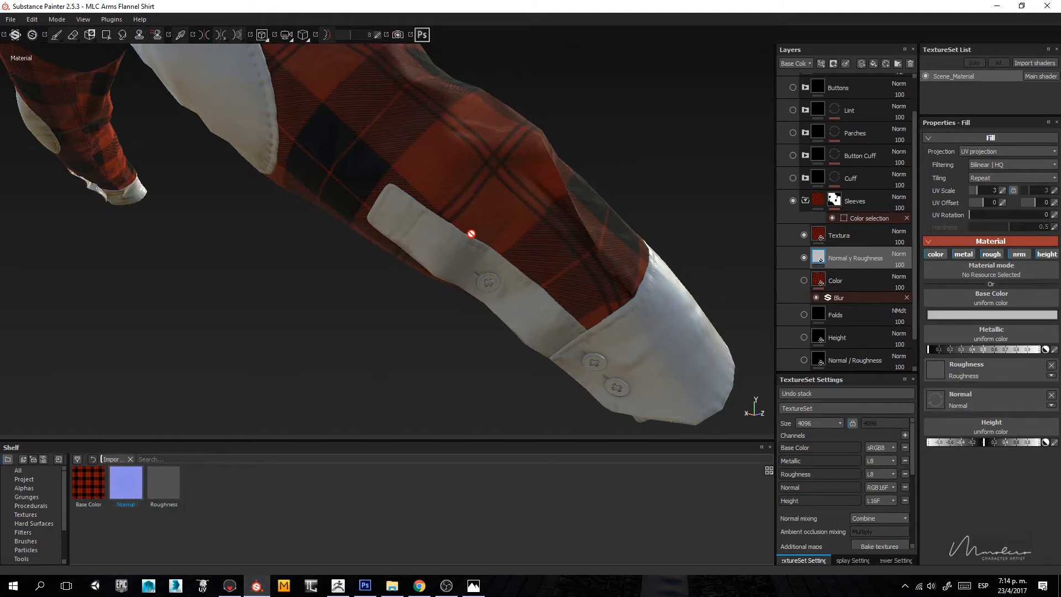
pyautogui.keyDown('alt'); pyautogui.moveTo(471, 234); pyautogui.dragTo(437, 286); pyautogui.keyUp('alt')
pyautogui.keyDown('shift'); pyautogui.moveTo(437, 286); pyautogui.dragTo(430, 291, button='right'); pyautogui.keyUp('shift')
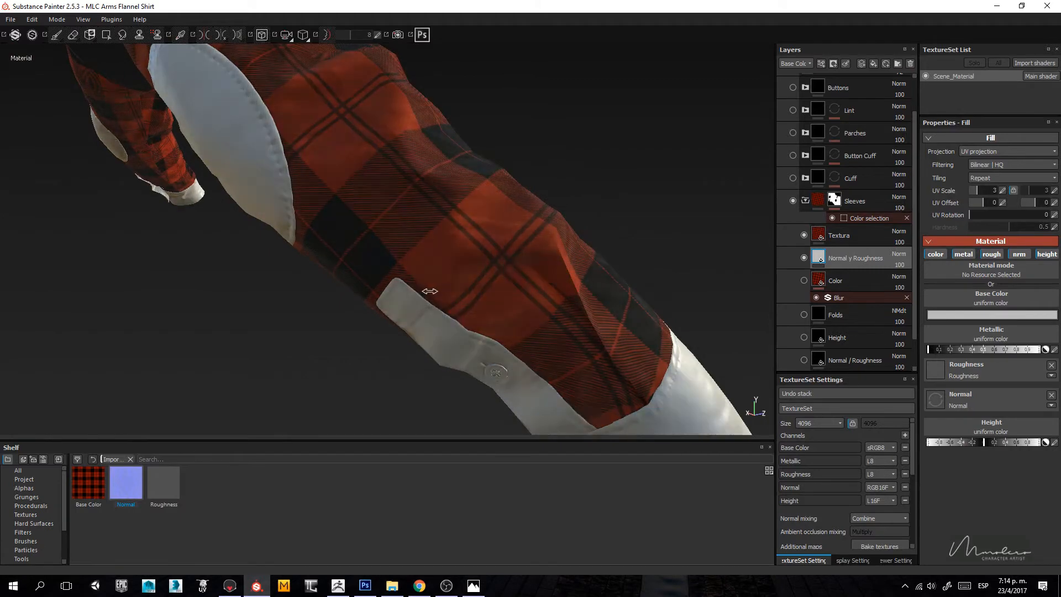
pyautogui.click(947, 255)
pyautogui.click(1047, 254)
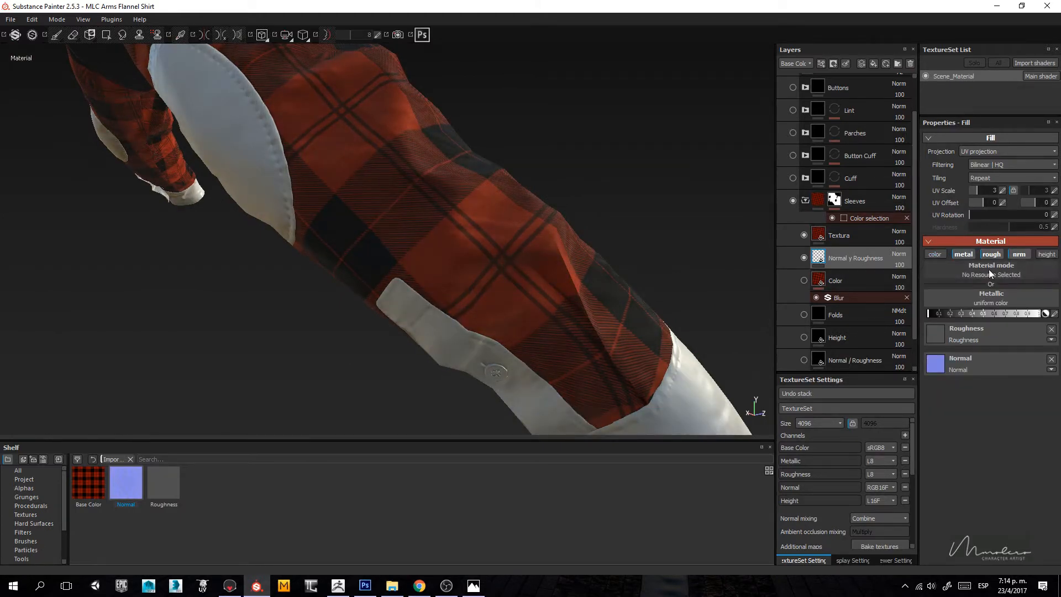
# Step: Display only the Normal channel on the model and set the Normal y Roughness layer's UV scale to 1.37
pyautogui.keyDown('alt'); pyautogui.moveTo(398, 213); pyautogui.dragTo(513, 341, button='right'); pyautogui.keyUp('alt')
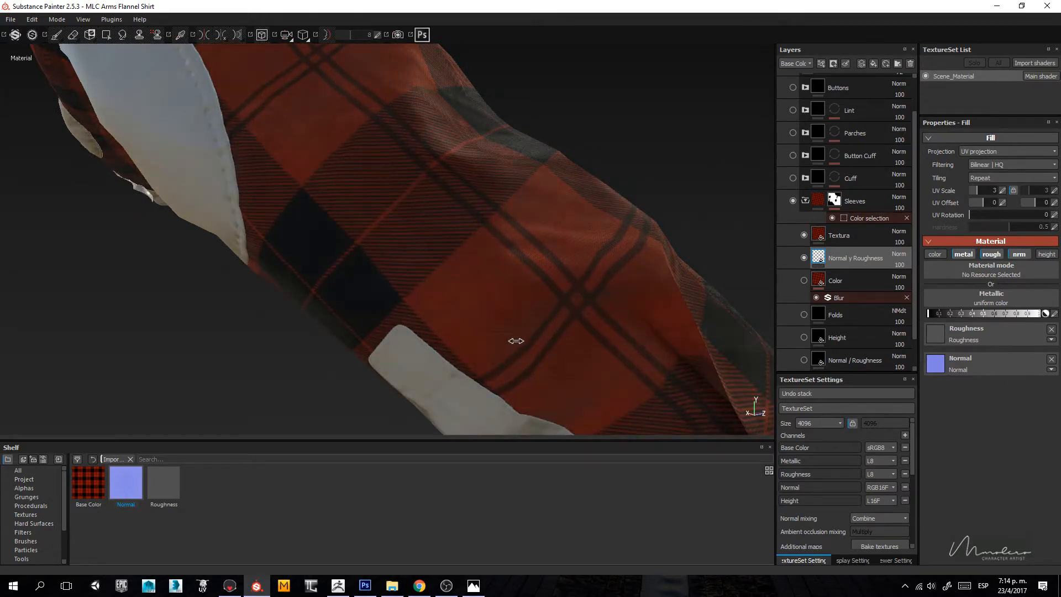
pyautogui.press('c')
pyautogui.press('c')
pyautogui.press('c')
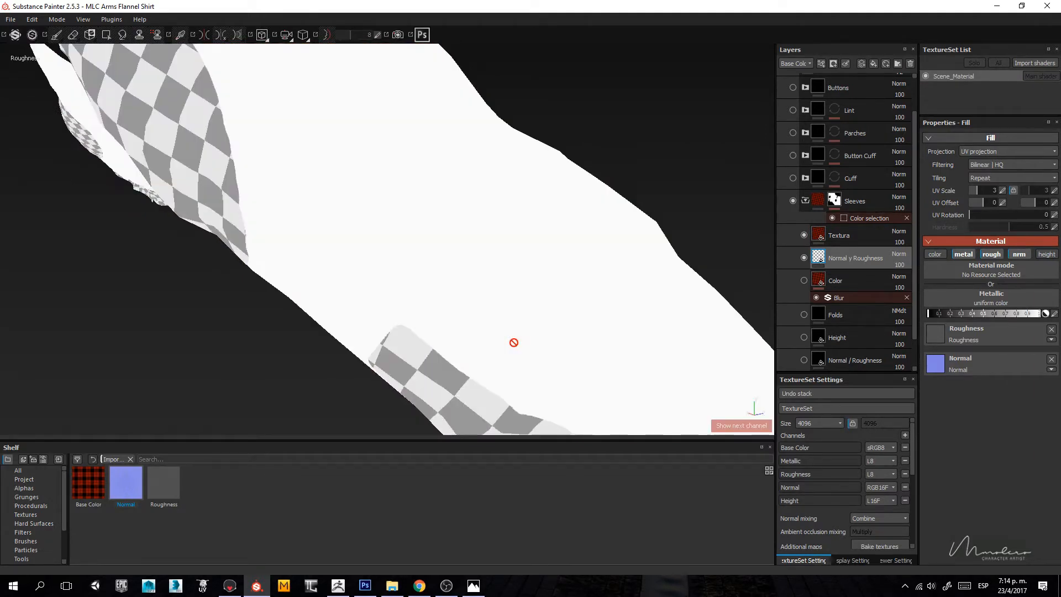
pyautogui.press('c')
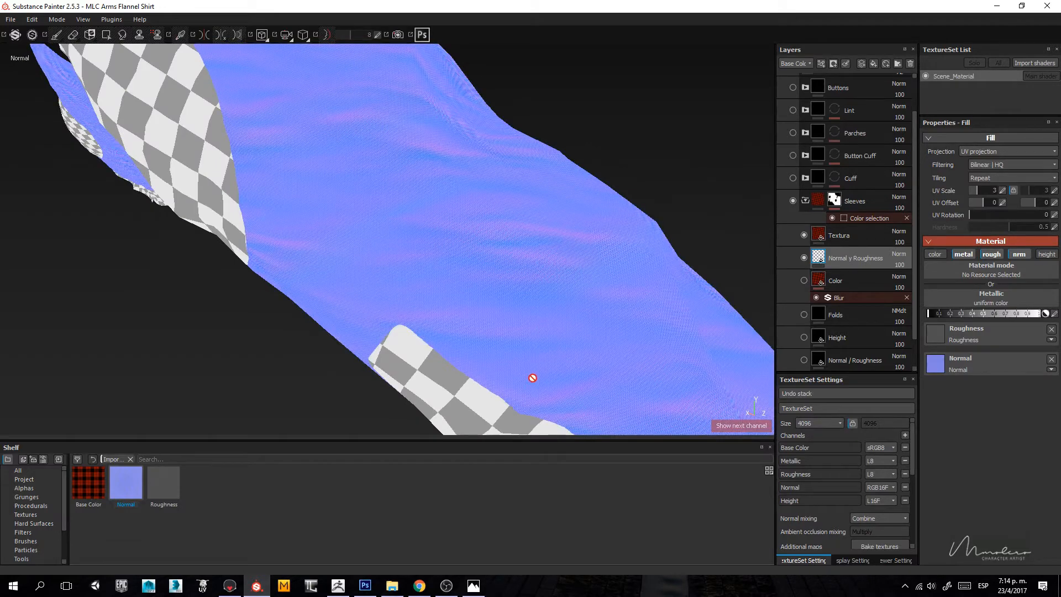
pyautogui.keyDown('alt'); pyautogui.moveTo(533, 379); pyautogui.dragTo(410, 192); pyautogui.keyUp('alt')
pyautogui.keyDown('alt'); pyautogui.moveTo(410, 192); pyautogui.dragTo(590, 389, button='right'); pyautogui.keyUp('alt')
pyautogui.keyDown('alt'); pyautogui.moveTo(590, 388); pyautogui.dragTo(532, 294); pyautogui.keyUp('alt')
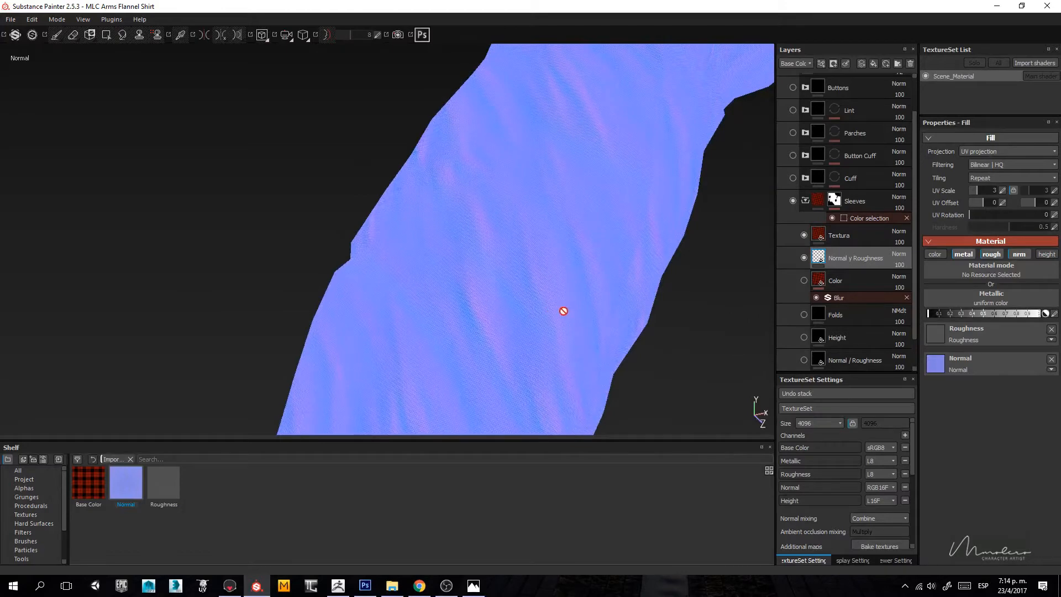
pyautogui.moveTo(977, 191); pyautogui.dragTo(975, 188)
# Step: Examine the sleeve's fabric weave in the Normal channel and in the combined Normal + Height + Base normal display
pyautogui.keyDown('alt'); pyautogui.moveTo(355, 276); pyautogui.dragTo(588, 286); pyautogui.keyUp('alt')
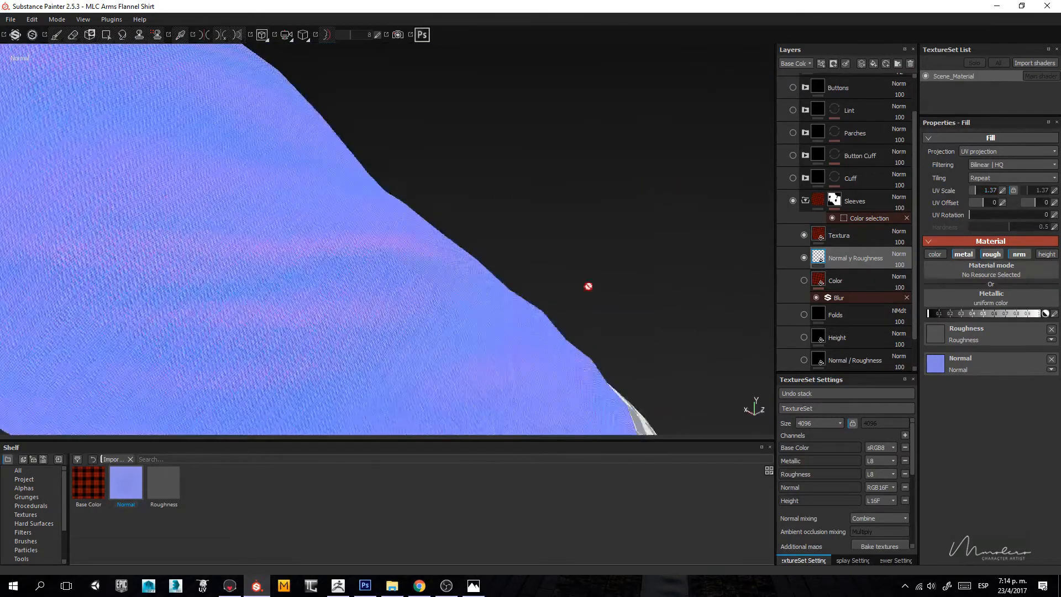
pyautogui.keyDown('alt'); pyautogui.moveTo(328, 311); pyautogui.dragTo(344, 366); pyautogui.keyUp('alt')
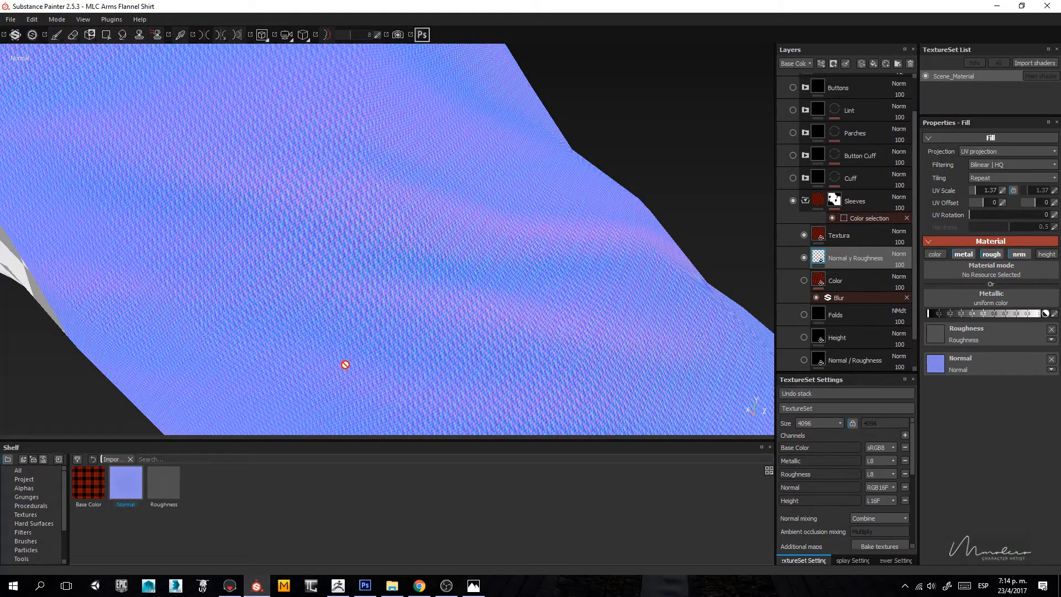
pyautogui.keyDown('alt'); pyautogui.moveTo(387, 381); pyautogui.dragTo(524, 304); pyautogui.keyUp('alt')
pyautogui.keyDown('alt'); pyautogui.moveTo(417, 305); pyautogui.dragTo(480, 274); pyautogui.keyUp('alt')
pyautogui.keyDown('alt'); pyautogui.moveTo(480, 274); pyautogui.dragTo(491, 339, button='right'); pyautogui.keyUp('alt')
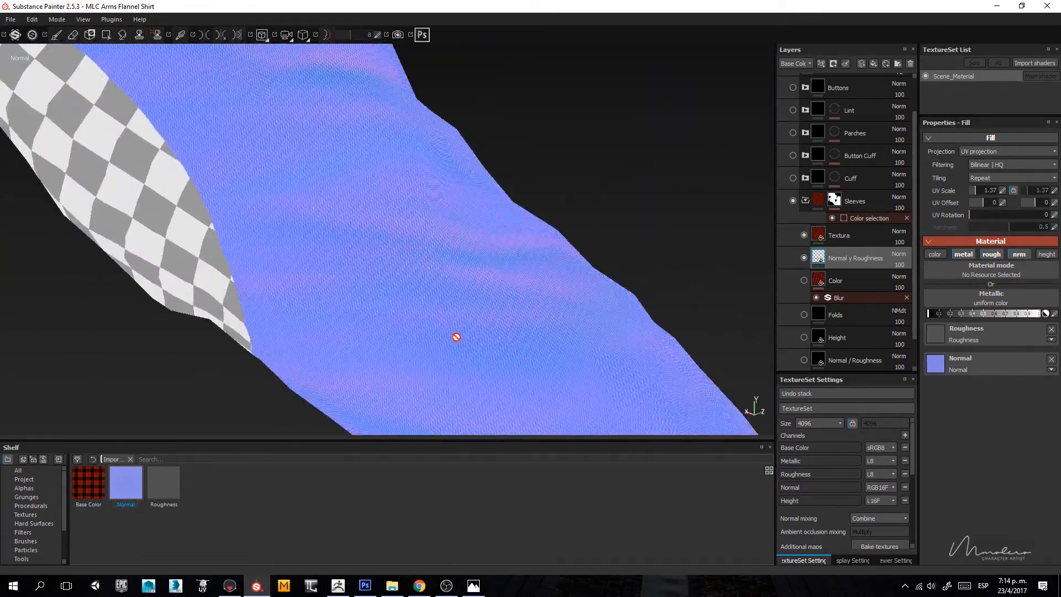
pyautogui.press('c')
pyautogui.press('c')
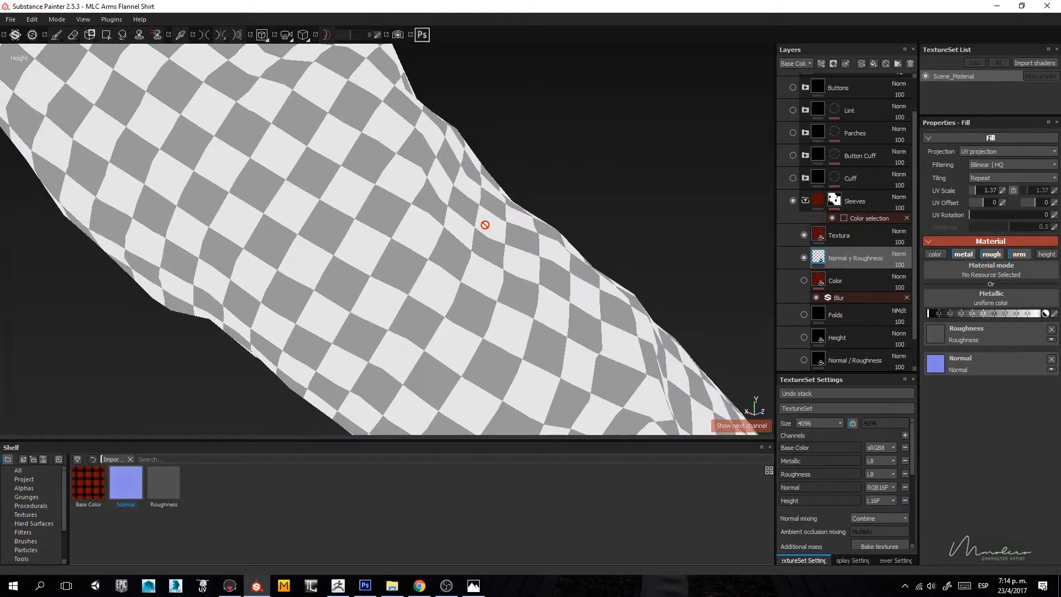
pyautogui.keyDown('alt'); pyautogui.moveTo(496, 329); pyautogui.dragTo(526, 260, button='right'); pyautogui.keyUp('alt')
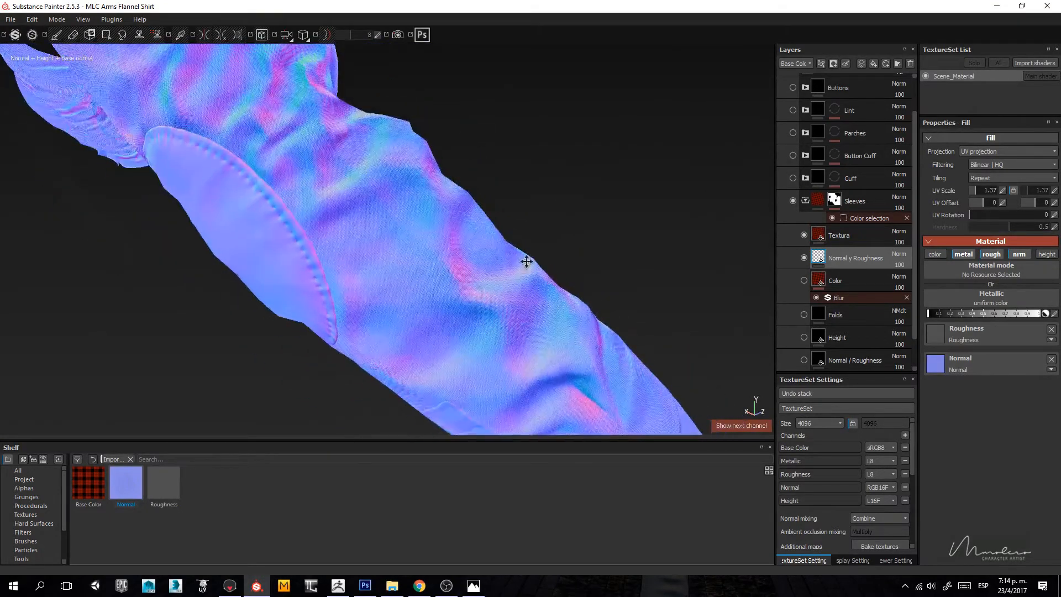
pyautogui.keyDown('alt'); pyautogui.moveTo(525, 261); pyautogui.dragTo(519, 350); pyautogui.keyUp('alt')
pyautogui.keyDown('alt'); pyautogui.moveTo(519, 351); pyautogui.dragTo(473, 235, button='right'); pyautogui.keyUp('alt')
pyautogui.keyDown('alt'); pyautogui.moveTo(473, 235); pyautogui.dragTo(451, 215, button='middle'); pyautogui.keyUp('alt')
pyautogui.keyDown('alt'); pyautogui.moveTo(451, 216); pyautogui.dragTo(462, 289); pyautogui.keyUp('alt')
pyautogui.keyDown('alt'); pyautogui.moveTo(462, 289); pyautogui.dragTo(372, 281, button='middle'); pyautogui.keyUp('alt')
pyautogui.keyDown('alt'); pyautogui.moveTo(372, 282); pyautogui.dragTo(304, 180); pyautogui.keyUp('alt')
pyautogui.keyDown('alt'); pyautogui.moveTo(305, 179); pyautogui.dragTo(403, 277, button='right'); pyautogui.keyUp('alt')
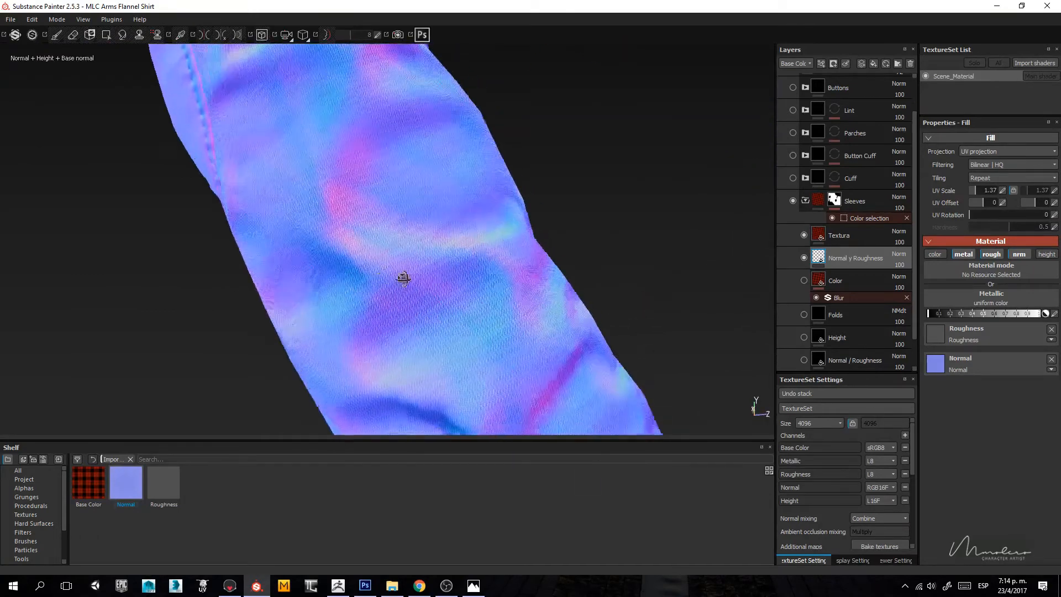
# Step: Inspect the sleeve's weave and folds close up and from further away in the combined normal display
pyautogui.keyDown('alt'); pyautogui.moveTo(402, 277); pyautogui.dragTo(445, 277); pyautogui.keyUp('alt')
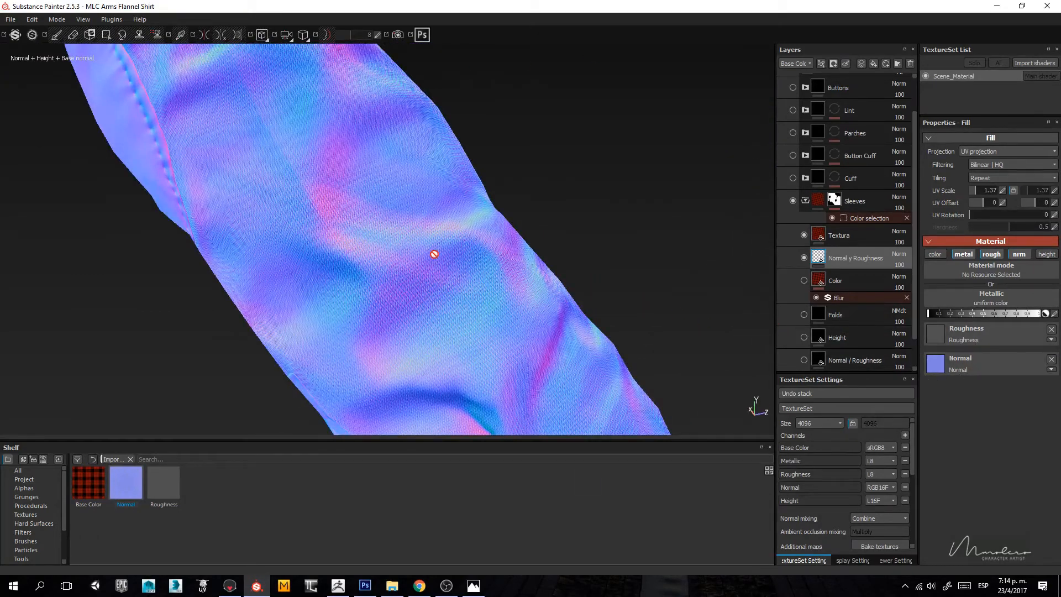
pyautogui.keyDown('alt'); pyautogui.moveTo(281, 247); pyautogui.dragTo(496, 390, button='right'); pyautogui.keyUp('alt')
pyautogui.keyDown('alt'); pyautogui.moveTo(495, 391); pyautogui.dragTo(427, 282); pyautogui.keyUp('alt')
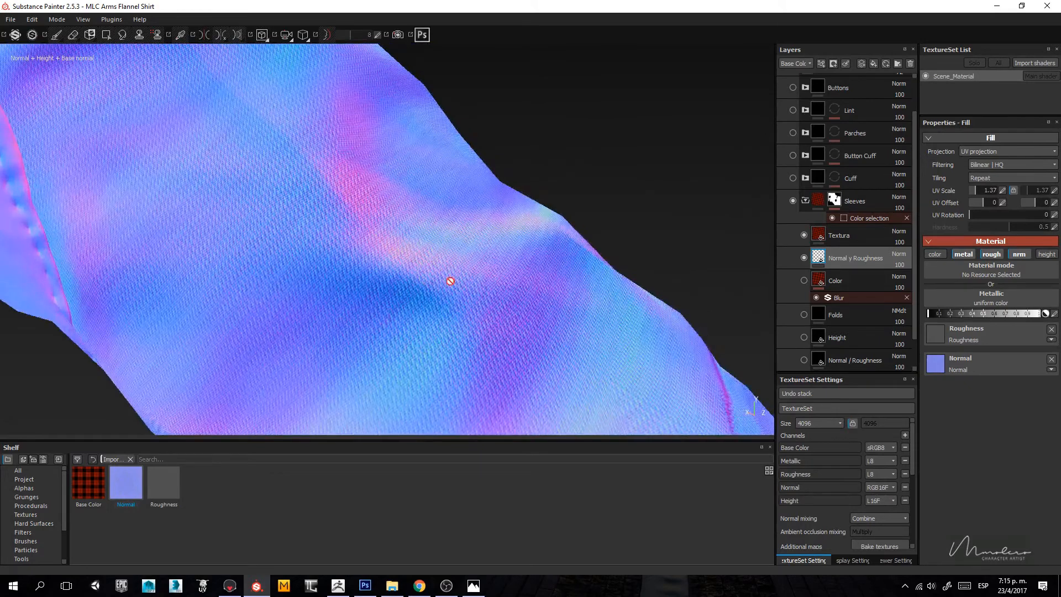
pyautogui.keyDown('alt'); pyautogui.moveTo(451, 282); pyautogui.dragTo(415, 170, button='right'); pyautogui.keyUp('alt')
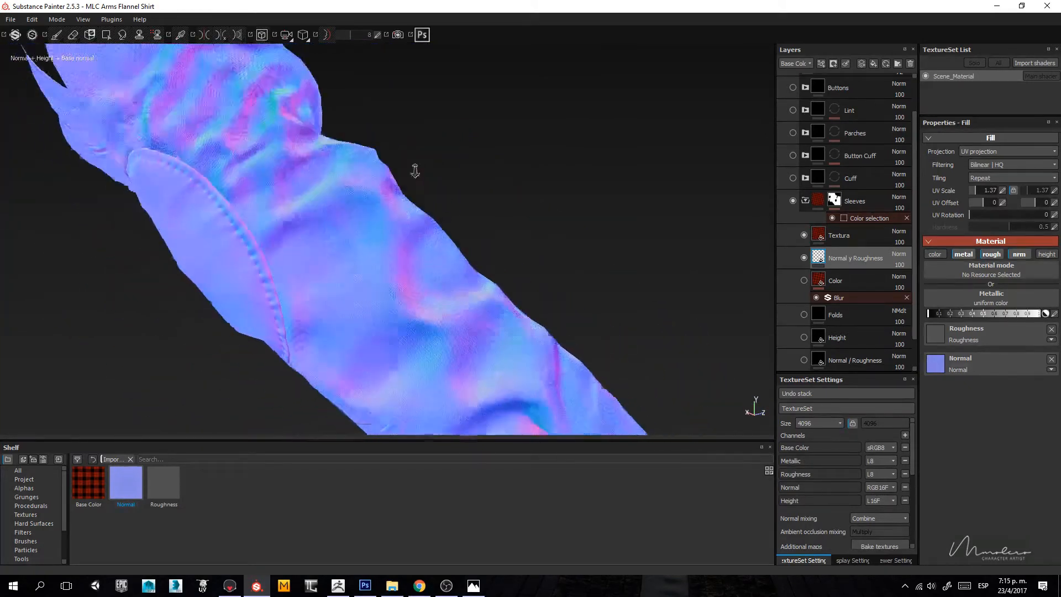
pyautogui.keyDown('alt'); pyautogui.moveTo(415, 171); pyautogui.dragTo(276, 256); pyautogui.keyUp('alt')
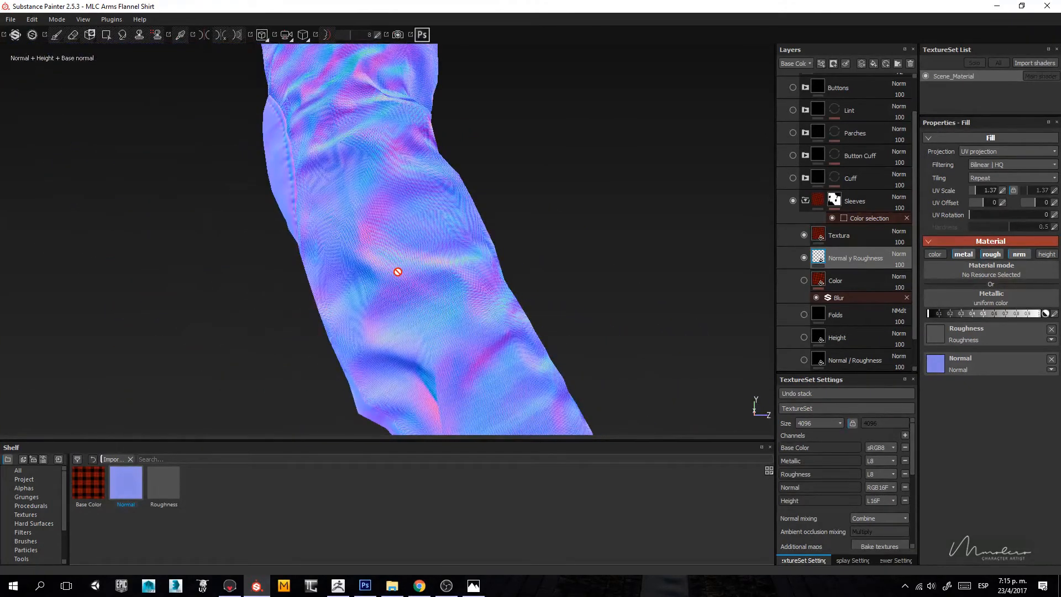
# Step: Check the sleeve in the Base Color channel and in full Material display, varying the viewing angle and environment lighting
pyautogui.press('c')
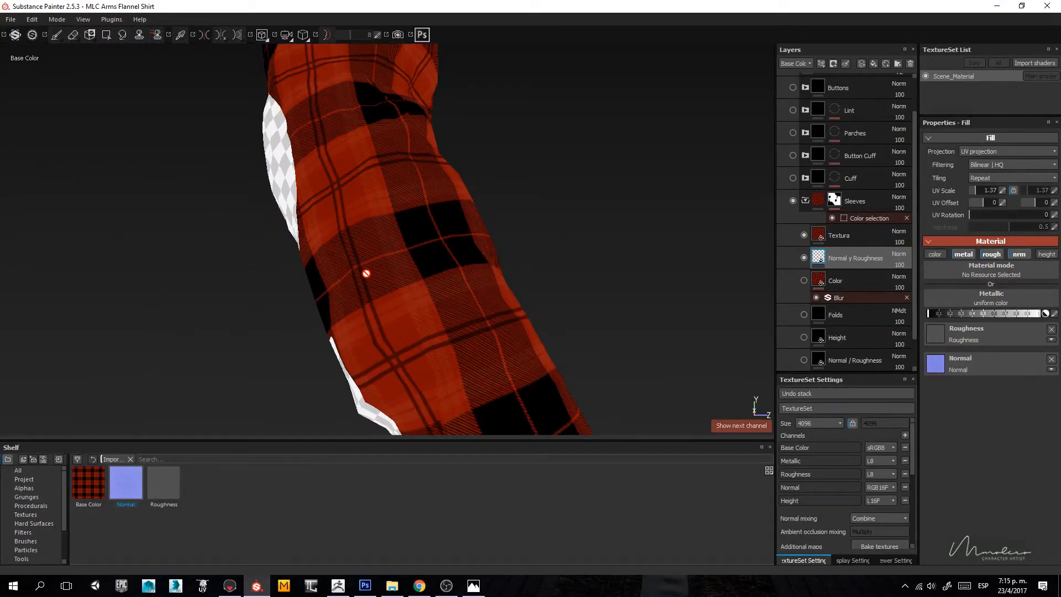
pyautogui.press('m')
pyautogui.keyDown('alt'); pyautogui.moveTo(295, 254); pyautogui.dragTo(389, 213); pyautogui.keyUp('alt')
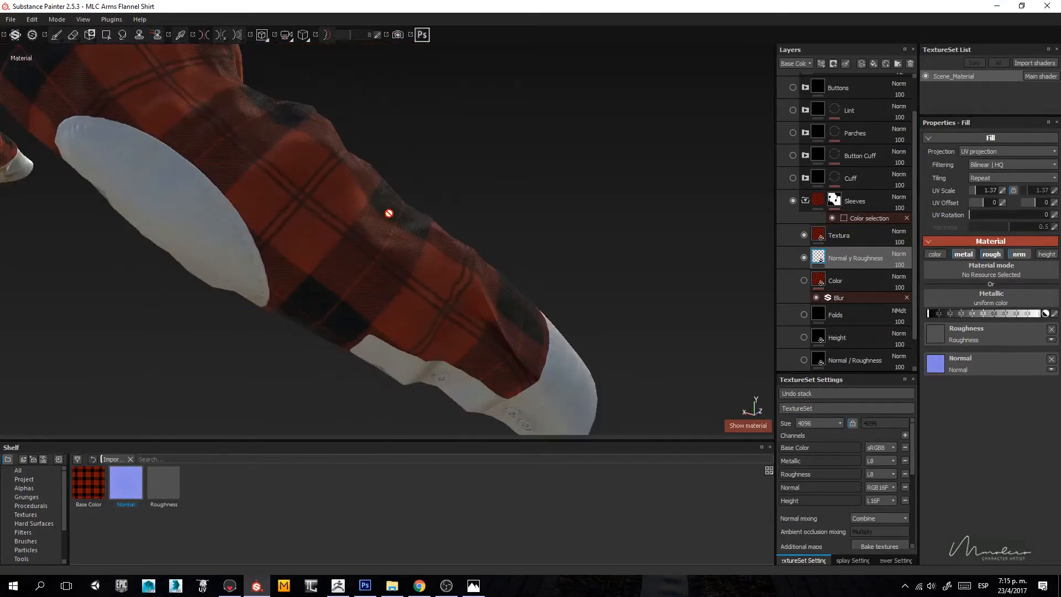
pyautogui.keyDown('alt'); pyautogui.moveTo(389, 213); pyautogui.dragTo(374, 311, button='right'); pyautogui.keyUp('alt')
pyautogui.keyDown('shift'); pyautogui.moveTo(374, 310); pyautogui.dragTo(447, 379, button='right'); pyautogui.keyUp('shift')
pyautogui.keyDown('alt'); pyautogui.moveTo(447, 379); pyautogui.dragTo(396, 277); pyautogui.keyUp('alt')
pyautogui.keyDown('shift'); pyautogui.moveTo(423, 292); pyautogui.dragTo(413, 292, button='right'); pyautogui.keyUp('shift')
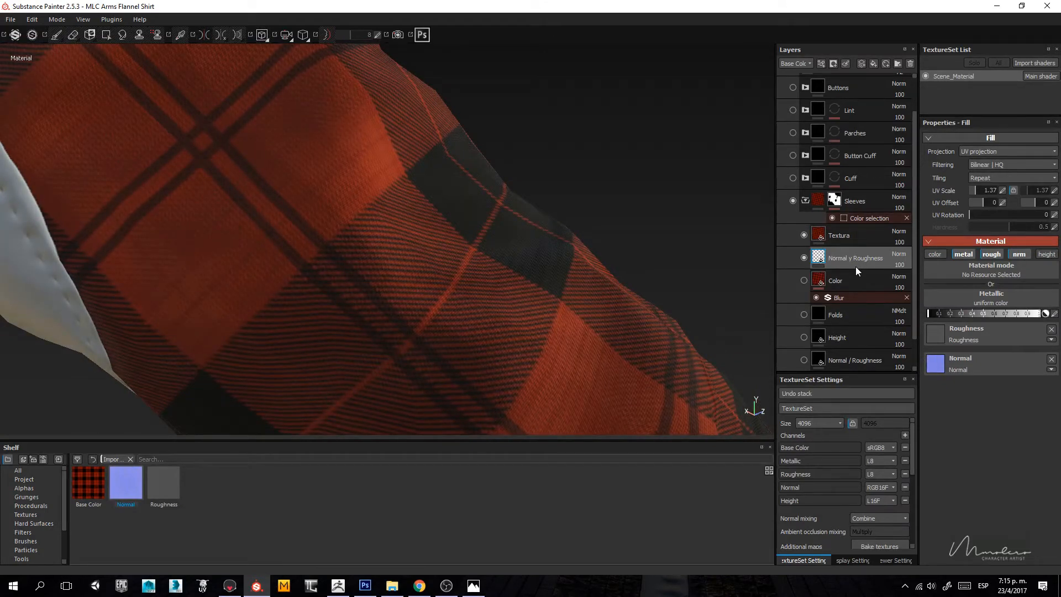
# Step: Add a fill layer named "Height" directly above Normal y Roughness and leave only its height channel enabled
pyautogui.click(874, 64)
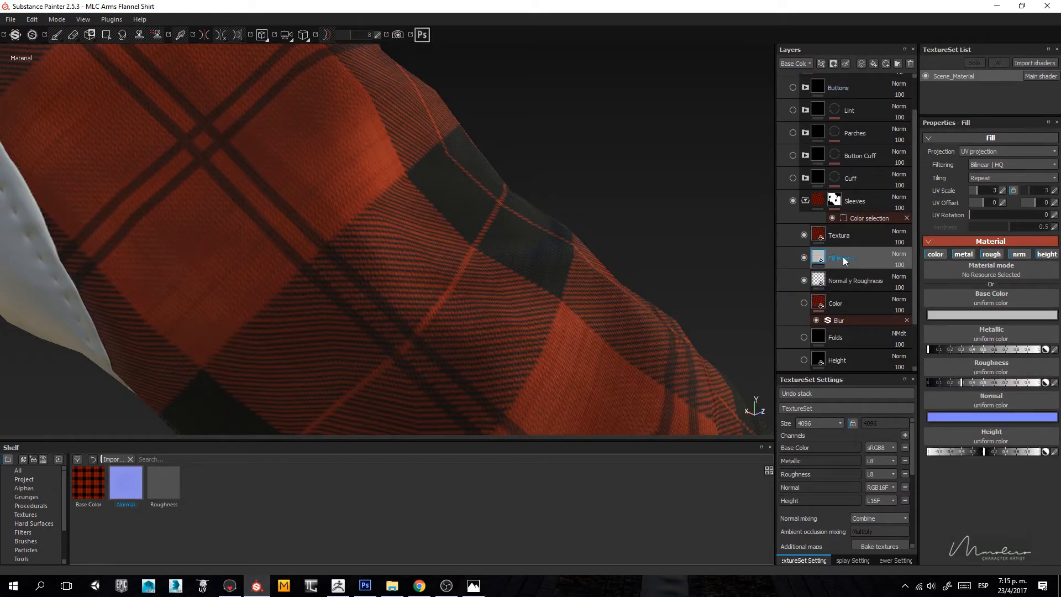
pyautogui.write('Height')
pyautogui.click(1019, 255)
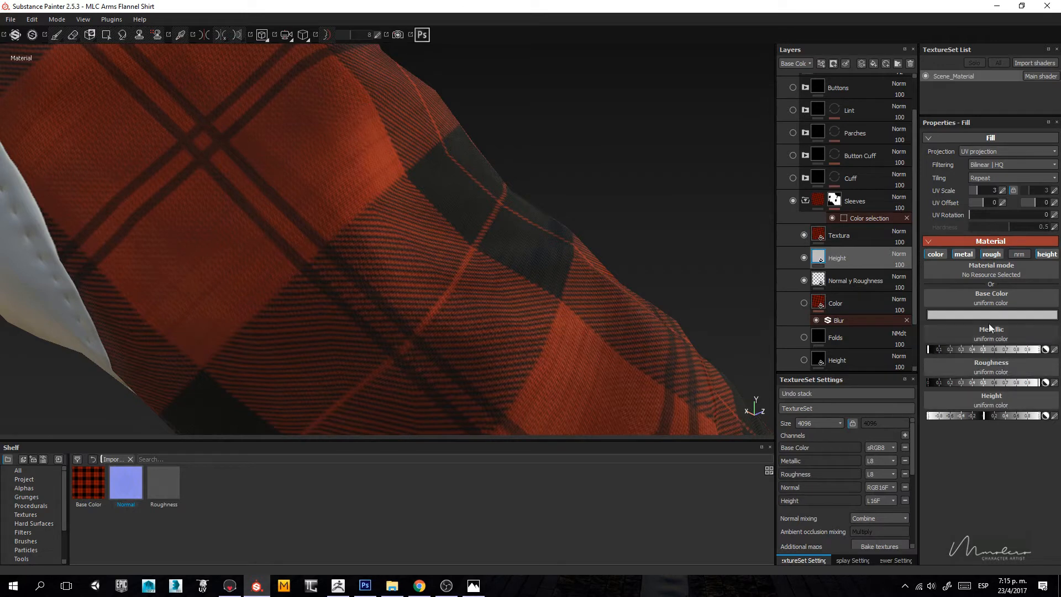
pyautogui.click(963, 254)
pyautogui.click(936, 255)
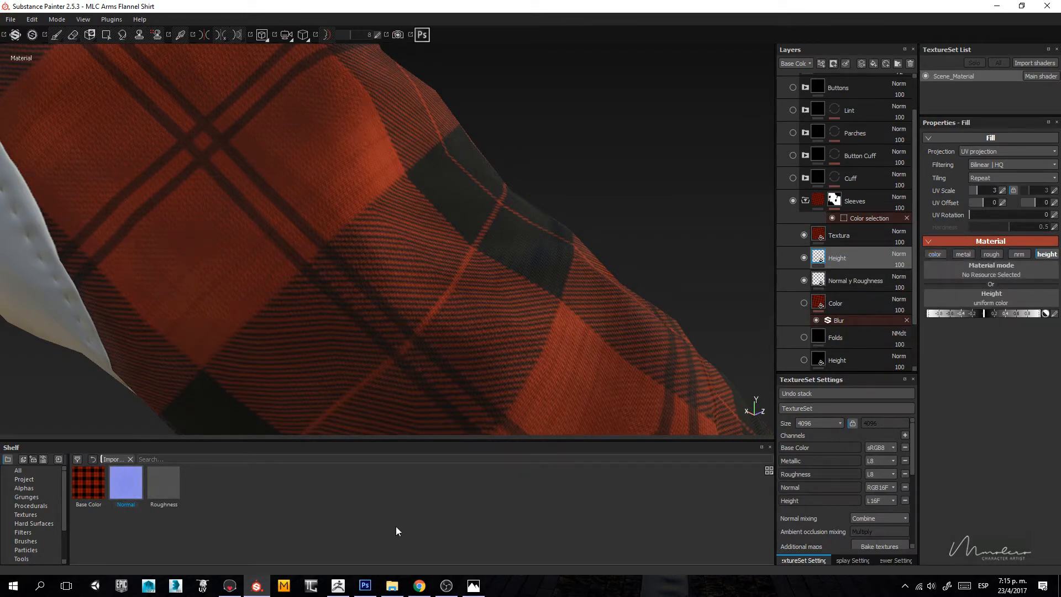
# Step: Switch to File Explorer and browse the Arms - Flannel Shirt project's Referencias and Recursos folders for a shirt fabric image
pyautogui.click(392, 585)
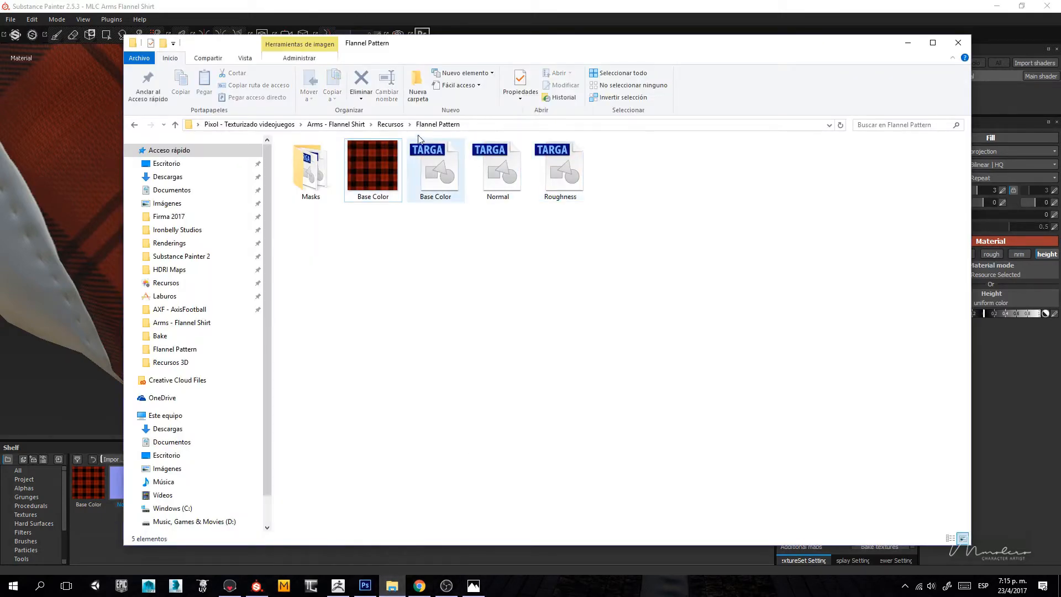
pyautogui.click(390, 124)
pyautogui.click(340, 125)
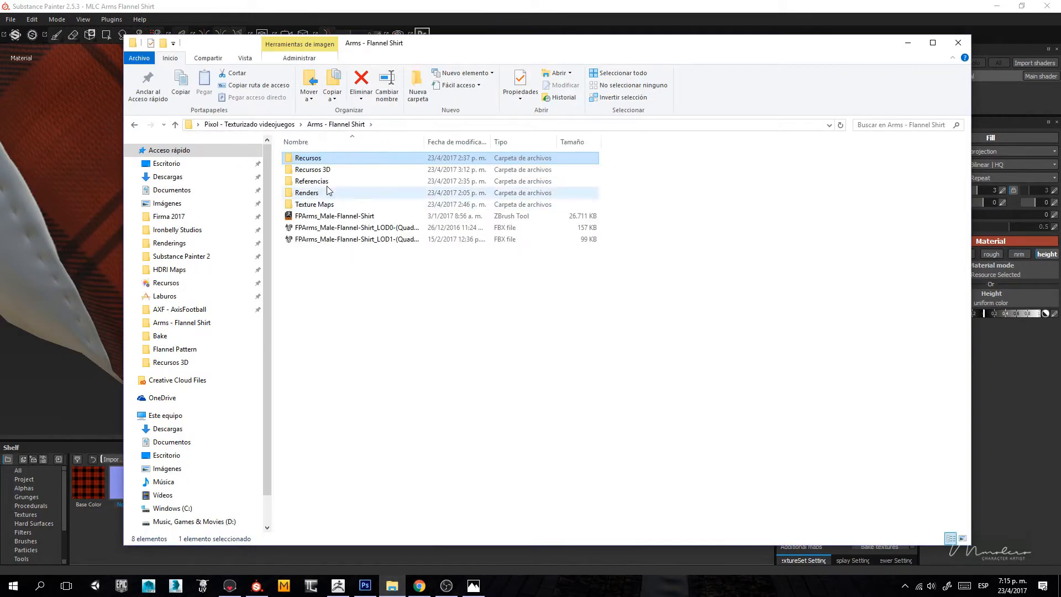
pyautogui.doubleClick(314, 181)
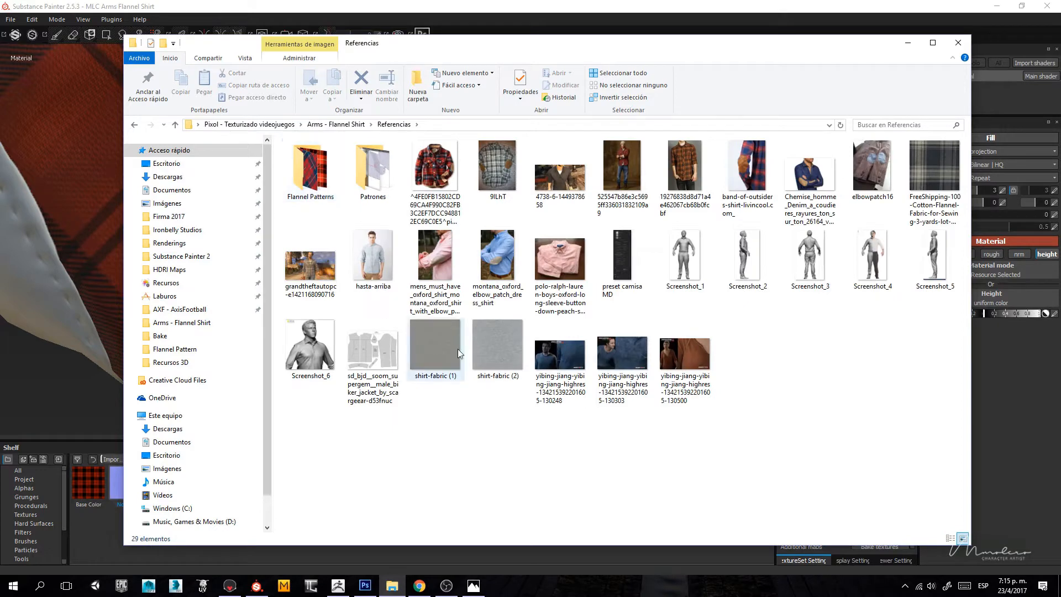
pyautogui.click(134, 125)
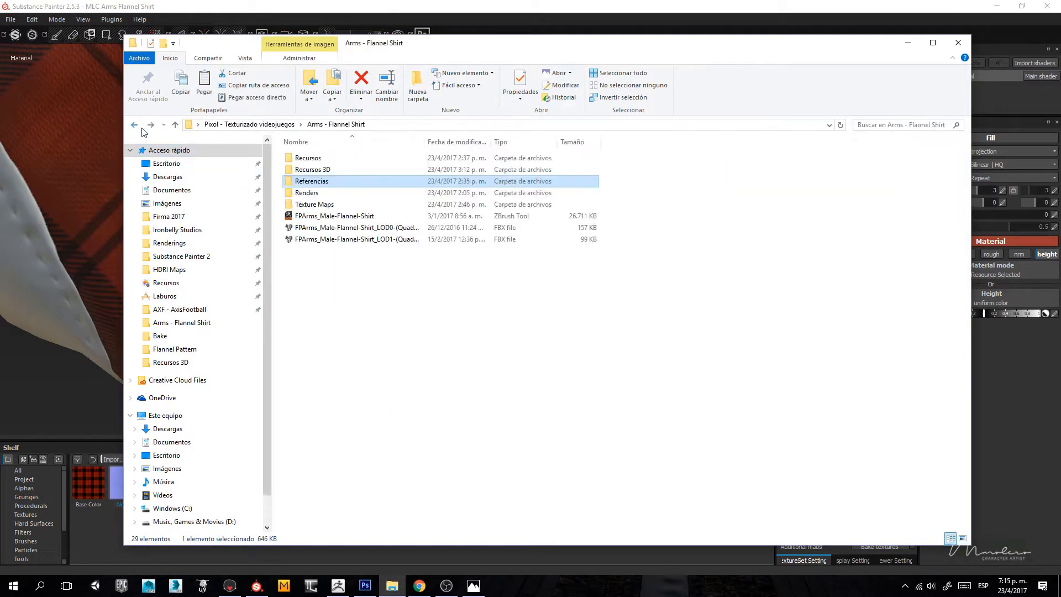
pyautogui.doubleClick(317, 158)
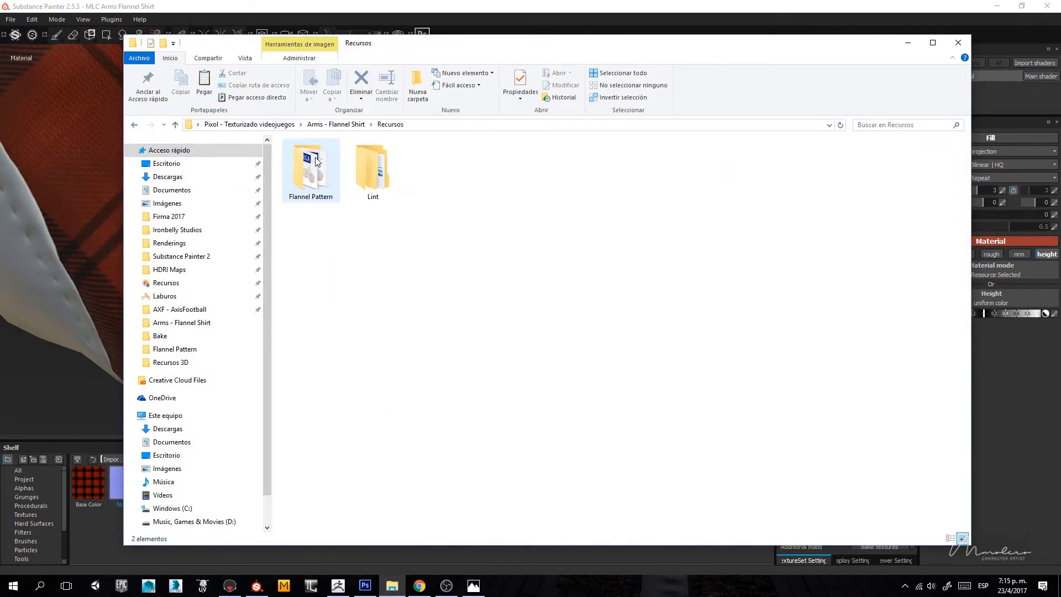
pyautogui.doubleClick(316, 160)
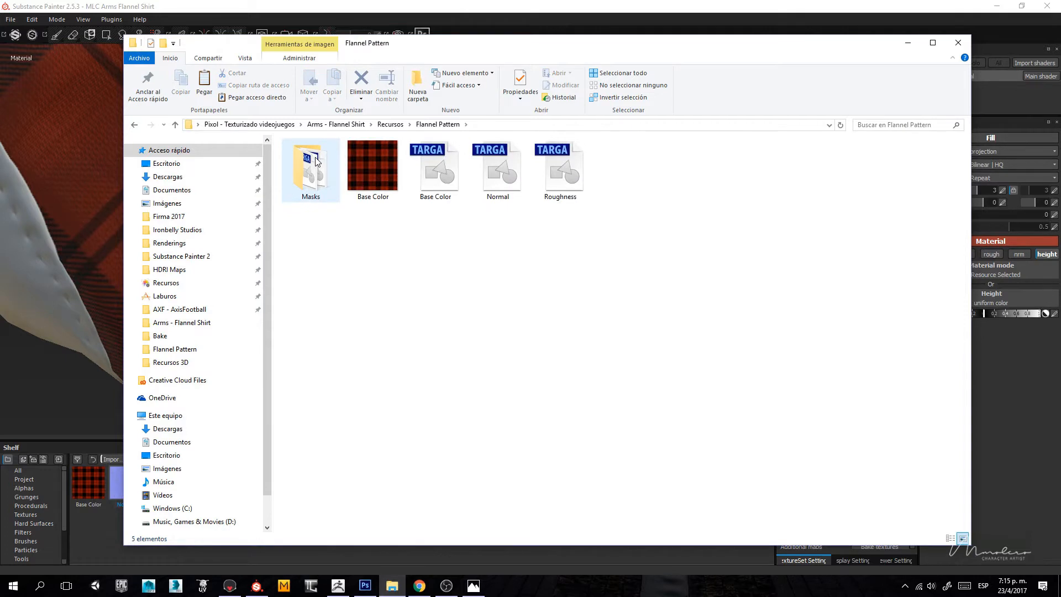
pyautogui.click(639, 231)
# Step: Import shirt-fabric (2).jpg into the current session as a texture
pyautogui.moveTo(612, 55); pyautogui.dragTo(749, 44)
pyautogui.moveTo(755, 134)
pyautogui.mouseDown()
pyautogui.moveTo(322, 486)
pyautogui.moveTo(158, 527)
pyautogui.moveTo(163, 498)
pyautogui.mouseUp()
pyautogui.click(671, 176)
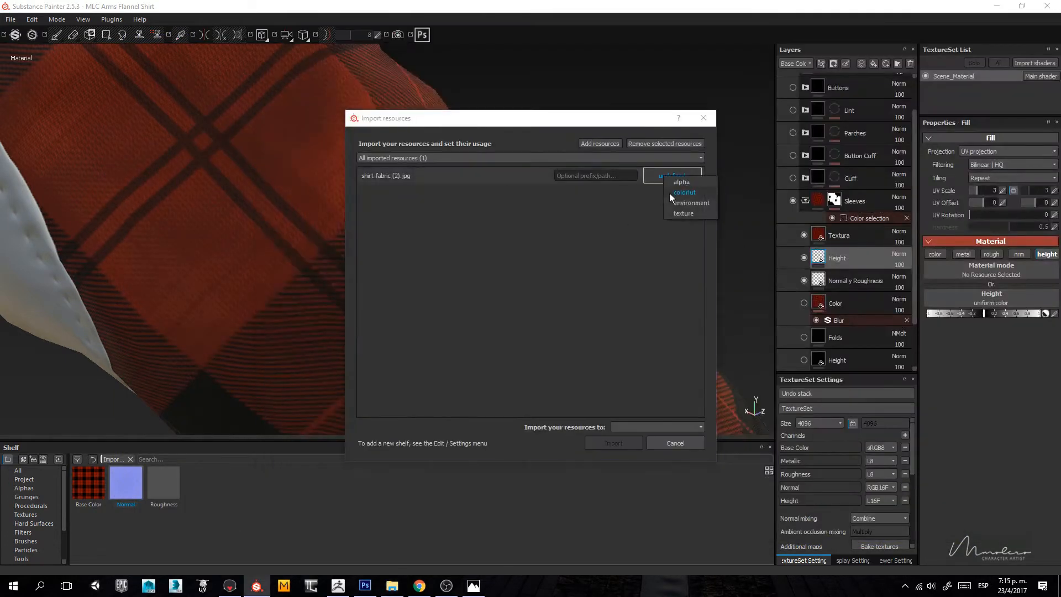
pyautogui.click(684, 203)
pyautogui.click(675, 426)
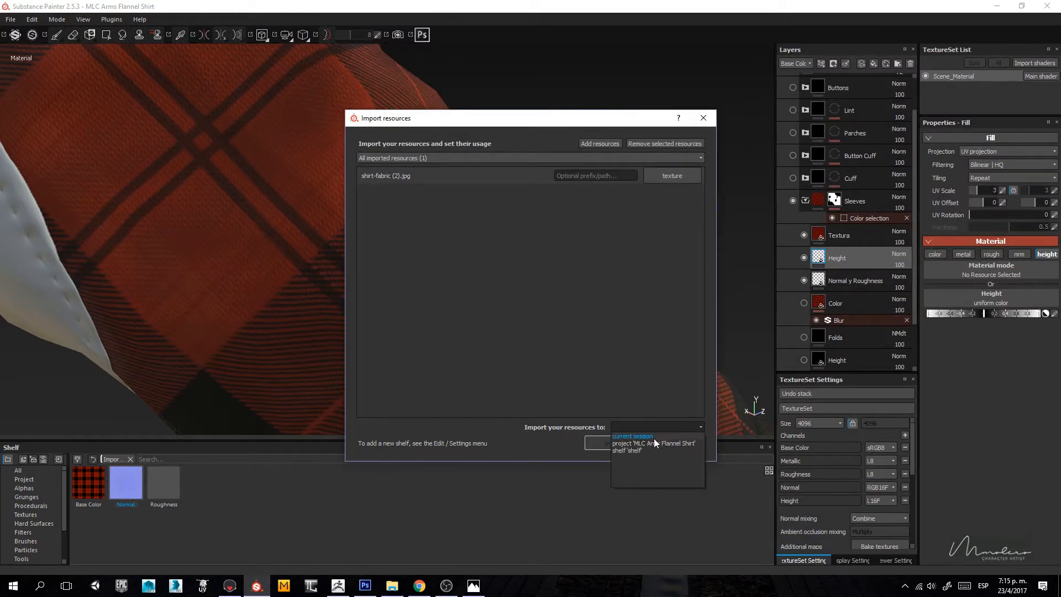
pyautogui.click(654, 439)
pyautogui.click(615, 443)
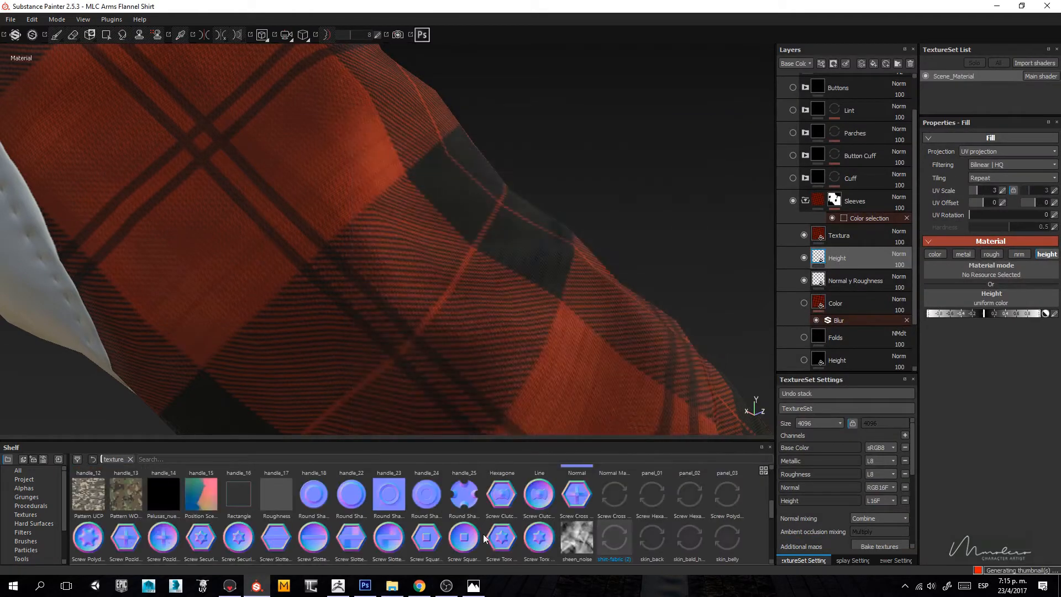
# Step: Assign the shirt-fabric (2) texture to the new Height layer's height channel and check the relief on the sleeve
pyautogui.moveTo(608, 539); pyautogui.dragTo(987, 297)
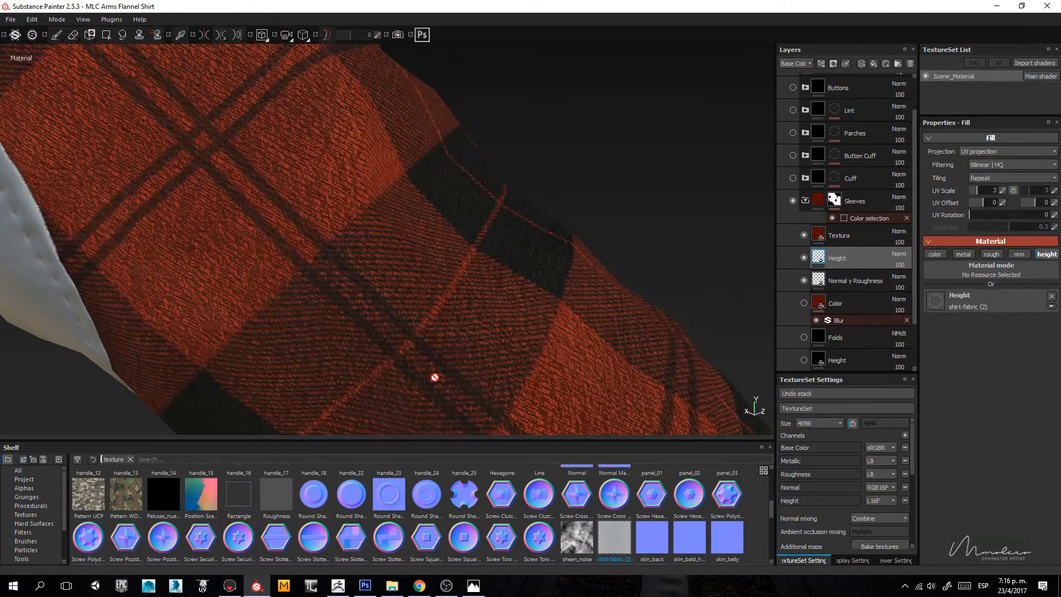
pyautogui.keyDown('alt'); pyautogui.moveTo(387, 327); pyautogui.dragTo(362, 261); pyautogui.keyUp('alt')
pyautogui.moveTo(363, 270)
pyautogui.keyDown('shift'); pyautogui.mouseDown(button='right')
pyautogui.moveTo(383, 270)
pyautogui.moveTo(370, 280)
pyautogui.mouseUp(button='right'); pyautogui.keyUp('shift')
pyautogui.keyDown('alt'); pyautogui.moveTo(481, 284); pyautogui.dragTo(425, 278); pyautogui.keyUp('alt')
pyautogui.keyDown('shift'); pyautogui.moveTo(425, 277); pyautogui.dragTo(473, 303, button='right'); pyautogui.keyUp('shift')
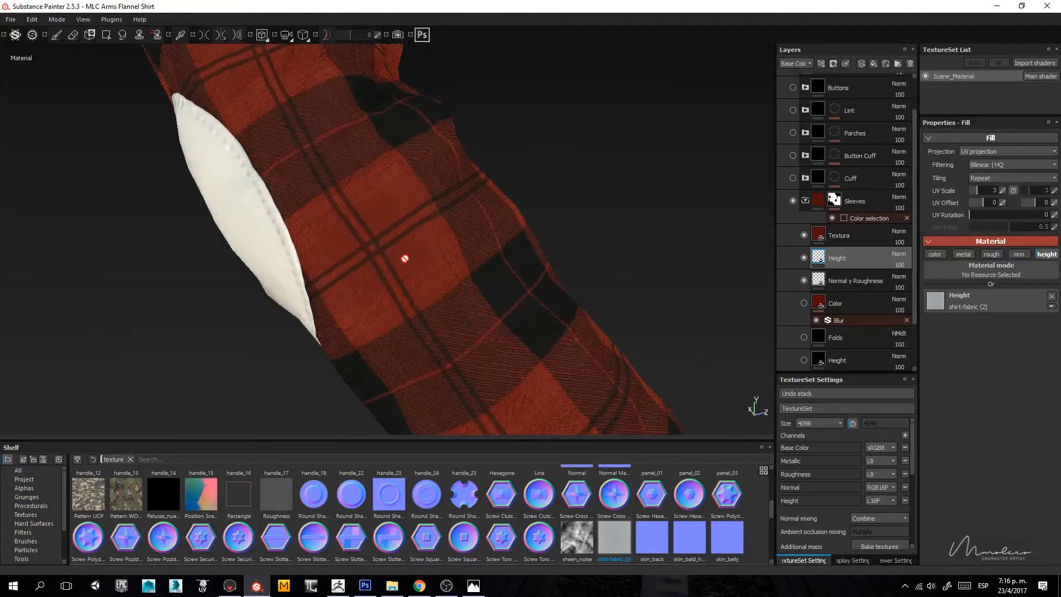
pyautogui.keyDown('alt'); pyautogui.moveTo(404, 258); pyautogui.dragTo(490, 246); pyautogui.keyUp('alt')
pyautogui.keyDown('alt'); pyautogui.moveTo(555, 276); pyautogui.dragTo(733, 260); pyautogui.keyUp('alt')
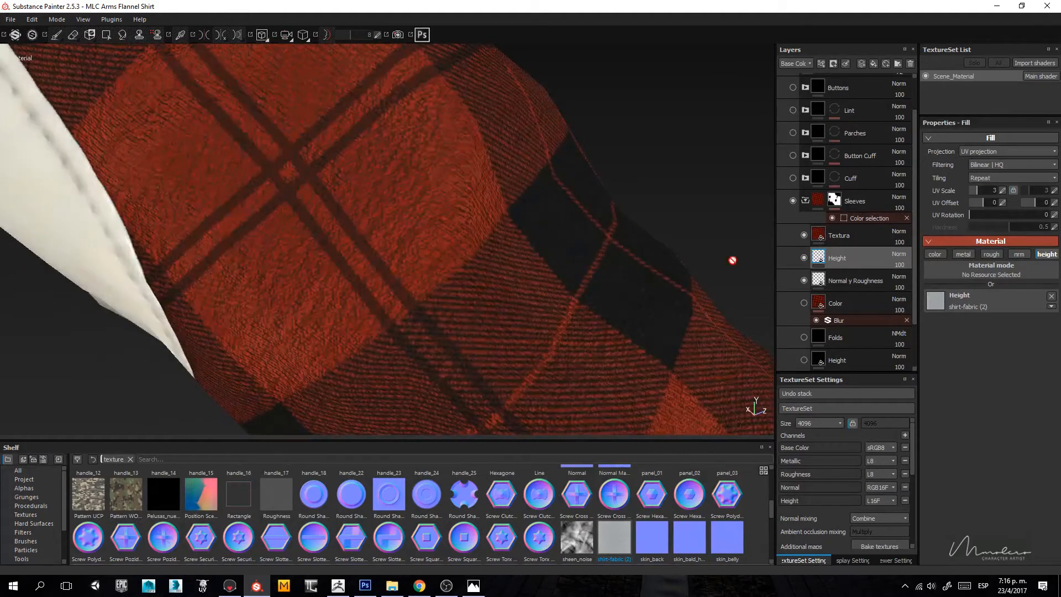
# Step: Hide the new Height layer, show the older Height layer beneath Folds, and examine its fabric relief for comparison
pyautogui.click(804, 257)
pyautogui.scroll(-2, 807, 282)
pyautogui.click(804, 303)
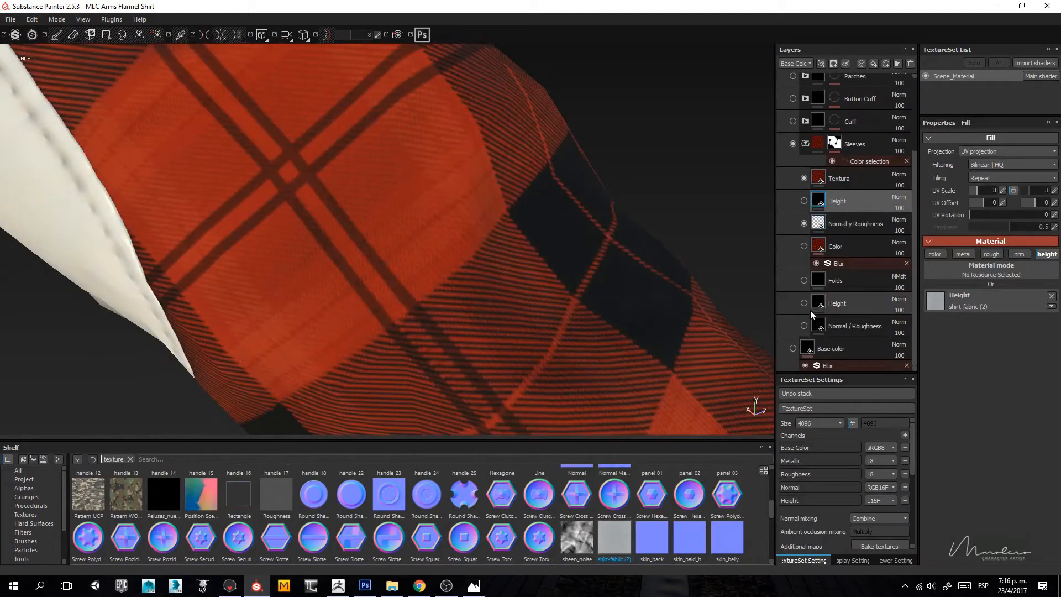
pyautogui.click(829, 305)
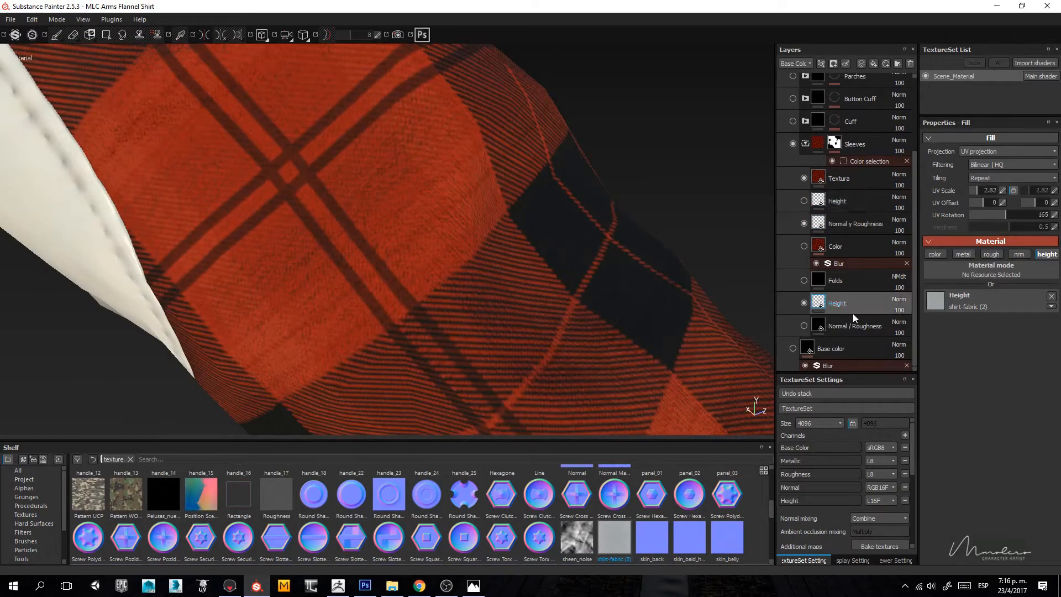
pyautogui.keyDown('alt'); pyautogui.moveTo(431, 242); pyautogui.dragTo(748, 296); pyautogui.keyUp('alt')
pyautogui.moveTo(512, 279)
pyautogui.keyDown('shift'); pyautogui.mouseDown(button='right')
pyautogui.moveTo(501, 282)
pyautogui.moveTo(521, 286)
pyautogui.mouseUp(button='right'); pyautogui.keyUp('shift')
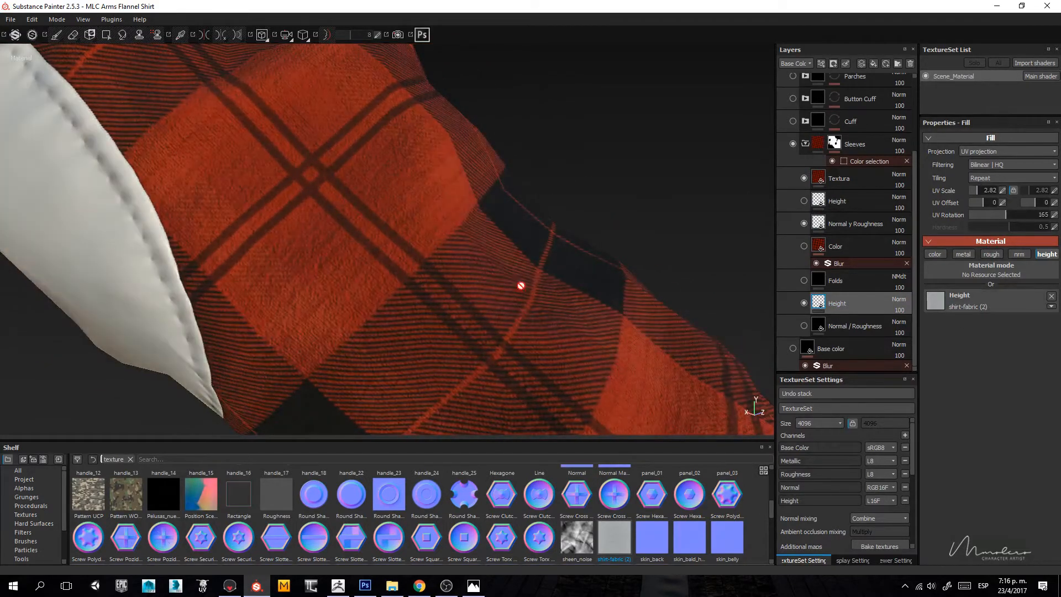
pyautogui.keyDown('shift'); pyautogui.moveTo(435, 292); pyautogui.dragTo(454, 313, button='right'); pyautogui.keyUp('shift')
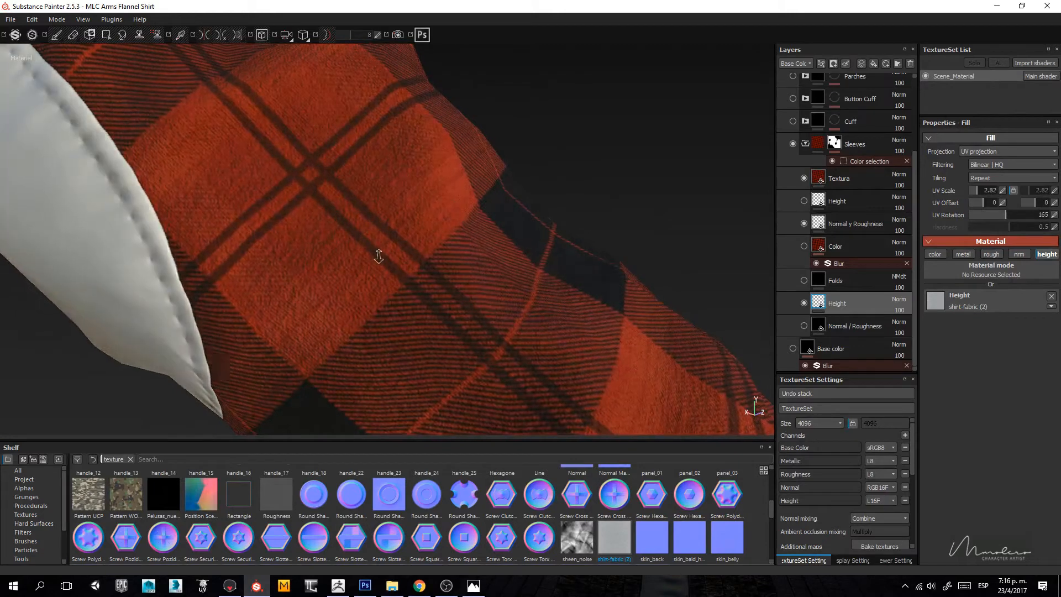
pyautogui.keyDown('alt'); pyautogui.moveTo(454, 313); pyautogui.dragTo(452, 316); pyautogui.keyUp('alt')
pyautogui.moveTo(452, 316)
pyautogui.keyDown('shift'); pyautogui.mouseDown(button='right')
pyautogui.moveTo(464, 316)
pyautogui.moveTo(451, 317)
pyautogui.mouseUp(button='right'); pyautogui.keyUp('shift')
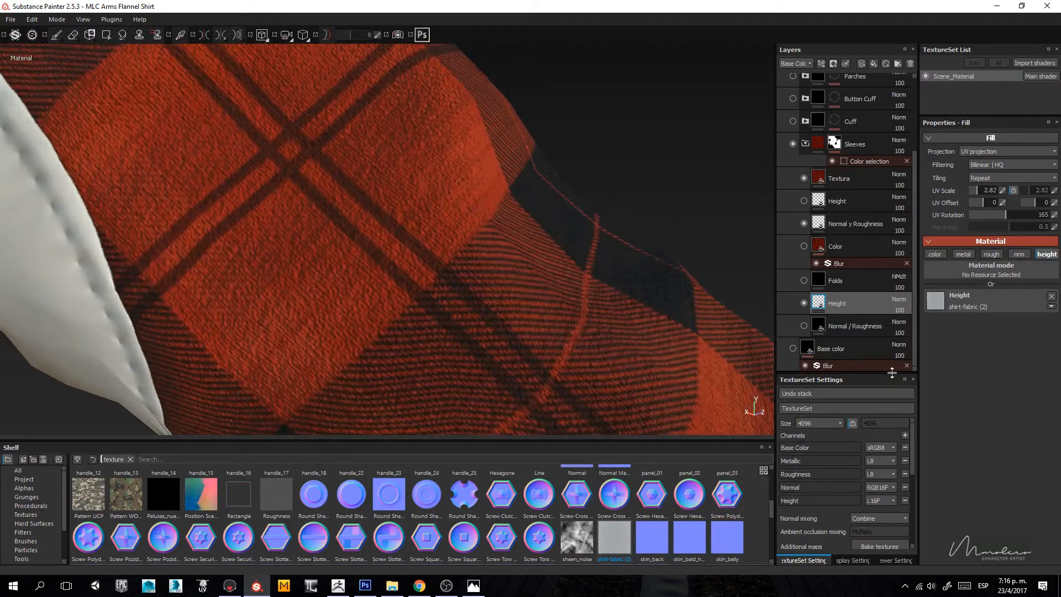
# Step: Switch visibility back from the older Height layer to the new one and add a Levels effect to it
pyautogui.click(804, 303)
pyautogui.click(804, 201)
pyautogui.rightClick(849, 200)
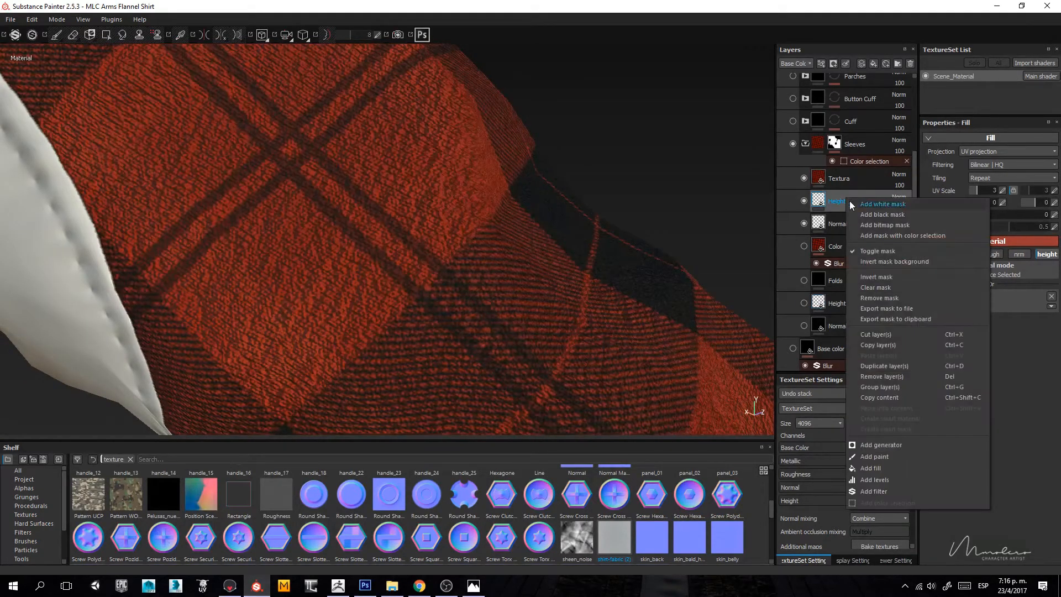
pyautogui.click(881, 480)
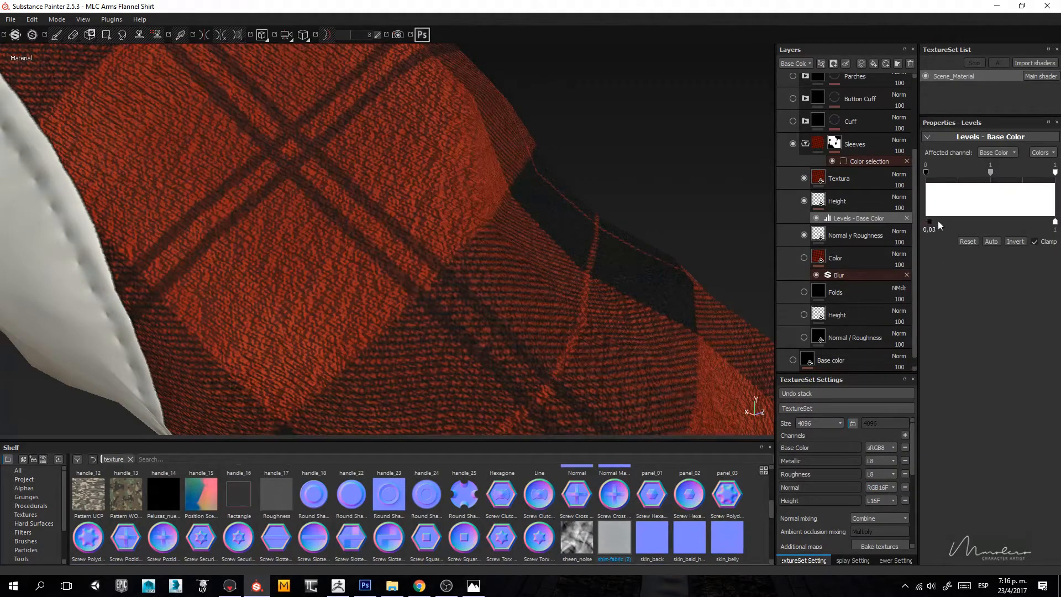
# Step: Set the Levels effect to affect the Height channel and raise its output black level to 0.851
pyautogui.moveTo(994, 225); pyautogui.dragTo(927, 231)
pyautogui.click(995, 152)
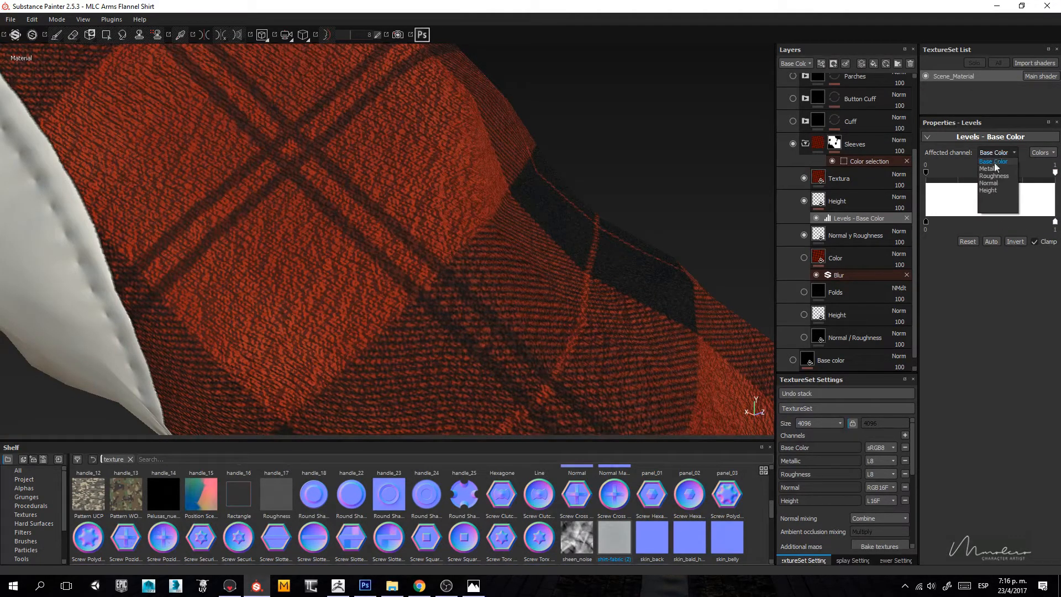
pyautogui.click(989, 190)
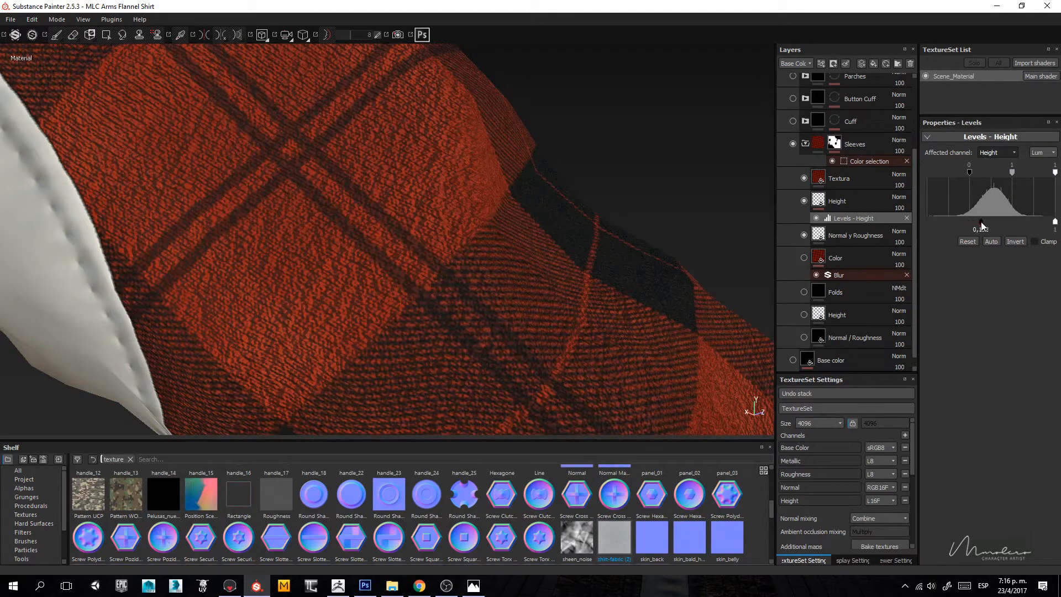
pyautogui.moveTo(995, 223); pyautogui.dragTo(1043, 235)
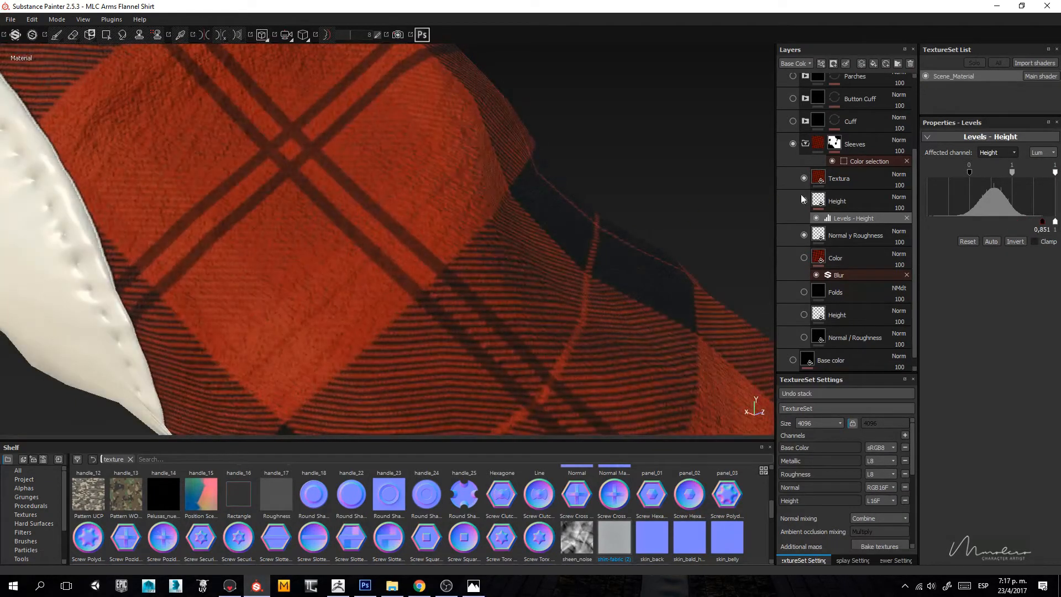
# Step: Set the new Height layer's UV scale to 10.91 and check the finer fabric relief on the sleeve
pyautogui.click(840, 204)
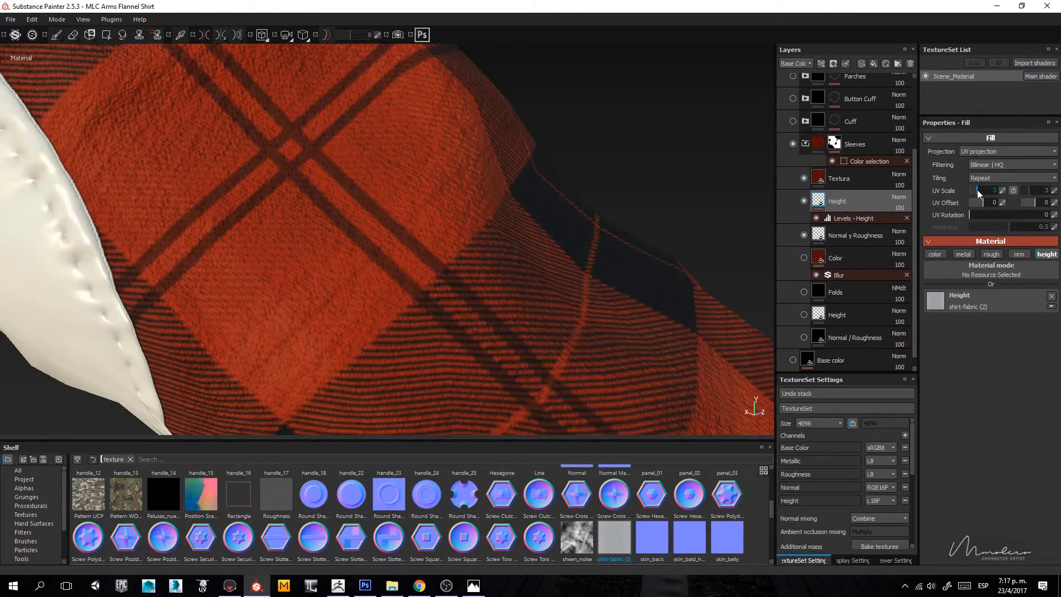
pyautogui.moveTo(978, 193); pyautogui.dragTo(980, 191)
pyautogui.keyDown('alt'); pyautogui.moveTo(466, 267); pyautogui.dragTo(417, 242); pyautogui.keyUp('alt')
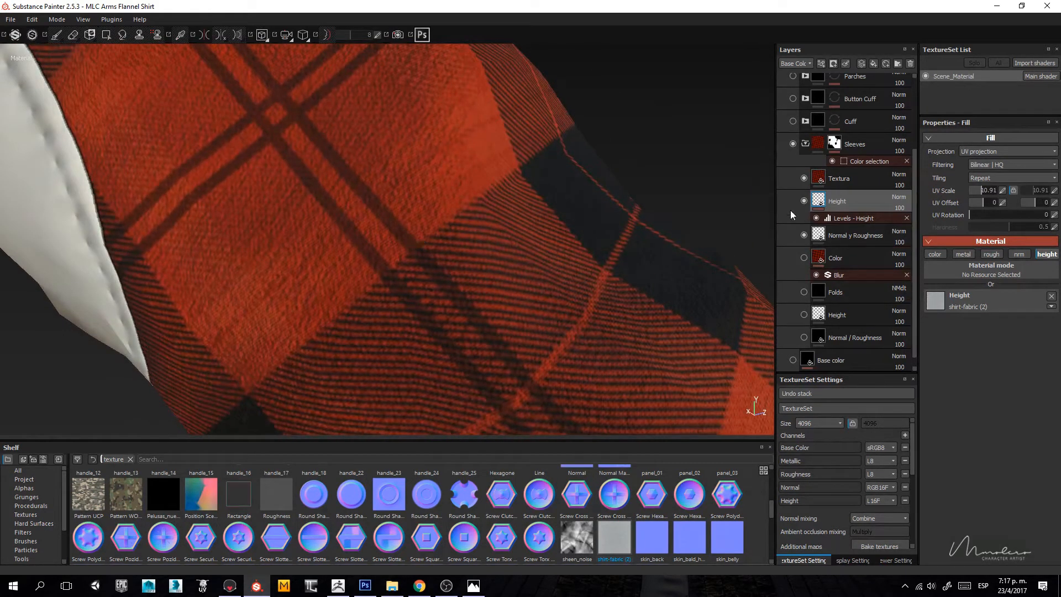
pyautogui.keyDown('alt'); pyautogui.moveTo(498, 290); pyautogui.dragTo(464, 213); pyautogui.keyUp('alt')
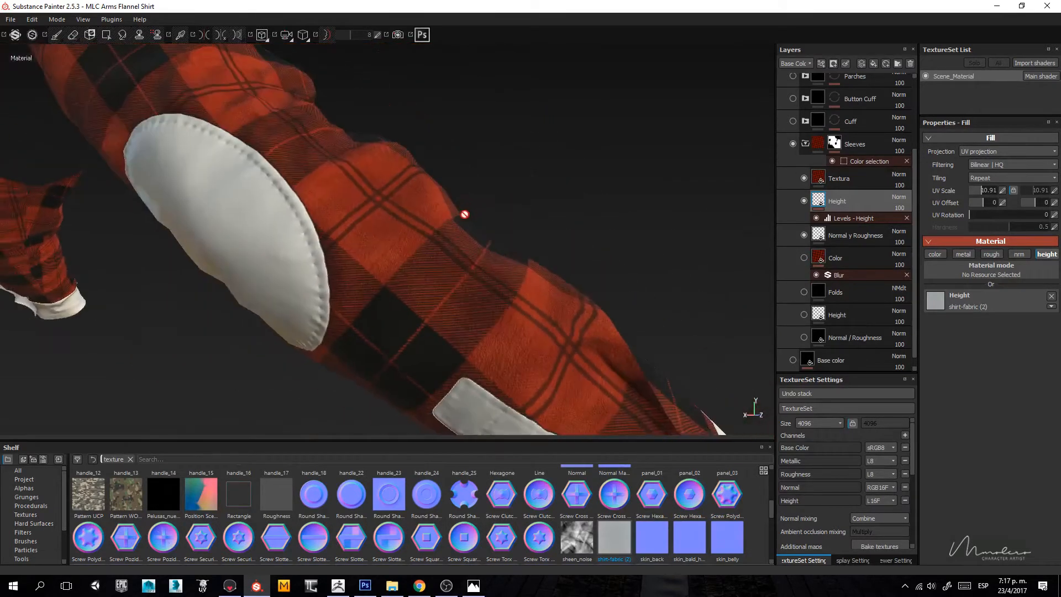
# Step: Collapse the Sleeves folder, duplicate it, and rename the copy Puño
pyautogui.click(806, 143)
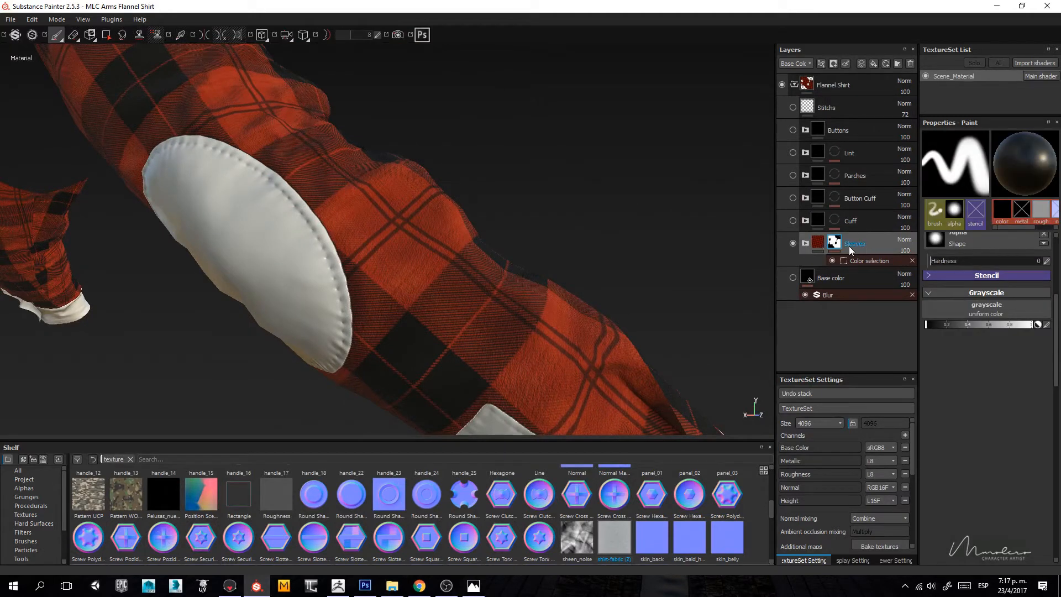
pyautogui.hotkey('ctrl', 'd')
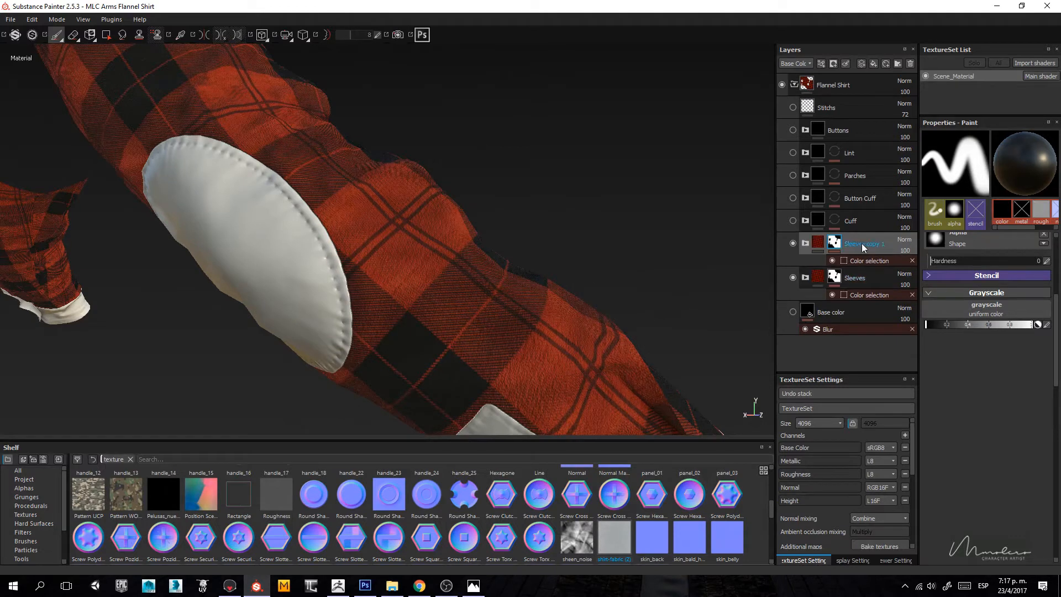
pyautogui.write('Puño')
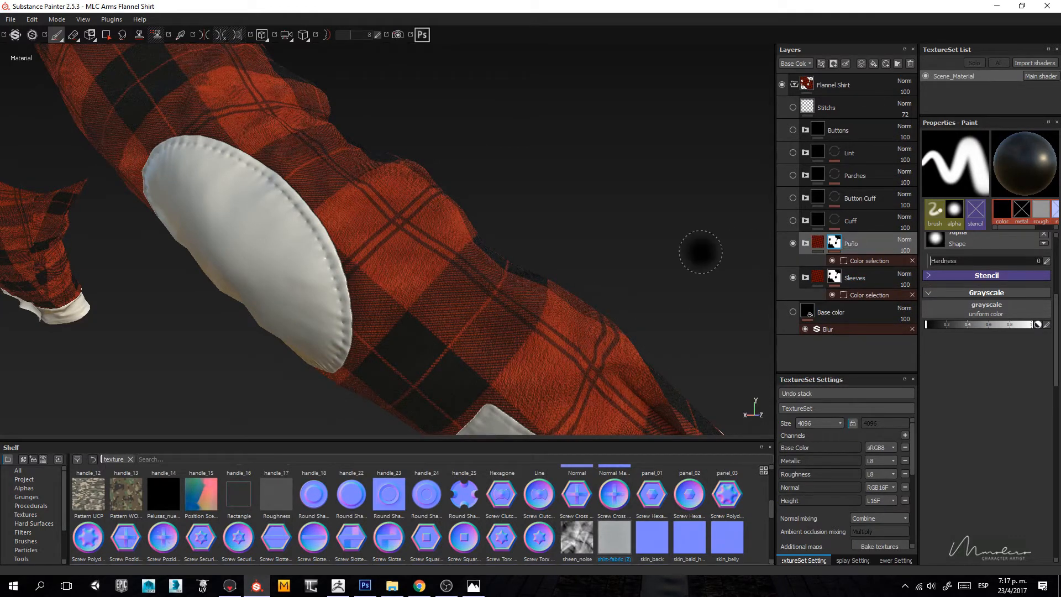
# Step: Replace the green ID color in the Puño folder's color selection mask with the cuff's yellow
pyautogui.keyDown('alt'); pyautogui.moveTo(699, 252); pyautogui.dragTo(464, 147, button='middle'); pyautogui.keyUp('alt')
pyautogui.keyDown('alt'); pyautogui.moveTo(464, 147); pyautogui.dragTo(523, 289, button='right'); pyautogui.keyUp('alt')
pyautogui.keyDown('alt'); pyautogui.moveTo(524, 289); pyautogui.dragTo(461, 244); pyautogui.keyUp('alt')
pyautogui.keyDown('ctrl'); pyautogui.moveTo(532, 259); pyautogui.dragTo(484, 259, button='right'); pyautogui.keyUp('ctrl')
pyautogui.click(858, 259)
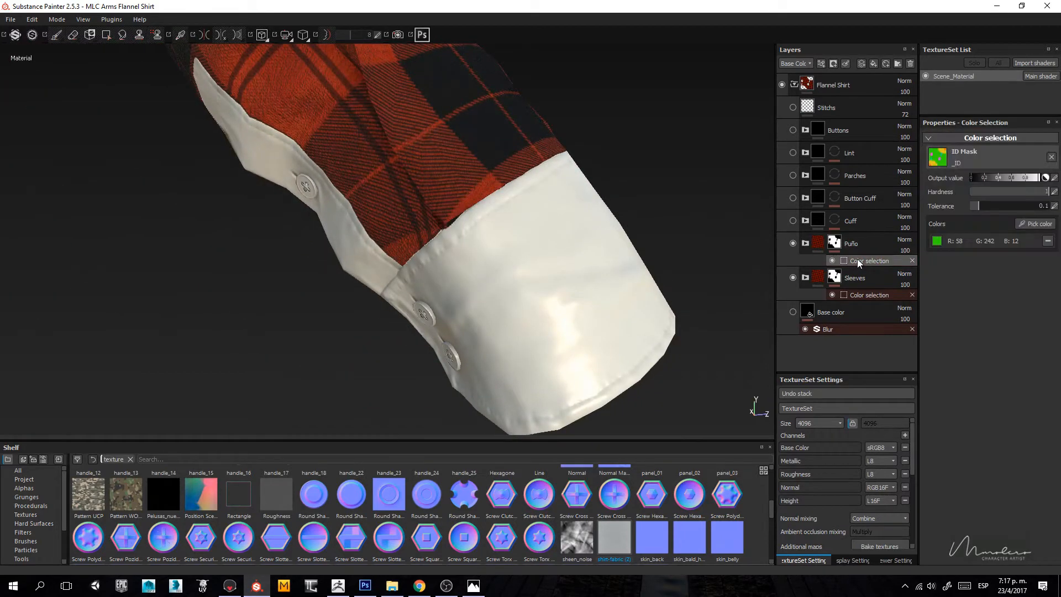
pyautogui.click(829, 245)
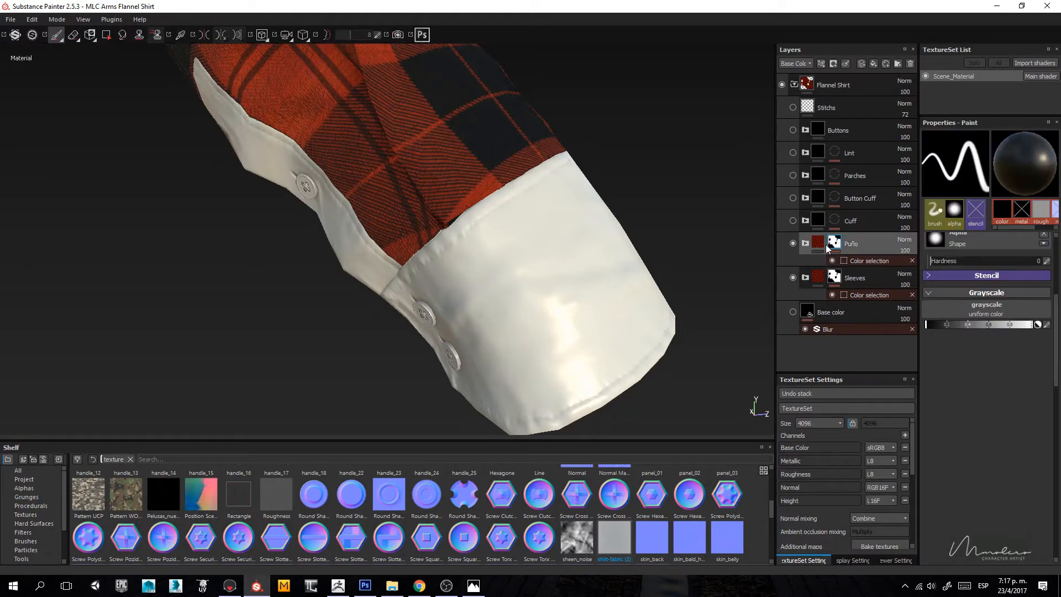
pyautogui.click(856, 259)
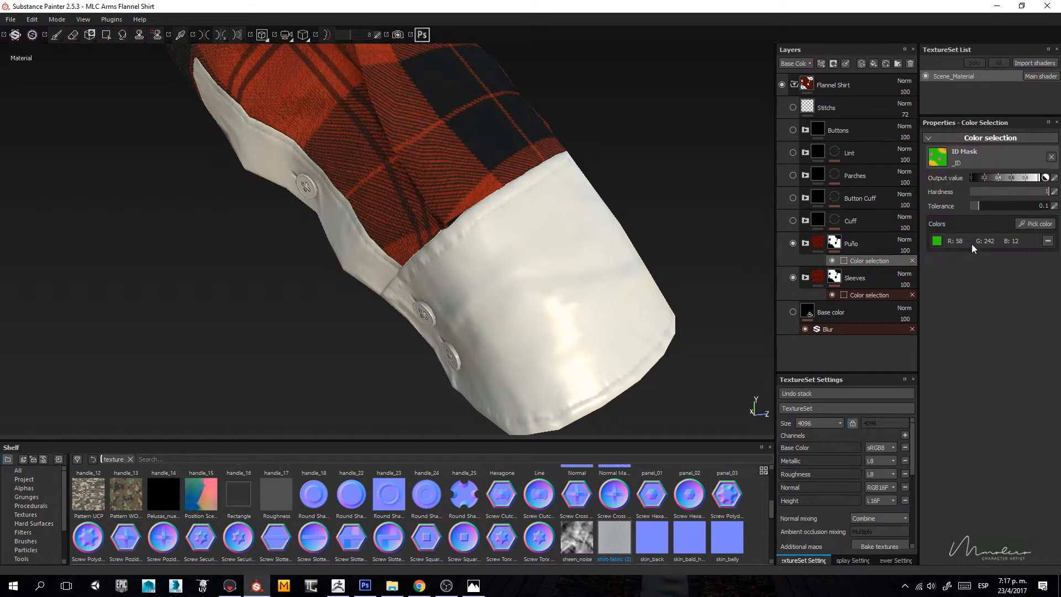
pyautogui.click(1049, 243)
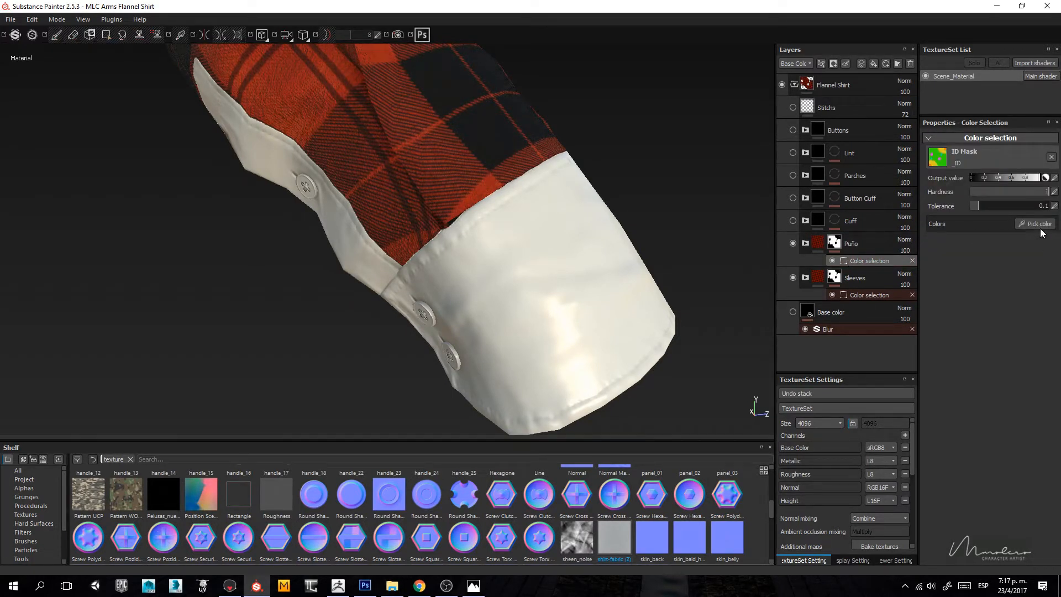
pyautogui.click(1039, 224)
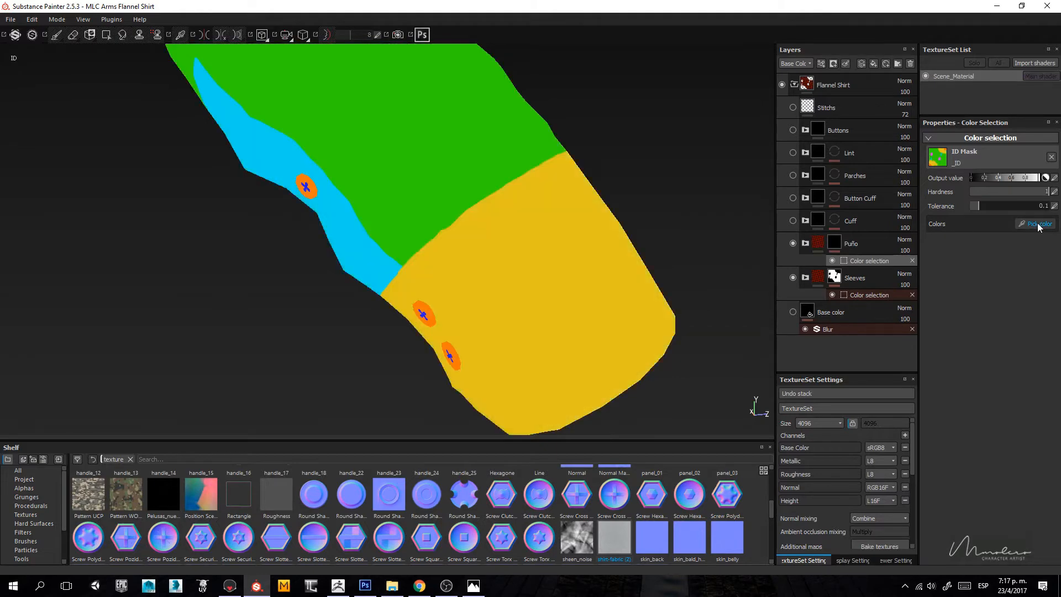
pyautogui.click(586, 263)
# Step: Duplicate the Puño folder and rename the copy Botonera
pyautogui.moveTo(586, 263)
pyautogui.keyDown('alt'); pyautogui.mouseDown()
pyautogui.moveTo(576, 249)
pyautogui.moveTo(599, 239)
pyautogui.moveTo(457, 267)
pyautogui.moveTo(526, 264)
pyautogui.moveTo(581, 194)
pyautogui.moveTo(485, 237)
pyautogui.moveTo(575, 267)
pyautogui.moveTo(427, 235)
pyautogui.moveTo(497, 248)
pyautogui.mouseUp(); pyautogui.keyUp('alt')
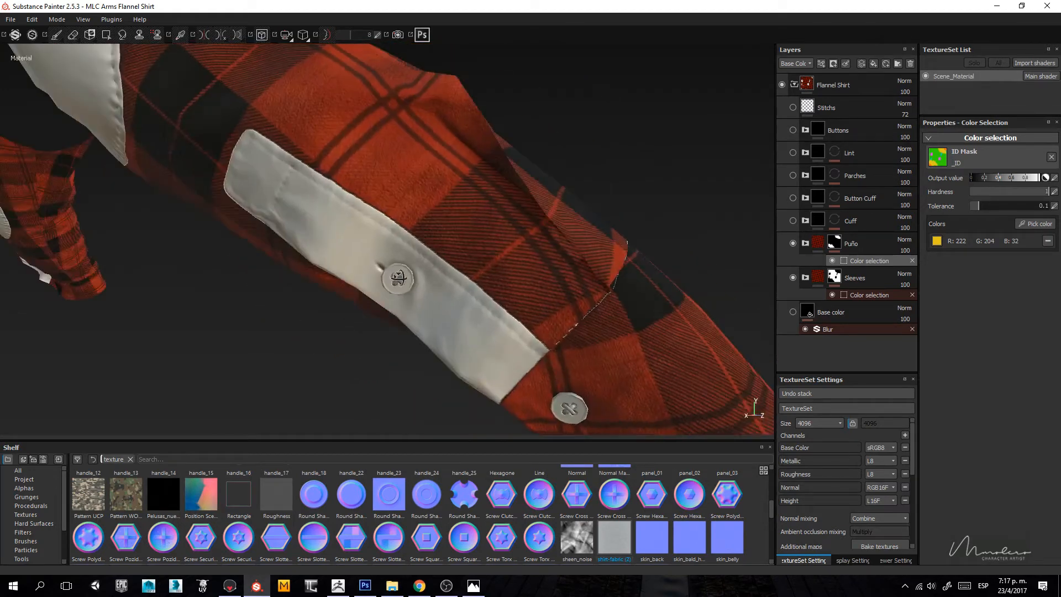
pyautogui.click(864, 247)
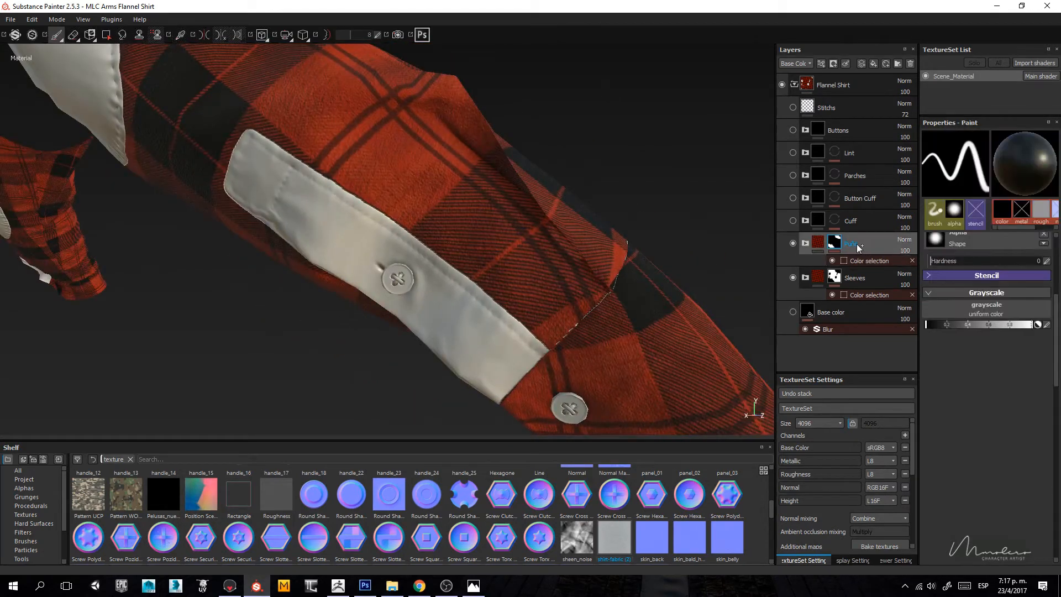
pyautogui.hotkey('ctrl', 'd')
pyautogui.doubleClick(854, 244)
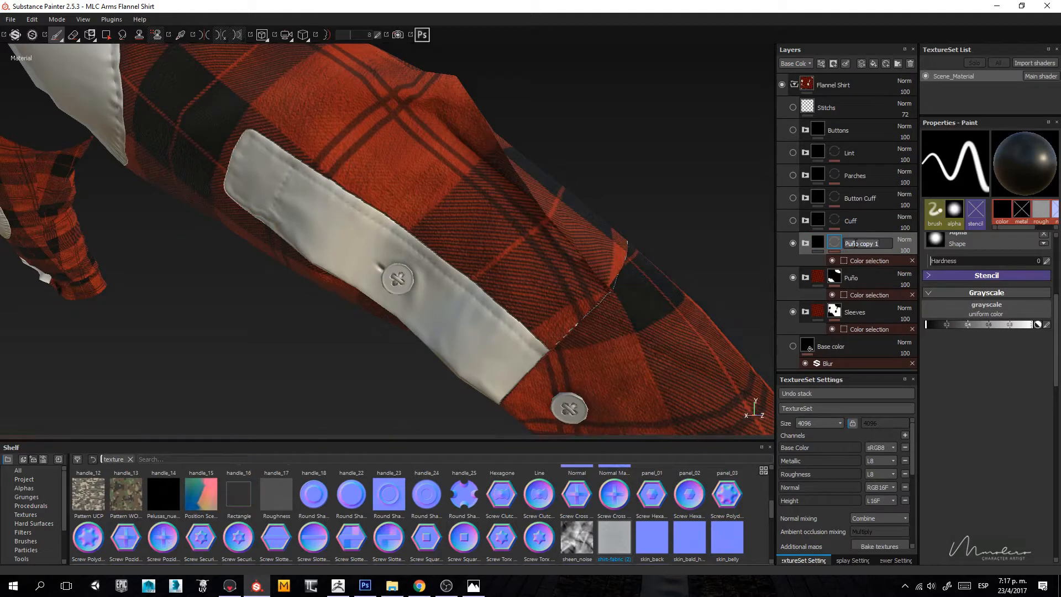
pyautogui.write('Botonera')
pyautogui.keyDown('alt'); pyautogui.moveTo(321, 247); pyautogui.dragTo(405, 250); pyautogui.keyUp('alt')
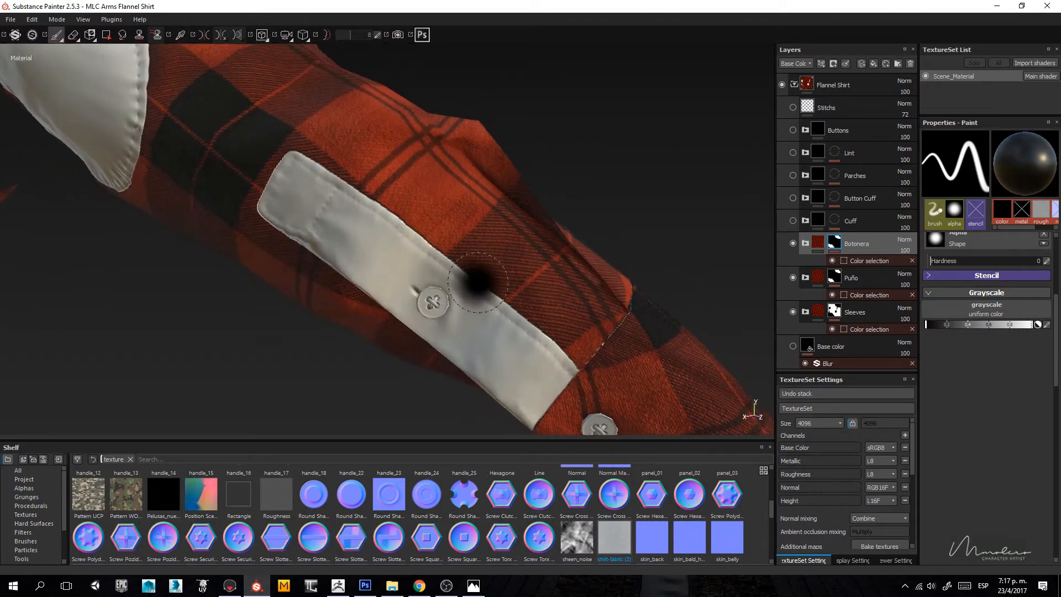
# Step: Replace the yellow ID color in the Botonera folder's color selection mask with the button placket's light blue
pyautogui.click(858, 259)
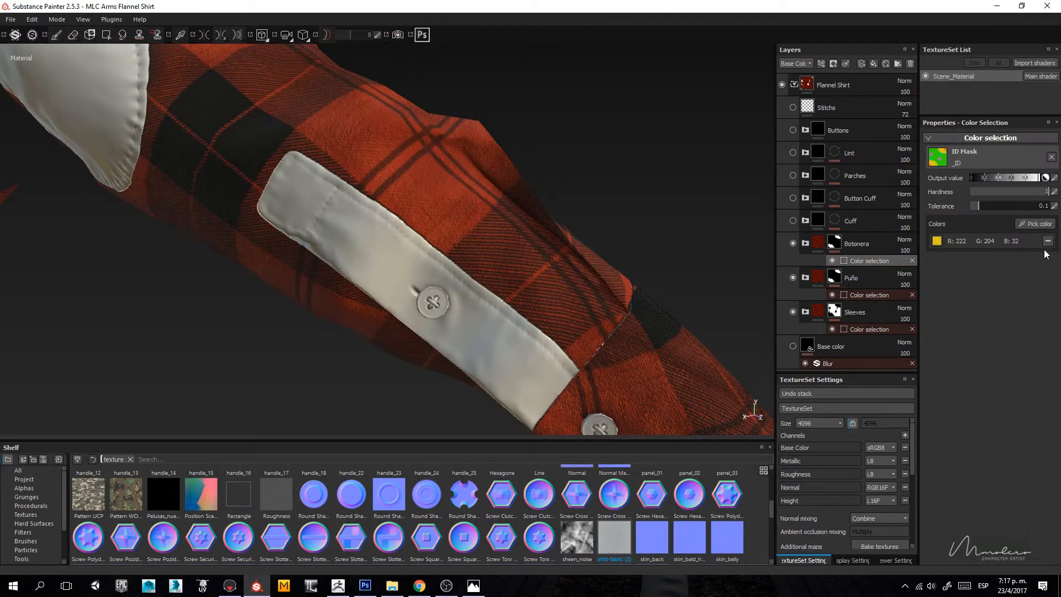
pyautogui.click(1048, 241)
pyautogui.click(1036, 224)
pyautogui.click(379, 268)
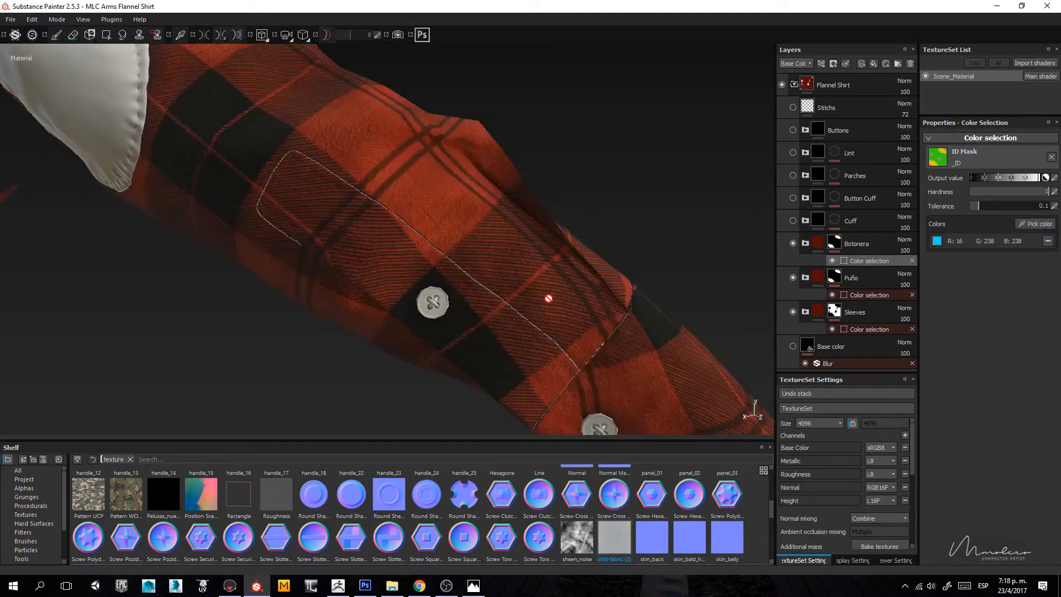
pyautogui.keyDown('alt'); pyautogui.moveTo(549, 298); pyautogui.dragTo(509, 310); pyautogui.keyUp('alt')
pyautogui.keyDown('alt'); pyautogui.moveTo(462, 271); pyautogui.dragTo(509, 308); pyautogui.keyUp('alt')
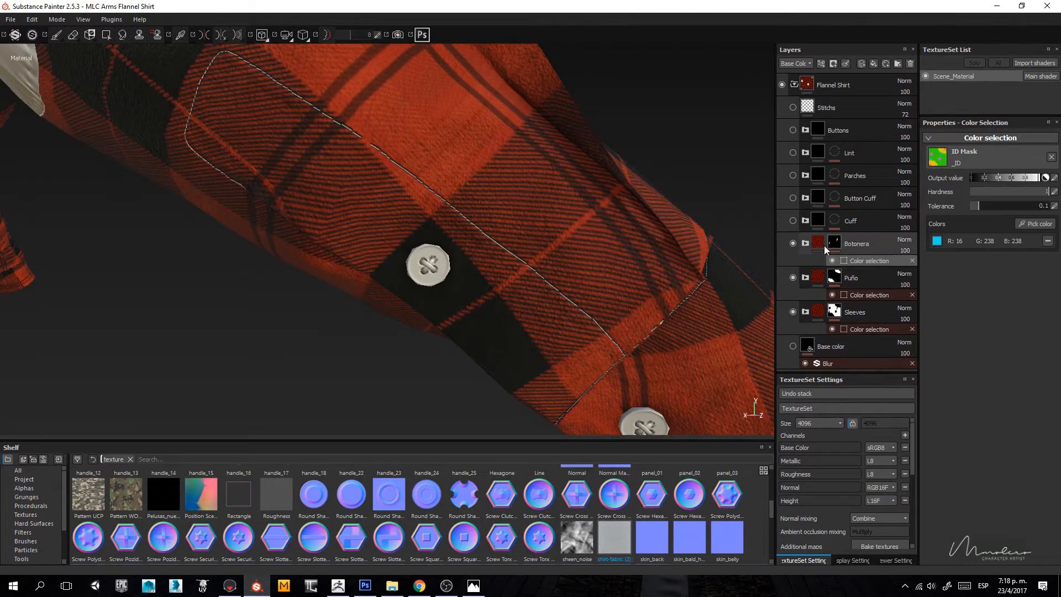
# Step: Set the UV rotation of the Textura layer in the Botonera folder to 97.5 and compare it with the previous rotation on the sleeve
pyautogui.click(806, 244)
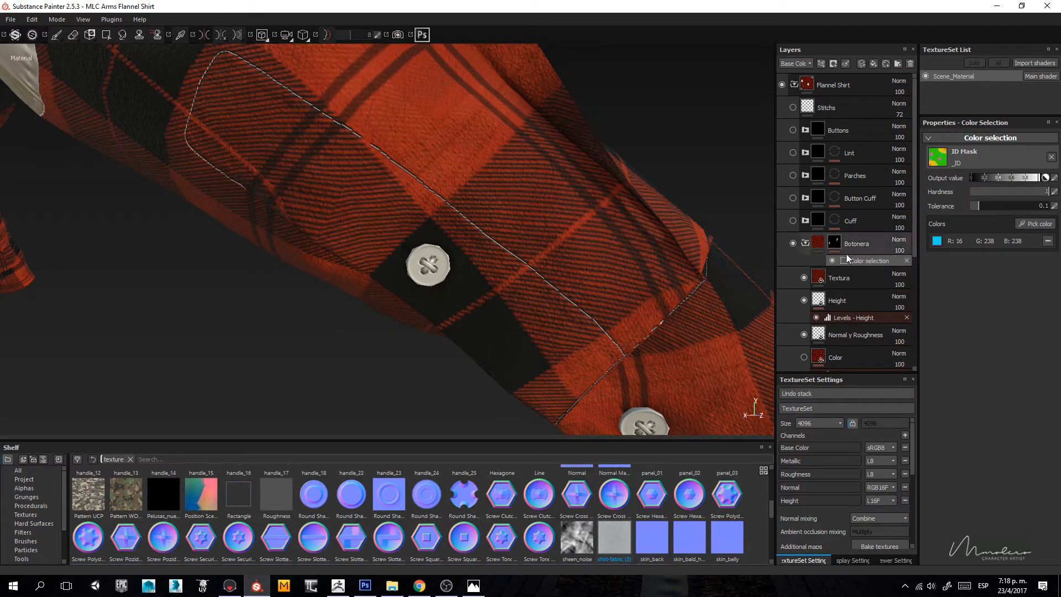
pyautogui.click(824, 283)
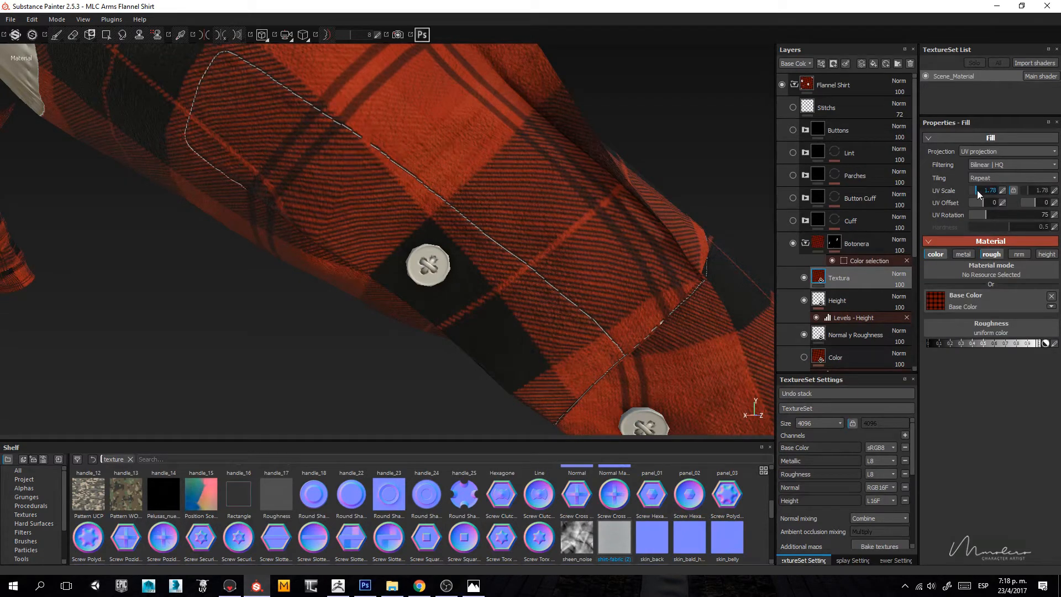
pyautogui.moveTo(991, 216); pyautogui.dragTo(991, 215)
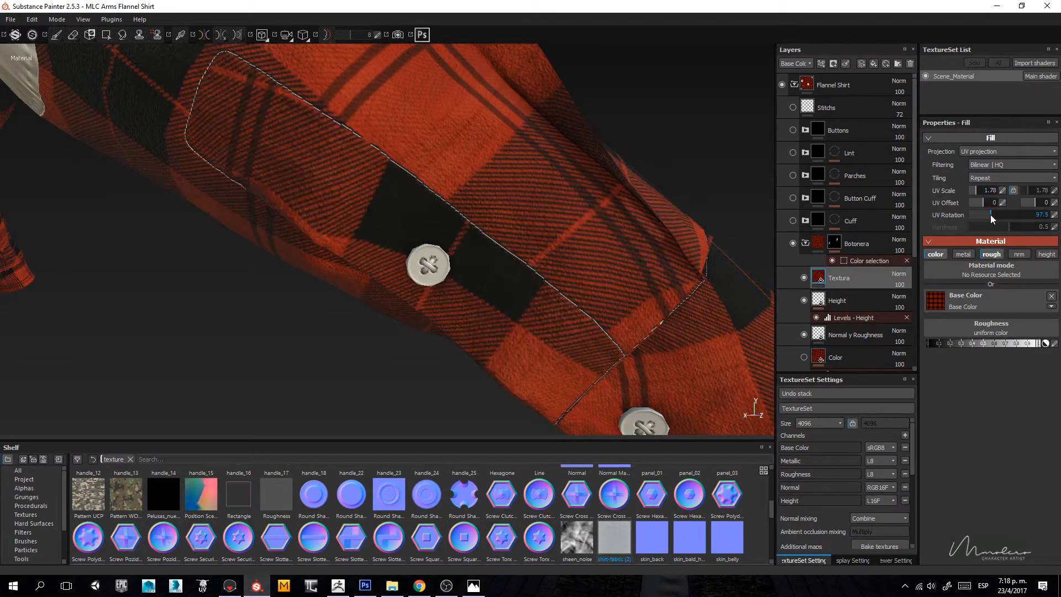
pyautogui.keyDown('alt'); pyautogui.moveTo(634, 326); pyautogui.dragTo(562, 172, button='right'); pyautogui.keyUp('alt')
pyautogui.moveTo(559, 221)
pyautogui.keyDown('alt'); pyautogui.mouseDown()
pyautogui.moveTo(502, 233)
pyautogui.moveTo(559, 227)
pyautogui.mouseUp(); pyautogui.keyUp('alt')
pyautogui.hotkey('ctrl', 'z')
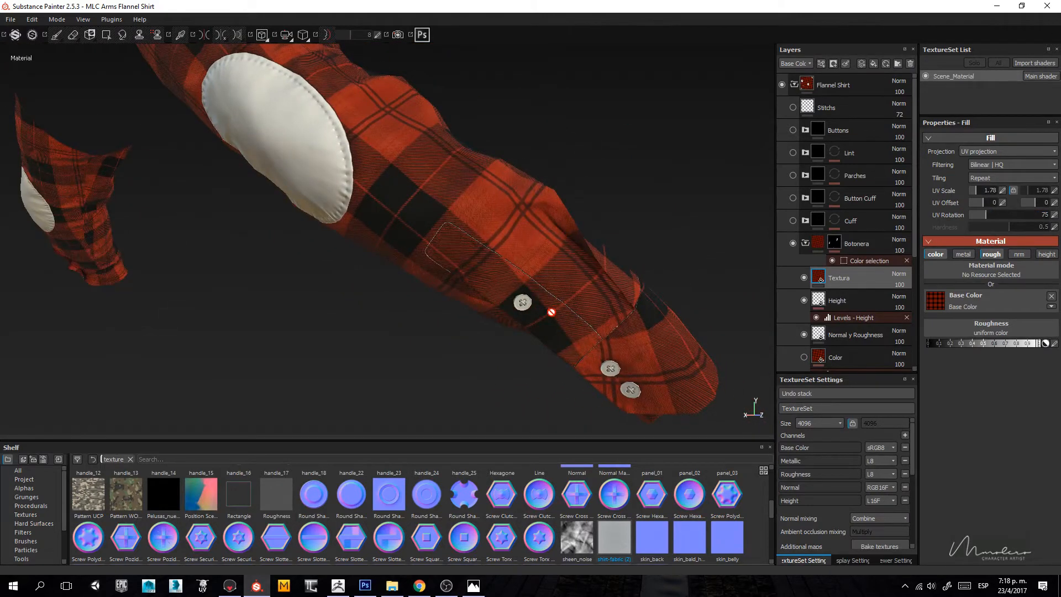
pyautogui.hotkey('ctrl', 'y')
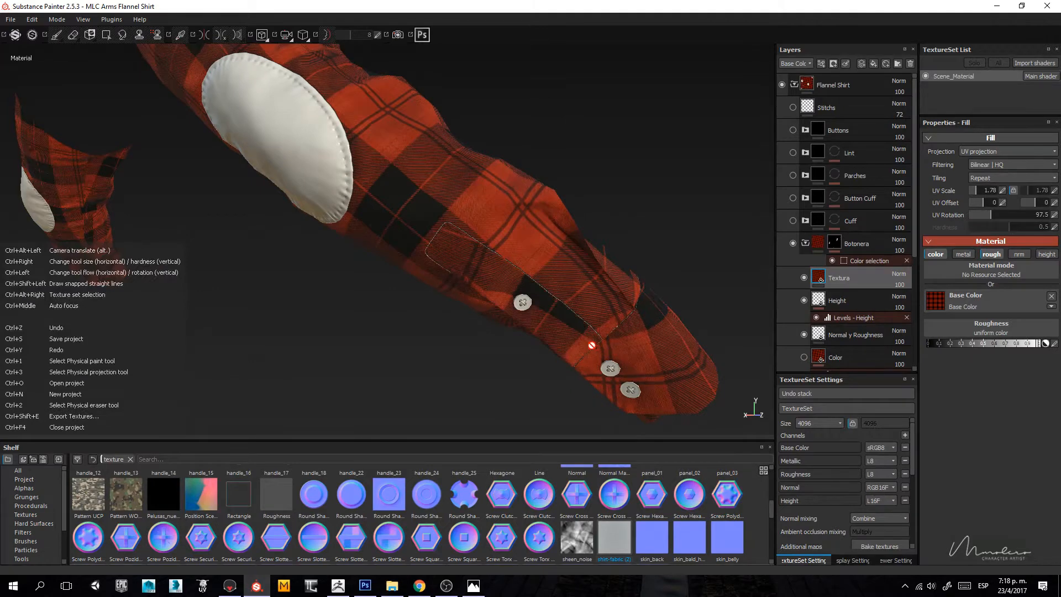
pyautogui.moveTo(605, 287)
pyautogui.keyDown('alt'); pyautogui.mouseDown()
pyautogui.moveTo(433, 304)
pyautogui.moveTo(689, 218)
pyautogui.moveTo(526, 296)
pyautogui.moveTo(416, 298)
pyautogui.moveTo(527, 300)
pyautogui.mouseUp(); pyautogui.keyUp('alt')
pyautogui.keyDown('alt'); pyautogui.moveTo(527, 300); pyautogui.dragTo(420, 275, button='middle'); pyautogui.keyUp('alt')
pyautogui.keyDown('alt'); pyautogui.moveTo(420, 275); pyautogui.dragTo(499, 287); pyautogui.keyUp('alt')
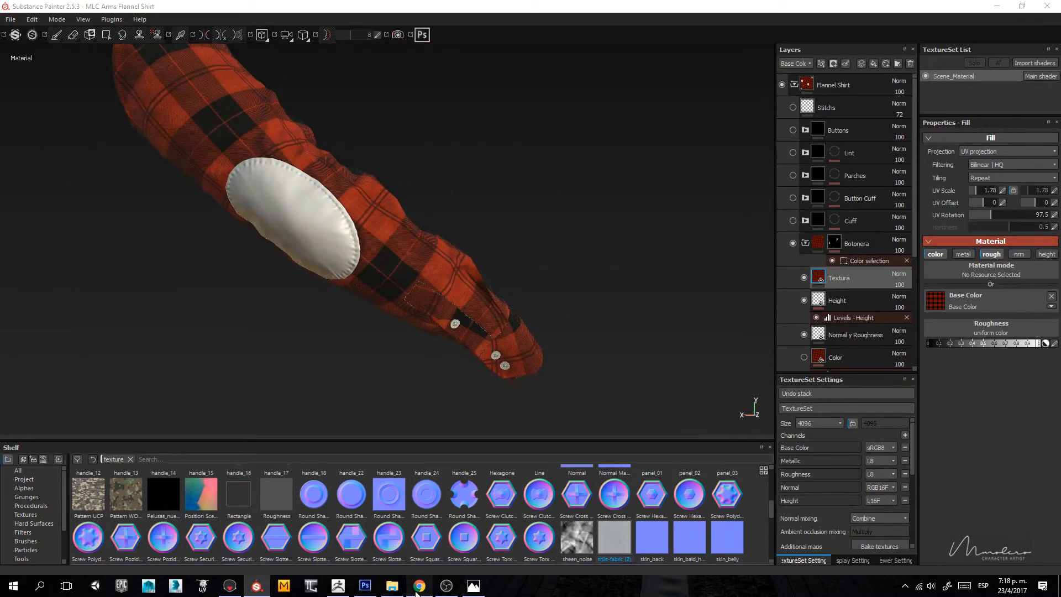
# Step: Switch to Chrome to read the Twitch stream chat, and return to Substance Painter
pyautogui.click(418, 587)
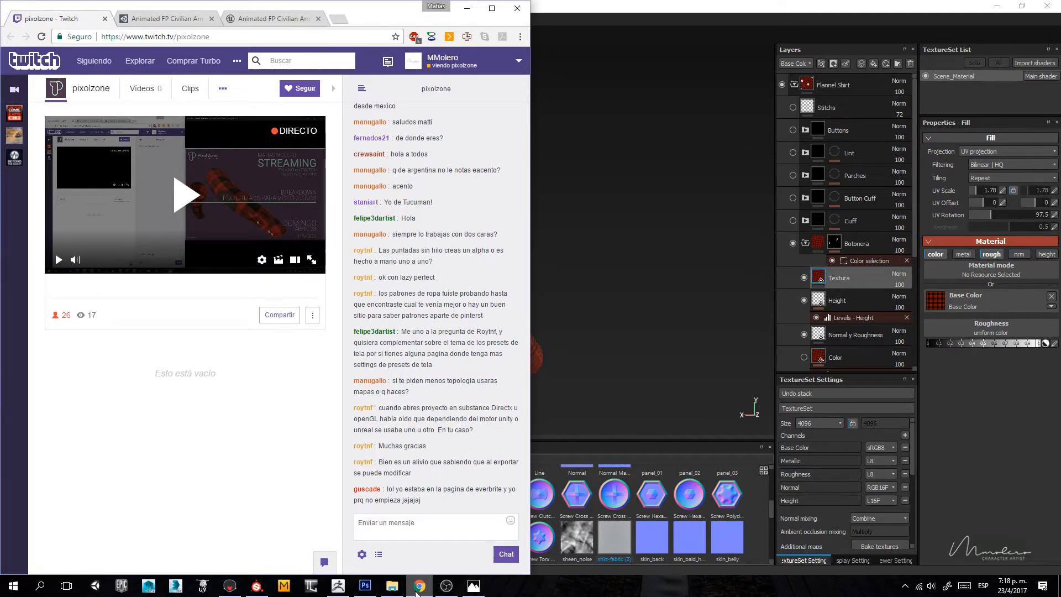
pyautogui.click(419, 586)
# Step: Examine the plaid alignment and the seam edges around the button placket and cuff up close
pyautogui.moveTo(436, 201)
pyautogui.keyDown('alt'); pyautogui.mouseDown()
pyautogui.moveTo(586, 345)
pyautogui.moveTo(469, 237)
pyautogui.moveTo(497, 304)
pyautogui.mouseUp(); pyautogui.keyUp('alt')
pyautogui.keyDown('alt'); pyautogui.moveTo(497, 304); pyautogui.dragTo(388, 138, button='middle'); pyautogui.keyUp('alt')
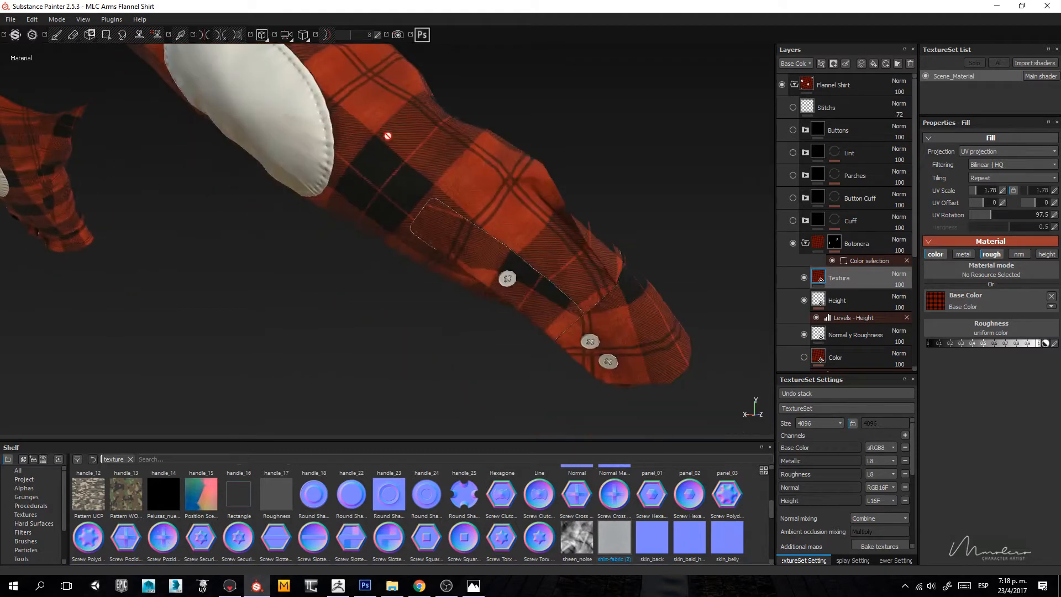
pyautogui.keyDown('alt'); pyautogui.moveTo(389, 138); pyautogui.dragTo(486, 249); pyautogui.keyUp('alt')
pyautogui.keyDown('alt'); pyautogui.moveTo(486, 249); pyautogui.dragTo(596, 376, button='right'); pyautogui.keyUp('alt')
pyautogui.keyDown('alt'); pyautogui.moveTo(595, 377); pyautogui.dragTo(520, 290, button='middle'); pyautogui.keyUp('alt')
pyautogui.scroll(-5, 853, 293)
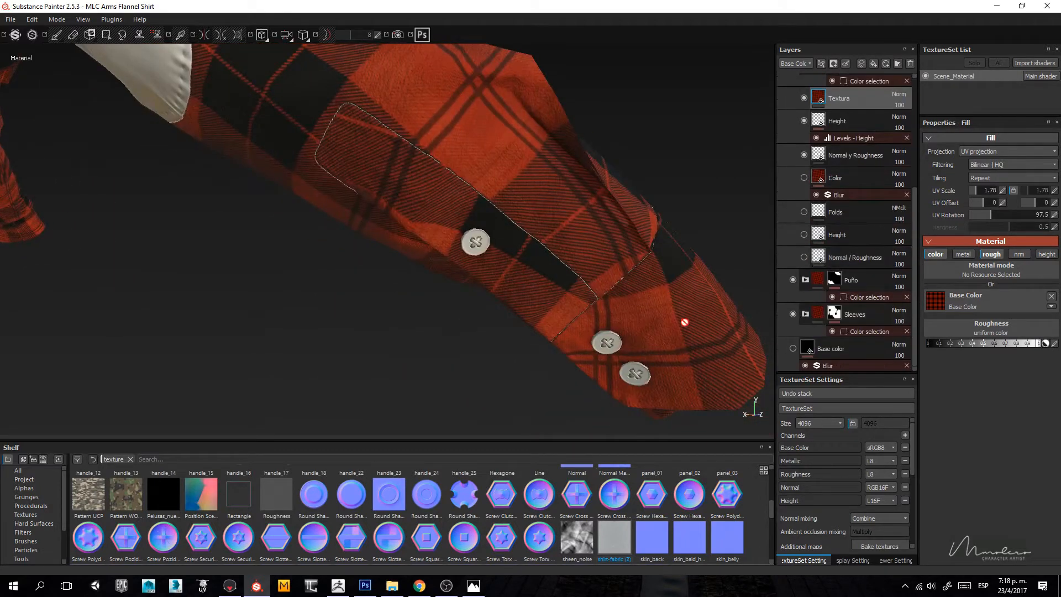
pyautogui.keyDown('alt'); pyautogui.moveTo(685, 322); pyautogui.dragTo(673, 354, button='right'); pyautogui.keyUp('alt')
pyautogui.keyDown('alt'); pyautogui.moveTo(572, 213); pyautogui.dragTo(553, 262); pyautogui.keyUp('alt')
pyautogui.keyDown('alt'); pyautogui.moveTo(552, 262); pyautogui.dragTo(566, 306, button='right'); pyautogui.keyUp('alt')
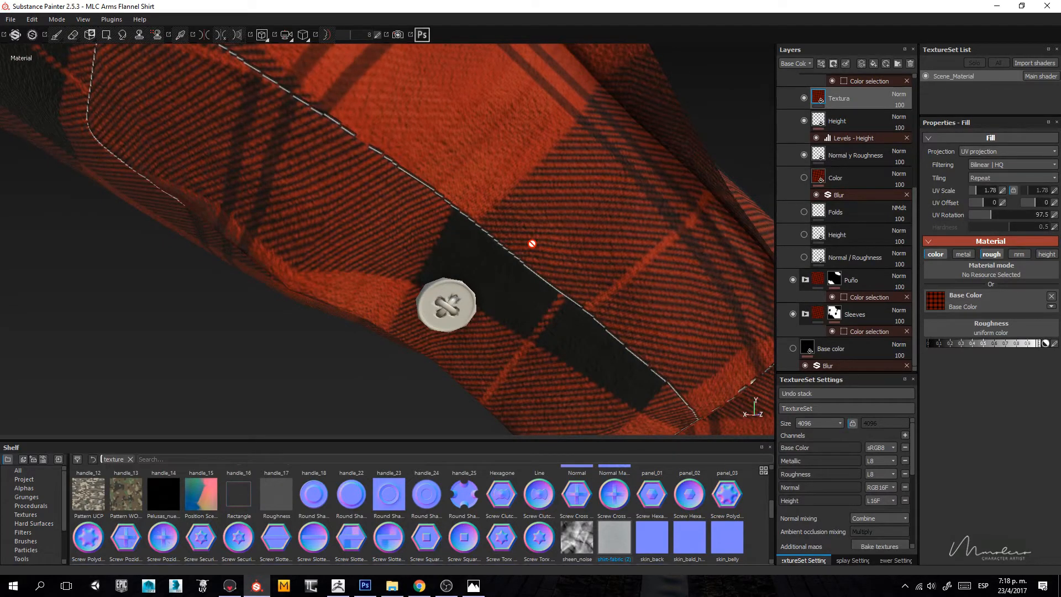
pyautogui.keyDown('alt'); pyautogui.moveTo(408, 184); pyautogui.dragTo(343, 172); pyautogui.keyUp('alt')
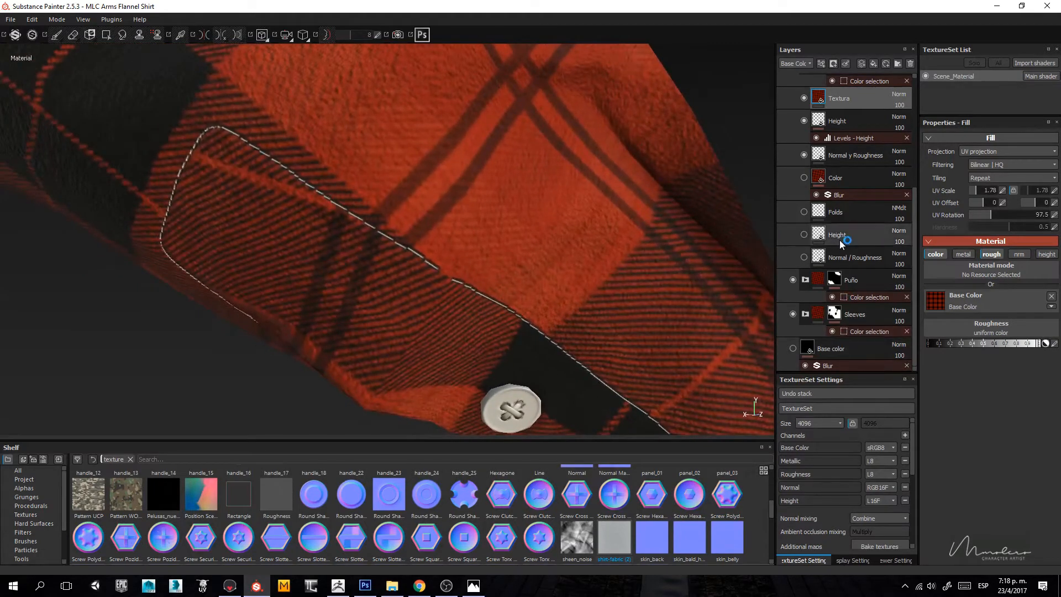
# Step: Add a fill layer, place it between the Sleeves folder and the Base color layer, and keep only its color channel active
pyautogui.click(875, 64)
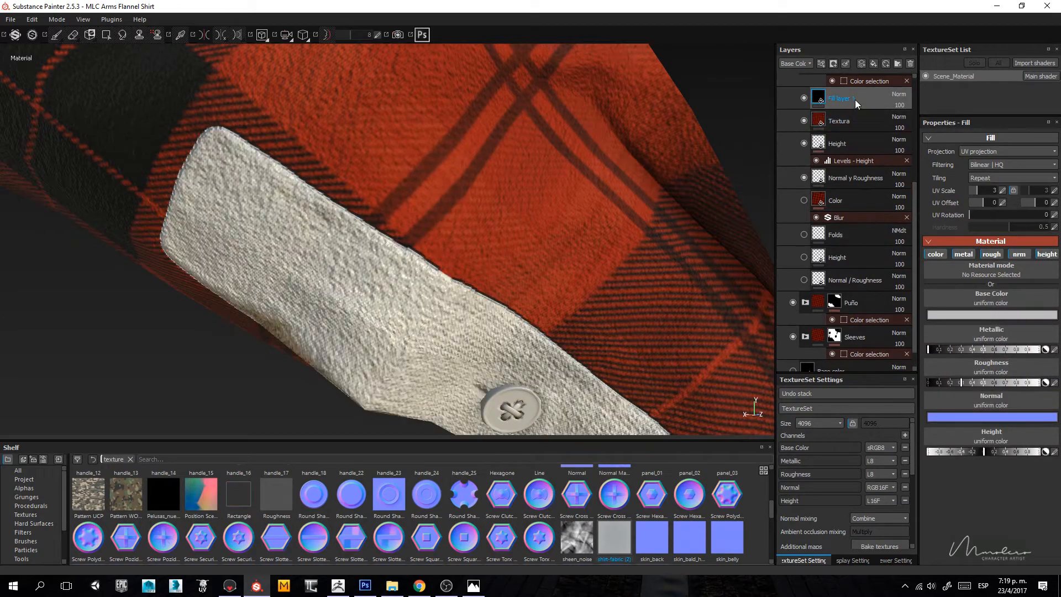
pyautogui.moveTo(855, 100); pyautogui.dragTo(850, 347)
pyautogui.scroll(-1, 850, 347)
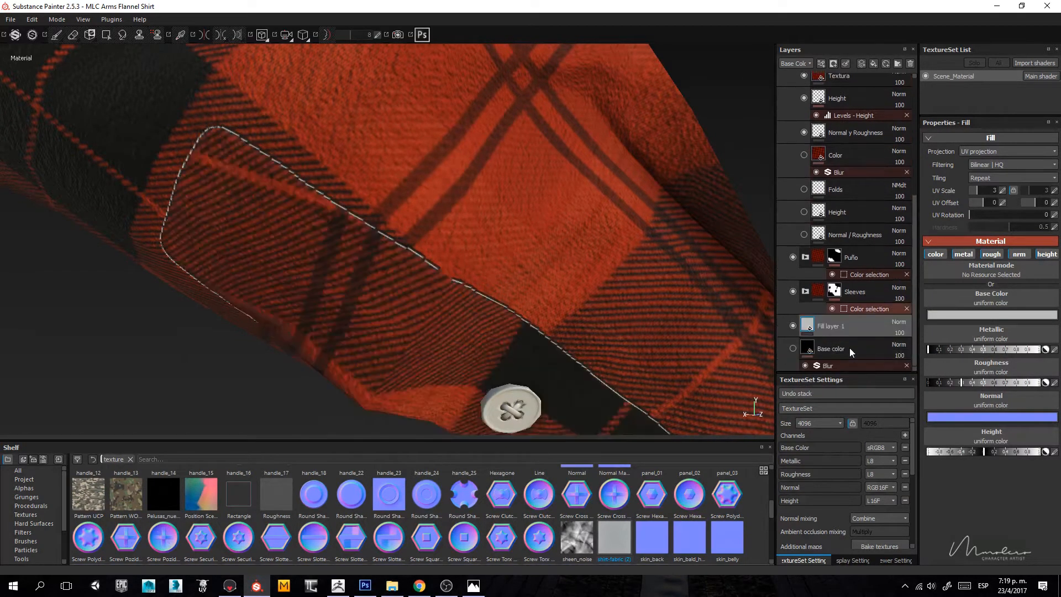
pyautogui.click(1046, 254)
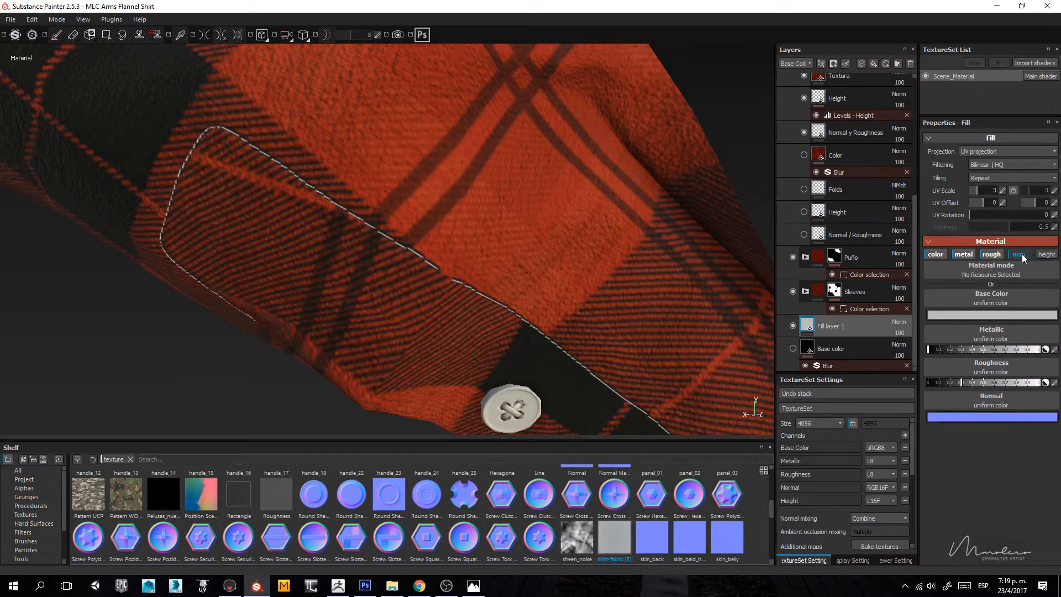
pyautogui.click(1019, 254)
pyautogui.click(992, 255)
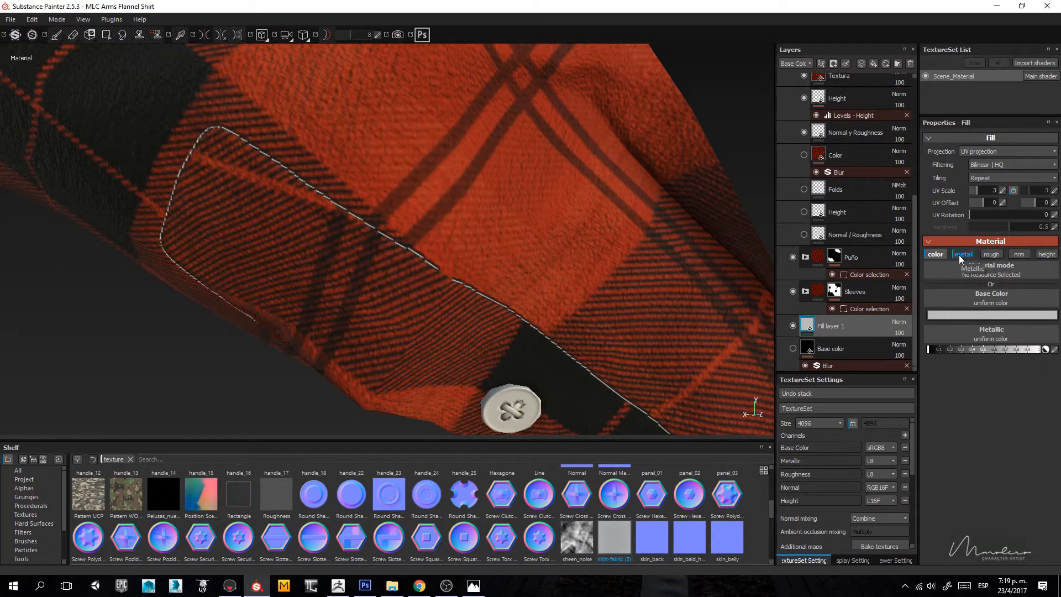
pyautogui.click(963, 255)
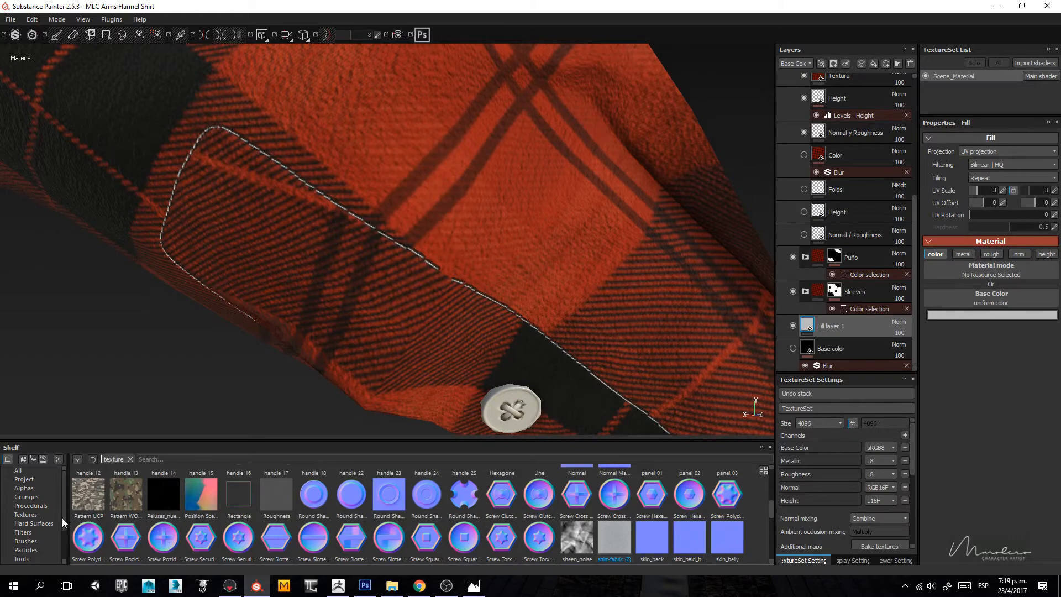
# Step: Find the Base Color plaid texture with the shelf search "col", assign it to the new fill layer's base color, and check the placket seams
pyautogui.click(159, 459)
pyautogui.write('col')
pyautogui.moveTo(94, 482); pyautogui.dragTo(974, 299)
pyautogui.keyDown('alt'); pyautogui.moveTo(521, 350); pyautogui.dragTo(447, 278); pyautogui.keyUp('alt')
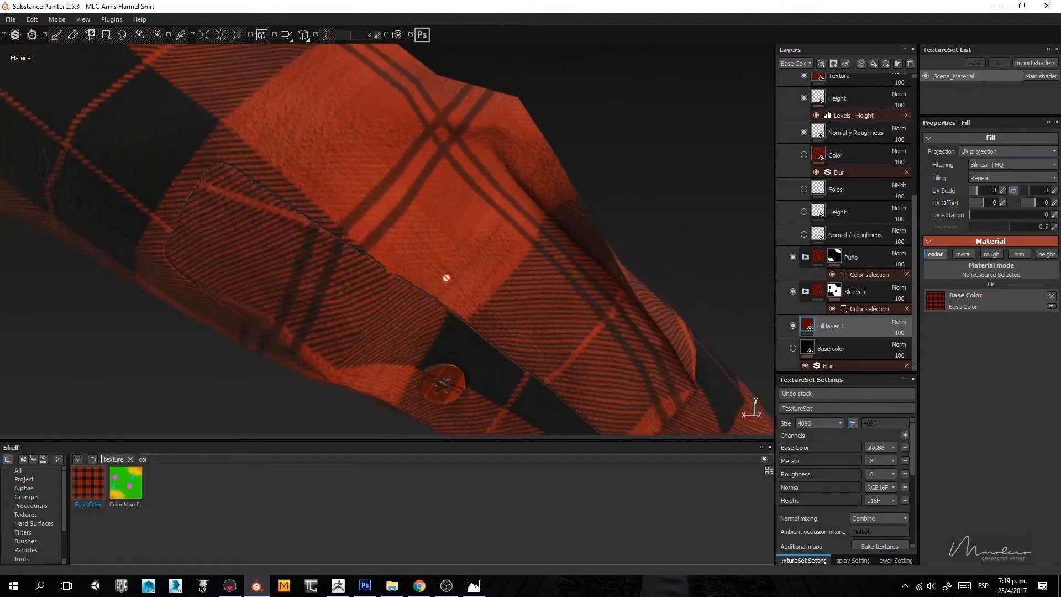
pyautogui.keyDown('alt'); pyautogui.moveTo(447, 278); pyautogui.dragTo(445, 341, button='right'); pyautogui.keyUp('alt')
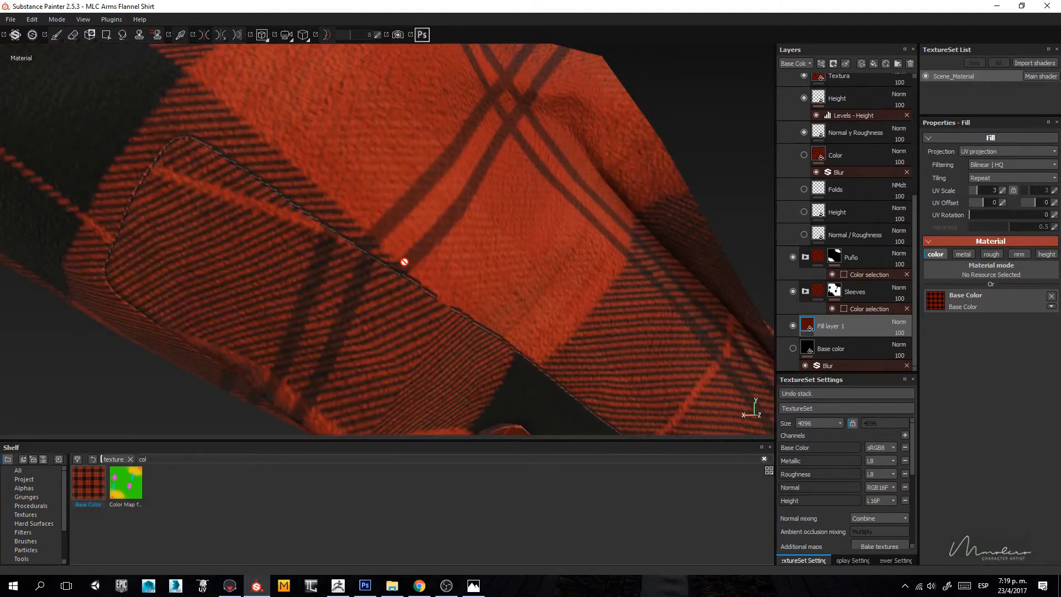
# Step: Capture an area of about 504 x 331 pixels around the placket seam as a screenshot and copy it to the clipboard
pyautogui.press('Print')
pyautogui.moveTo(239, 171); pyautogui.dragTo(517, 353)
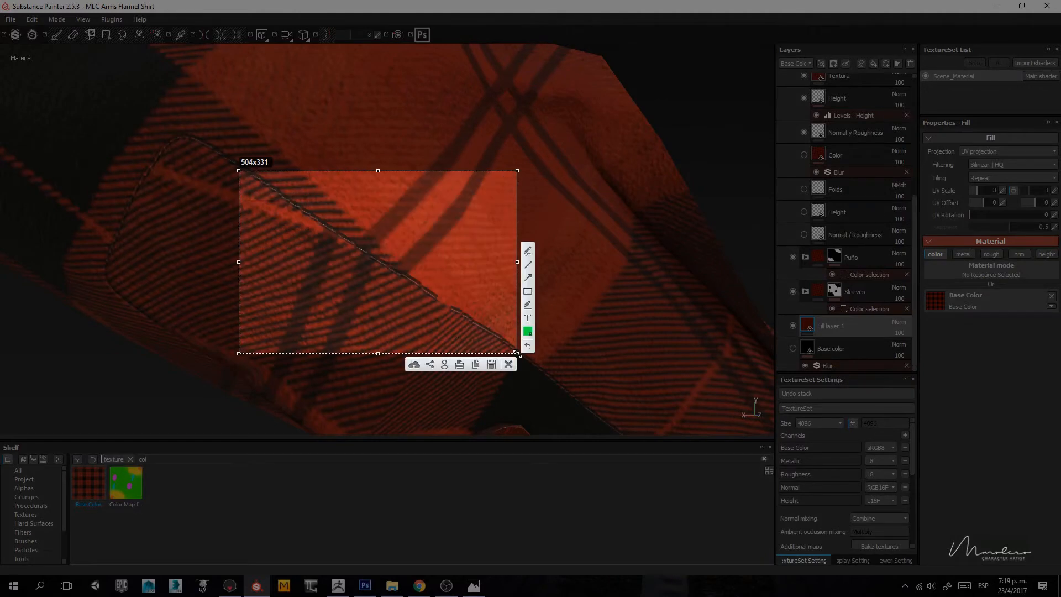
pyautogui.hotkey('ctrl', 'c')
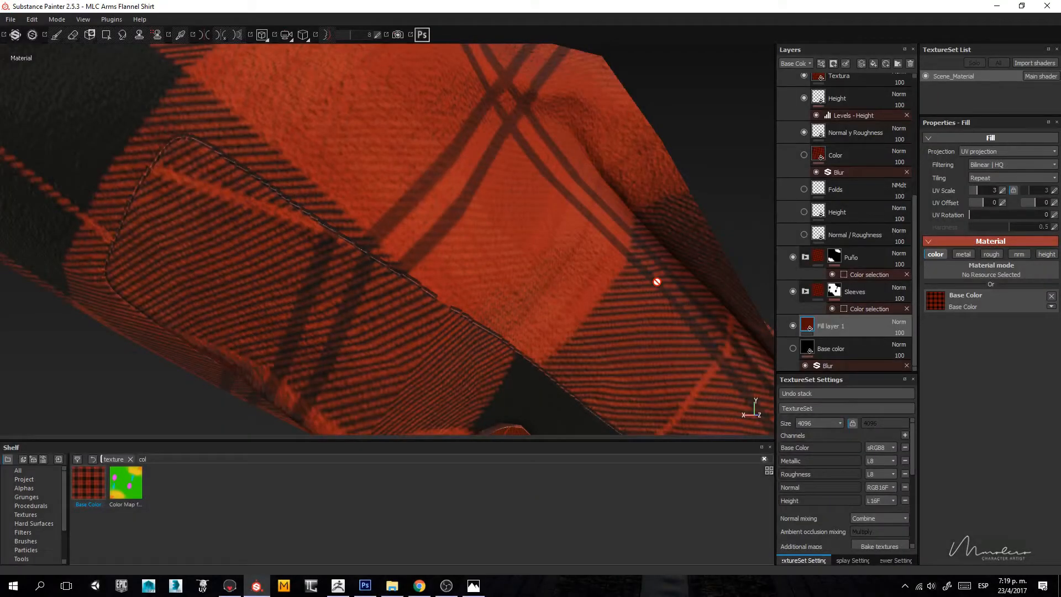
# Step: Set the Botonera folder's color selection mask to hardness 1 and tolerance 0.84, checking the placket edge
pyautogui.scroll(2, 848, 333)
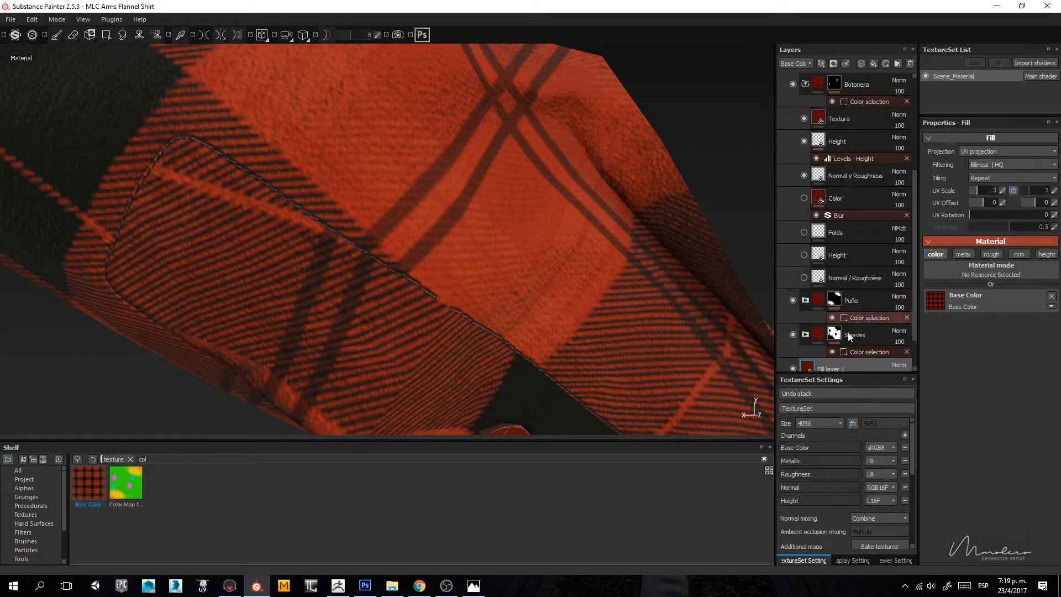
pyautogui.scroll(3, 847, 297)
pyautogui.scroll(3, 846, 288)
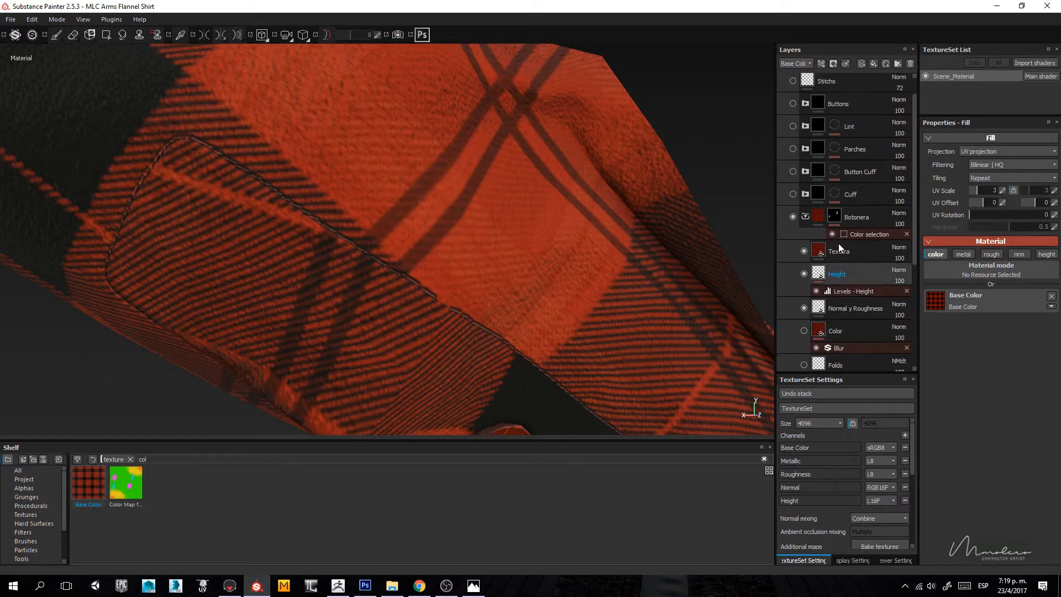
pyautogui.click(850, 235)
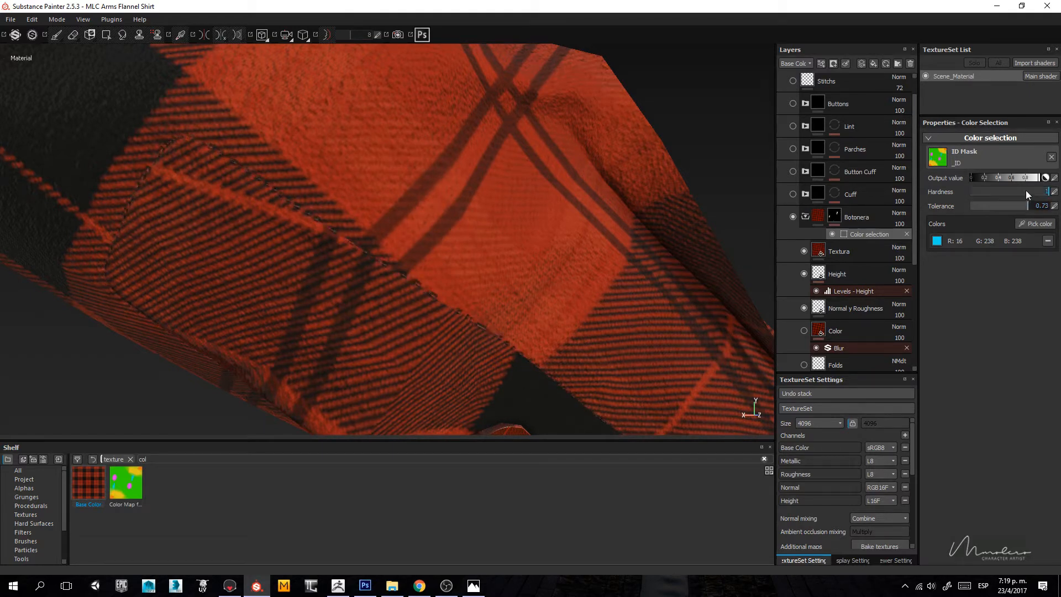
pyautogui.moveTo(999, 193); pyautogui.dragTo(1050, 192)
pyautogui.moveTo(1023, 206); pyautogui.dragTo(1047, 214)
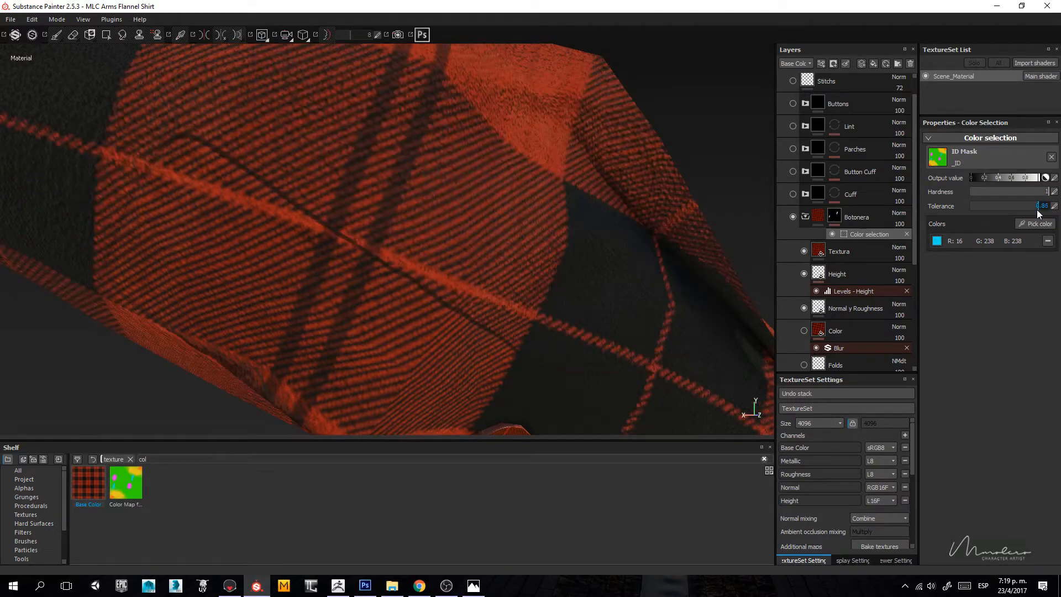
pyautogui.keyDown('alt'); pyautogui.moveTo(595, 334); pyautogui.dragTo(398, 227); pyautogui.keyUp('alt')
# Step: Expand the Buttons folder, make it visible, and select the Botones fill layer
pyautogui.scroll(-5, 864, 284)
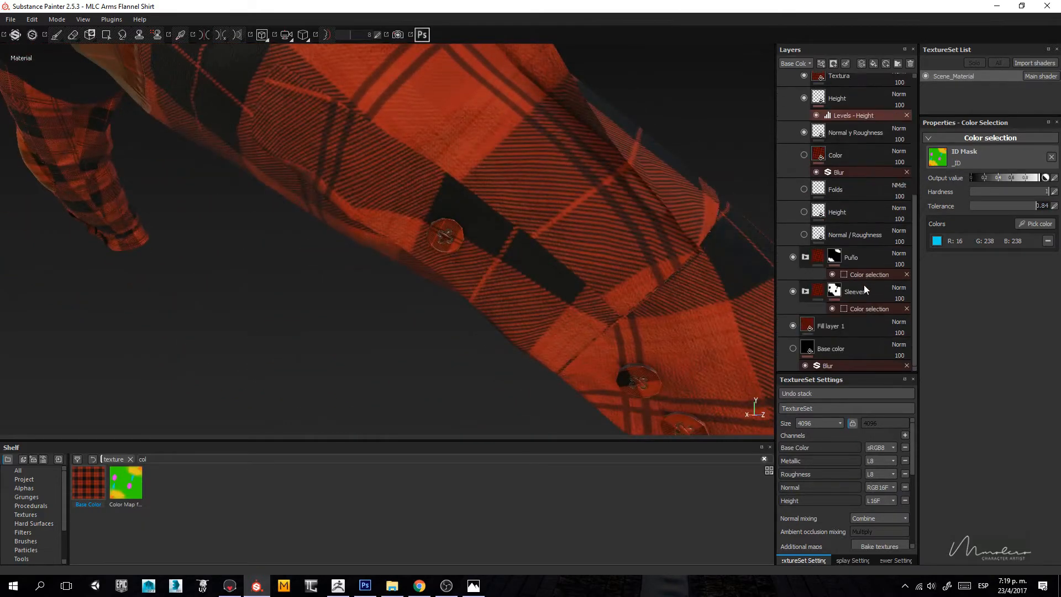
pyautogui.click(807, 331)
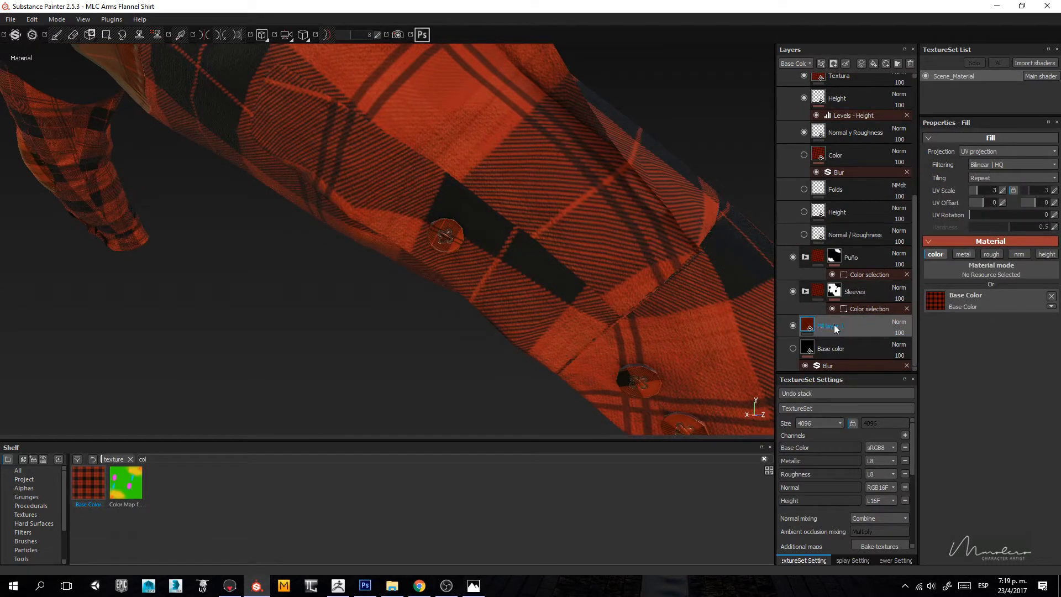
pyautogui.scroll(5, 781, 303)
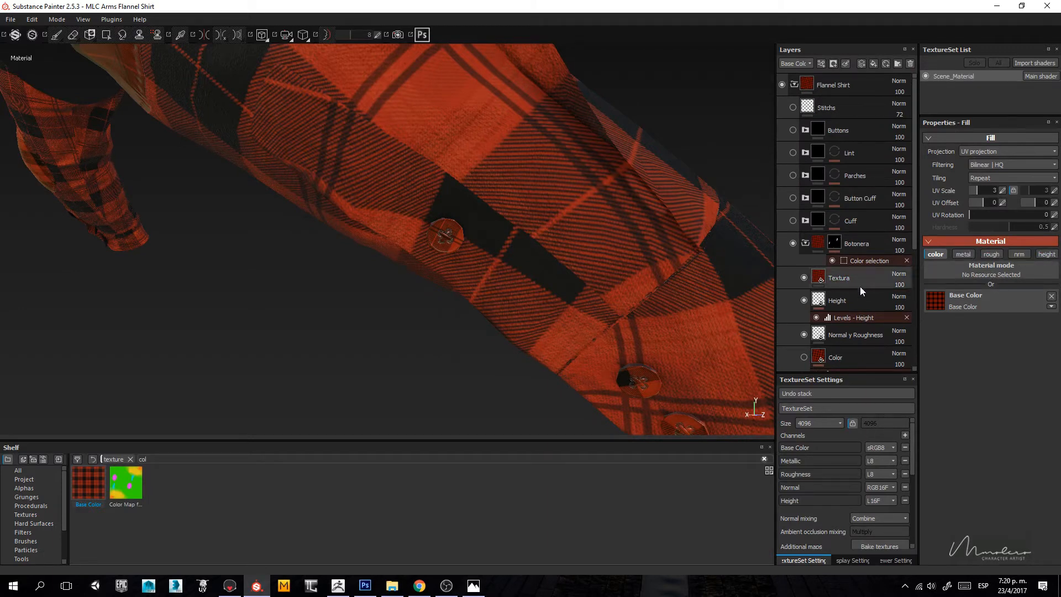
pyautogui.click(805, 130)
pyautogui.click(793, 131)
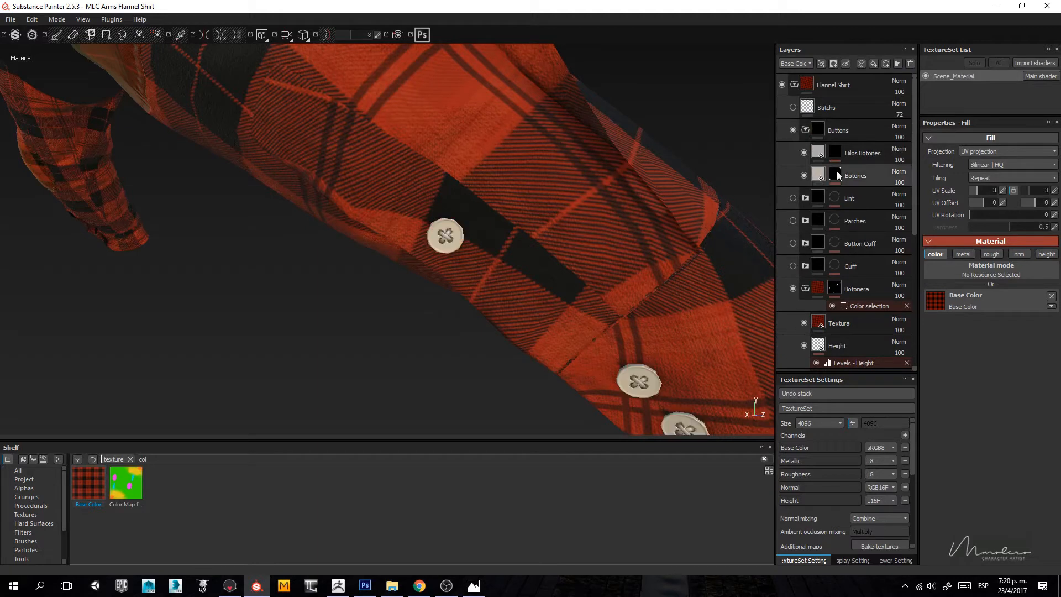
pyautogui.click(838, 175)
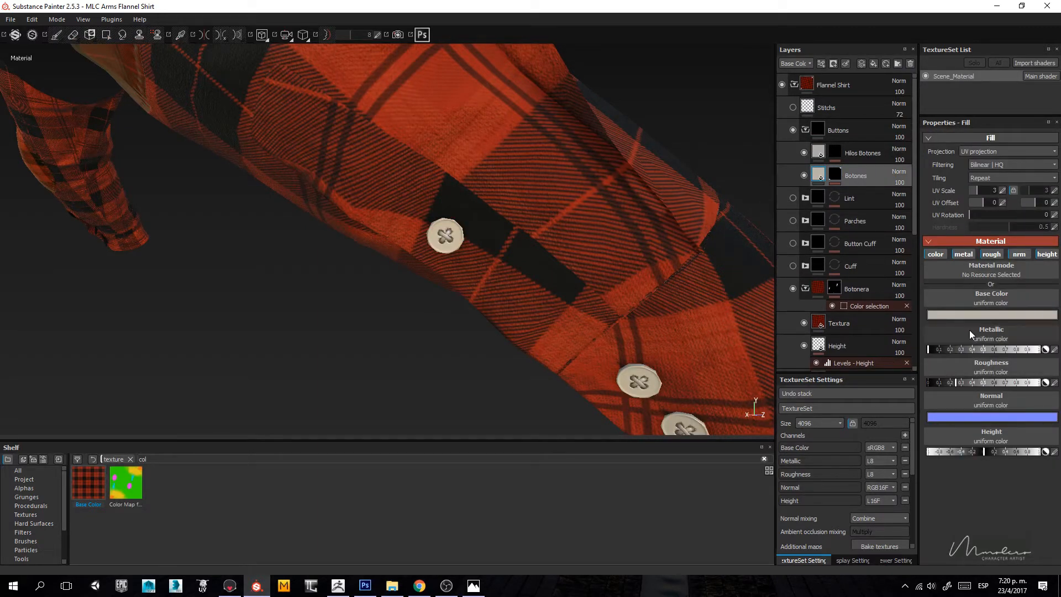
# Step: Turn off the Botones layer's metal, height and normal channels, and inspect its base color without altering it
pyautogui.click(963, 254)
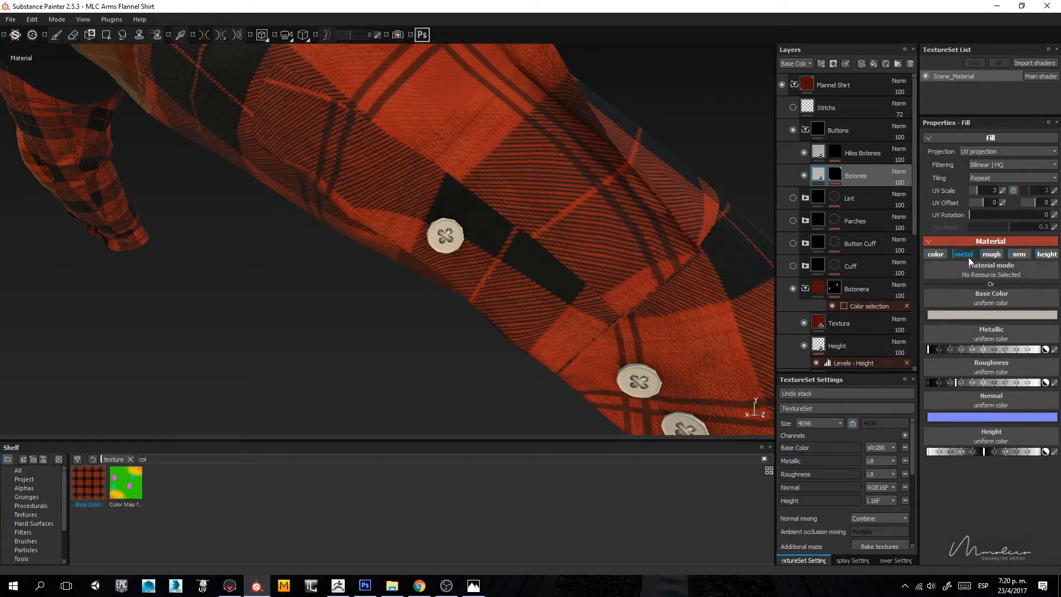
pyautogui.click(1049, 256)
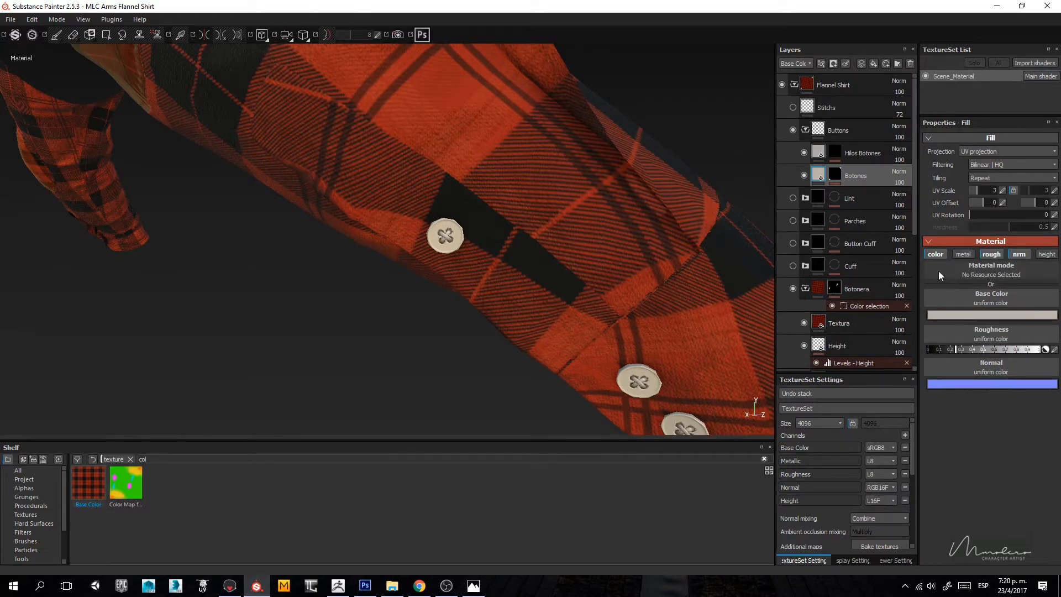
pyautogui.click(1027, 256)
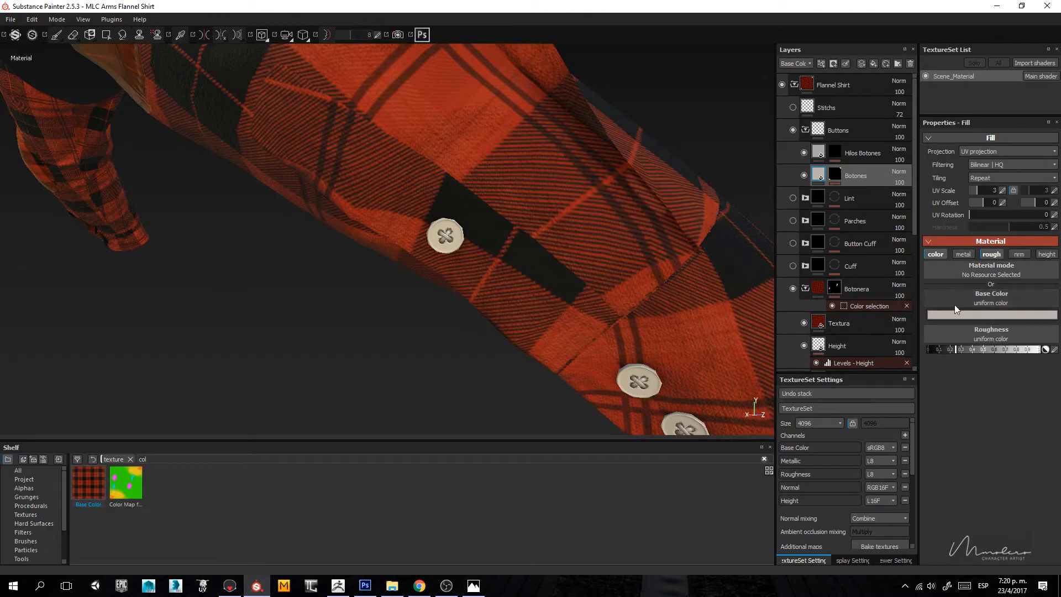
pyautogui.click(951, 314)
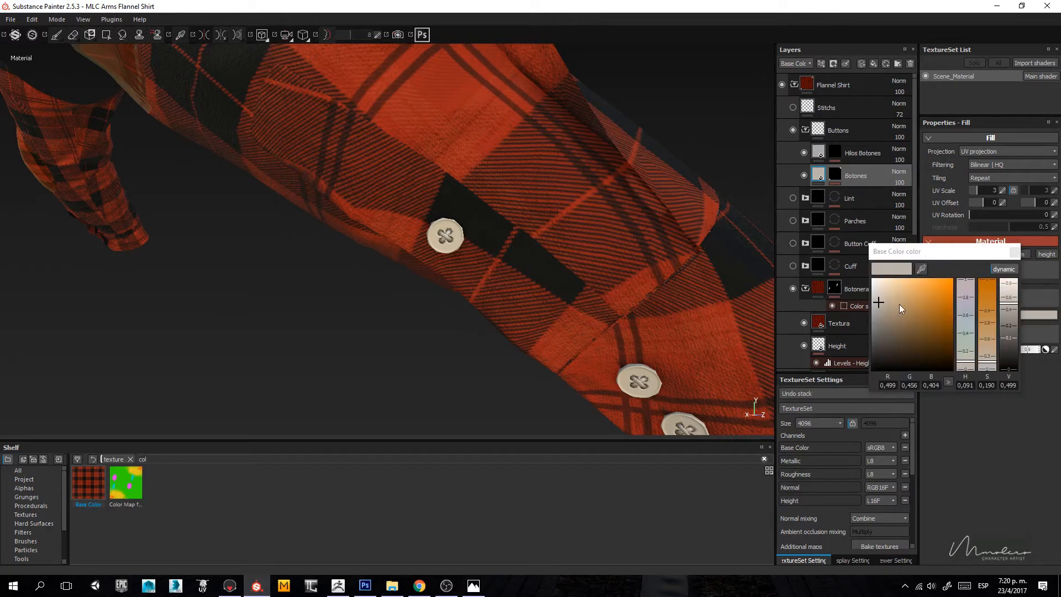
pyautogui.click(1017, 253)
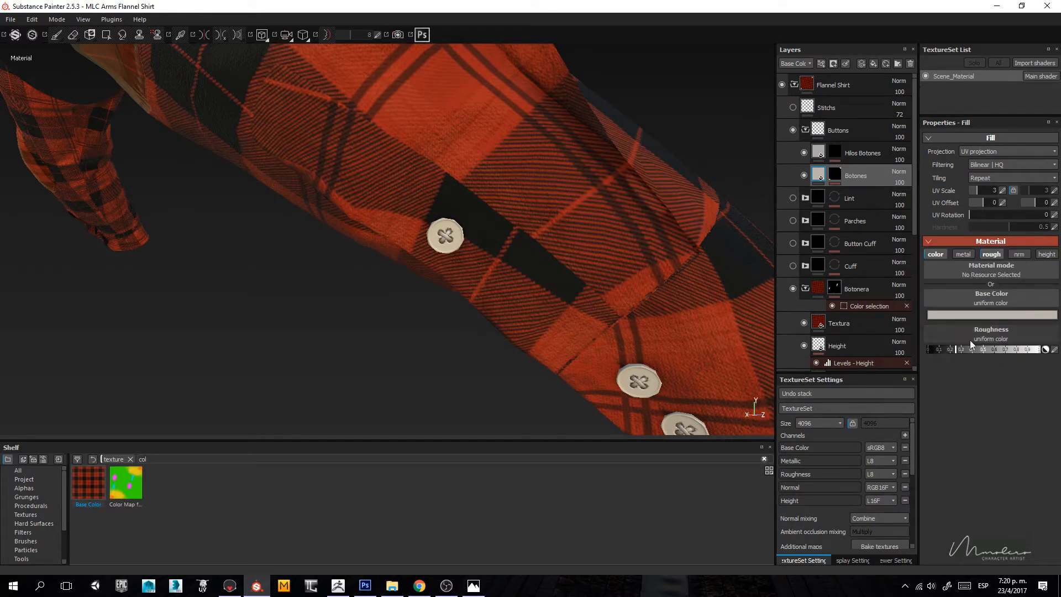
# Step: Lower the Botones layer's roughness and check the button's surface up close
pyautogui.keyDown('alt'); pyautogui.moveTo(570, 267); pyautogui.dragTo(525, 295, button='right'); pyautogui.keyUp('alt')
pyautogui.keyDown('alt'); pyautogui.moveTo(528, 307); pyautogui.dragTo(548, 375, button='right'); pyautogui.keyUp('alt')
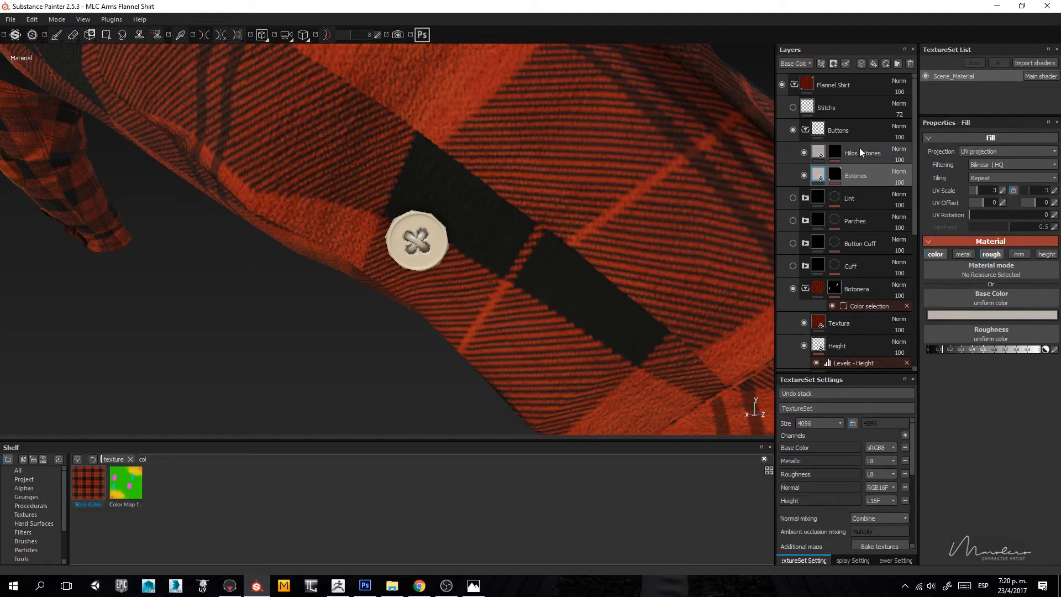
pyautogui.keyDown('alt'); pyautogui.moveTo(382, 214); pyautogui.dragTo(555, 387, button='right'); pyautogui.keyUp('alt')
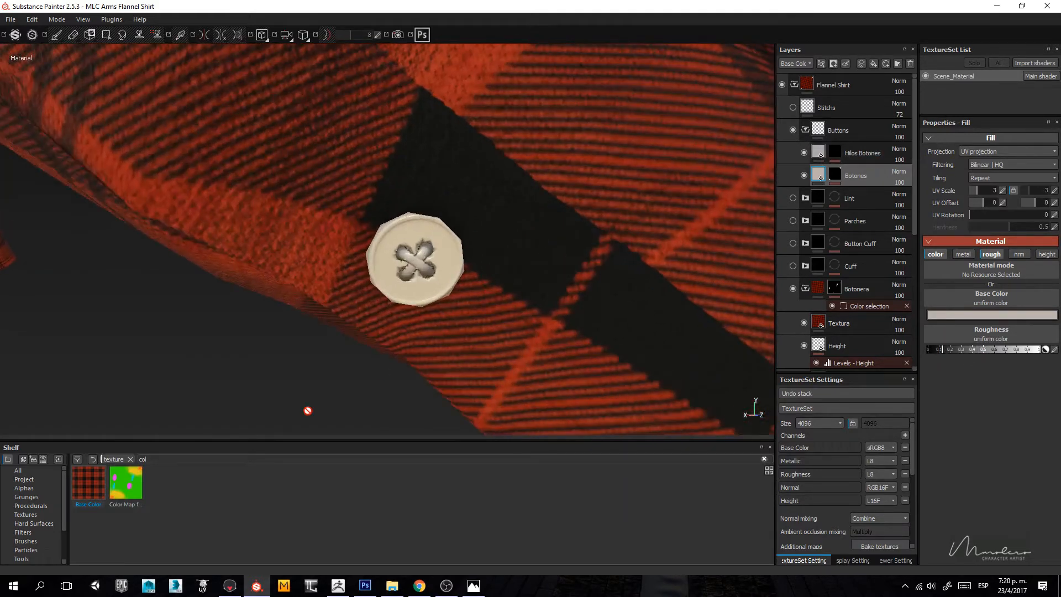
pyautogui.keyDown('alt'); pyautogui.moveTo(419, 246); pyautogui.dragTo(526, 244, button='right'); pyautogui.keyUp('alt')
# Step: Change the base color of the Hilos Botones thread layer to saturated orange
pyautogui.click(807, 155)
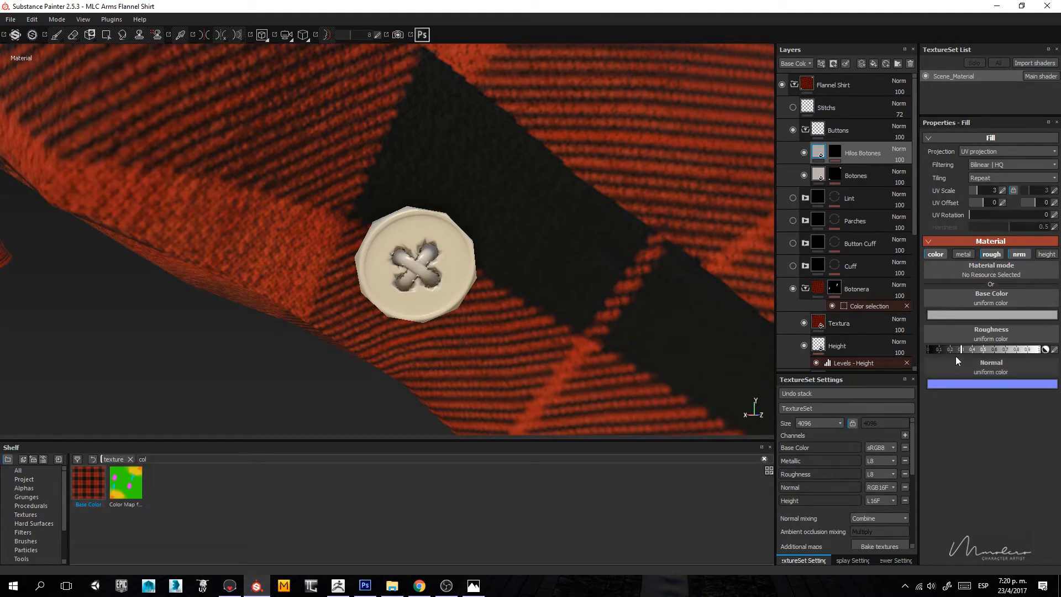
pyautogui.click(974, 316)
pyautogui.moveTo(938, 318); pyautogui.dragTo(971, 284)
pyautogui.click(1038, 254)
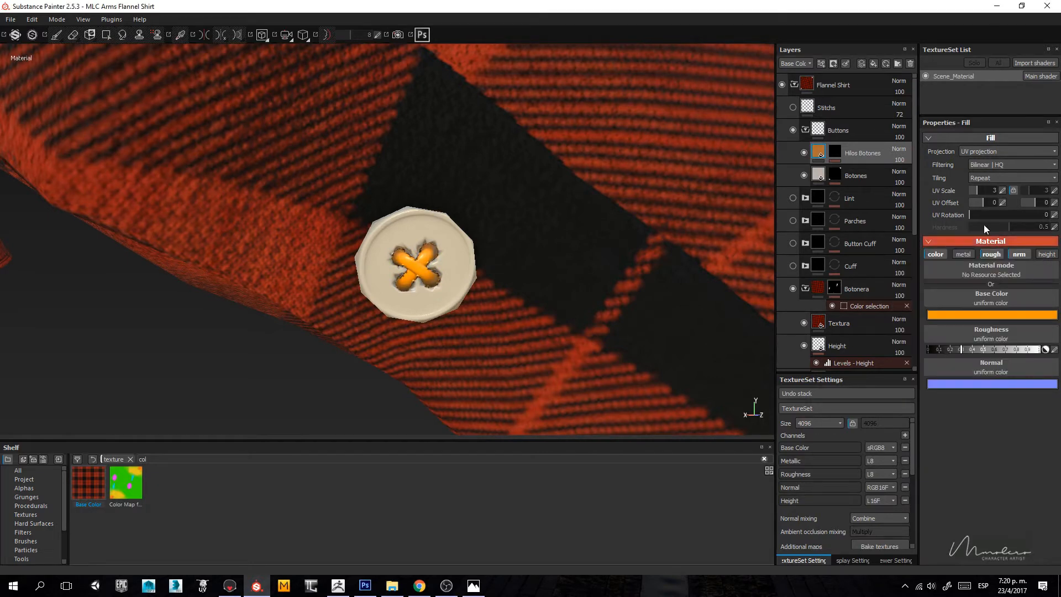
# Step: Pick the blue thread color from the ID map for the Hilos Botones color selection mask
pyautogui.click(839, 151)
pyautogui.click(863, 169)
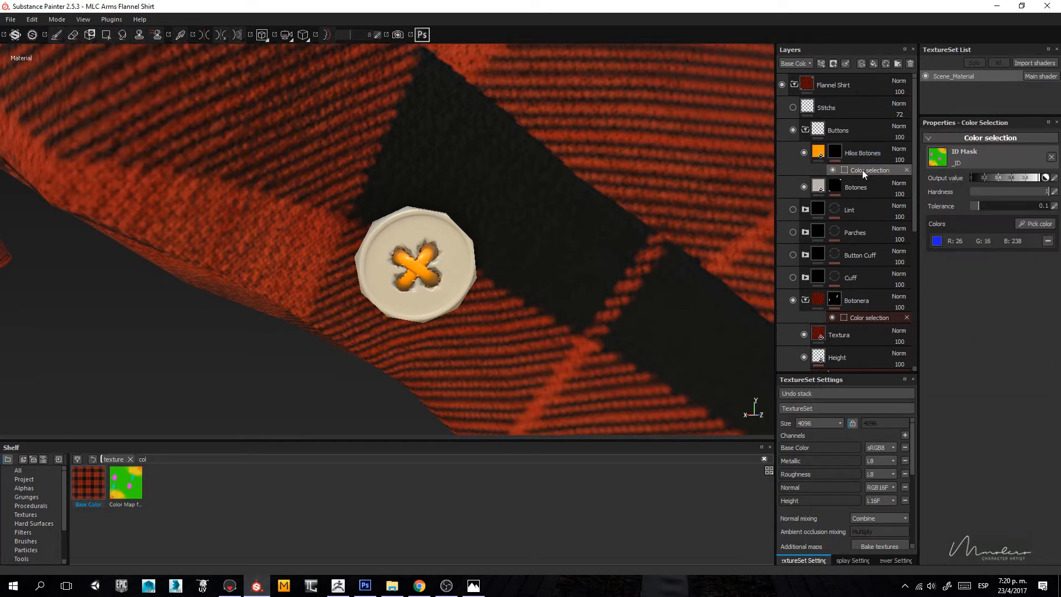
pyautogui.click(1023, 223)
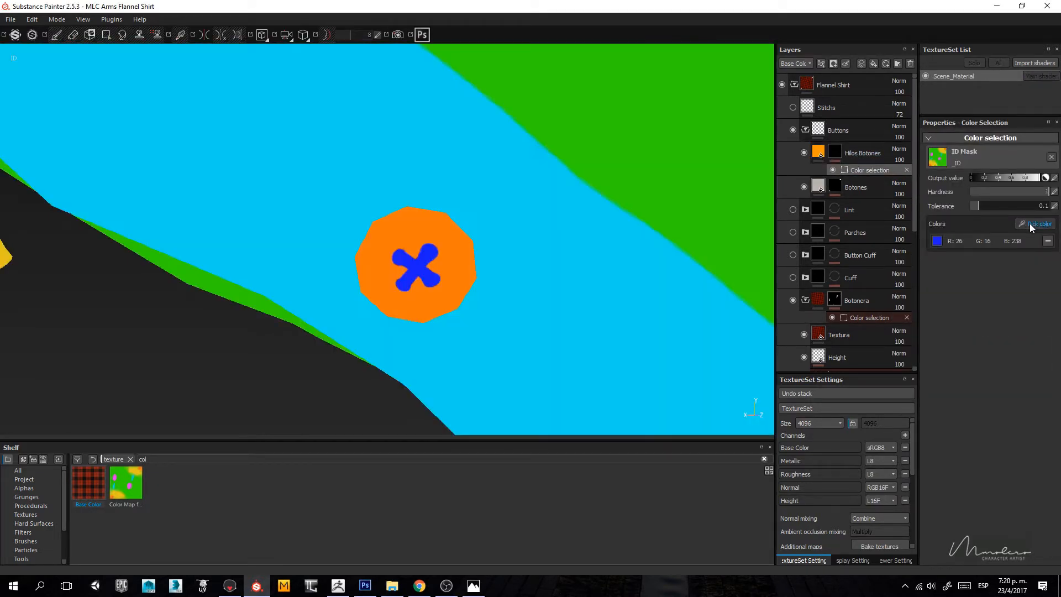
pyautogui.click(424, 261)
pyautogui.keyDown('alt'); pyautogui.moveTo(413, 272); pyautogui.dragTo(481, 256); pyautogui.keyUp('alt')
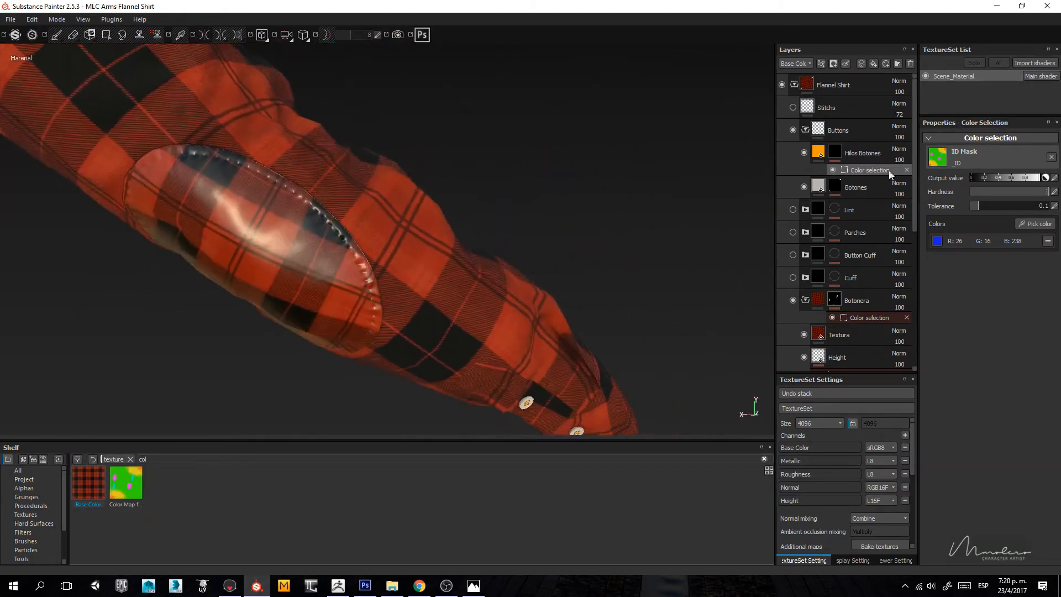
# Step: Make the Parches folder visible, expand its layers, and bring the elbow patch into close view
pyautogui.click(794, 231)
pyautogui.keyDown('alt'); pyautogui.moveTo(249, 216); pyautogui.dragTo(540, 248); pyautogui.keyUp('alt')
pyautogui.click(833, 233)
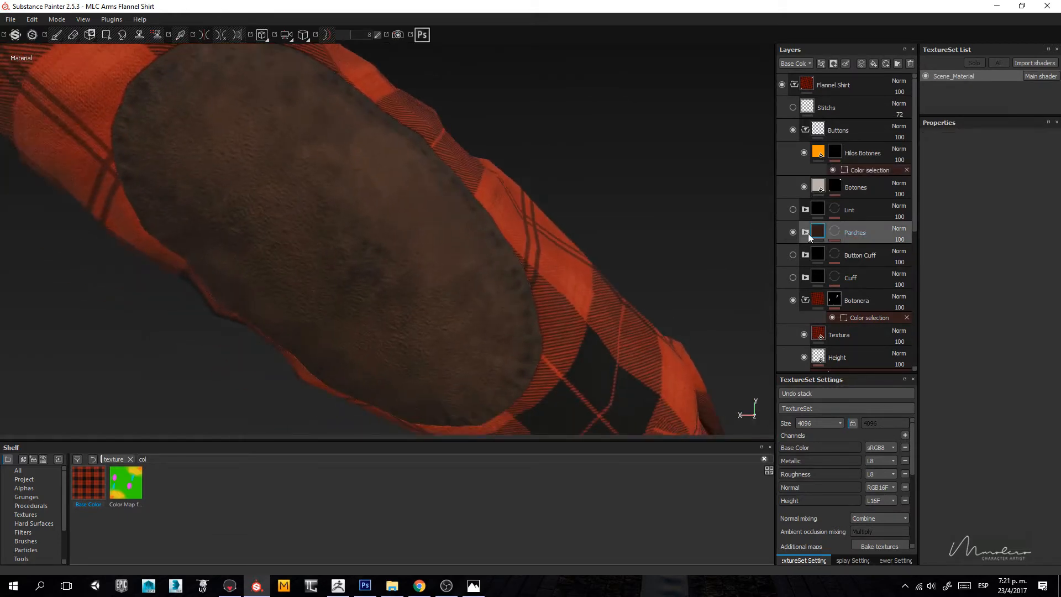
pyautogui.click(805, 233)
pyautogui.keyDown('alt'); pyautogui.moveTo(306, 202); pyautogui.dragTo(378, 226); pyautogui.keyUp('alt')
pyautogui.keyDown('shift'); pyautogui.moveTo(376, 230); pyautogui.dragTo(420, 260, button='right'); pyautogui.keyUp('shift')
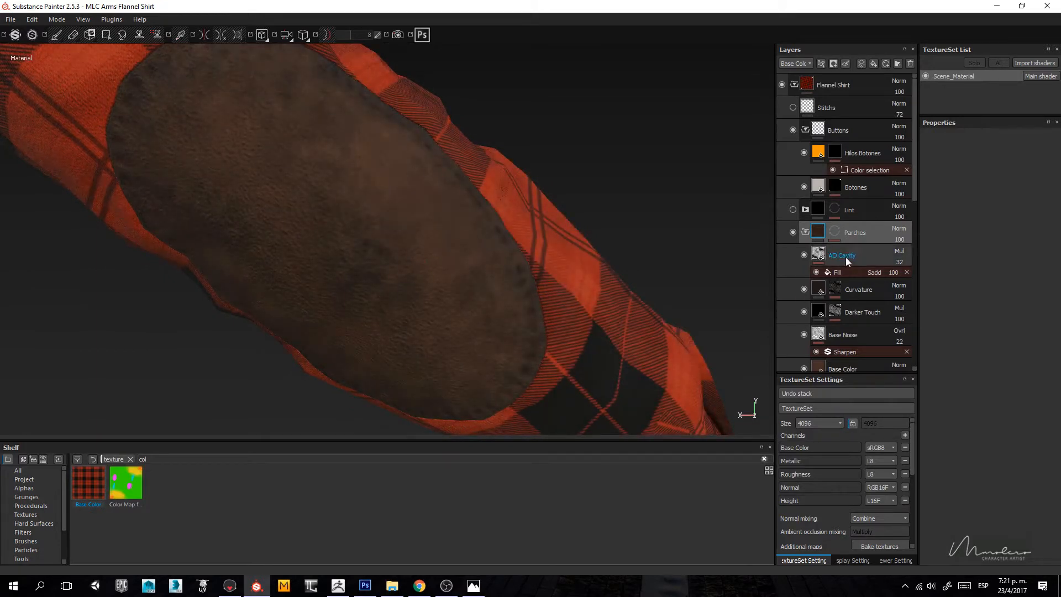
# Step: Examine the elbow patch's Base Color and Base Noise layer settings and the smart materials in the shelf
pyautogui.scroll(-3, 845, 257)
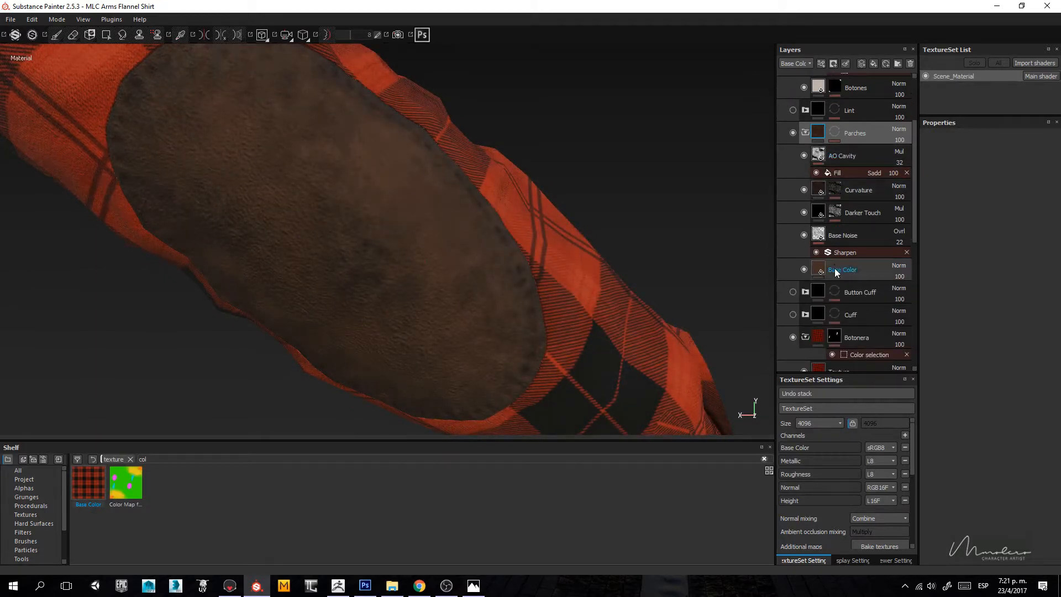
pyautogui.click(837, 271)
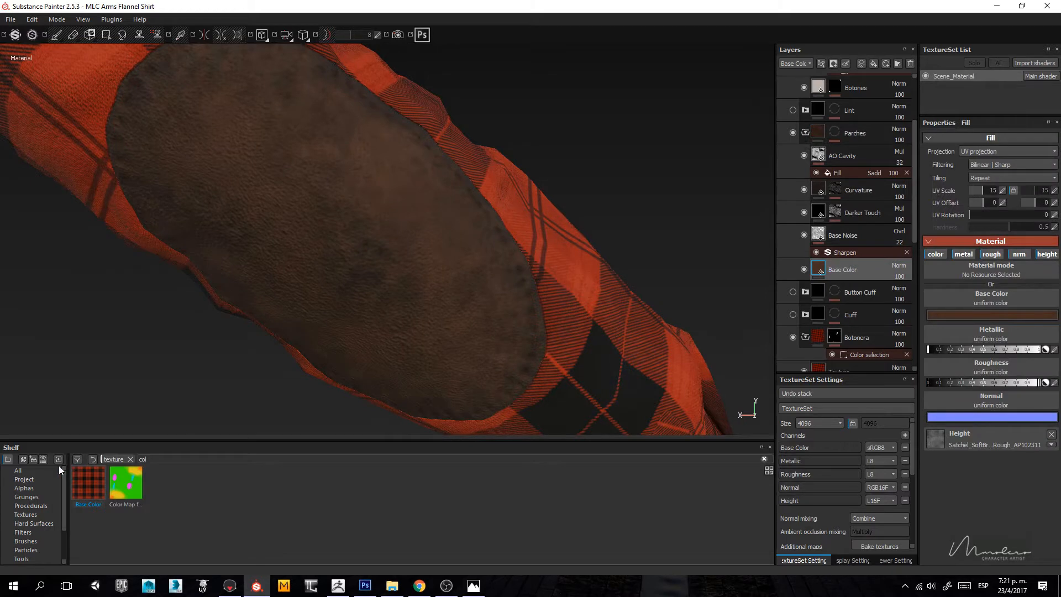
pyautogui.scroll(-2, 27, 526)
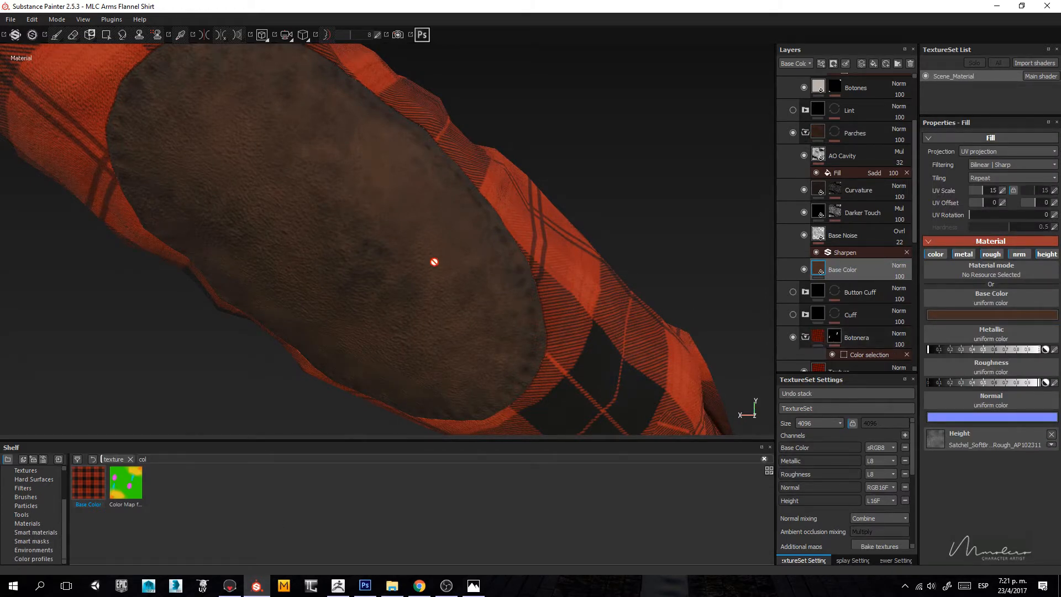
pyautogui.keyDown('alt'); pyautogui.moveTo(433, 256); pyautogui.dragTo(441, 282, button='right'); pyautogui.keyUp('alt')
pyautogui.moveTo(441, 281)
pyautogui.keyDown('alt'); pyautogui.mouseDown()
pyautogui.moveTo(450, 261)
pyautogui.moveTo(426, 272)
pyautogui.mouseUp(); pyautogui.keyUp('alt')
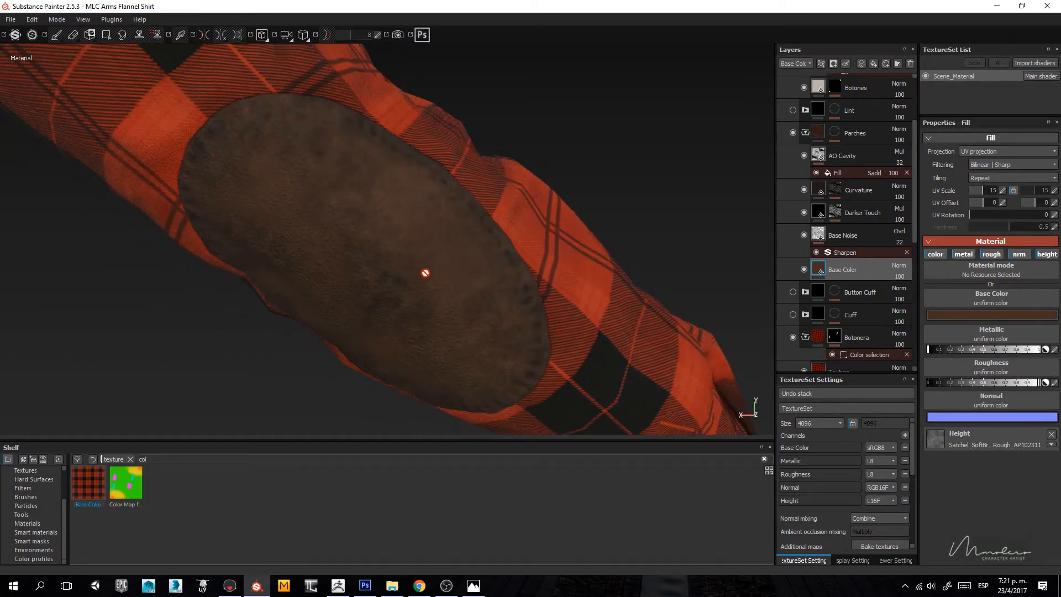
pyautogui.click(36, 533)
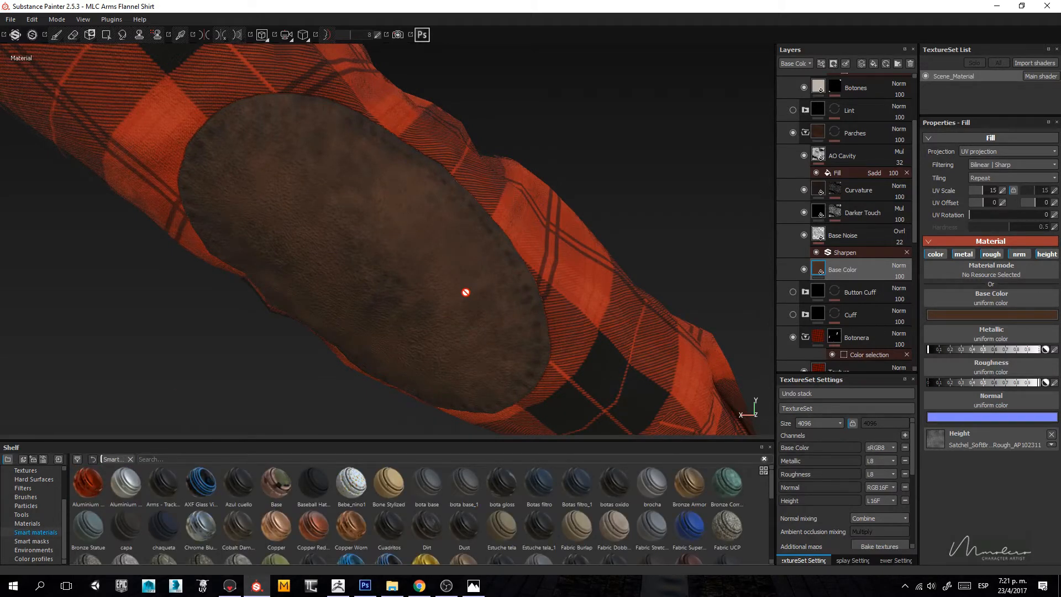
pyautogui.click(858, 237)
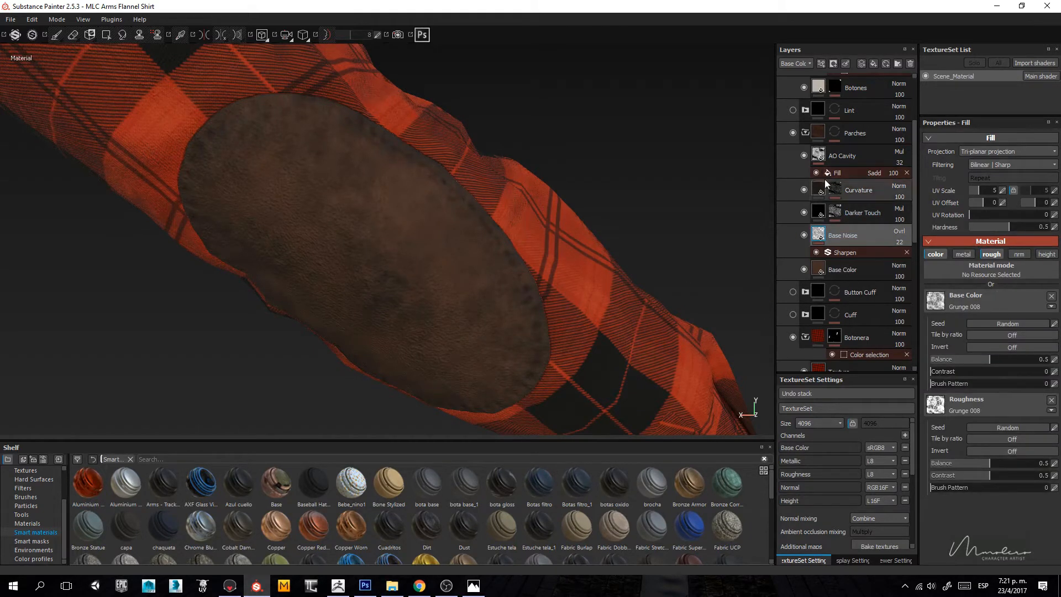
# Step: Collapse the Parches and Buttons folders and bring the cuff with its buttons into view
pyautogui.click(806, 133)
pyautogui.scroll(3, 847, 207)
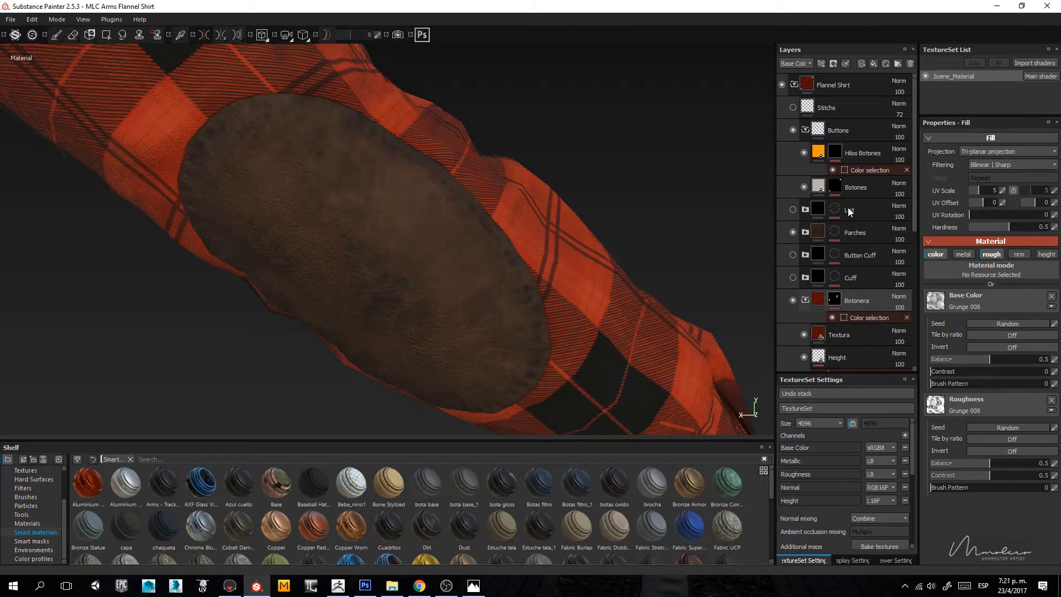
pyautogui.click(805, 132)
pyautogui.moveTo(526, 245); pyautogui.dragTo(359, 111, button='middle')
pyautogui.keyDown('alt'); pyautogui.moveTo(558, 265); pyautogui.dragTo(490, 272); pyautogui.keyUp('alt')
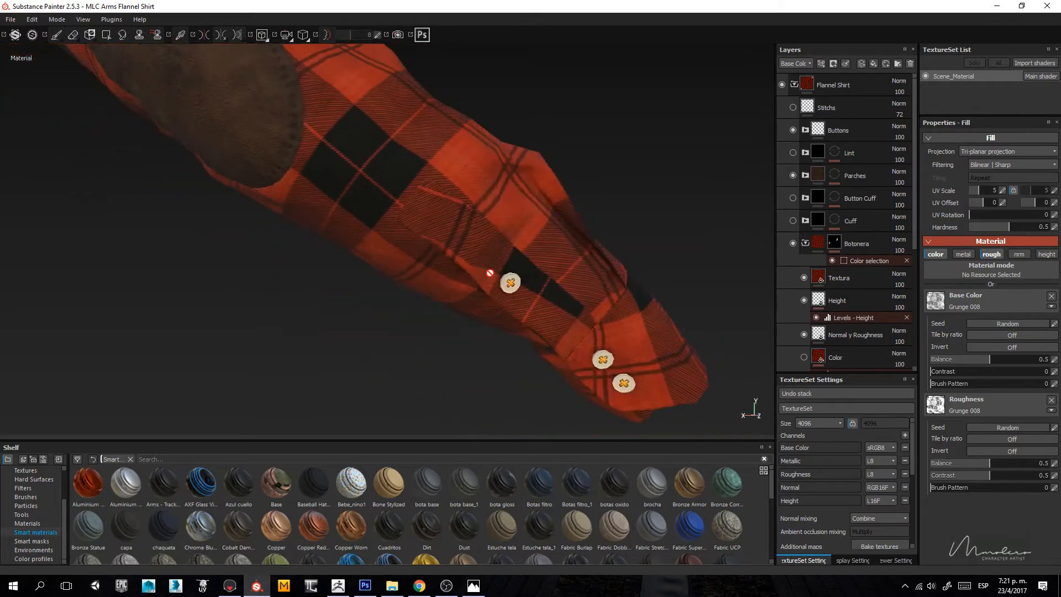
pyautogui.keyDown('alt'); pyautogui.moveTo(555, 307); pyautogui.dragTo(383, 215, button='middle'); pyautogui.keyUp('alt')
pyautogui.keyDown('alt'); pyautogui.moveTo(383, 216); pyautogui.dragTo(588, 303, button='right'); pyautogui.keyUp('alt')
pyautogui.keyDown('alt'); pyautogui.moveTo(587, 303); pyautogui.dragTo(545, 213); pyautogui.keyUp('alt')
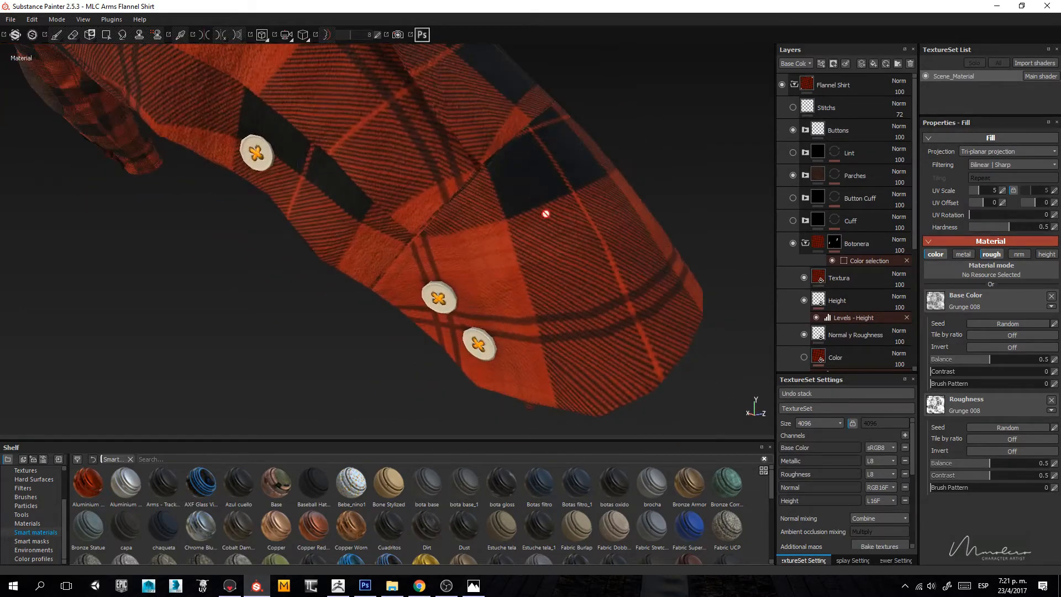
# Step: Show and select the Stitchs layer, and examine the stitching along the cuff and placket edges
pyautogui.click(794, 108)
pyautogui.click(794, 107)
pyautogui.click(840, 108)
pyautogui.keyDown('alt'); pyautogui.moveTo(685, 172); pyautogui.dragTo(506, 210); pyautogui.keyUp('alt')
pyautogui.moveTo(506, 210)
pyautogui.keyDown('alt'); pyautogui.mouseDown(button='right')
pyautogui.moveTo(470, 285)
pyautogui.moveTo(437, 282)
pyautogui.mouseUp(button='right'); pyautogui.keyUp('alt')
pyautogui.keyDown('alt'); pyautogui.moveTo(505, 310); pyautogui.dragTo(478, 259, button='middle'); pyautogui.keyUp('alt')
pyautogui.keyDown('alt'); pyautogui.moveTo(478, 260); pyautogui.dragTo(492, 255); pyautogui.keyUp('alt')
pyautogui.keyDown('ctrl'); pyautogui.moveTo(514, 246); pyautogui.dragTo(500, 247, button='right'); pyautogui.keyUp('ctrl')
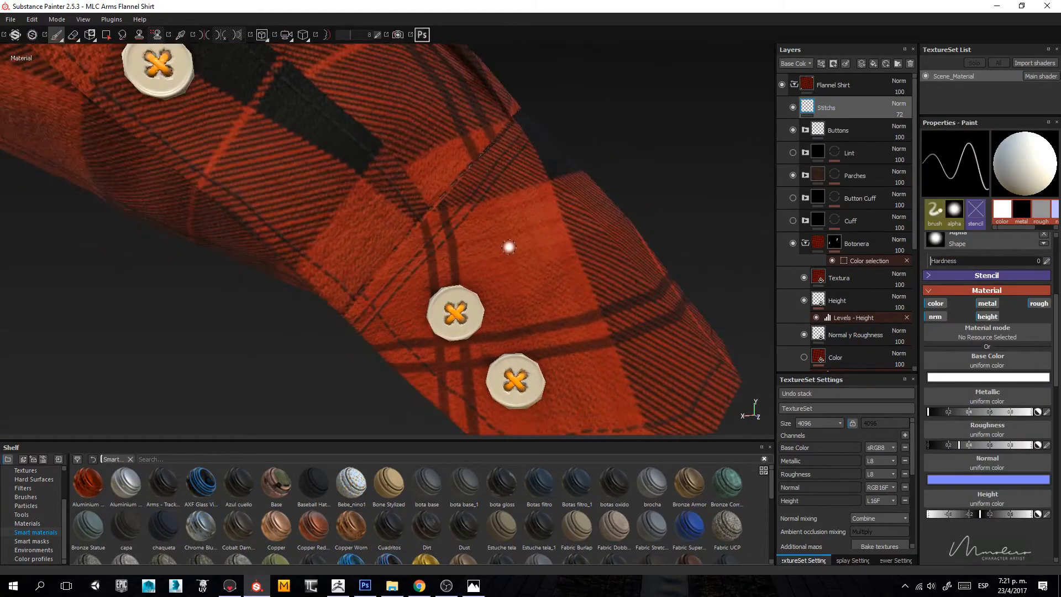
# Step: Add a paint layer above Stitchs, hide the Stitchs layer, and rename the new layer Costura
pyautogui.click(862, 64)
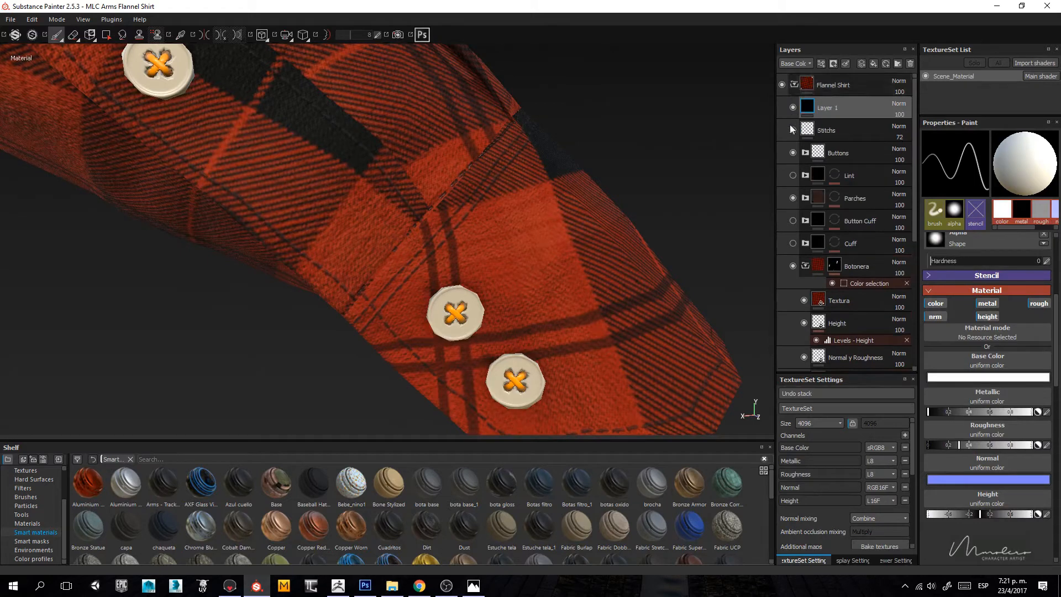
pyautogui.doubleClick(829, 108)
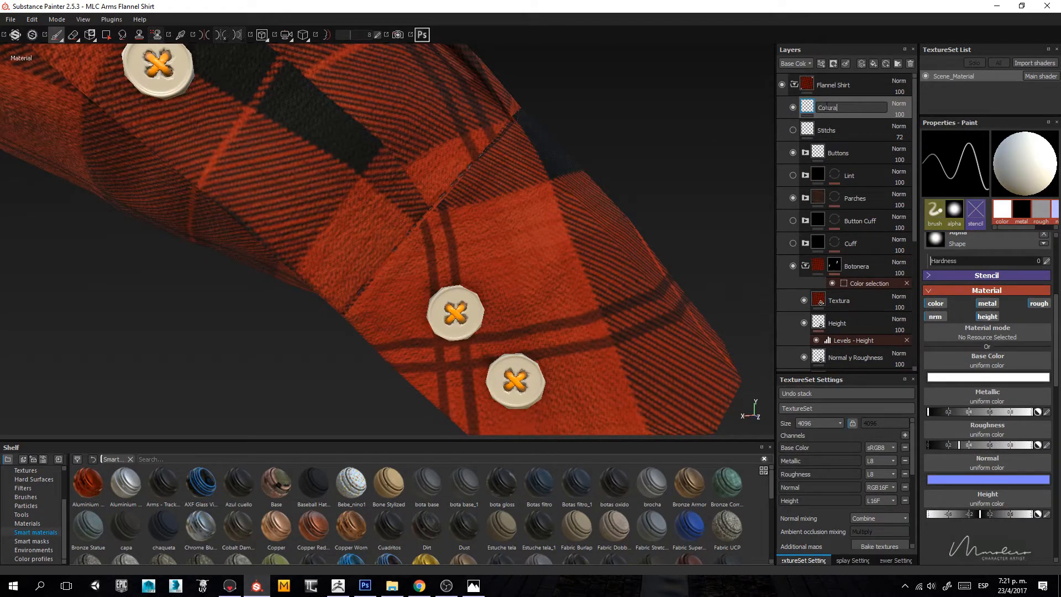
pyautogui.press('Return')
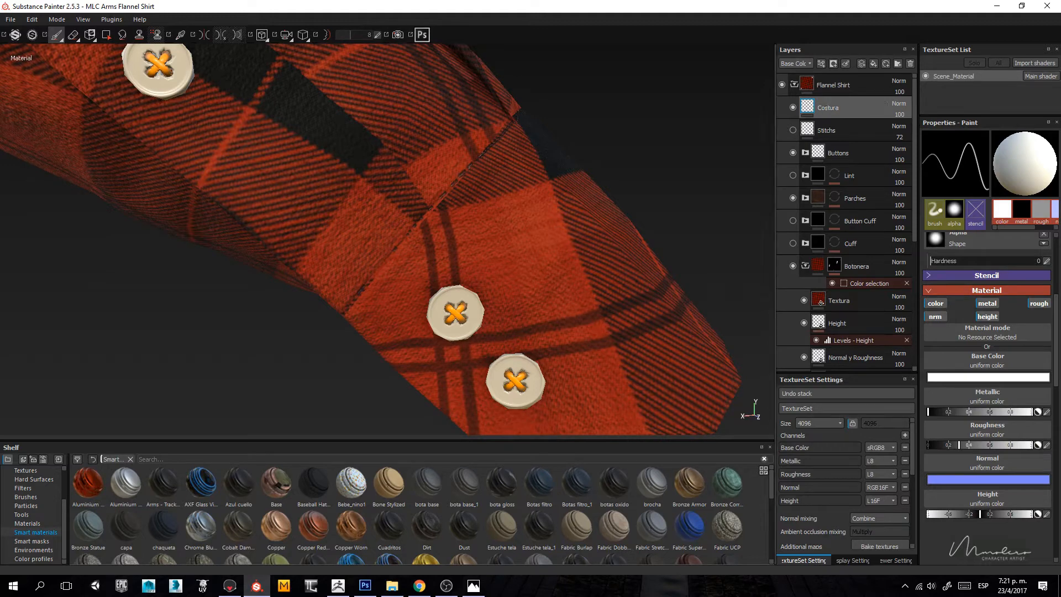
# Step: Choose the Stitch_1 brush from the shelf's brushes for painting on the Costura layer
pyautogui.click(25, 497)
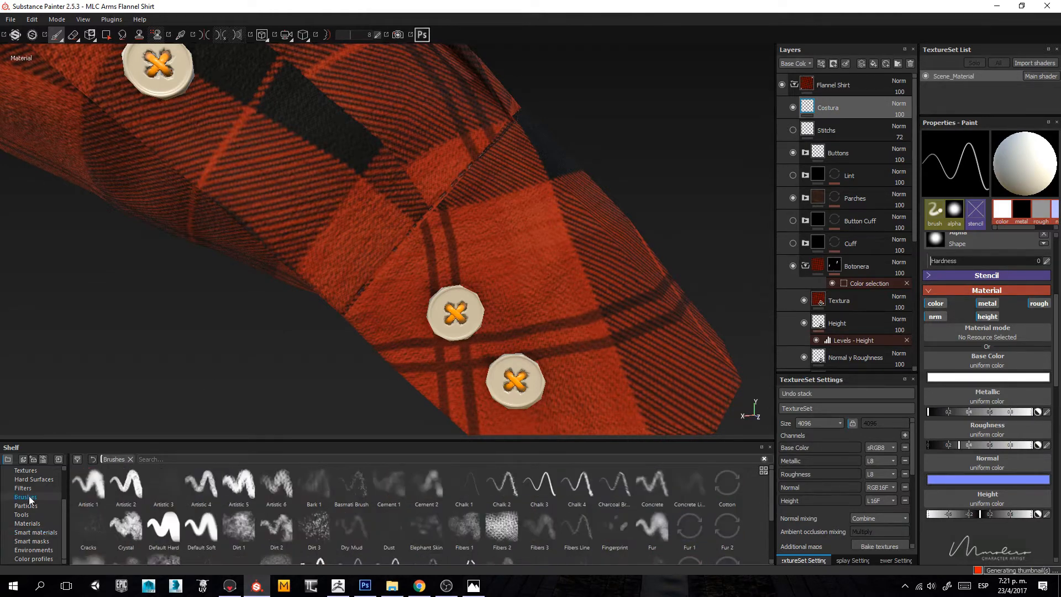
pyautogui.scroll(-2, 210, 515)
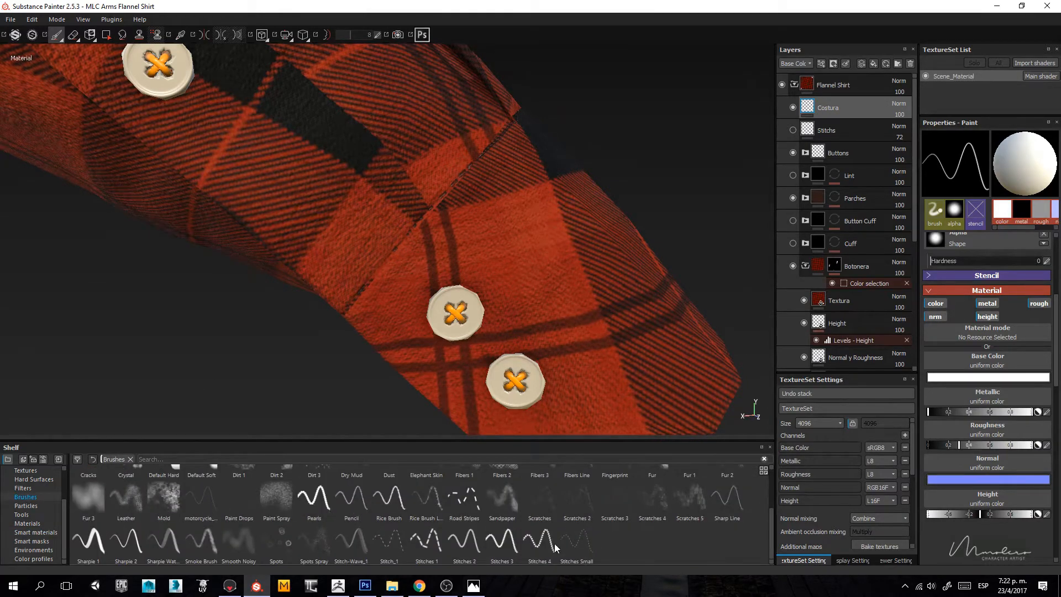
pyautogui.moveTo(592, 547)
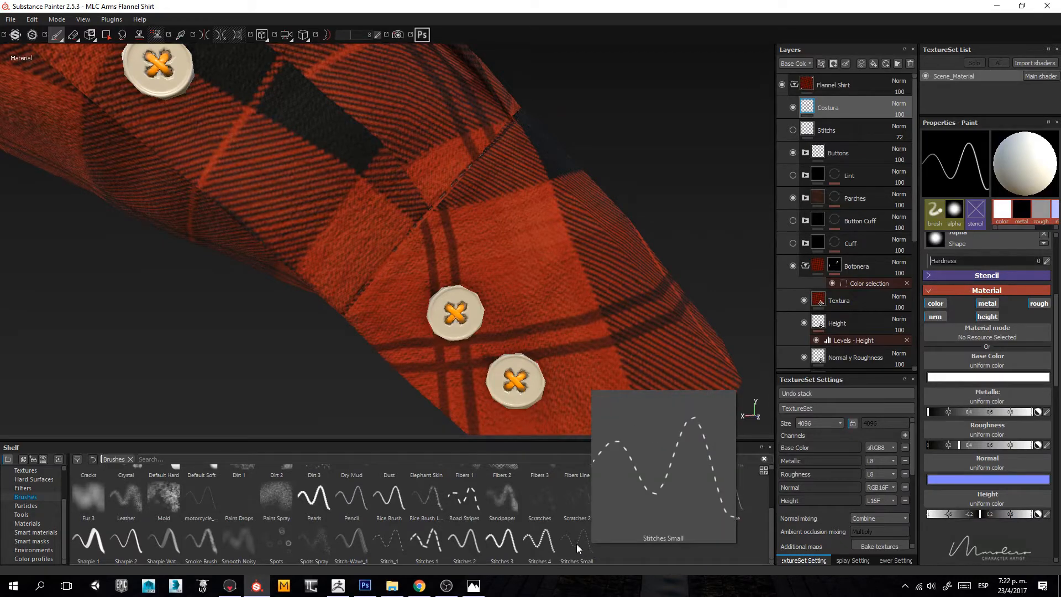
pyautogui.click(395, 553)
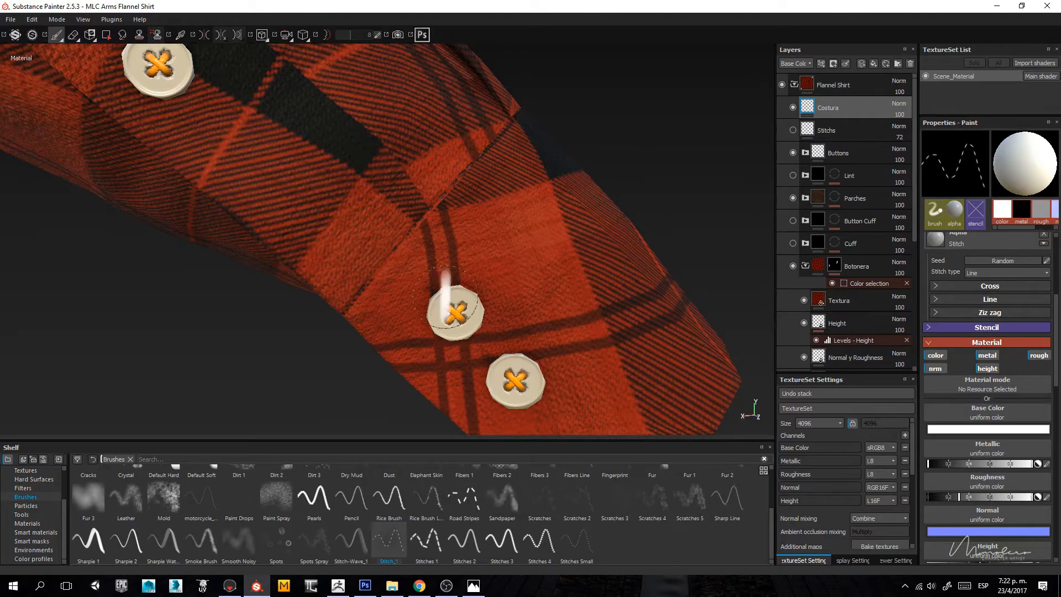
# Step: Try a white stitch stroke along the seam above the cuff button, and undo it
pyautogui.keyDown('alt'); pyautogui.moveTo(476, 228); pyautogui.dragTo(446, 232); pyautogui.keyUp('alt')
pyautogui.scroll(3, 435, 261)
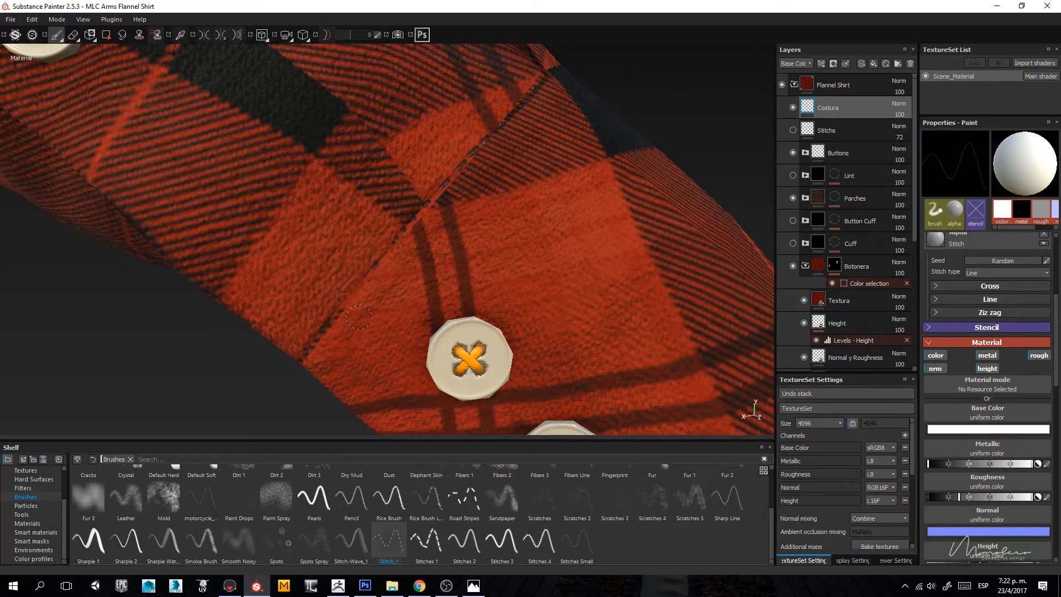
pyautogui.moveTo(359, 316); pyautogui.dragTo(509, 122)
pyautogui.hotkey('ctrl', 'z')
# Step: Raise the stitch brush's roughness close to the maximum and turn off its normal channel
pyautogui.scroll(-2, 960, 309)
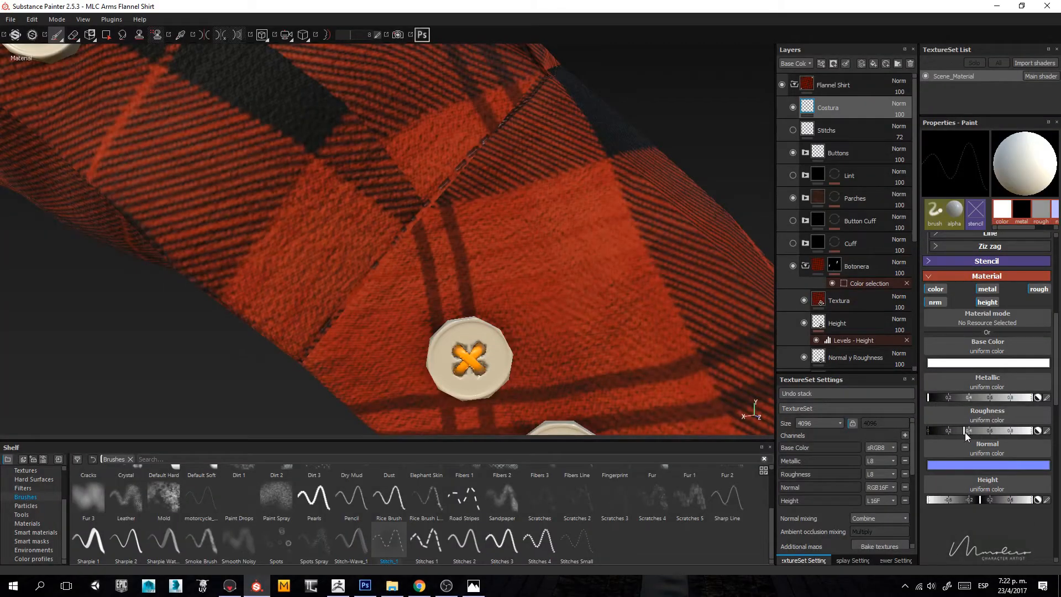
pyautogui.moveTo(1025, 441); pyautogui.dragTo(1039, 447)
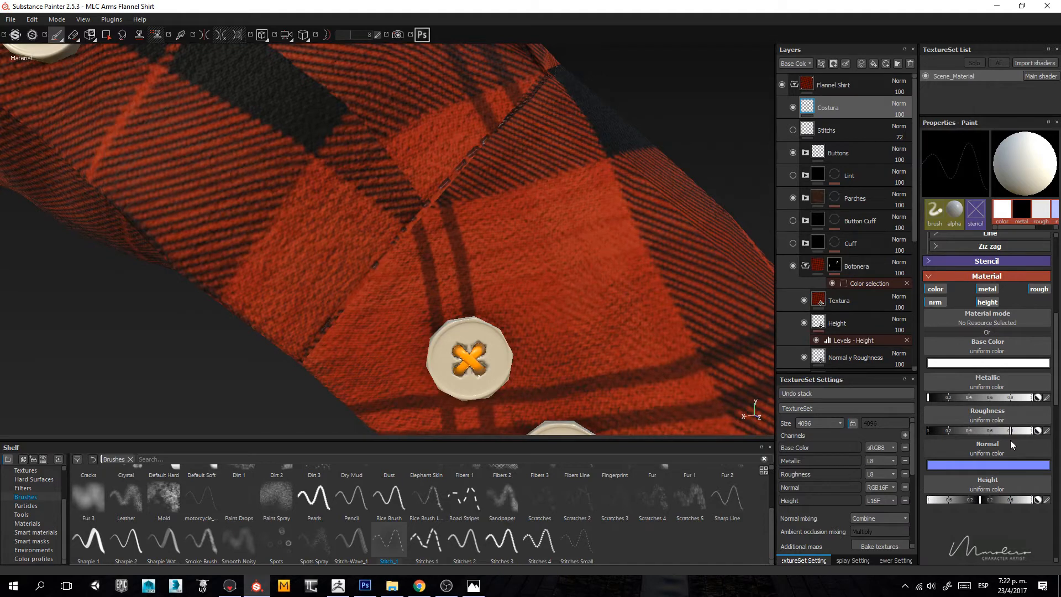
pyautogui.click(1023, 431)
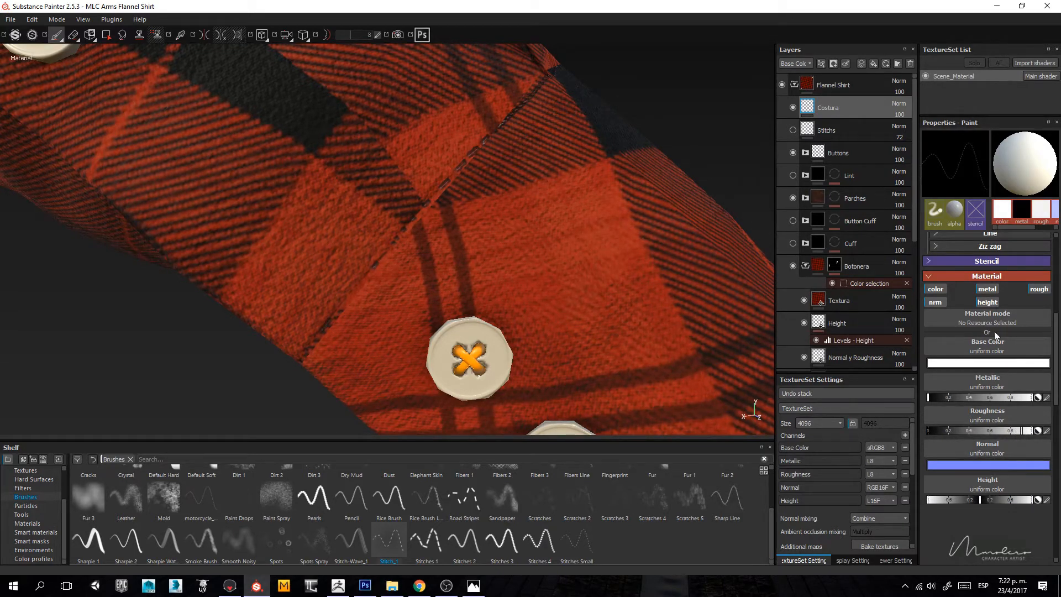
pyautogui.click(935, 303)
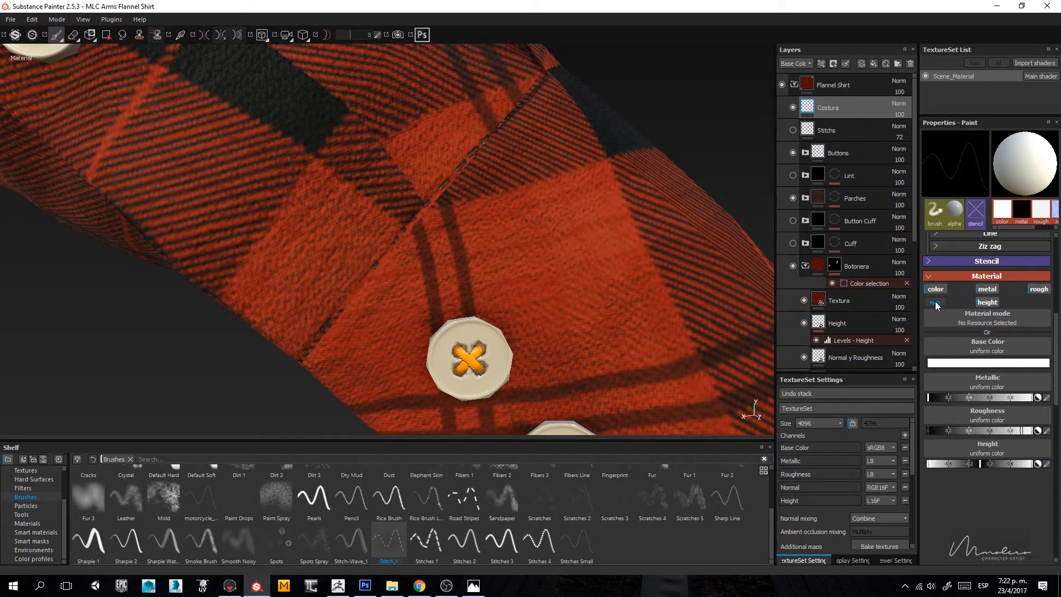
# Step: Set the brush's base color to the orange sampled from the button thread, and turn off its metallic channel
pyautogui.click(951, 363)
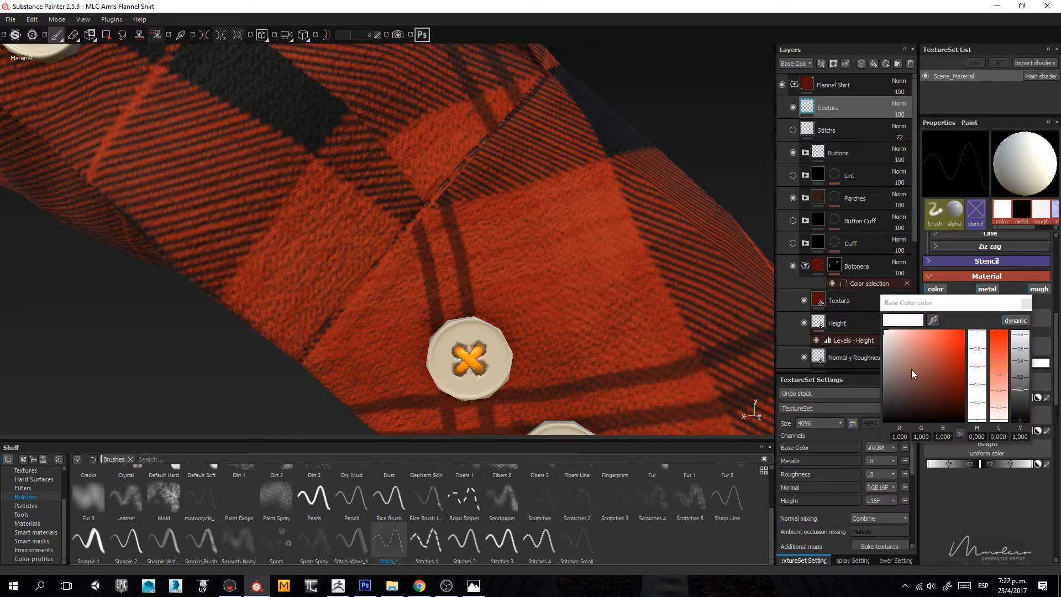
pyautogui.moveTo(981, 387); pyautogui.dragTo(983, 366)
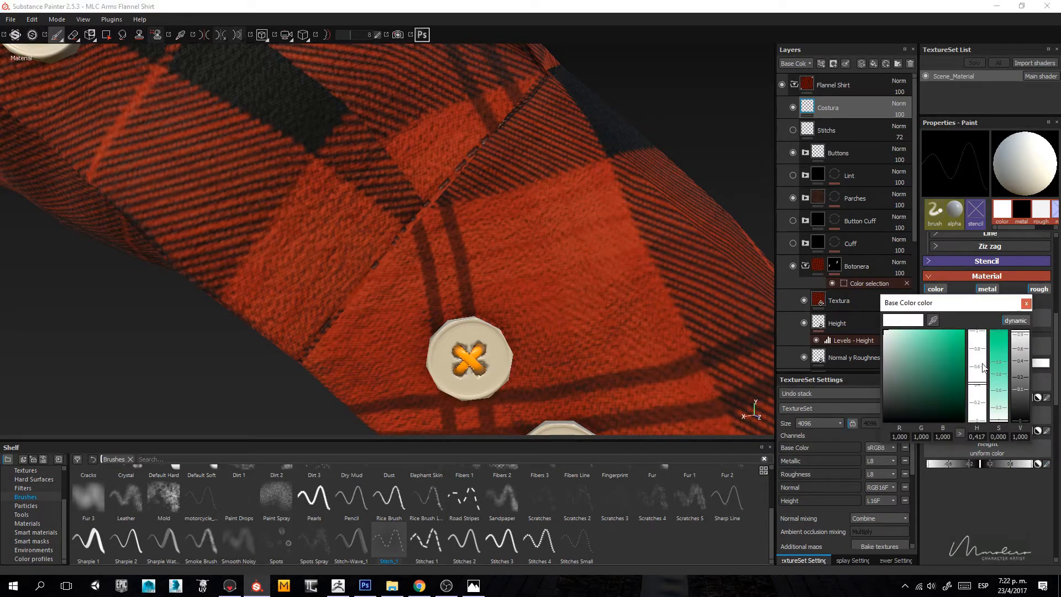
pyautogui.click(956, 332)
pyautogui.click(979, 348)
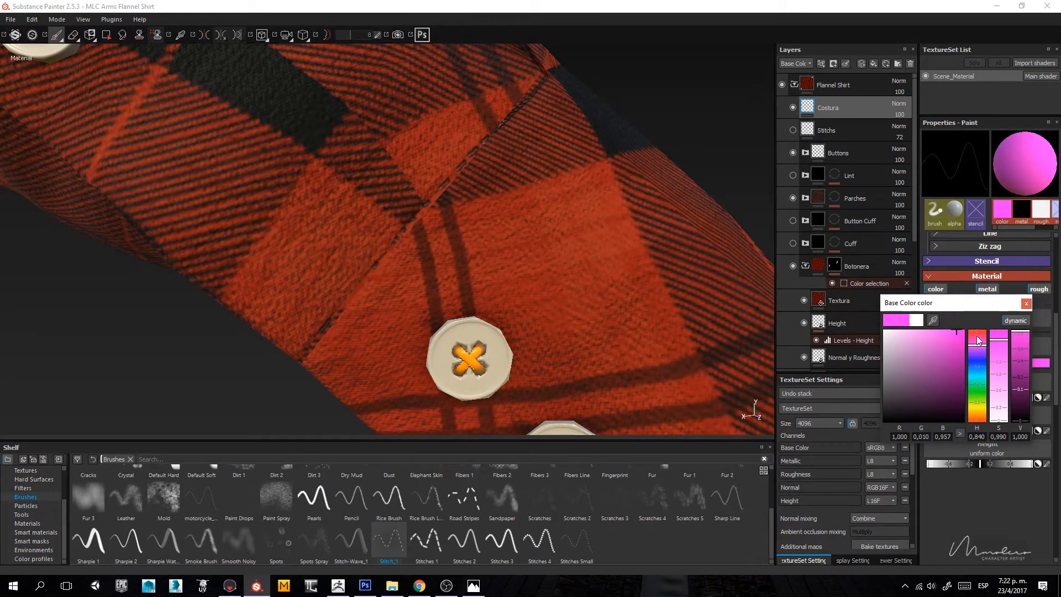
pyautogui.click(979, 407)
pyautogui.moveTo(962, 339); pyautogui.dragTo(966, 325)
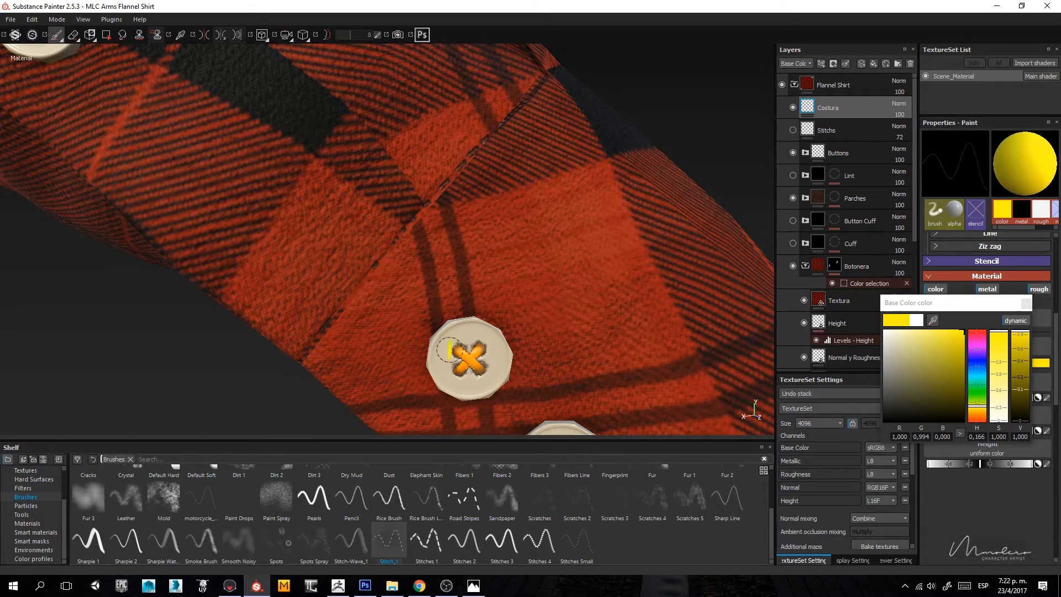
pyautogui.moveTo(934, 324); pyautogui.dragTo(475, 356)
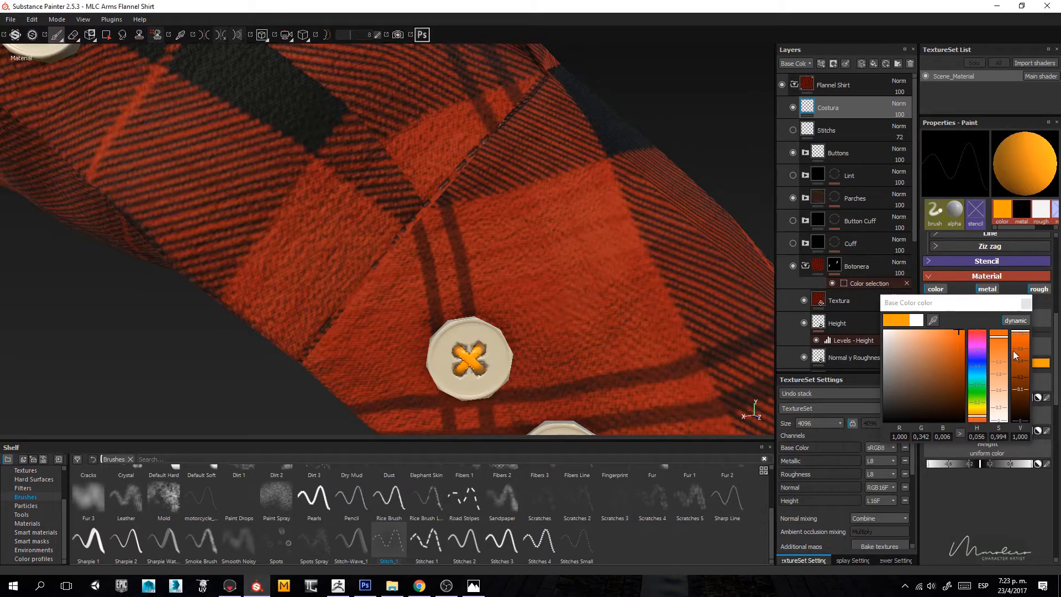
pyautogui.click(1026, 303)
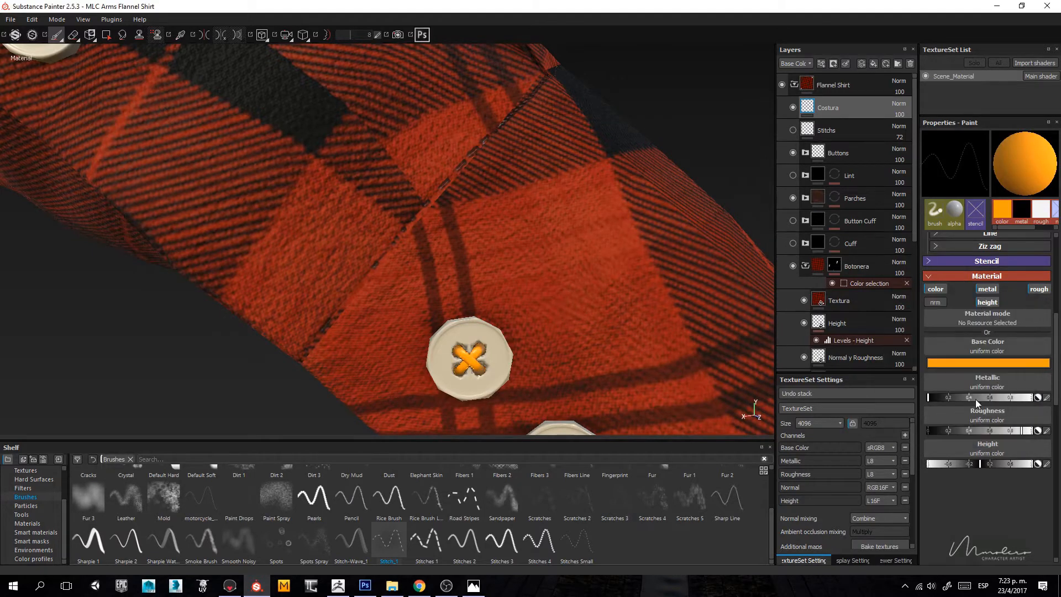
pyautogui.click(981, 289)
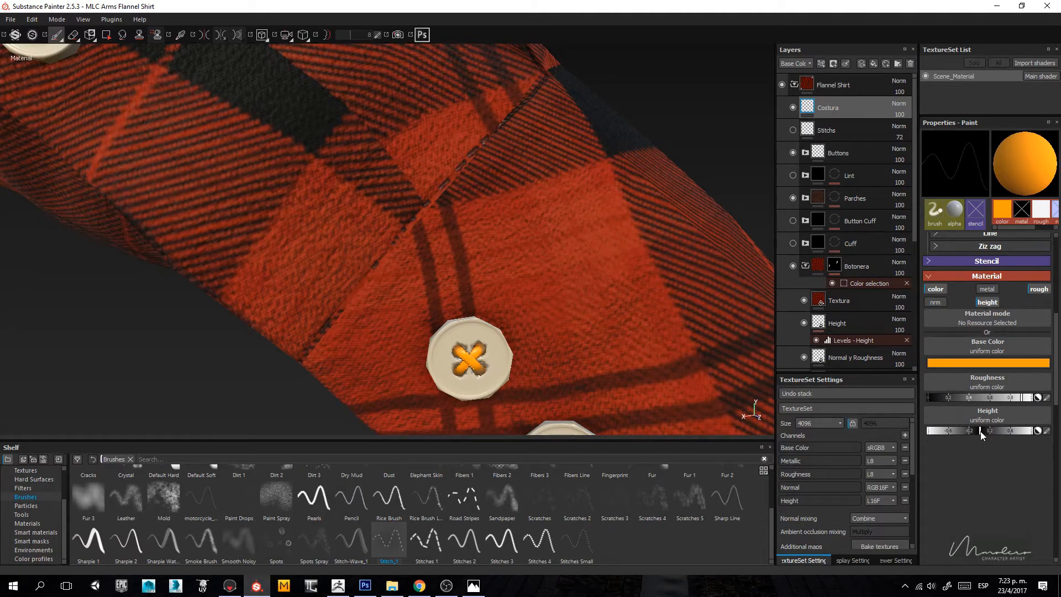
# Step: Raise the stitch brush's height slightly, painting test stitches beside the cuff seam and undoing them
pyautogui.scroll(2, 442, 268)
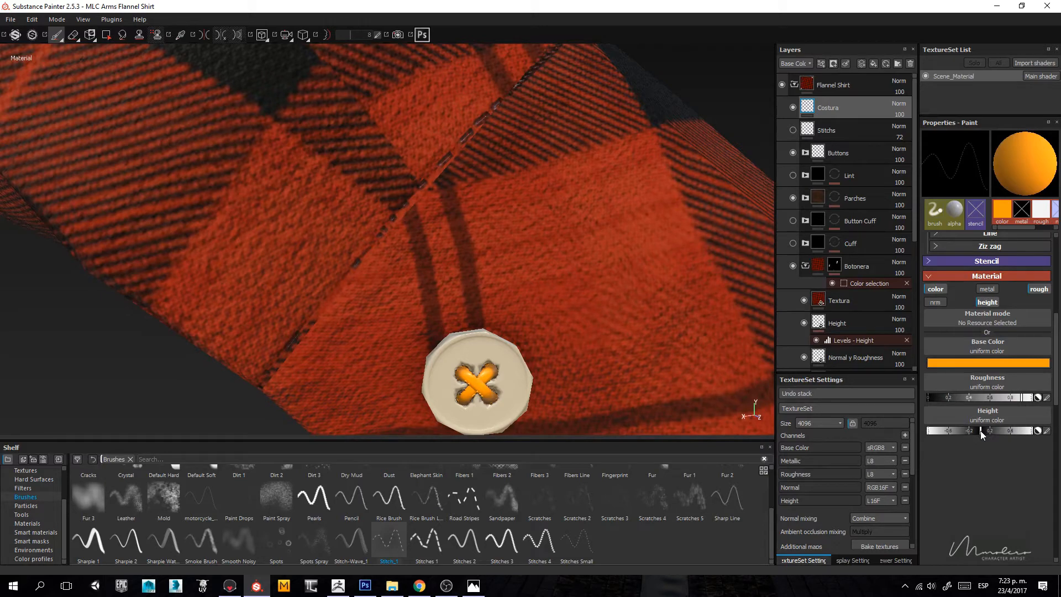
pyautogui.moveTo(359, 301); pyautogui.dragTo(449, 224)
pyautogui.hotkey('ctrl', 'z')
pyautogui.moveTo(987, 431); pyautogui.dragTo(1009, 431)
pyautogui.moveTo(357, 304); pyautogui.dragTo(468, 230)
pyautogui.hotkey('ctrl', 'z')
pyautogui.click(1030, 432)
pyautogui.moveTo(370, 329); pyautogui.dragTo(462, 221)
pyautogui.moveTo(438, 255)
pyautogui.keyDown('alt'); pyautogui.mouseDown()
pyautogui.moveTo(444, 289)
pyautogui.moveTo(372, 289)
pyautogui.moveTo(476, 303)
pyautogui.mouseUp(); pyautogui.keyUp('alt')
pyautogui.keyDown('shift'); pyautogui.moveTo(476, 303); pyautogui.dragTo(485, 312, button='right'); pyautogui.keyUp('shift')
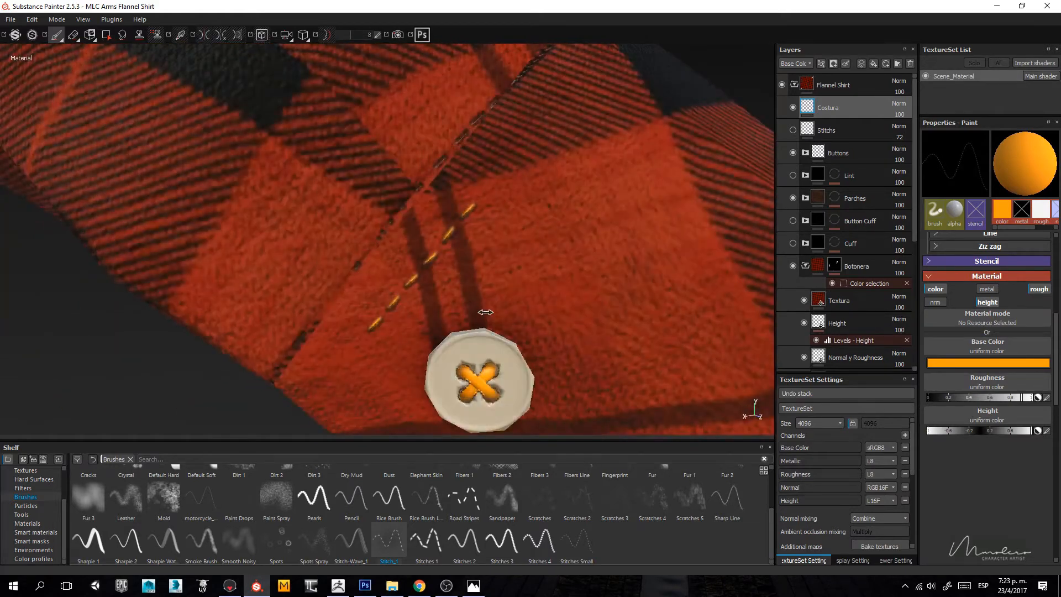
pyautogui.hotkey('ctrl', 'z')
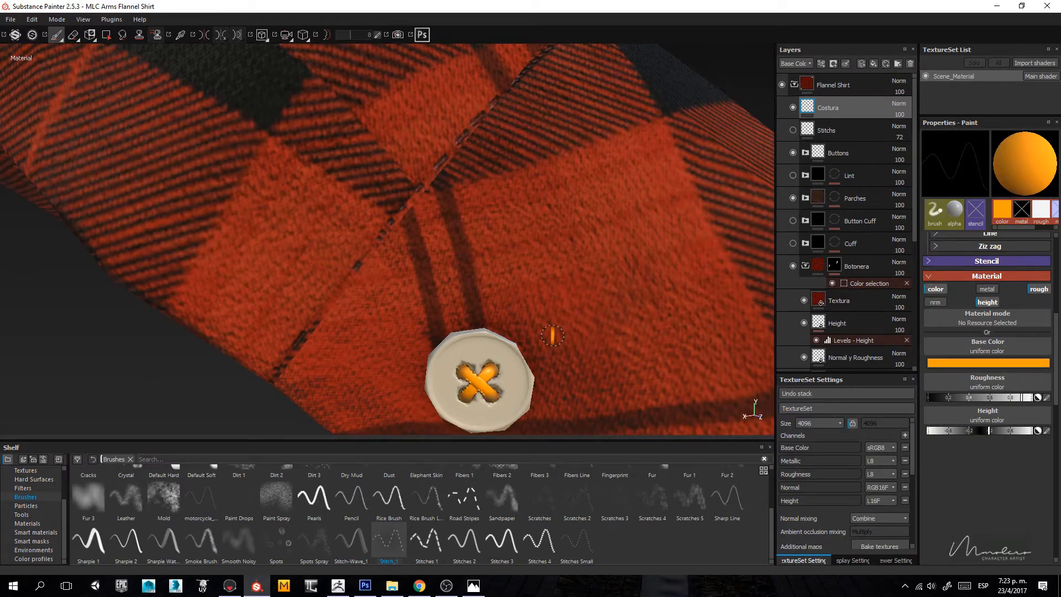
# Step: Try a long orange stitch line running up along the cuff seam, and undo it
pyautogui.moveTo(380, 301); pyautogui.dragTo(536, 72)
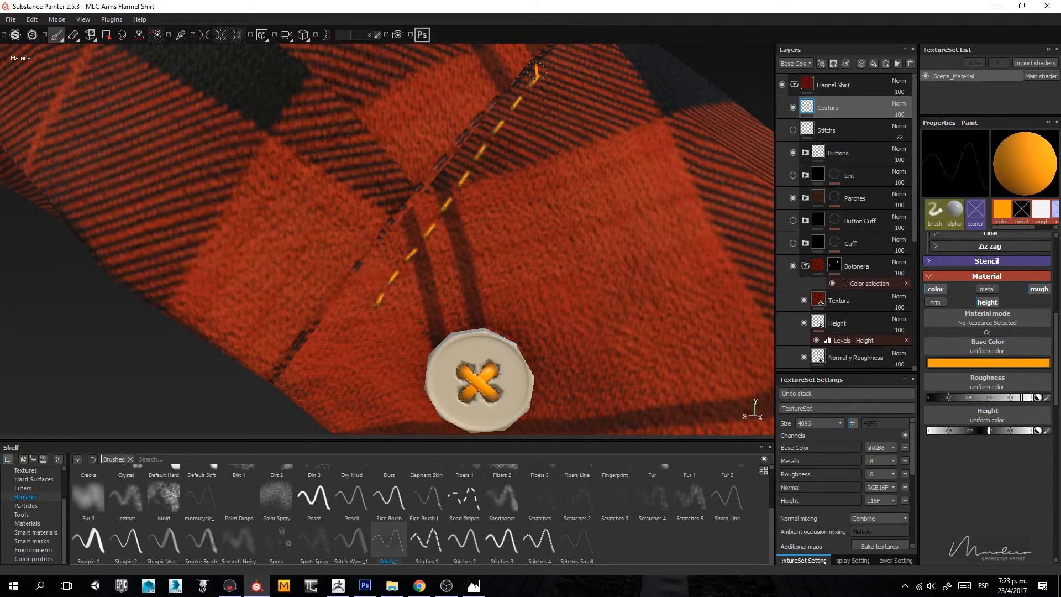
pyautogui.keyDown('alt'); pyautogui.moveTo(445, 229); pyautogui.dragTo(490, 28, button='right'); pyautogui.keyUp('alt')
pyautogui.keyDown('alt'); pyautogui.moveTo(490, 66); pyautogui.dragTo(582, 159); pyautogui.keyUp('alt')
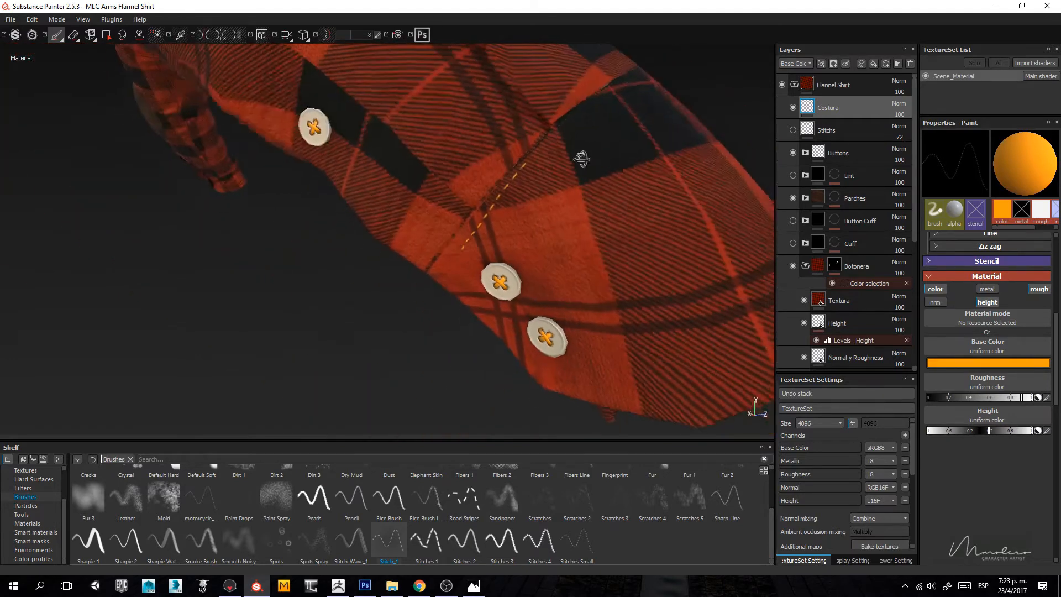
pyautogui.keyDown('alt'); pyautogui.moveTo(583, 159); pyautogui.dragTo(485, 245, button='middle'); pyautogui.keyUp('alt')
pyautogui.keyDown('alt'); pyautogui.moveTo(484, 245); pyautogui.dragTo(468, 330, button='right'); pyautogui.keyUp('alt')
pyautogui.hotkey('ctrl', 'z')
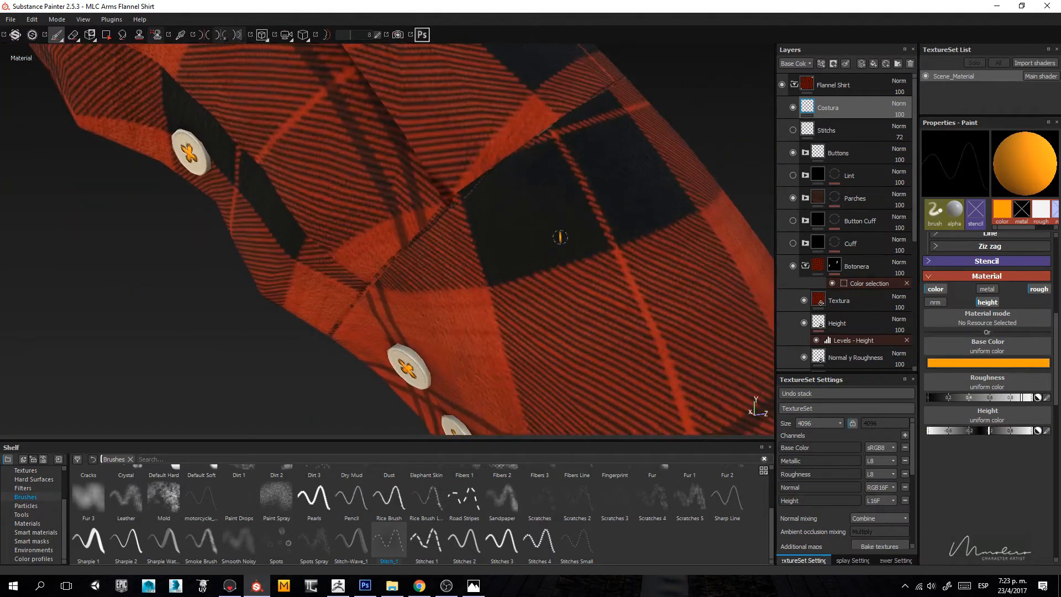
# Step: Paint a continuous line of orange stitches along the cuff seam, from the back of the sleeve to above the cuff button
pyautogui.moveTo(447, 223); pyautogui.dragTo(461, 213)
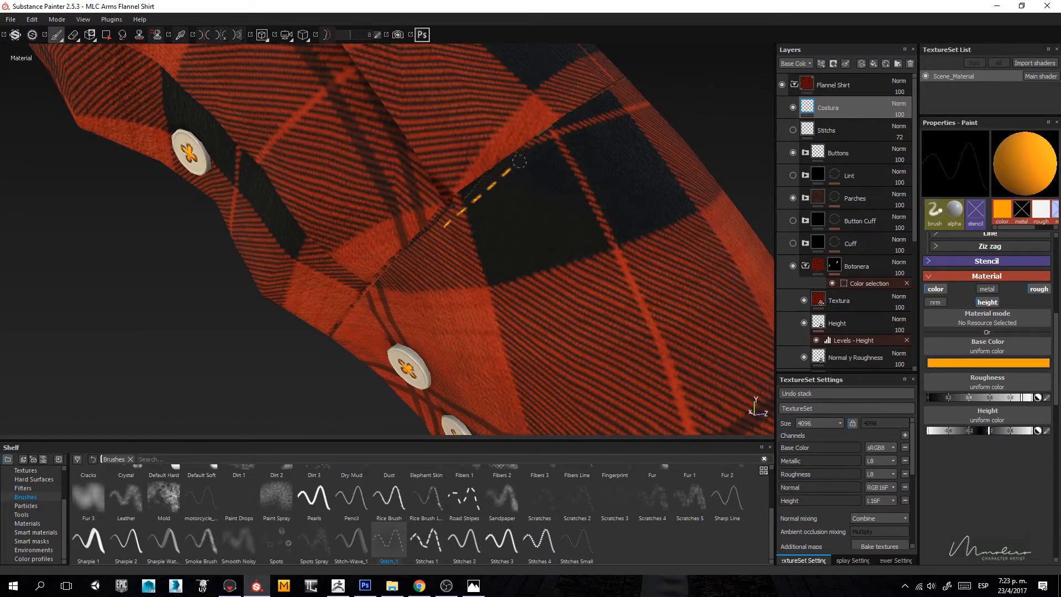
pyautogui.moveTo(520, 161); pyautogui.dragTo(611, 95)
pyautogui.keyDown('alt'); pyautogui.moveTo(475, 312); pyautogui.dragTo(580, 307); pyautogui.keyUp('alt')
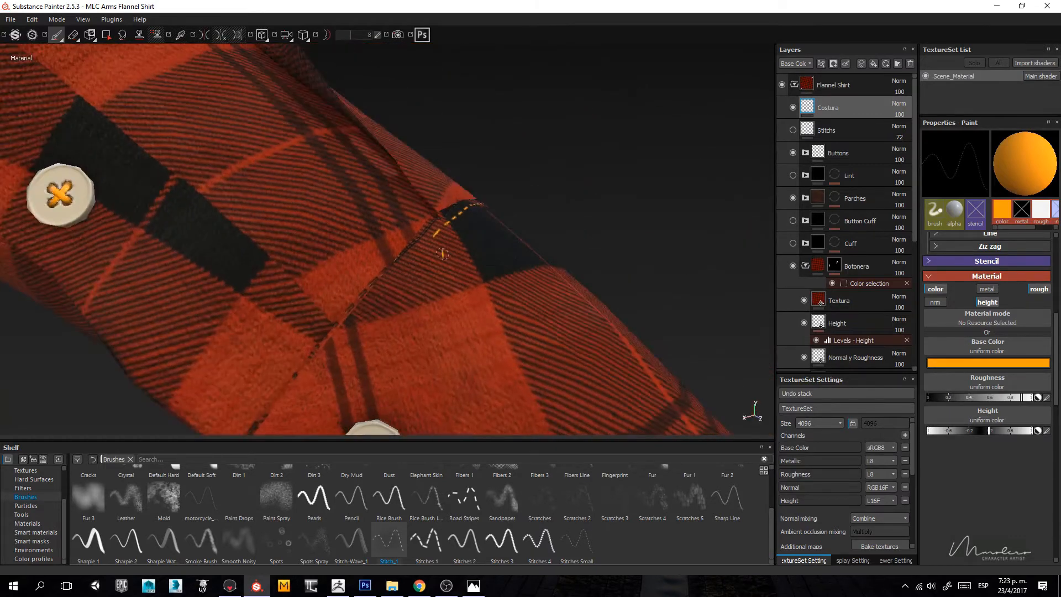
pyautogui.moveTo(438, 238); pyautogui.dragTo(405, 266)
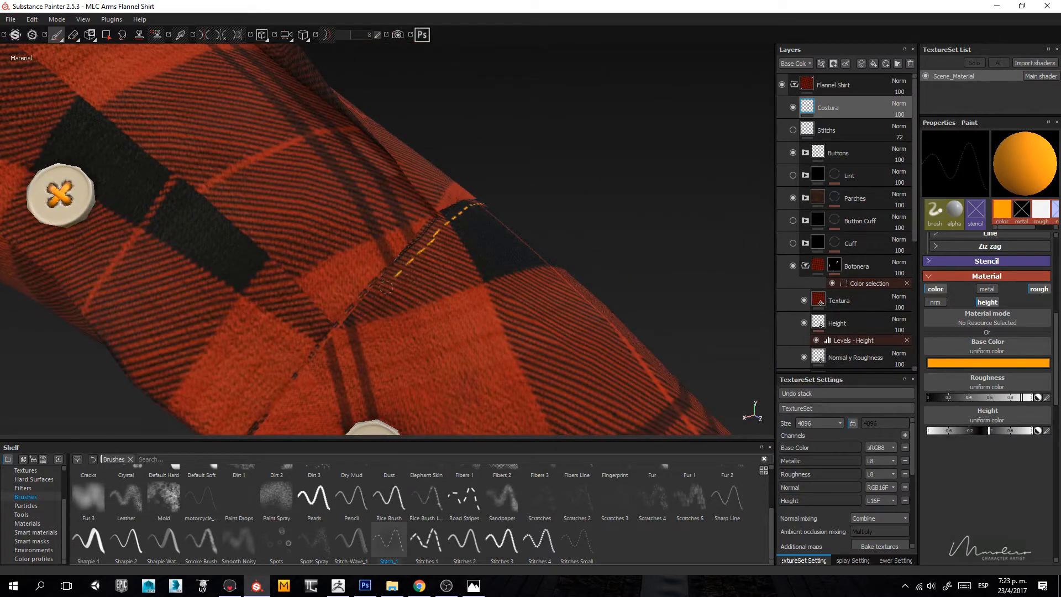
pyautogui.moveTo(329, 351); pyautogui.dragTo(311, 369)
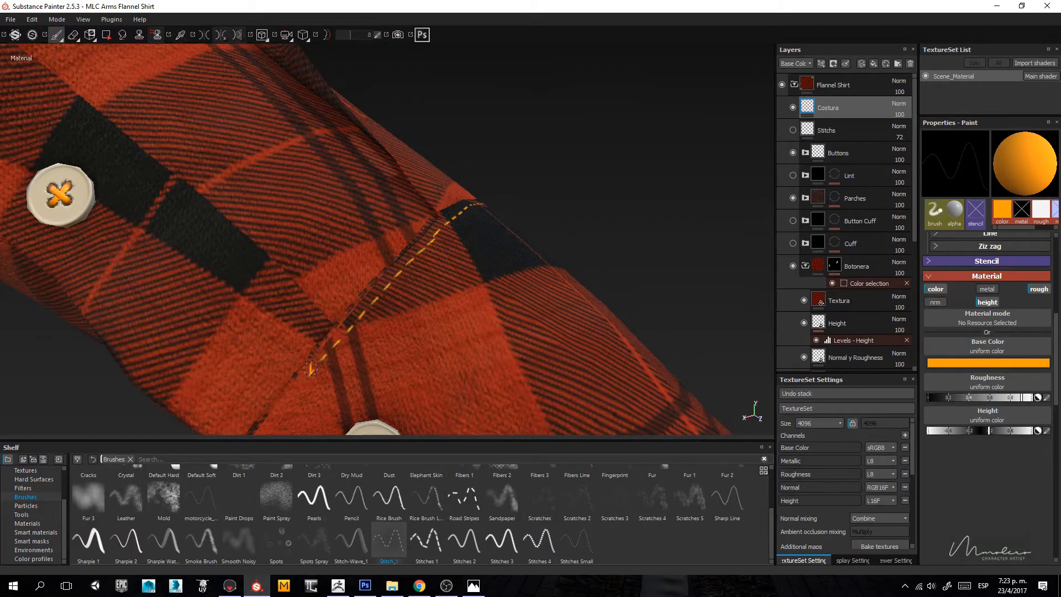
# Step: Try a straight line of orange stitches along the placket edge, turn on Lazy mouse, and undo the placket stitching
pyautogui.keyDown('alt'); pyautogui.moveTo(310, 369); pyautogui.dragTo(334, 271, button='right'); pyautogui.keyUp('alt')
pyautogui.moveTo(334, 271)
pyautogui.keyDown('alt'); pyautogui.mouseDown(button='middle')
pyautogui.moveTo(458, 324)
pyautogui.moveTo(539, 286)
pyautogui.mouseUp(button='middle'); pyautogui.keyUp('alt')
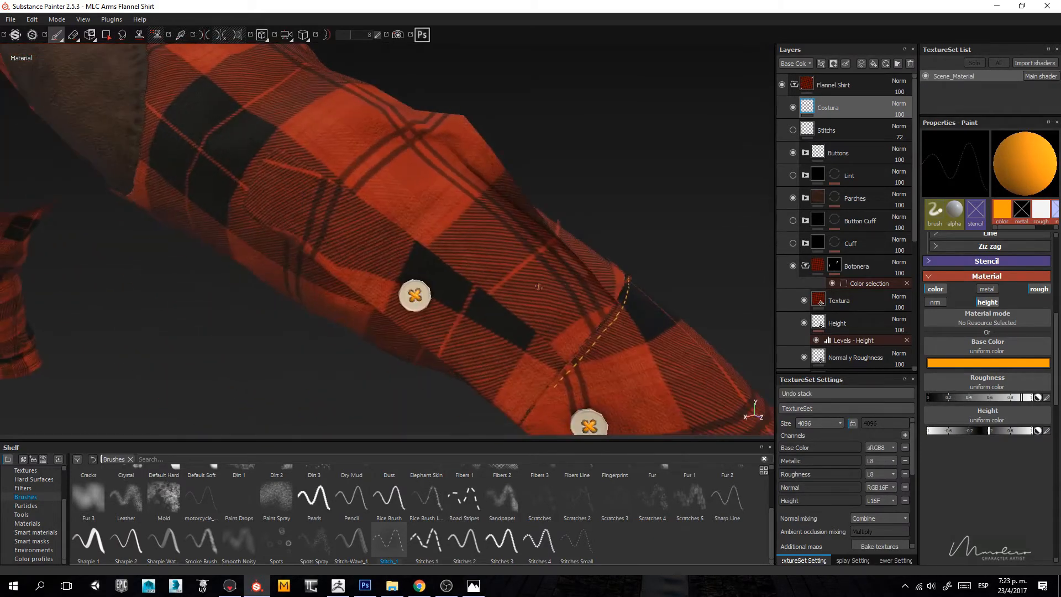
pyautogui.keyDown('alt'); pyautogui.moveTo(539, 287); pyautogui.dragTo(461, 265); pyautogui.keyUp('alt')
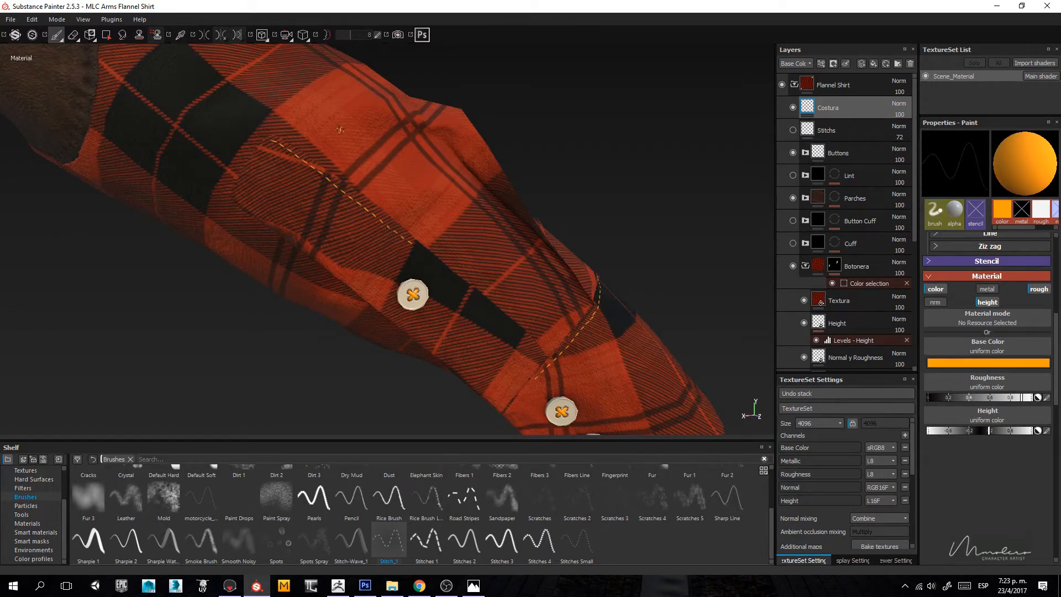
pyautogui.click(327, 35)
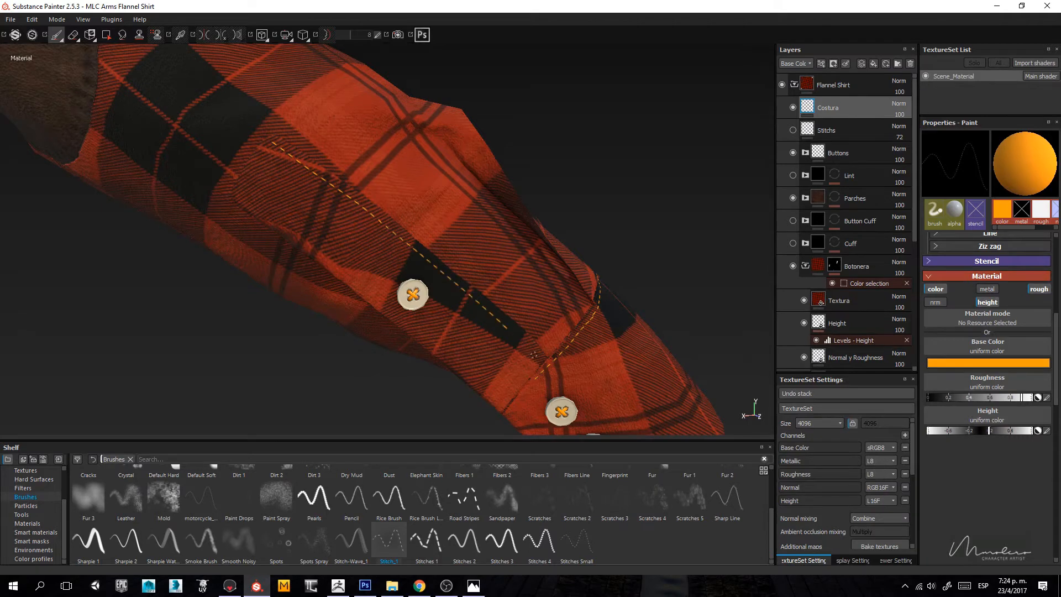
pyautogui.moveTo(534, 356); pyautogui.dragTo(538, 359)
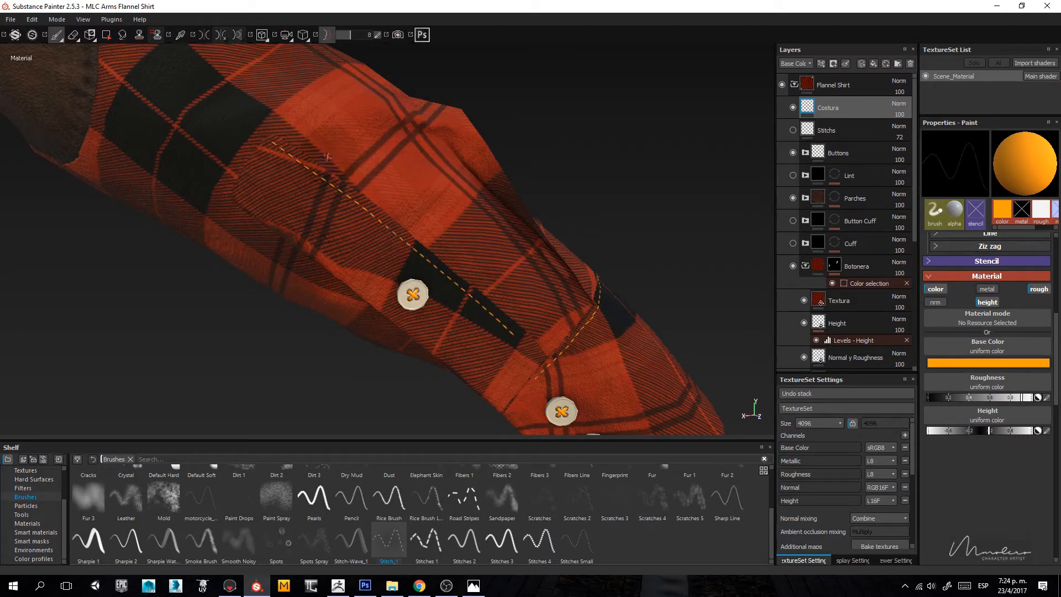
pyautogui.hotkey('ctrl', 'z')
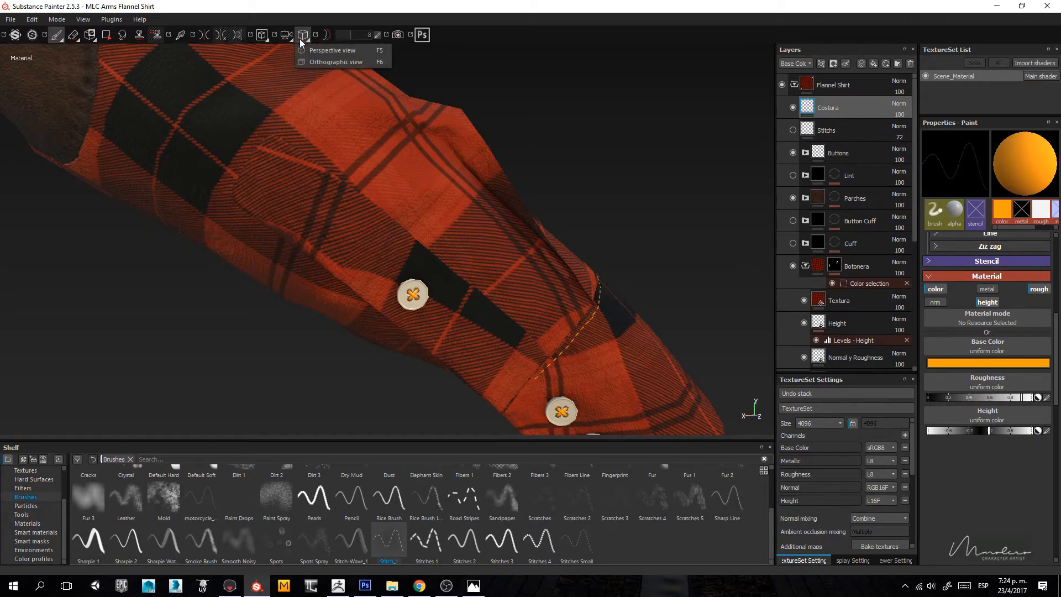
# Step: Show the 3D and 2D views side by side and paint a straight line of orange stitches along the placket edge on the UV layout
pyautogui.click(261, 36)
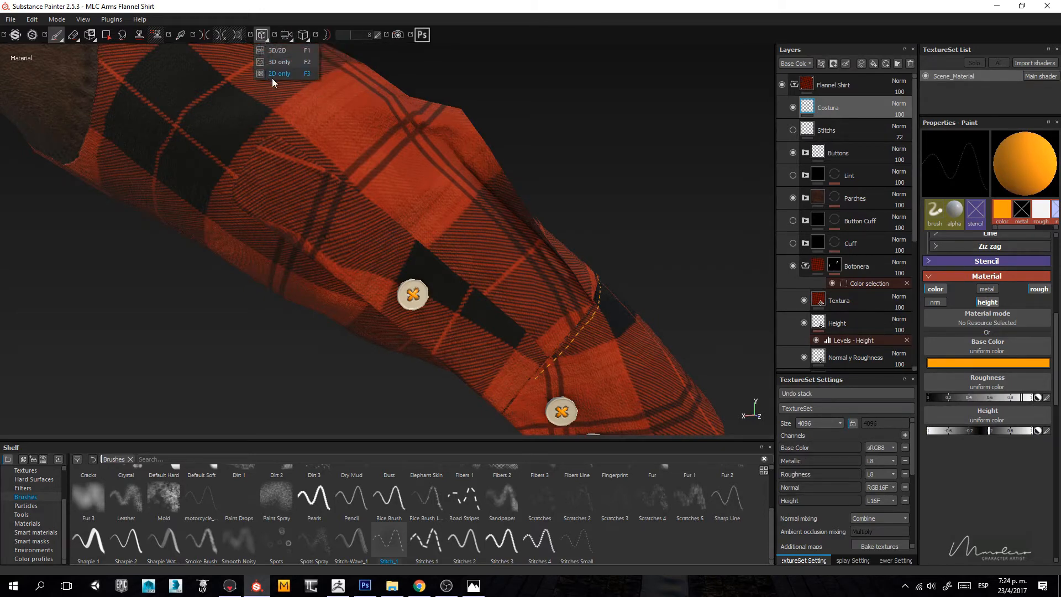
pyautogui.click(273, 74)
pyautogui.scroll(-3, 433, 318)
pyautogui.keyDown('alt'); pyautogui.moveTo(450, 144); pyautogui.dragTo(456, 289, button='middle'); pyautogui.keyUp('alt')
pyautogui.click(261, 39)
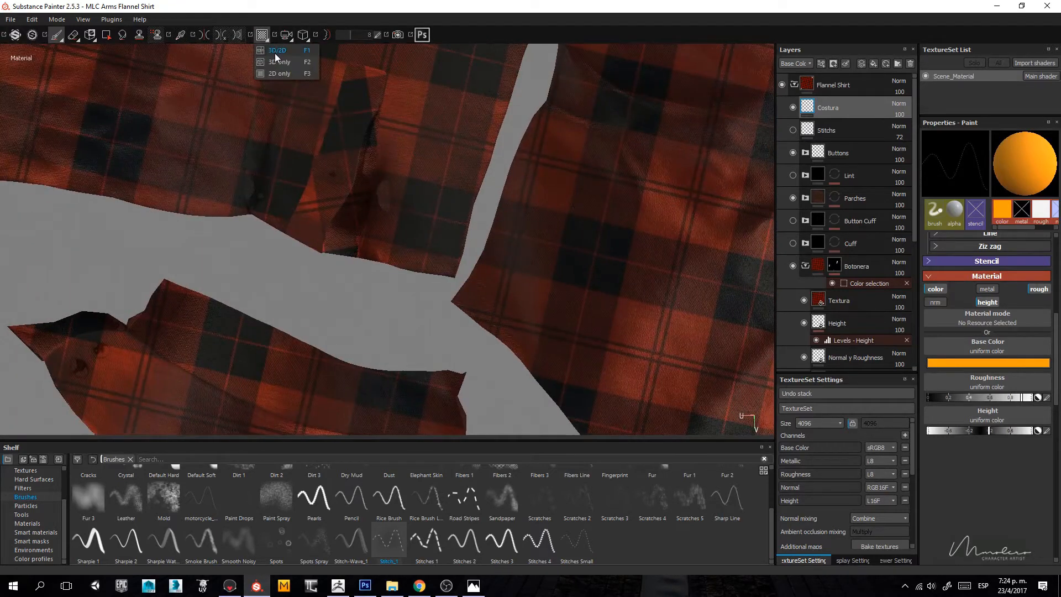
pyautogui.click(277, 53)
pyautogui.keyDown('alt'); pyautogui.moveTo(495, 353); pyautogui.dragTo(584, 321, button='middle'); pyautogui.keyUp('alt')
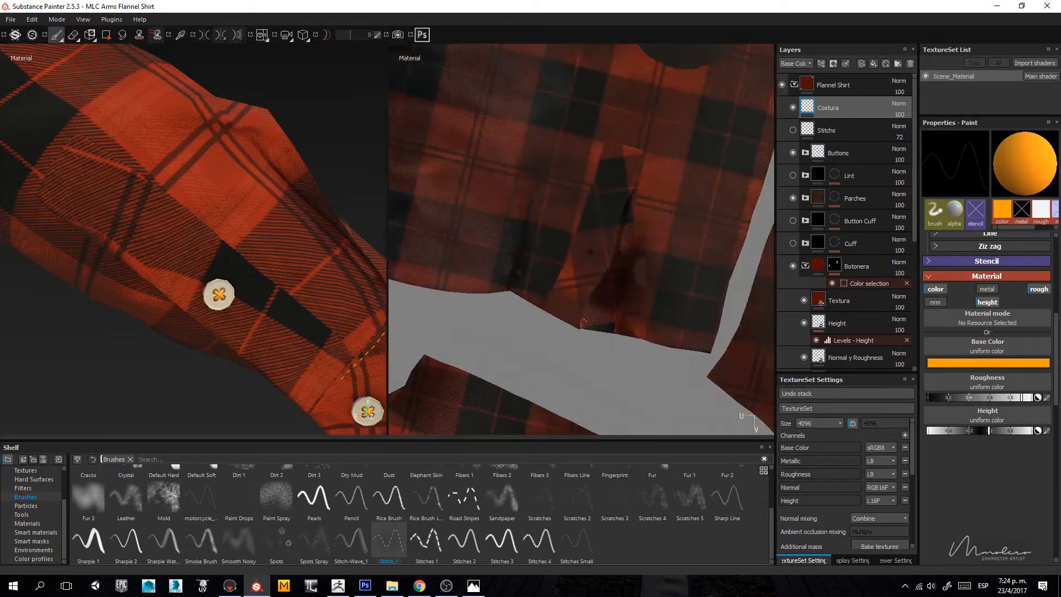
pyautogui.keyDown('alt'); pyautogui.moveTo(631, 187); pyautogui.dragTo(592, 312, button='middle'); pyautogui.keyUp('alt')
pyautogui.keyDown('alt'); pyautogui.moveTo(592, 313); pyautogui.dragTo(624, 304, button='right'); pyautogui.keyUp('alt')
pyautogui.keyDown('alt'); pyautogui.moveTo(624, 304); pyautogui.dragTo(637, 286, button='middle'); pyautogui.keyUp('alt')
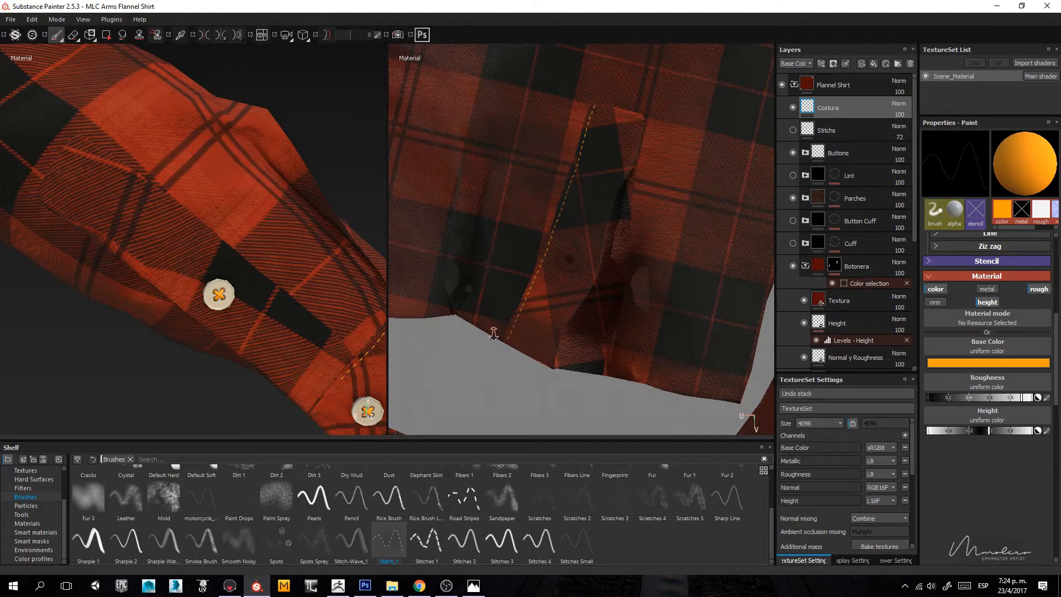
# Step: Examine the placket stitch line on the UV layout and around the 3D sleeve
pyautogui.keyDown('alt'); pyautogui.moveTo(492, 331); pyautogui.dragTo(512, 192, button='right'); pyautogui.keyUp('alt')
pyautogui.keyDown('alt'); pyautogui.moveTo(512, 192); pyautogui.dragTo(508, 293, button='middle'); pyautogui.keyUp('alt')
pyautogui.keyDown('alt'); pyautogui.moveTo(322, 302); pyautogui.dragTo(193, 235, button='middle'); pyautogui.keyUp('alt')
pyautogui.keyDown('alt'); pyautogui.moveTo(193, 235); pyautogui.dragTo(240, 9, button='right'); pyautogui.keyUp('alt')
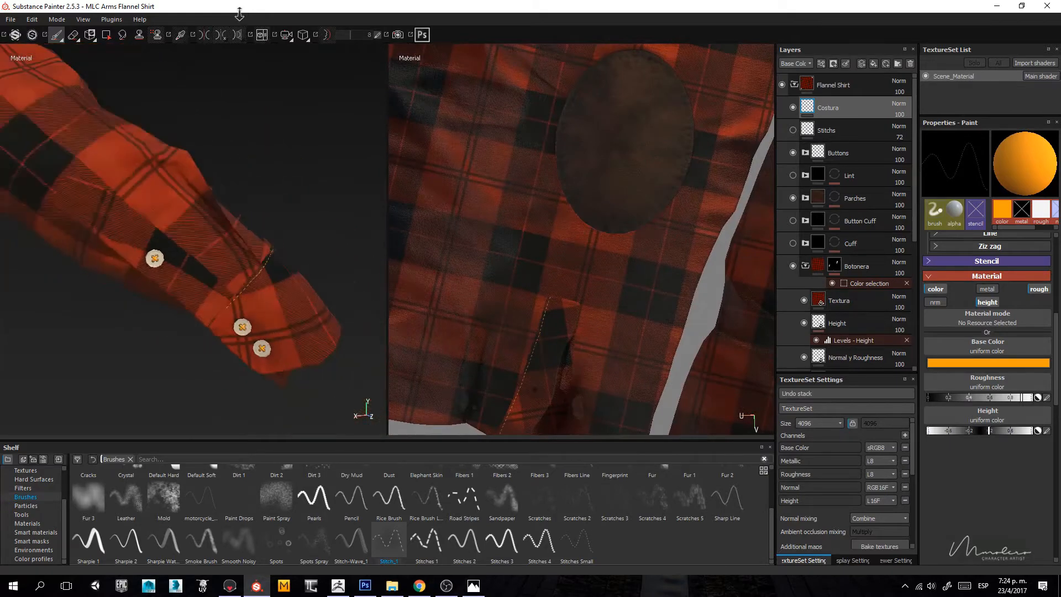
pyautogui.keyDown('alt'); pyautogui.moveTo(354, 243); pyautogui.dragTo(194, 271); pyautogui.keyUp('alt')
pyautogui.keyDown('alt'); pyautogui.moveTo(194, 271); pyautogui.dragTo(220, 353, button='right'); pyautogui.keyUp('alt')
pyautogui.keyDown('alt'); pyautogui.moveTo(220, 352); pyautogui.dragTo(332, 359); pyautogui.keyUp('alt')
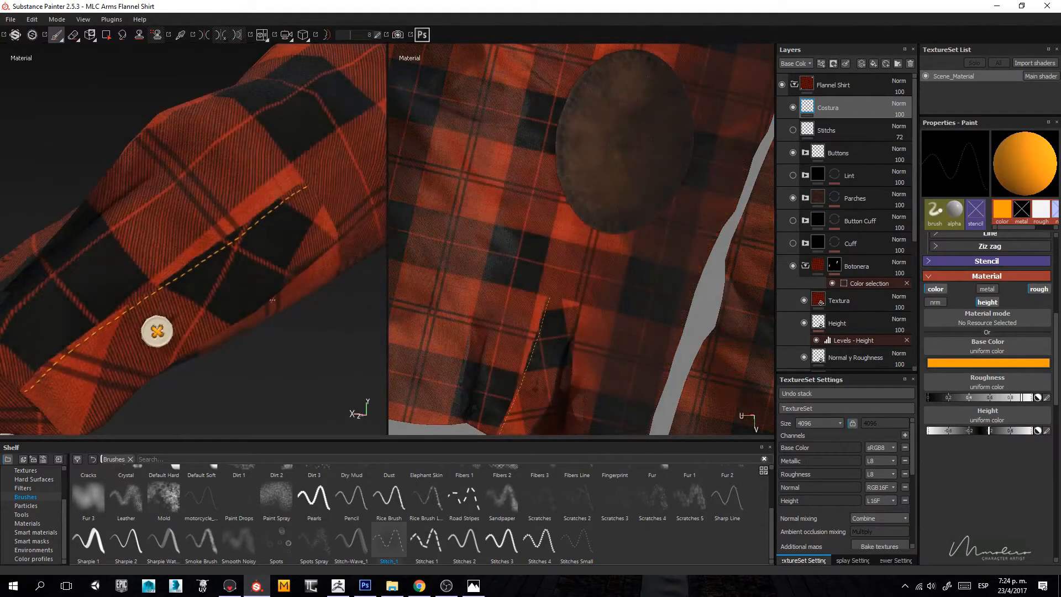
pyautogui.scroll(-3, 272, 299)
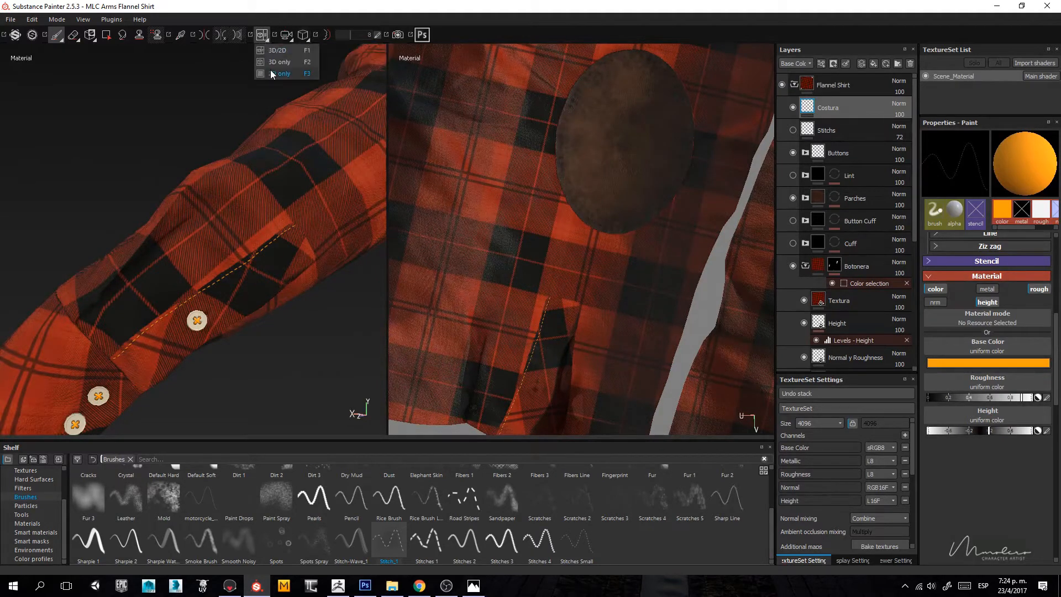
# Step: Return to the 3D-only view and add an HSL Perceptive filter to the Textura layer in the Botonera folder
pyautogui.click(263, 38)
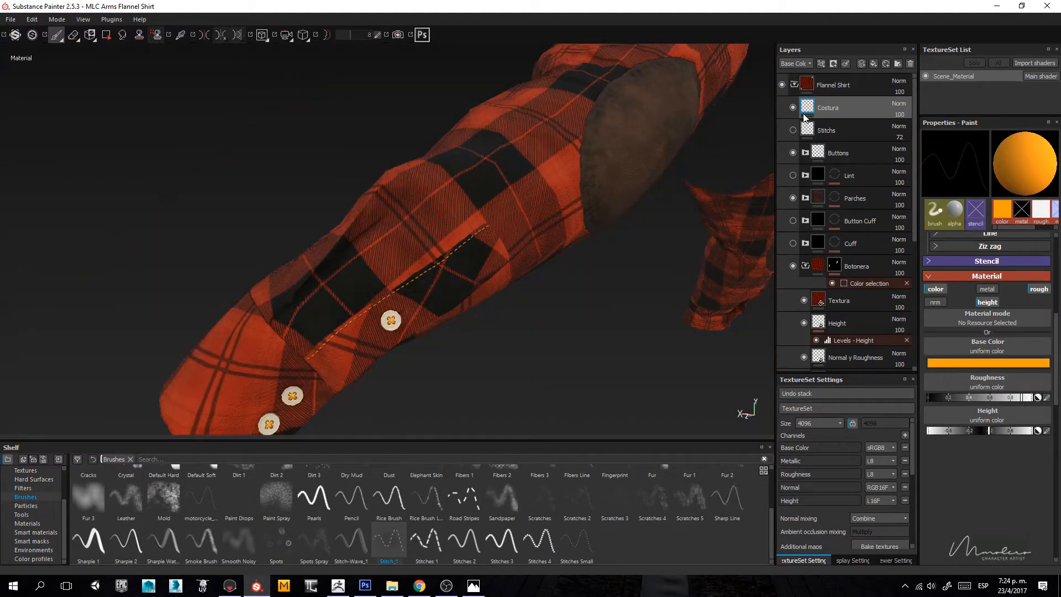
pyautogui.scroll(-1, 842, 269)
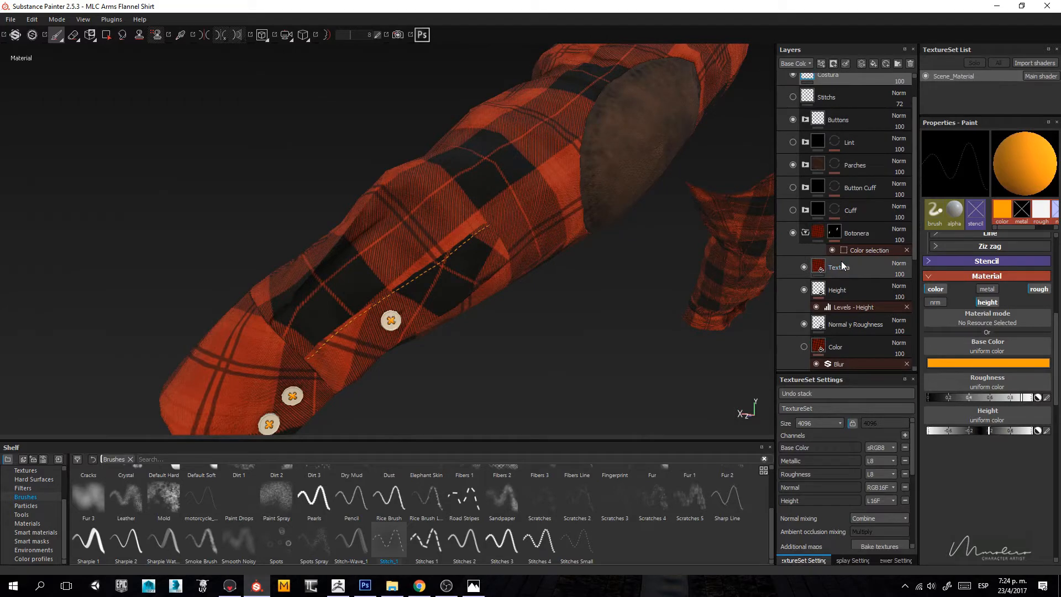
pyautogui.click(841, 267)
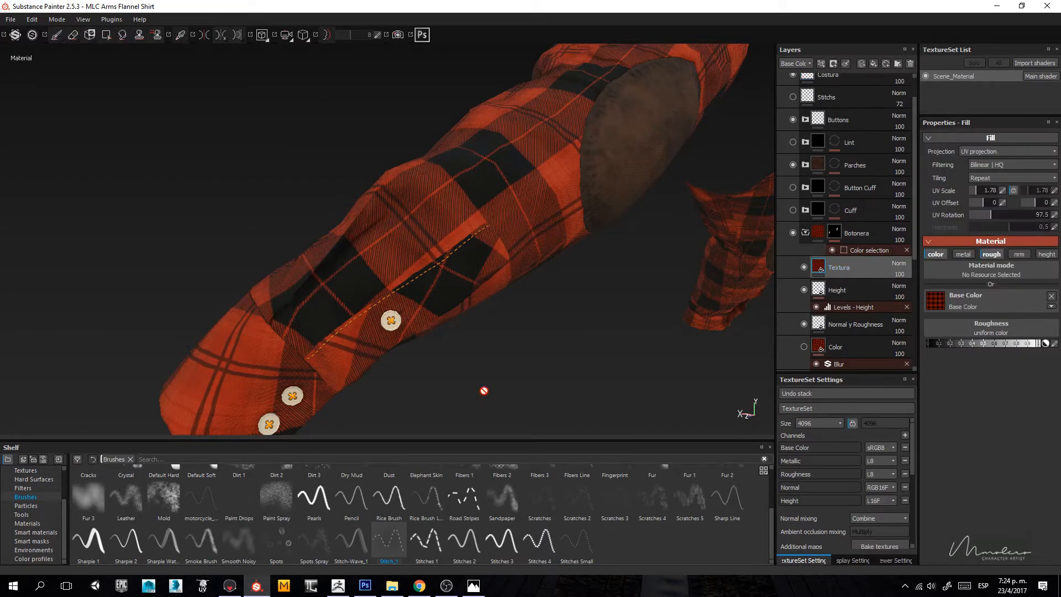
pyautogui.rightClick(883, 273)
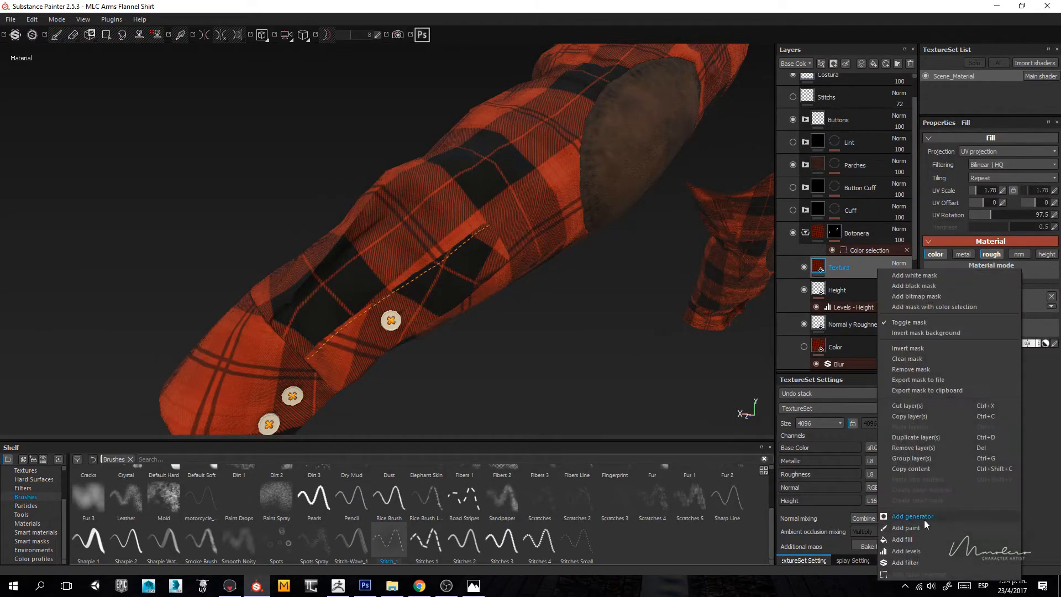
pyautogui.click(920, 562)
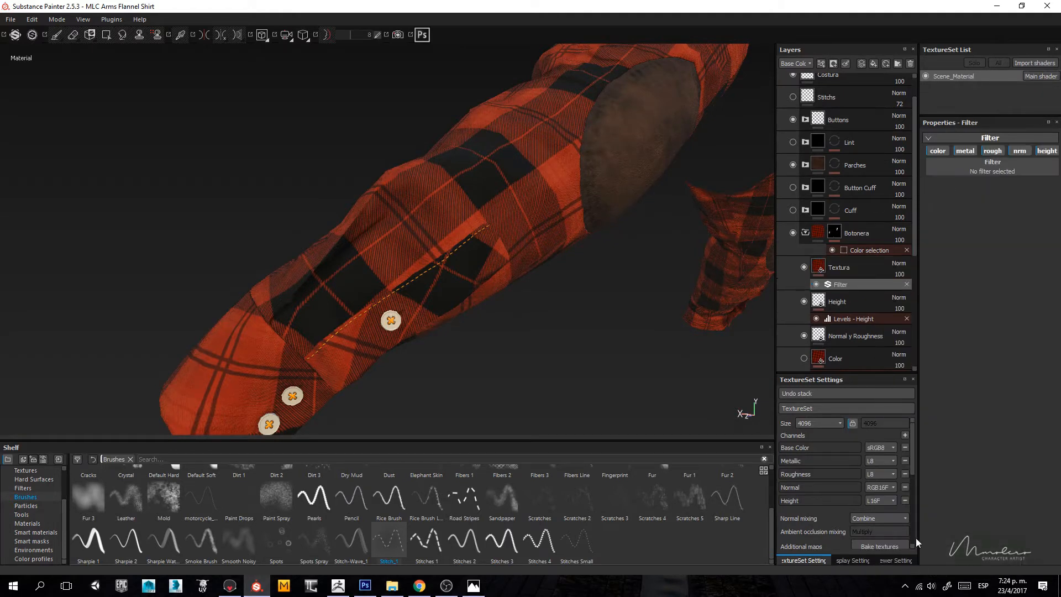
pyautogui.click(998, 168)
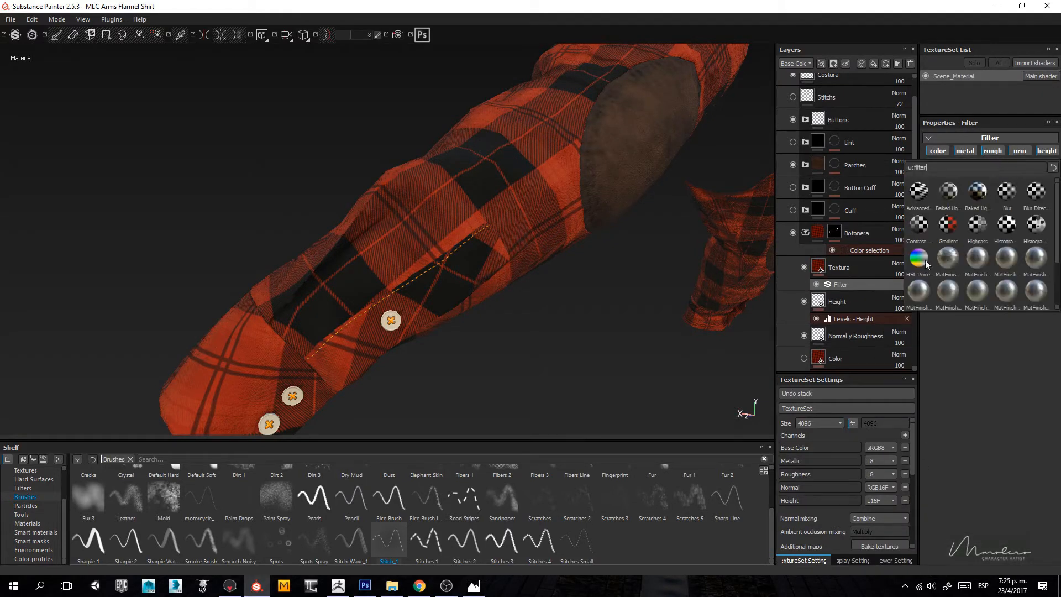
pyautogui.moveTo(927, 265)
pyautogui.click(928, 260)
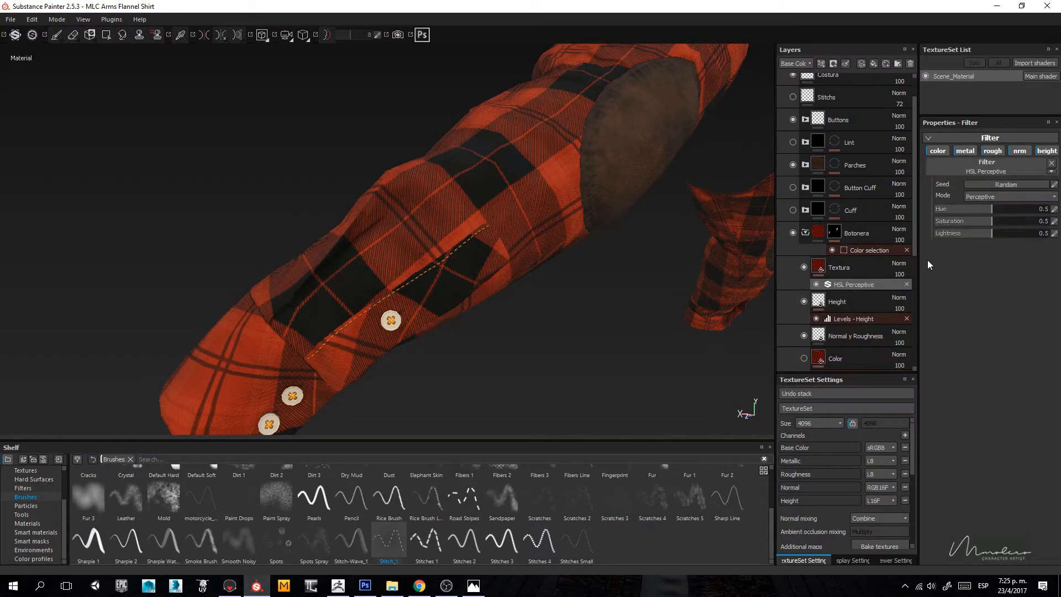
# Step: Recolour the placket fabric through the HSL filter with hue 0.58, saturation 0.33 and lightness 0.58
pyautogui.press('alt')
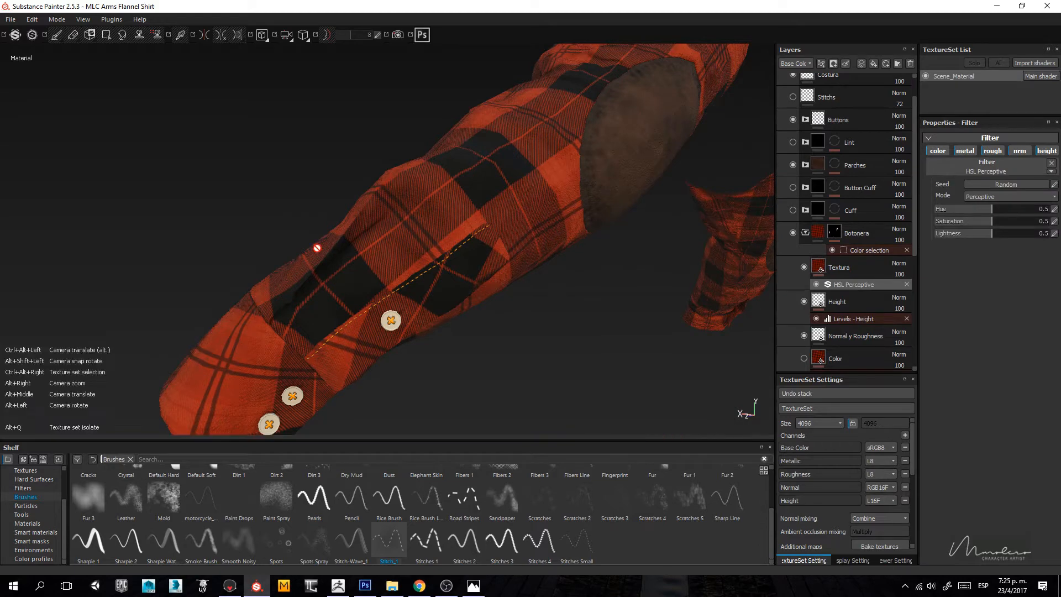
pyautogui.keyDown('alt'); pyautogui.moveTo(316, 247); pyautogui.dragTo(894, 264); pyautogui.keyUp('alt')
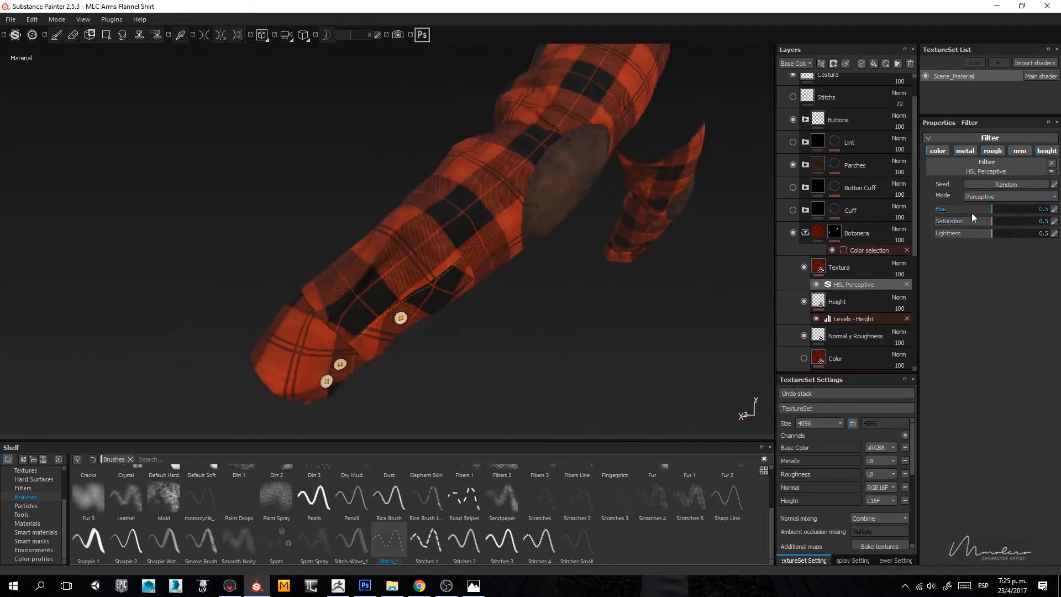
pyautogui.moveTo(989, 210); pyautogui.dragTo(986, 209)
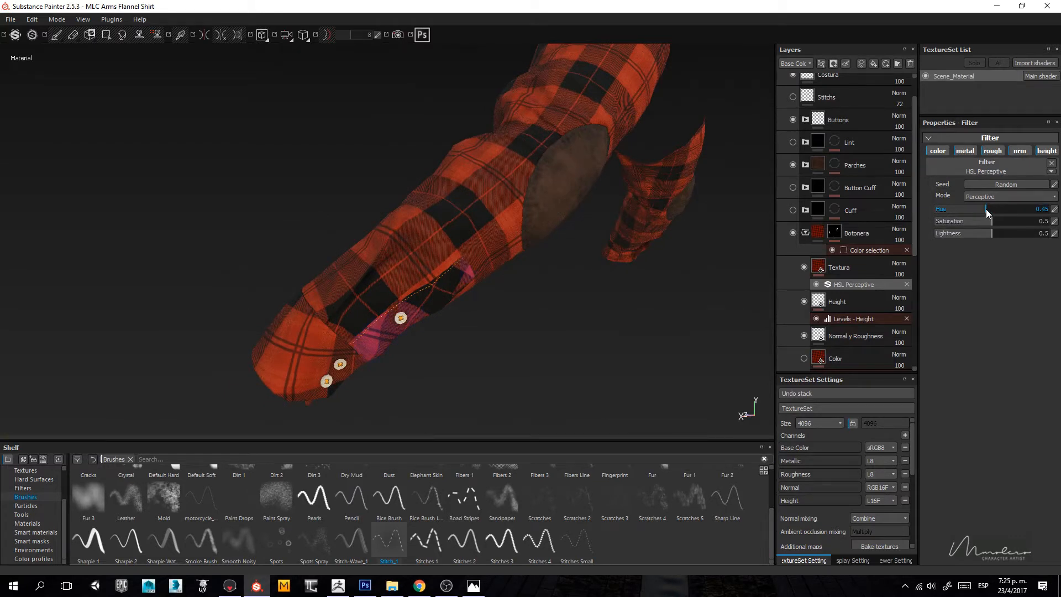
pyautogui.moveTo(979, 210); pyautogui.dragTo(1007, 239)
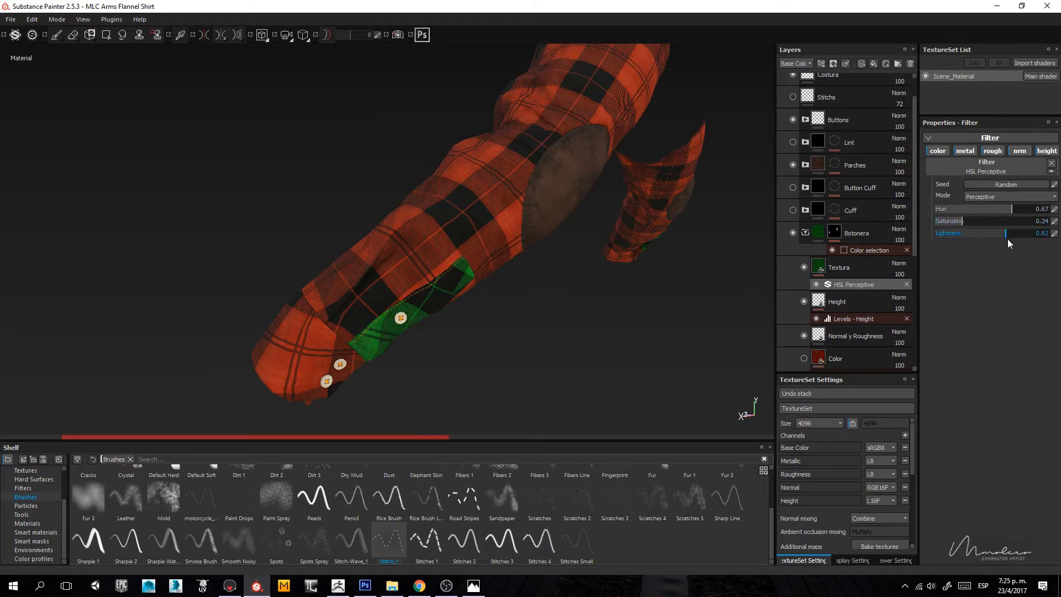
pyautogui.keyDown('alt'); pyautogui.moveTo(373, 325); pyautogui.dragTo(402, 297); pyautogui.keyUp('alt')
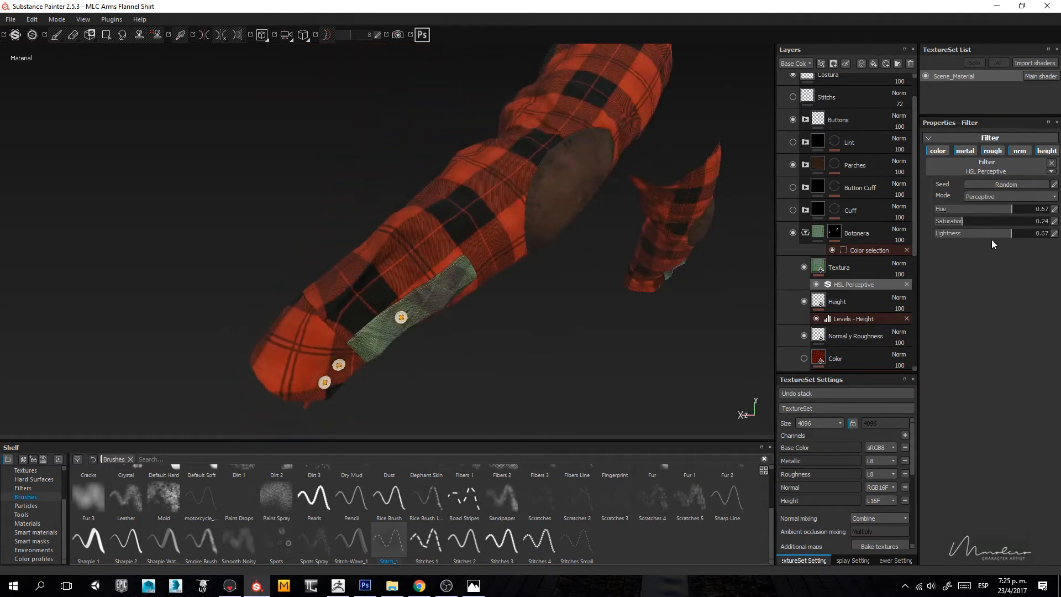
pyautogui.click(1002, 209)
pyautogui.moveTo(961, 222); pyautogui.dragTo(973, 222)
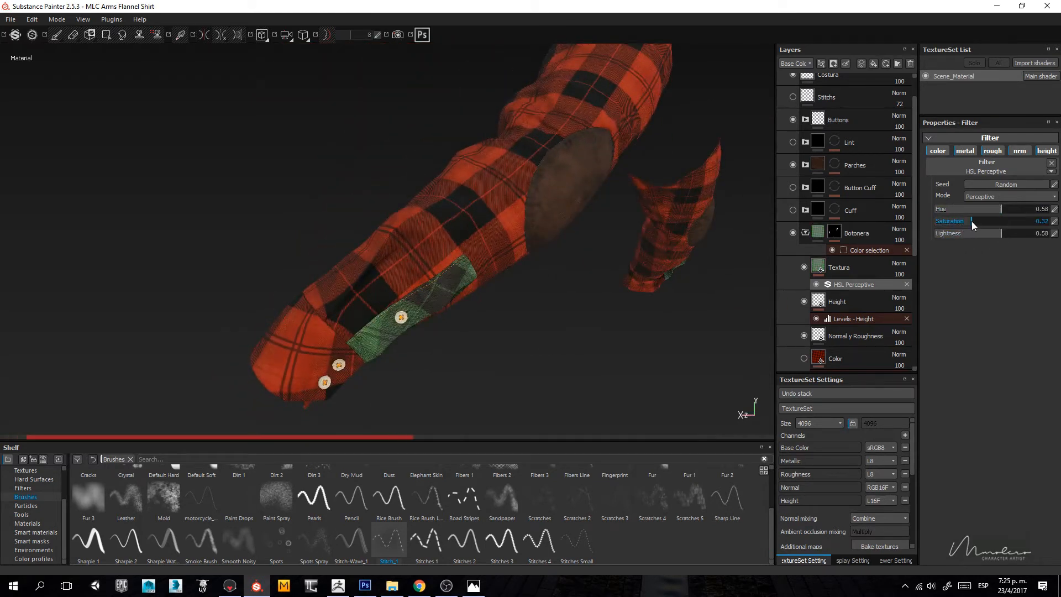
# Step: Examine the plaid weave on the sleeve up close while rotating the environment lighting
pyautogui.keyDown('alt'); pyautogui.moveTo(569, 310); pyautogui.dragTo(454, 232); pyautogui.keyUp('alt')
pyautogui.keyDown('shift'); pyautogui.moveTo(561, 311); pyautogui.dragTo(533, 367, button='right'); pyautogui.keyUp('shift')
pyautogui.keyDown('alt'); pyautogui.moveTo(532, 367); pyautogui.dragTo(505, 316); pyautogui.keyUp('alt')
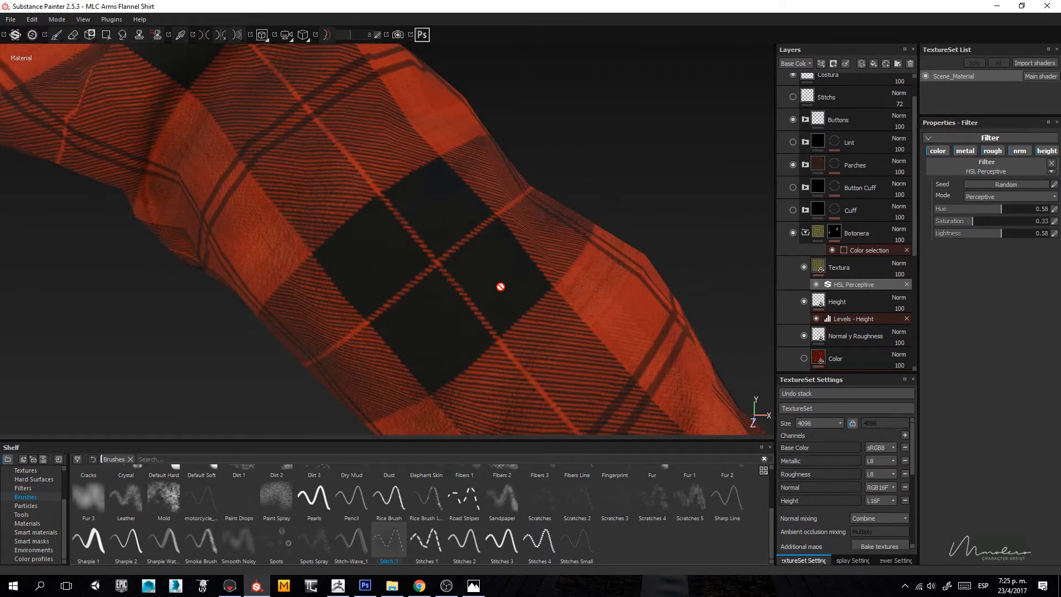
pyautogui.keyDown('alt'); pyautogui.moveTo(500, 286); pyautogui.dragTo(465, 220); pyautogui.keyUp('alt')
pyautogui.keyDown('alt'); pyautogui.moveTo(465, 220); pyautogui.dragTo(555, 394, button='right'); pyautogui.keyUp('alt')
pyautogui.keyDown('shift'); pyautogui.moveTo(555, 394); pyautogui.dragTo(608, 266, button='right'); pyautogui.keyUp('shift')
pyautogui.moveTo(491, 297)
pyautogui.keyDown('shift'); pyautogui.mouseDown(button='right')
pyautogui.moveTo(457, 300)
pyautogui.moveTo(467, 301)
pyautogui.mouseUp(button='right'); pyautogui.keyUp('shift')
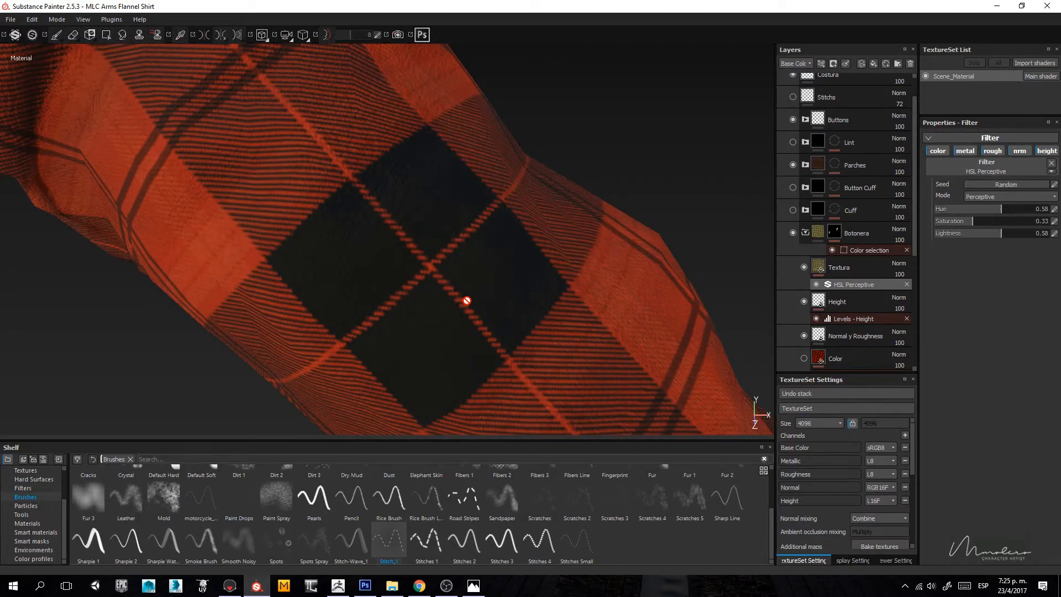
# Step: Switch to File Explorer and open the orange-shirt Uncharted 4 reference image from the Referencias folder of Arms - Flannel Shirt
pyautogui.click(392, 585)
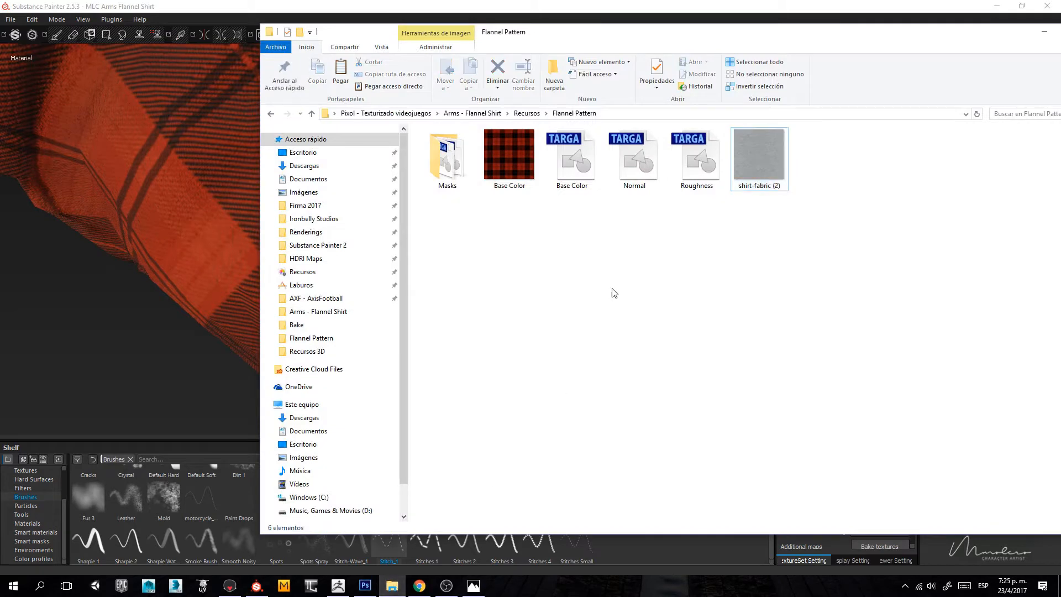
pyautogui.click(526, 113)
pyautogui.click(472, 113)
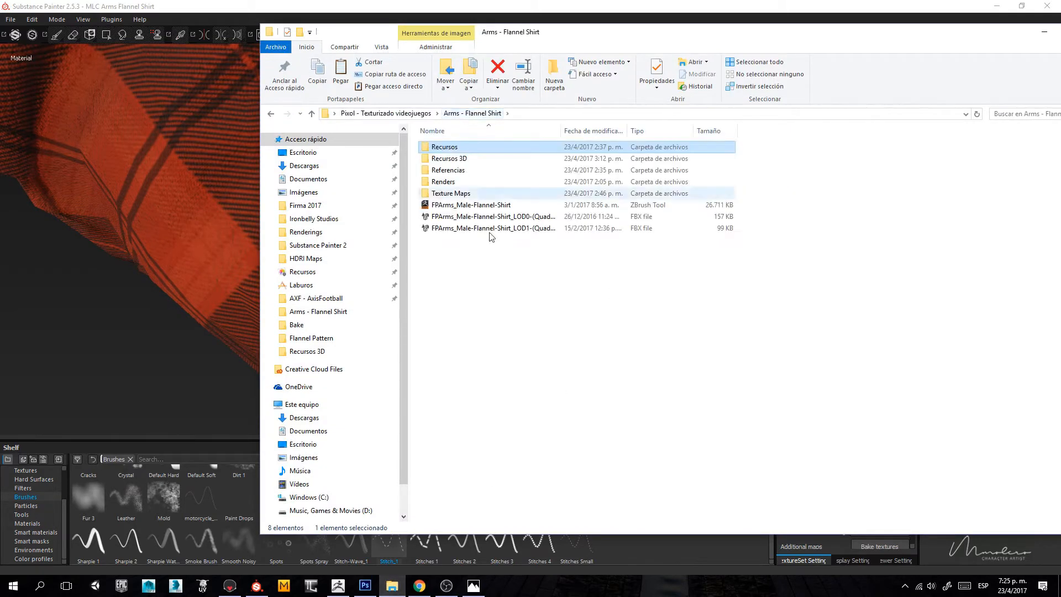
pyautogui.doubleClick(448, 171)
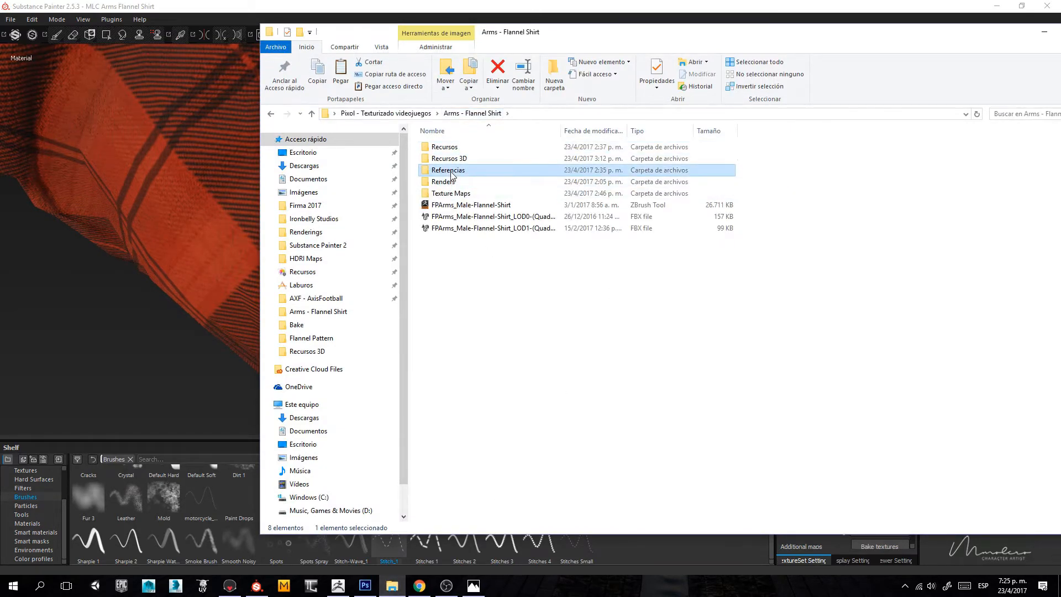
pyautogui.doubleClick(828, 343)
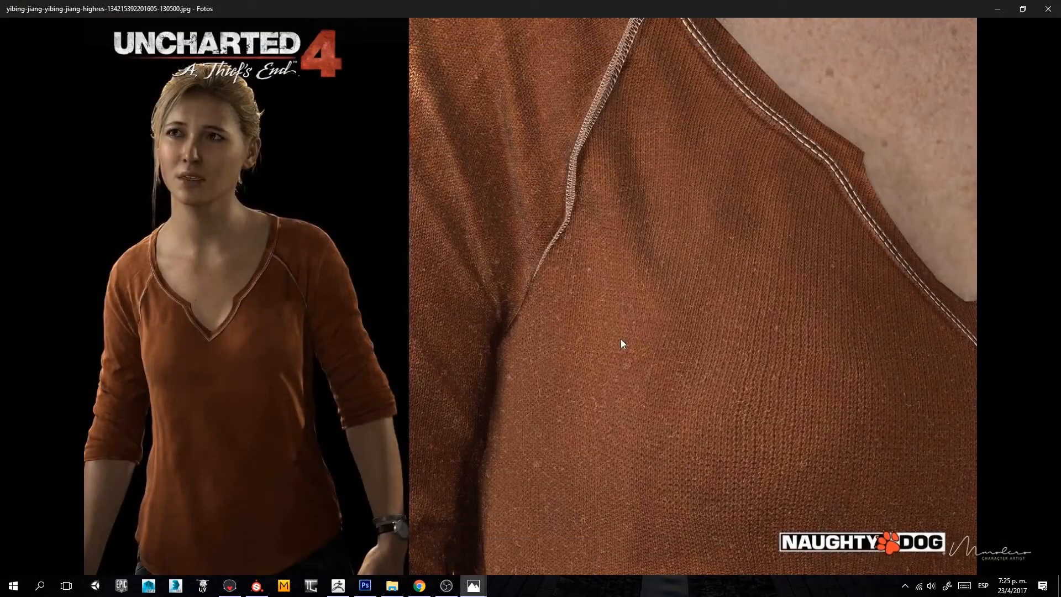
# Step: Examine the knit weave, surface lint and seam stitching of the orange shirt in the reference image at close range
pyautogui.scroll(3, 616, 336)
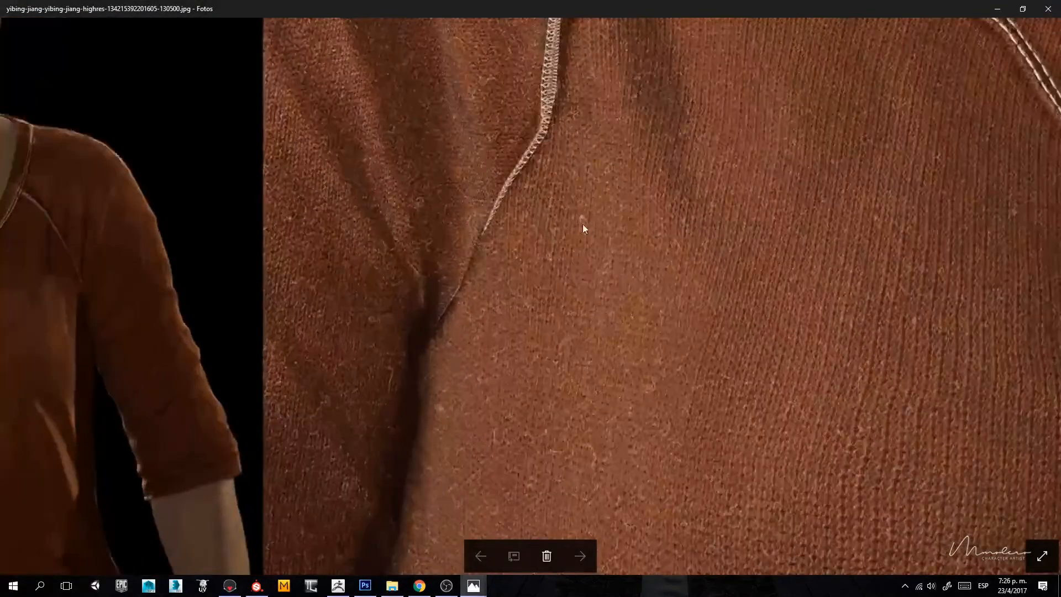
pyautogui.moveTo(632, 288); pyautogui.dragTo(556, 175)
pyautogui.moveTo(623, 382); pyautogui.dragTo(584, 248)
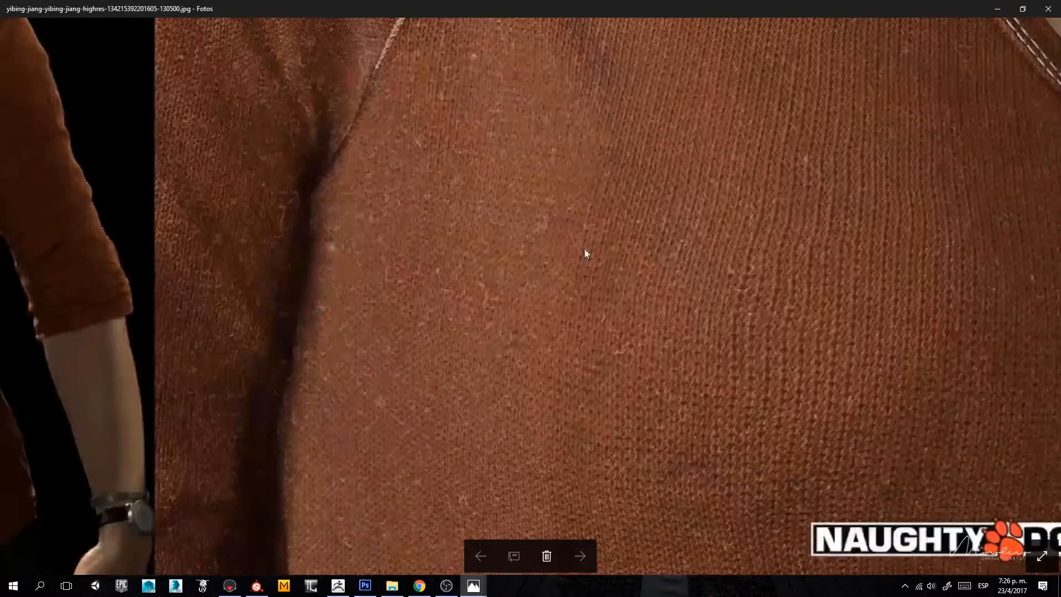
pyautogui.moveTo(517, 302); pyautogui.dragTo(604, 387)
pyautogui.scroll(1, 544, 284)
pyautogui.scroll(2, 490, 259)
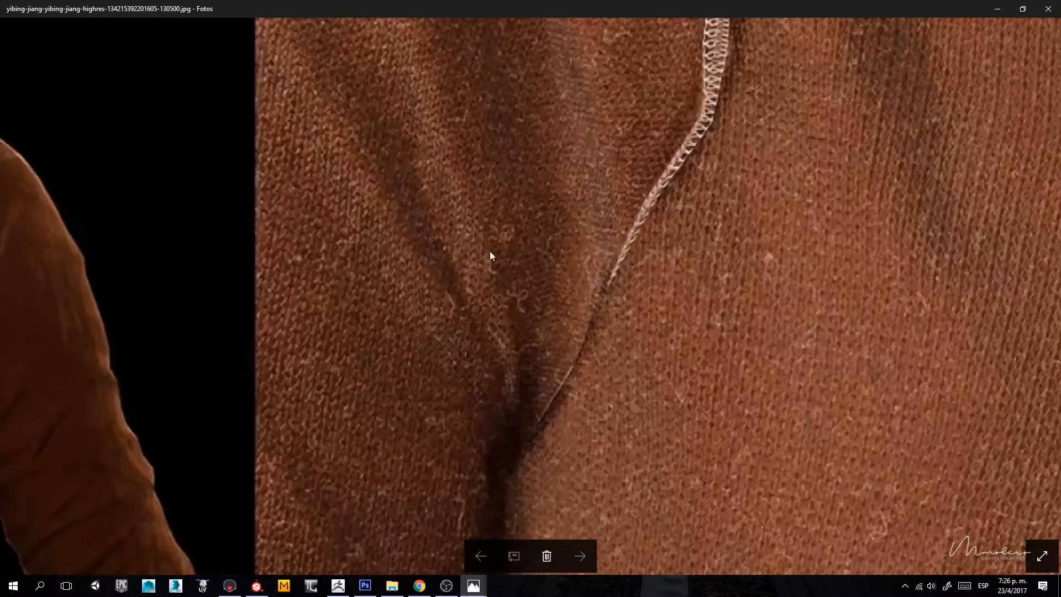
pyautogui.scroll(-3, 675, 306)
pyautogui.moveTo(675, 306); pyautogui.dragTo(706, 347)
pyautogui.scroll(1, 545, 317)
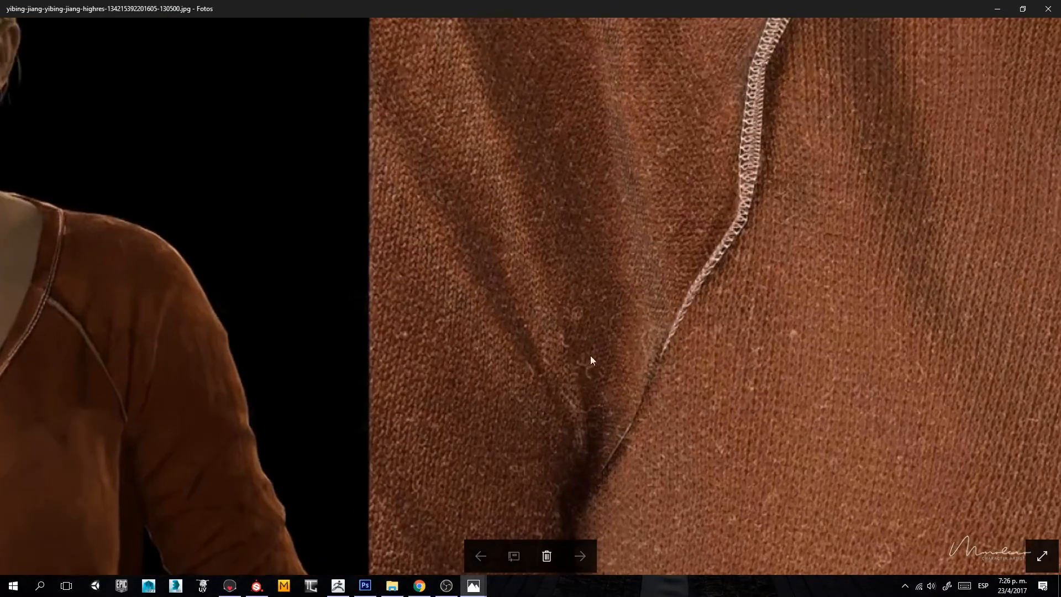
pyautogui.moveTo(722, 401); pyautogui.dragTo(667, 356)
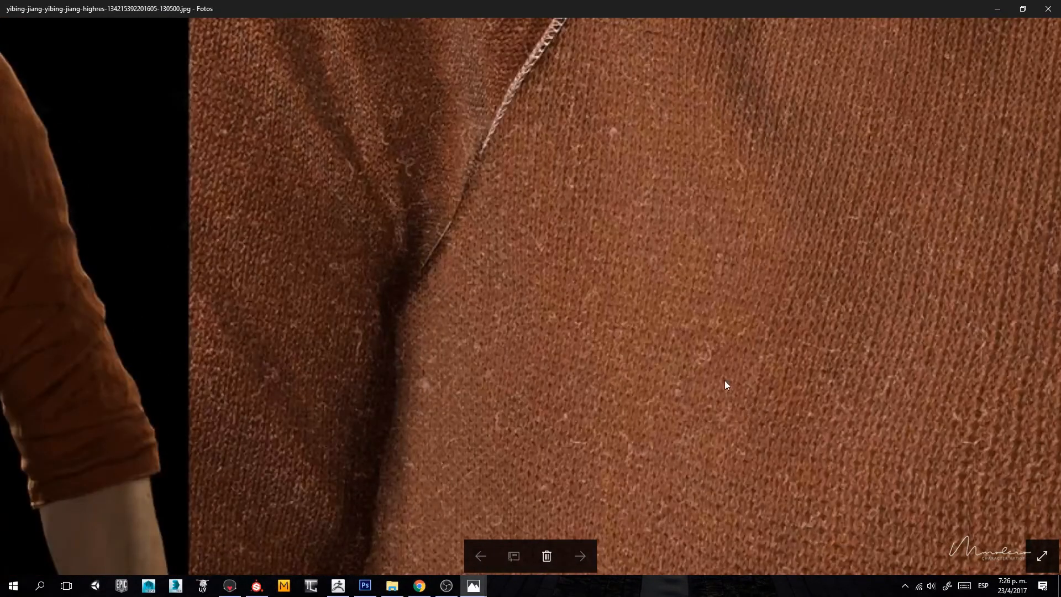
pyautogui.scroll(-2, 671, 389)
pyautogui.moveTo(680, 315); pyautogui.dragTo(636, 315)
pyautogui.scroll(-1, 692, 203)
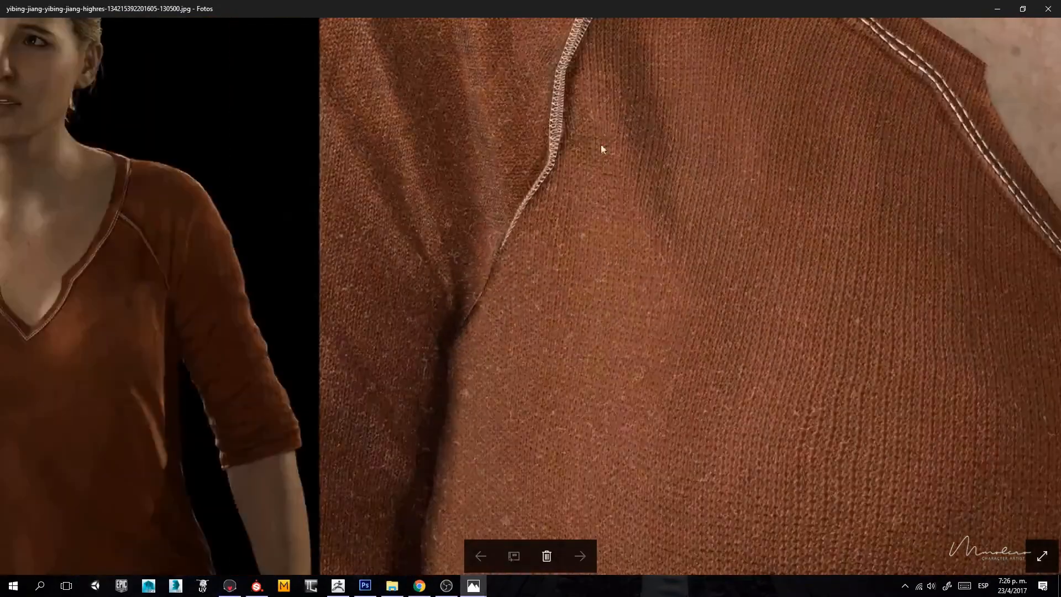
# Step: Close the orange-shirt image, open the blue-fabric reference ending in 130248, and examine its weave and loose fibres up close
pyautogui.click(1048, 9)
pyautogui.doubleClick(710, 357)
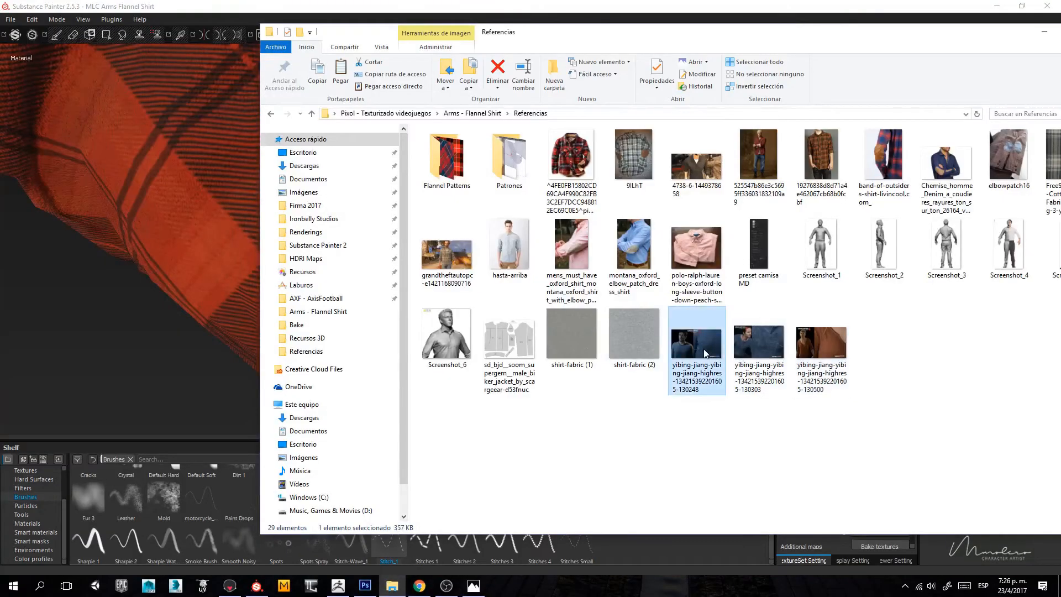
pyautogui.scroll(4, 581, 315)
pyautogui.moveTo(705, 237); pyautogui.dragTo(602, 409)
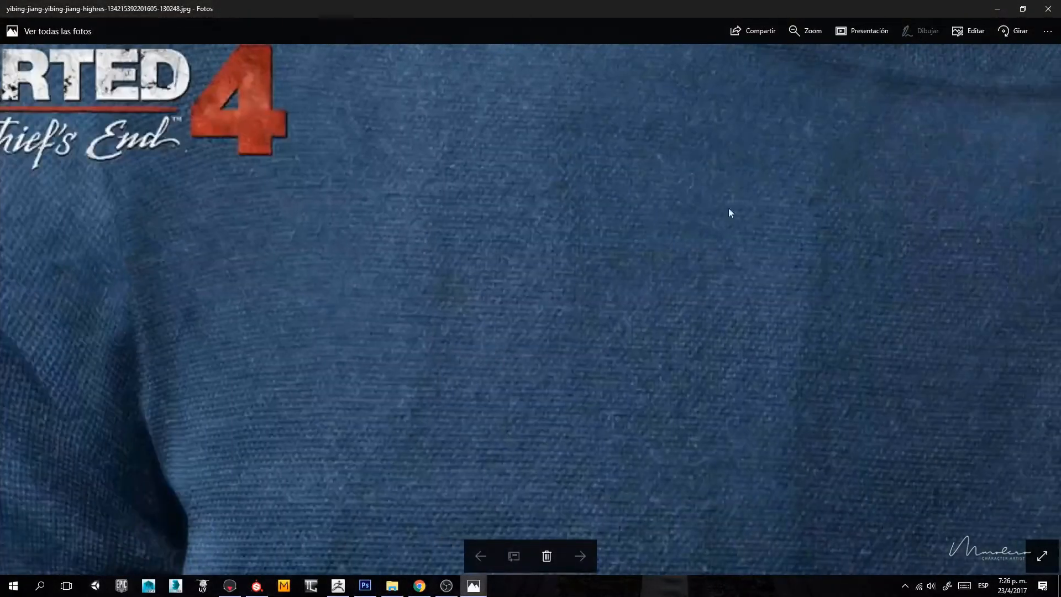
pyautogui.moveTo(729, 208); pyautogui.dragTo(584, 249)
pyautogui.scroll(2, 625, 195)
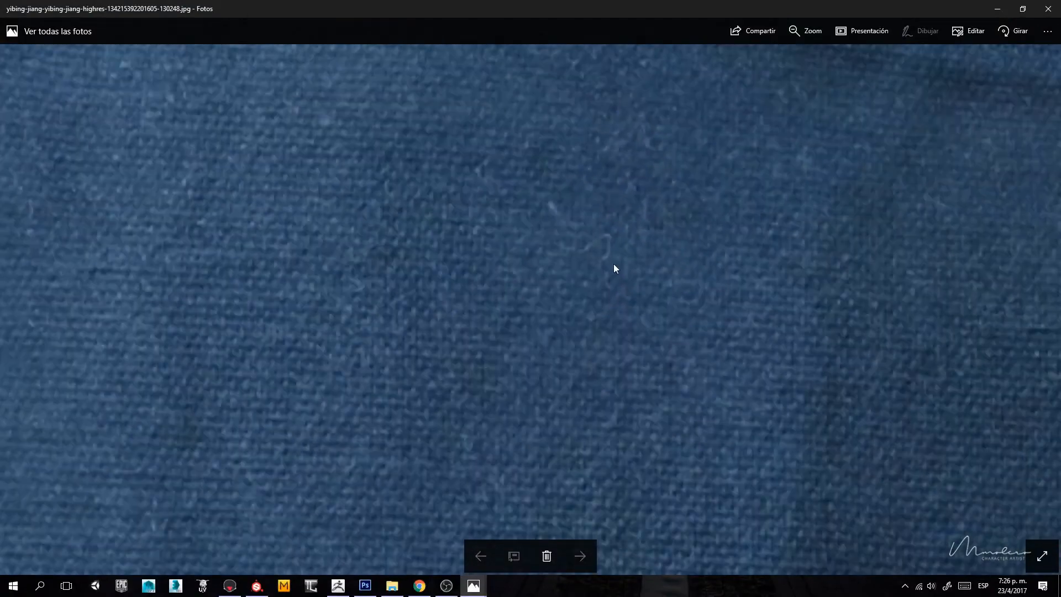
# Step: Close the blue-fabric reference, return to Substance Painter and inspect the plaid sleeve from several angles
pyautogui.scroll(-5, 589, 274)
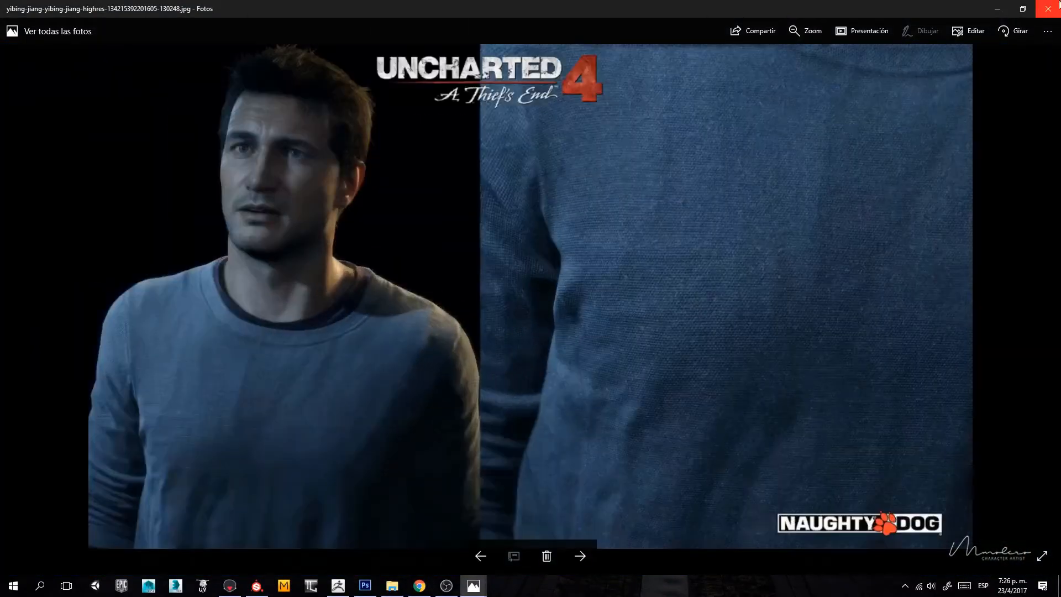
pyautogui.click(1059, 4)
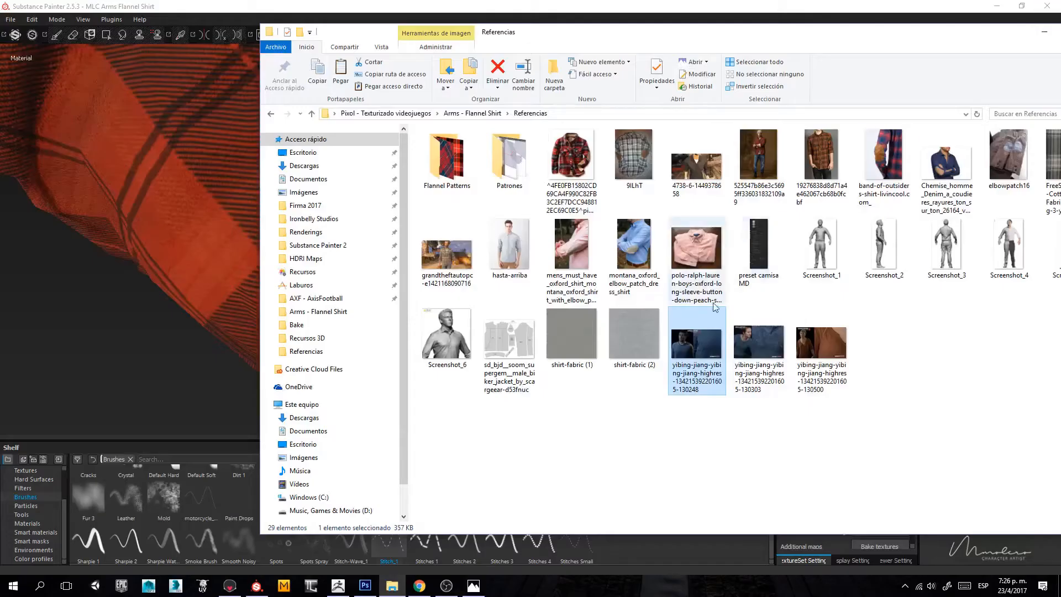
pyautogui.click(668, 3)
pyautogui.scroll(-6, 338, 335)
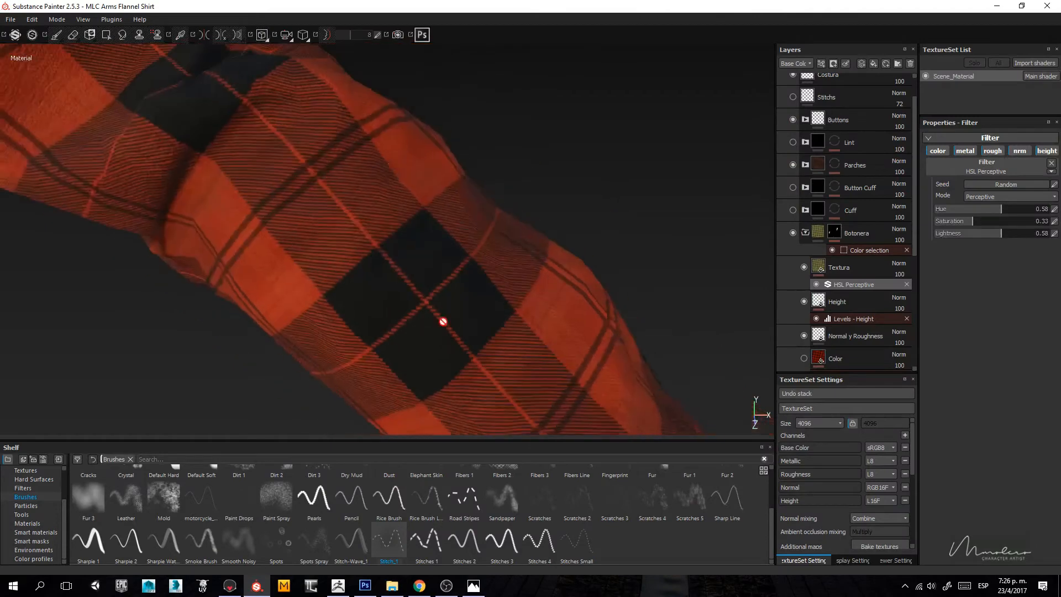
pyautogui.keyDown('alt'); pyautogui.moveTo(427, 175); pyautogui.dragTo(506, 329); pyautogui.keyUp('alt')
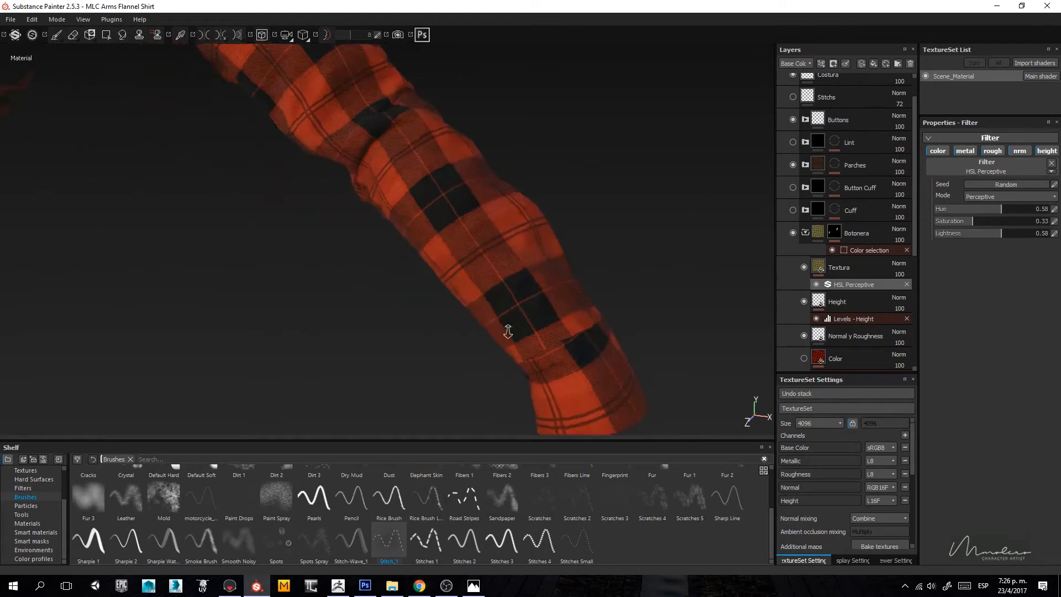
pyautogui.keyDown('alt'); pyautogui.moveTo(506, 329); pyautogui.dragTo(498, 254, button='right'); pyautogui.keyUp('alt')
# Step: Check the Twitch stream chat in Chrome between views of the plaid sleeve in Substance Painter
pyautogui.click(425, 589)
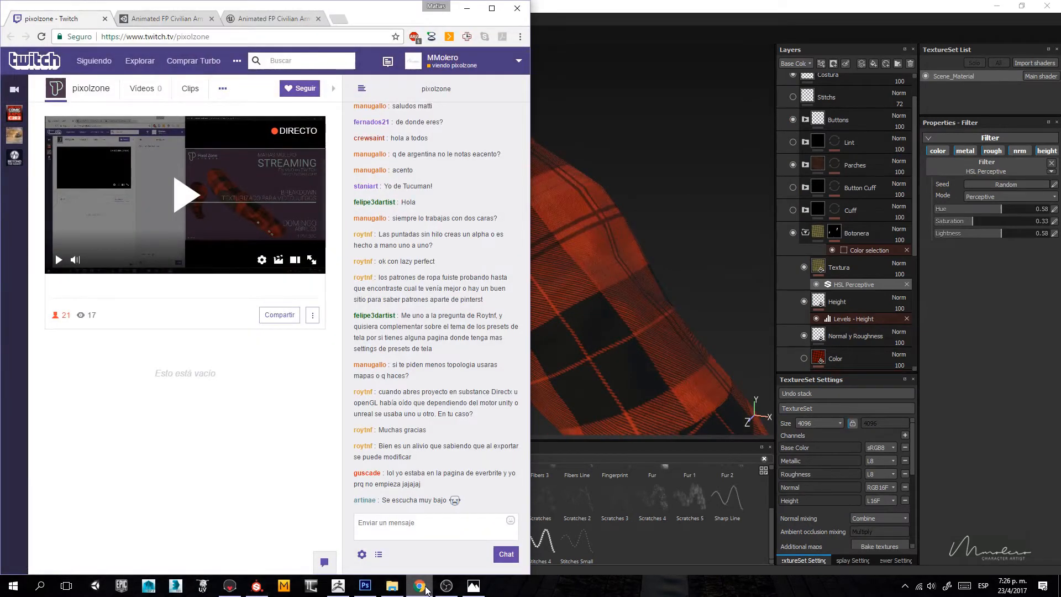
pyautogui.click(426, 589)
pyautogui.moveTo(388, 310)
pyautogui.keyDown('alt'); pyautogui.mouseDown()
pyautogui.moveTo(414, 280)
pyautogui.moveTo(462, 131)
pyautogui.mouseUp(); pyautogui.keyUp('alt')
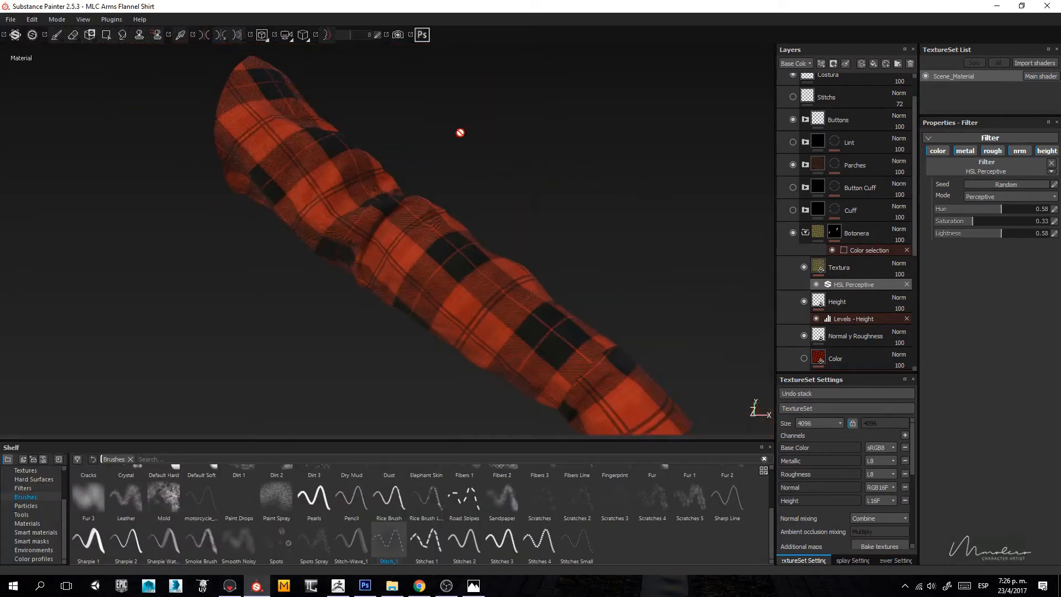
pyautogui.keyDown('alt'); pyautogui.moveTo(477, 308); pyautogui.dragTo(524, 299); pyautogui.keyUp('alt')
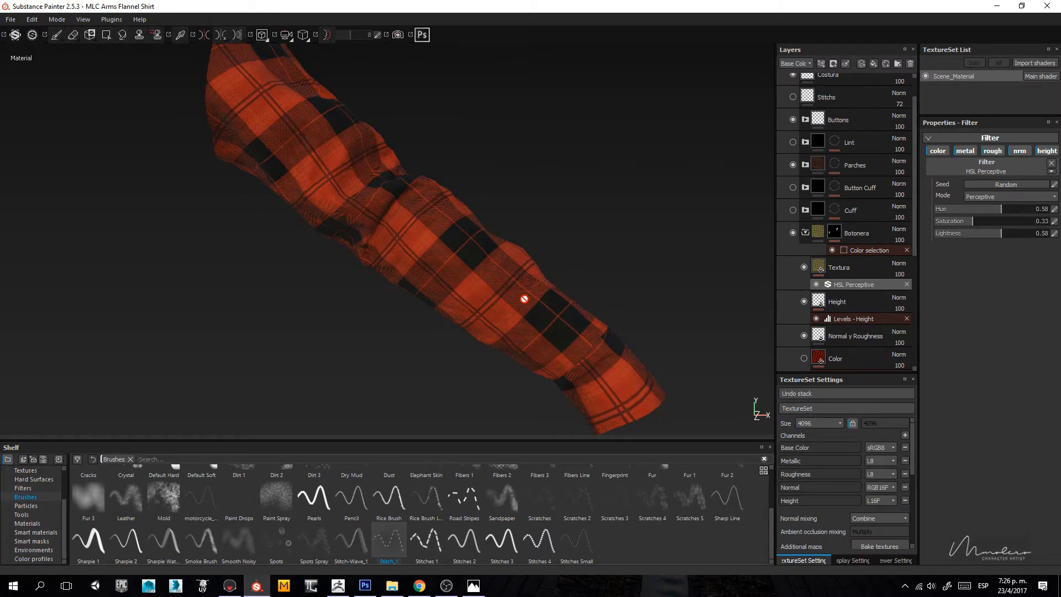
pyautogui.hotkey('alt', 'Tab')
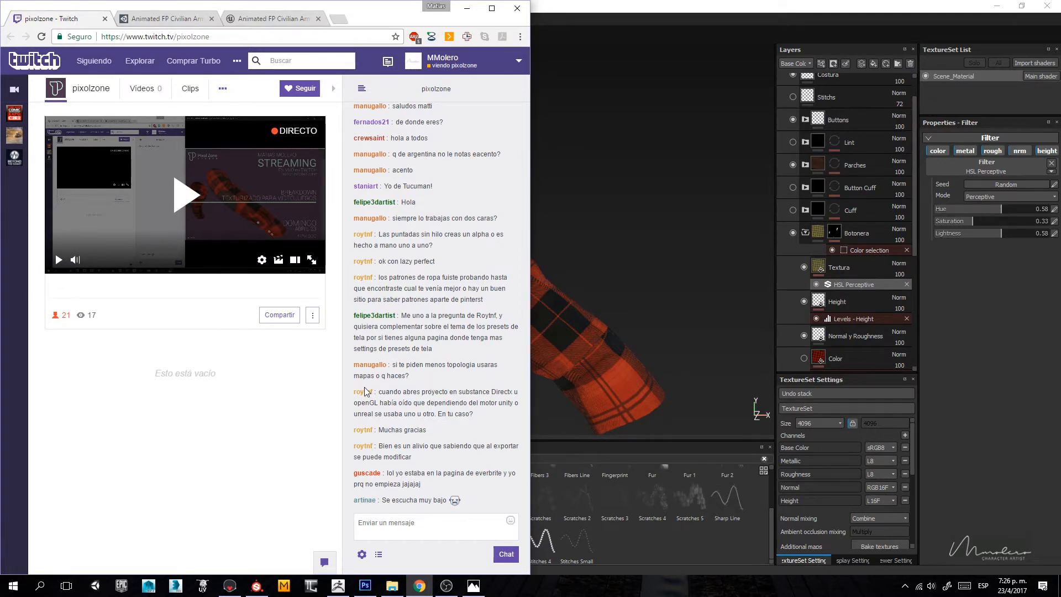
pyautogui.click(740, 6)
pyautogui.keyDown('alt'); pyautogui.moveTo(440, 258); pyautogui.dragTo(496, 242); pyautogui.keyUp('alt')
pyautogui.click(420, 586)
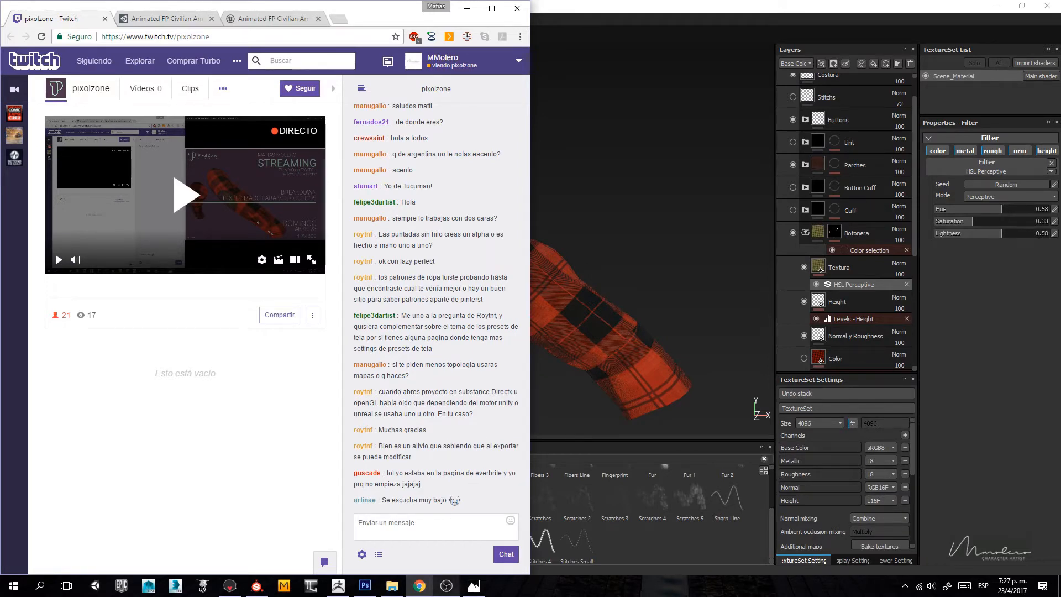
pyautogui.click(431, 587)
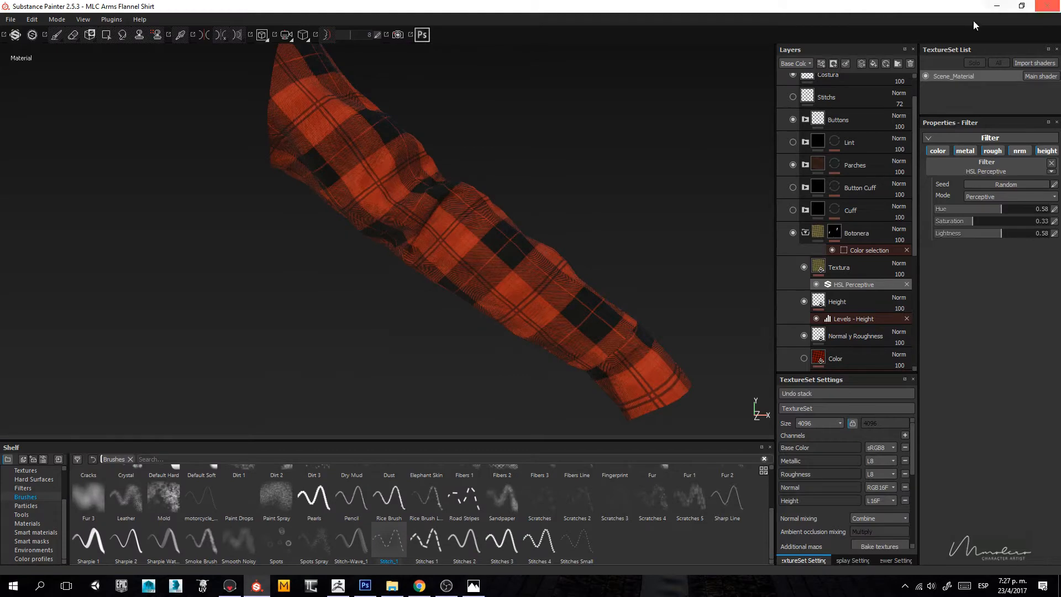
# Step: Switch to File Explorer and browse from Referencias to the Recursos > Lint > Escaneos folder of Arms - Flannel Shirt
pyautogui.click(993, 7)
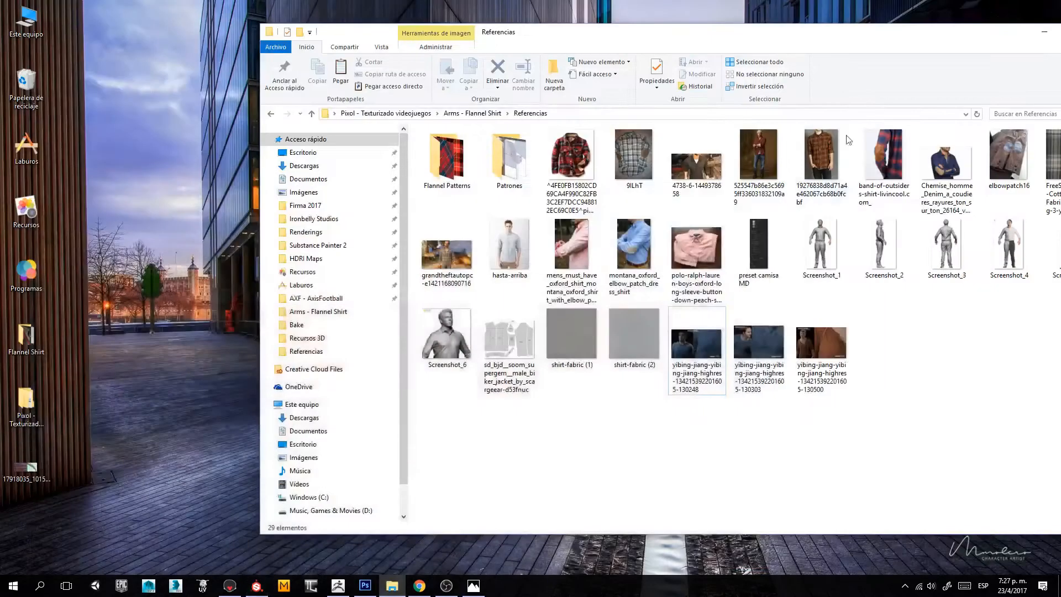
pyautogui.moveTo(755, 36); pyautogui.dragTo(632, 40)
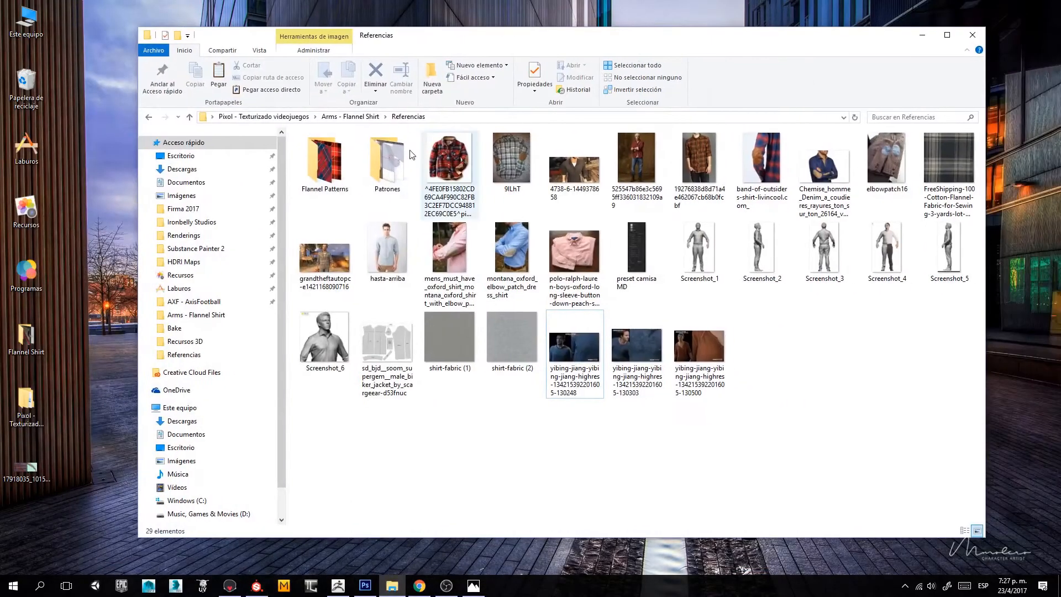
pyautogui.click(359, 116)
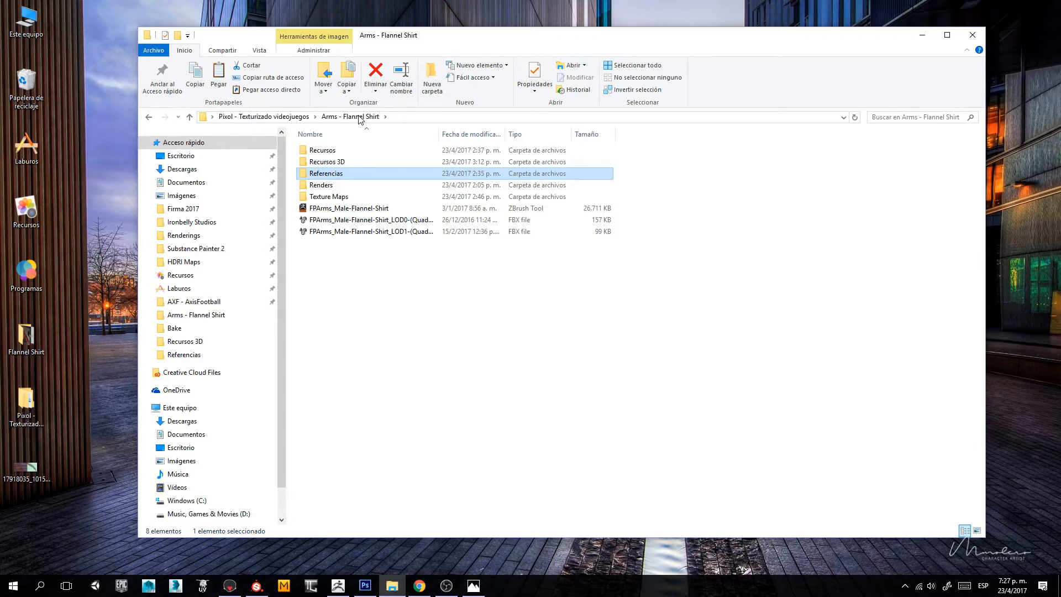
pyautogui.click(425, 389)
pyautogui.moveTo(456, 36); pyautogui.dragTo(439, 43)
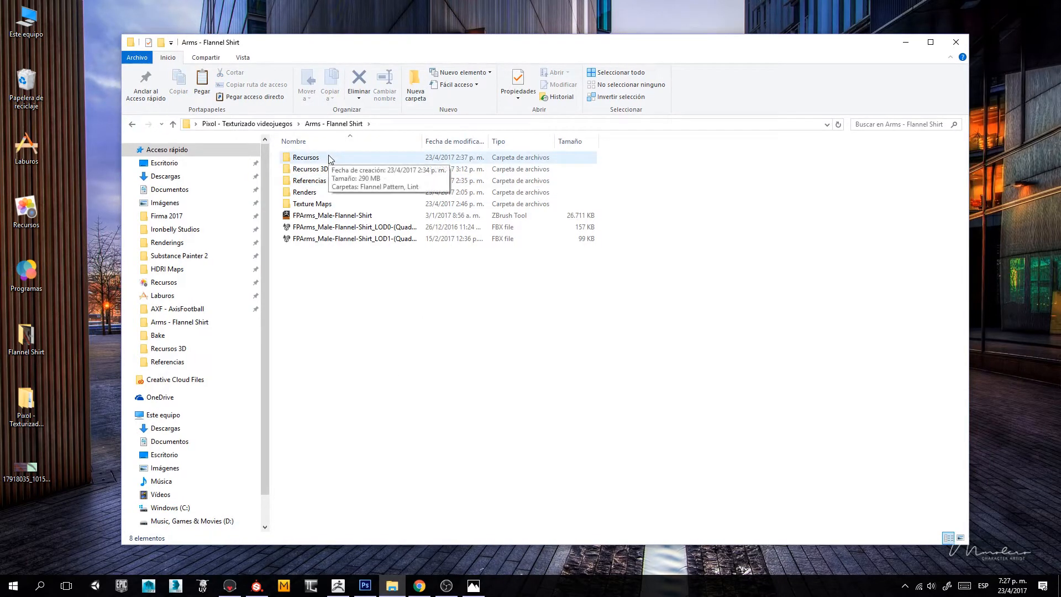
pyautogui.doubleClick(321, 180)
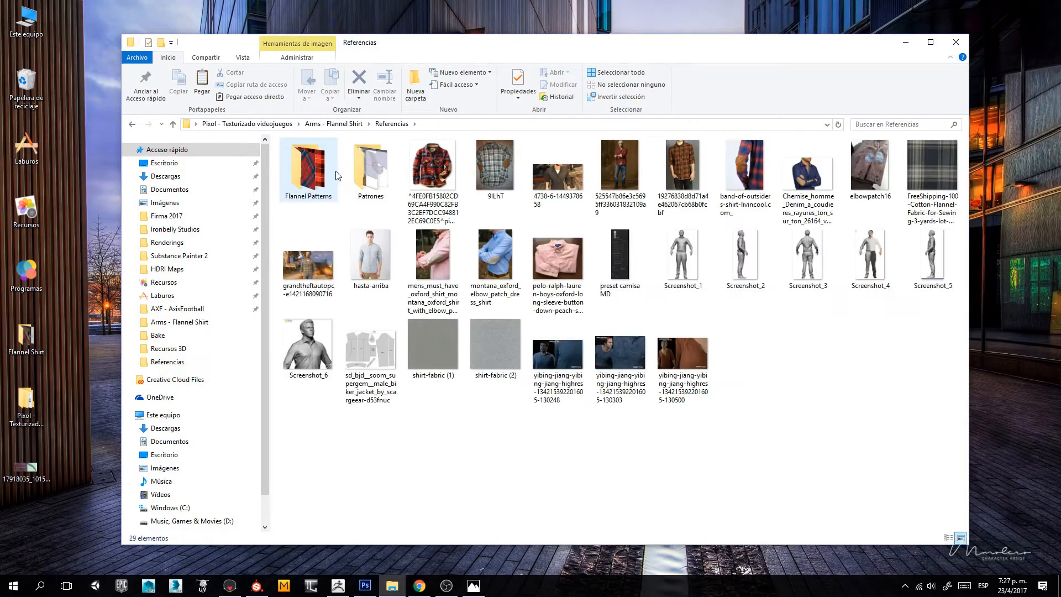
pyautogui.press('BackSpace')
pyautogui.click(318, 157)
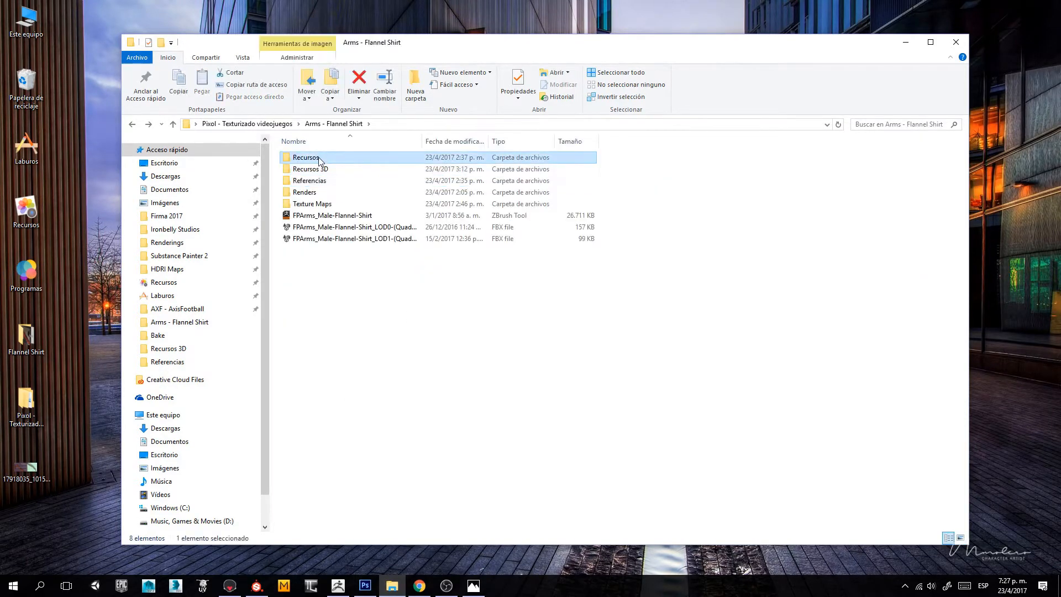
pyautogui.doubleClick(319, 157)
pyautogui.doubleClick(363, 161)
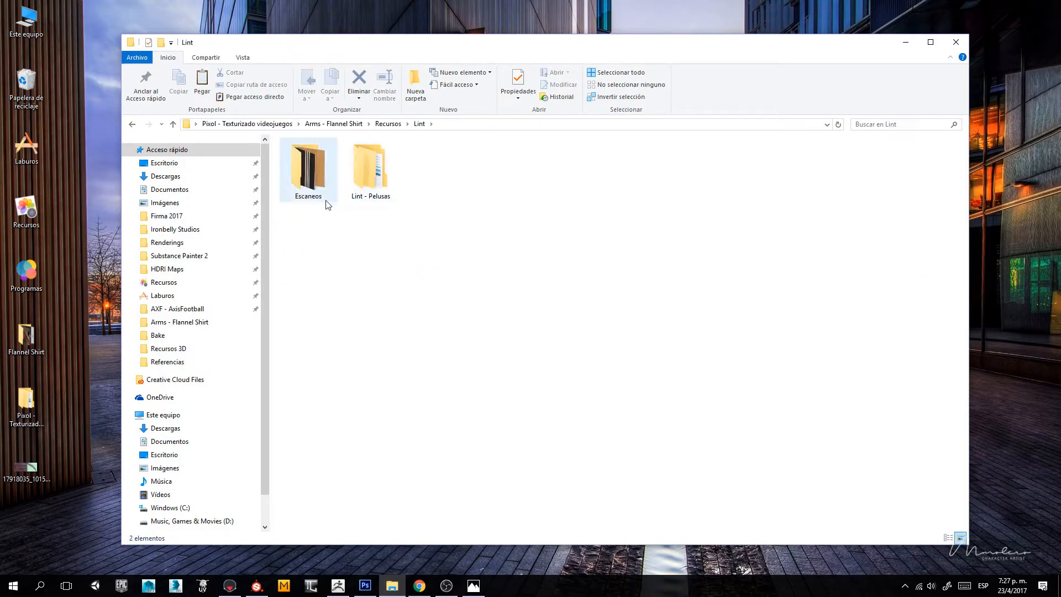
pyautogui.doubleClick(326, 198)
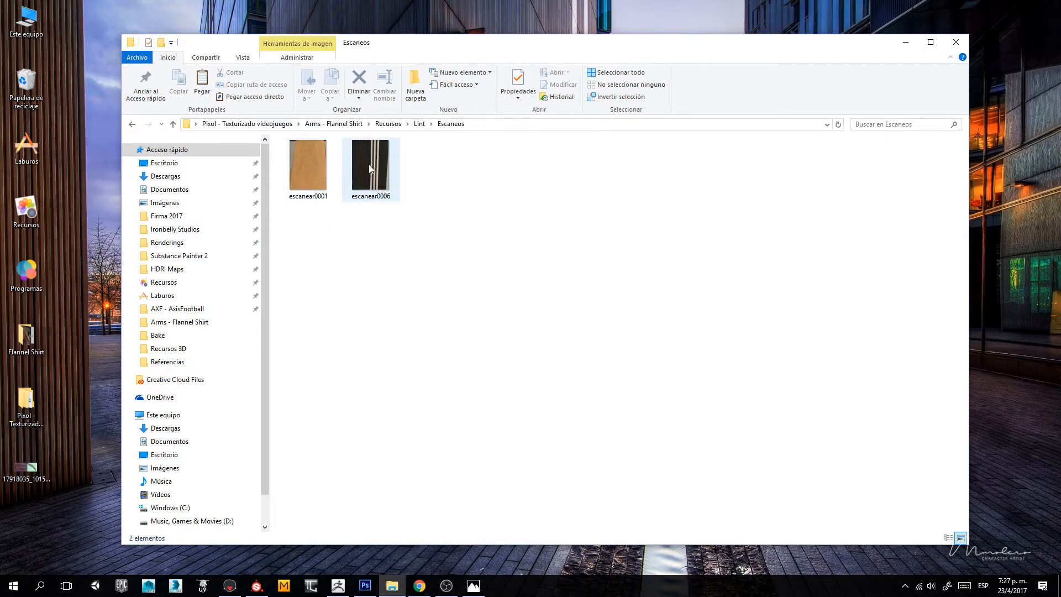
# Step: Preview the escanear0006 fabric scan, close the preview and open the scan in Photoshop
pyautogui.doubleClick(369, 164)
pyautogui.rightClick(472, 230)
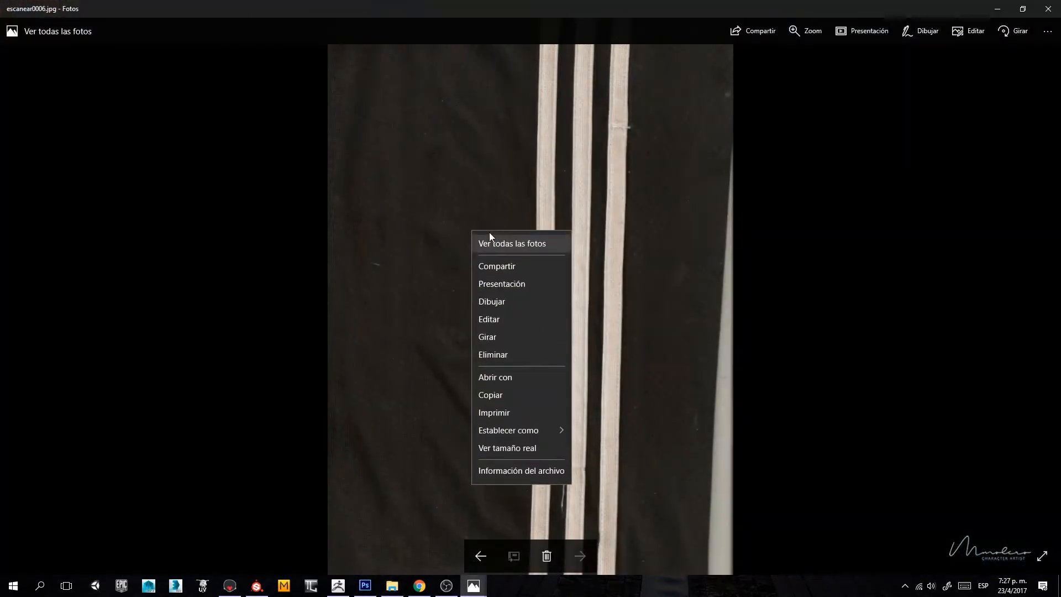
pyautogui.click(1049, 7)
pyautogui.moveTo(374, 158); pyautogui.dragTo(621, 6)
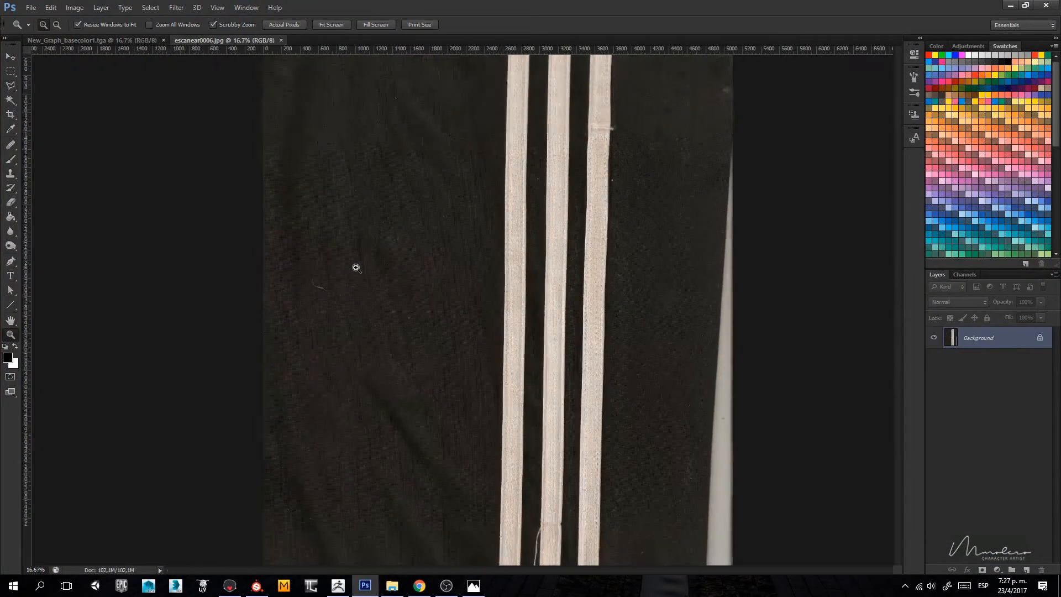
# Step: Examine the weave, loose threads and lint specks on the dark fabric of the scan at close range
pyautogui.moveTo(357, 268); pyautogui.dragTo(559, 472)
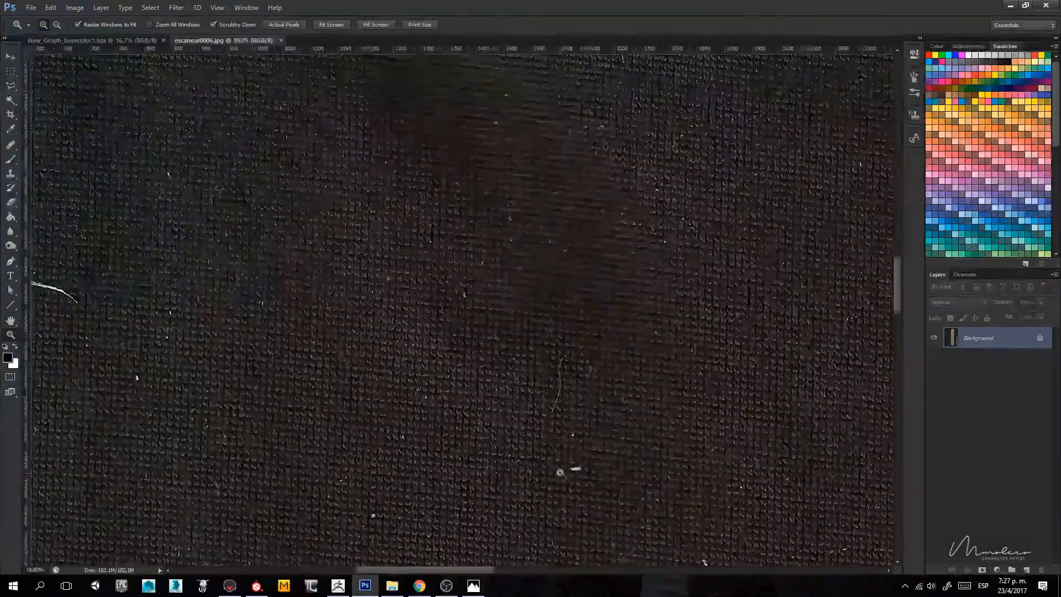
pyautogui.moveTo(453, 428); pyautogui.dragTo(428, 229)
pyautogui.hotkey('ctrl', 'r')
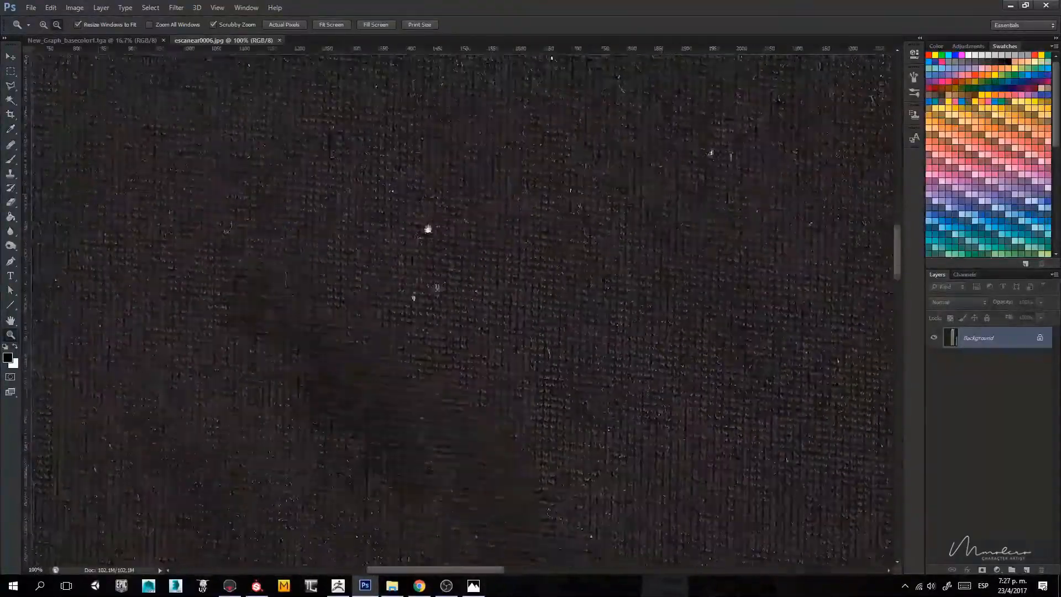
pyautogui.moveTo(359, 467)
pyautogui.mouseDown()
pyautogui.moveTo(493, 258)
pyautogui.moveTo(487, 110)
pyautogui.mouseUp()
pyautogui.moveTo(788, 378)
pyautogui.mouseDown()
pyautogui.moveTo(595, 175)
pyautogui.moveTo(623, 172)
pyautogui.mouseUp()
pyautogui.click(429, 328)
pyautogui.click(430, 326)
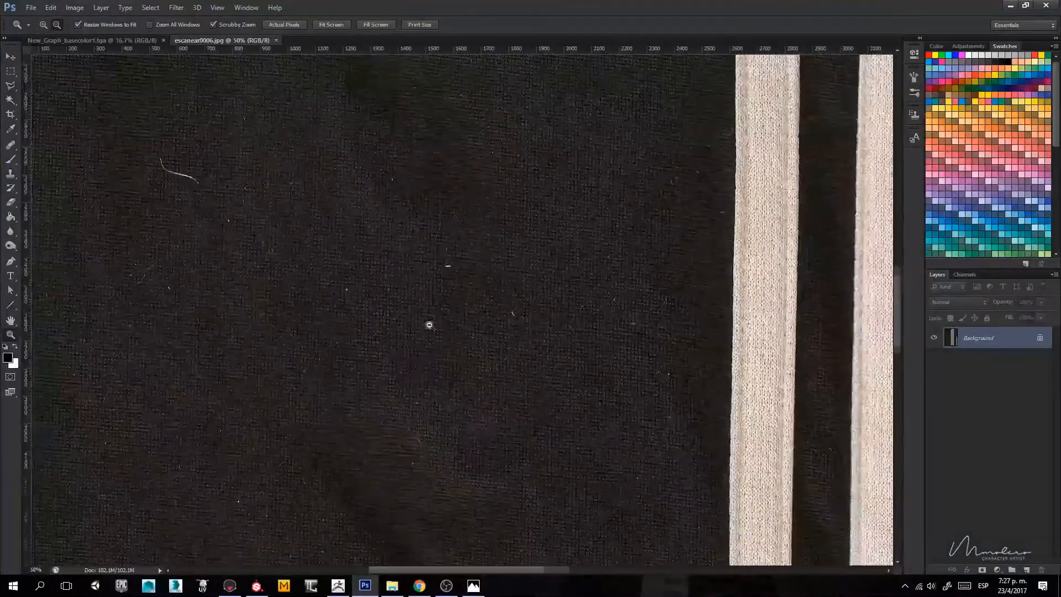
pyautogui.click(430, 326)
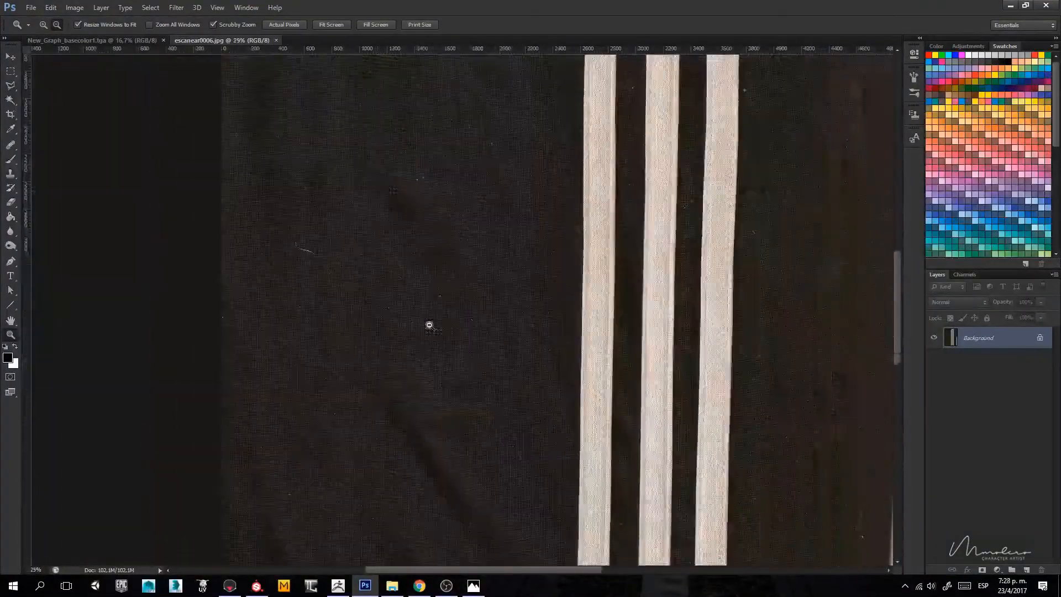
pyautogui.moveTo(426, 325); pyautogui.dragTo(258, 274)
pyautogui.moveTo(237, 232); pyautogui.dragTo(586, 308)
pyautogui.click(522, 290)
pyautogui.click(521, 291)
pyautogui.moveTo(522, 291); pyautogui.dragTo(459, 406)
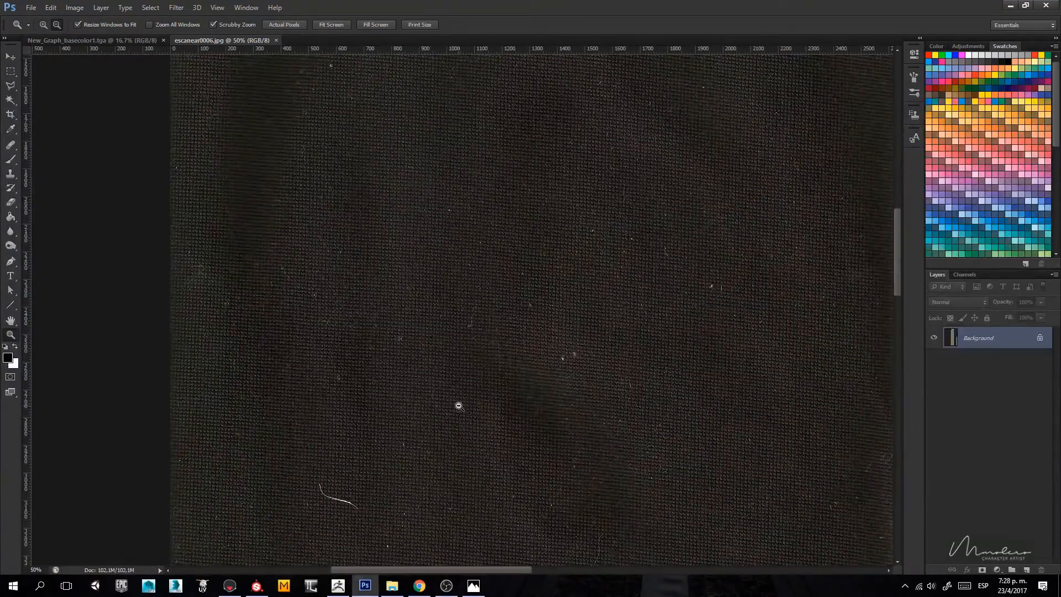
# Step: Return to the Escaneos folder and read the viewers' comments in the Twitch chat in Chrome
pyautogui.click(1010, 5)
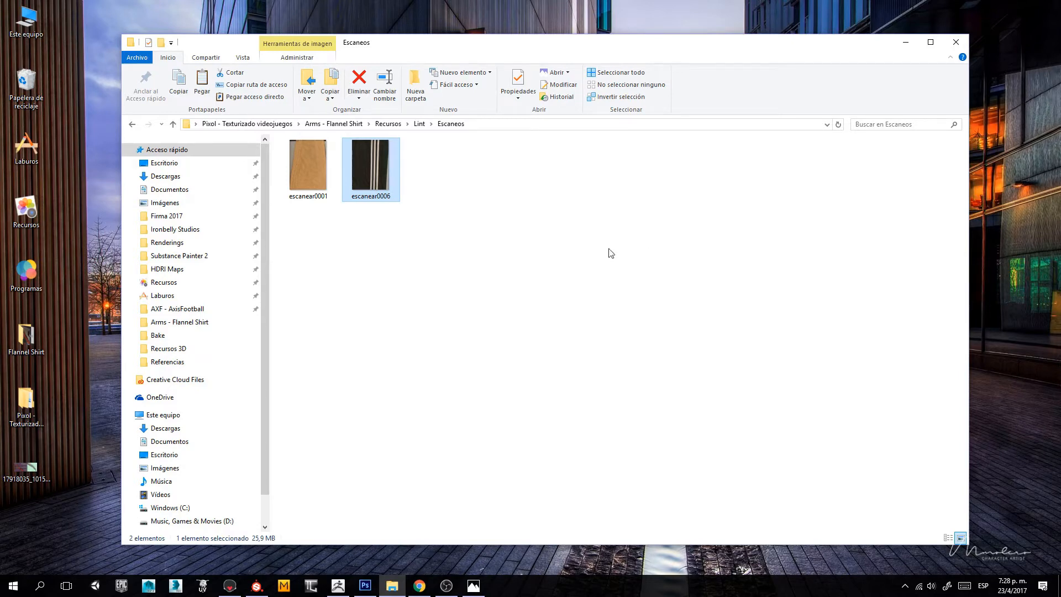
pyautogui.rightClick(316, 159)
pyautogui.click(465, 303)
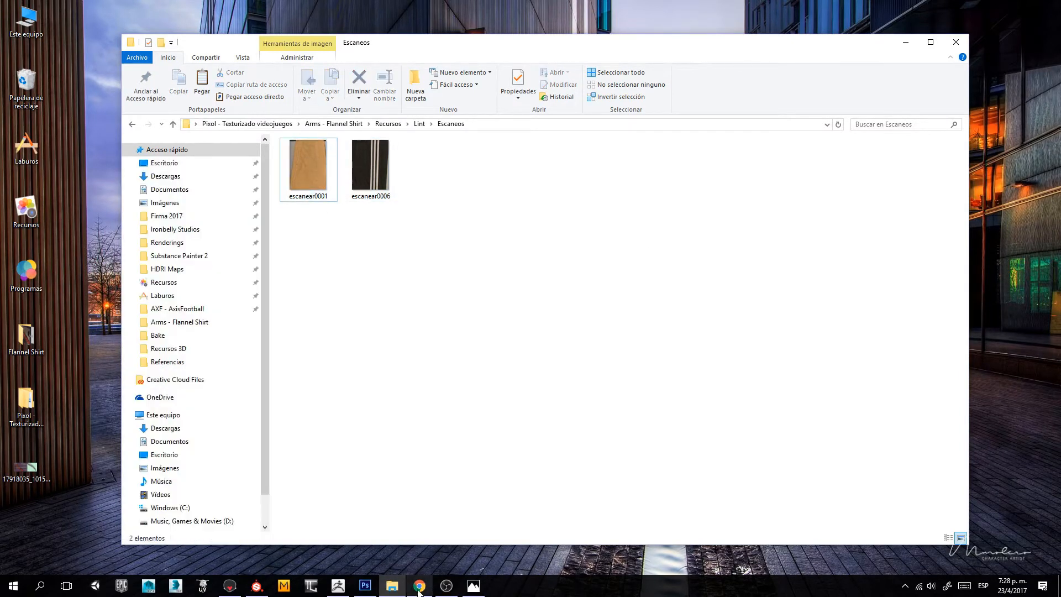
pyautogui.click(418, 587)
pyautogui.click(418, 588)
pyautogui.click(419, 588)
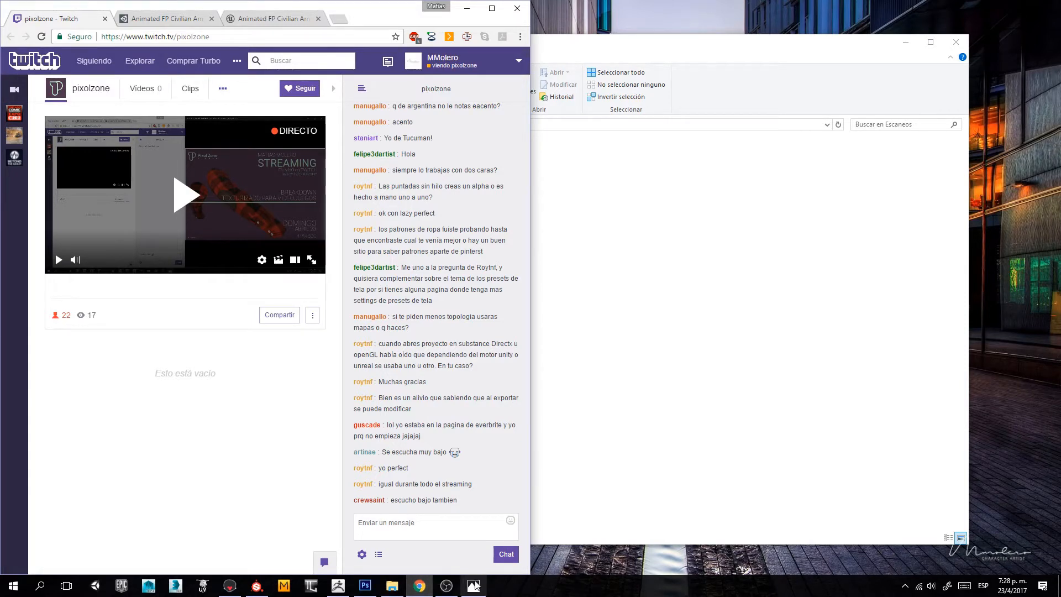
pyautogui.click(420, 586)
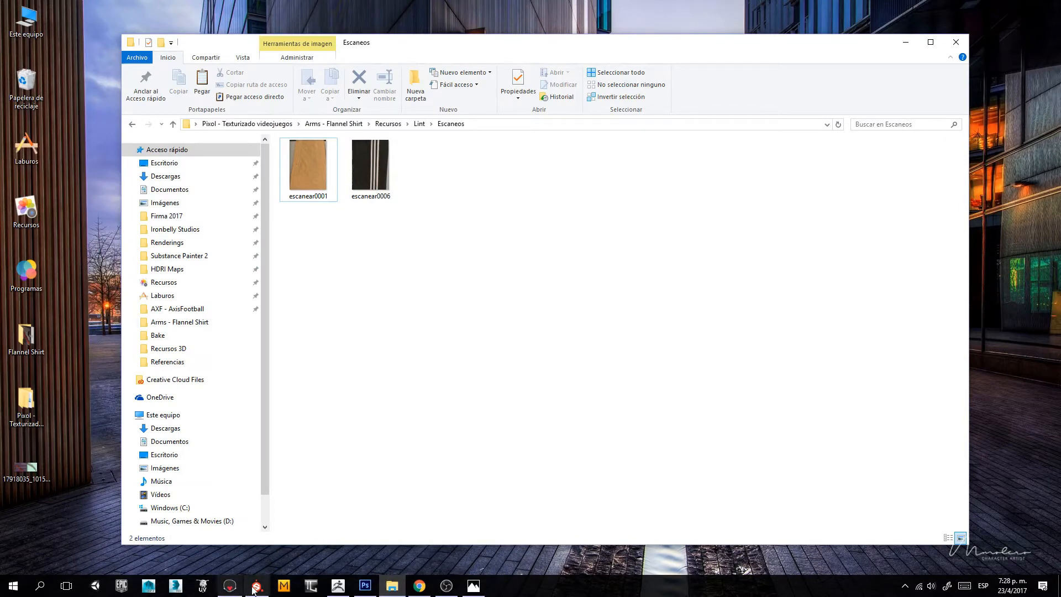
# Step: Go up to the Lint folder in File Explorer and open its Lint - Pelusas subfolder
pyautogui.click(256, 585)
pyautogui.click(257, 586)
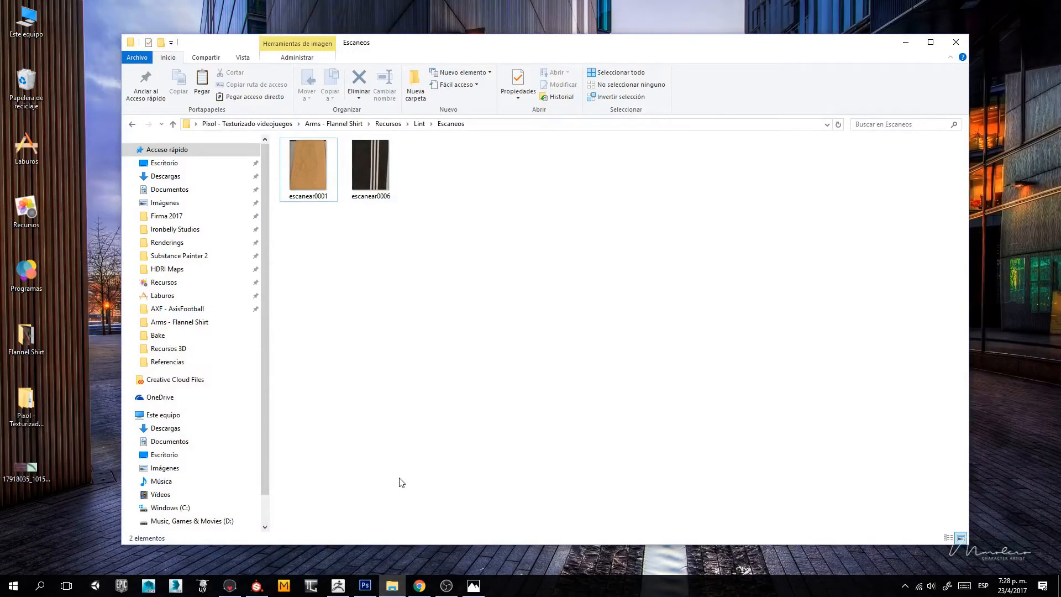
pyautogui.click(418, 125)
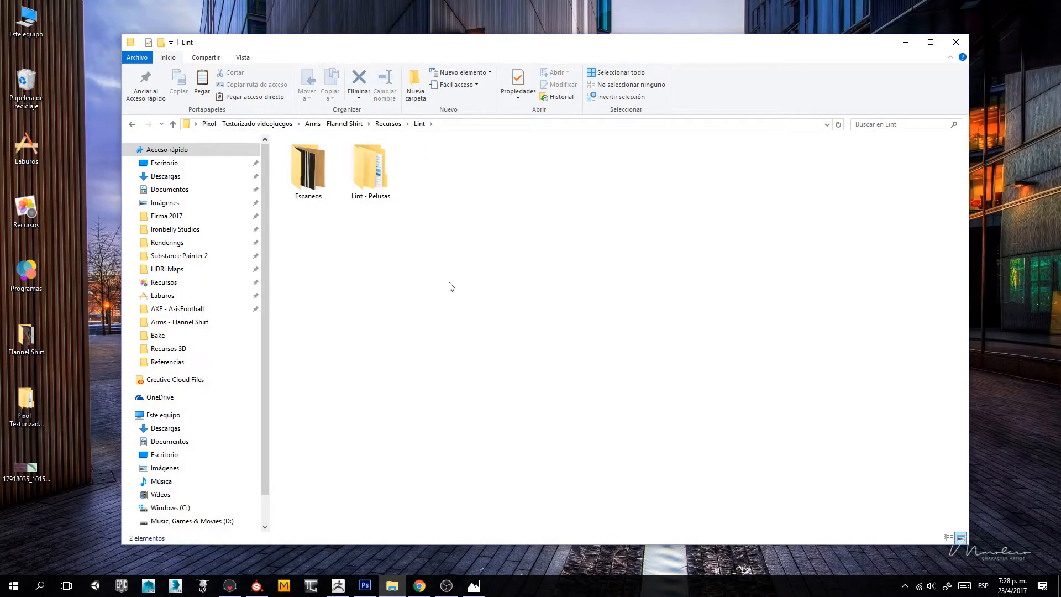
pyautogui.doubleClick(369, 168)
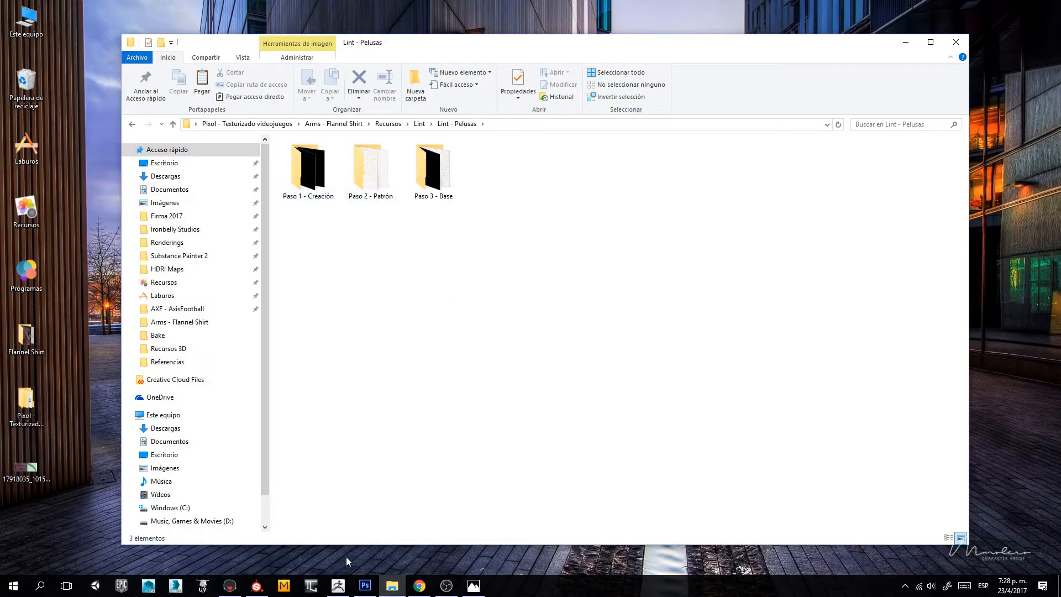
# Step: Switch to Photoshop and create a new 512 x 512 pixel RGB document with a white background
pyautogui.click(365, 585)
pyautogui.hotkey('ctrl', 'n')
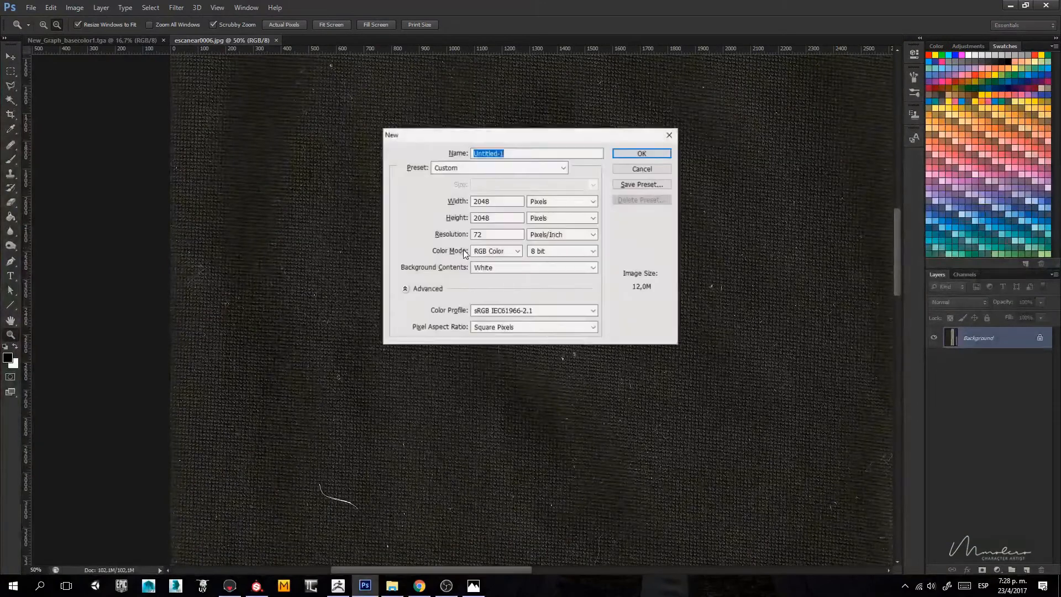
pyautogui.moveTo(498, 200); pyautogui.dragTo(409, 200)
pyautogui.write('512')
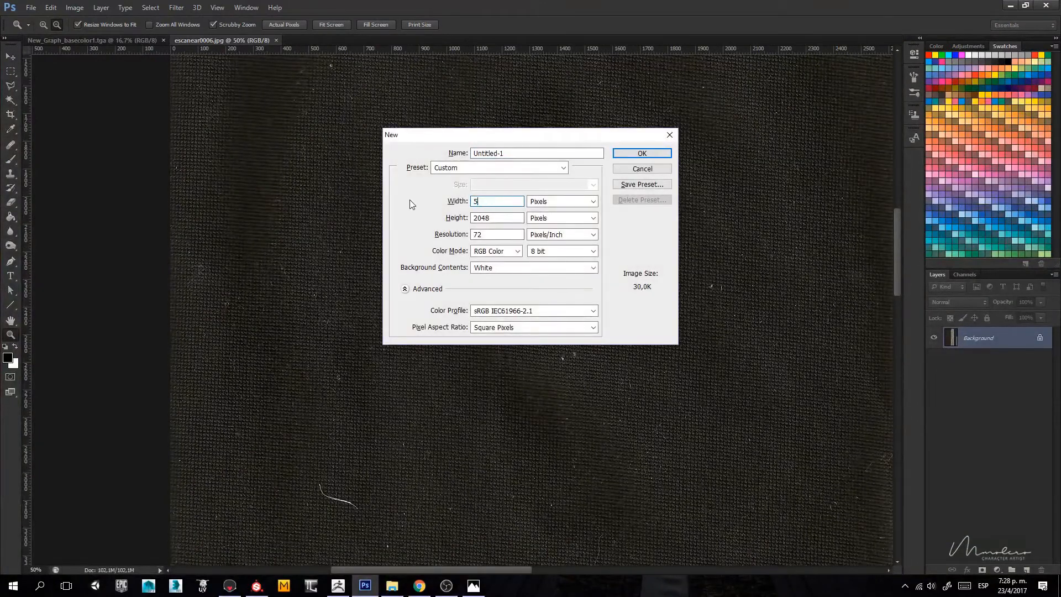
pyautogui.press('Tab')
pyautogui.press('Tab')
pyautogui.write('512')
pyautogui.press('Return')
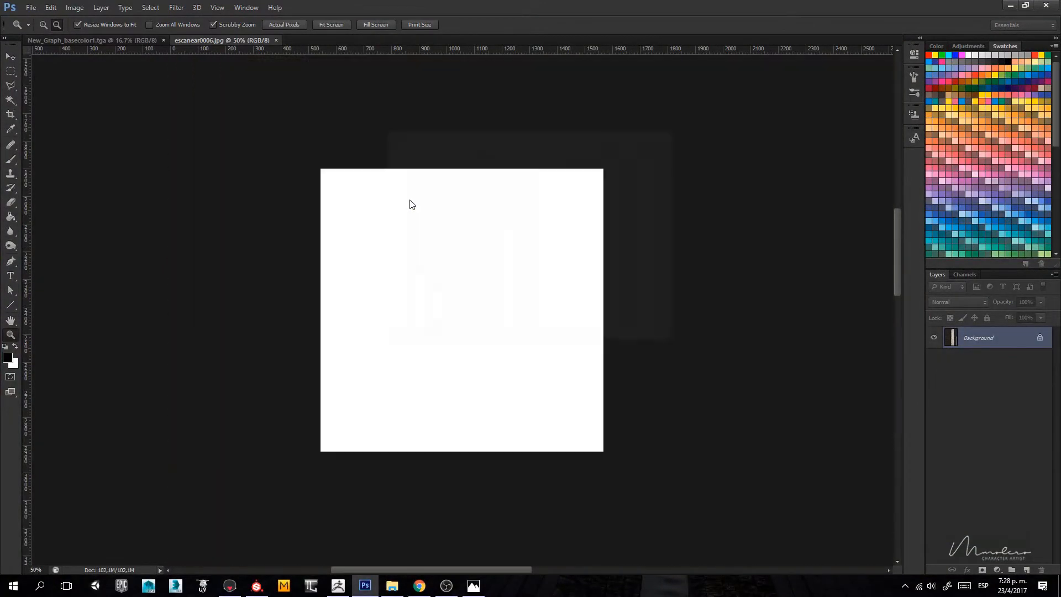
# Step: Fill the new document's background with black and add an empty layer above it
pyautogui.hotkey('alt', 'BackSpace')
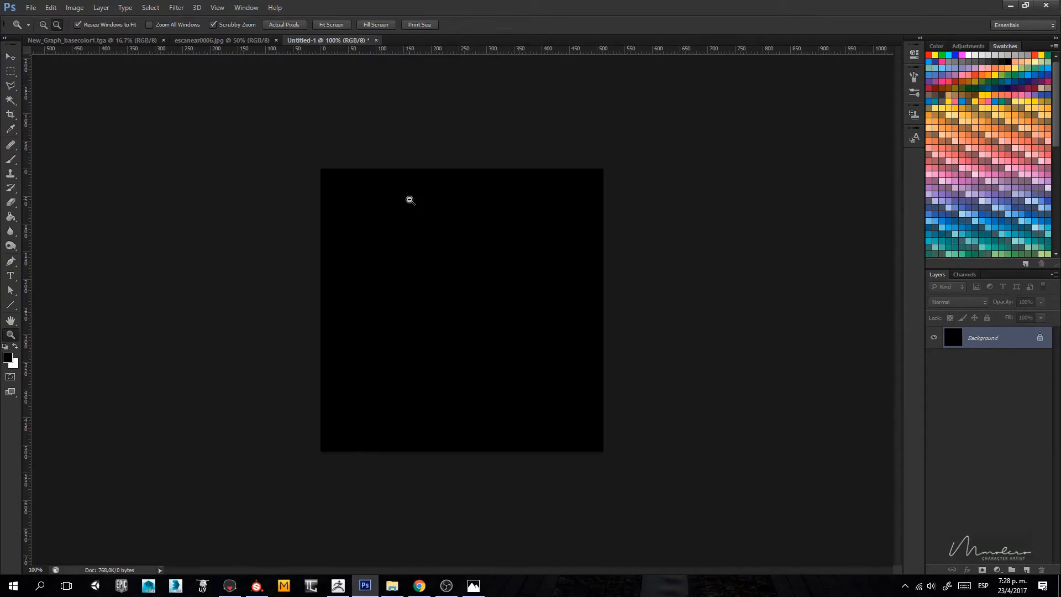
pyautogui.press('p')
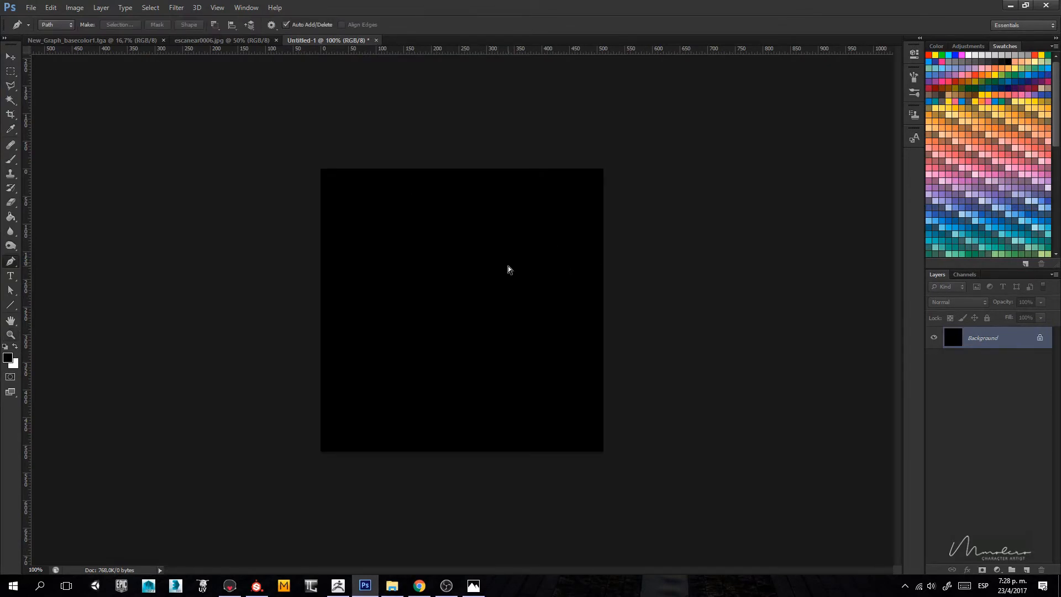
pyautogui.hotkey('ctrl', 'shift', 'n')
pyautogui.press('Return')
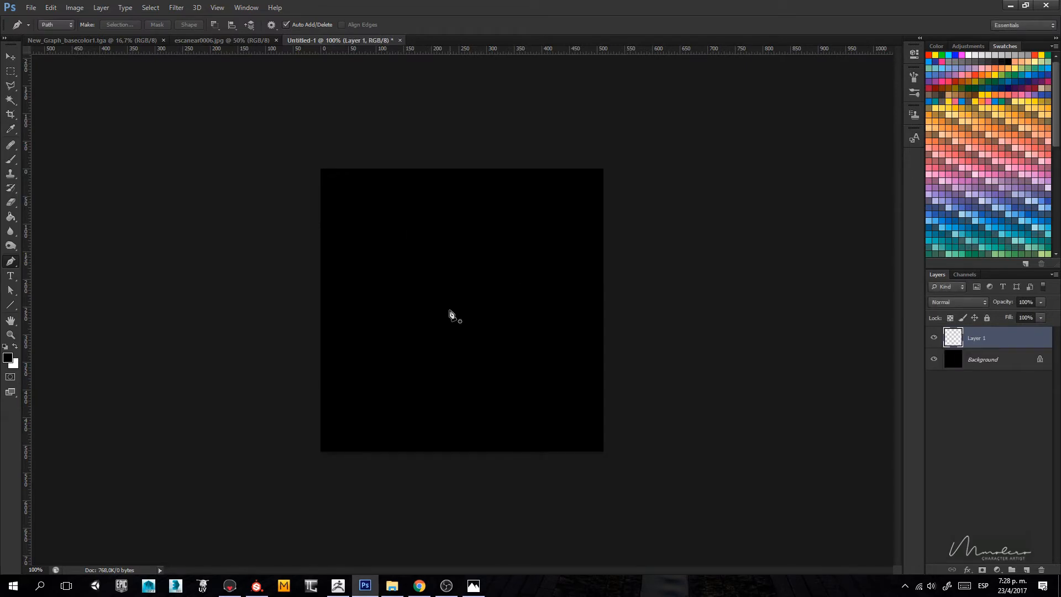
# Step: Draw a three-point curved path with the Pen tool, running from the upper right to the lower middle of the canvas
pyautogui.click(511, 238)
pyautogui.moveTo(439, 299); pyautogui.dragTo(451, 354)
pyautogui.moveTo(476, 400); pyautogui.dragTo(497, 431)
pyautogui.rightClick(510, 293)
pyautogui.press('Escape')
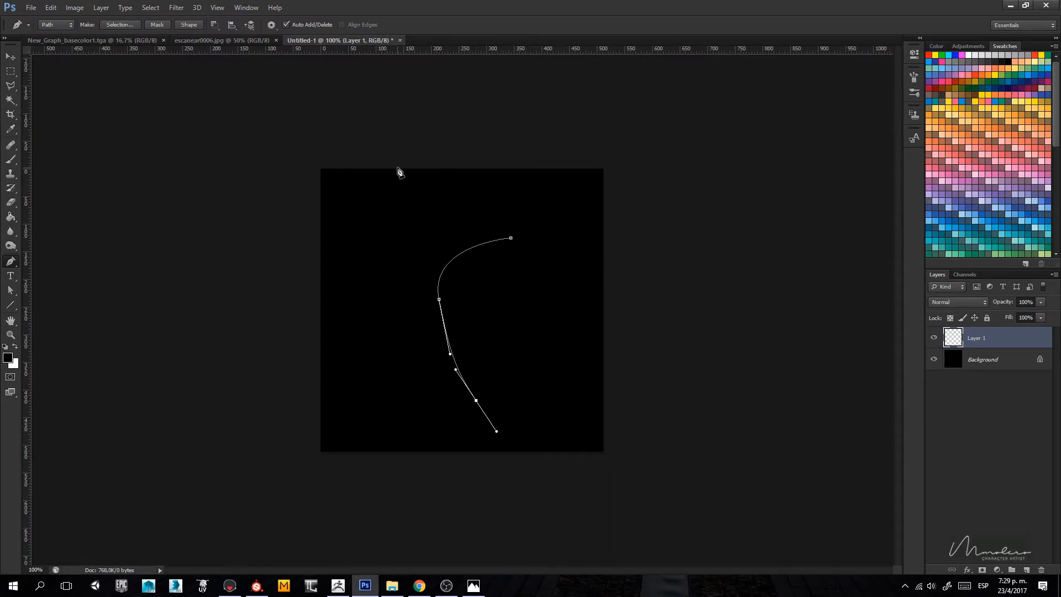
# Step: Choose the soft round brush and reduce its size to 17 px
pyautogui.press('b')
pyautogui.rightClick(425, 236)
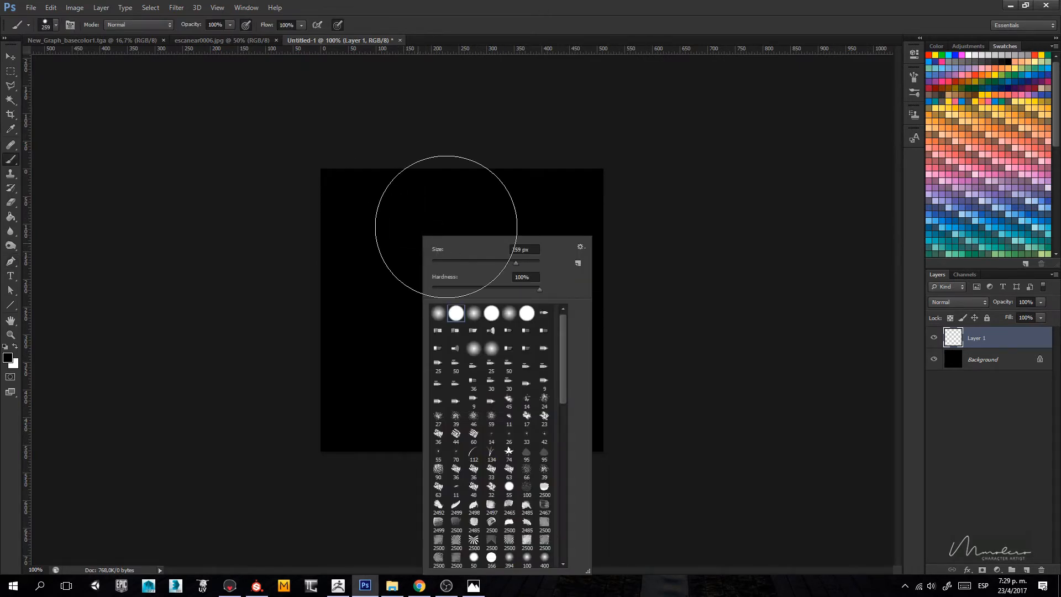
pyautogui.click(438, 312)
pyautogui.moveTo(516, 263); pyautogui.dragTo(445, 265)
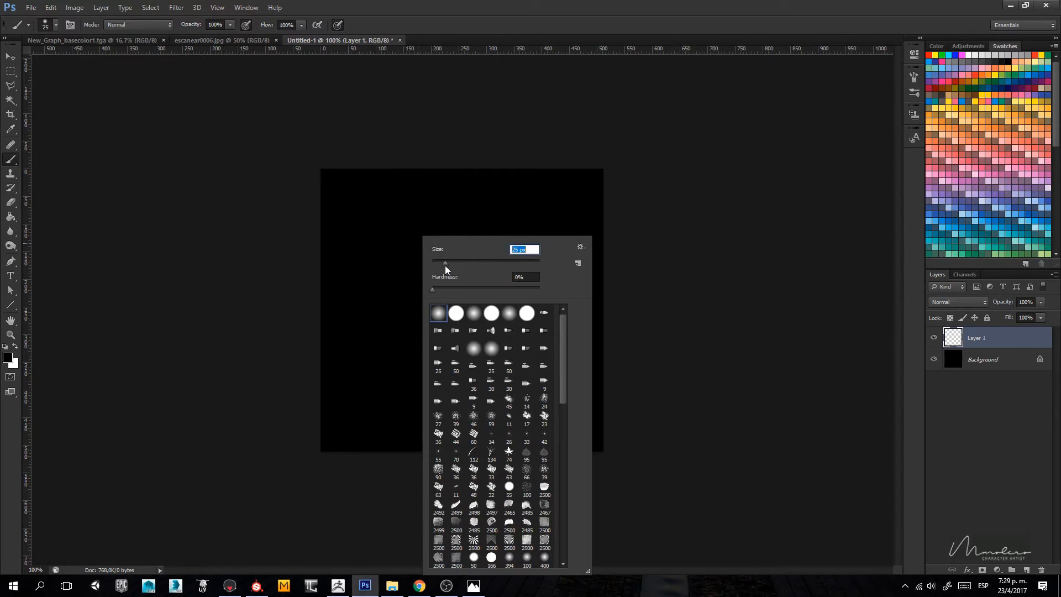
pyautogui.press('Return')
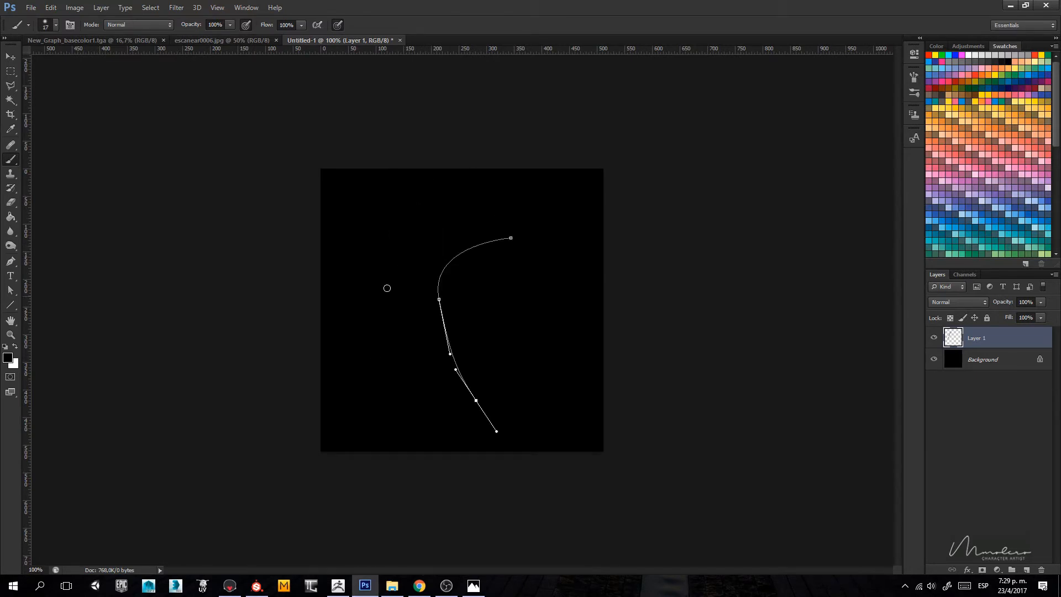
# Step: Make white the painting color and raise the brush hardness to 99%, undoing the test strokes
pyautogui.press('x')
pyautogui.moveTo(420, 205); pyautogui.dragTo(385, 379)
pyautogui.hotkey('ctrl', 'z')
pyautogui.rightClick(387, 284)
pyautogui.moveTo(506, 291); pyautogui.dragTo(508, 290)
pyautogui.press('Return')
pyautogui.moveTo(408, 171); pyautogui.dragTo(367, 280)
pyautogui.hotkey('ctrl', 'z')
# Step: Reduce the hard brush's size in small stages for a thinner thread line, testing with strokes that are undone
pyautogui.rightClick(419, 284)
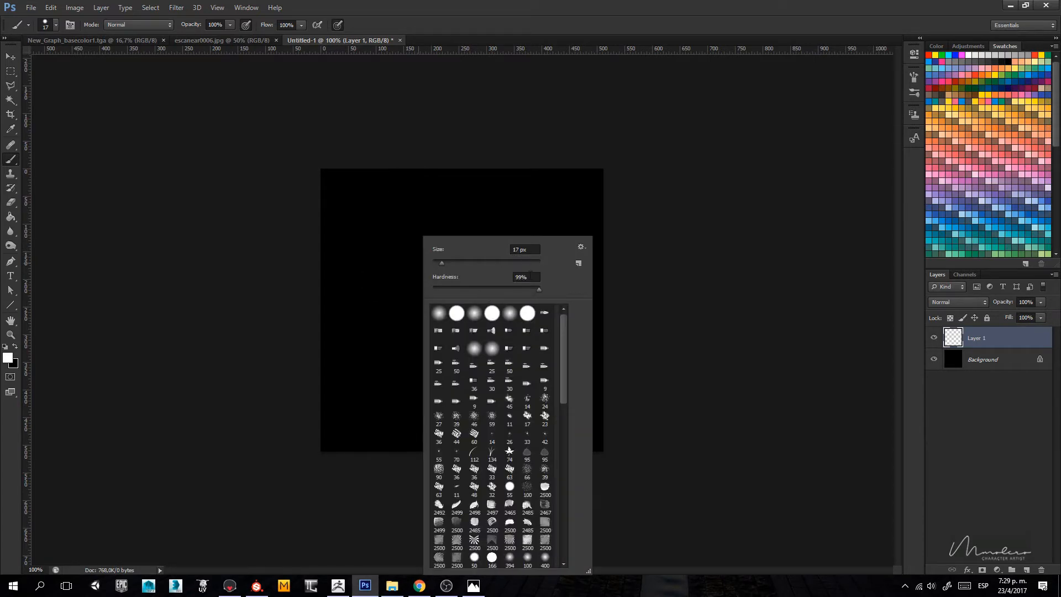
pyautogui.moveTo(442, 264); pyautogui.dragTo(441, 263)
pyautogui.moveTo(409, 219); pyautogui.dragTo(382, 375)
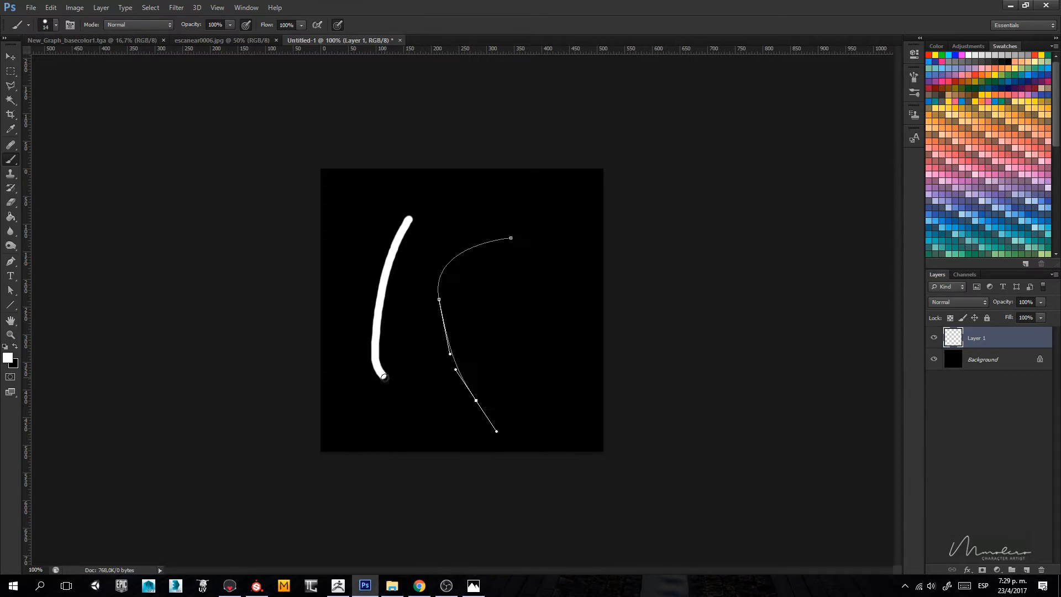
pyautogui.hotkey('ctrl', 'z')
pyautogui.rightClick(437, 260)
pyautogui.moveTo(458, 265); pyautogui.dragTo(455, 264)
pyautogui.moveTo(415, 231); pyautogui.dragTo(396, 413)
pyautogui.hotkey('ctrl', 'z')
pyautogui.rightClick(435, 291)
pyautogui.moveTo(455, 264); pyautogui.dragTo(453, 265)
pyautogui.press('Return')
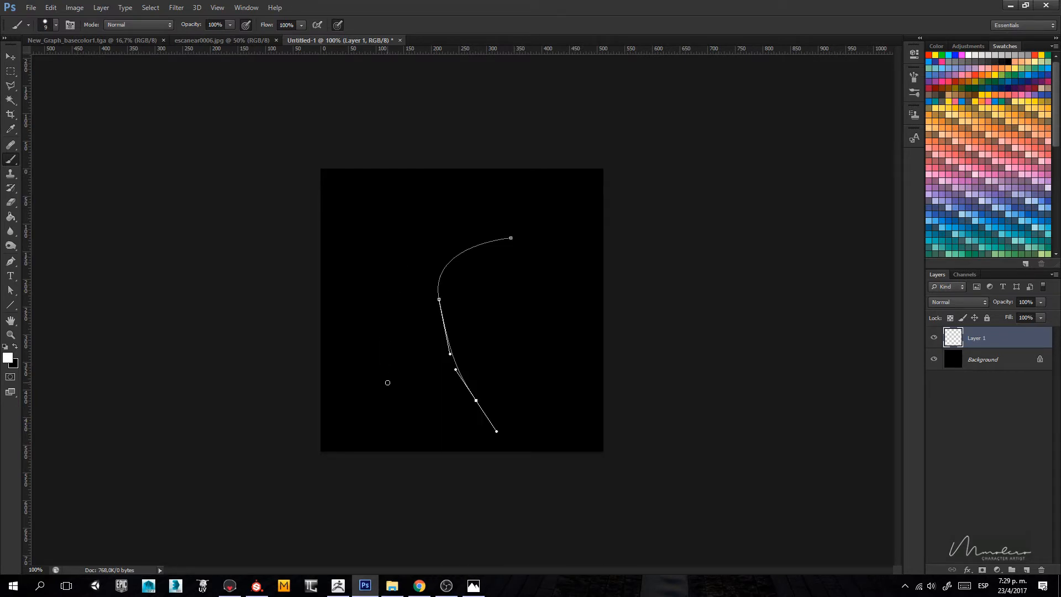
# Step: Try stroking the three-point curved path with the brush, without simulated pressure
pyautogui.press('p')
pyautogui.rightClick(382, 311)
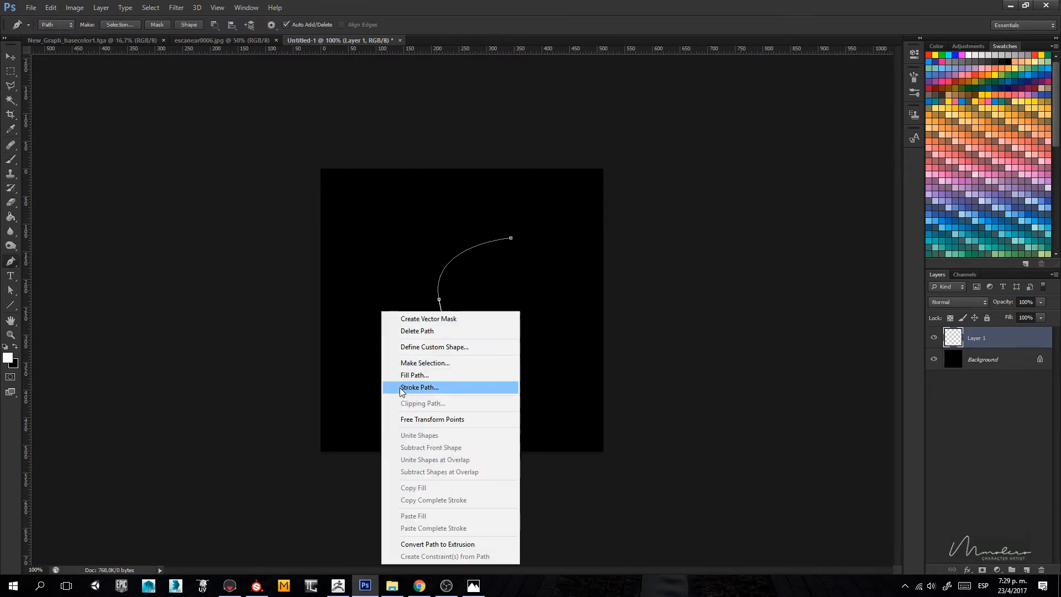
pyautogui.click(430, 386)
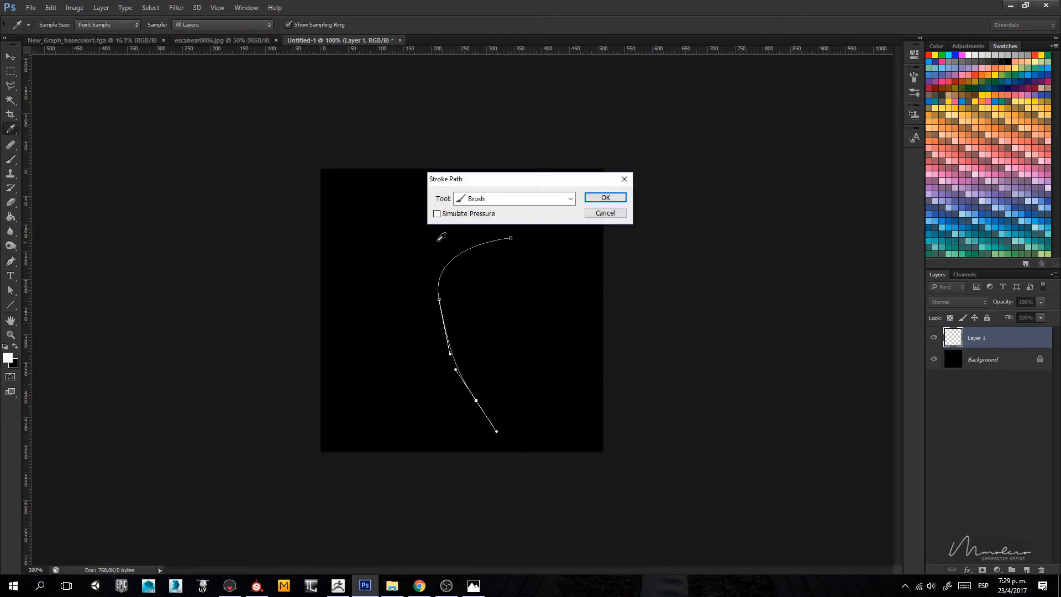
pyautogui.click(591, 198)
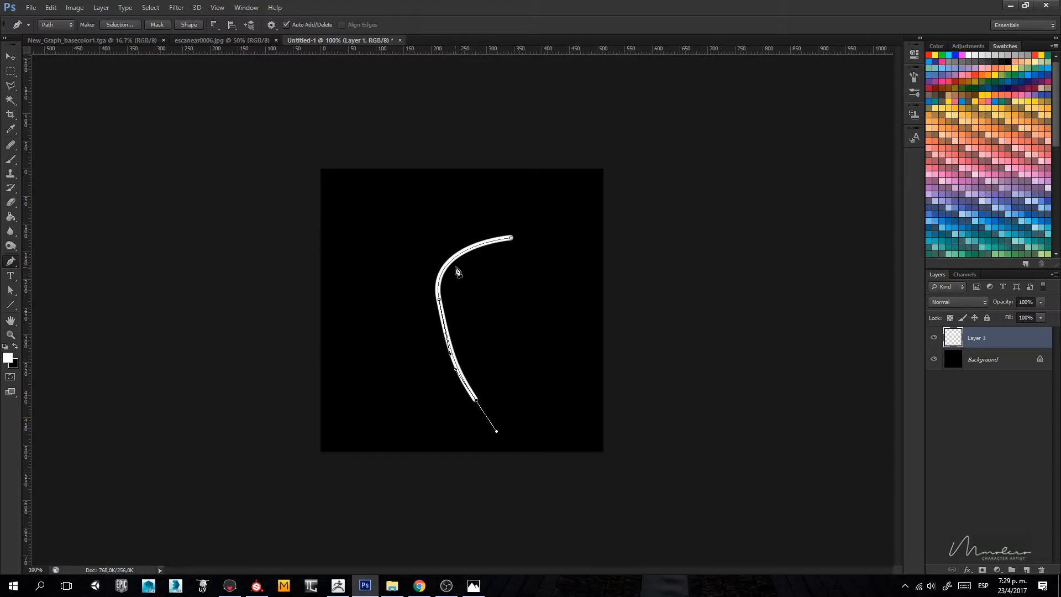
pyautogui.hotkey('ctrl', 'z')
# Step: Extend the path with a curved point near the canvas's lower edge and stroke it with the brush
pyautogui.moveTo(534, 439); pyautogui.dragTo(539, 445)
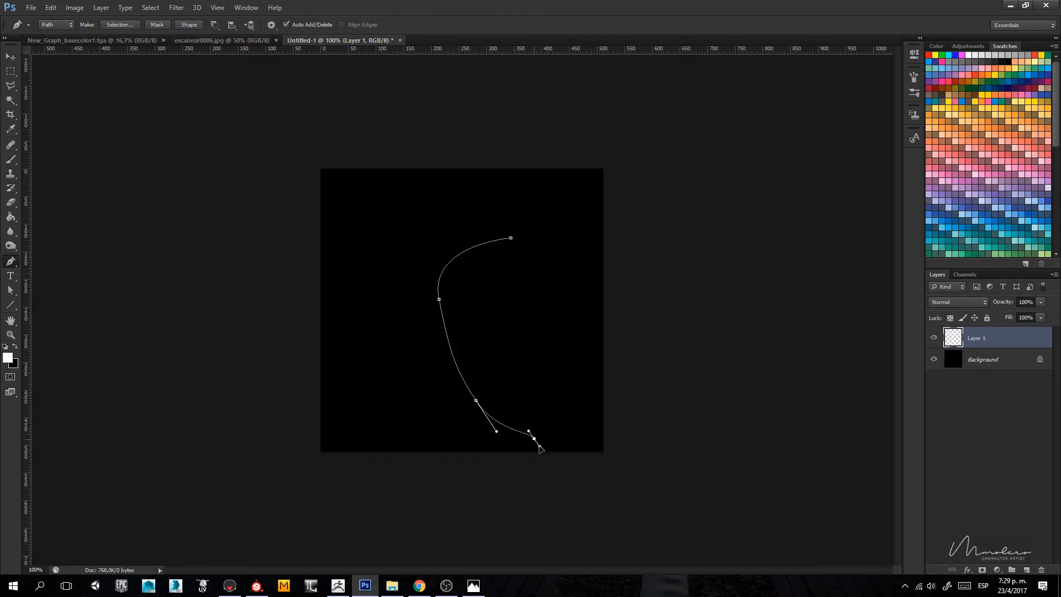
pyautogui.rightClick(544, 339)
pyautogui.click(592, 159)
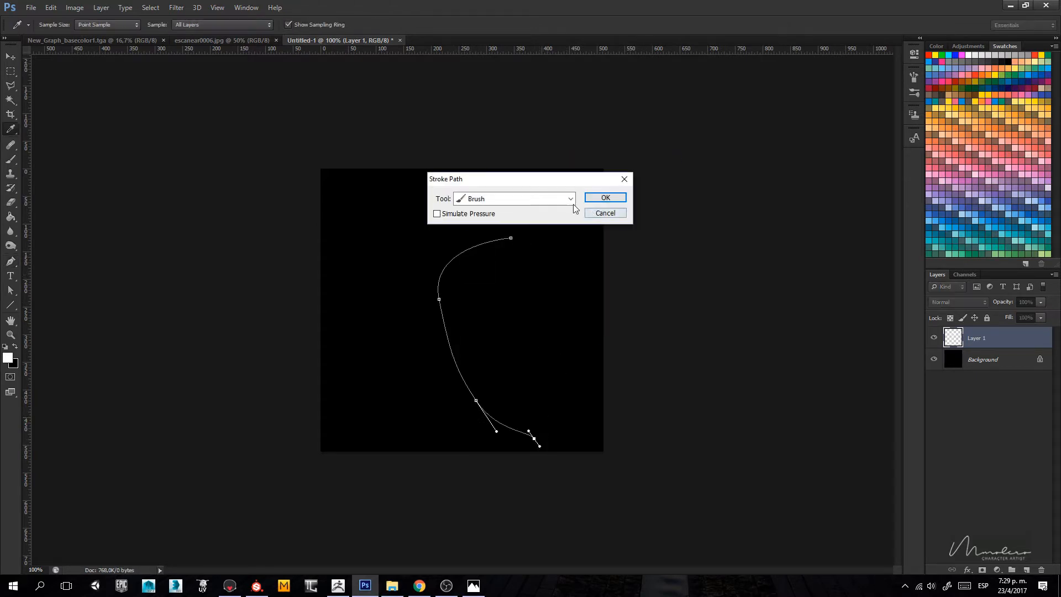
pyautogui.click(597, 197)
# Step: Delete the path and move the white line slightly up and to the left on the canvas
pyautogui.rightClick(374, 250)
pyautogui.click(409, 270)
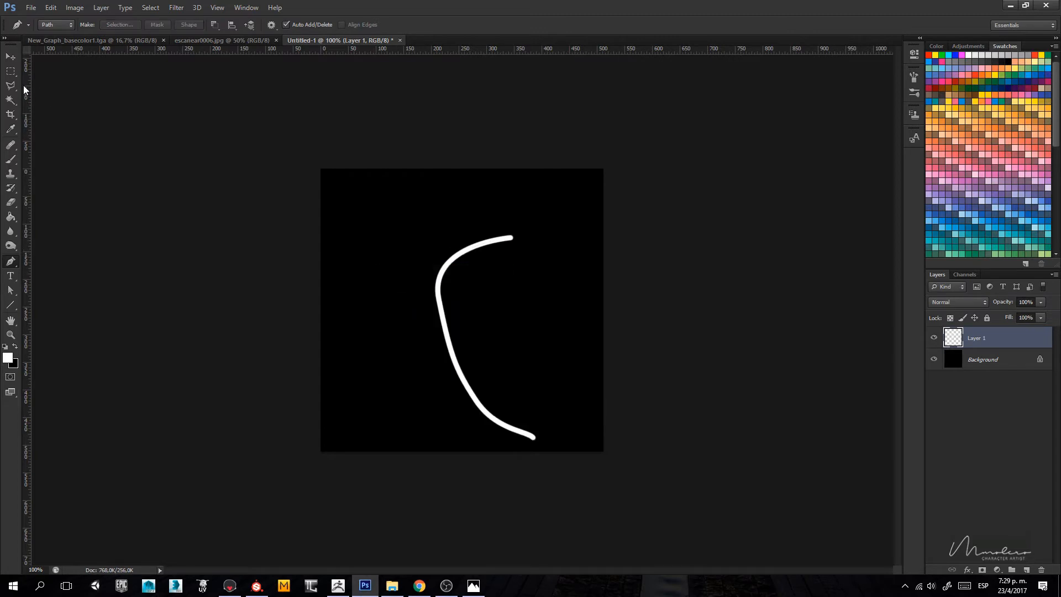
pyautogui.click(11, 56)
pyautogui.moveTo(464, 300); pyautogui.dragTo(433, 275)
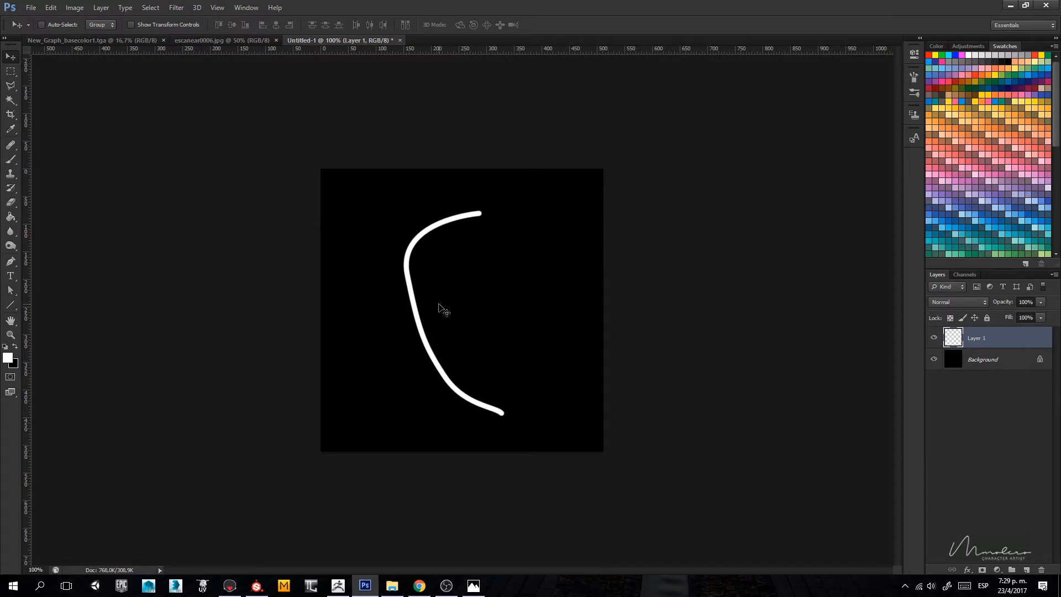
# Step: Capture the list of Distort filters, mark the Ripple, ZigZag and Shear entries, and discard the capture
pyautogui.click(177, 7)
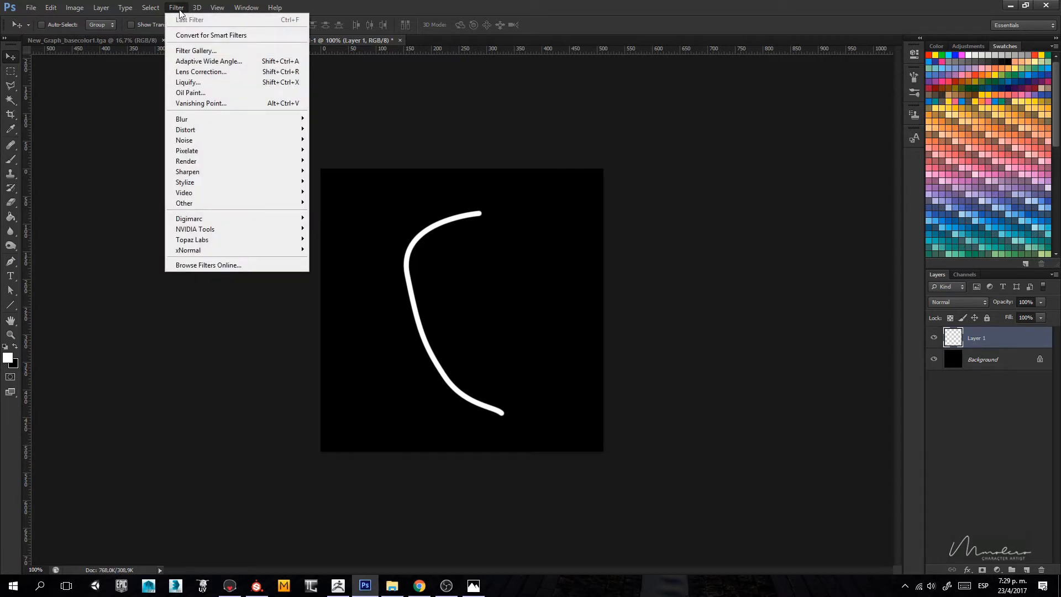
pyautogui.moveTo(196, 132)
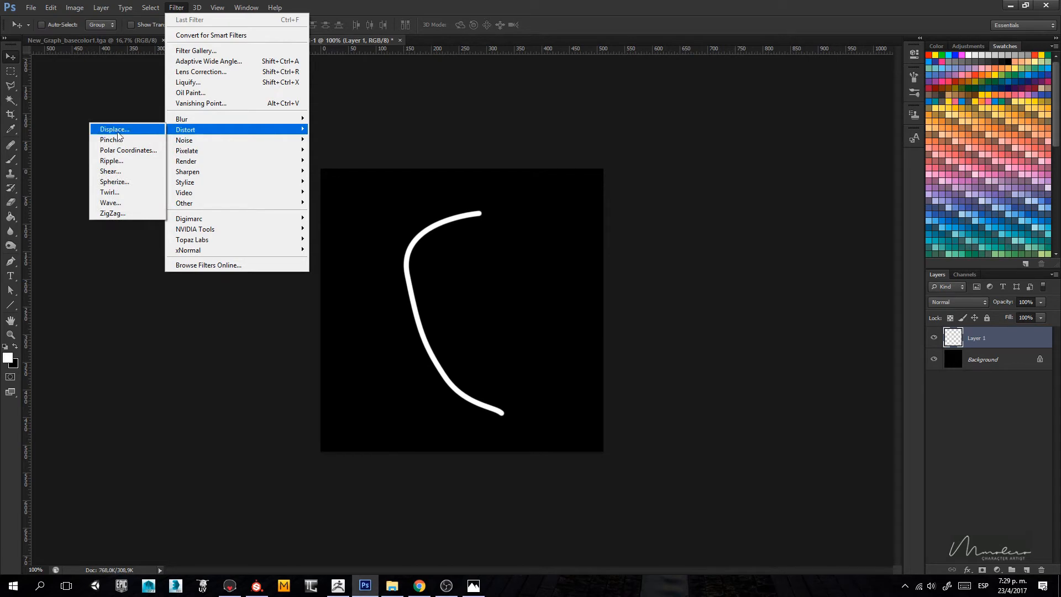
pyautogui.press('Print')
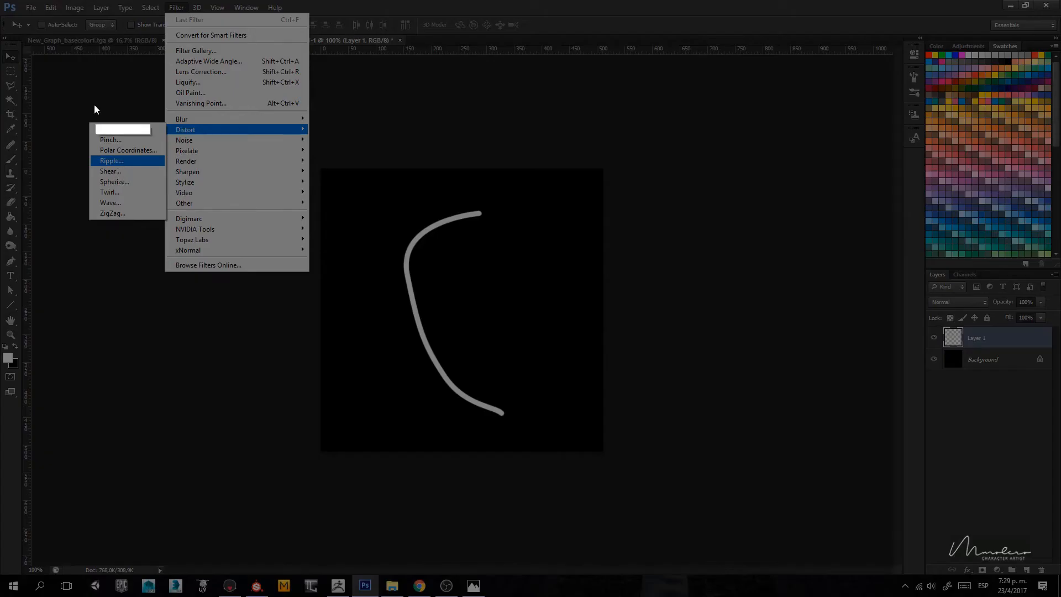
pyautogui.moveTo(60, 95); pyautogui.dragTo(178, 242)
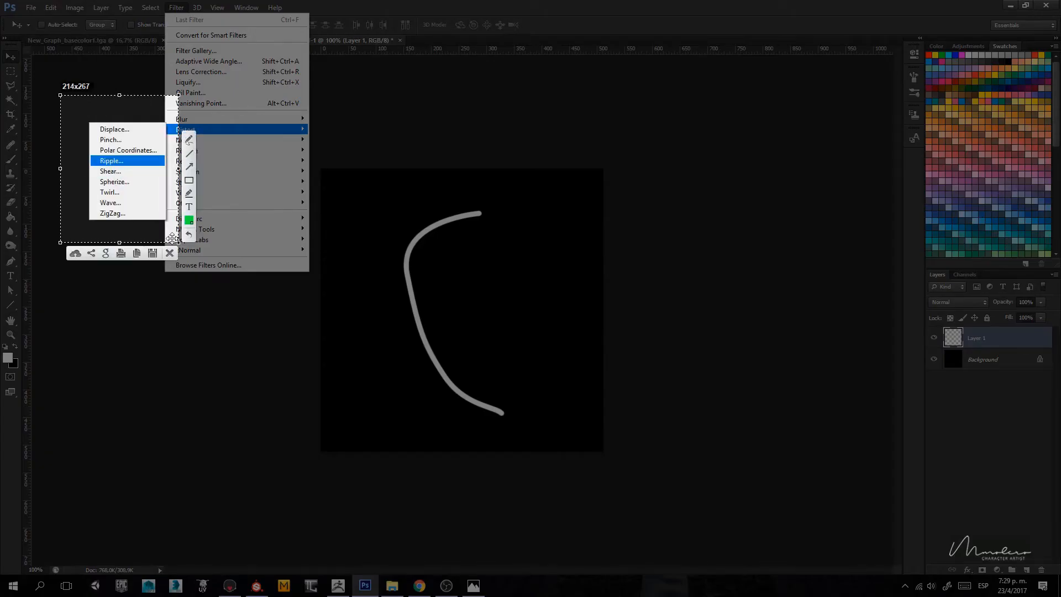
pyautogui.moveTo(65, 161); pyautogui.dragTo(88, 160)
pyautogui.moveTo(67, 212); pyautogui.dragTo(90, 212)
pyautogui.moveTo(68, 168); pyautogui.dragTo(91, 170)
pyautogui.click(168, 253)
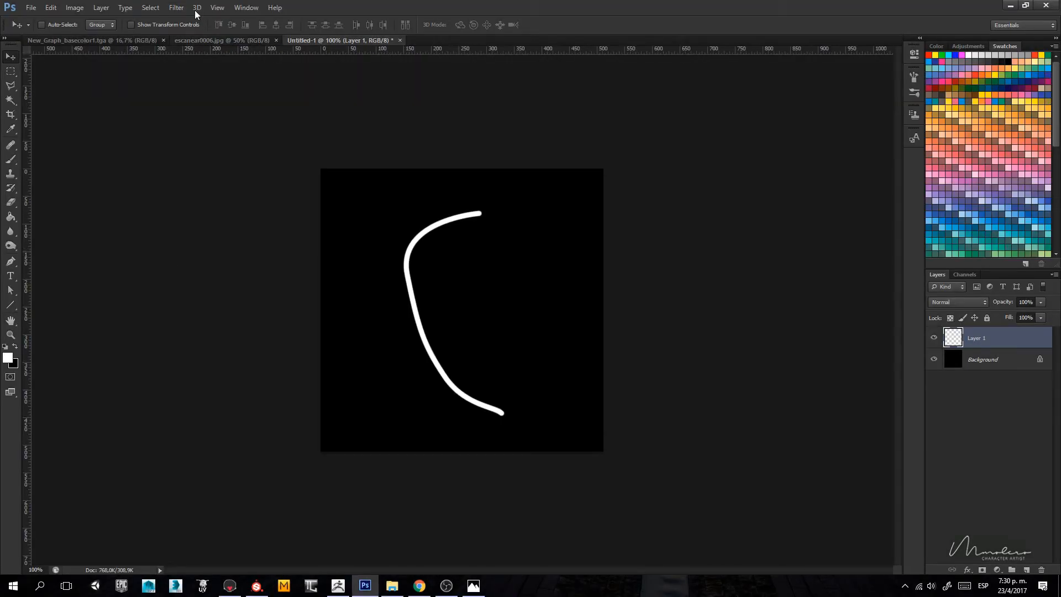
# Step: Apply a Medium-size Ripple distortion with a lowered amount to the white line and inspect its edges
pyautogui.click(177, 7)
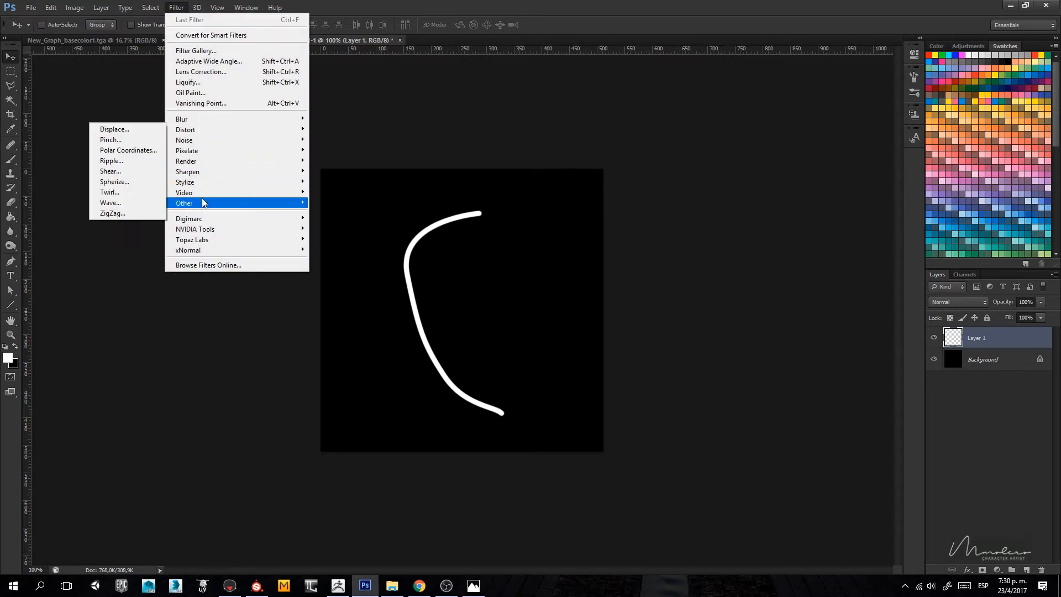
pyautogui.moveTo(204, 133)
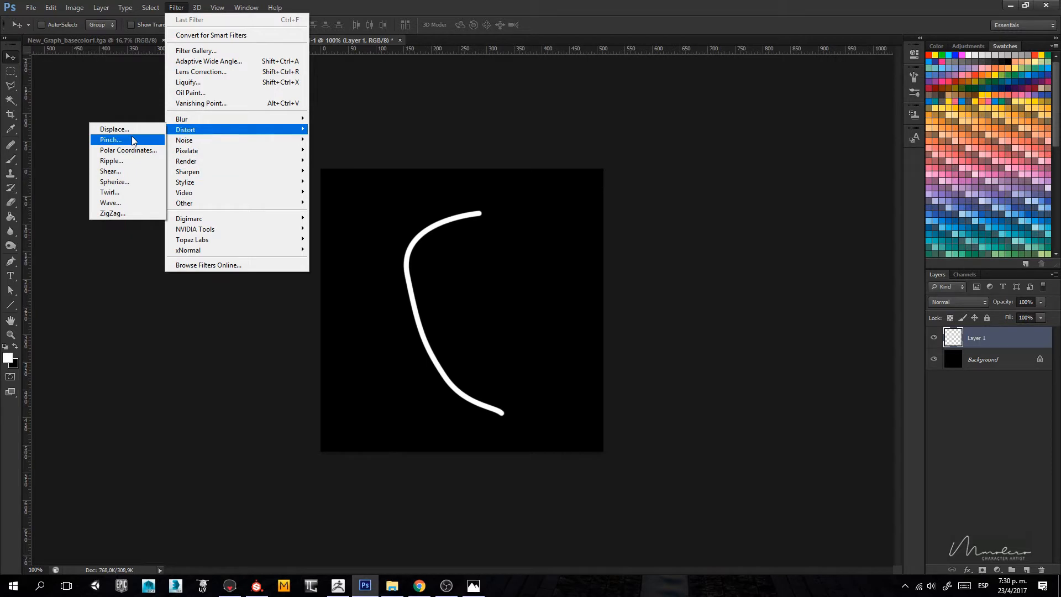
pyautogui.click(112, 160)
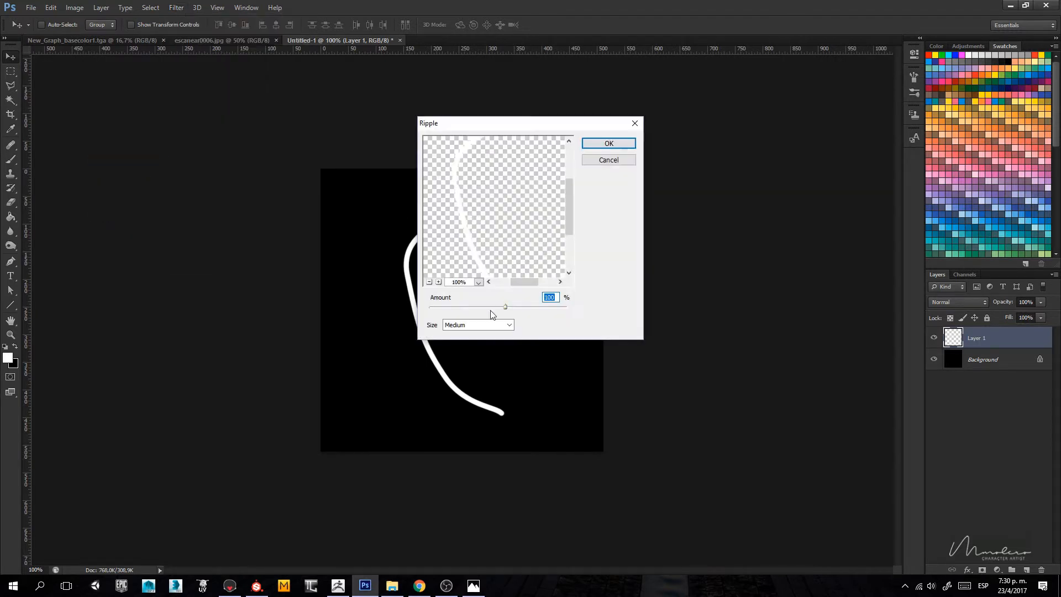
pyautogui.moveTo(505, 306)
pyautogui.mouseDown()
pyautogui.moveTo(467, 308)
pyautogui.moveTo(487, 307)
pyautogui.mouseUp()
pyautogui.click(609, 145)
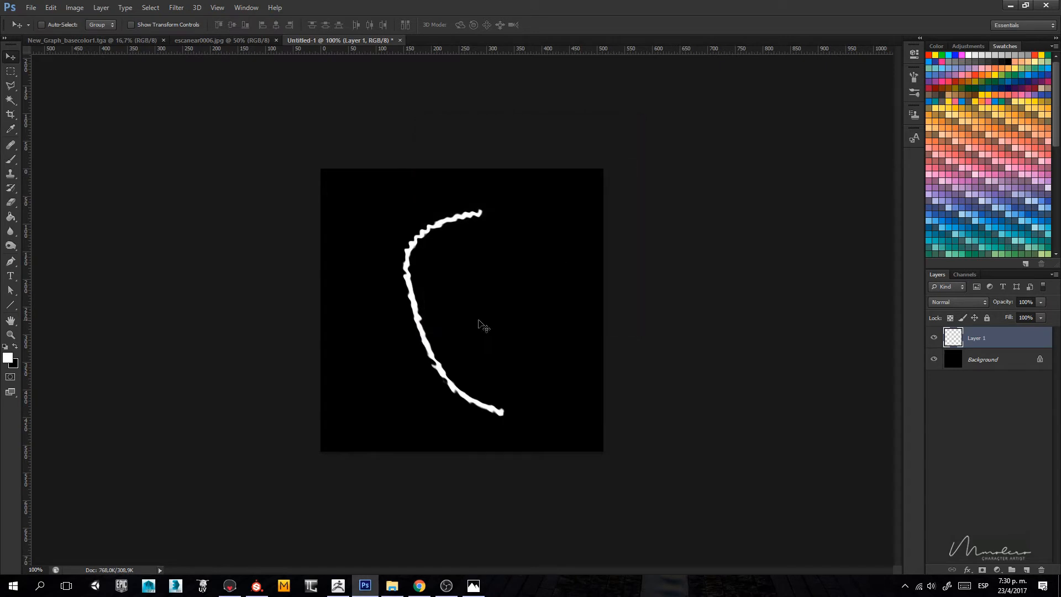
pyautogui.press('z')
pyautogui.keyDown('alt'); pyautogui.scroll(3, 435, 283); pyautogui.keyUp('alt')
pyautogui.keyDown('alt'); pyautogui.scroll(-3, 435, 282); pyautogui.keyUp('alt')
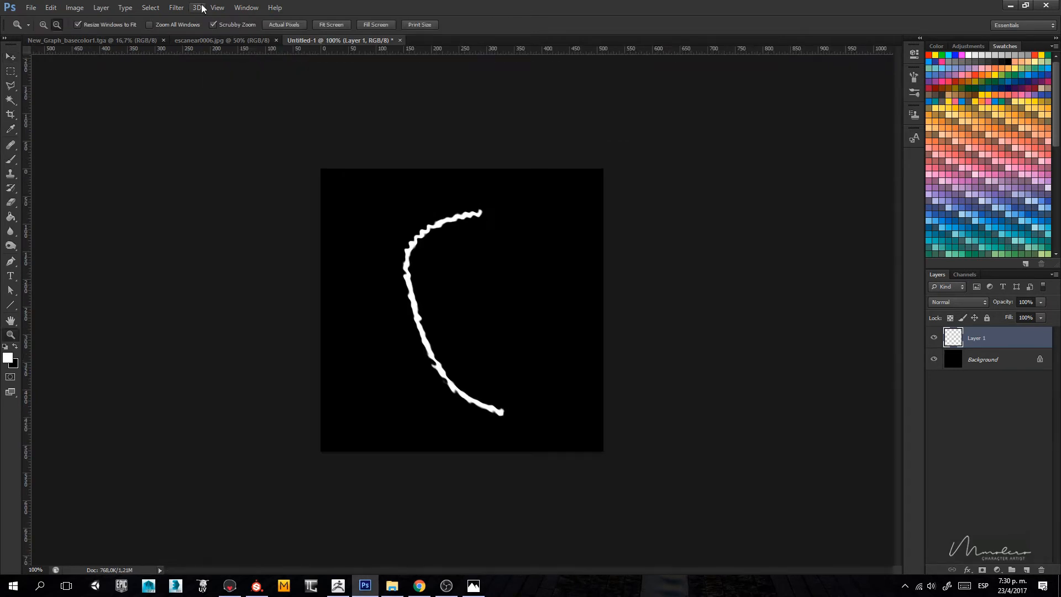
# Step: Apply a ZigZag distortion to the line with amount -13, adjusted ridges and the Pond Ripples style
pyautogui.click(177, 9)
pyautogui.click(188, 7)
pyautogui.click(189, 7)
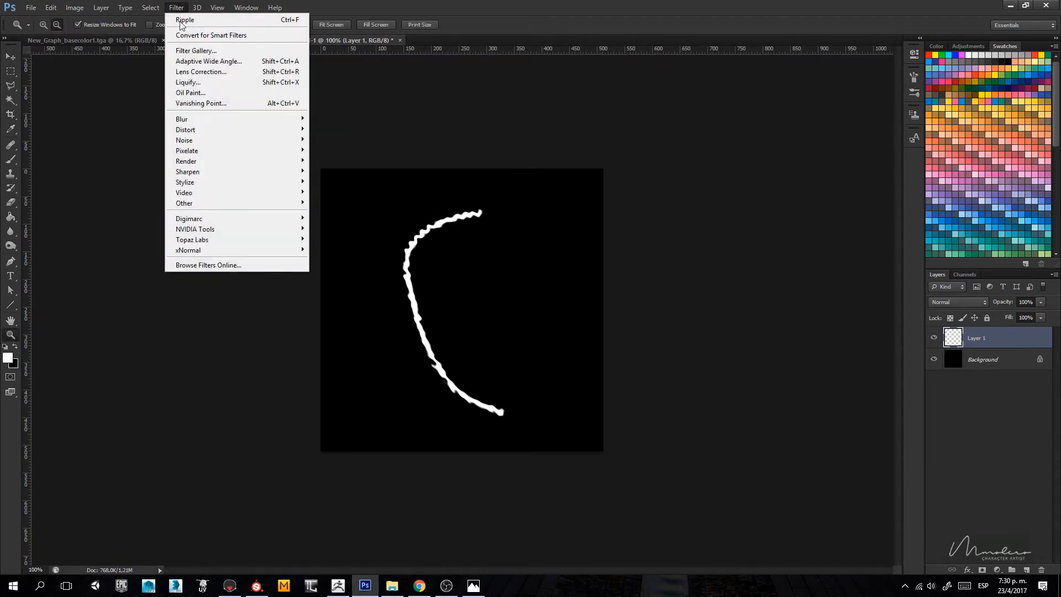
pyautogui.moveTo(176, 131)
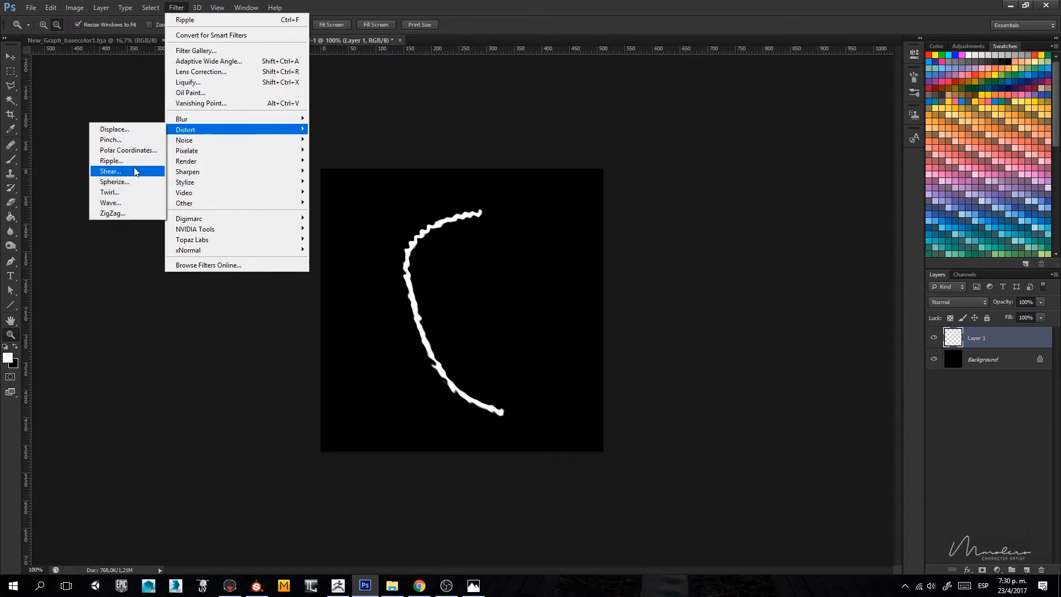
pyautogui.click(121, 213)
pyautogui.moveTo(491, 227); pyautogui.dragTo(468, 329)
pyautogui.click(422, 272)
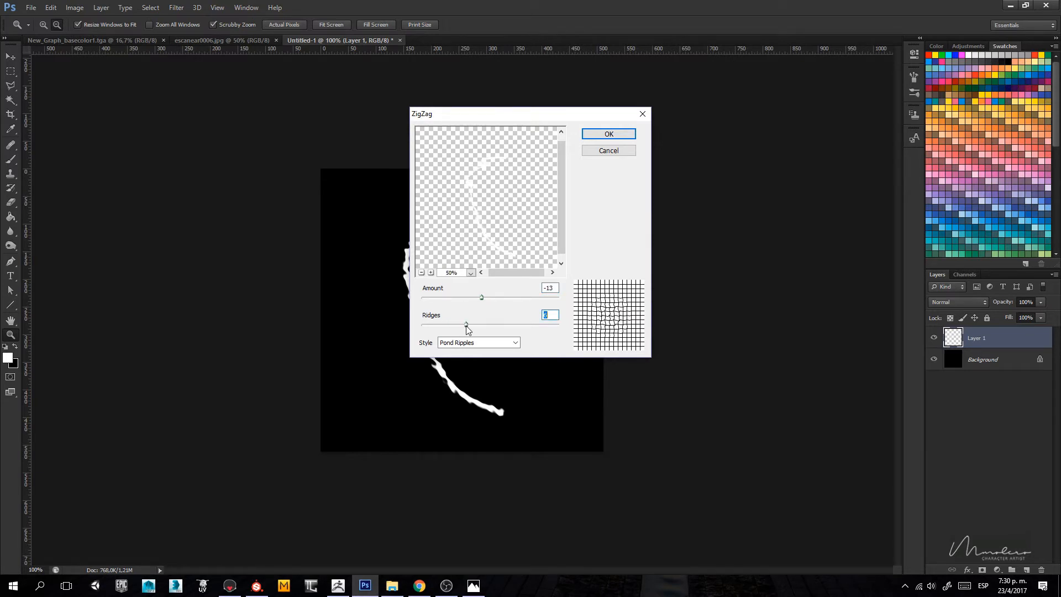
pyautogui.click(618, 135)
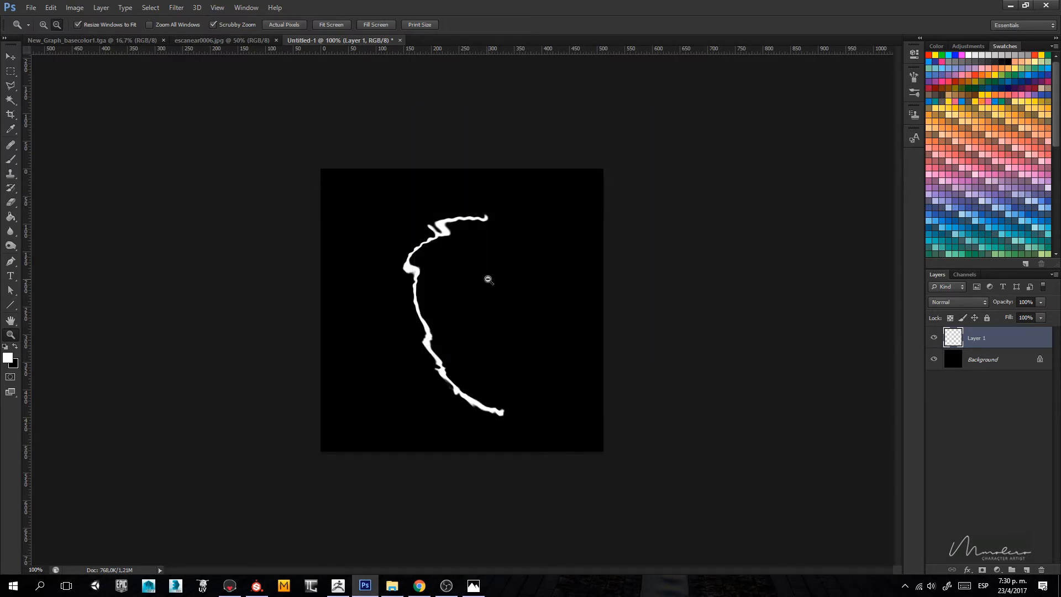
pyautogui.click(472, 288)
pyautogui.keyDown('alt'); pyautogui.click(372, 305); pyautogui.keyUp('alt')
# Step: Open the pelusa1 and pelusa2 images from the Paso 1 - Creación folder in Photoshop and view the pelusa2 thread
pyautogui.click(1010, 5)
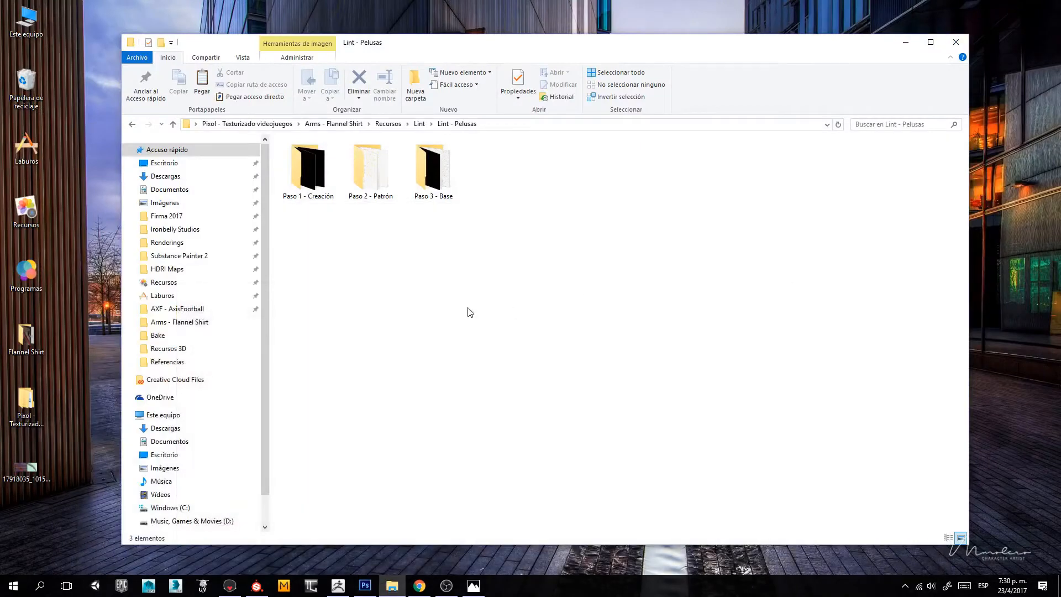
pyautogui.doubleClick(308, 169)
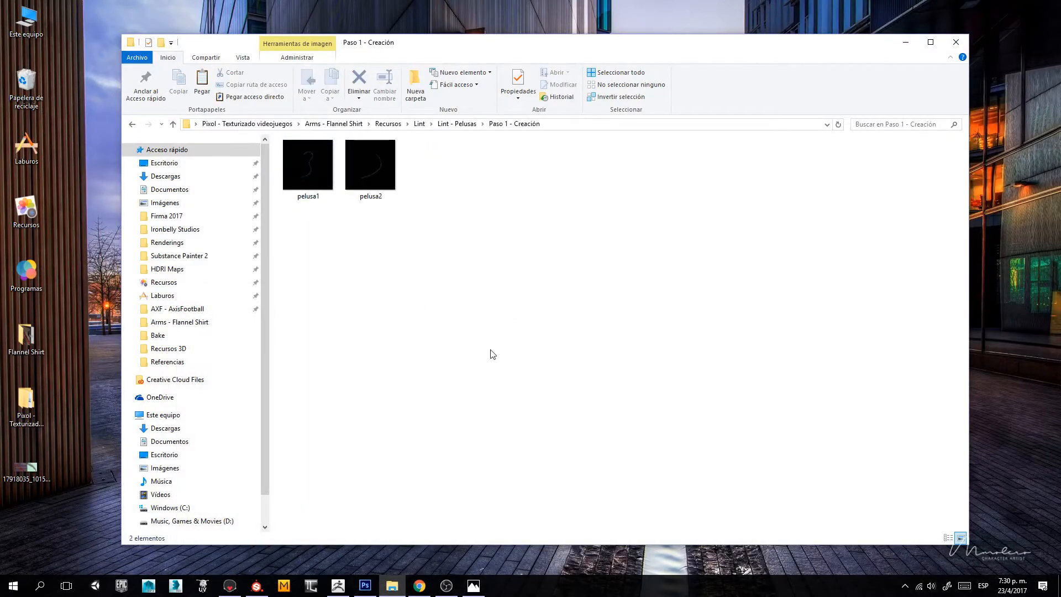
pyautogui.click(326, 170)
pyautogui.keyDown('ctrl'); pyautogui.click(378, 162); pyautogui.keyUp('ctrl')
pyautogui.moveTo(378, 163); pyautogui.dragTo(431, 283)
pyautogui.click(442, 312)
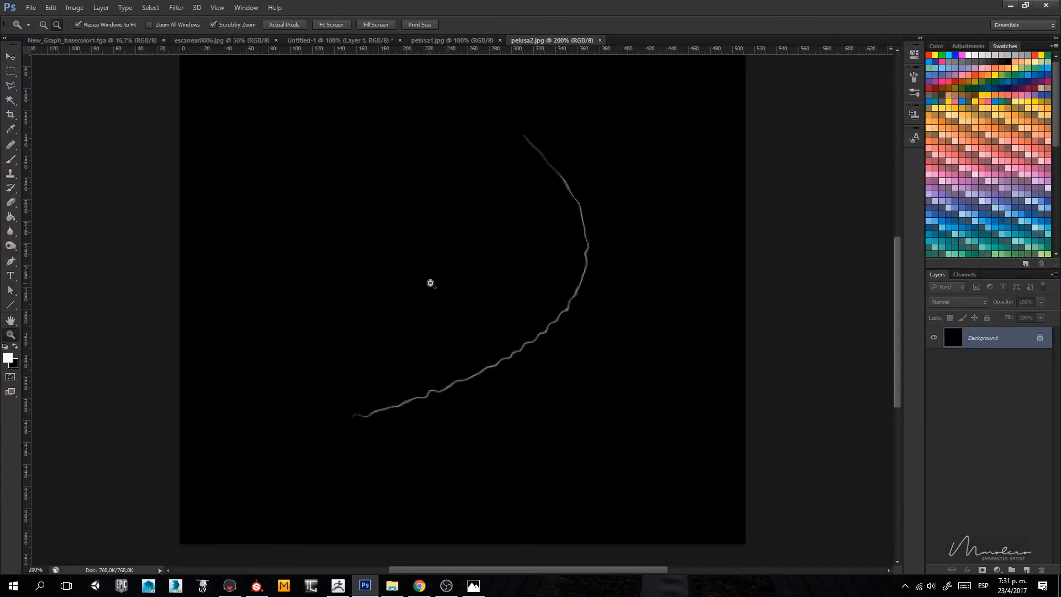
pyautogui.moveTo(488, 205); pyautogui.dragTo(473, 254)
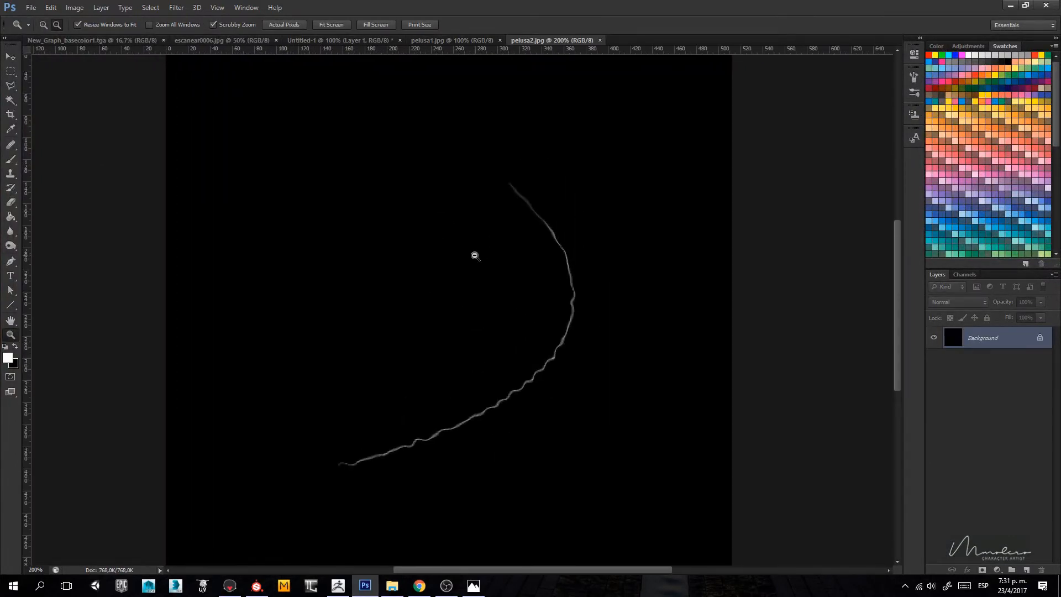
# Step: Compare the pelusa1 and pelusa2 threads, enlarging pelusa1 to 200% and viewing pelusa2 at 100%
pyautogui.click(452, 41)
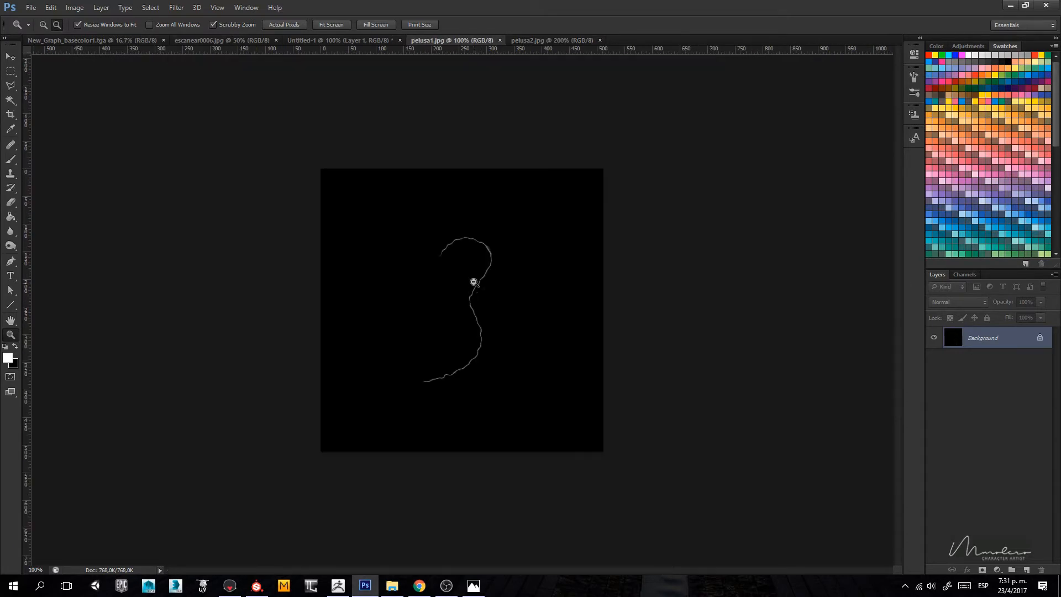
pyautogui.click(473, 280)
pyautogui.click(545, 41)
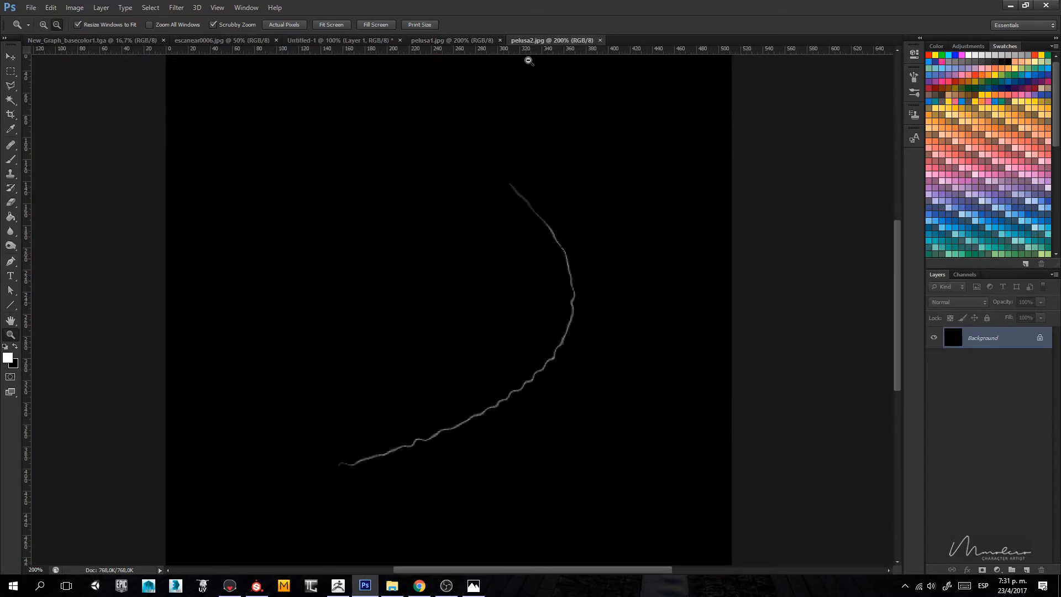
pyautogui.keyDown('alt'); pyautogui.click(459, 312); pyautogui.keyUp('alt')
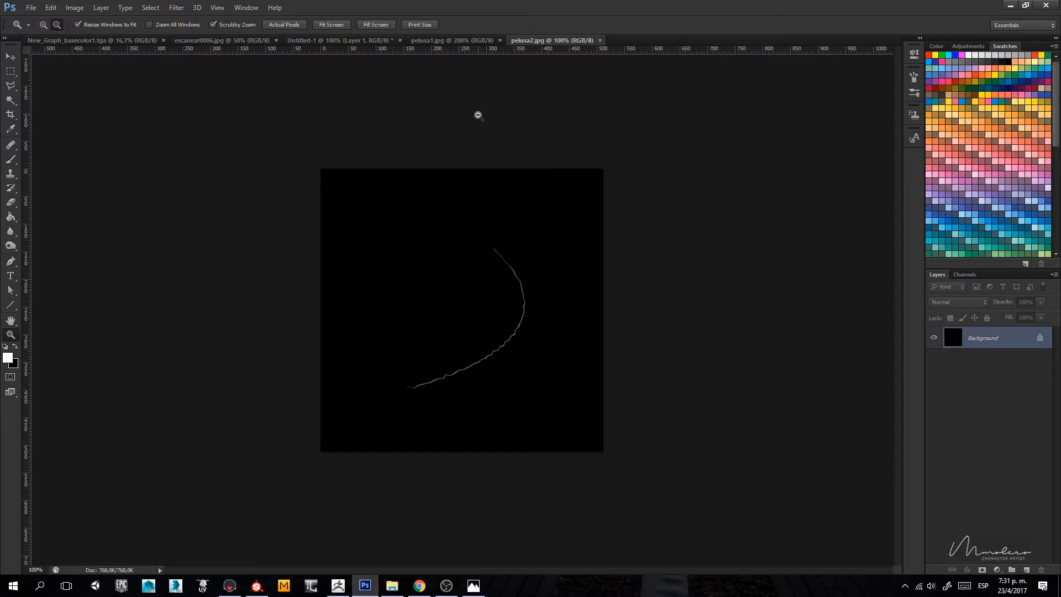
# Step: Select the entire pelusa2 canvas and create a new white RGB document of 1024 by 1024 pixels
pyautogui.hotkey('ctrl', 'a')
pyautogui.hotkey('ctrl', 'n')
pyautogui.press('Tab')
pyautogui.press('Tab')
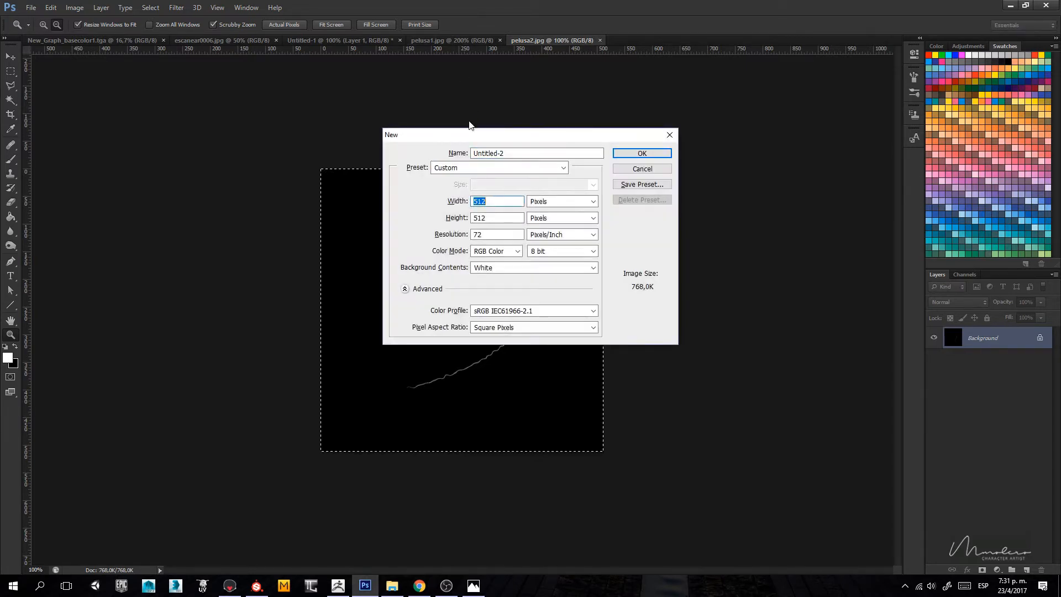
pyautogui.write('1024')
pyautogui.press('Tab')
pyautogui.write('1024')
pyautogui.press('Return')
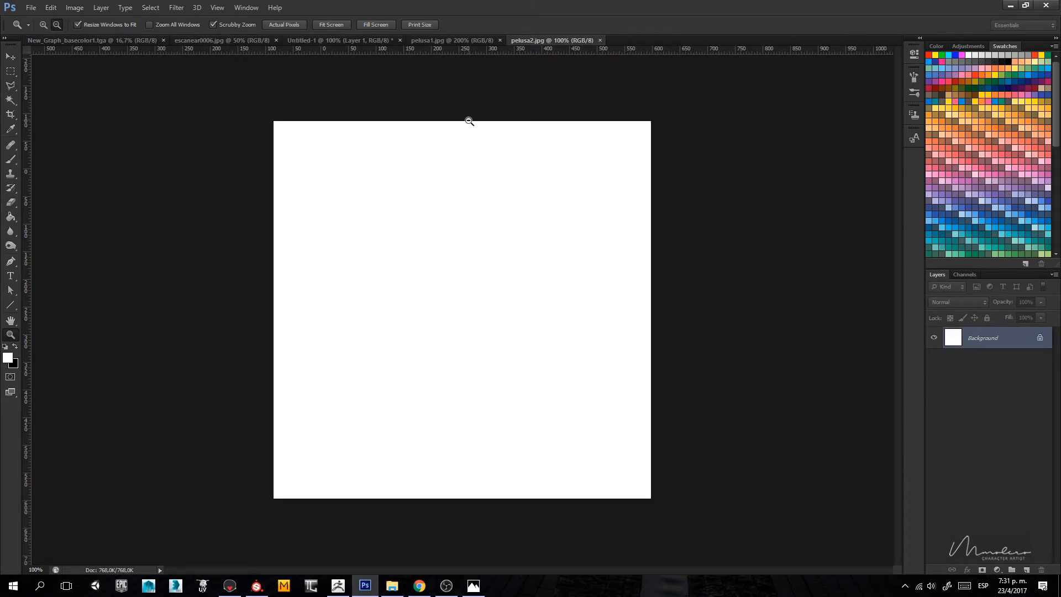
# Step: Activate the Brush tool and open the brush presets over the blank canvas
pyautogui.press('b')
pyautogui.rightClick(456, 237)
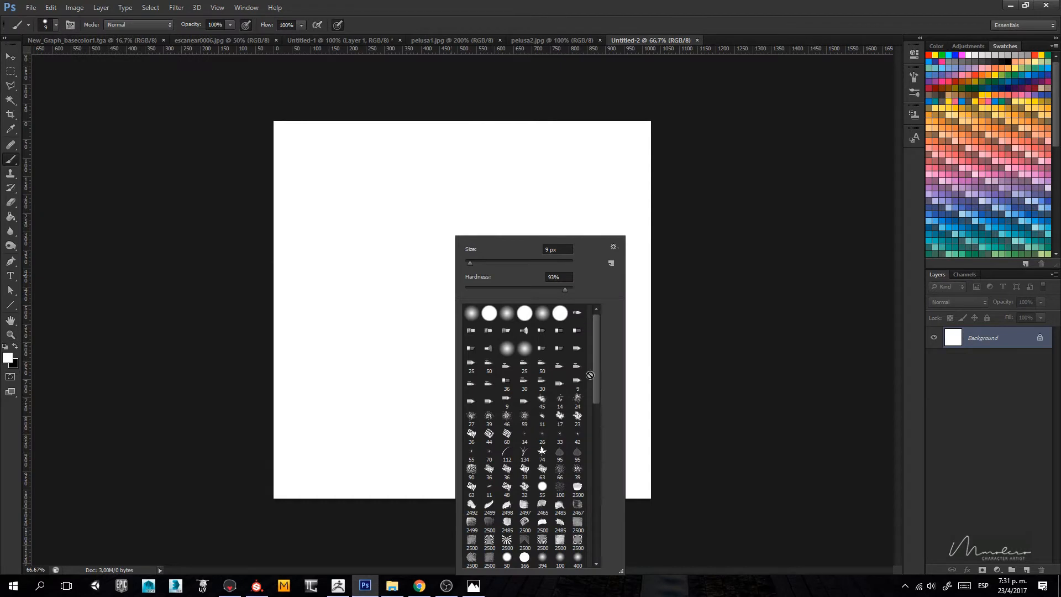
# Step: Select the 259 px strand brush from the presets and stamp several black strands across the blank white canvas
pyautogui.moveTo(595, 377); pyautogui.dragTo(604, 540)
pyautogui.click(560, 516)
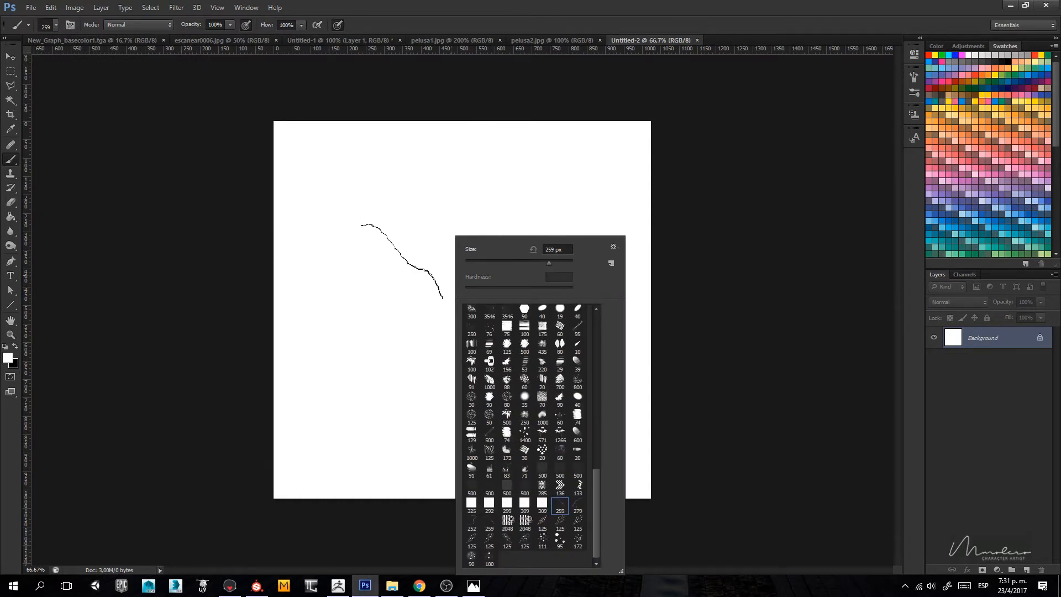
pyautogui.press('Return')
pyautogui.press('x')
pyautogui.click(402, 264)
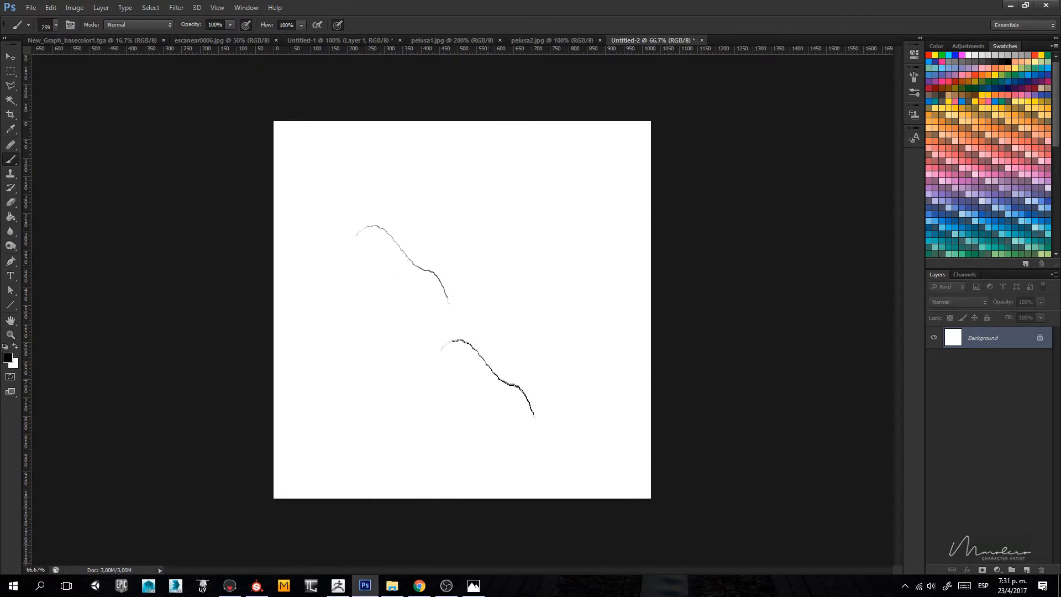
pyautogui.click(488, 379)
pyautogui.click(362, 400)
pyautogui.click(504, 237)
pyautogui.click(566, 391)
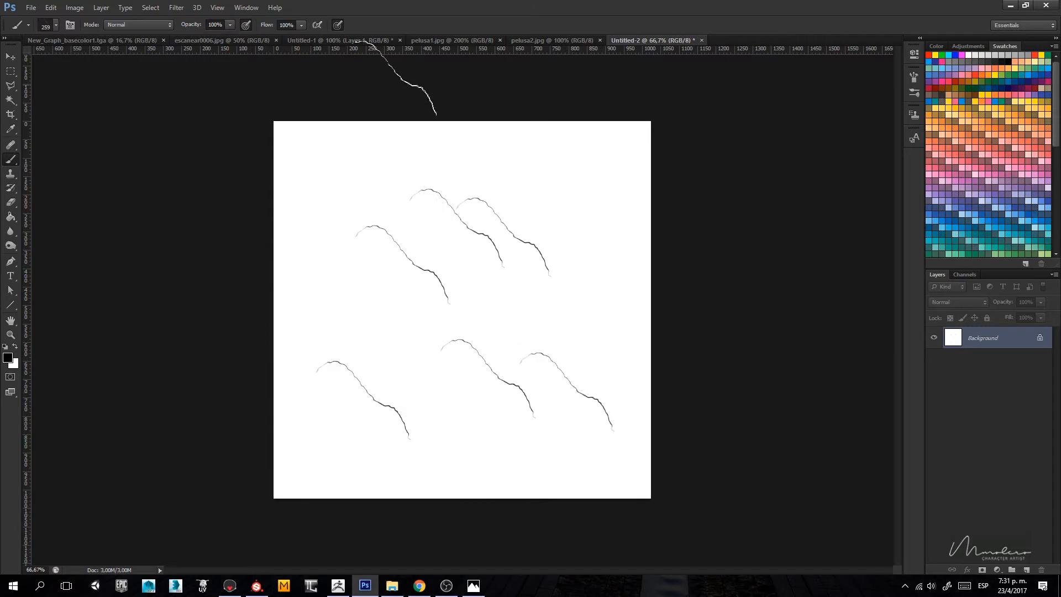
# Step: Define a brush preset named Test01 from the white strand on black in the Untitled-1 document
pyautogui.click(538, 40)
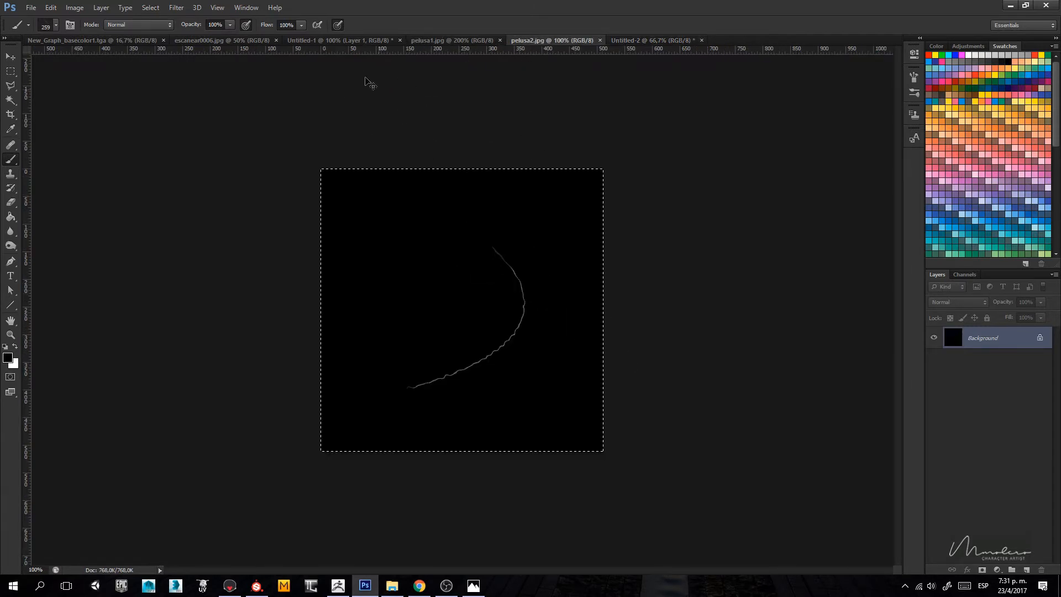
pyautogui.click(361, 40)
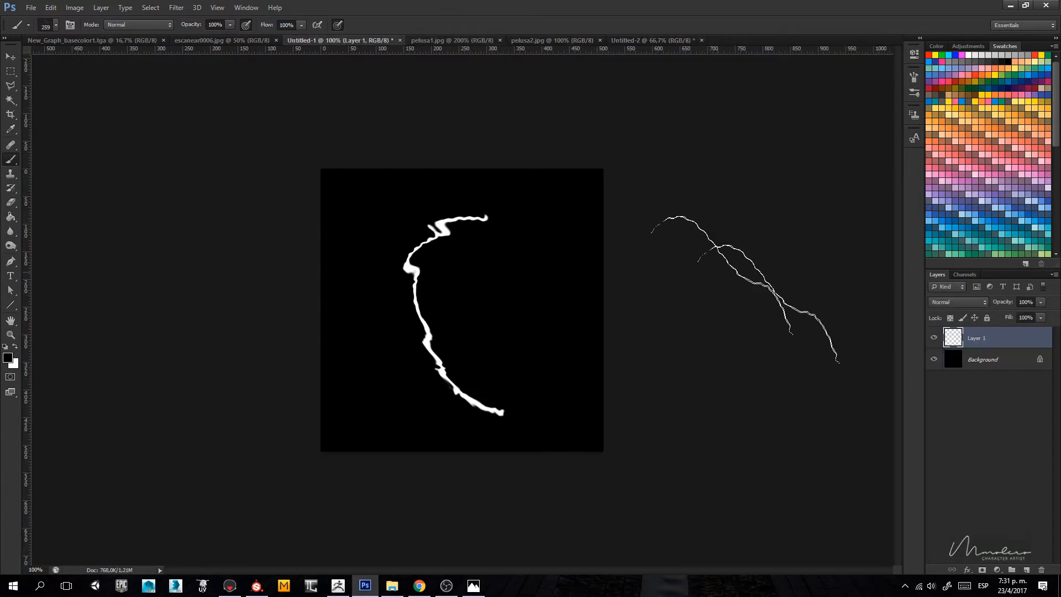
pyautogui.click(54, 7)
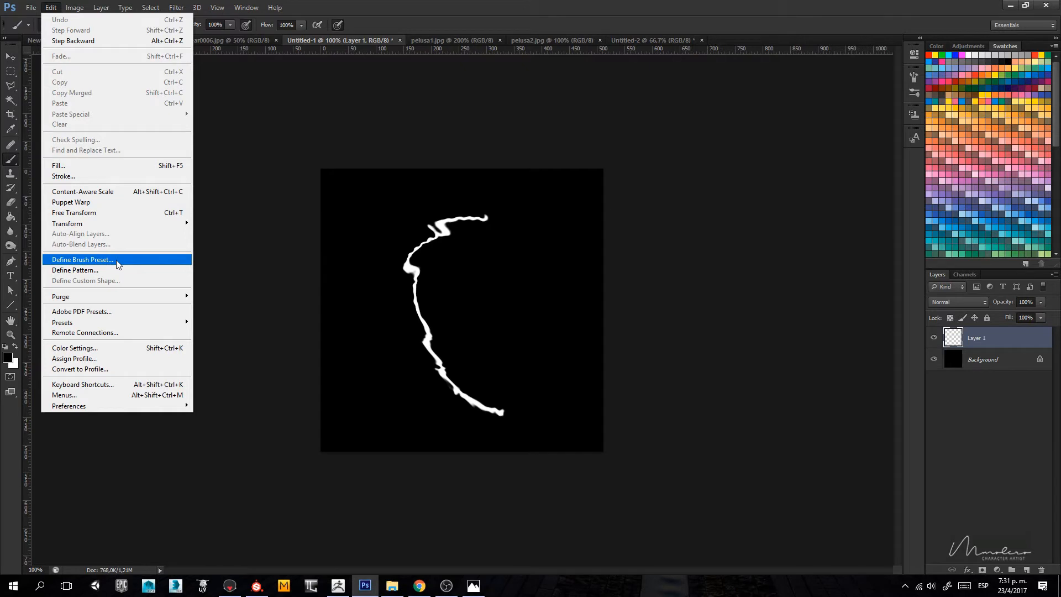
pyautogui.click(83, 260)
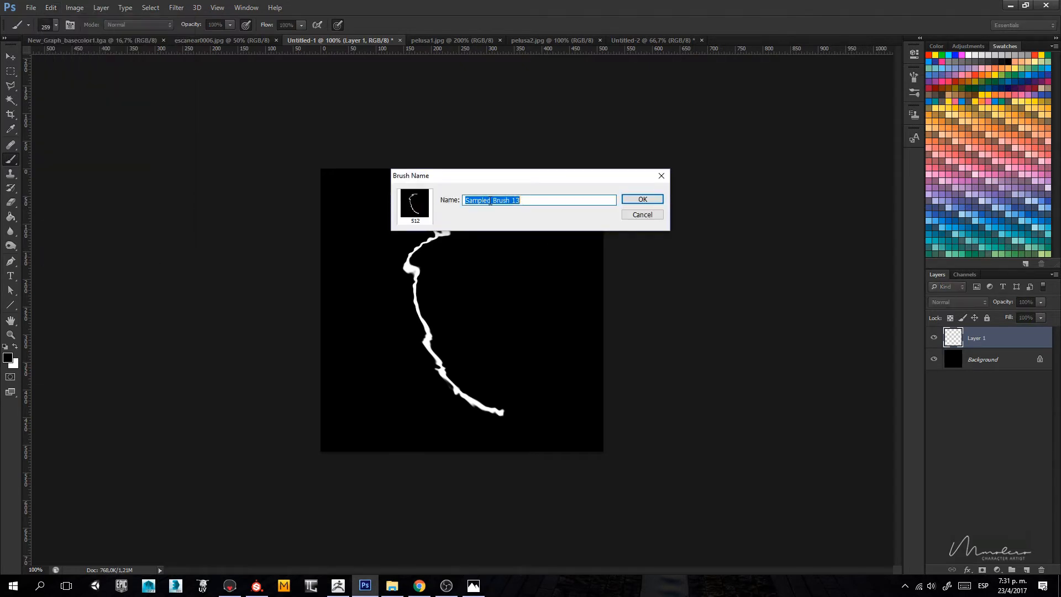
pyautogui.write('Test01')
pyautogui.press('Return')
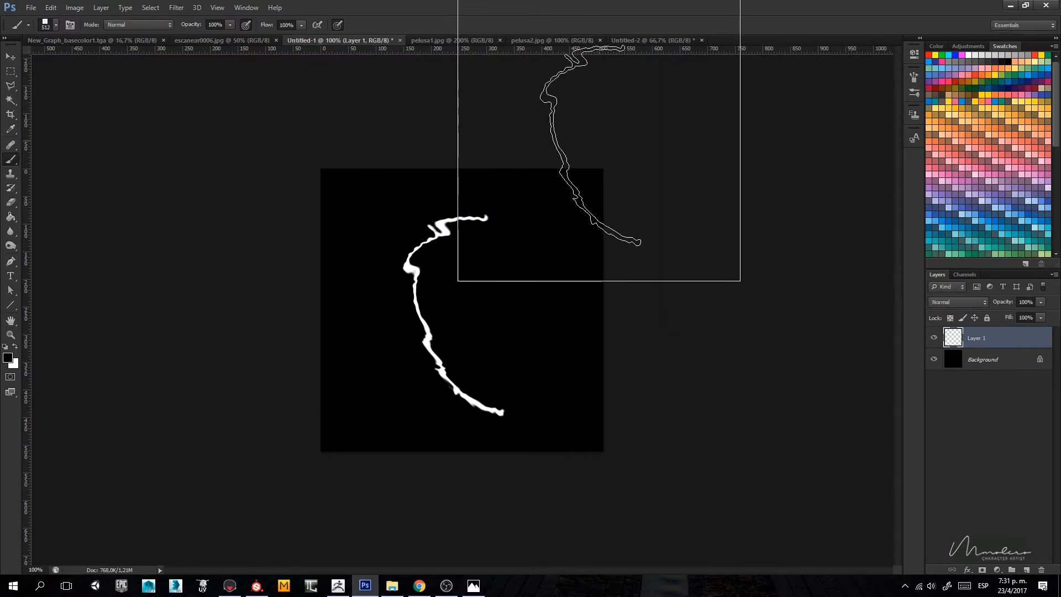
# Step: Try to define a brush preset from Layer 1 with the Background layer hidden, and show the Background again
pyautogui.click(934, 359)
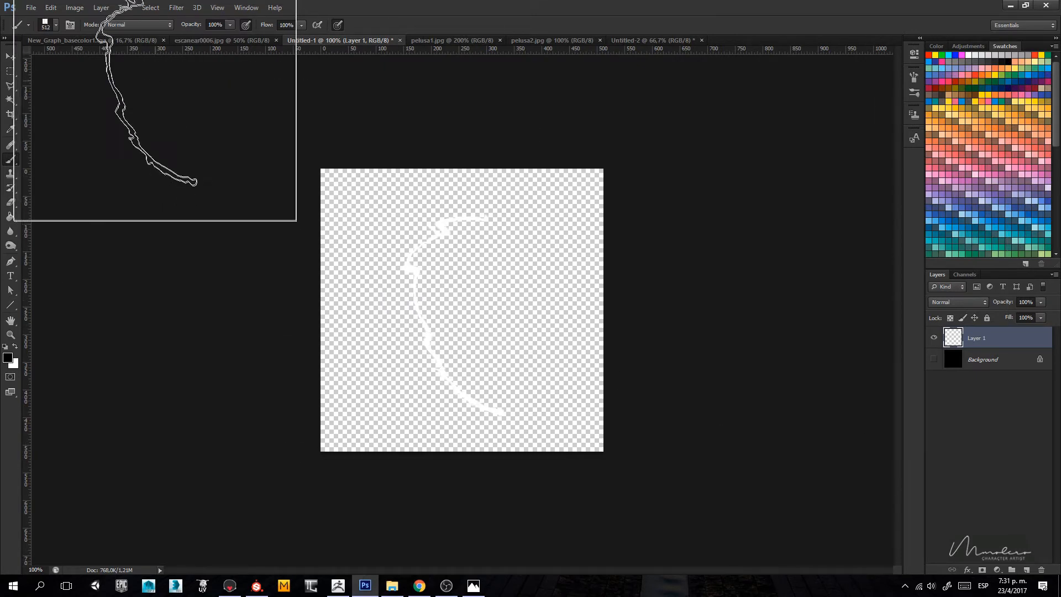
pyautogui.click(75, 8)
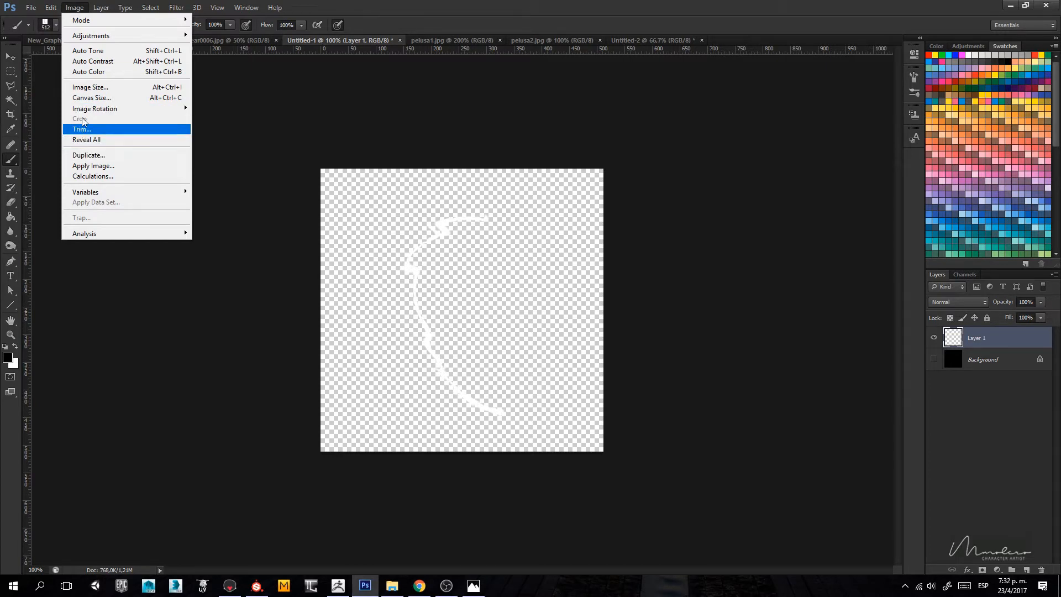
pyautogui.moveTo(83, 109)
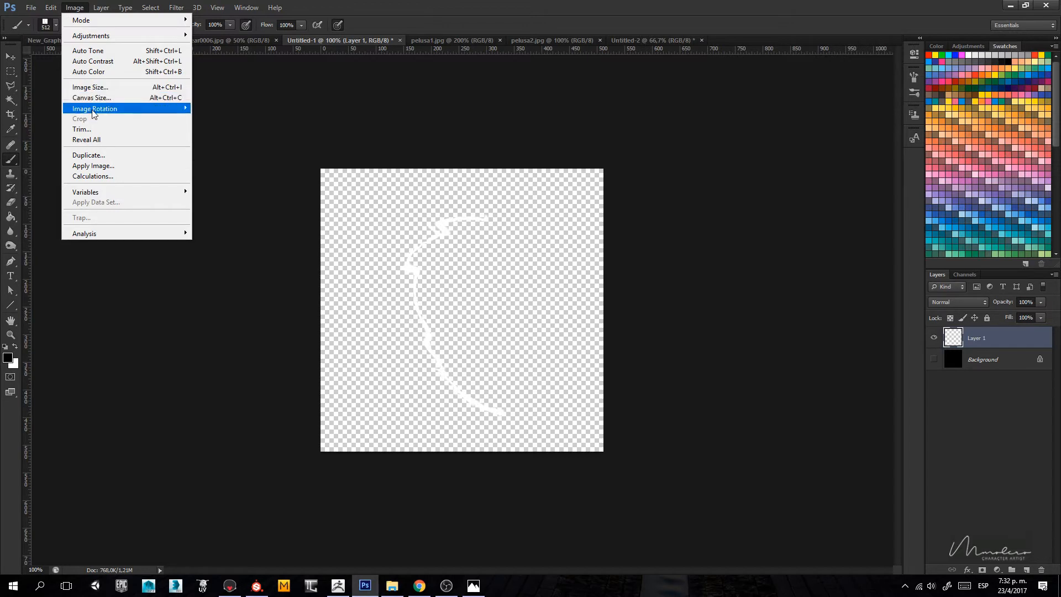
pyautogui.moveTo(51, 7)
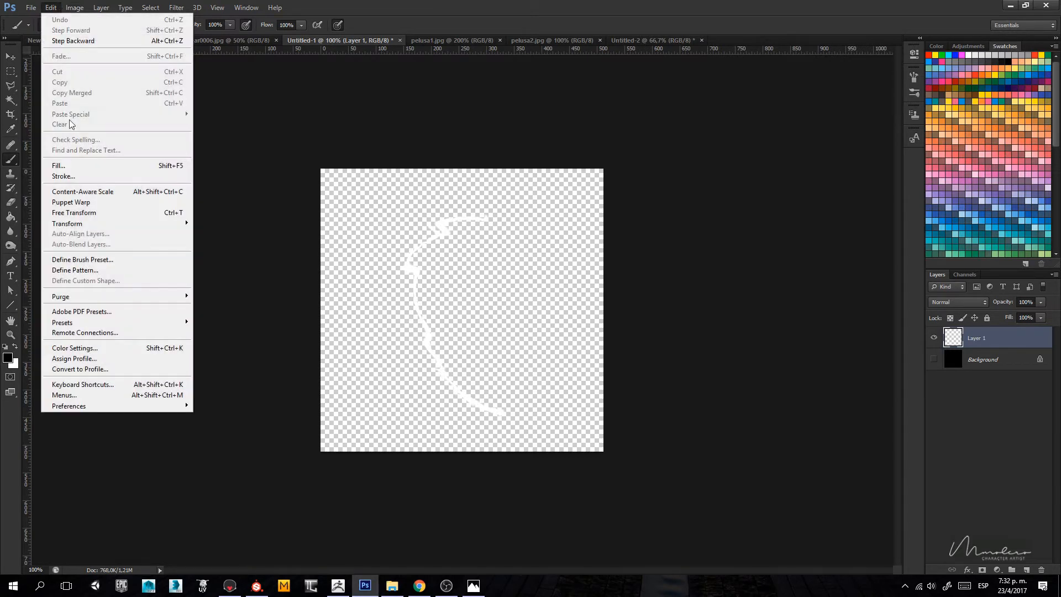
pyautogui.click(94, 261)
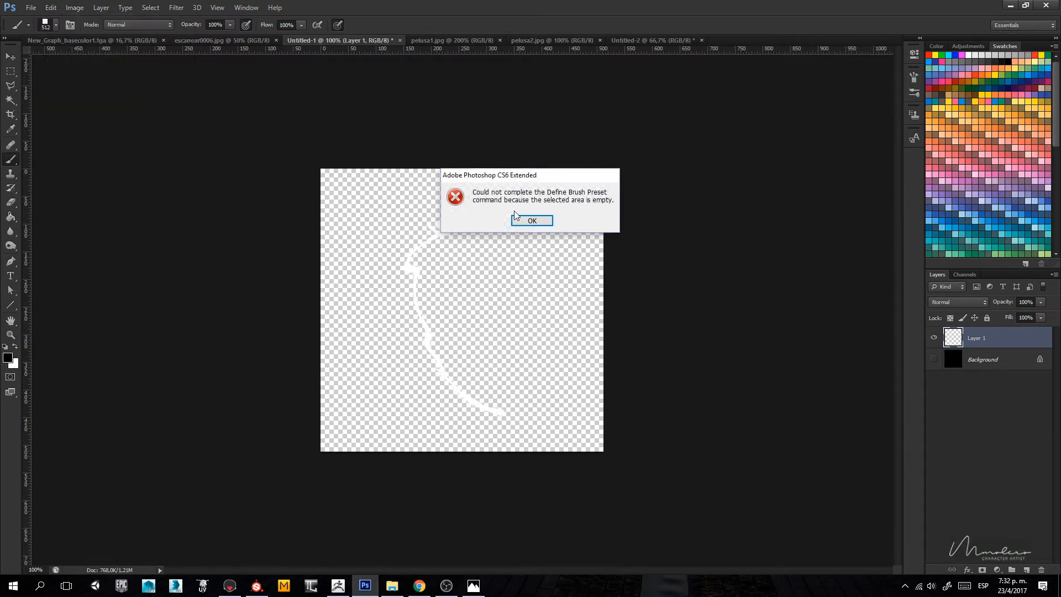
pyautogui.click(542, 221)
pyautogui.click(934, 360)
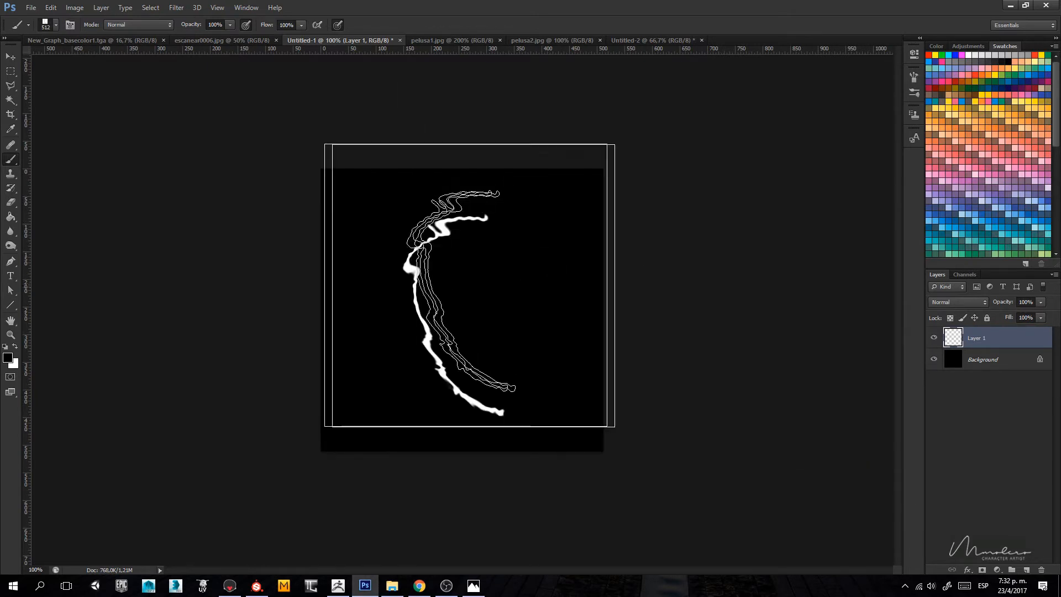
# Step: Resize the new brush to 127 px and test it on Layer 1 beside the white strand
pyautogui.rightClick(426, 290)
pyautogui.click(499, 263)
pyautogui.click(366, 257)
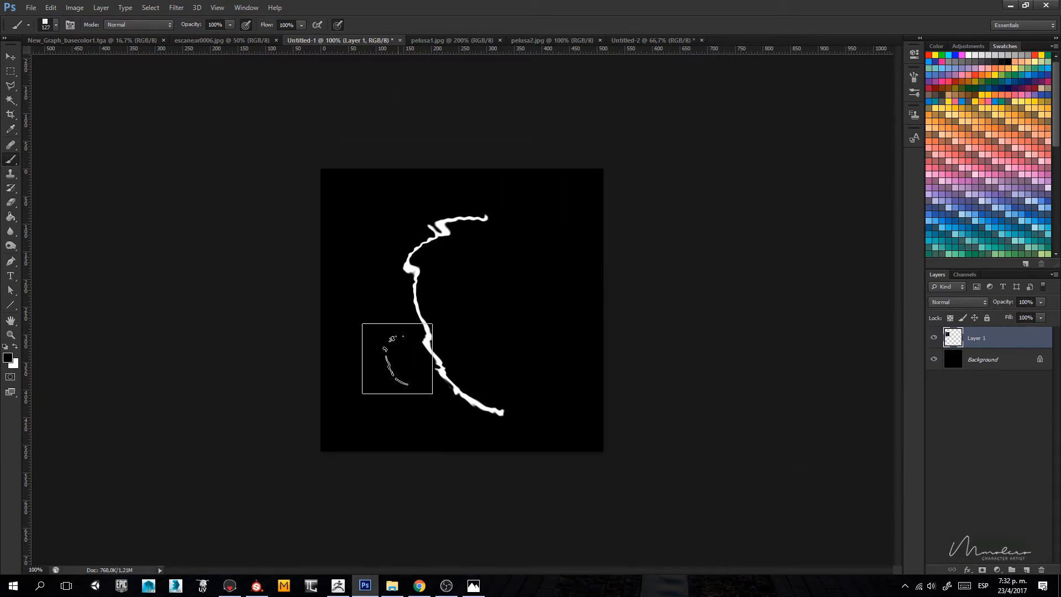
pyautogui.press('x')
pyautogui.click(368, 301)
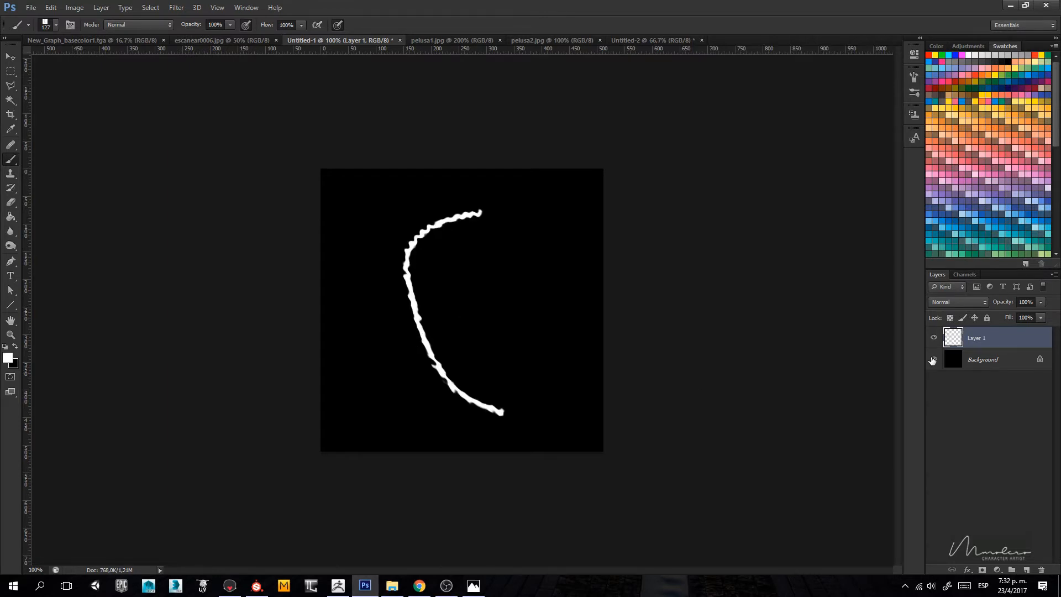
# Step: Examine the white strand's edges up close with the Background layer hidden and with it shown
pyautogui.click(934, 359)
pyautogui.press('z')
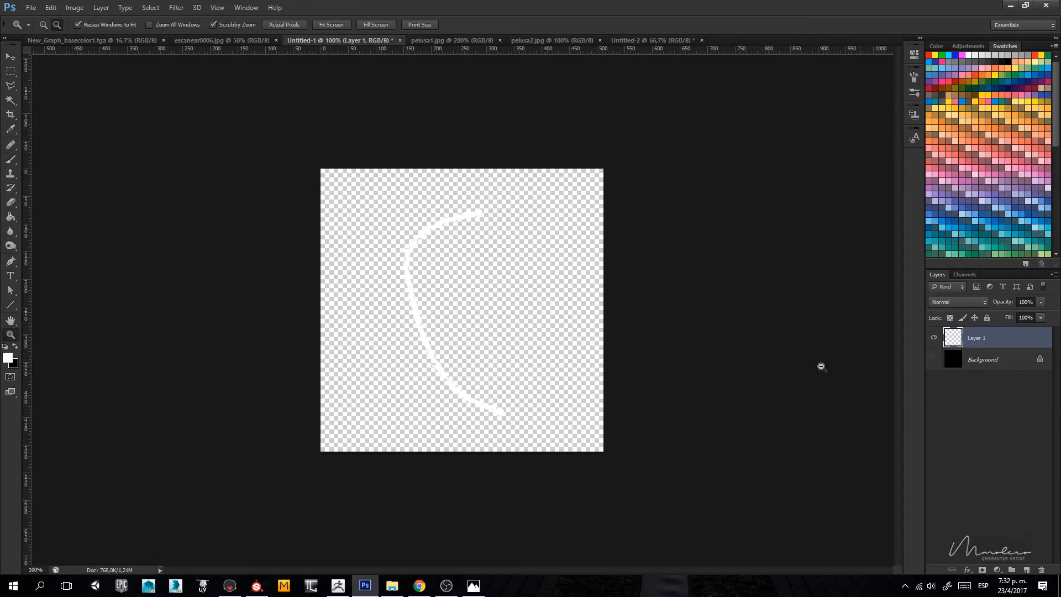
pyautogui.click(469, 301)
pyautogui.rightClick(965, 387)
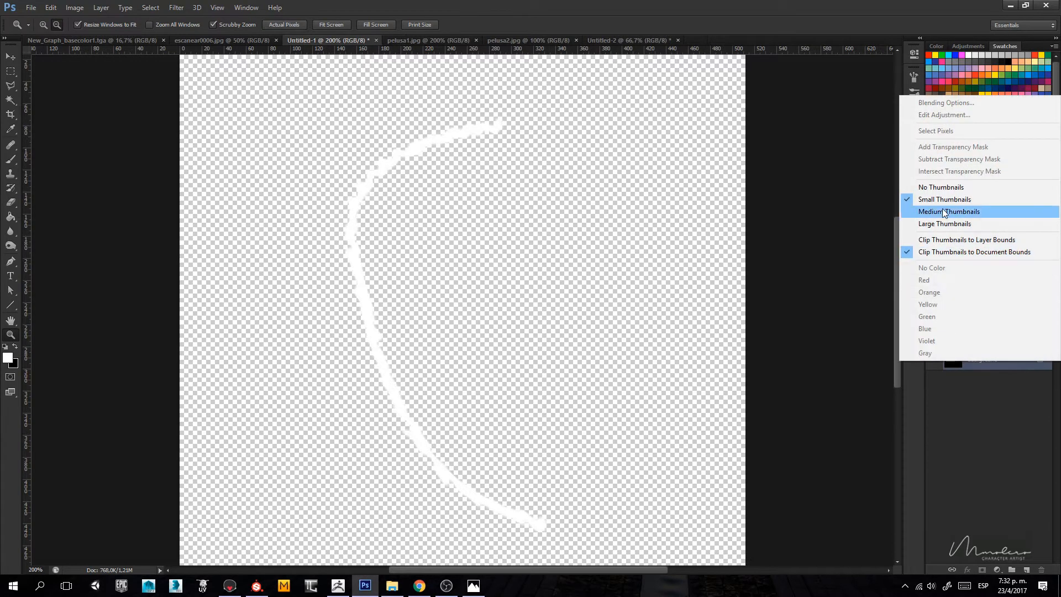
pyautogui.click(918, 252)
pyautogui.click(995, 360)
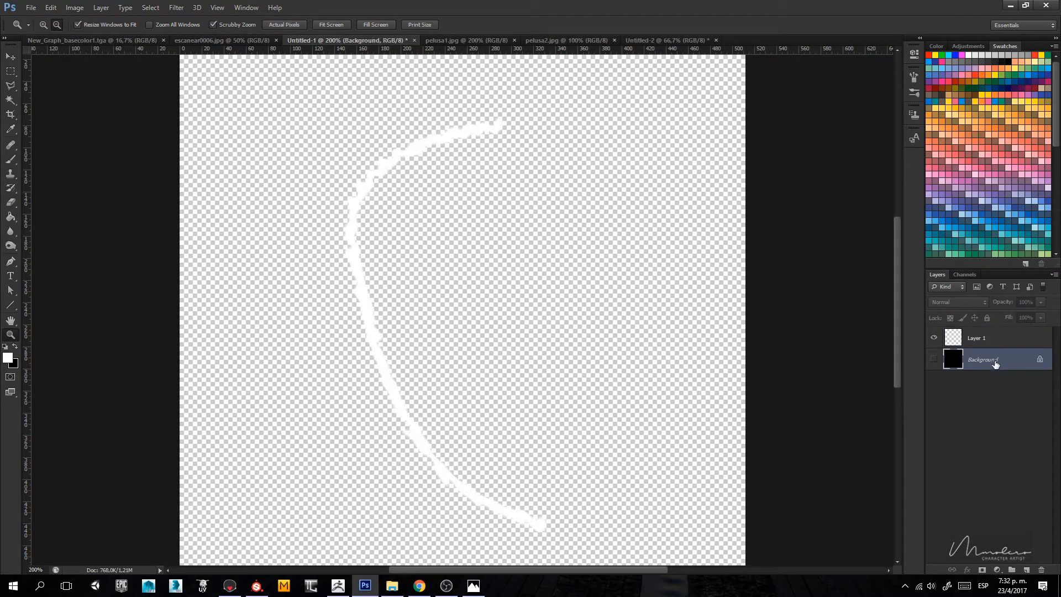
pyautogui.click(935, 359)
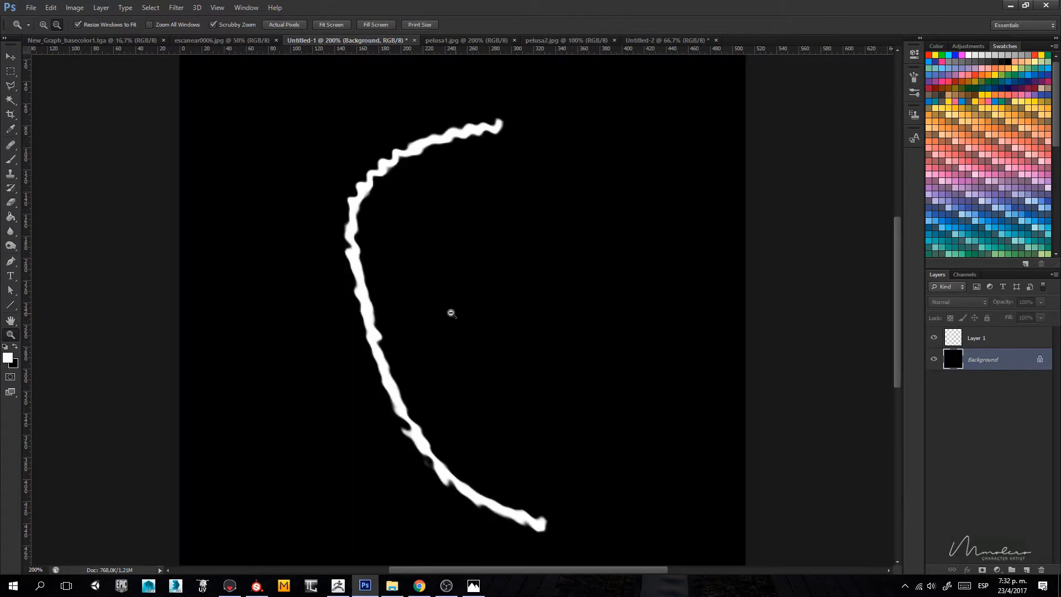
pyautogui.keyDown('alt'); pyautogui.click(440, 311); pyautogui.keyUp('alt')
# Step: Rotate the white strand on Layer 1 counter-clockwise with Free Transform
pyautogui.click(966, 342)
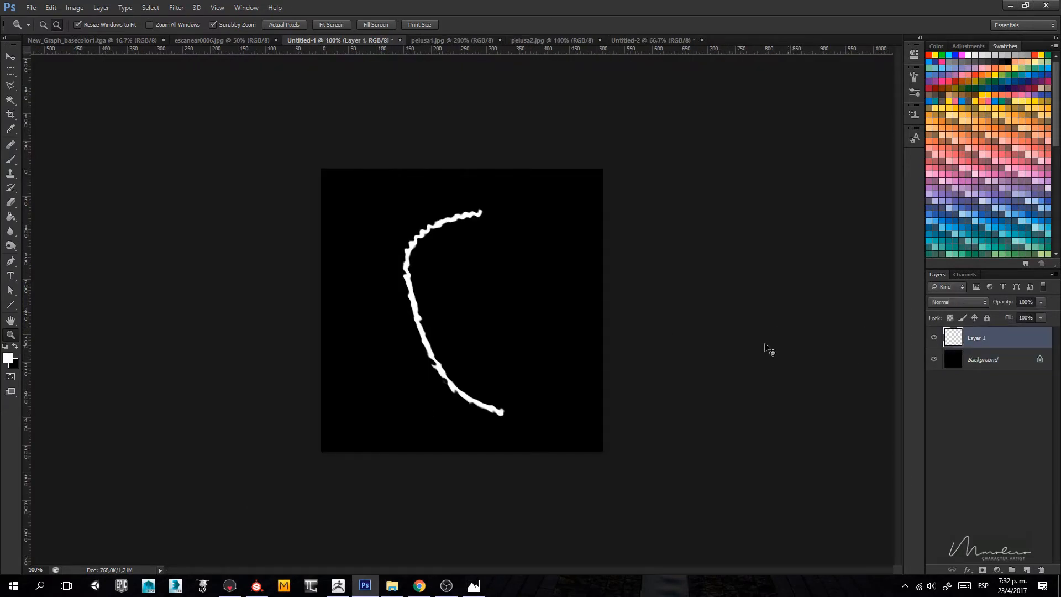
pyautogui.hotkey('ctrl', 't')
pyautogui.moveTo(592, 287)
pyautogui.mouseDown()
pyautogui.moveTo(571, 232)
pyautogui.moveTo(547, 275)
pyautogui.mouseUp()
pyautogui.press('Return')
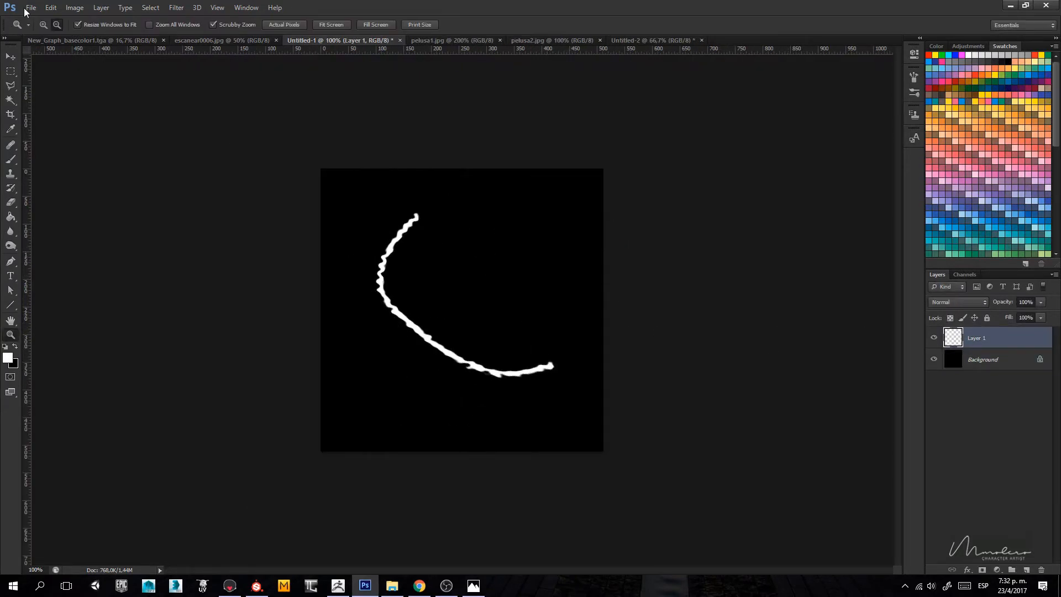
# Step: Define another brush preset named Test02 from the rotated white strand on the black background
pyautogui.click(44, 10)
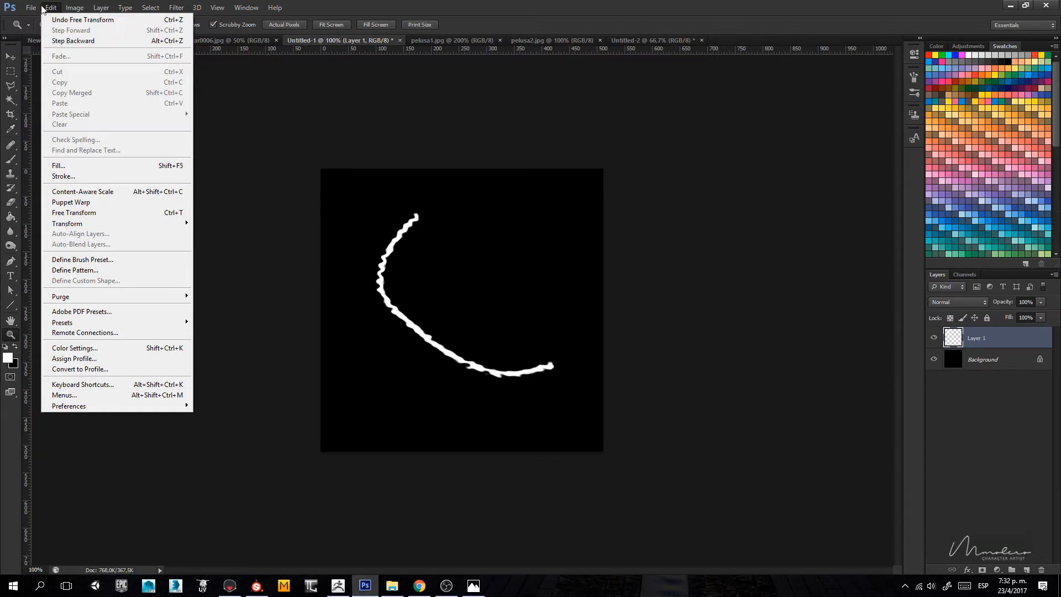
pyautogui.click(85, 263)
pyautogui.click(550, 200)
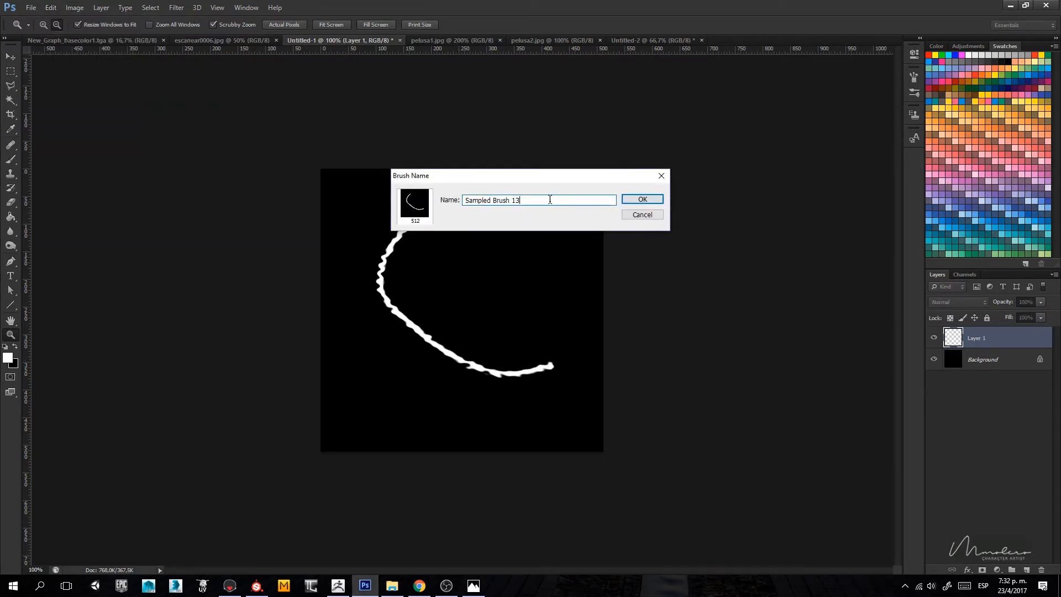
pyautogui.hotkey('ctrl', 'a')
pyautogui.write('Testo')
pyautogui.press('BackSpace')
pyautogui.write('02')
pyautogui.press('Return')
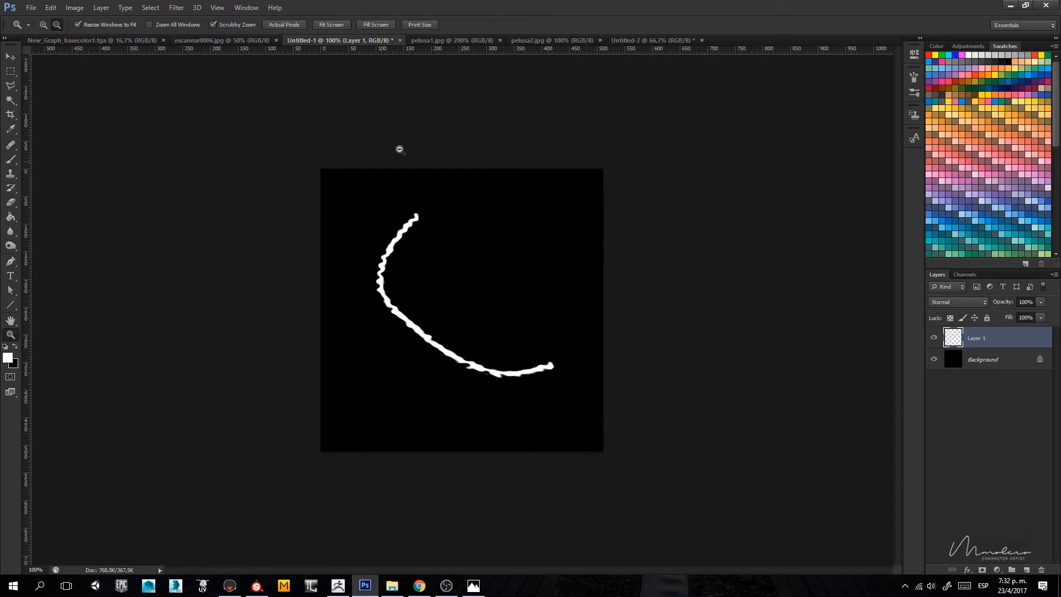
# Step: Return to the Untitled-2 document and activate the Brush tool
pyautogui.click(457, 40)
pyautogui.click(630, 40)
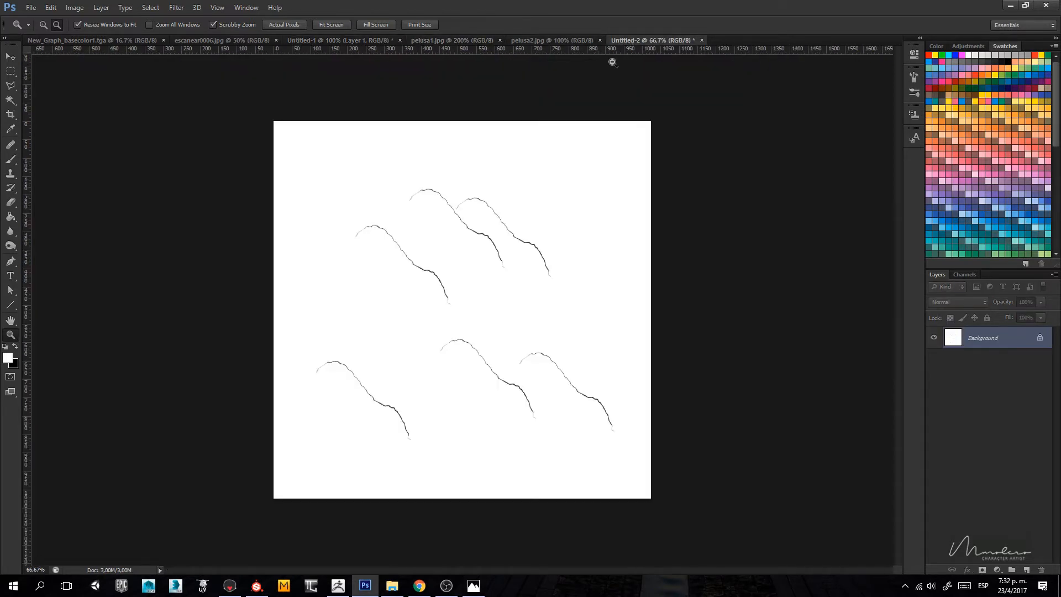
pyautogui.press('b')
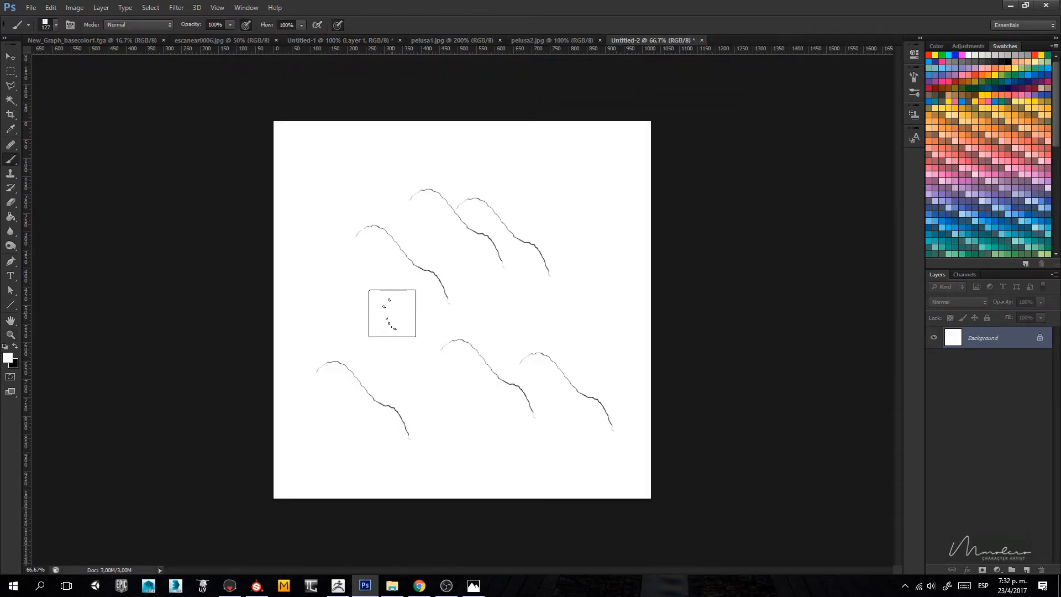
# Step: Enlarge the sampled brush to 277 px and stamp it once in black over the existing strands
pyautogui.rightClick(393, 310)
pyautogui.click(374, 296)
pyautogui.press('x')
pyautogui.click(354, 287)
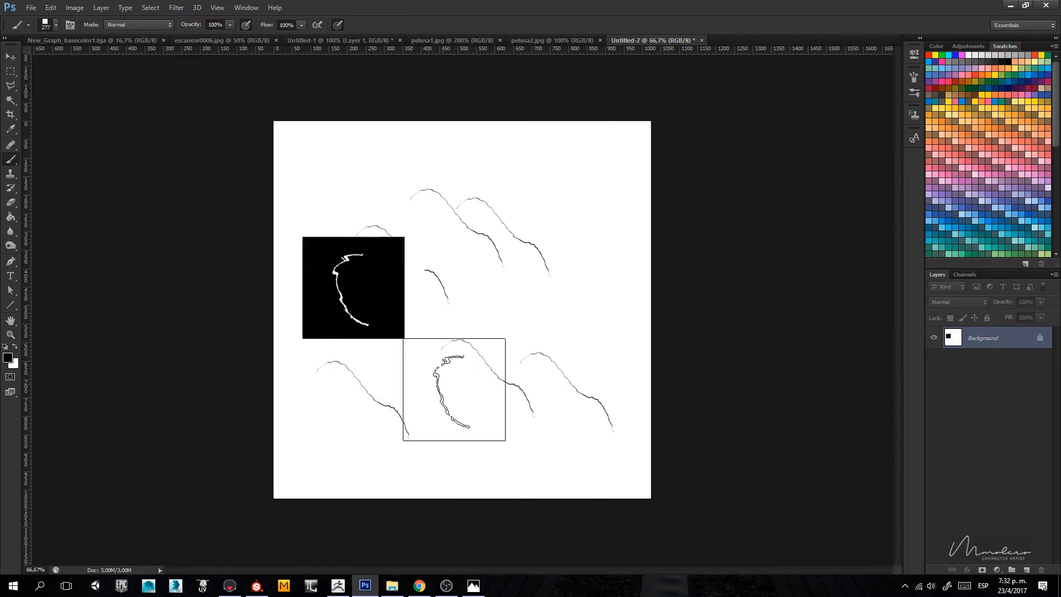
# Step: Undo the test stamp and fill the whole Background layer with white
pyautogui.hotkey('ctrl', 'z')
pyautogui.hotkey('ctrl', 'alt', 'z')
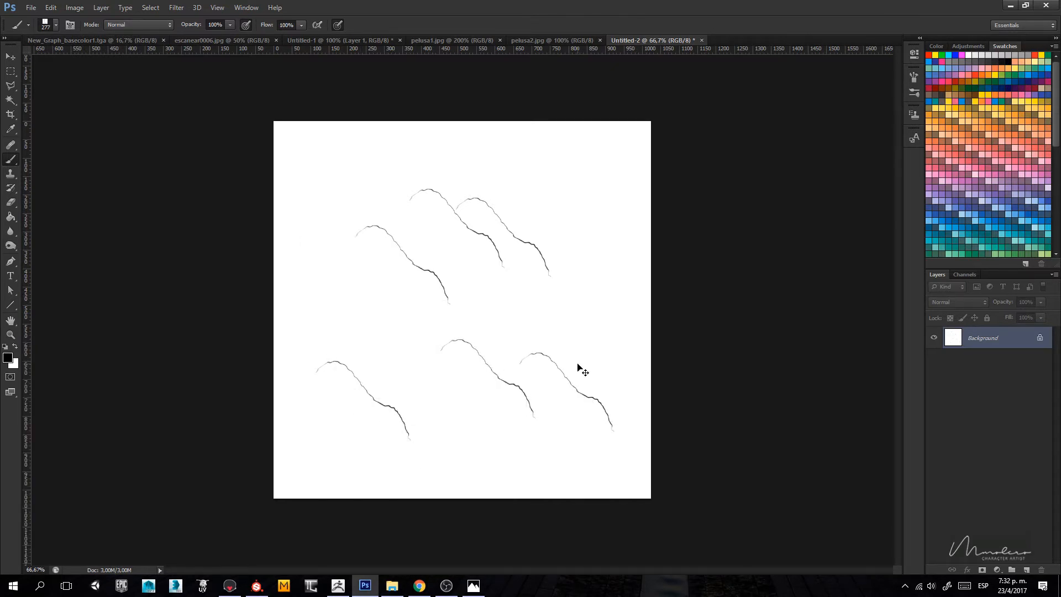
pyautogui.hotkey('ctrl', 'BackSpace')
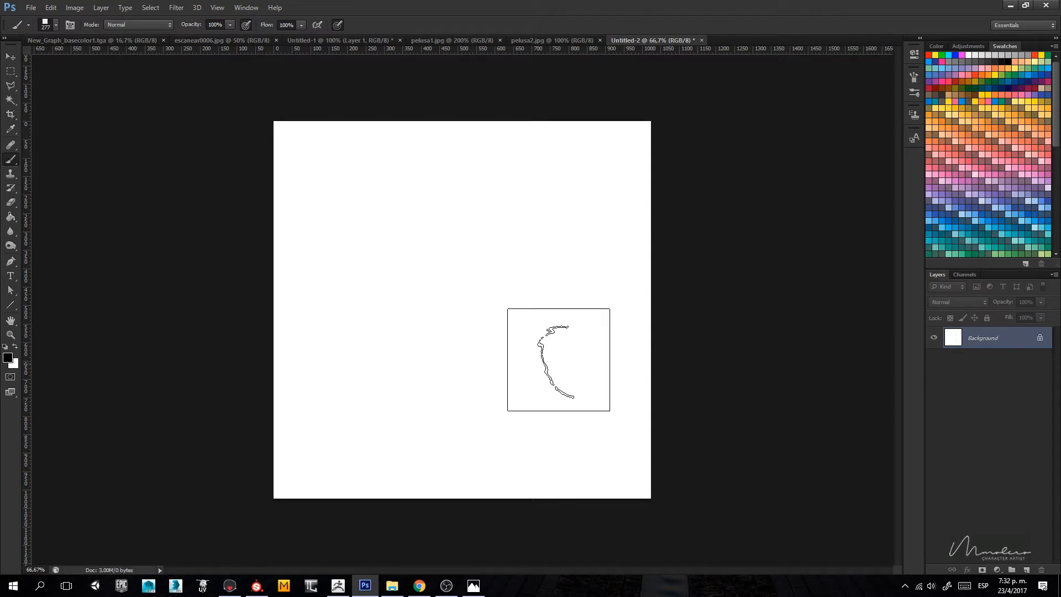
# Step: Add a new layer above the Background and set its blending mode to Multiply
pyautogui.hotkey('ctrl', 'shift', 'n')
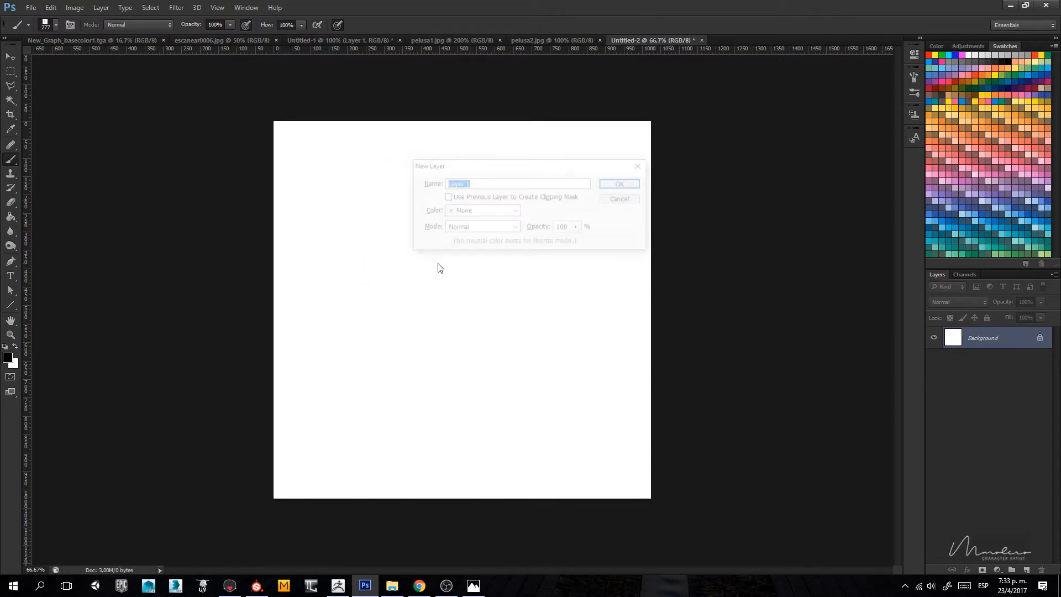
pyautogui.press('Return')
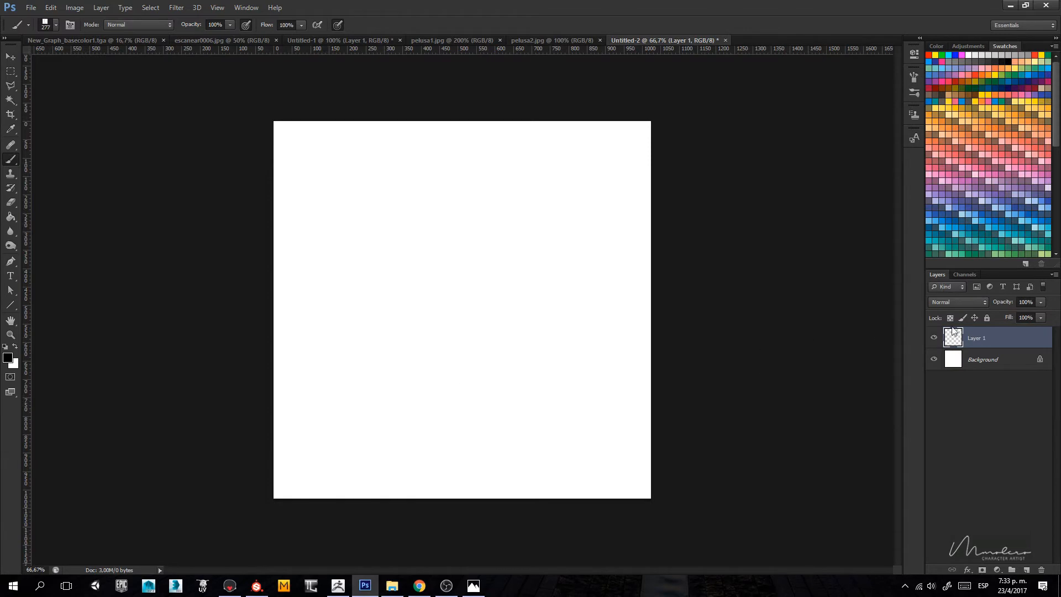
pyautogui.click(960, 303)
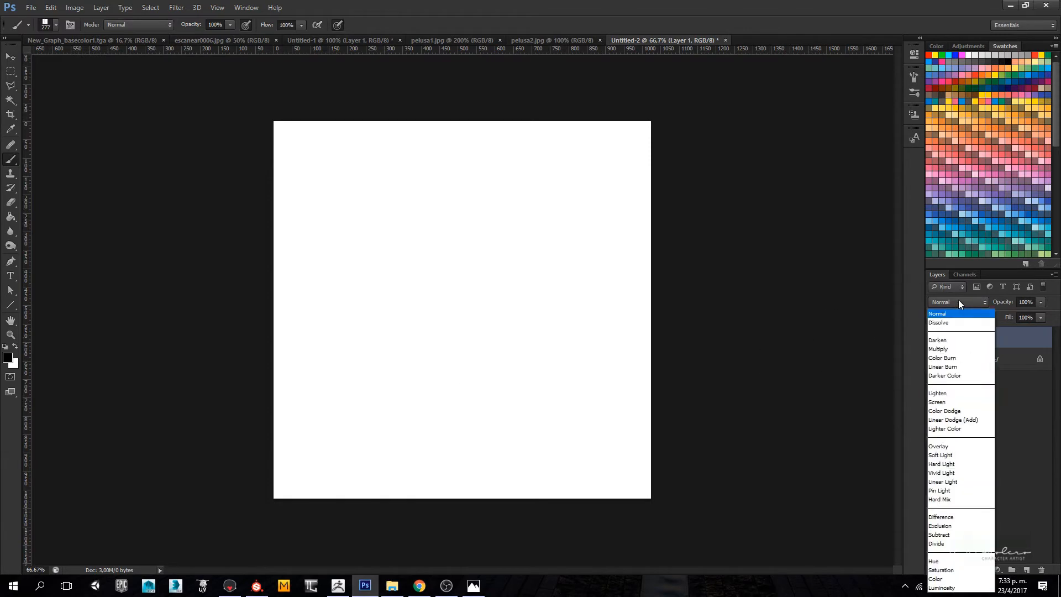
pyautogui.click(949, 350)
pyautogui.click(952, 303)
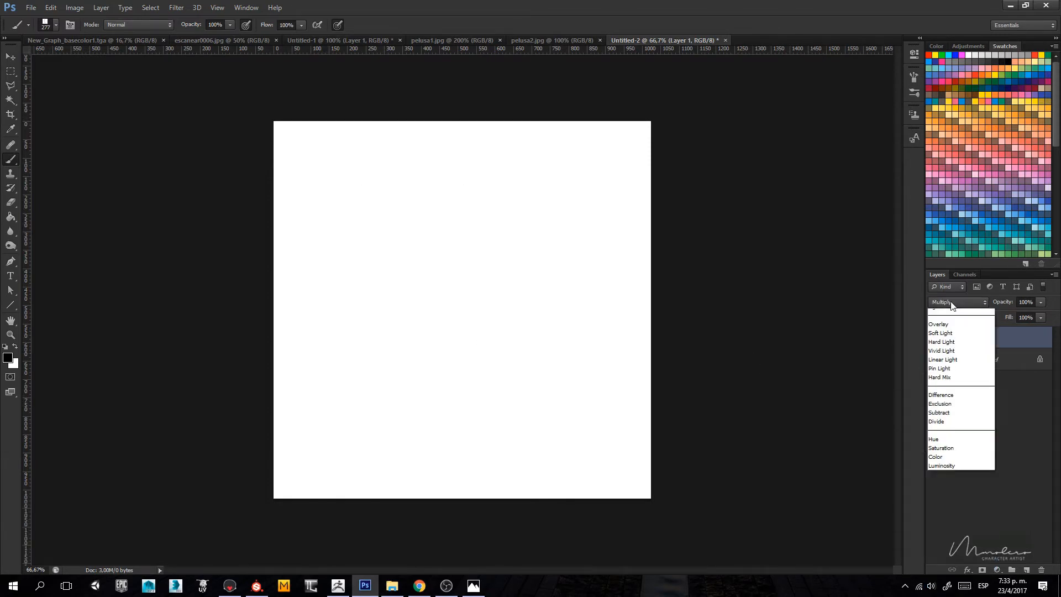
pyautogui.click(550, 23)
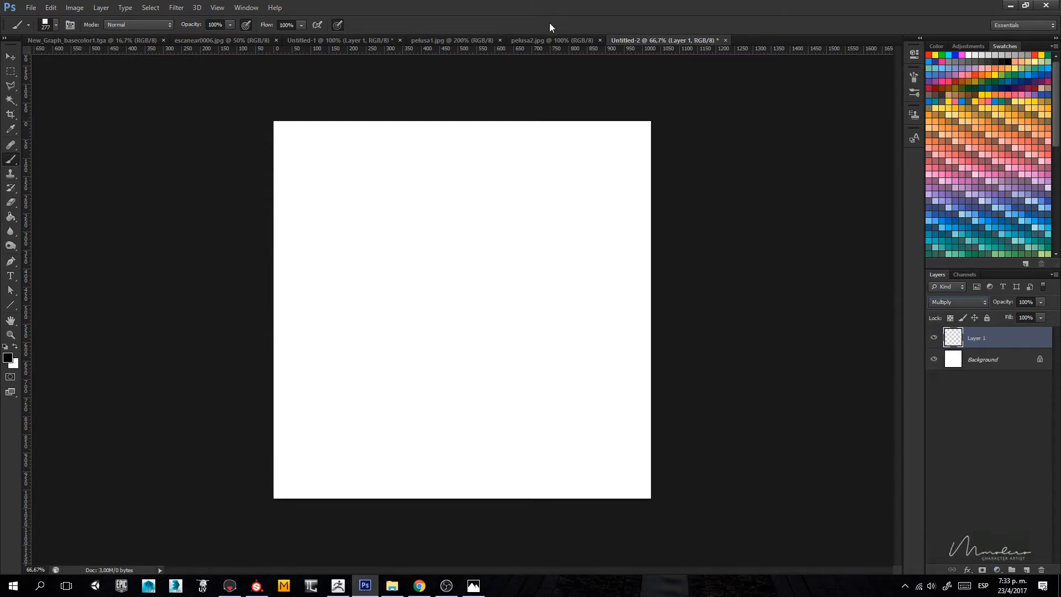
# Step: In the Untitled-1 document, turn the strand on Layer 1 black and invert the Background layer to white
pyautogui.click(471, 42)
pyautogui.click(343, 42)
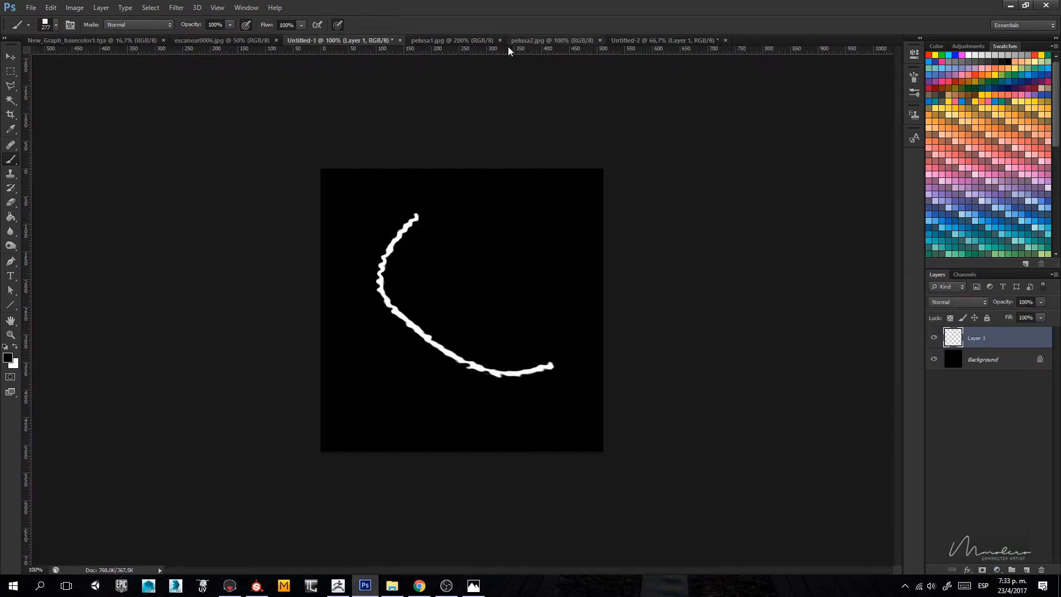
pyautogui.hotkey('ctrl', 'z')
pyautogui.click(974, 367)
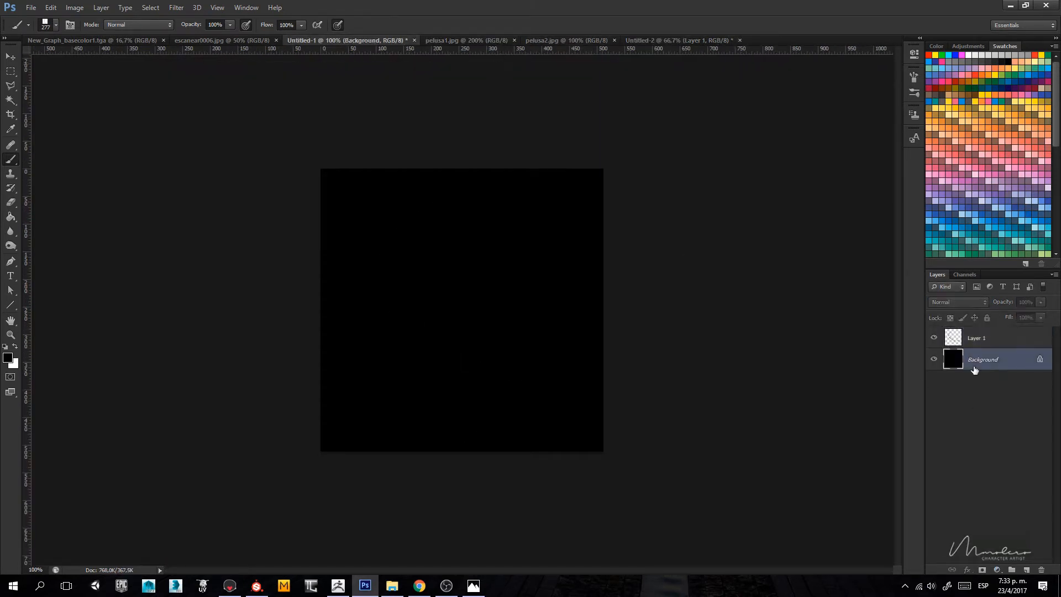
pyautogui.hotkey('ctrl', 'i')
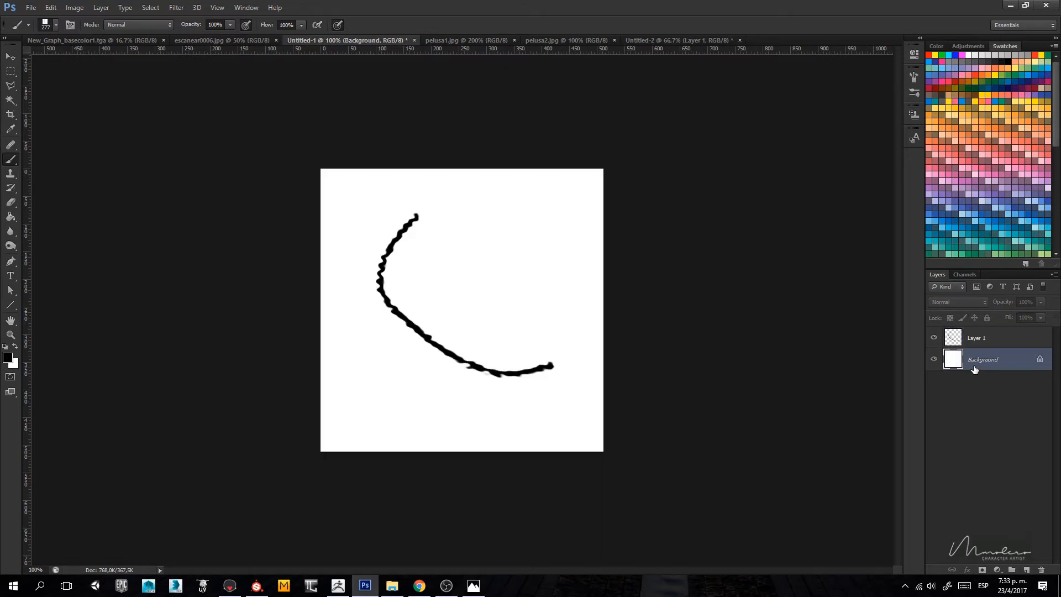
# Step: Hide the Background, define the black strand as a brush preset named Test, and return to the Untitled-2 document
pyautogui.click(934, 359)
pyautogui.click(74, 8)
pyautogui.moveTo(50, 8)
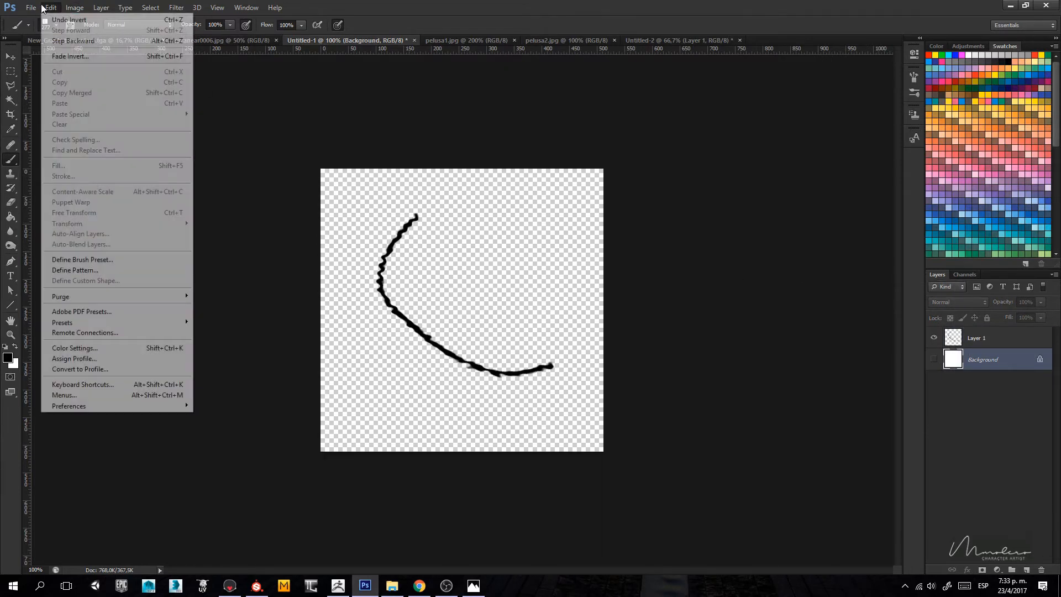
pyautogui.click(80, 260)
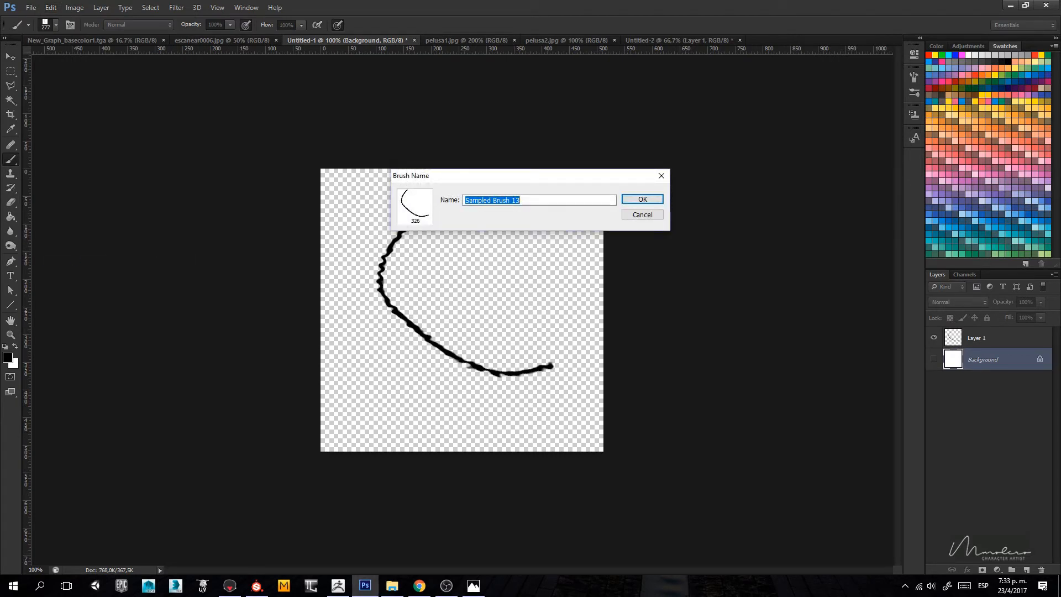
pyautogui.write('Test')
pyautogui.press('Return')
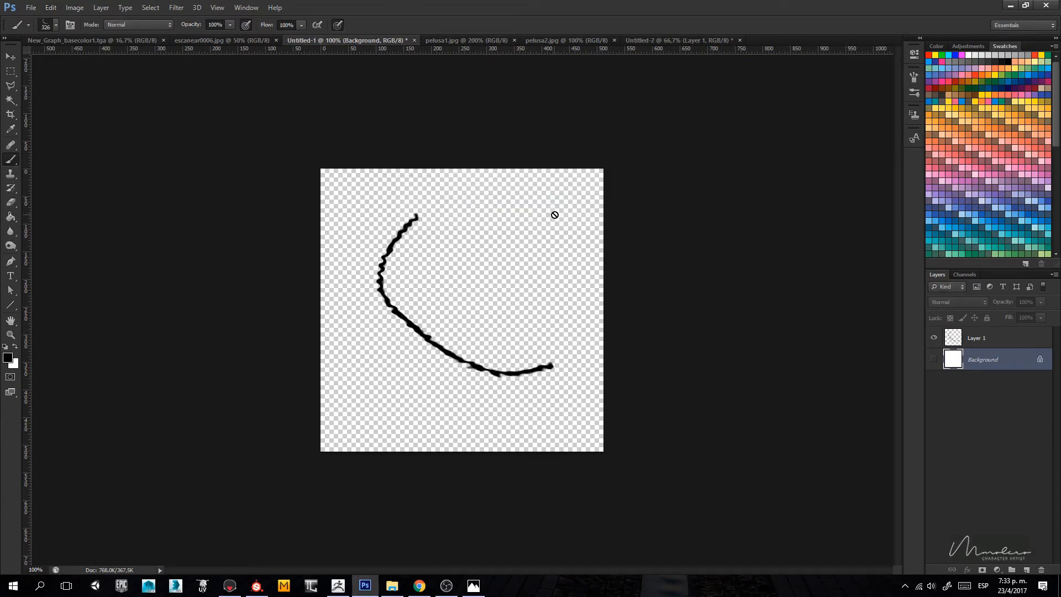
pyautogui.click(679, 41)
# Step: Stamp the 326 px Test brush seven times in black at different spots across Layer 1
pyautogui.click(452, 271)
pyautogui.click(394, 379)
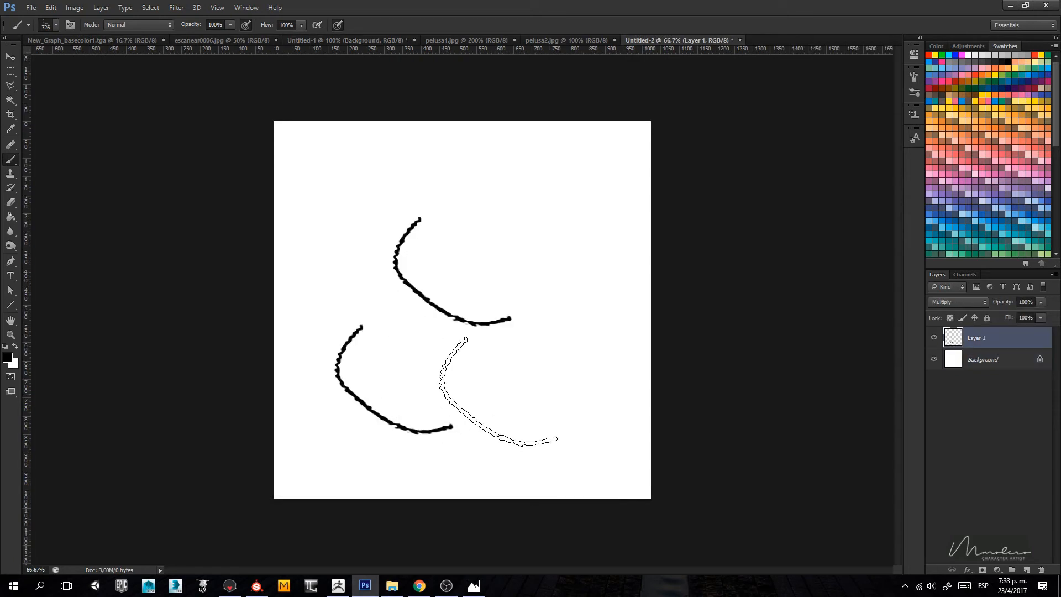
pyautogui.click(557, 270)
pyautogui.click(496, 392)
pyautogui.click(357, 198)
pyautogui.click(525, 167)
pyautogui.click(491, 307)
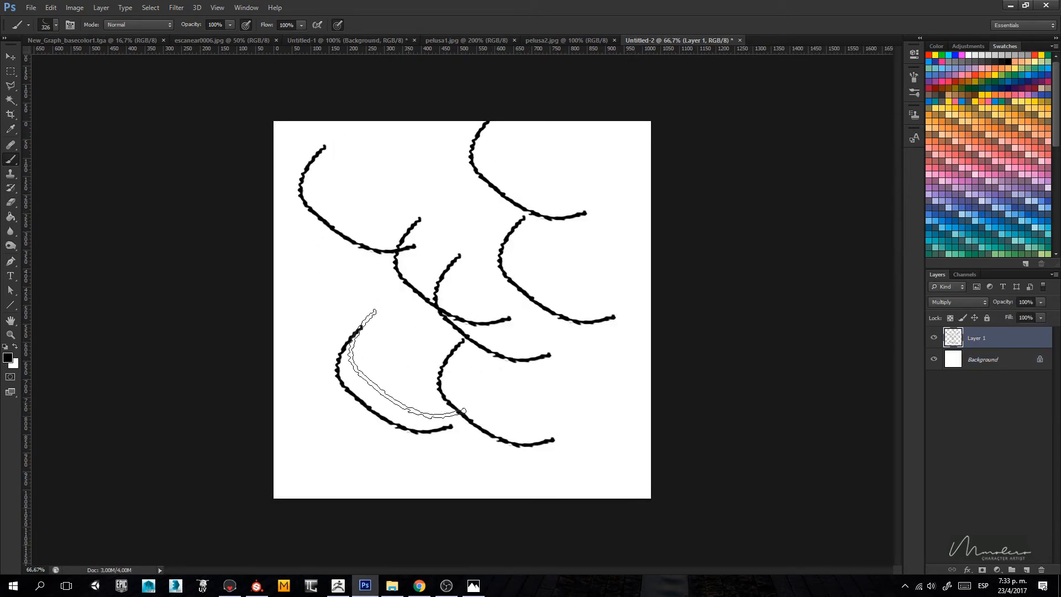
# Step: Undo all seven test stamps on Layer 1
pyautogui.hotkey('ctrl', 'alt', 'z')
pyautogui.hotkey('ctrl', 'alt', 'z')
pyautogui.hotkey('ctrl', 'alt', 'z')
pyautogui.hotkey('ctrl', 'alt', 'z')
pyautogui.hotkey('ctrl', 'alt', 'z')
pyautogui.hotkey('ctrl', 'alt', 'z')
pyautogui.hotkey('ctrl', 'alt', 'z')
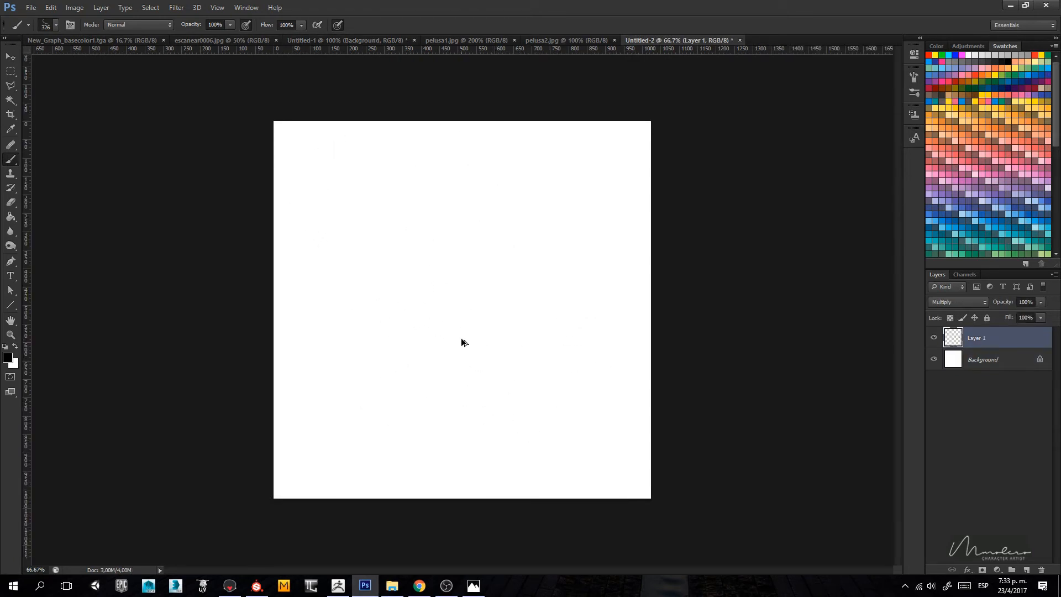
# Step: In the brush's Shape Dynamics settings, set Size Jitter to 75% and Angle Jitter to 41%
pyautogui.click(71, 25)
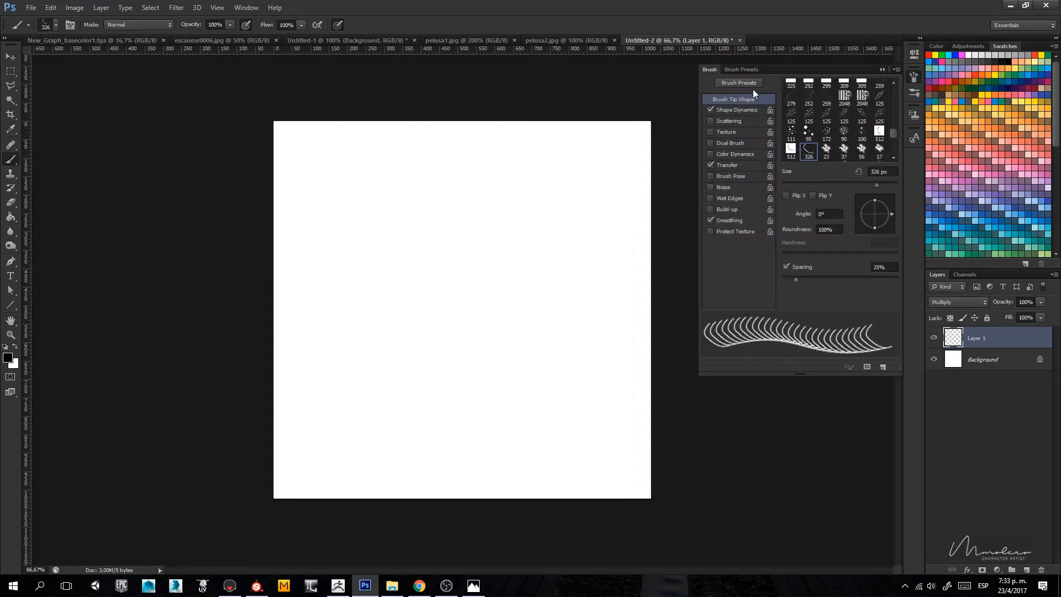
pyautogui.moveTo(772, 66); pyautogui.dragTo(761, 106)
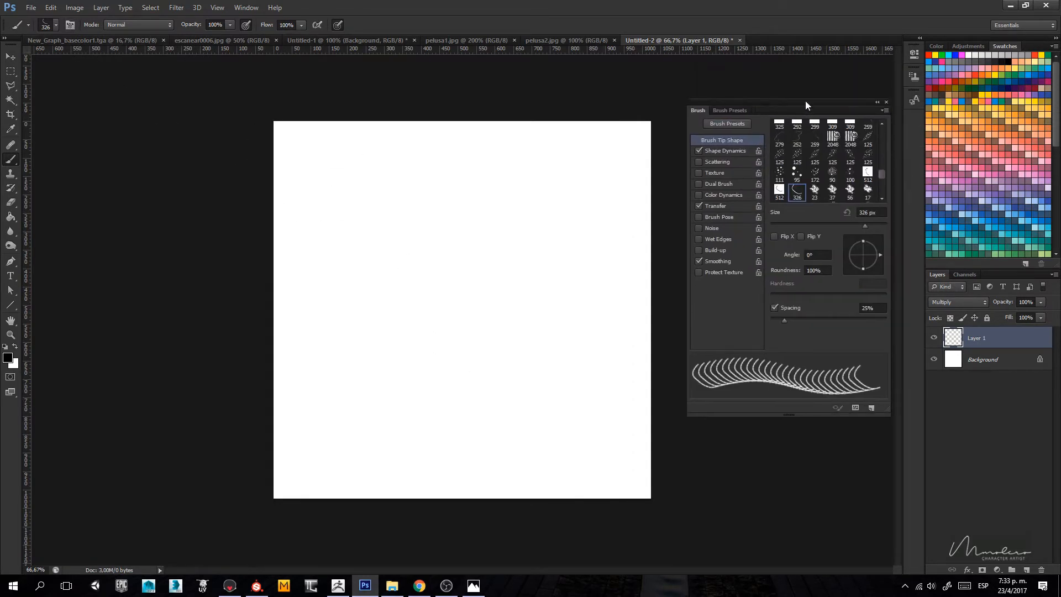
pyautogui.click(724, 150)
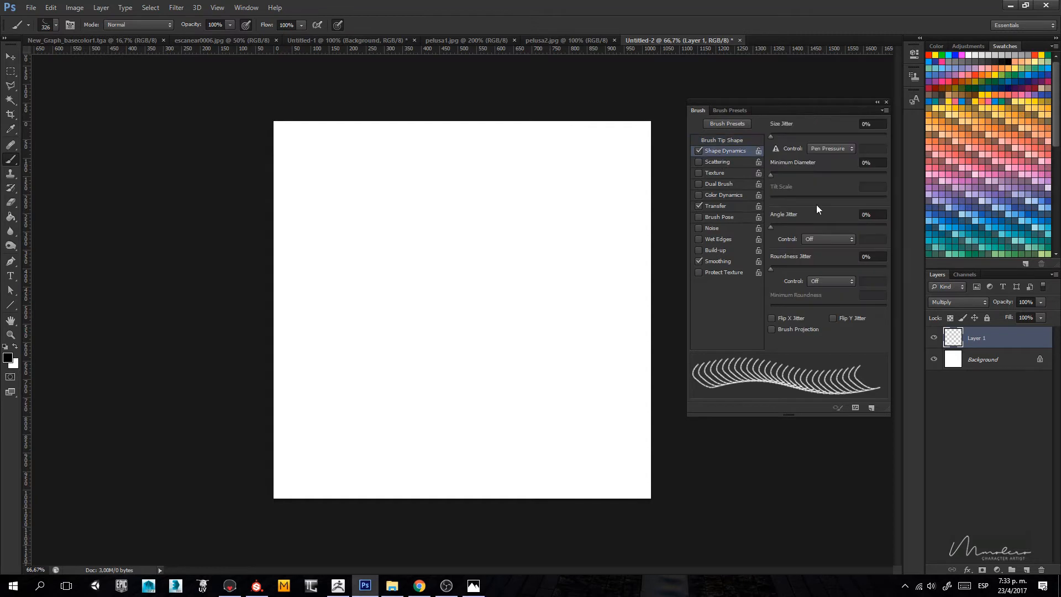
pyautogui.moveTo(772, 227); pyautogui.dragTo(807, 229)
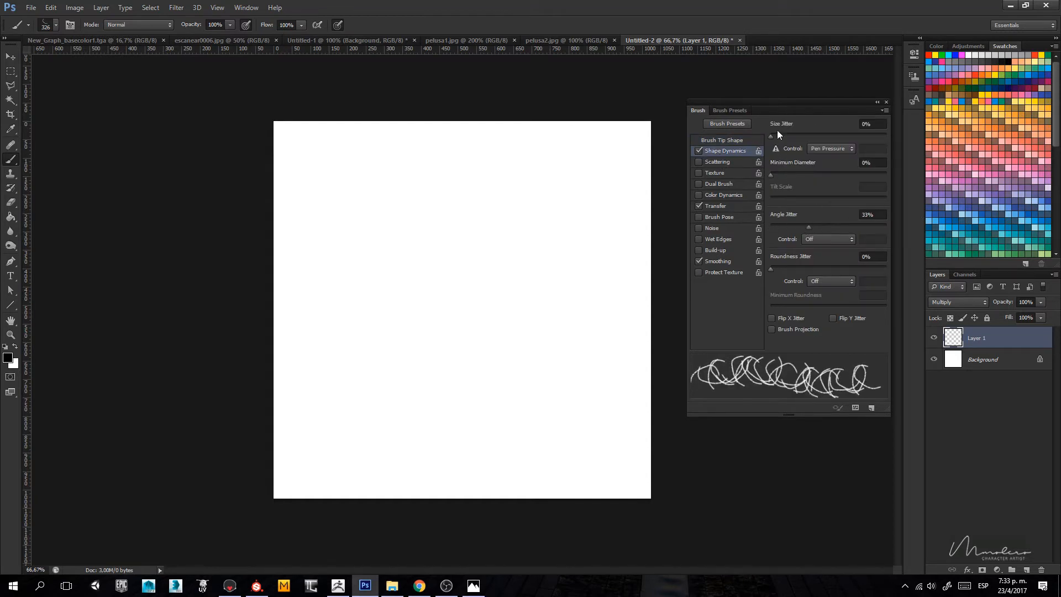
pyautogui.moveTo(776, 132)
pyautogui.mouseDown()
pyautogui.moveTo(855, 152)
pyautogui.moveTo(858, 137)
pyautogui.moveTo(853, 153)
pyautogui.moveTo(858, 136)
pyautogui.mouseUp()
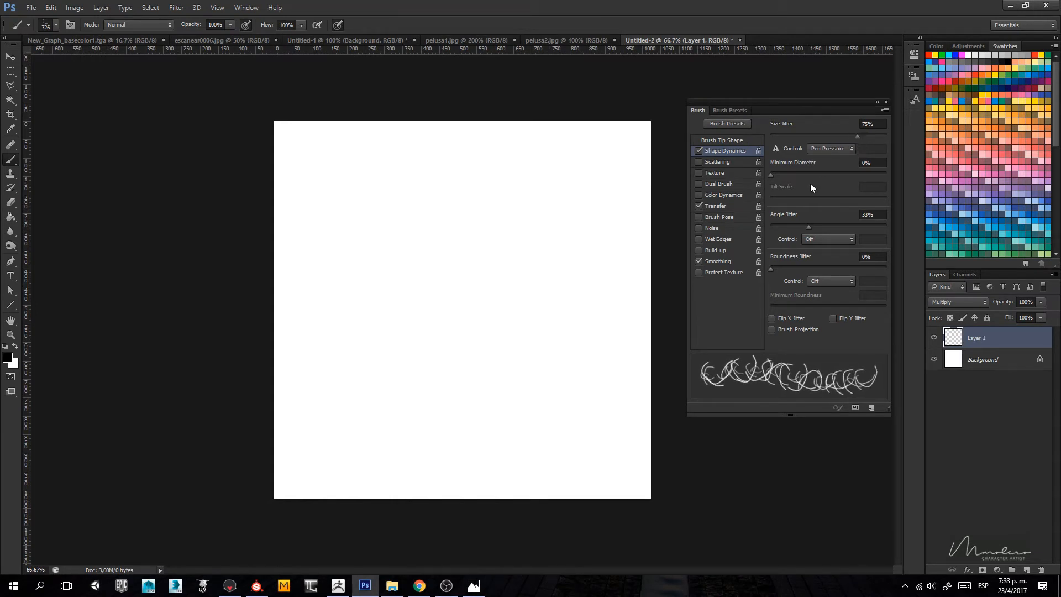
pyautogui.moveTo(810, 227)
pyautogui.mouseDown()
pyautogui.moveTo(784, 228)
pyautogui.moveTo(819, 227)
pyautogui.mouseUp()
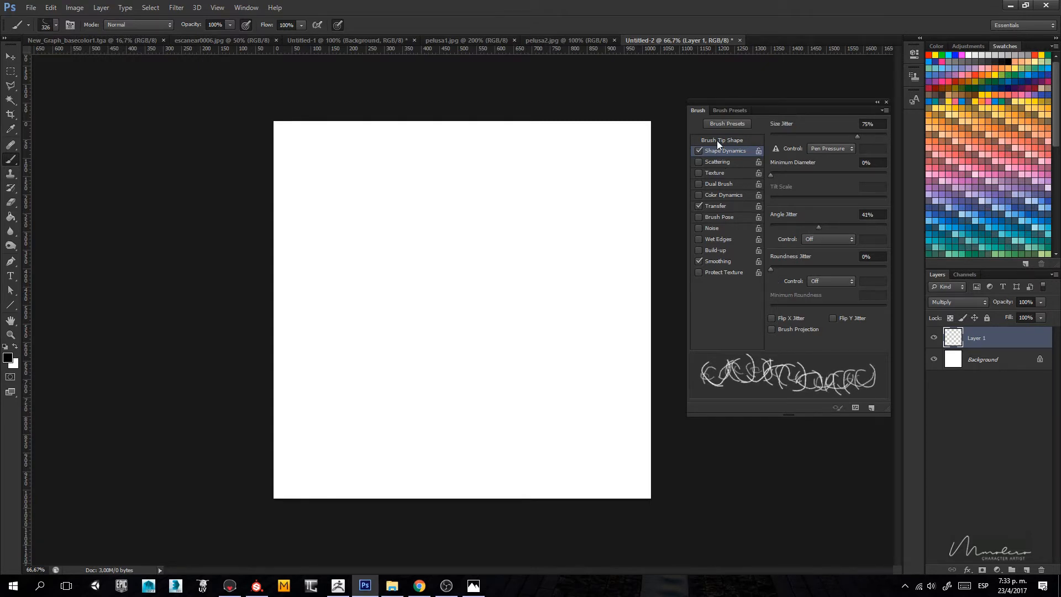
# Step: Enable Scattering with Scatter at 838%, increase the brush tip's spacing, and close the brush settings
pyautogui.click(724, 161)
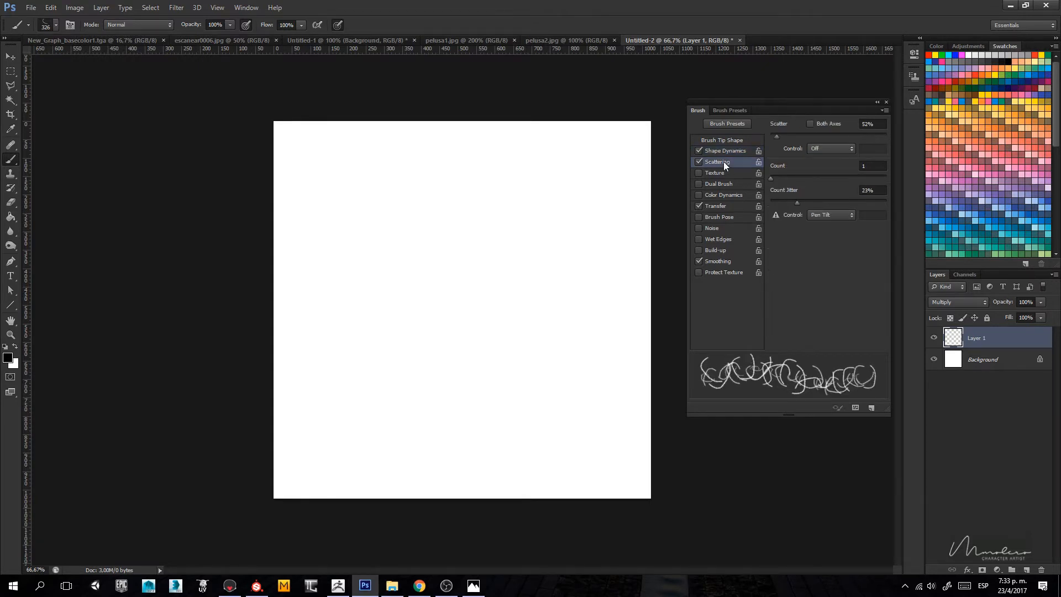
pyautogui.moveTo(784, 137); pyautogui.dragTo(868, 144)
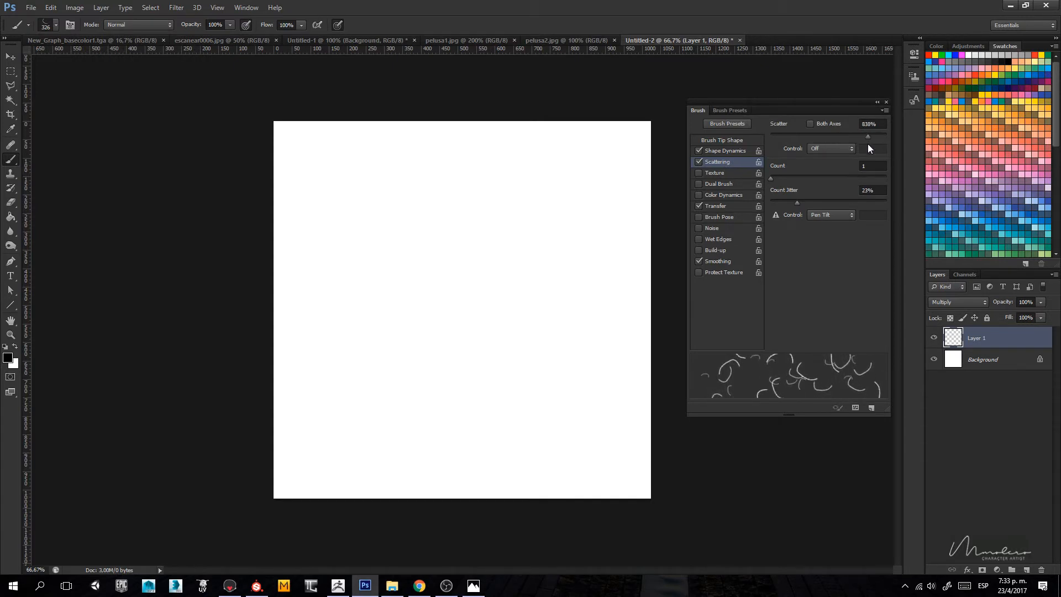
pyautogui.click(713, 140)
pyautogui.moveTo(790, 323); pyautogui.dragTo(827, 322)
pyautogui.click(886, 103)
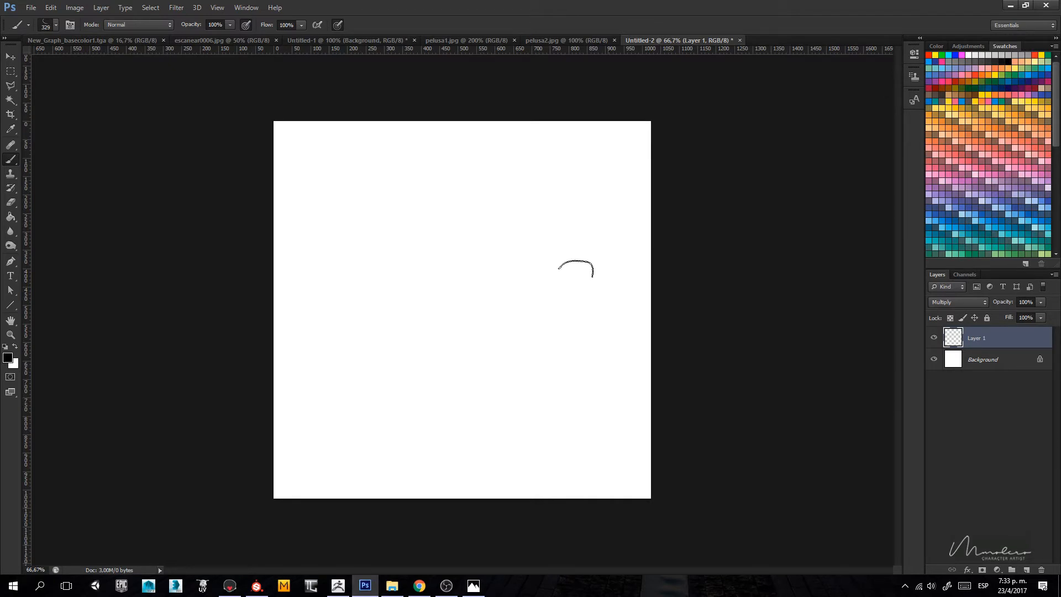
# Step: Scatter black strands of varying size and angle across Layer 1 with the jittered brush
pyautogui.click(365, 210)
pyautogui.moveTo(405, 398)
pyautogui.mouseDown()
pyautogui.moveTo(486, 251)
pyautogui.moveTo(368, 318)
pyautogui.moveTo(569, 417)
pyautogui.moveTo(545, 205)
pyautogui.mouseUp()
pyautogui.click(467, 181)
pyautogui.click(338, 270)
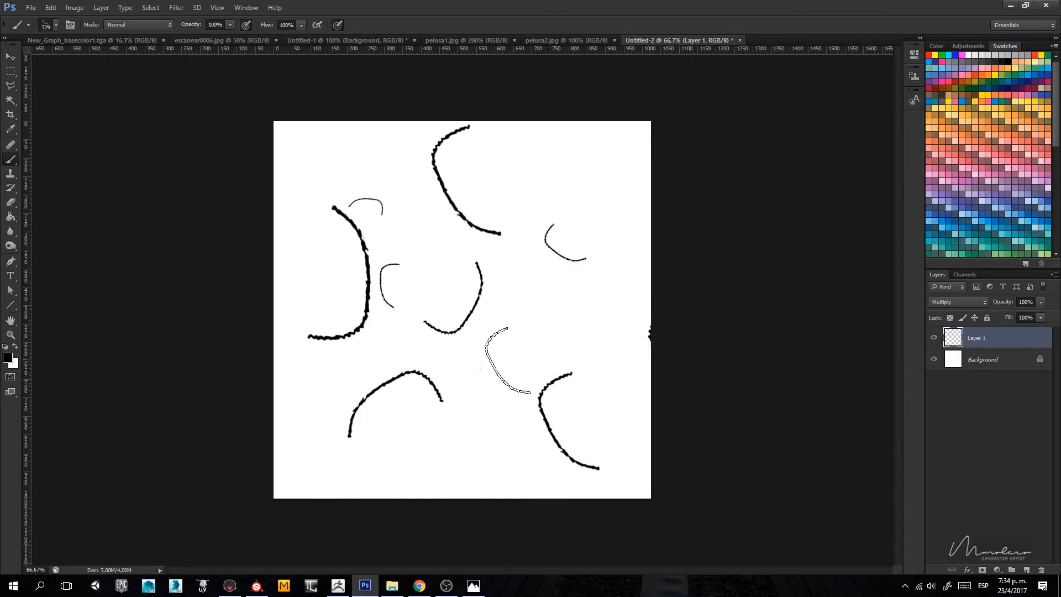
pyautogui.click(507, 361)
# Step: Switch to the thin 279 px strand brush and stamp it at several spots over the existing strands
pyautogui.rightClick(471, 182)
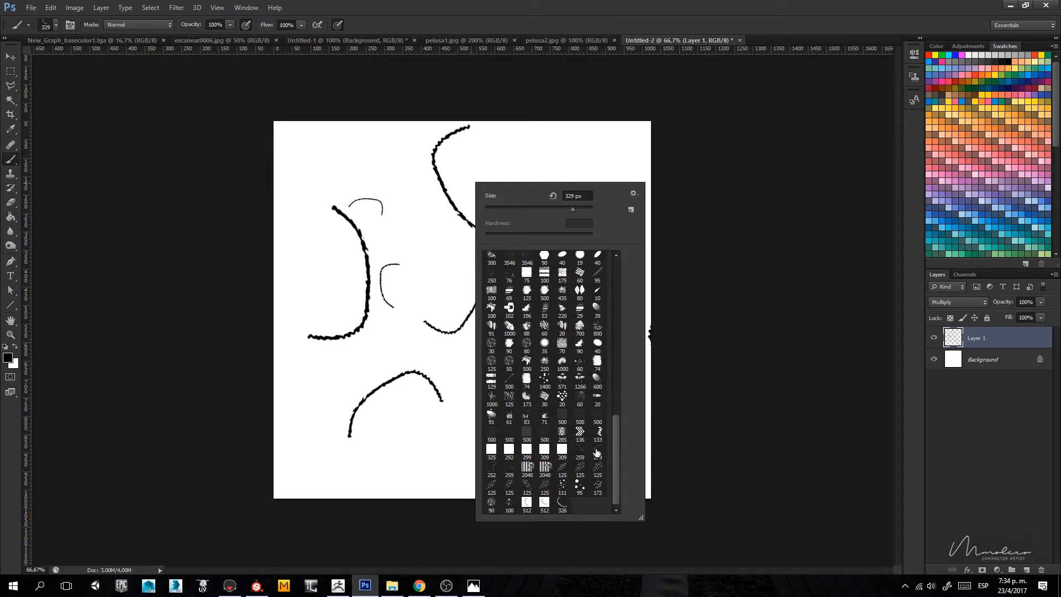
pyautogui.doubleClick(597, 452)
pyautogui.click(439, 300)
pyautogui.click(512, 395)
pyautogui.click(588, 278)
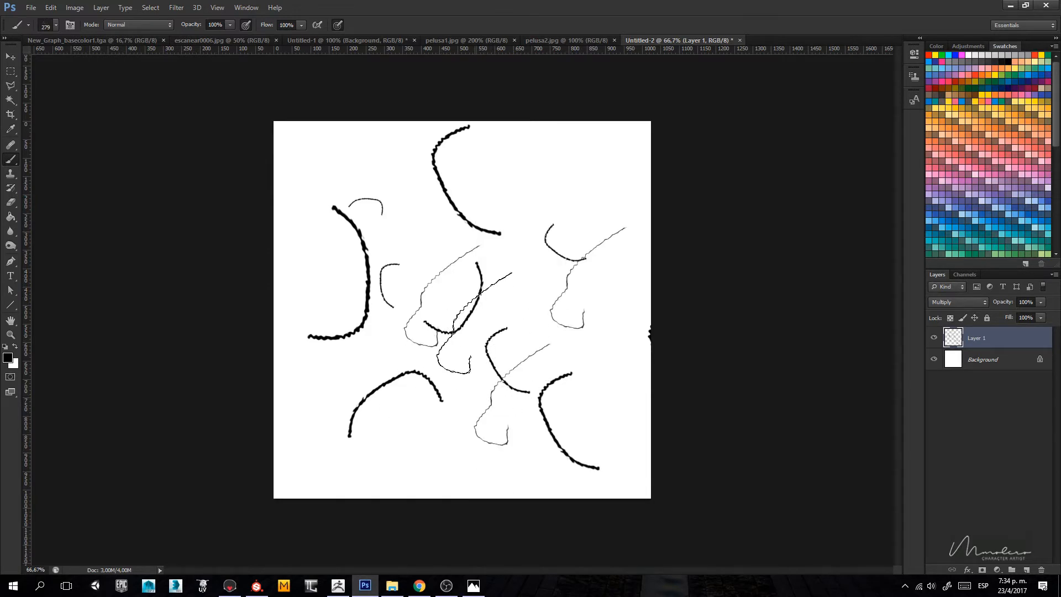
# Step: Undo the thin strand stamps and stamp a single thin strand left of the canvas centre
pyautogui.hotkey('ctrl', 'alt', 'z')
pyautogui.hotkey('ctrl', 'alt', 'z')
pyautogui.hotkey('ctrl', 'alt', 'z')
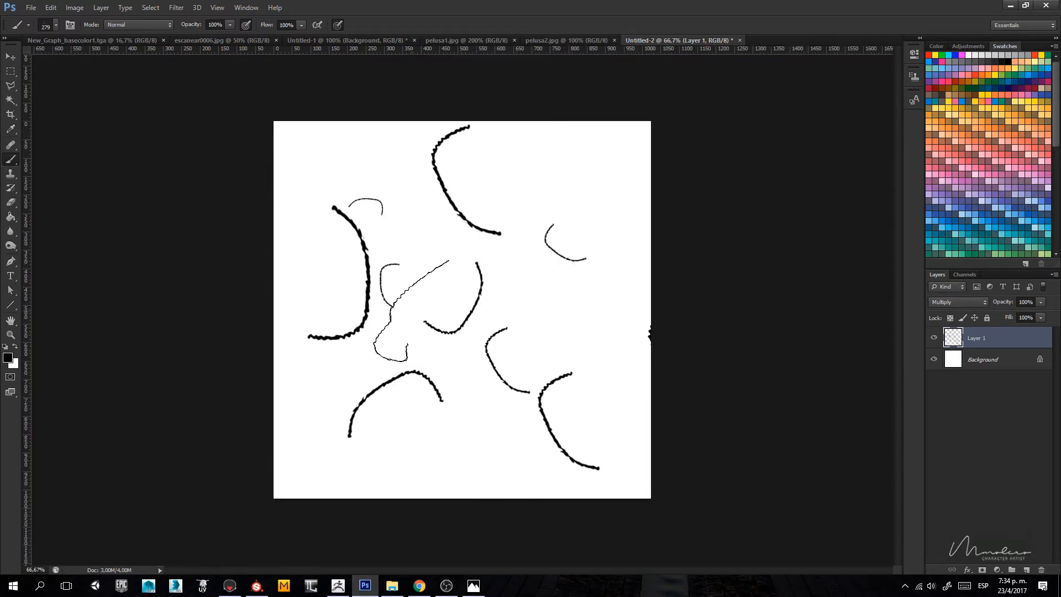
pyautogui.click(411, 311)
# Step: Review the source strands in the pelusa2.jpg, pelusa1.jpg and Untitled-1 documents
pyautogui.rightClick(564, 315)
pyautogui.click(589, 43)
pyautogui.click(473, 41)
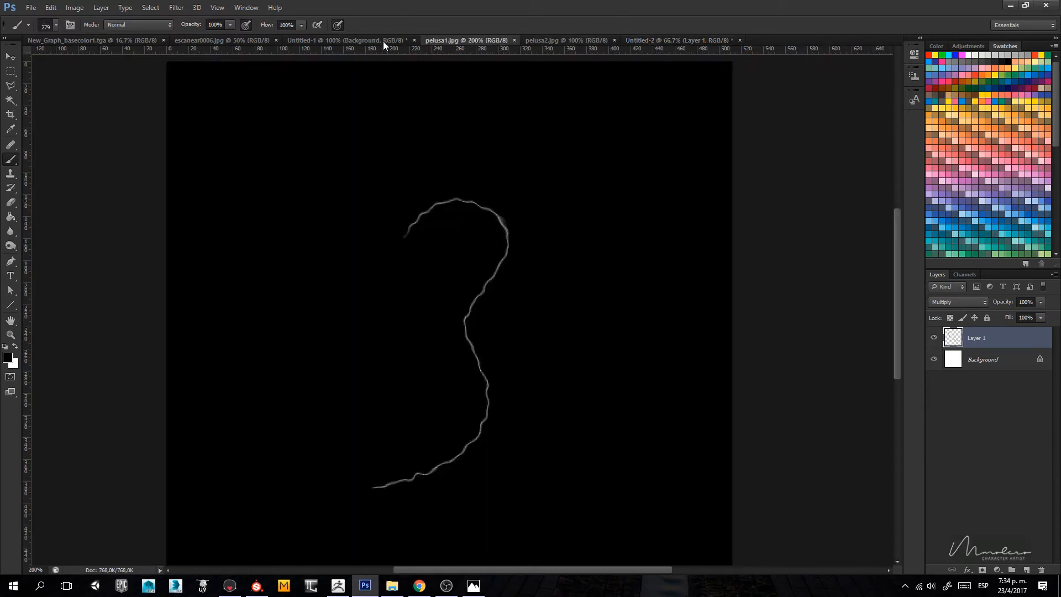
pyautogui.click(357, 42)
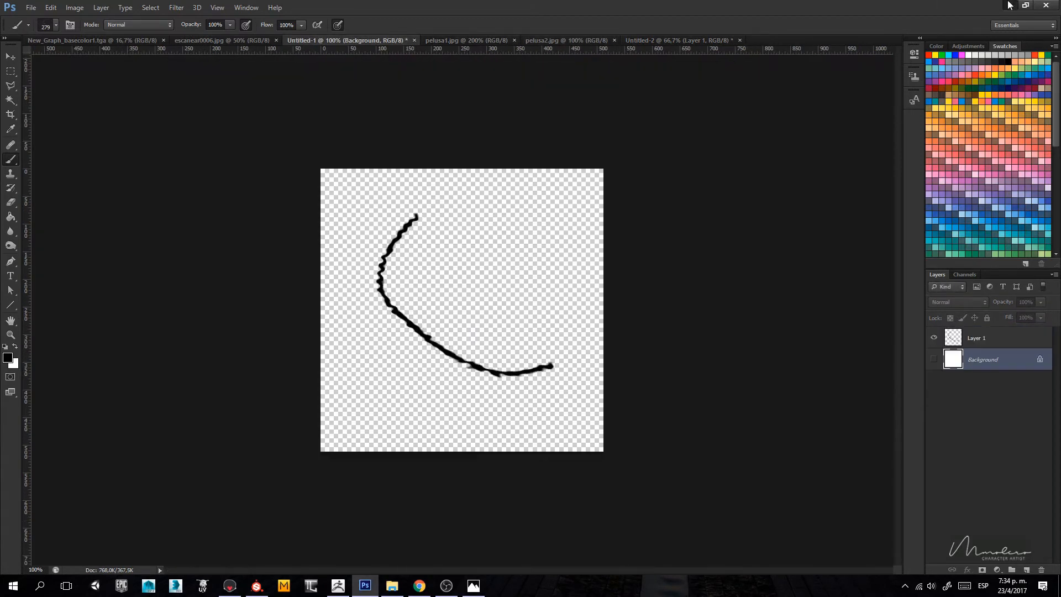
# Step: Switch to File Explorer and open the Paso 2 - Patrón folder inside Lint - Pelusas
pyautogui.click(1008, 5)
pyautogui.press('BackSpace')
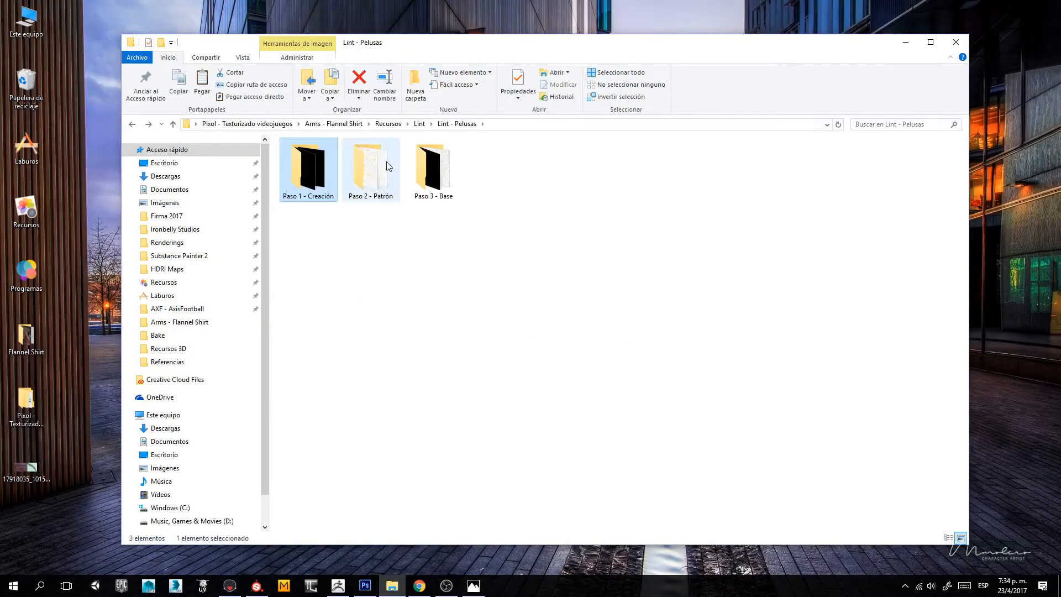
pyautogui.click(387, 173)
pyautogui.doubleClick(388, 198)
# Step: Open the alpha_pelusas image from the folder in Photoshop as a separate document
pyautogui.click(308, 171)
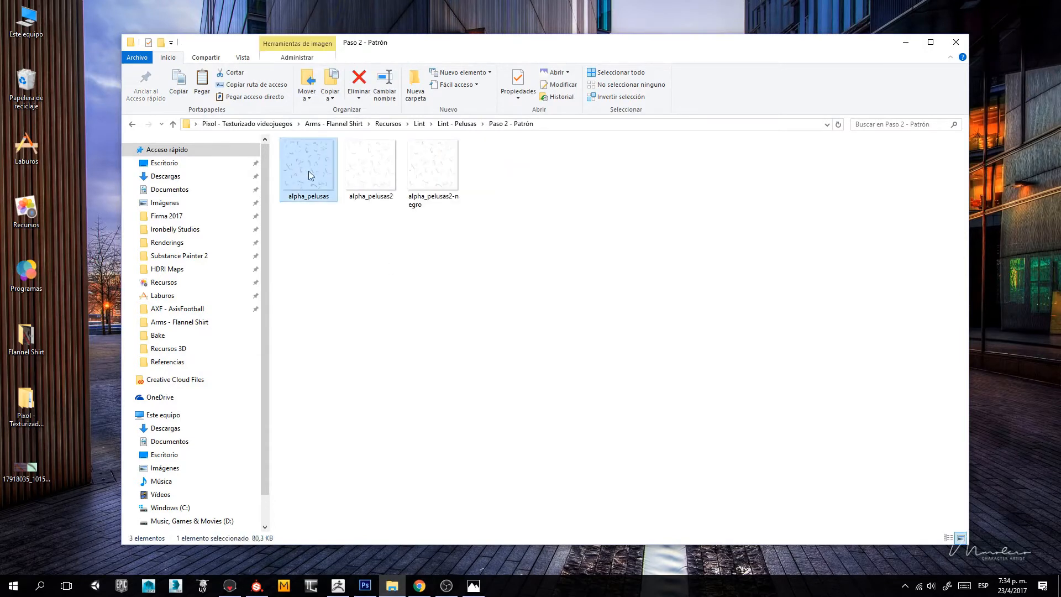
pyautogui.hotkey('ctrl', 'a')
pyautogui.moveTo(323, 180); pyautogui.dragTo(381, 418)
pyautogui.click(346, 269)
pyautogui.moveTo(320, 182); pyautogui.dragTo(568, 40)
# Step: Examine the lint strand pattern in alpha_pelusas.png up close across the canvas
pyautogui.press('z')
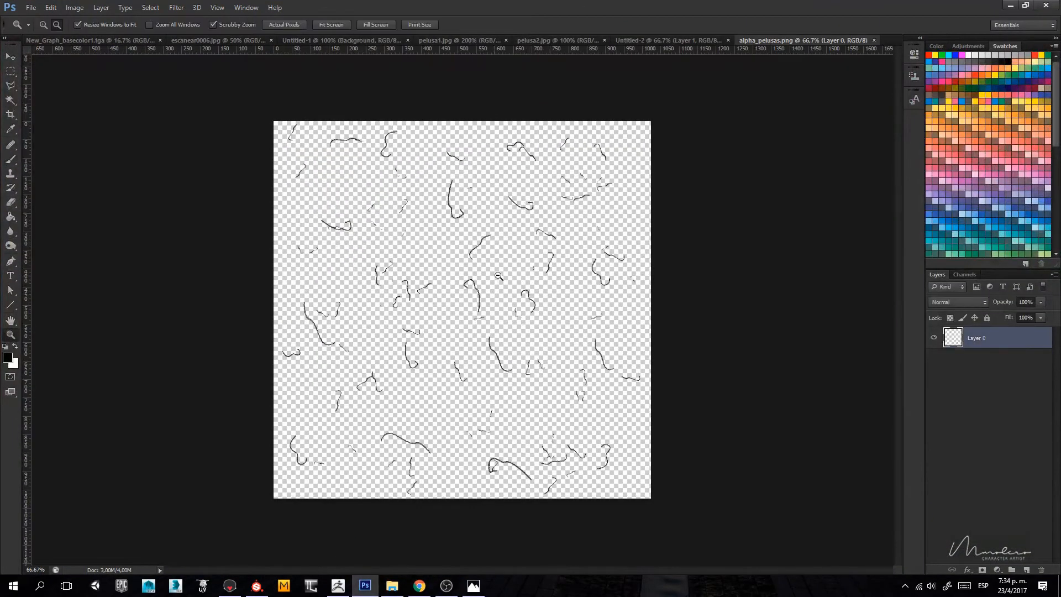
pyautogui.moveTo(476, 279); pyautogui.dragTo(526, 293)
pyautogui.moveTo(320, 203); pyautogui.dragTo(539, 522)
pyautogui.moveTo(403, 404); pyautogui.dragTo(33, 110)
pyautogui.moveTo(409, 514); pyautogui.dragTo(791, 393)
pyautogui.moveTo(679, 336); pyautogui.dragTo(558, 348)
# Step: Switch to Substance Painter and inspect the flannel shirt sleeve from the elbow to the cuff
pyautogui.click(1008, 5)
pyautogui.click(500, 243)
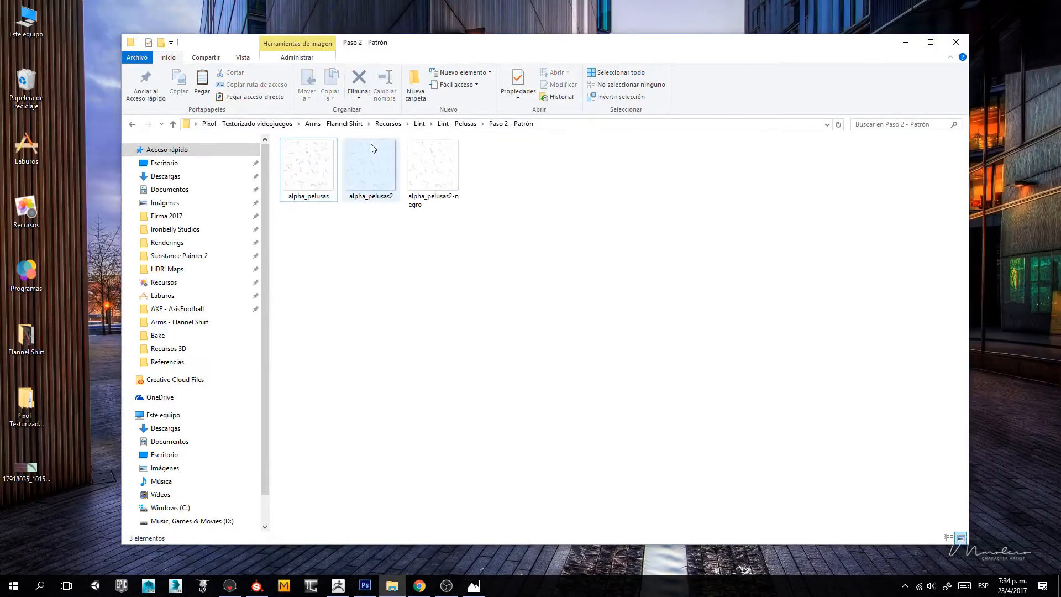
pyautogui.click(258, 588)
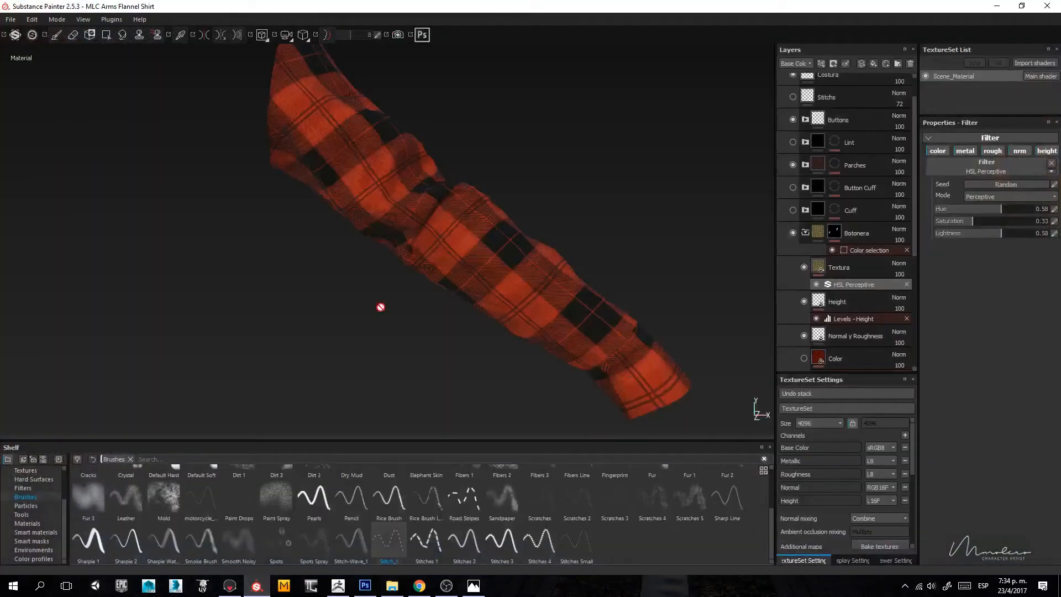
pyautogui.keyDown('alt'); pyautogui.moveTo(616, 221); pyautogui.dragTo(506, 254); pyautogui.keyUp('alt')
pyautogui.keyDown('alt'); pyautogui.moveTo(506, 254); pyautogui.dragTo(440, 261, button='middle'); pyautogui.keyUp('alt')
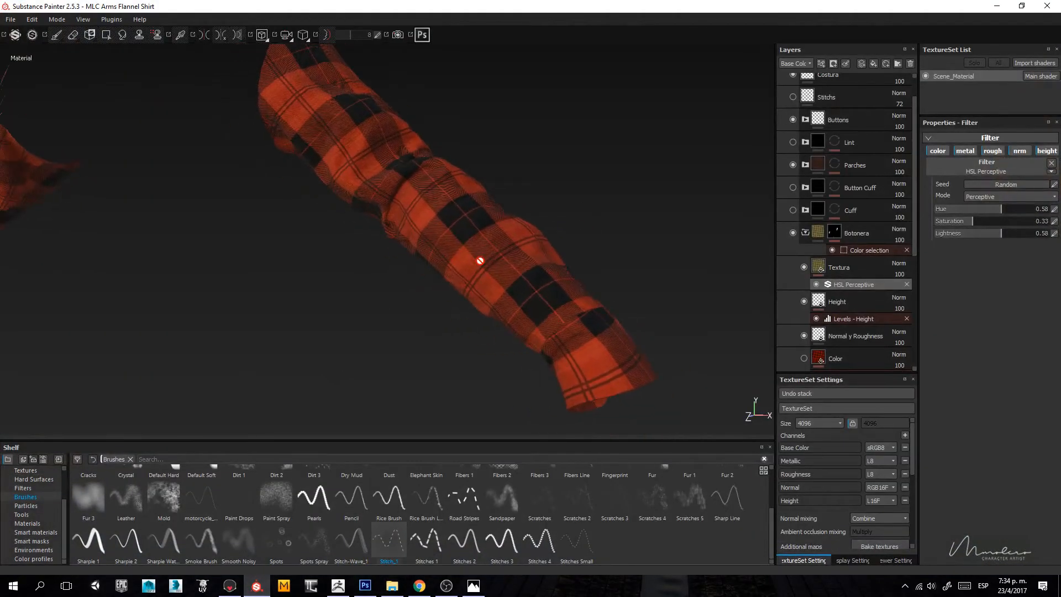
pyautogui.keyDown('alt'); pyautogui.moveTo(481, 256); pyautogui.dragTo(549, 287, button='right'); pyautogui.keyUp('alt')
pyautogui.keyDown('alt'); pyautogui.moveTo(549, 286); pyautogui.dragTo(552, 261); pyautogui.keyUp('alt')
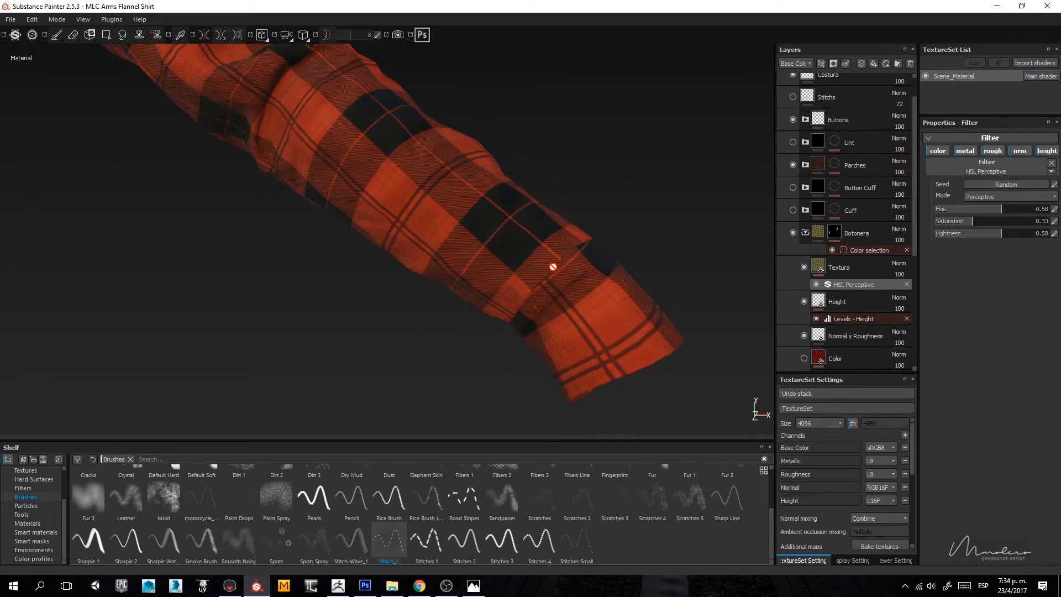
# Step: Collapse the Botonera folder, then show the Lint folder and expand its layers
pyautogui.click(805, 233)
pyautogui.scroll(1, 807, 232)
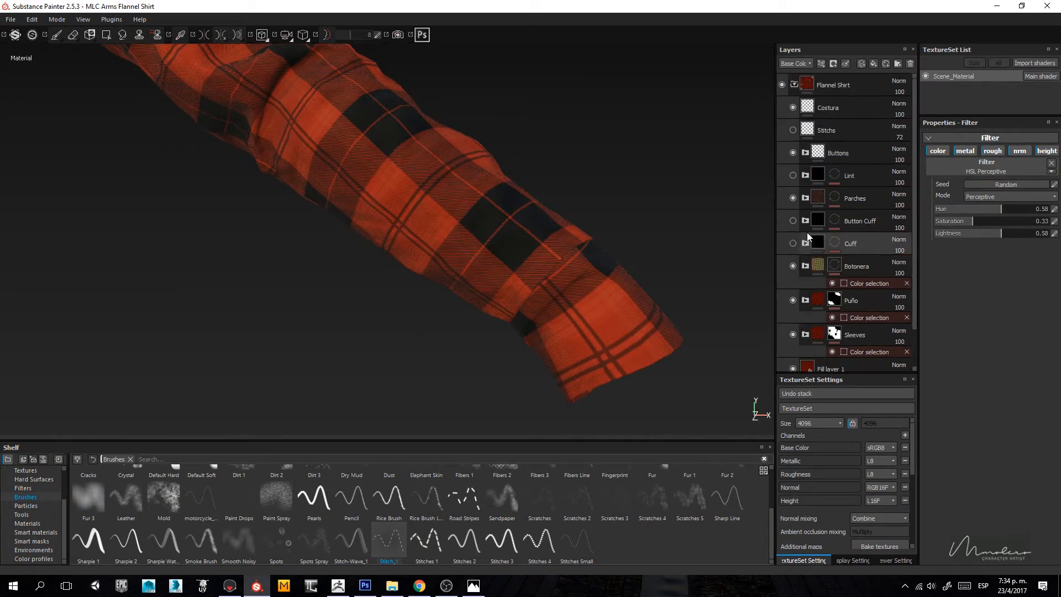
pyautogui.click(814, 176)
pyautogui.click(805, 176)
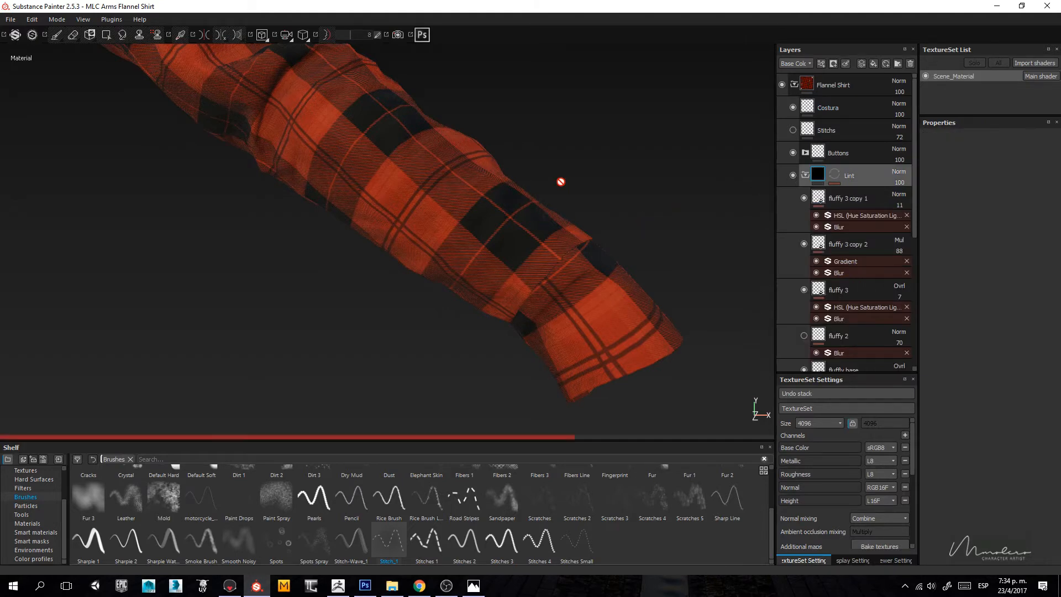
# Step: Examine the lint on the sleeve's dark squares up close and review the fluffy layers in the Lint folder
pyautogui.keyDown('alt'); pyautogui.moveTo(561, 183); pyautogui.dragTo(521, 180); pyautogui.keyUp('alt')
pyautogui.keyDown('alt'); pyautogui.moveTo(521, 180); pyautogui.dragTo(743, 414, button='right'); pyautogui.keyUp('alt')
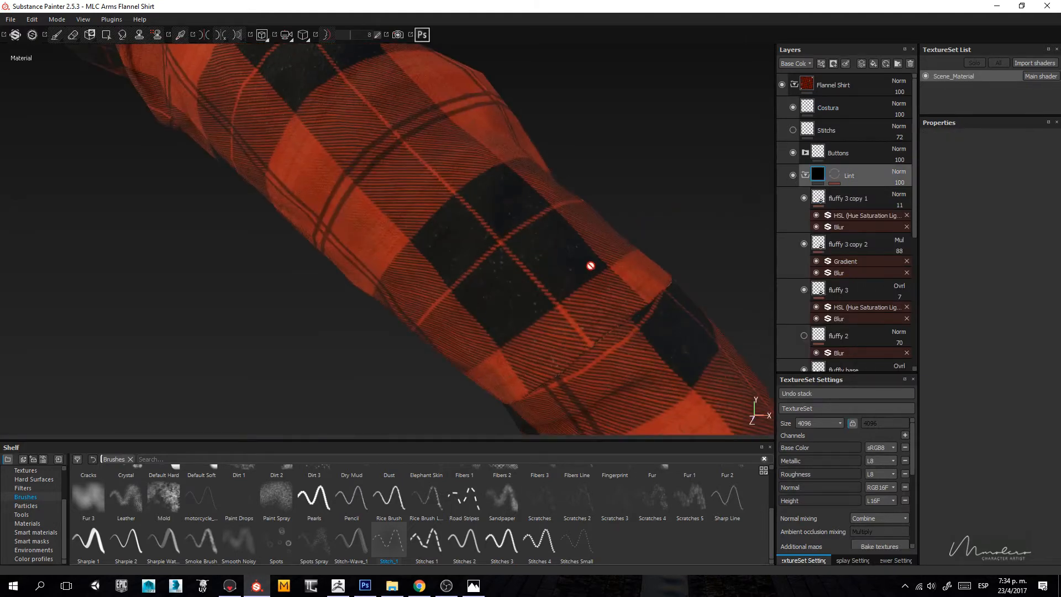
pyautogui.scroll(-3, 835, 252)
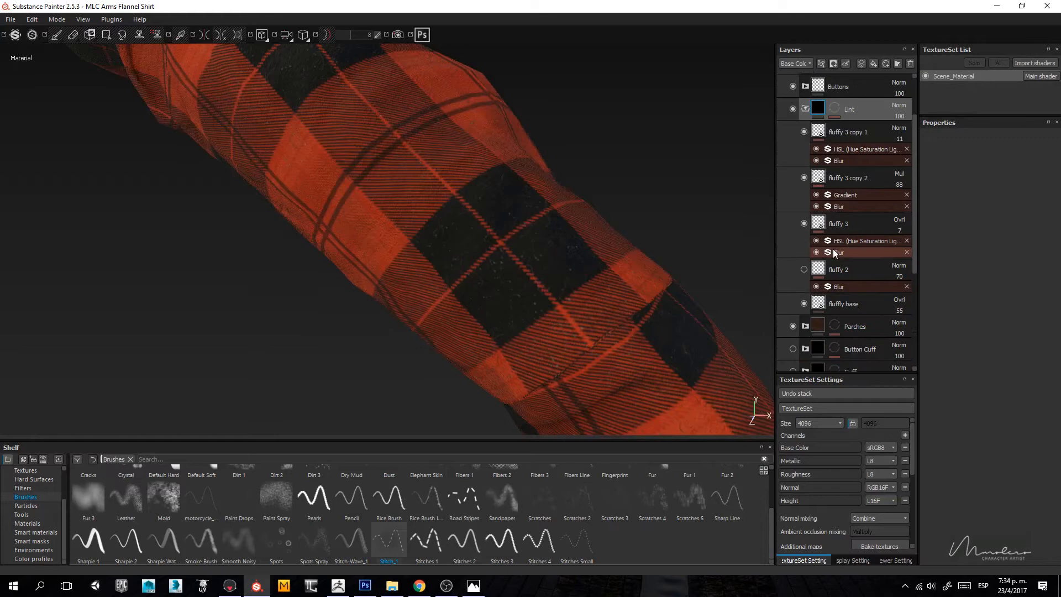
# Step: Compare the fill properties of the fluffly base and fluffy 3 layers in the Lint folder
pyautogui.click(843, 303)
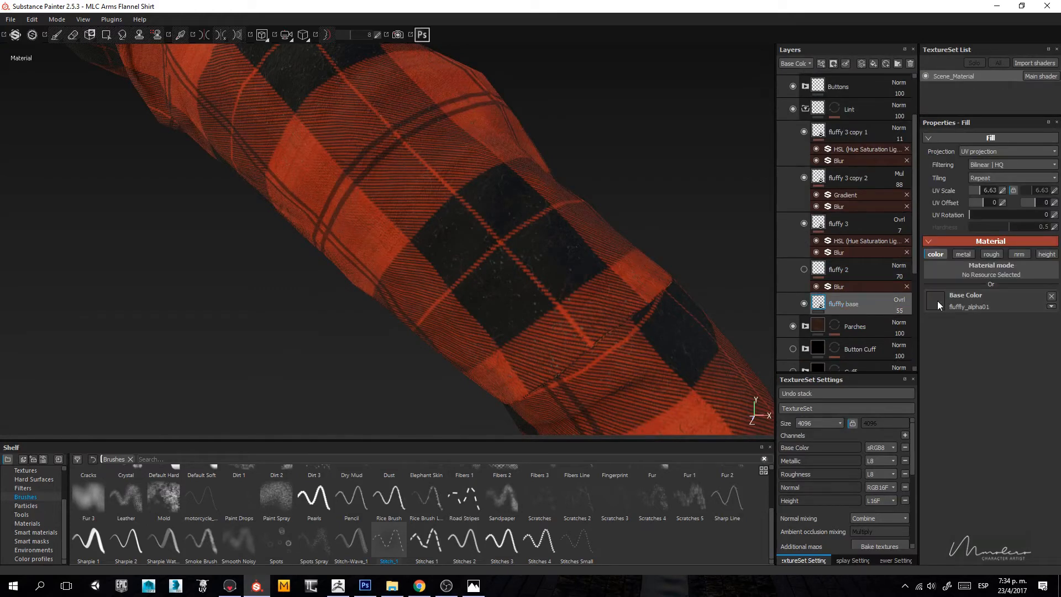
pyautogui.click(852, 271)
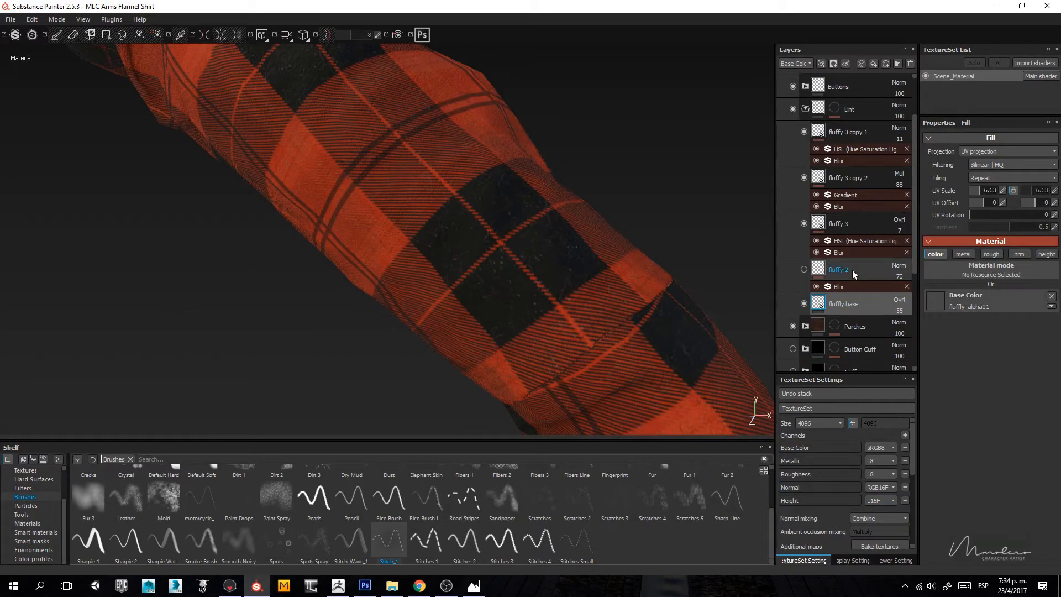
pyautogui.click(851, 223)
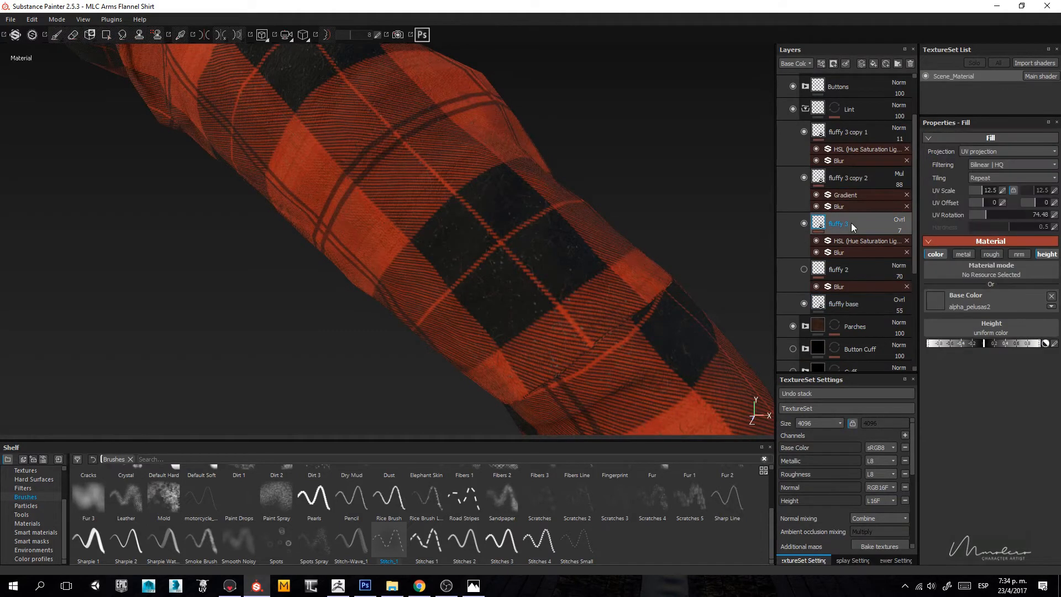
pyautogui.click(850, 306)
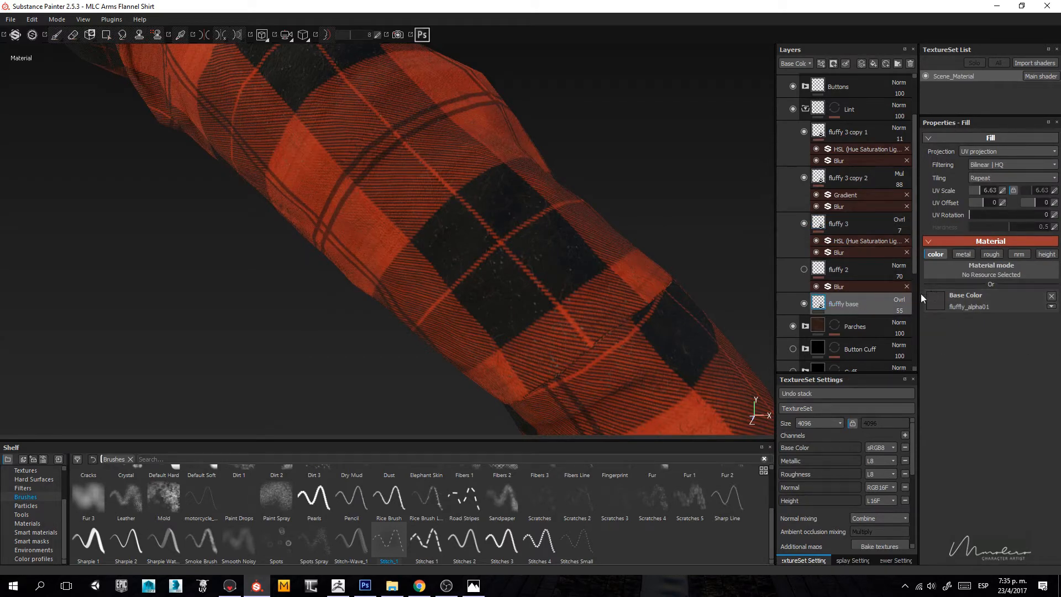
# Step: Hide the fluffy 3 copy 1, fluffy 3 copy 2 and fluffy 3 layers to isolate the fluffly base lint on the sleeve's dark squares
pyautogui.keyDown('alt'); pyautogui.moveTo(556, 265); pyautogui.dragTo(621, 339, button='right'); pyautogui.keyUp('alt')
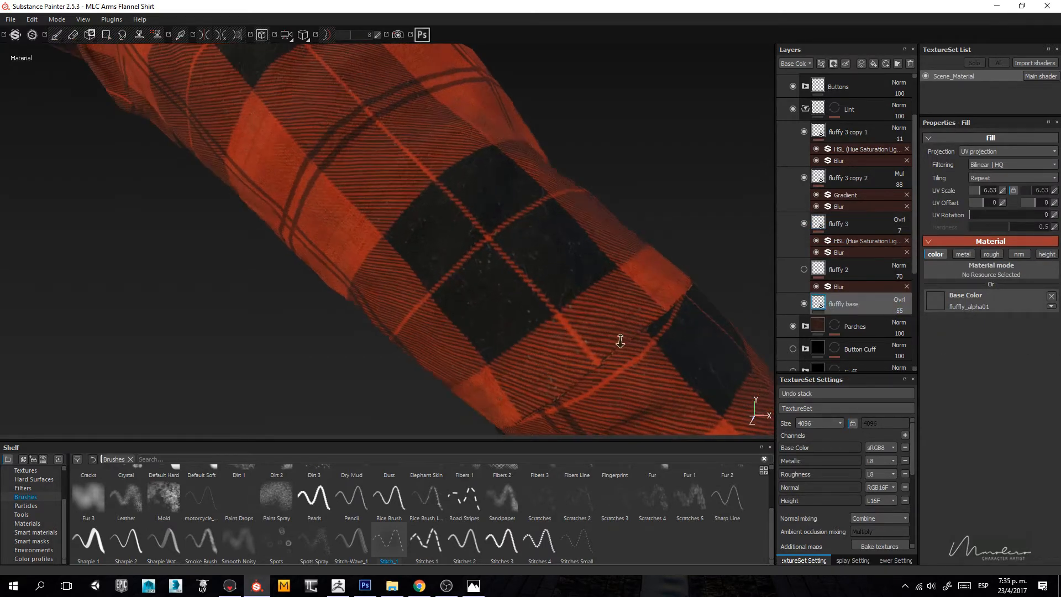
pyautogui.click(804, 132)
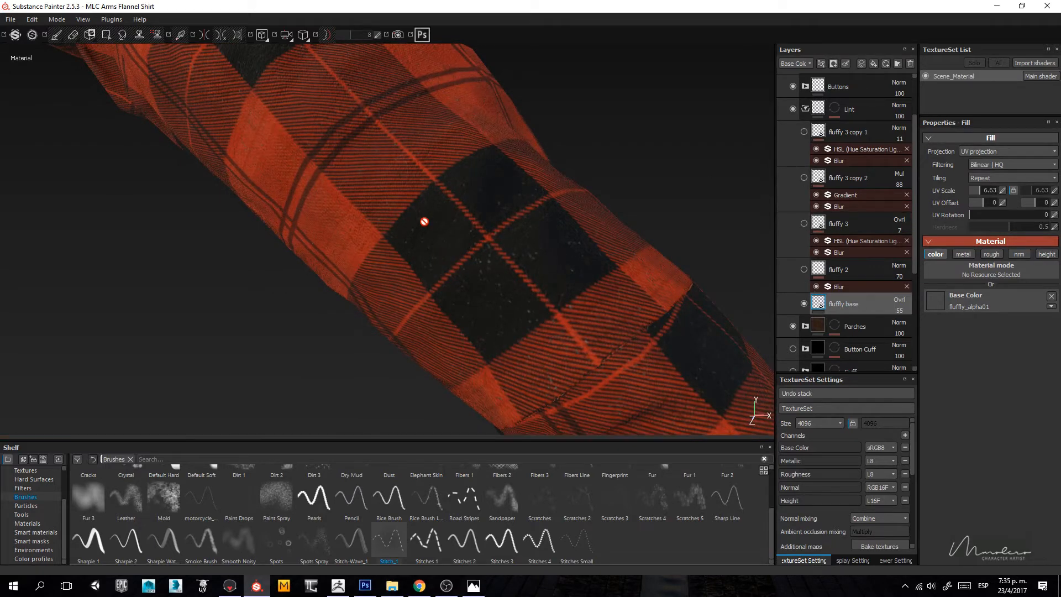
pyautogui.keyDown('alt'); pyautogui.moveTo(423, 211); pyautogui.dragTo(487, 305, button='right'); pyautogui.keyUp('alt')
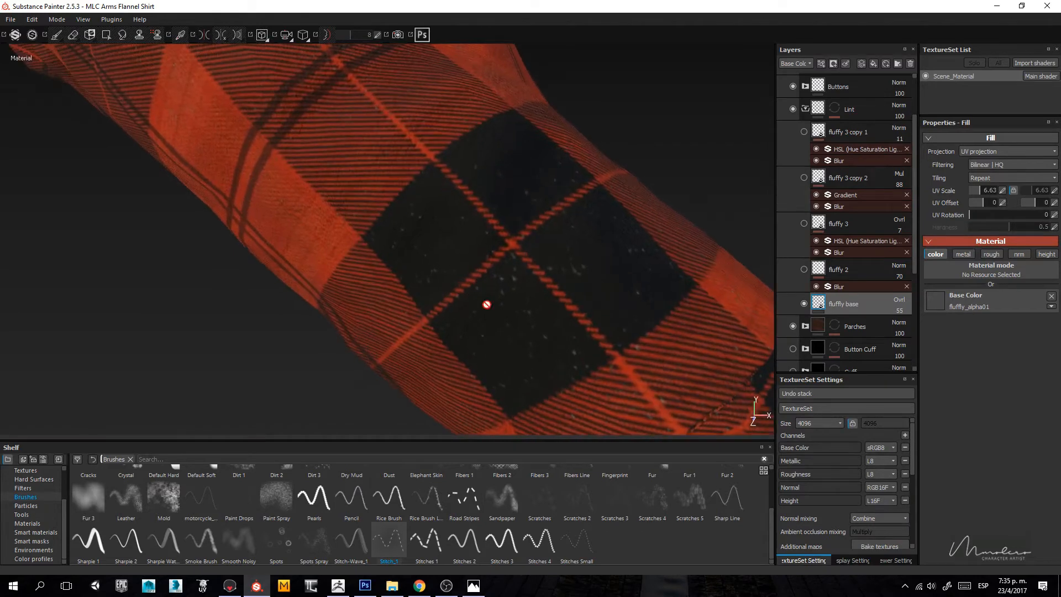
# Step: Switch to File Explorer, examine the dark fluffly_alpha01.png in the Paso 3 - Base folder, and return to the Lint - Pelusas folder
pyautogui.click(392, 585)
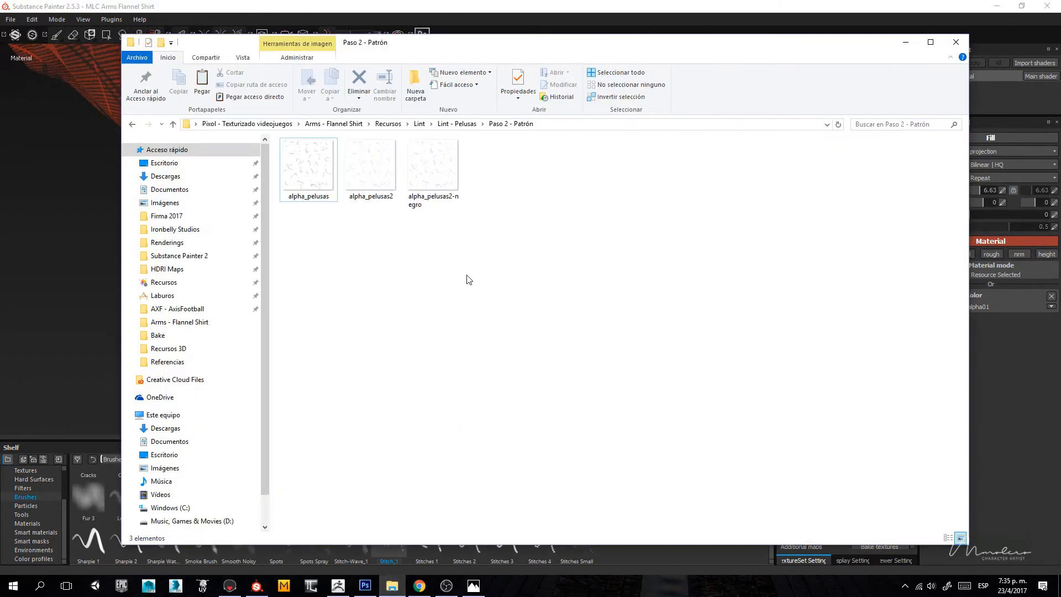
pyautogui.press('BackSpace')
pyautogui.doubleClick(439, 171)
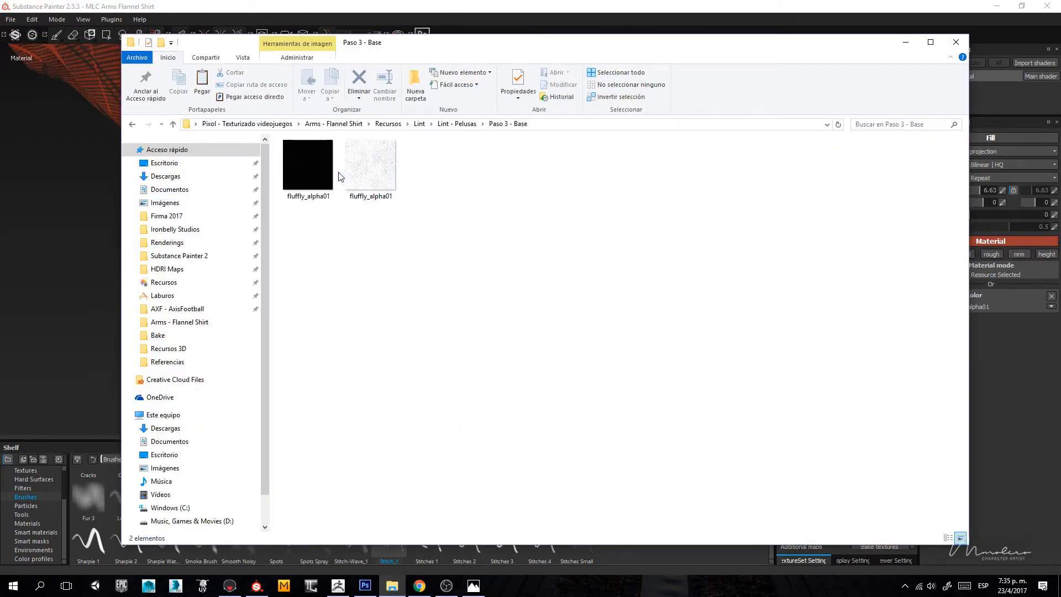
pyautogui.doubleClick(349, 172)
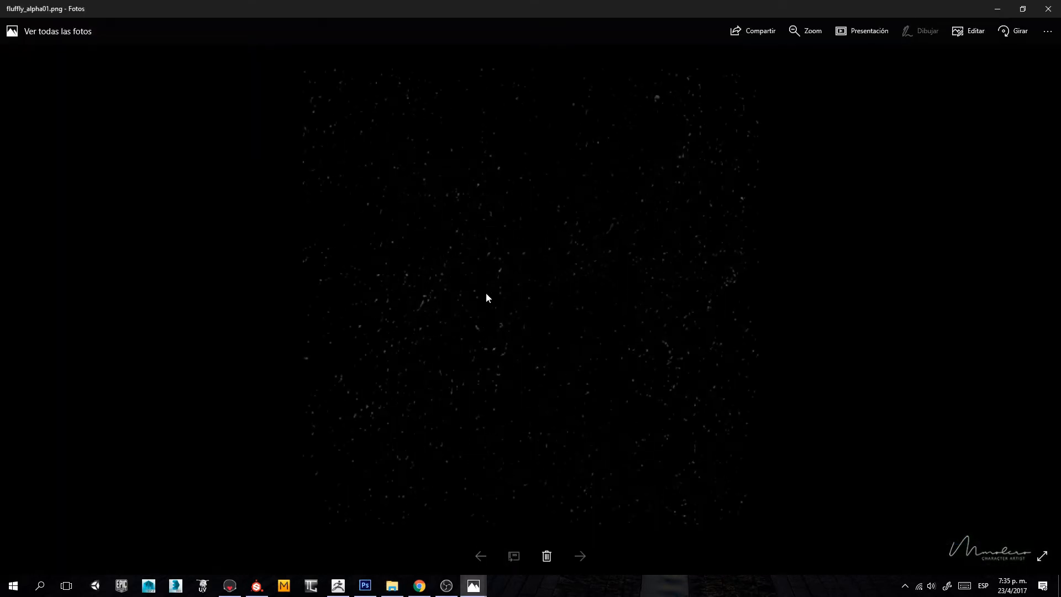
pyautogui.scroll(3, 486, 293)
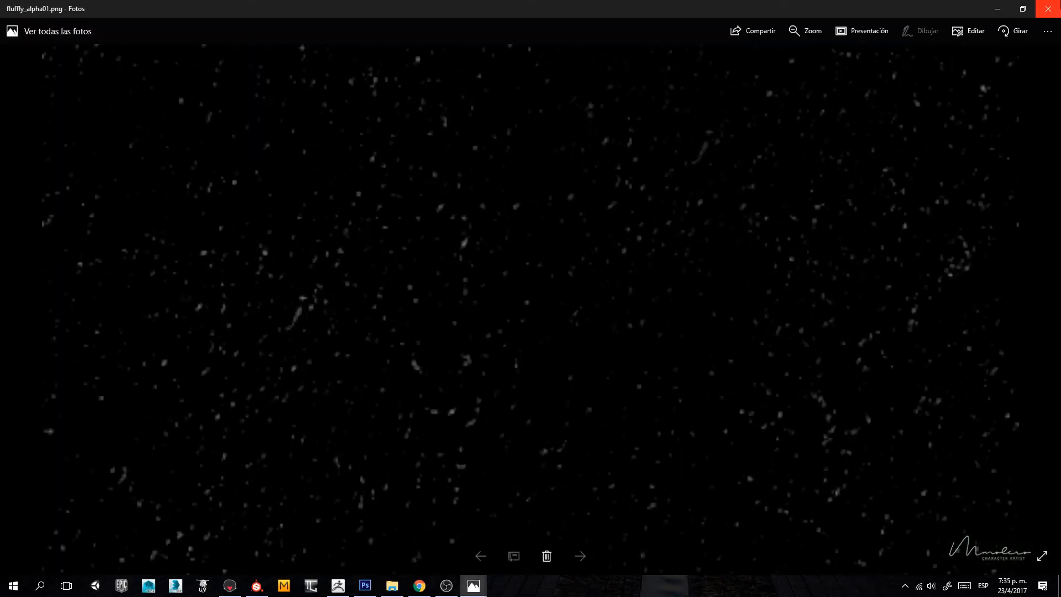
pyautogui.click(1051, 6)
pyautogui.click(533, 313)
pyautogui.click(465, 122)
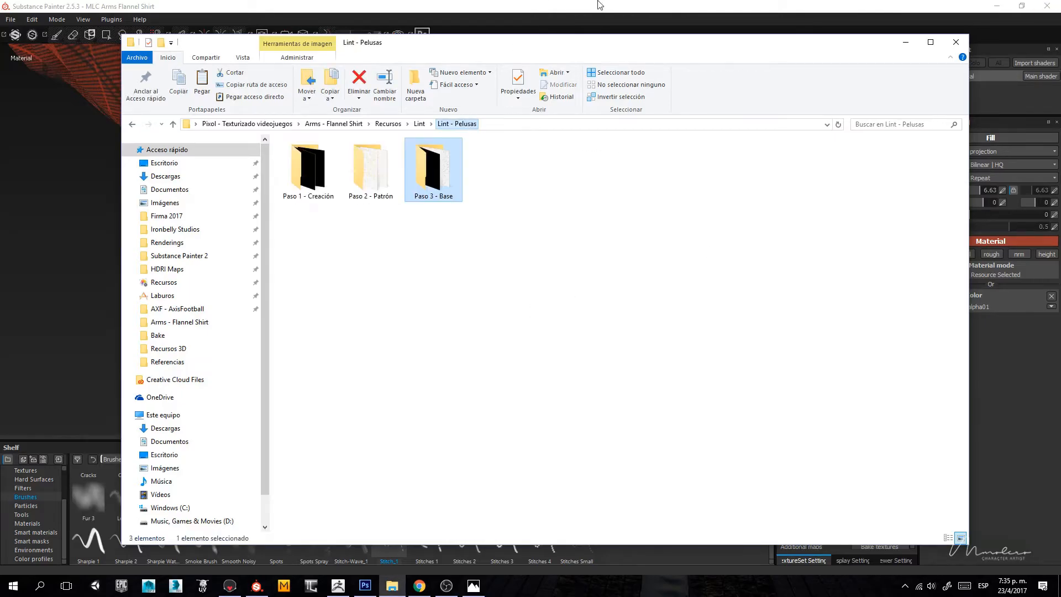
# Step: Switch back to Substance Painter and set the fluffly base layer's UV Scale to 12.47, keeping its blending mode
pyautogui.click(599, 3)
pyautogui.keyDown('alt'); pyautogui.moveTo(506, 239); pyautogui.dragTo(551, 282, button='right'); pyautogui.keyUp('alt')
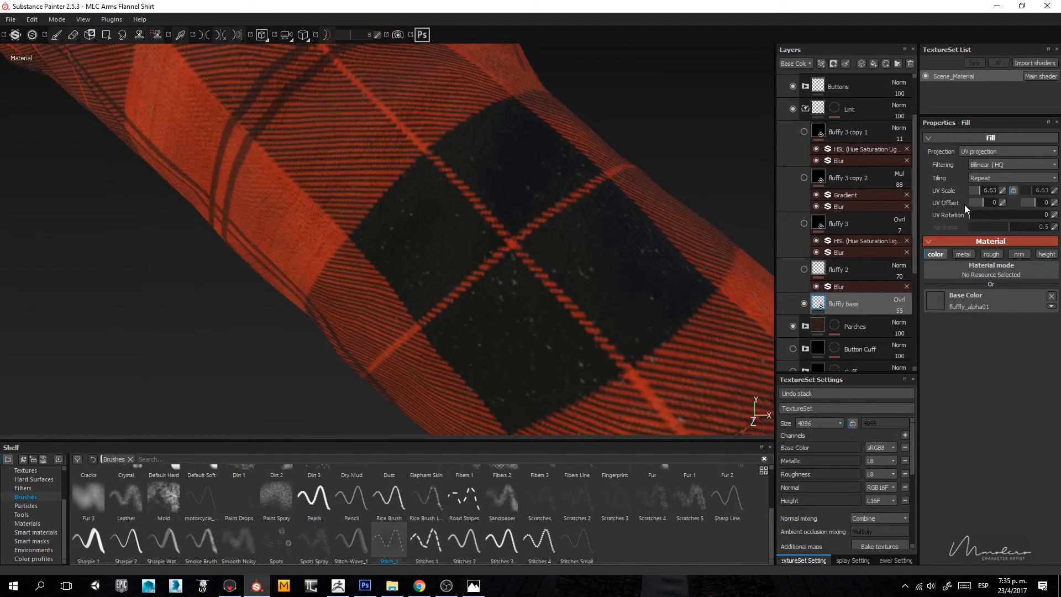
pyautogui.moveTo(977, 190); pyautogui.dragTo(981, 189)
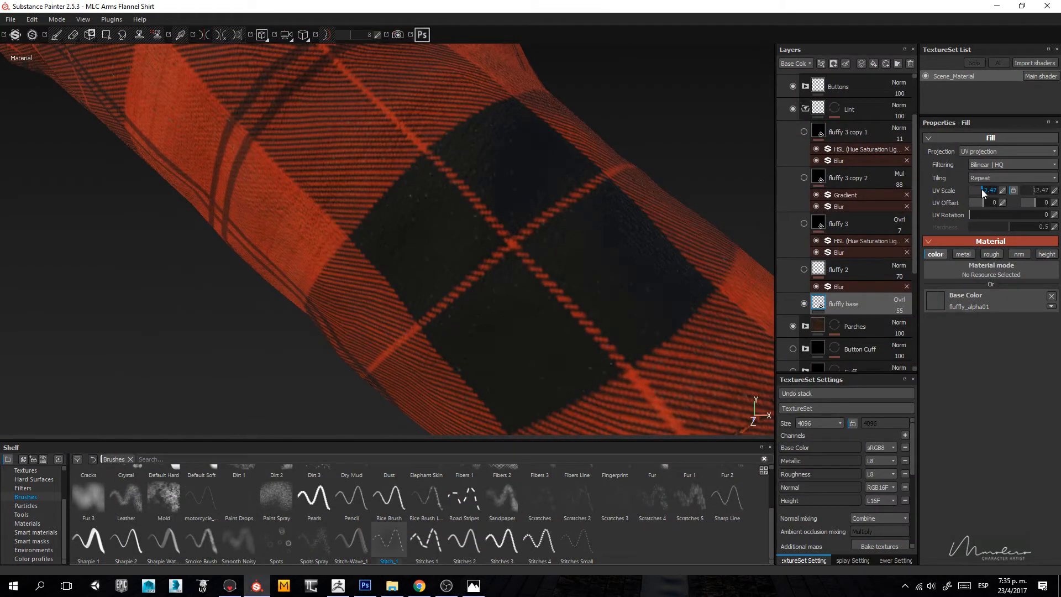
pyautogui.click(899, 301)
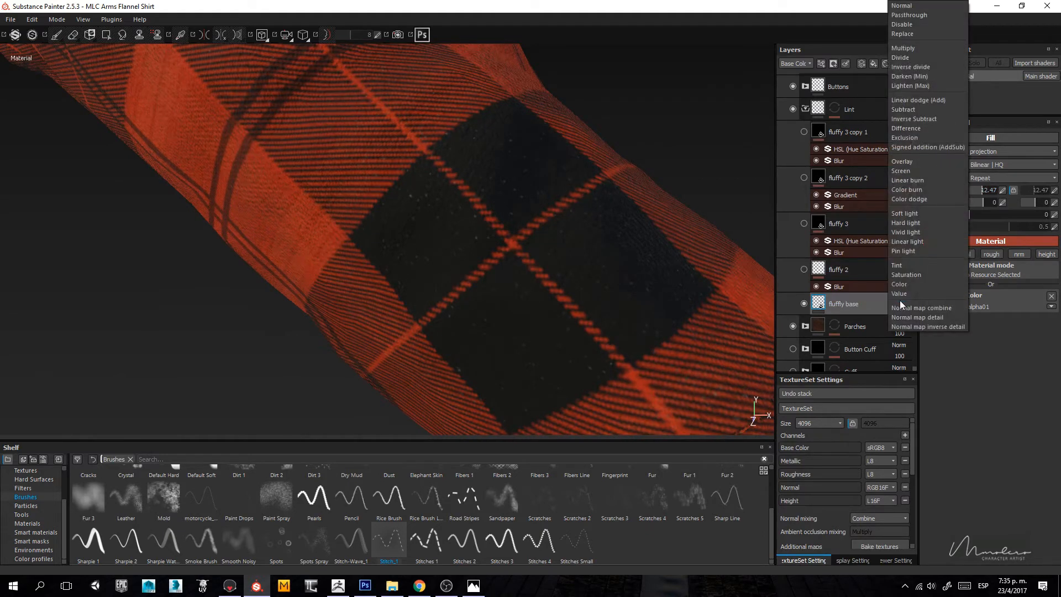
pyautogui.click(867, 303)
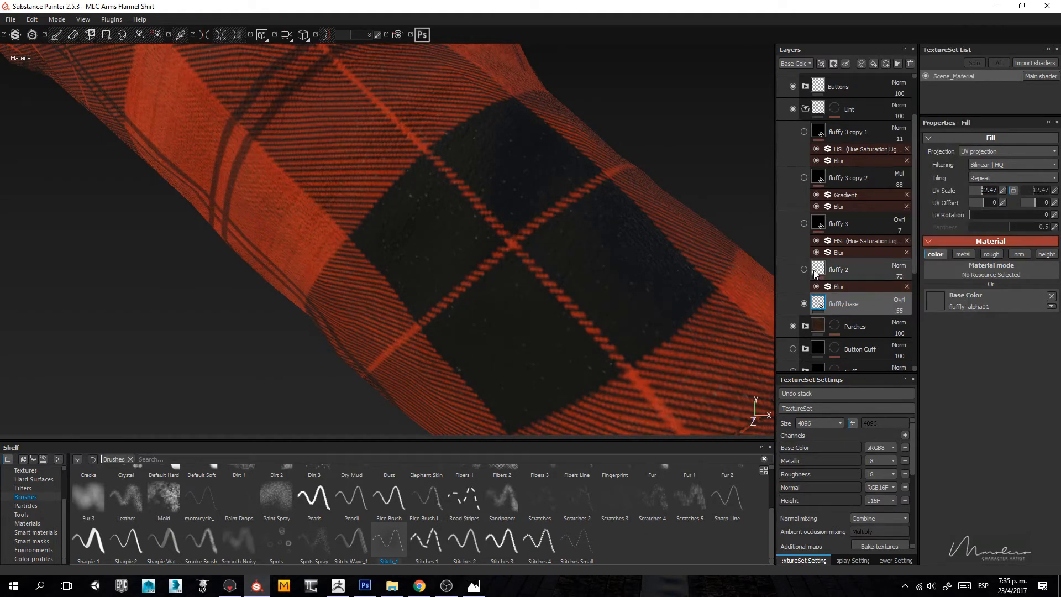
# Step: Show the fluffy 3 layer and inspect its fill properties and the strands it adds on the dark squares
pyautogui.click(805, 223)
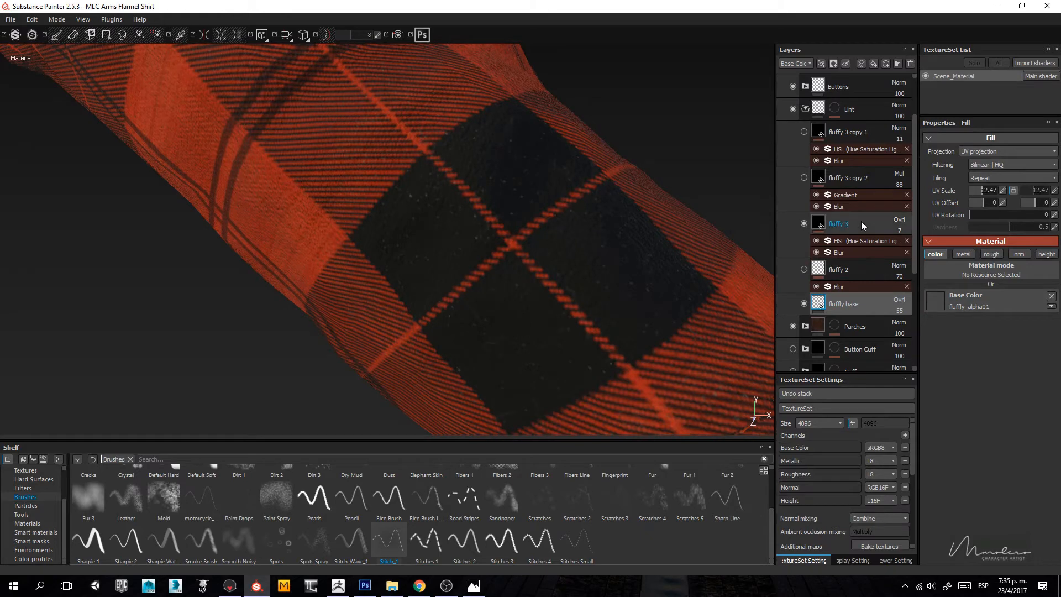
pyautogui.click(839, 223)
pyautogui.keyDown('alt'); pyautogui.moveTo(484, 260); pyautogui.dragTo(469, 232); pyautogui.keyUp('alt')
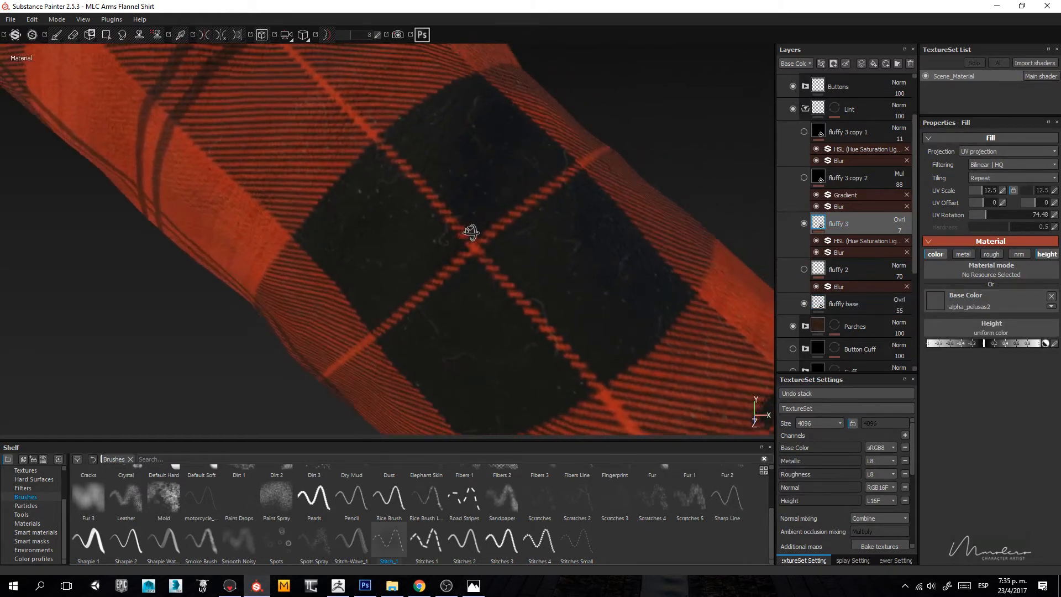
pyautogui.moveTo(523, 284)
pyautogui.keyDown('alt'); pyautogui.mouseDown()
pyautogui.moveTo(486, 244)
pyautogui.moveTo(529, 265)
pyautogui.mouseUp(); pyautogui.keyUp('alt')
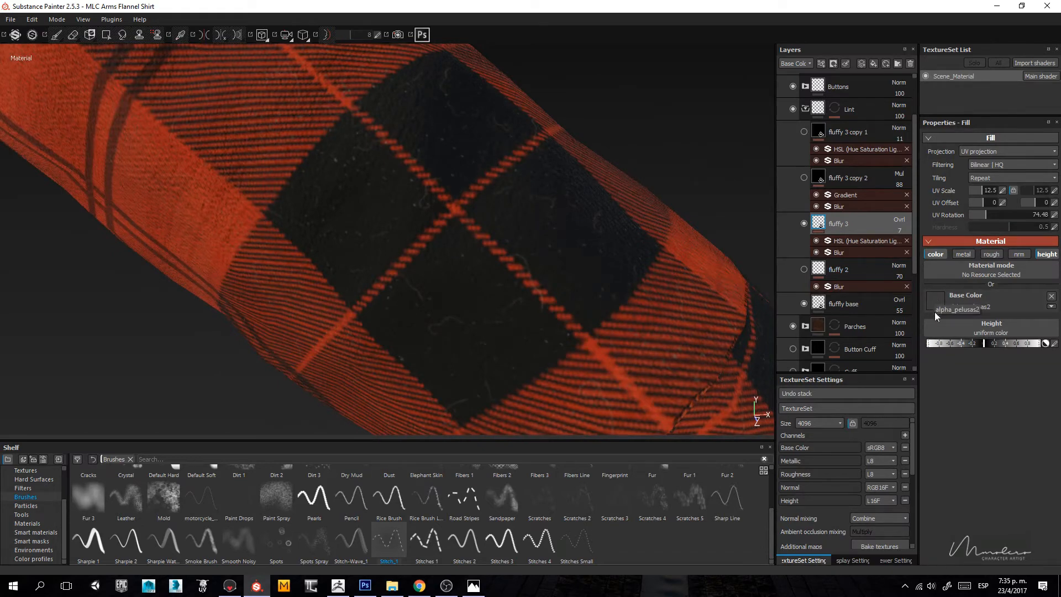
# Step: Locate the alpha_pelusas2 image in the Paso 2 - Patrón folder in File Explorer, then return to Substance Painter
pyautogui.click(392, 585)
pyautogui.click(353, 171)
pyautogui.doubleClick(353, 171)
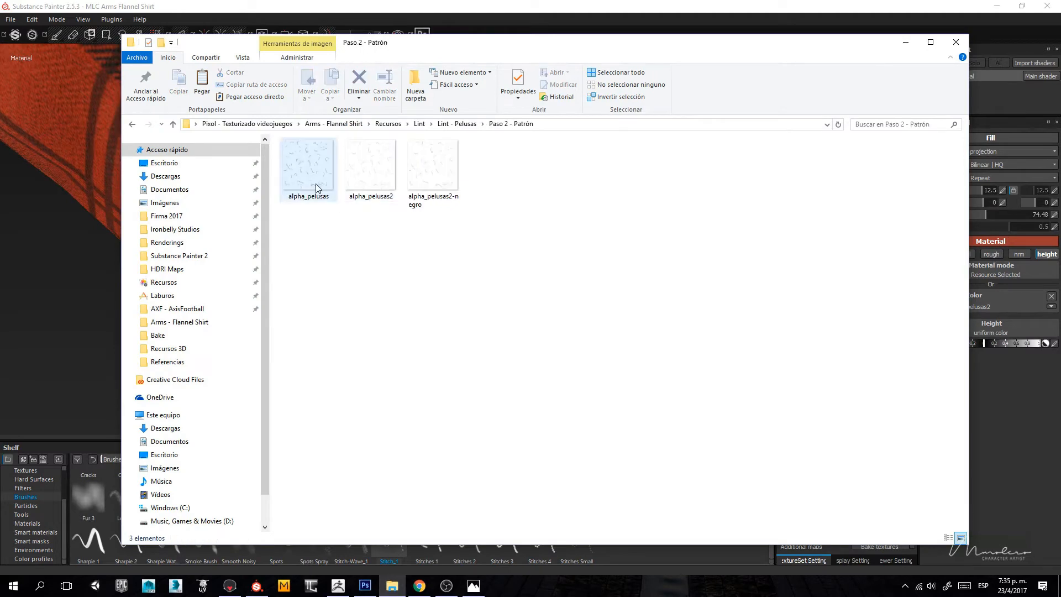
pyautogui.hotkey('alt', 'Left')
pyautogui.doubleClick(347, 170)
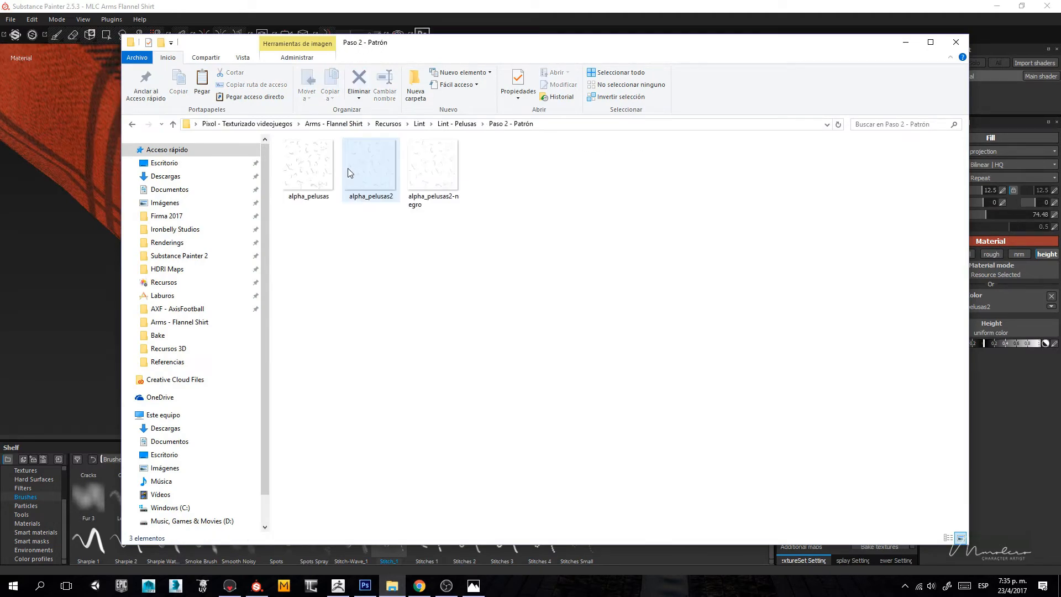
pyautogui.click(684, 3)
# Step: Try a hue of 0.19 and a saturation of 0.75 in the fluffy 3 layer's HSL filter
pyautogui.keyDown('alt'); pyautogui.moveTo(457, 280); pyautogui.dragTo(515, 334); pyautogui.keyUp('alt')
pyautogui.click(841, 242)
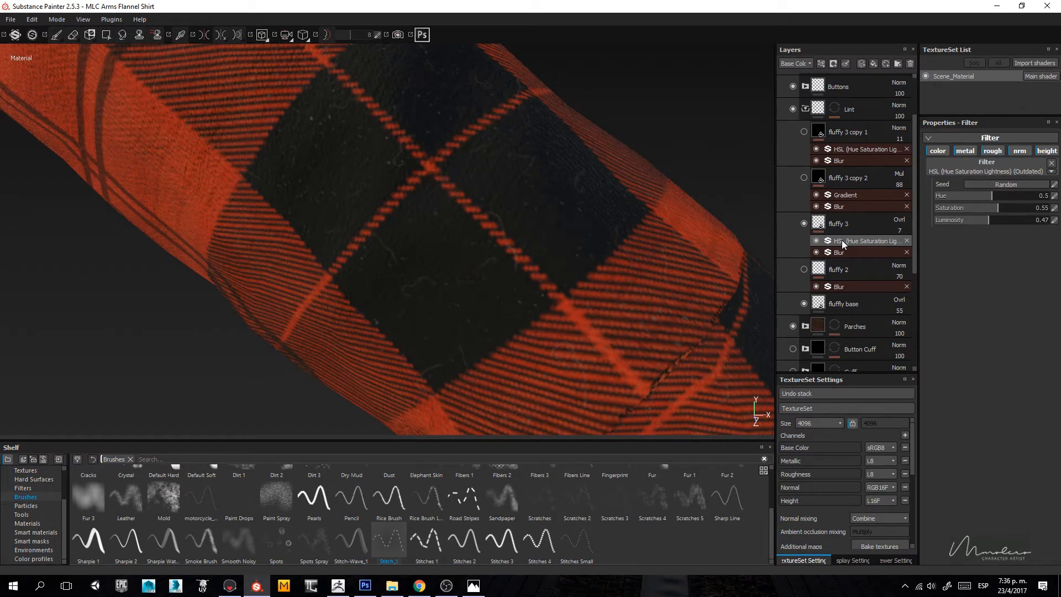
pyautogui.keyDown('alt'); pyautogui.moveTo(469, 241); pyautogui.dragTo(474, 237); pyautogui.keyUp('alt')
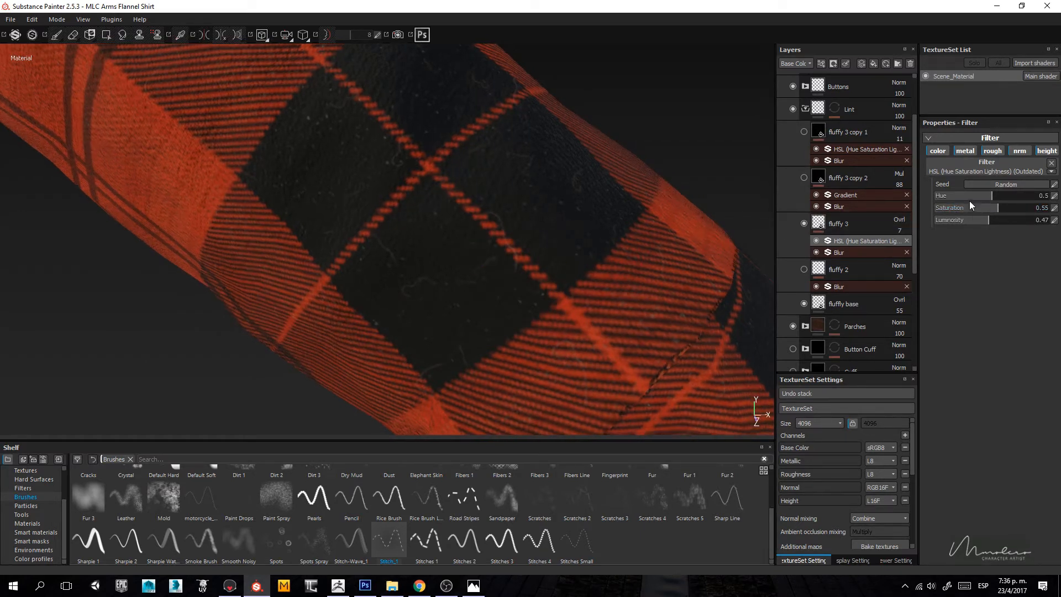
pyautogui.moveTo(973, 196); pyautogui.dragTo(969, 196)
pyautogui.moveTo(968, 196); pyautogui.dragTo(956, 195)
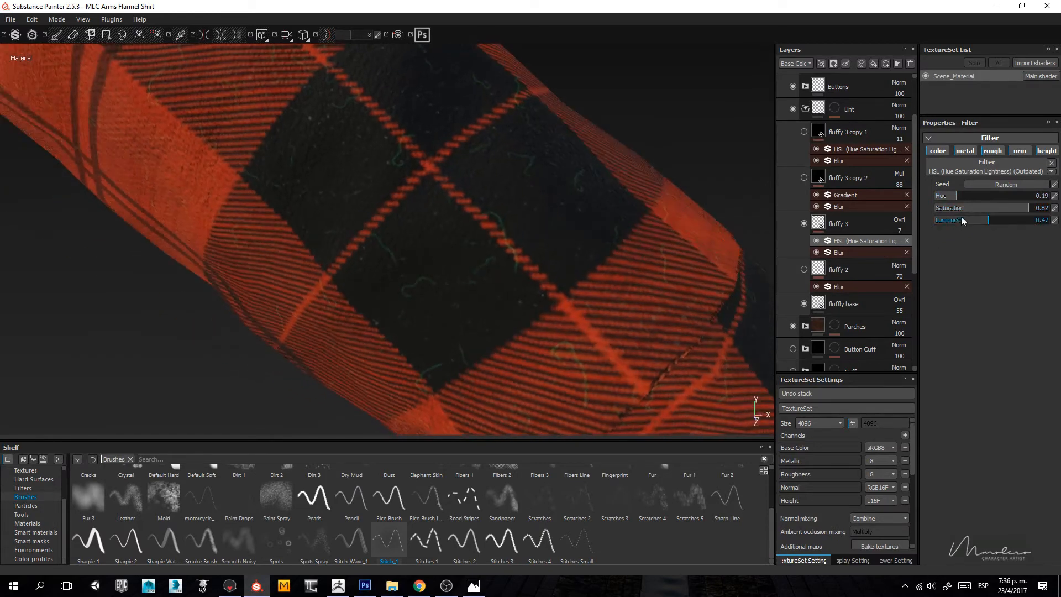
pyautogui.click(1021, 208)
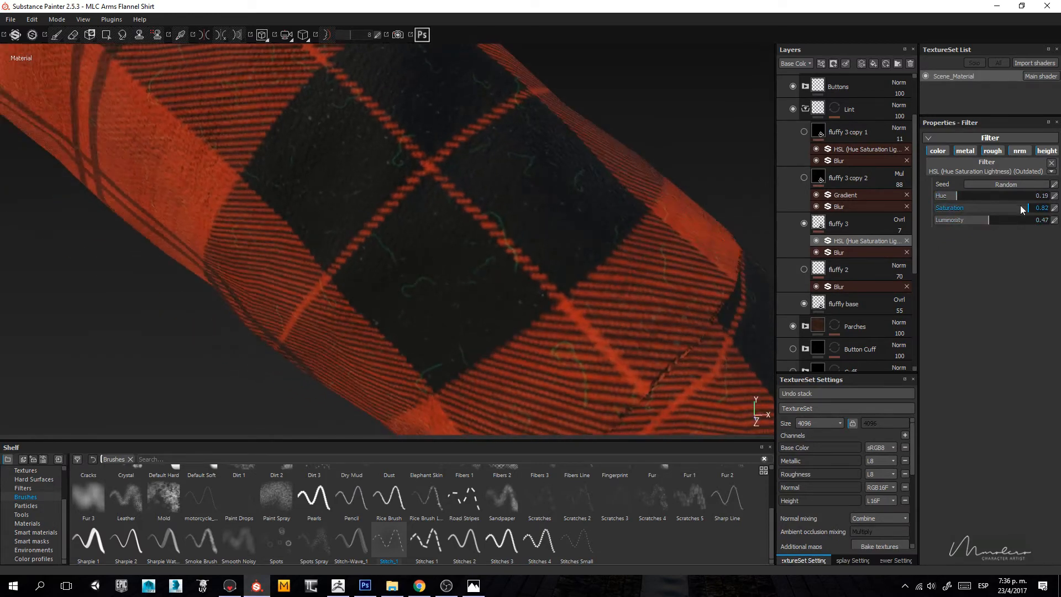
# Step: Lower the fluffy 3 layer's opacity to 3 and set its HSL filter to hue 0.47 and saturation 0.82
pyautogui.click(899, 231)
pyautogui.moveTo(907, 245)
pyautogui.mouseDown()
pyautogui.moveTo(913, 238)
pyautogui.moveTo(894, 244)
pyautogui.mouseUp()
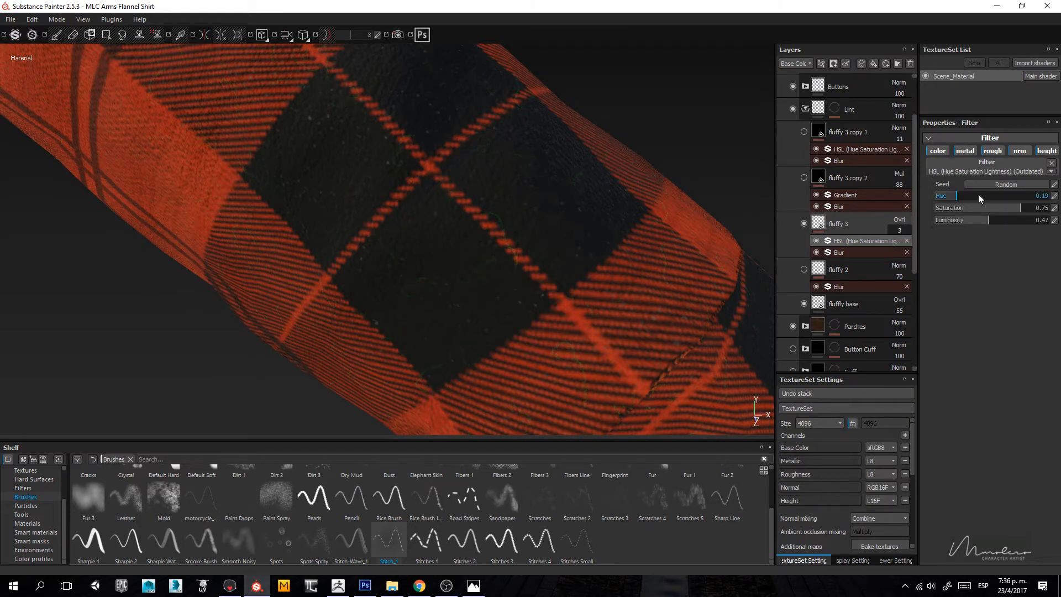
pyautogui.moveTo(957, 196); pyautogui.dragTo(1029, 213)
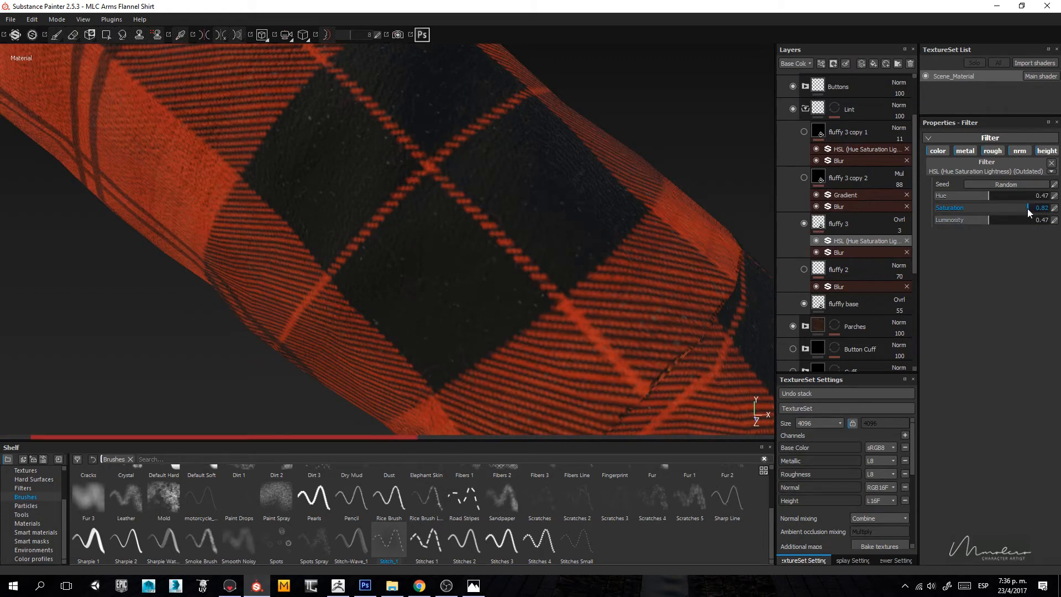
# Step: Compare the fluffy 3 strands up close with the layer's Blur filter switched off and on
pyautogui.keyDown('alt'); pyautogui.moveTo(344, 232); pyautogui.dragTo(370, 223); pyautogui.keyUp('alt')
pyautogui.keyDown('alt'); pyautogui.moveTo(370, 223); pyautogui.dragTo(524, 356, button='right'); pyautogui.keyUp('alt')
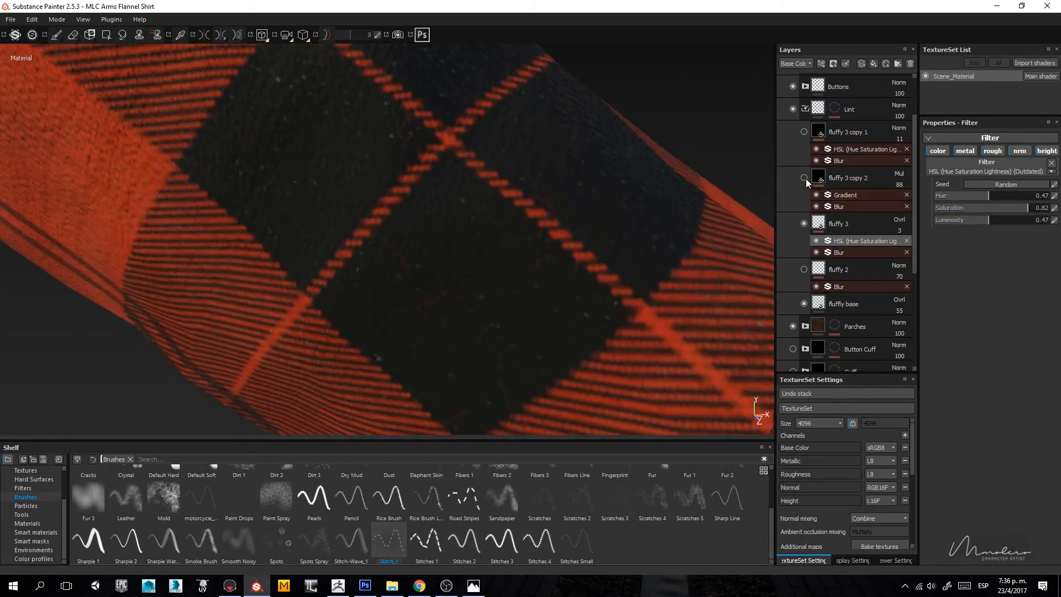
pyautogui.click(846, 256)
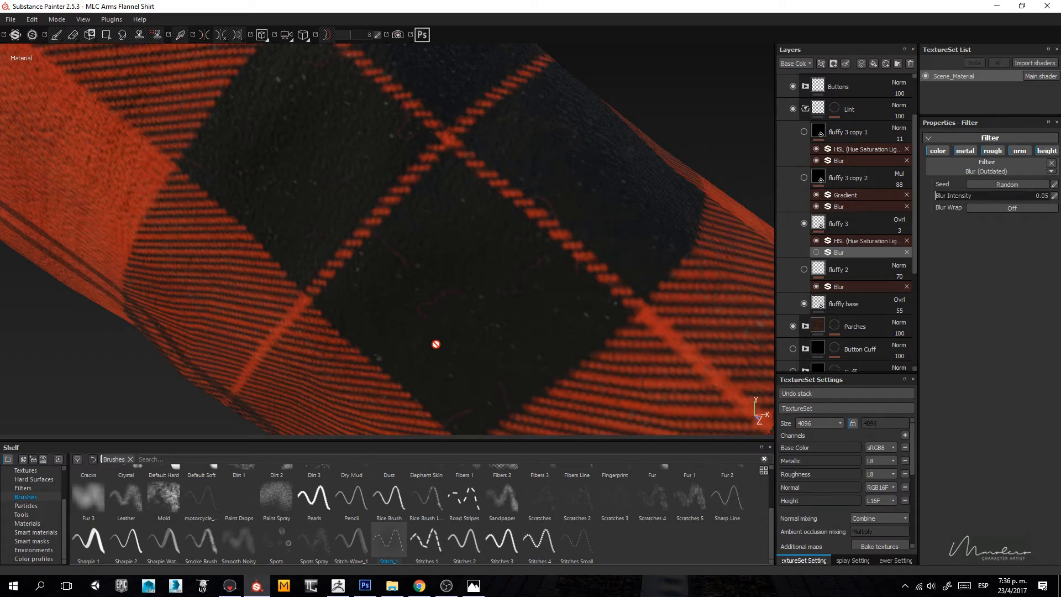
pyautogui.keyDown('alt'); pyautogui.moveTo(451, 282); pyautogui.dragTo(457, 263); pyautogui.keyUp('alt')
pyautogui.keyDown('alt'); pyautogui.moveTo(457, 263); pyautogui.dragTo(498, 357, button='right'); pyautogui.keyUp('alt')
pyautogui.keyDown('alt'); pyautogui.moveTo(497, 358); pyautogui.dragTo(525, 329); pyautogui.keyUp('alt')
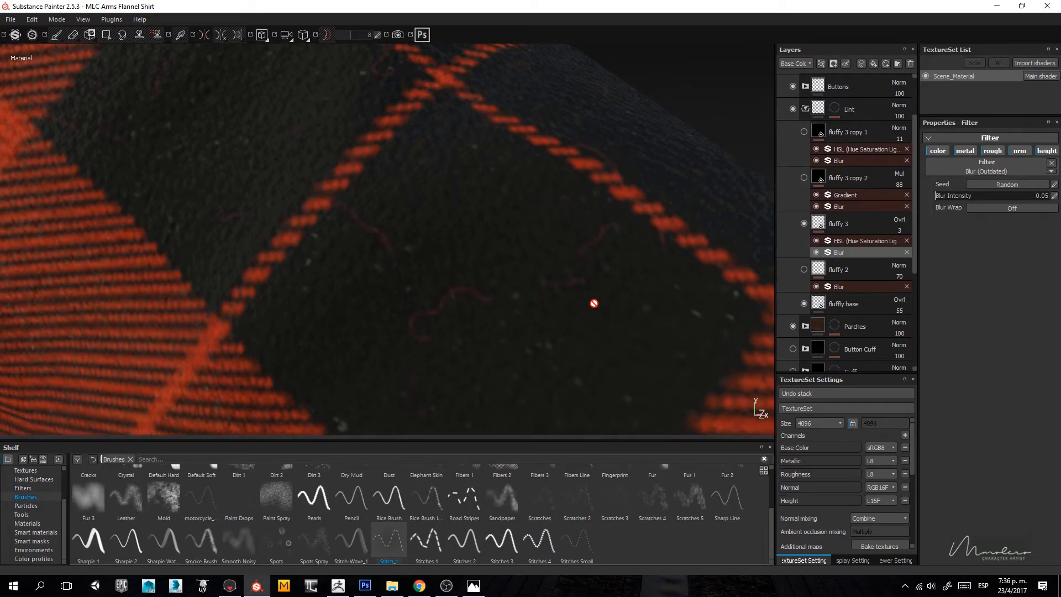
pyautogui.moveTo(542, 308)
pyautogui.keyDown('shift'); pyautogui.mouseDown(button='right')
pyautogui.moveTo(561, 310)
pyautogui.moveTo(546, 311)
pyautogui.mouseUp(button='right'); pyautogui.keyUp('shift')
pyautogui.keyDown('alt'); pyautogui.moveTo(519, 320); pyautogui.dragTo(516, 244); pyautogui.keyUp('alt')
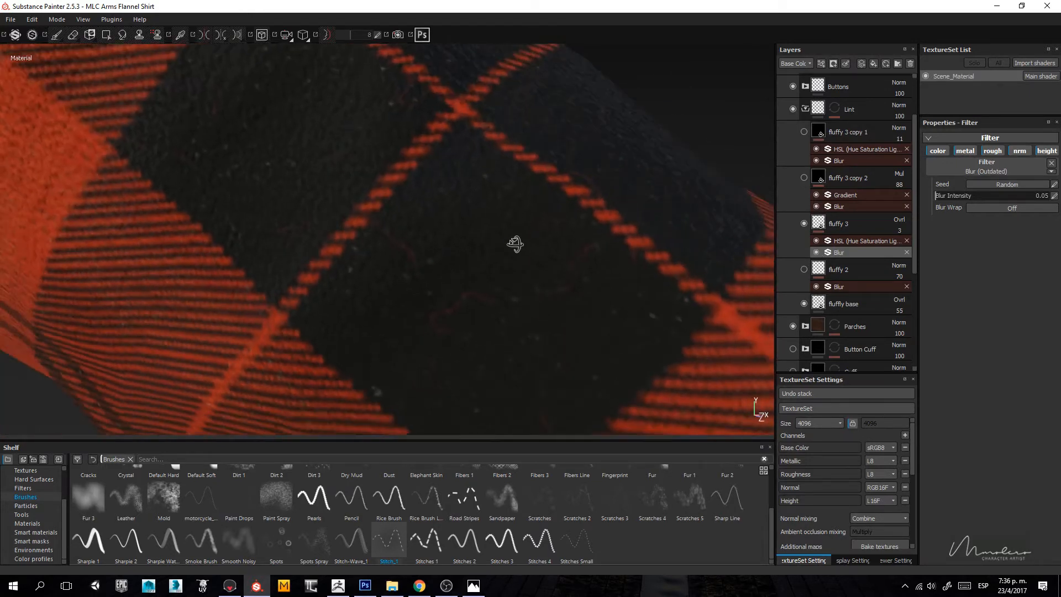
# Step: Show and select the fluffy 3 copy 2 layer to inspect its strands on the dark checks
pyautogui.click(804, 178)
pyautogui.click(818, 178)
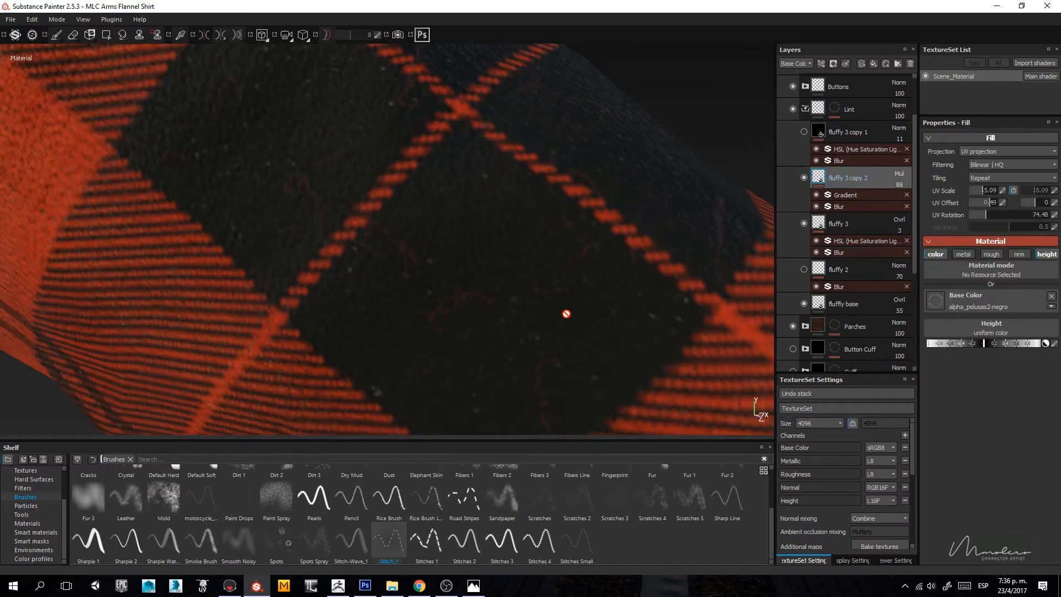
pyautogui.keyDown('alt'); pyautogui.moveTo(566, 310); pyautogui.dragTo(535, 243); pyautogui.keyUp('alt')
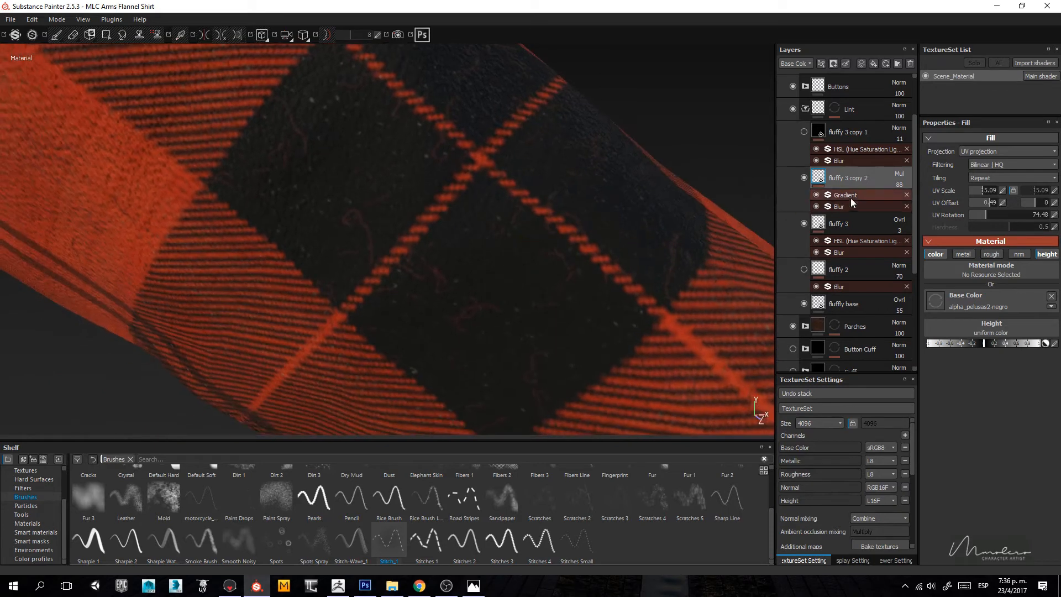
# Step: Set Color 1 of the fluffy 3 copy 2 layer's Gradient filter to a bright red
pyautogui.click(850, 196)
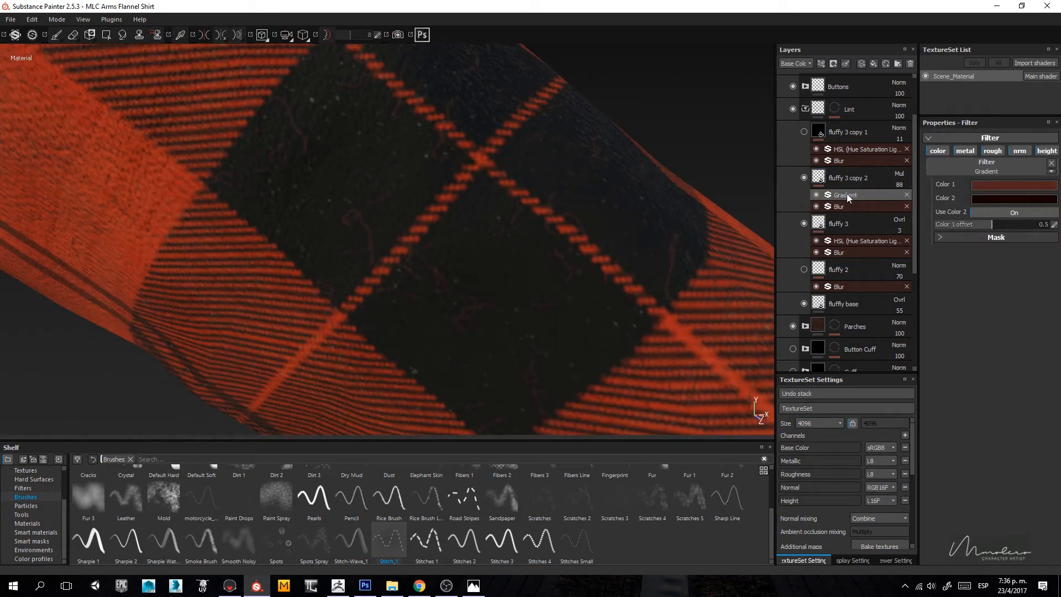
pyautogui.click(978, 185)
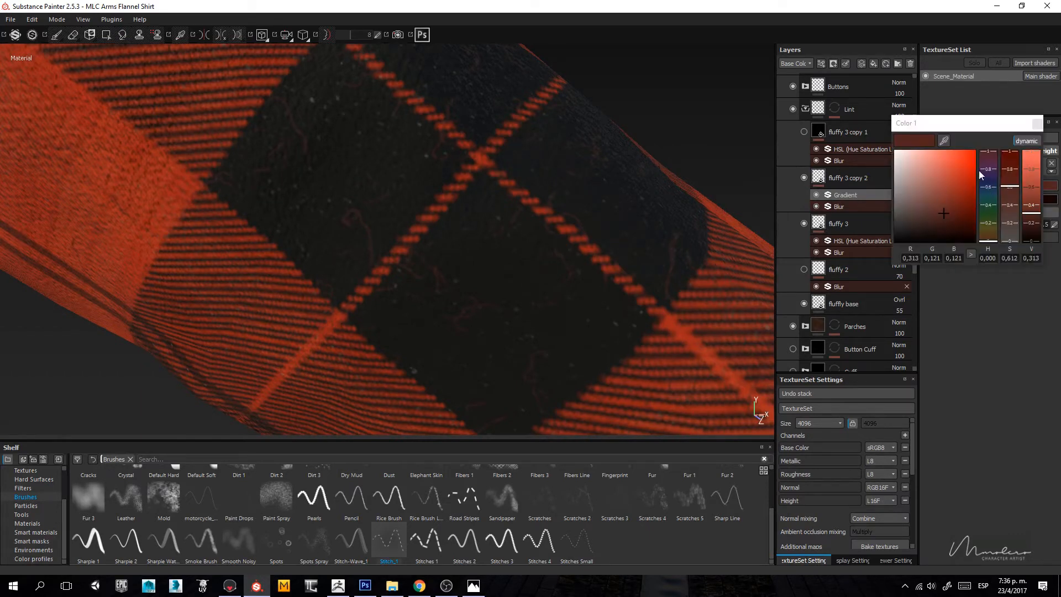
pyautogui.click(988, 196)
pyautogui.moveTo(970, 165); pyautogui.dragTo(975, 150)
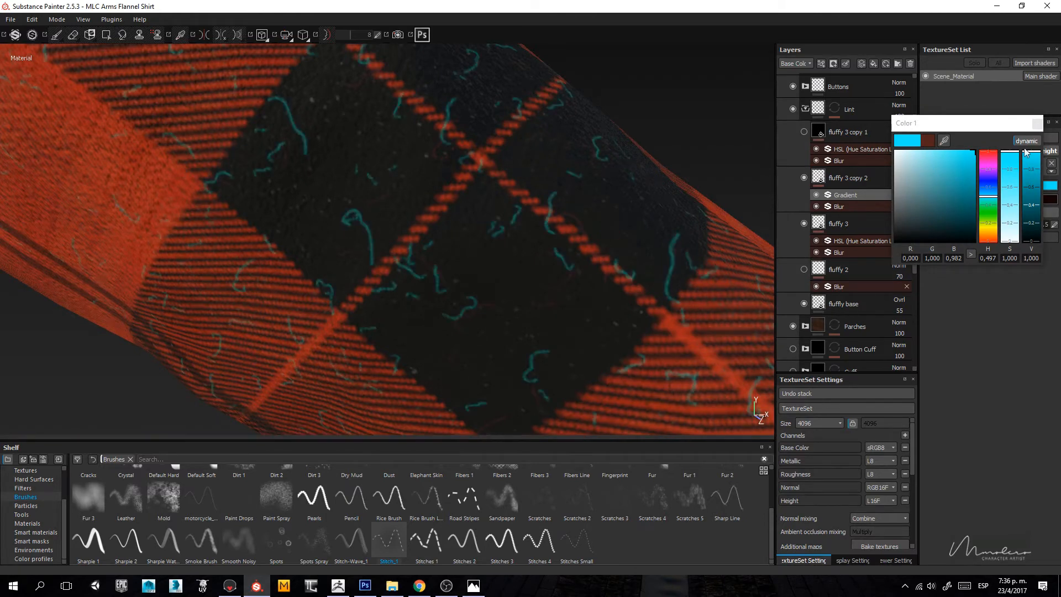
pyautogui.moveTo(991, 170); pyautogui.dragTo(990, 152)
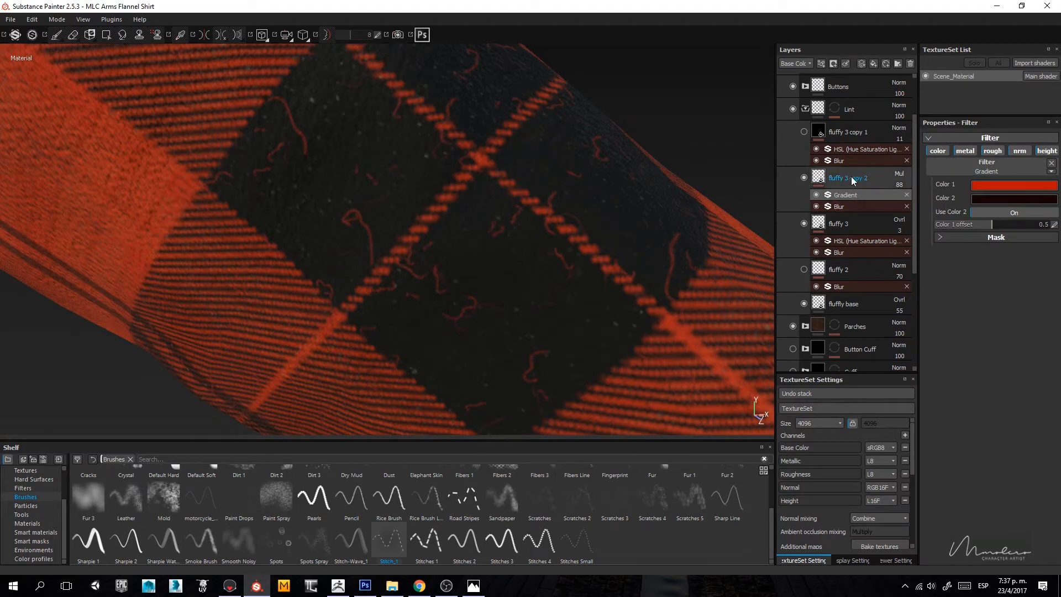
# Step: Show the fluffy 3 copy 1 layer and set its UV scale to 20.16
pyautogui.click(846, 133)
pyautogui.keyDown('alt'); pyautogui.moveTo(592, 248); pyautogui.dragTo(658, 289); pyautogui.keyUp('alt')
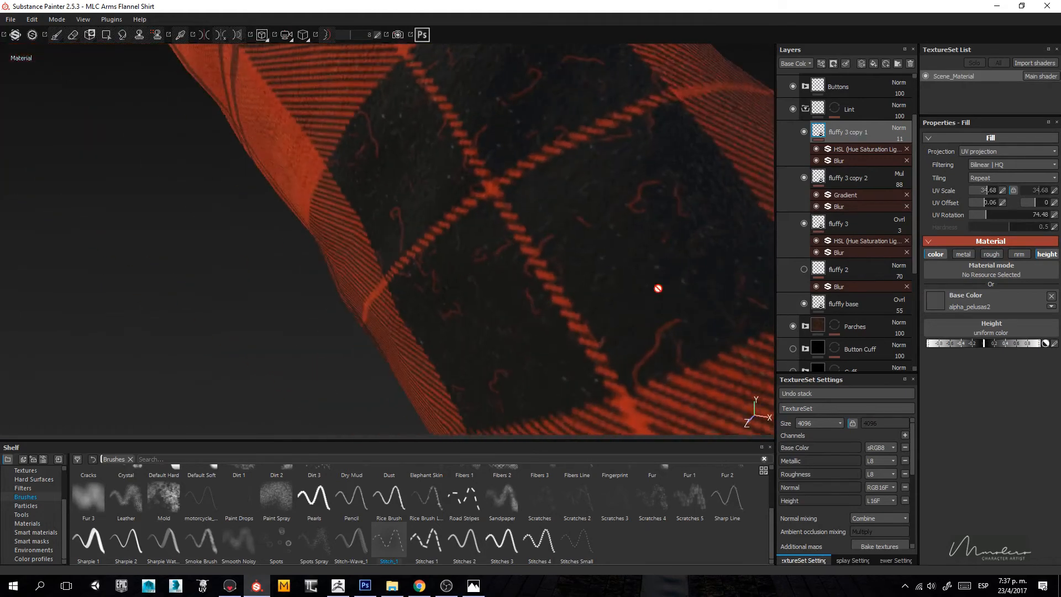
pyautogui.click(984, 189)
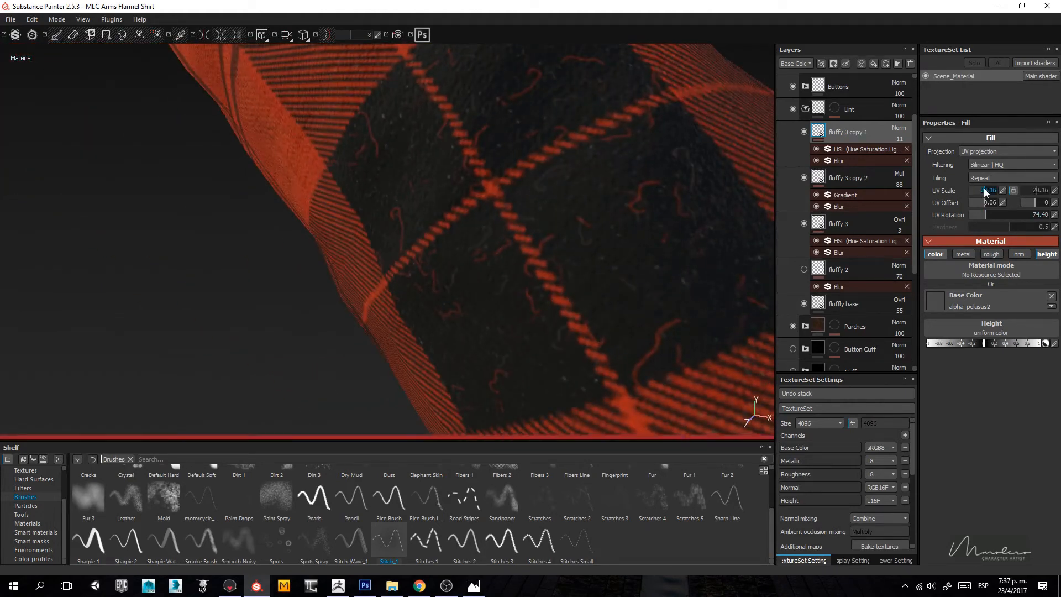
pyautogui.keyDown('alt'); pyautogui.moveTo(401, 332); pyautogui.dragTo(464, 227); pyautogui.keyUp('alt')
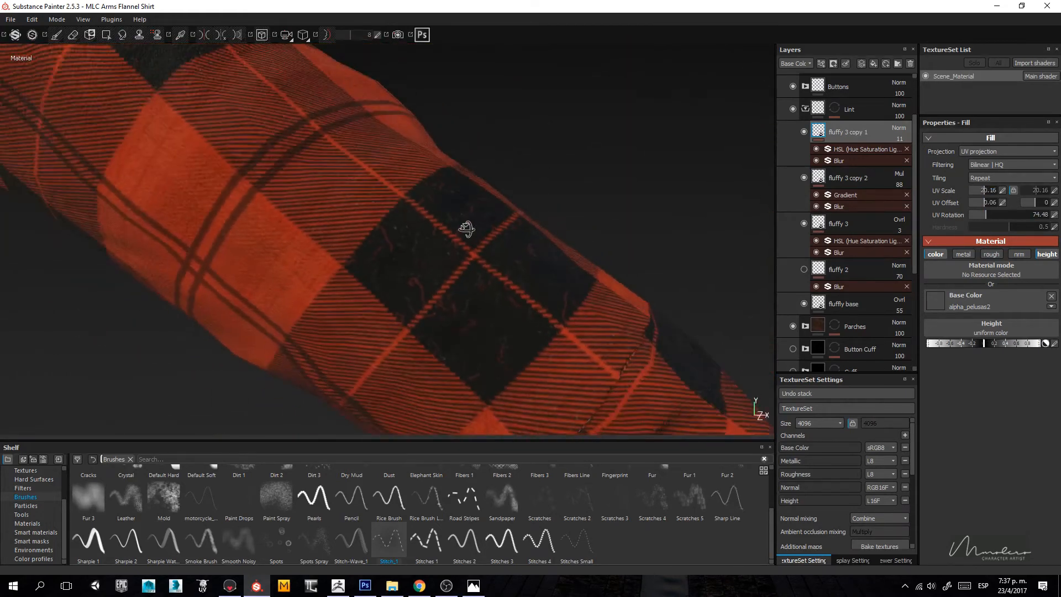
# Step: Switch to Marmoset Toolbag and examine the rendered flannel sleeve's lint up close and from a distance
pyautogui.click(229, 585)
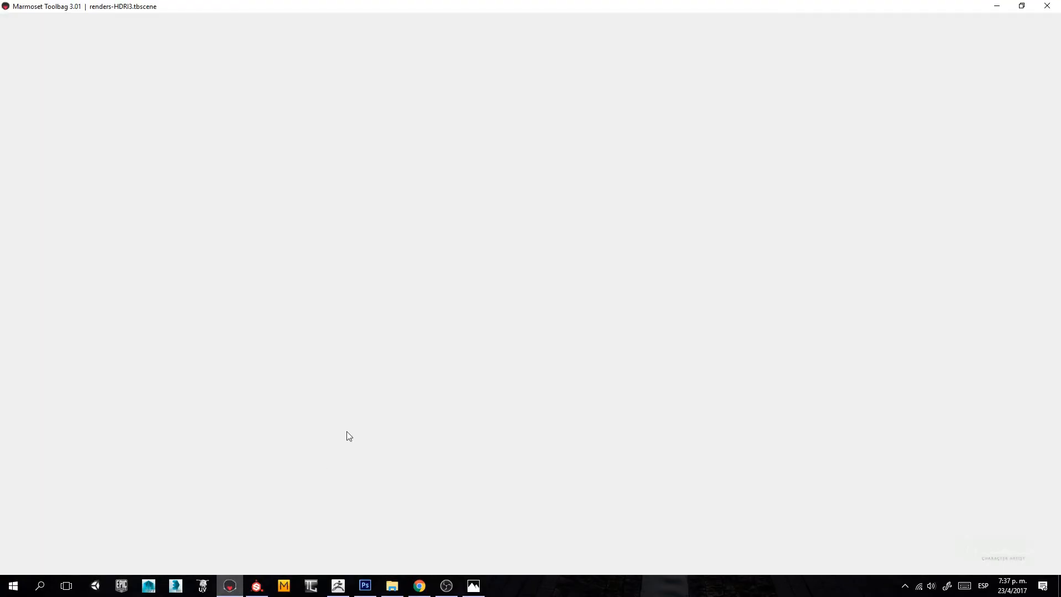
pyautogui.keyDown('alt'); pyautogui.moveTo(379, 293); pyautogui.dragTo(366, 339); pyautogui.keyUp('alt')
pyautogui.keyDown('alt'); pyautogui.moveTo(366, 340); pyautogui.dragTo(389, 282, button='middle'); pyautogui.keyUp('alt')
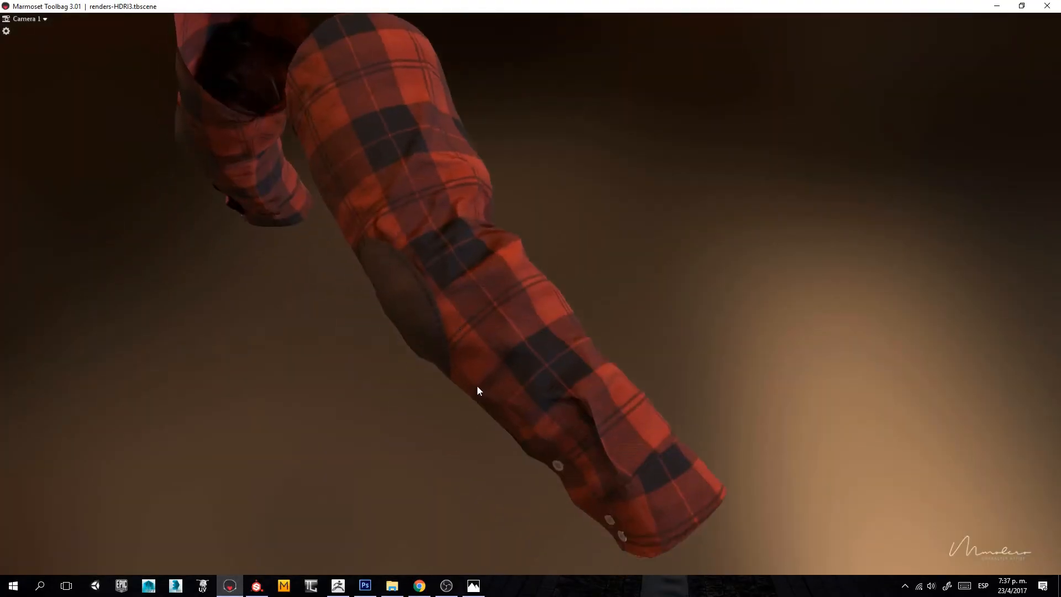
pyautogui.keyDown('alt'); pyautogui.moveTo(476, 386); pyautogui.dragTo(496, 433, button='right'); pyautogui.keyUp('alt')
pyautogui.keyDown('alt'); pyautogui.moveTo(495, 432); pyautogui.dragTo(456, 370, button='middle'); pyautogui.keyUp('alt')
pyautogui.keyDown('alt'); pyautogui.moveTo(457, 370); pyautogui.dragTo(446, 409); pyautogui.keyUp('alt')
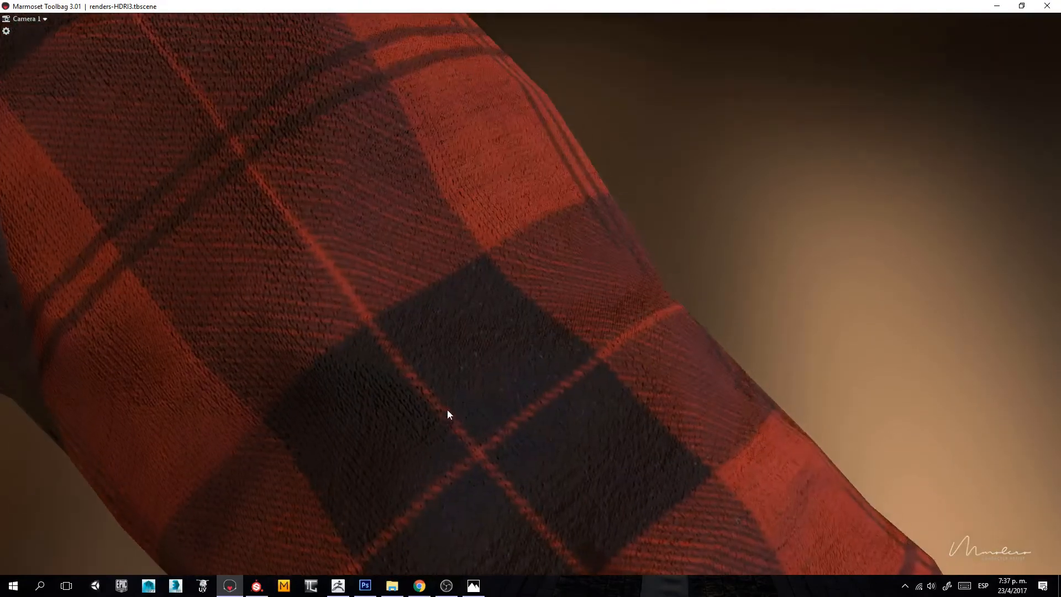
pyautogui.keyDown('alt'); pyautogui.moveTo(447, 409); pyautogui.dragTo(446, 364, button='middle'); pyautogui.keyUp('alt')
pyautogui.keyDown('alt'); pyautogui.moveTo(447, 369); pyautogui.dragTo(507, 389); pyautogui.keyUp('alt')
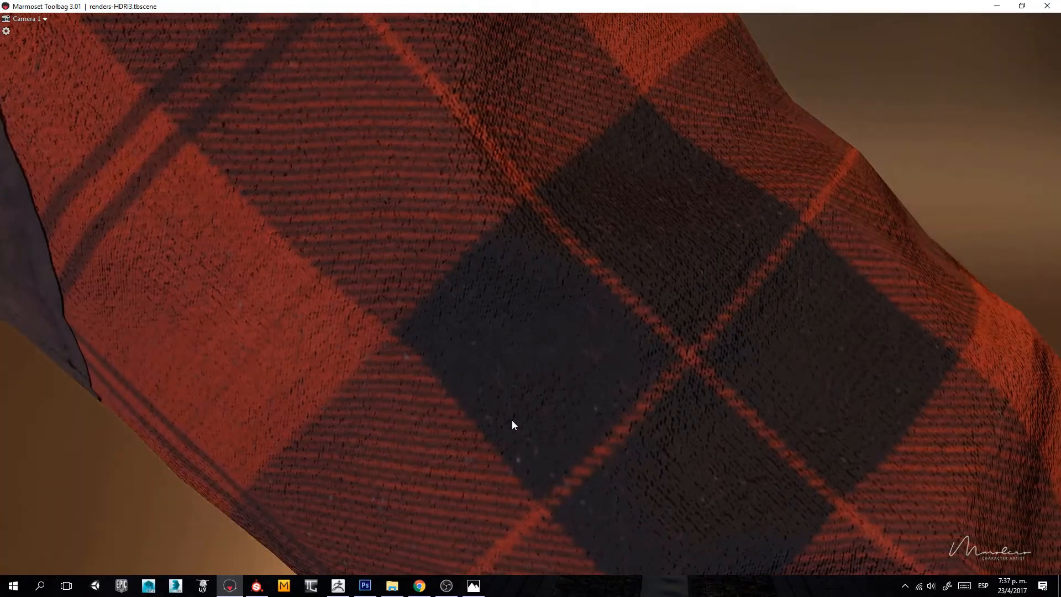
pyautogui.keyDown('alt'); pyautogui.moveTo(512, 421); pyautogui.dragTo(512, 326, button='right'); pyautogui.keyUp('alt')
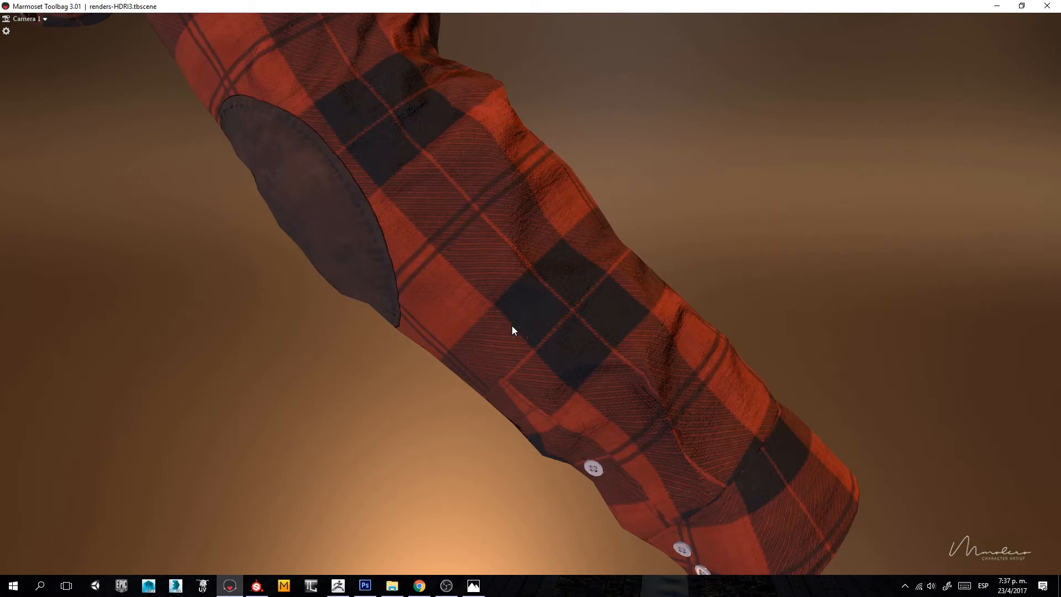
pyautogui.keyDown('alt'); pyautogui.moveTo(512, 326); pyautogui.dragTo(336, 457); pyautogui.keyUp('alt')
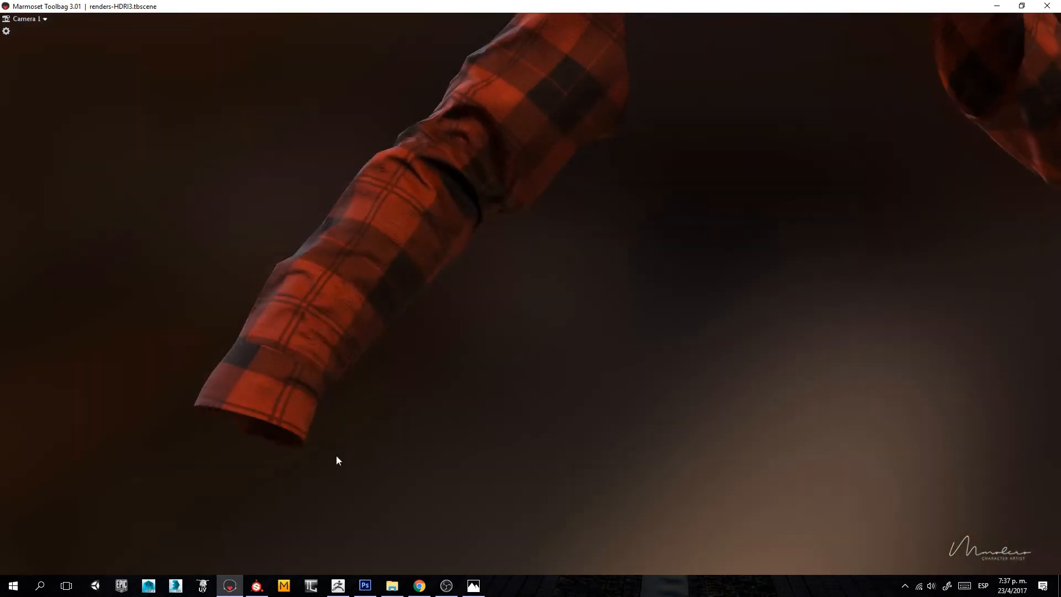
# Step: Return to Substance Painter, frame the sleeve and open the texture export settings
pyautogui.click(257, 587)
pyautogui.moveTo(485, 317)
pyautogui.keyDown('alt'); pyautogui.mouseDown()
pyautogui.moveTo(486, 230)
pyautogui.moveTo(495, 282)
pyautogui.moveTo(475, 173)
pyautogui.moveTo(525, 275)
pyautogui.moveTo(417, 251)
pyautogui.moveTo(642, 298)
pyautogui.moveTo(543, 301)
pyautogui.moveTo(473, 270)
pyautogui.moveTo(366, 162)
pyautogui.mouseUp(); pyautogui.keyUp('alt')
pyautogui.click(13, 19)
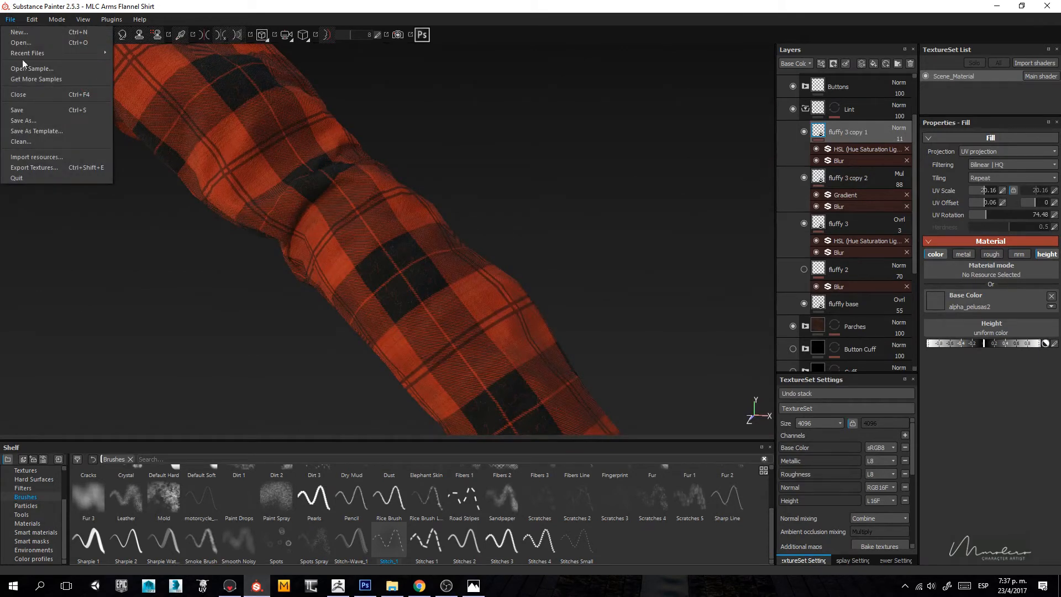
pyautogui.click(35, 167)
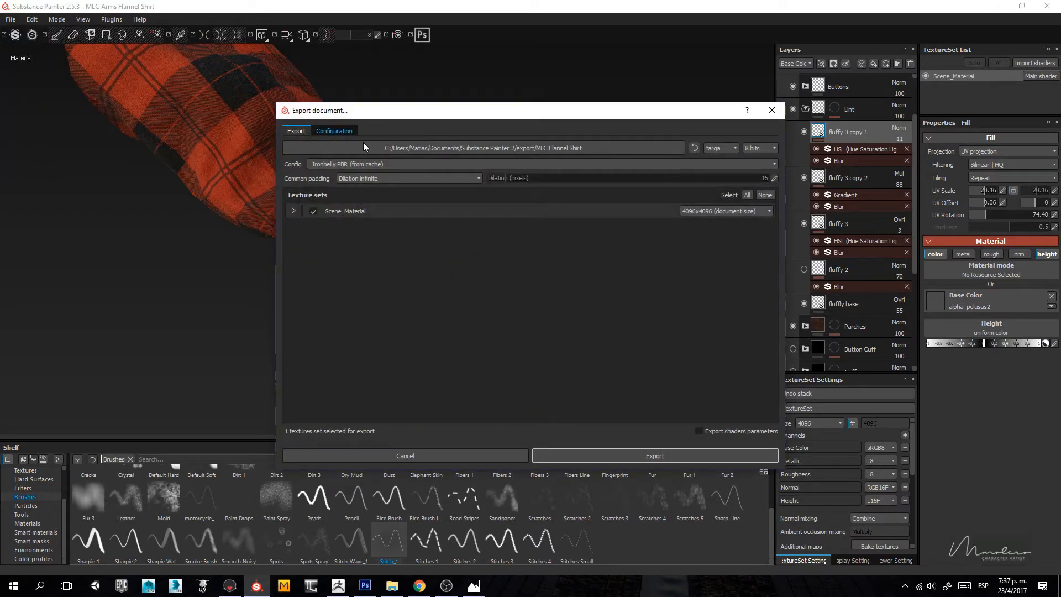
# Step: Look through the available export configurations and choose Ironbelly PBR
pyautogui.click(364, 166)
pyautogui.scroll(6, 356, 216)
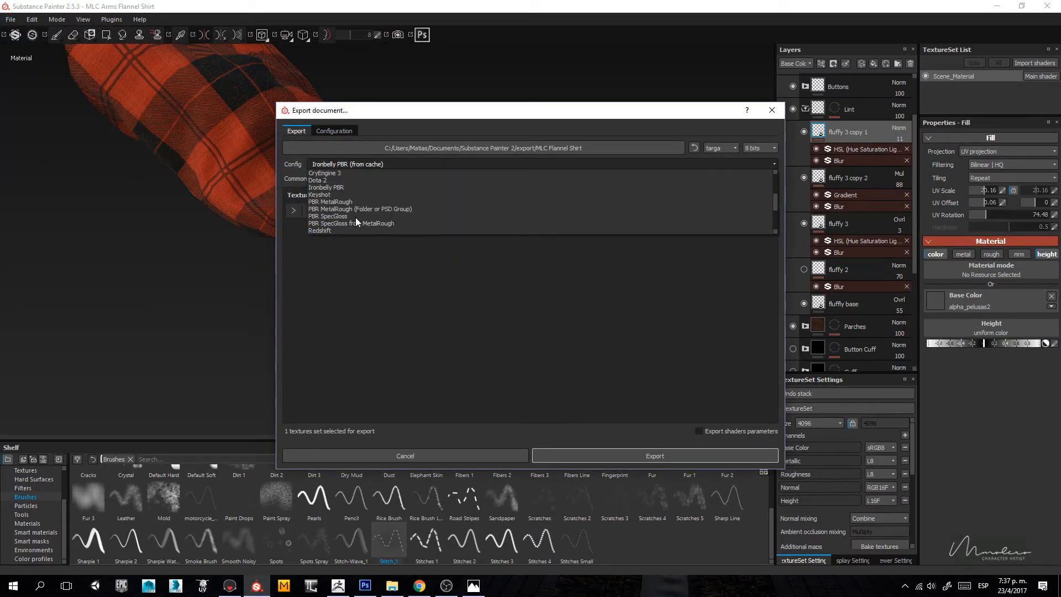
pyautogui.scroll(-5, 347, 196)
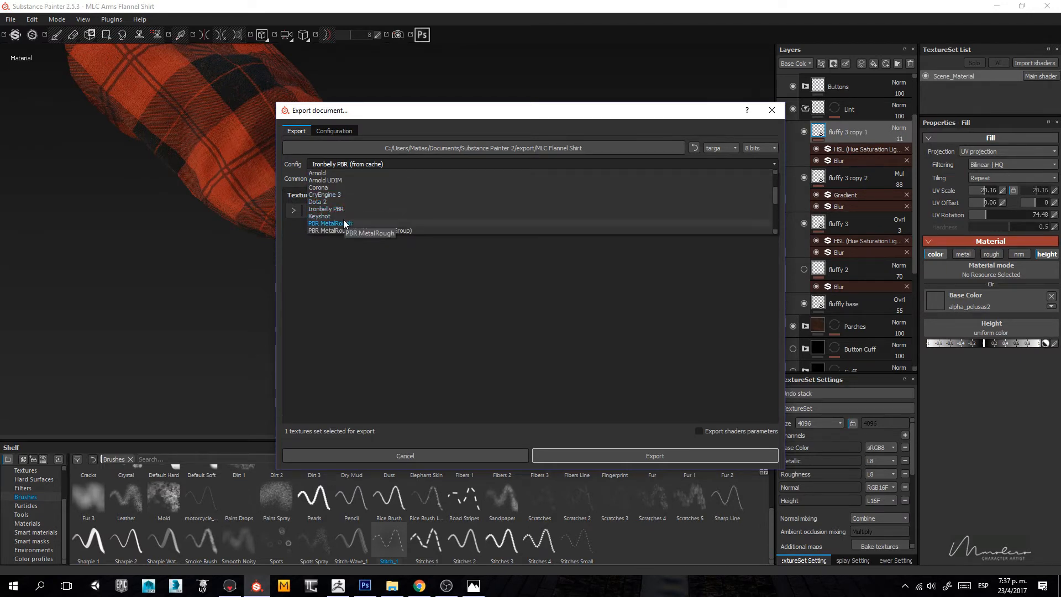
pyautogui.scroll(-3, 344, 207)
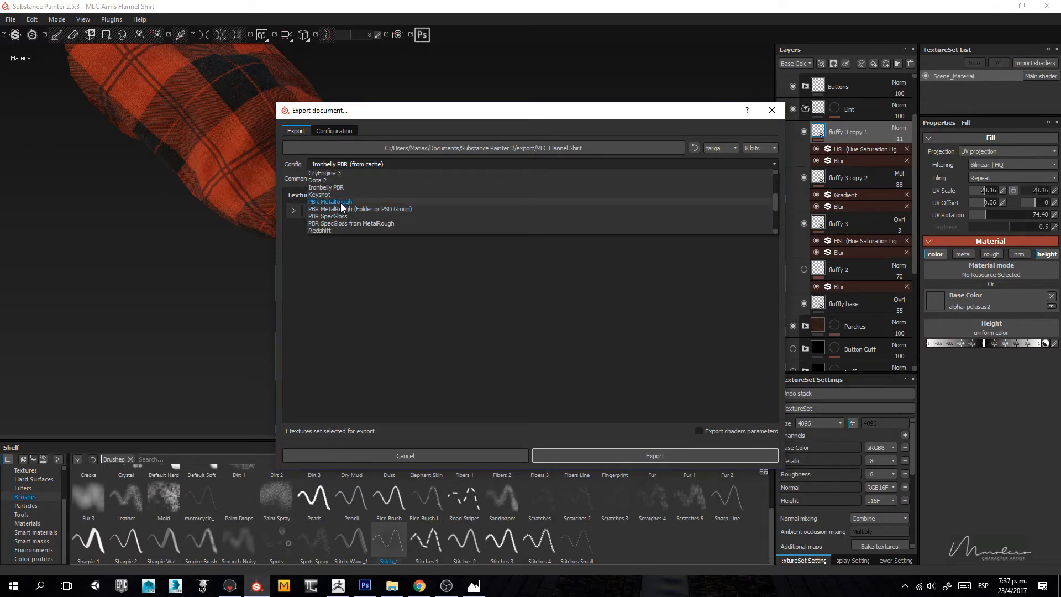
pyautogui.scroll(-6, 340, 216)
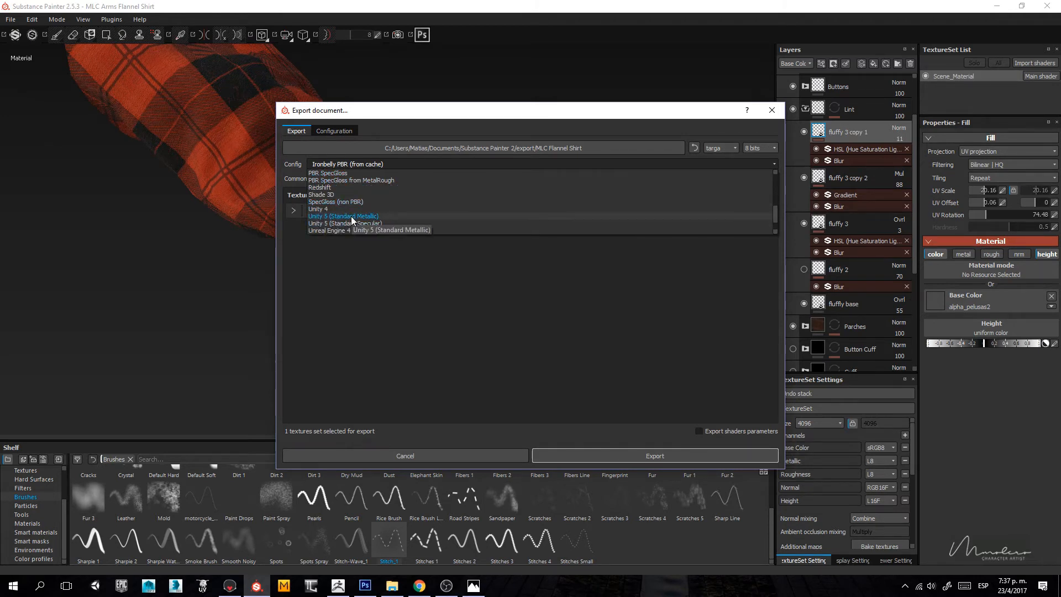
pyautogui.scroll(-1, 352, 218)
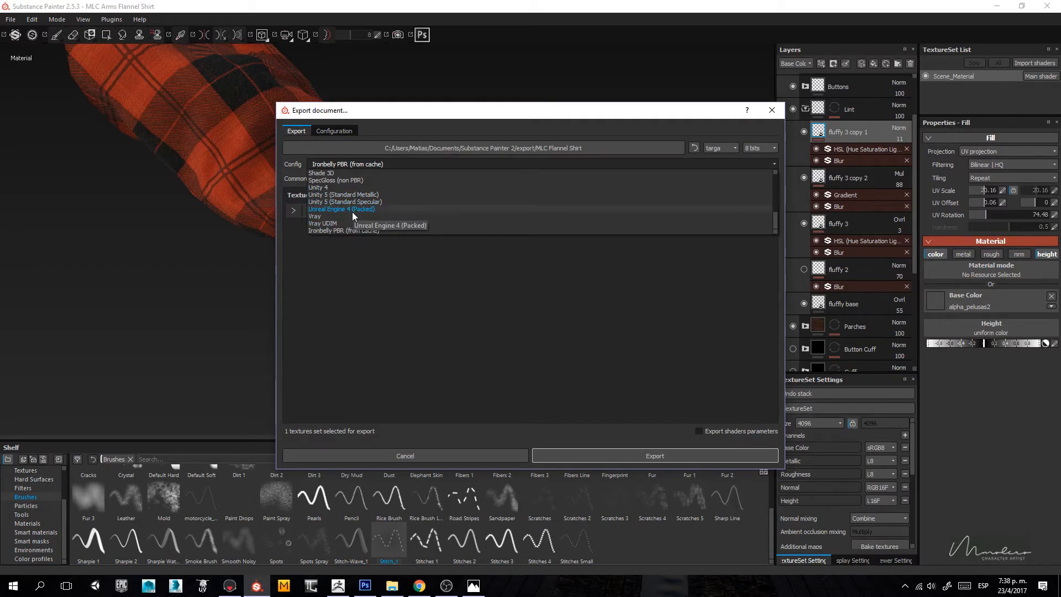
pyautogui.scroll(2, 352, 211)
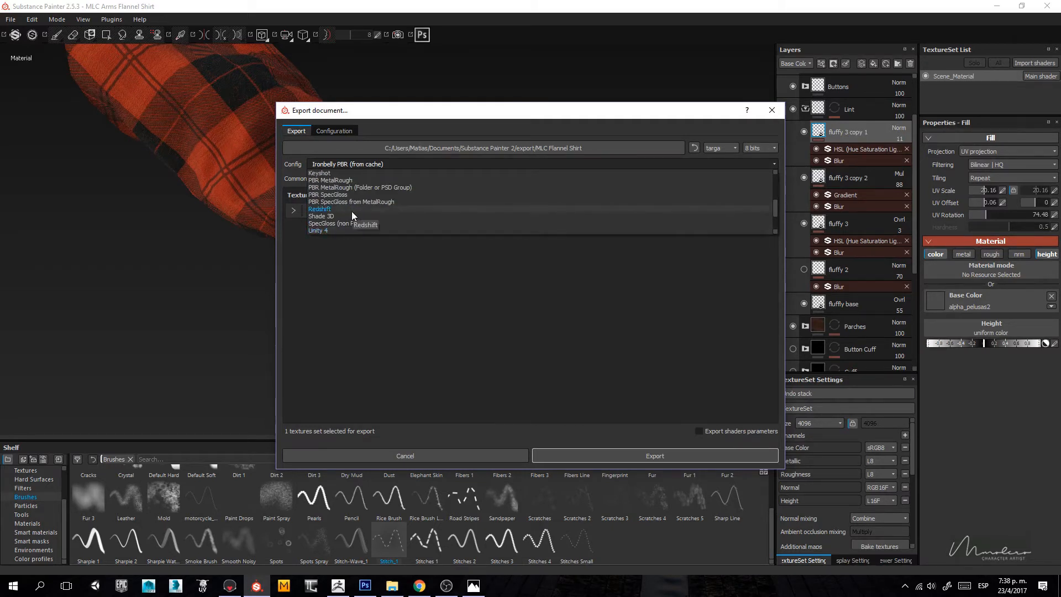
pyautogui.scroll(-1, 351, 211)
pyautogui.click(346, 189)
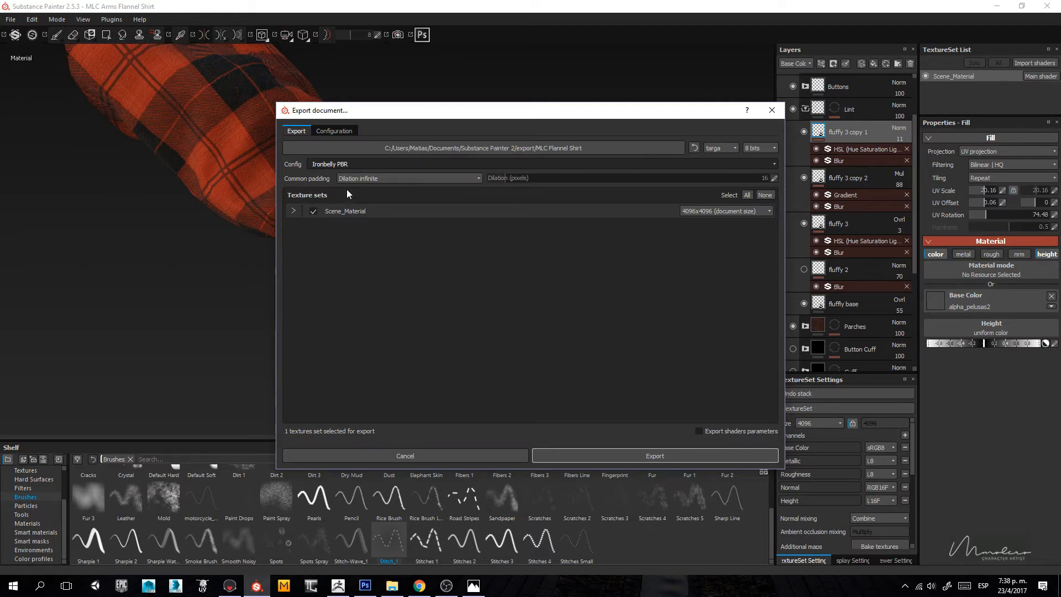
# Step: Open the Ironbelly PBR preset's configuration and review its _COL, _MS and _MET output maps
pyautogui.click(336, 132)
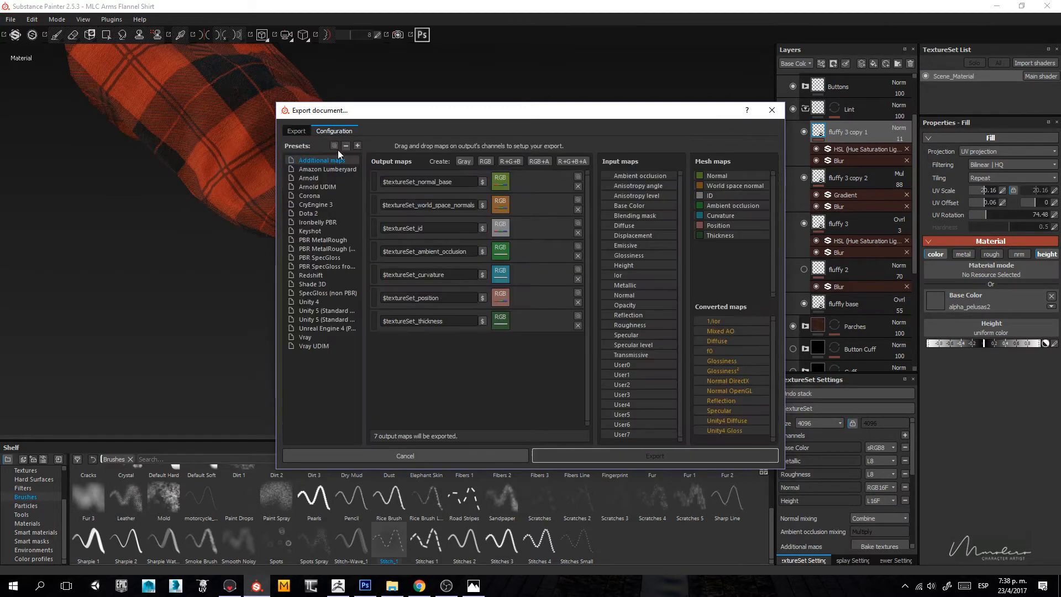
pyautogui.click(318, 223)
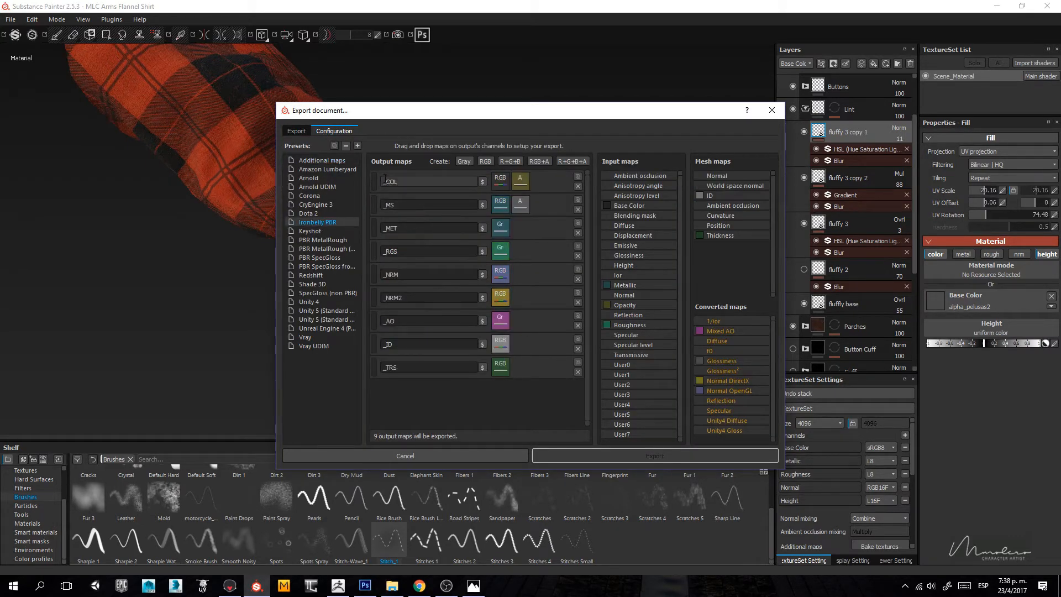
pyautogui.moveTo(403, 182); pyautogui.dragTo(392, 205)
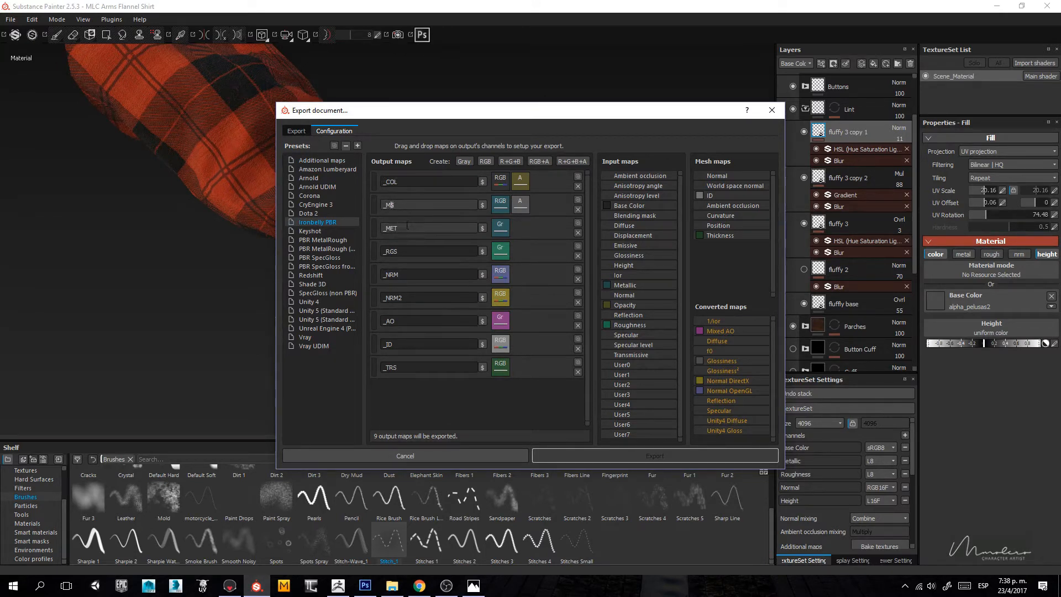
pyautogui.doubleClick(395, 227)
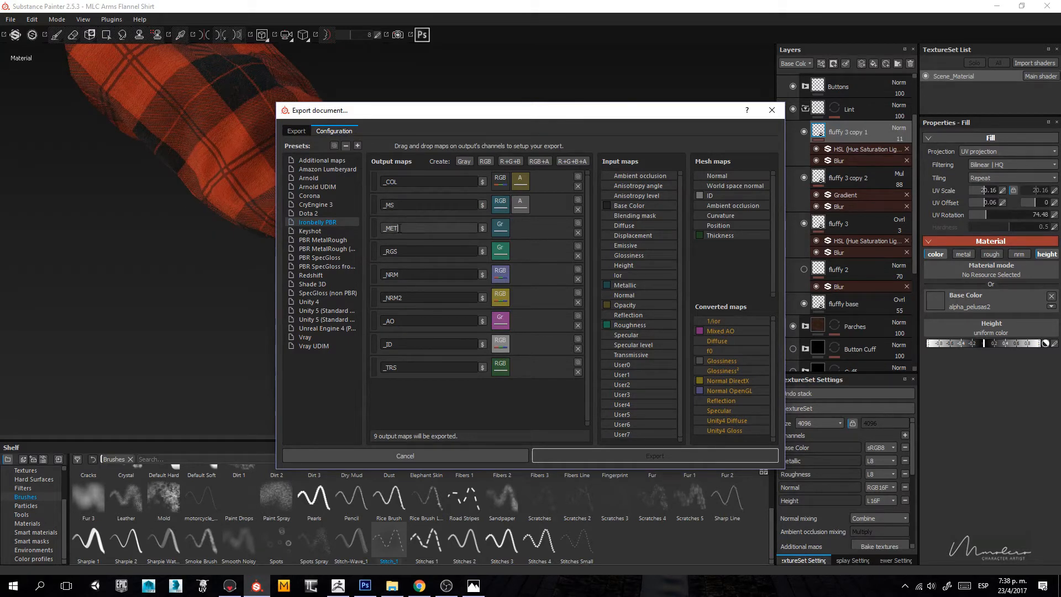
pyautogui.click(397, 227)
pyautogui.moveTo(400, 227); pyautogui.dragTo(381, 228)
pyautogui.click(420, 226)
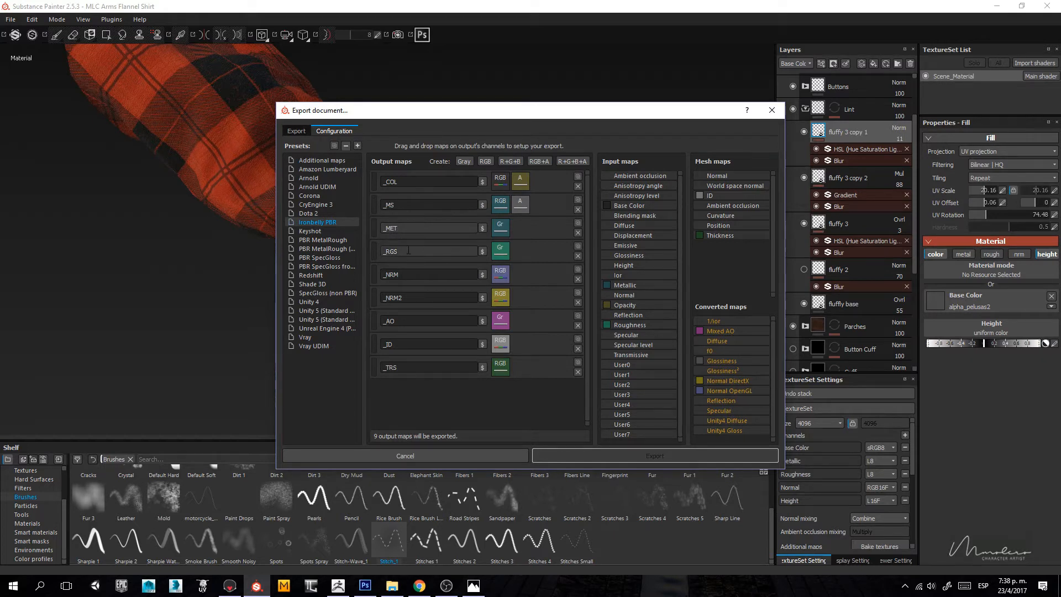
# Step: Review the preset's _RGS, _NRM, _NRM2, _AO, _ID and _TRS output maps, and close the export settings without exporting
pyautogui.click(390, 252)
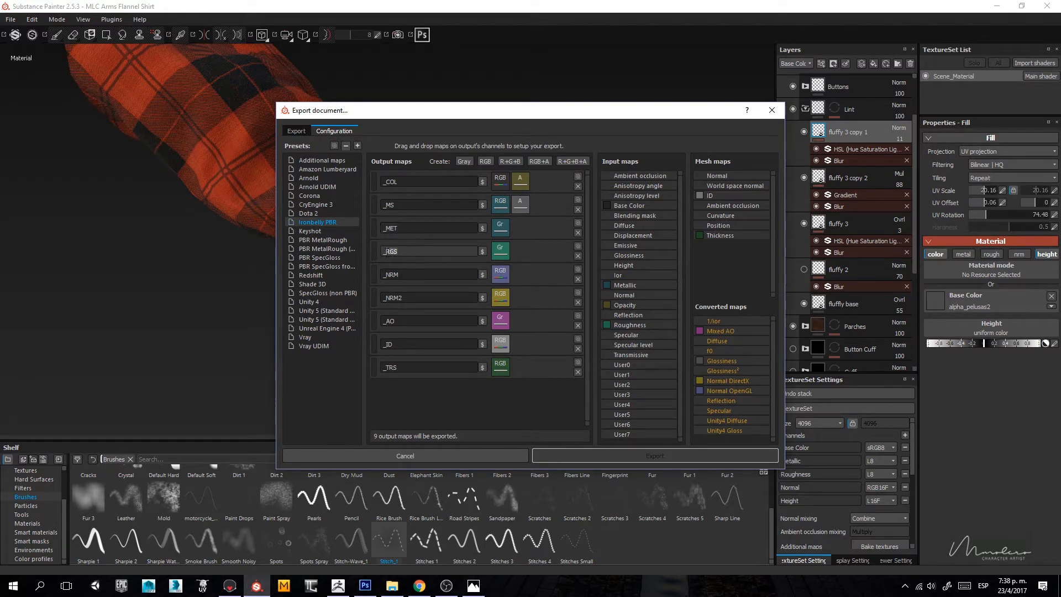
pyautogui.doubleClick(408, 277)
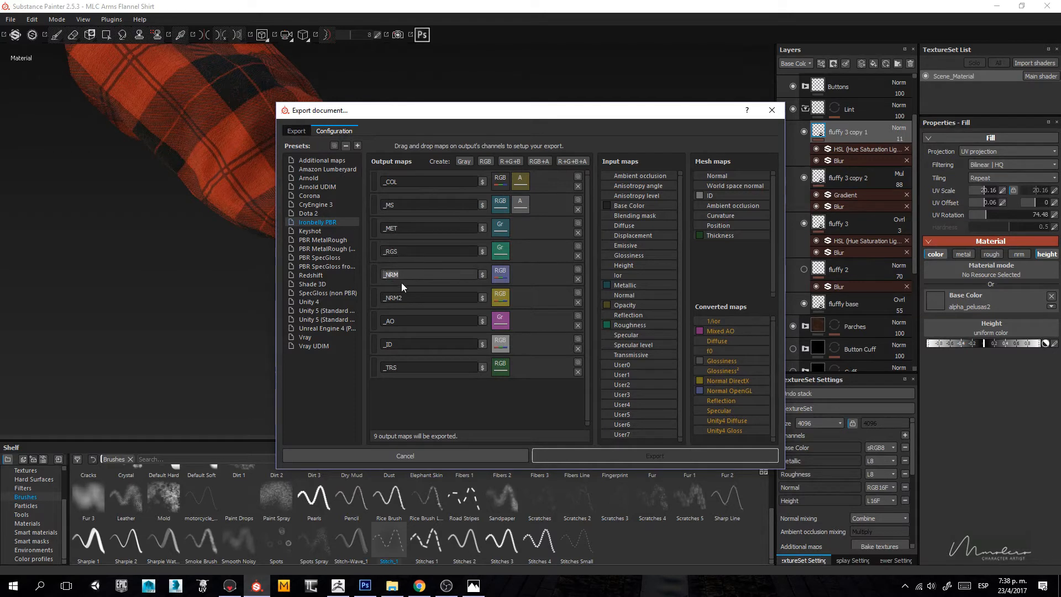
pyautogui.moveTo(405, 277); pyautogui.dragTo(389, 274)
pyautogui.click(412, 297)
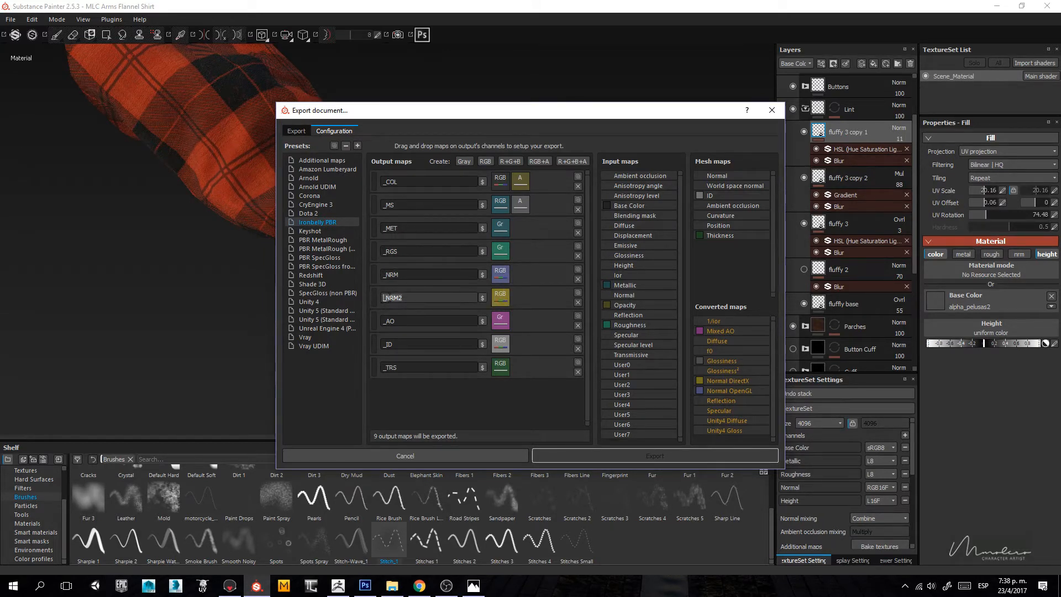
pyautogui.click(410, 321)
pyautogui.click(428, 344)
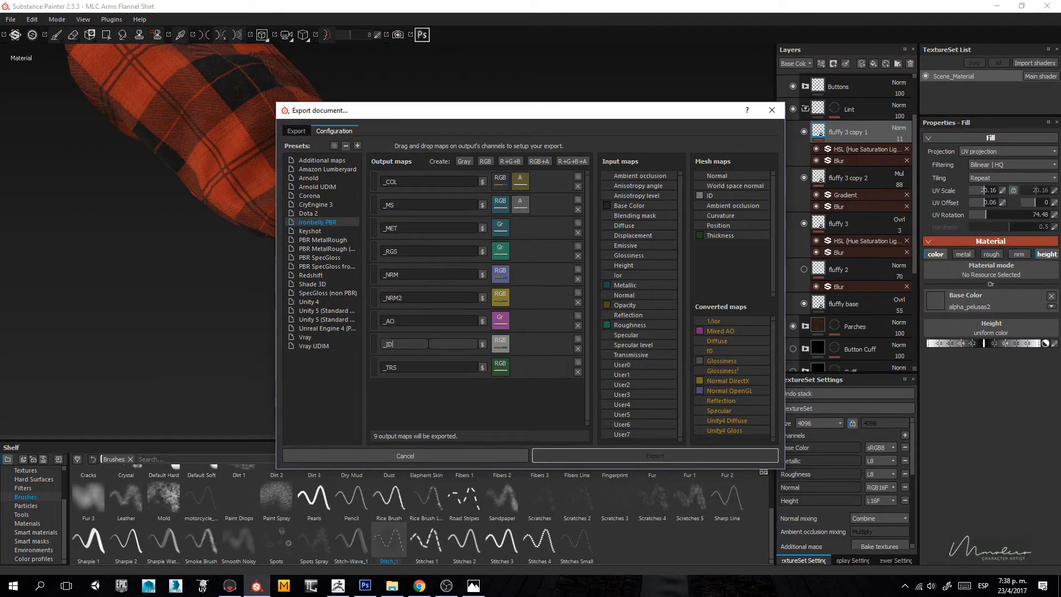
pyautogui.click(426, 367)
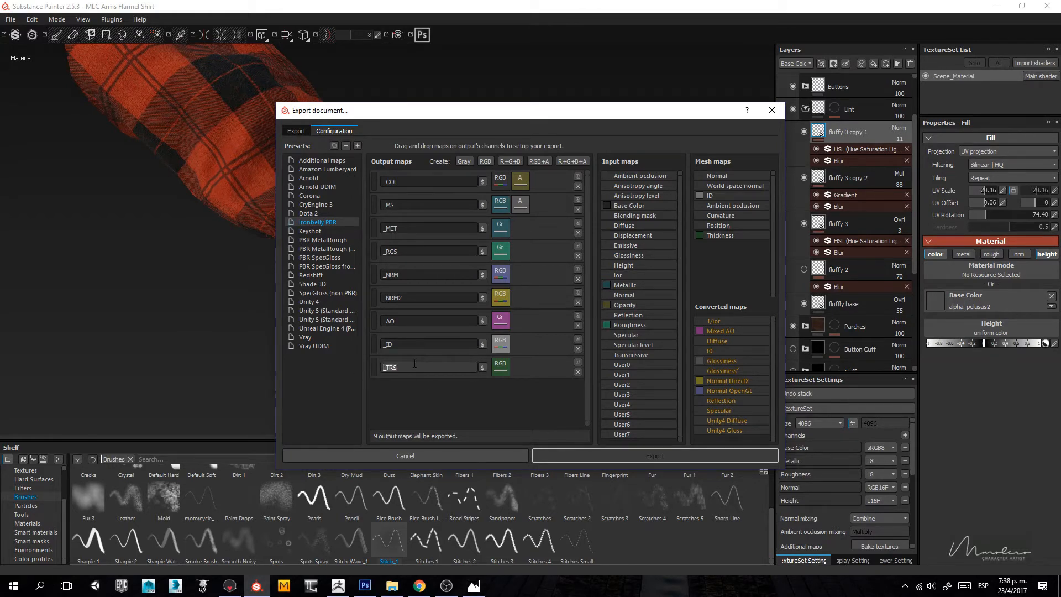
pyautogui.click(414, 363)
pyautogui.click(772, 110)
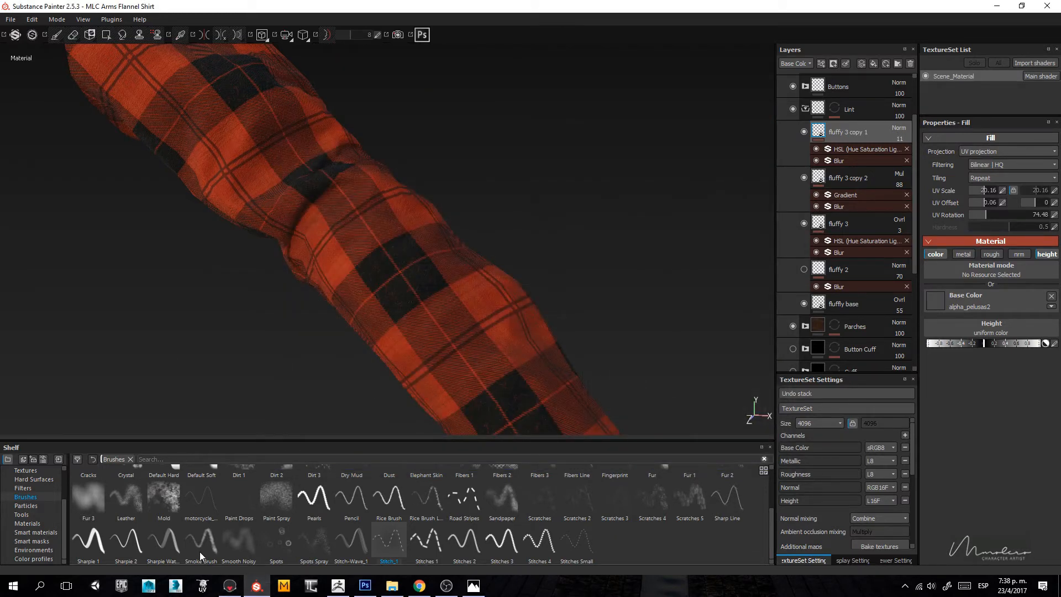
# Step: Switch to Marmoset Toolbag and review the texture maps assigned to the sleeves_flannel material
pyautogui.click(228, 585)
pyautogui.moveTo(478, 431); pyautogui.dragTo(604, 354)
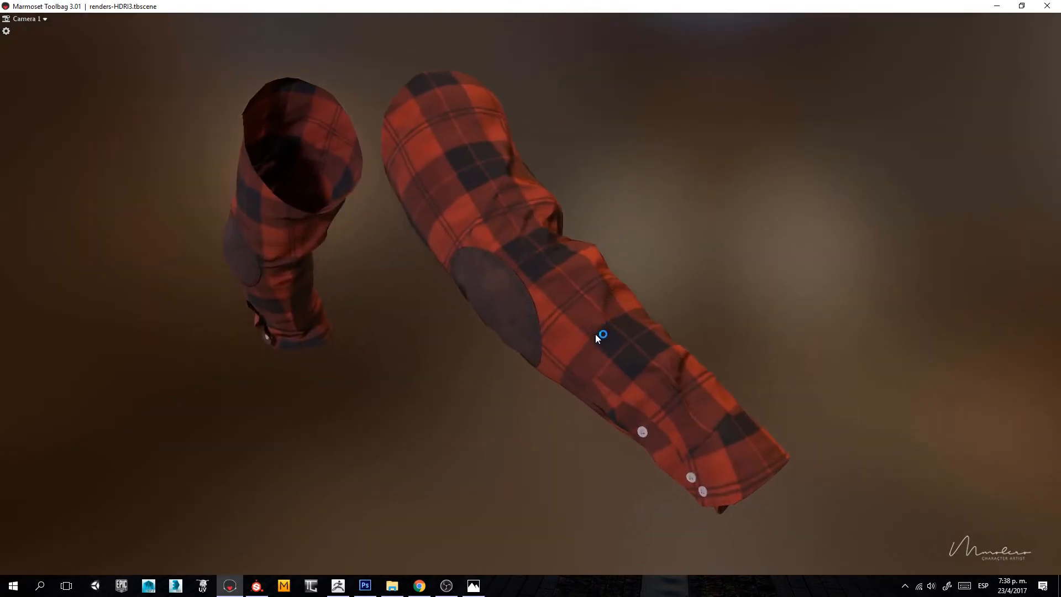
pyautogui.scroll(3, 595, 334)
pyautogui.press('F11')
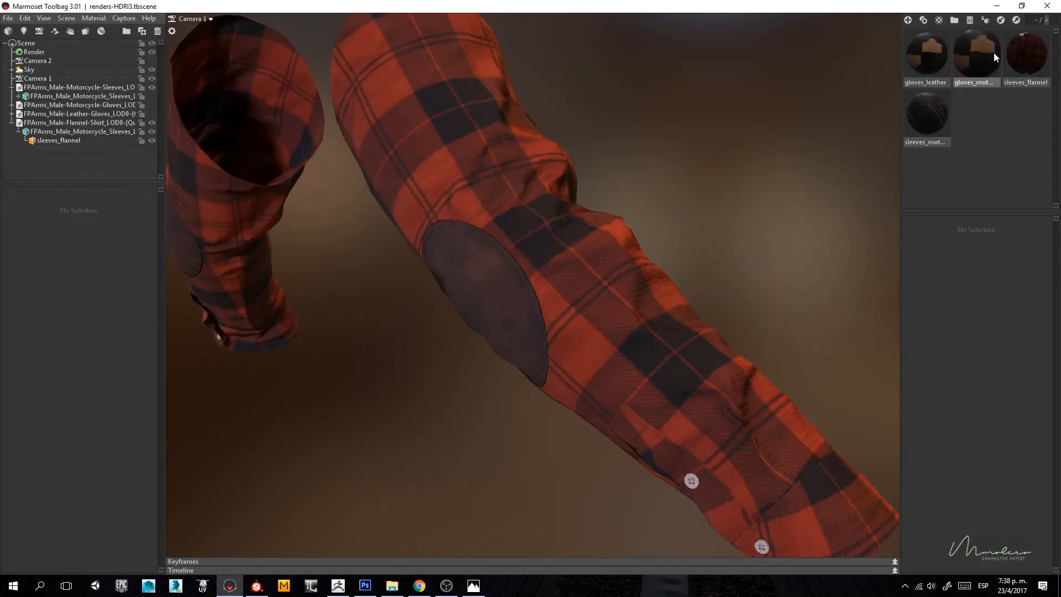
pyautogui.click(1020, 56)
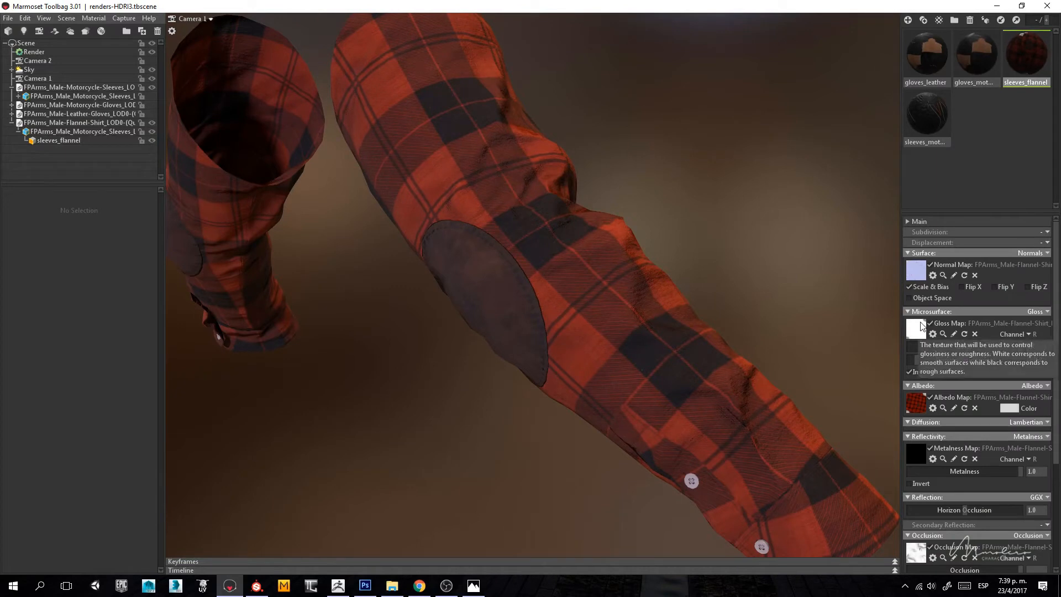
pyautogui.scroll(-1, 920, 325)
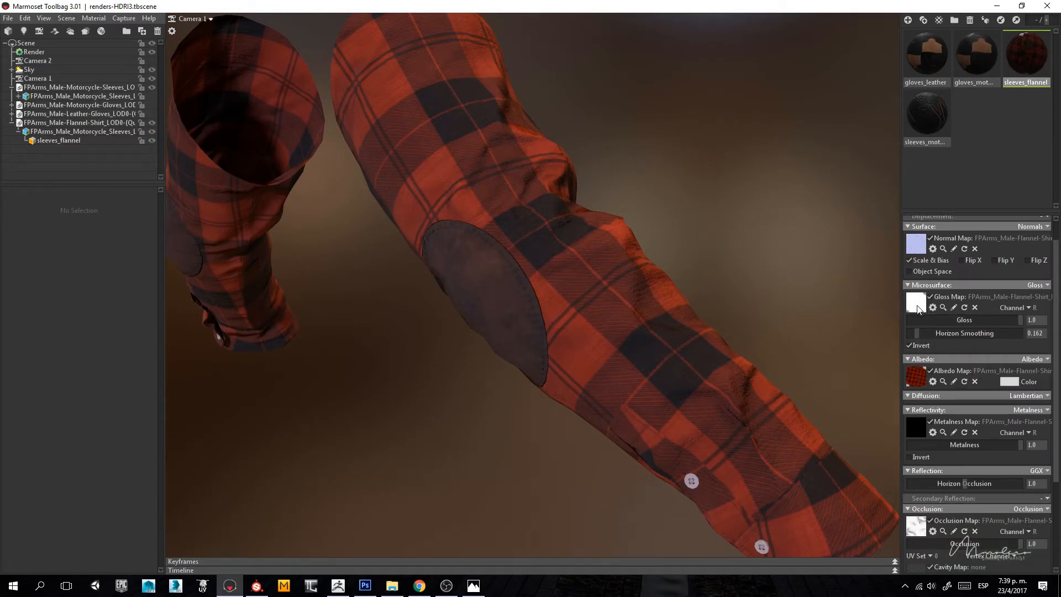
pyautogui.scroll(-1, 921, 342)
pyautogui.scroll(-1, 923, 430)
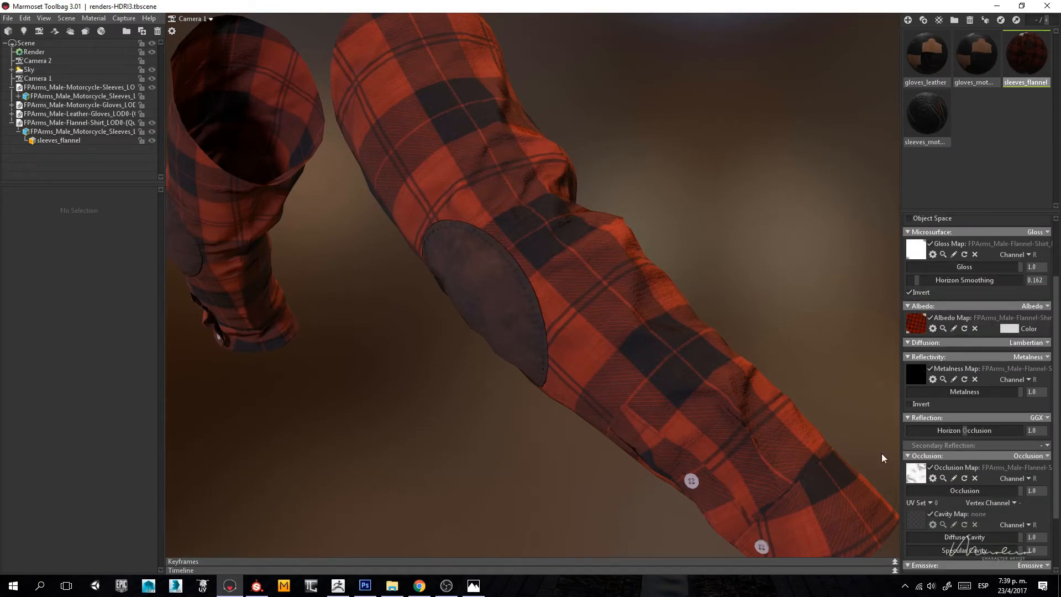
# Step: Set the occlusion strength of the sleeves_flannel material to 0.75 and check the sleeves under different lighting
pyautogui.moveTo(725, 307); pyautogui.dragTo(584, 281)
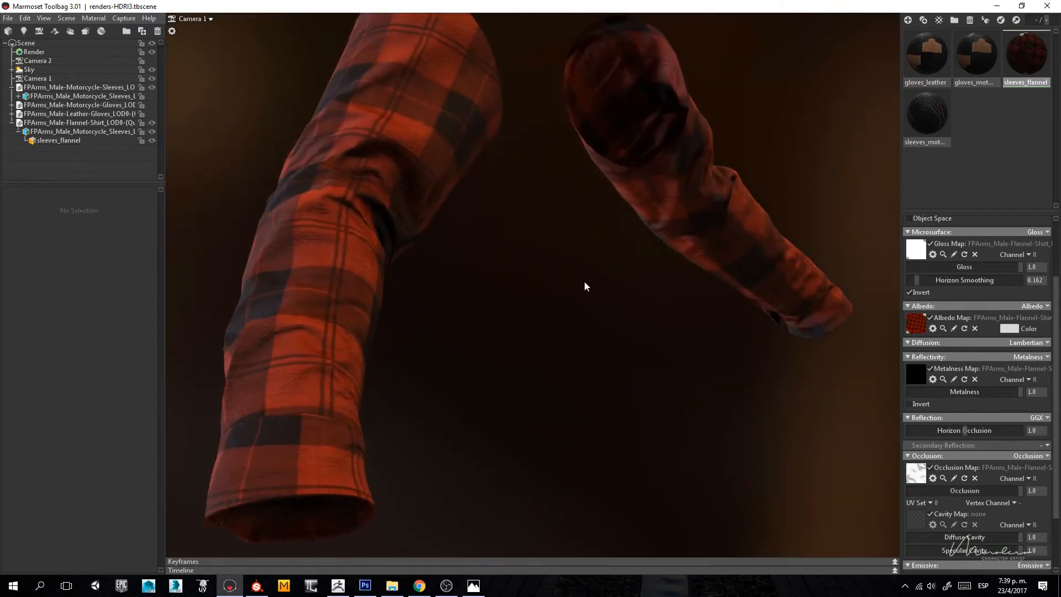
pyautogui.scroll(-1, 1004, 489)
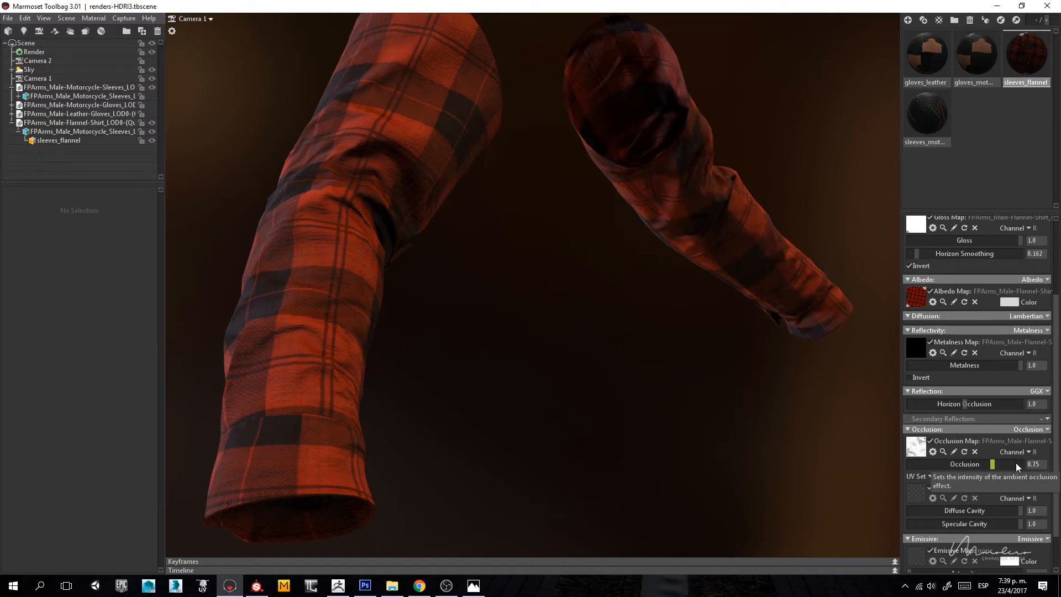
pyautogui.press('Tab')
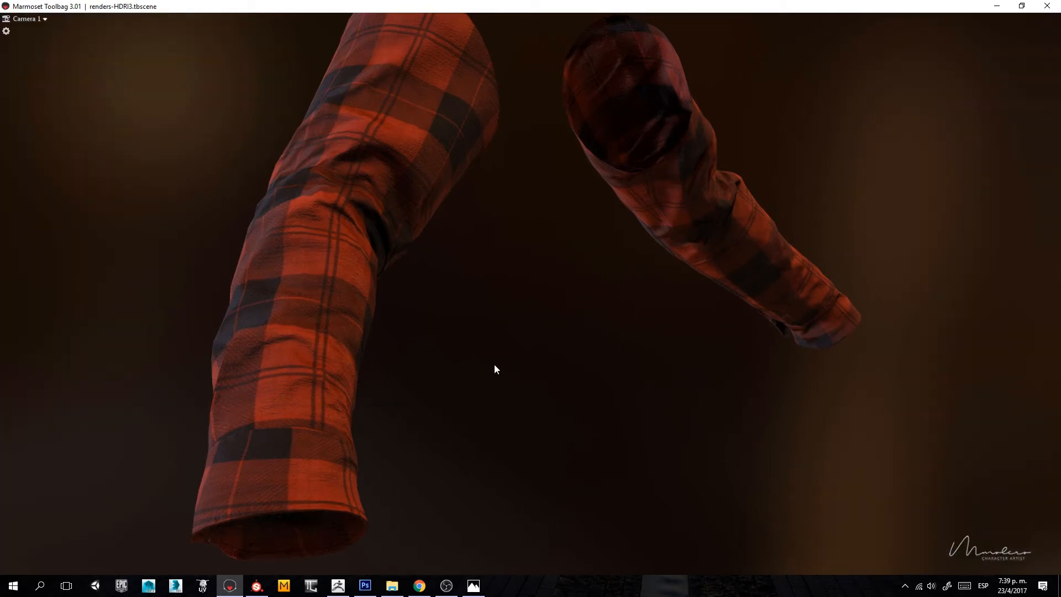
pyautogui.moveTo(495, 370)
pyautogui.keyDown('shift'); pyautogui.mouseDown()
pyautogui.moveTo(585, 386)
pyautogui.moveTo(478, 375)
pyautogui.moveTo(533, 384)
pyautogui.moveTo(619, 374)
pyautogui.moveTo(562, 372)
pyautogui.moveTo(440, 319)
pyautogui.moveTo(511, 314)
pyautogui.moveTo(532, 346)
pyautogui.moveTo(525, 360)
pyautogui.moveTo(414, 339)
pyautogui.moveTo(479, 362)
pyautogui.mouseUp(); pyautogui.keyUp('shift')
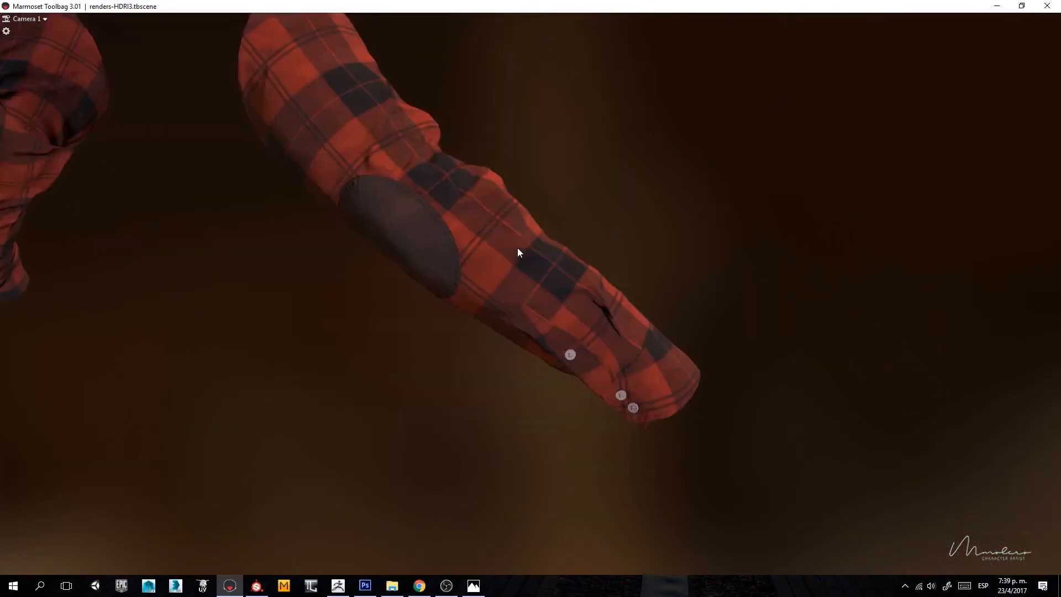
# Step: Turn on the wireframe overlay in the render settings and inspect the sleeves' topology
pyautogui.press('Tab')
pyautogui.click(34, 51)
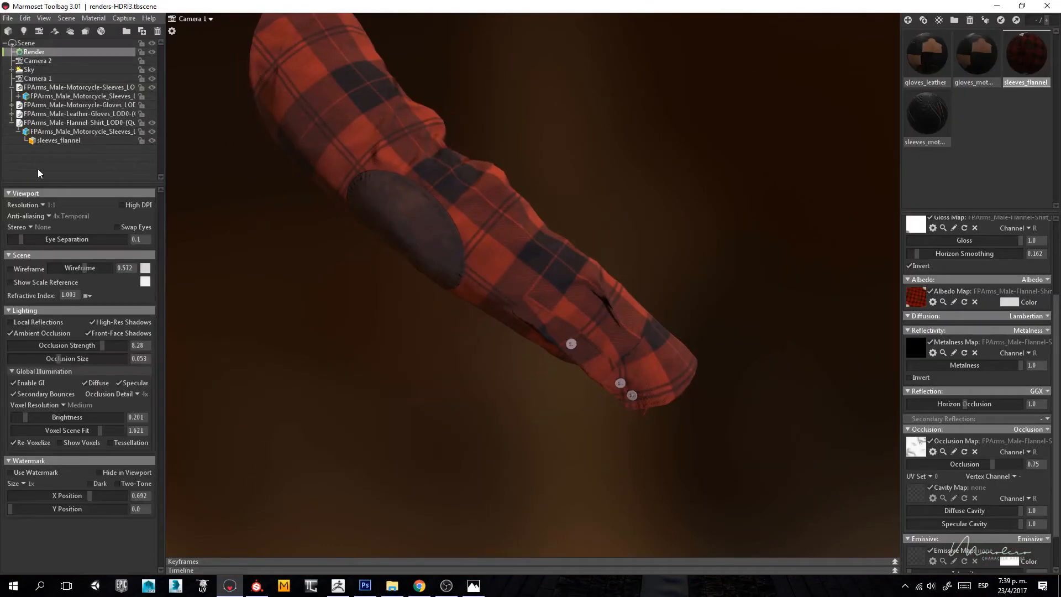
pyautogui.click(20, 267)
pyautogui.press('Tab')
pyautogui.moveTo(404, 310); pyautogui.dragTo(322, 327)
# Step: Turn off the wireframe overlay in the render settings and view the textured sleeves
pyautogui.press('Tab')
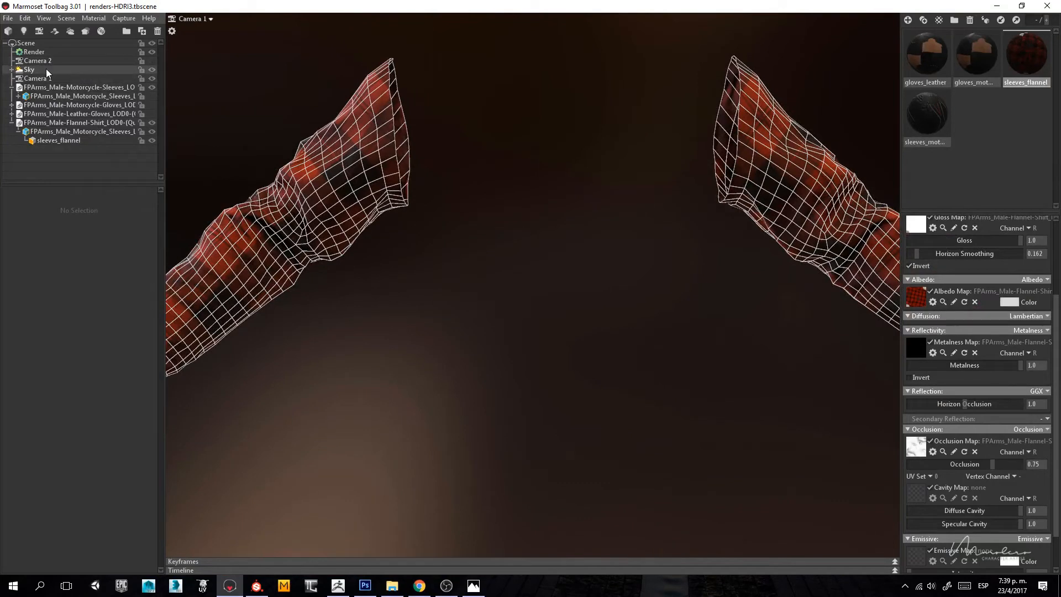
pyautogui.click(35, 52)
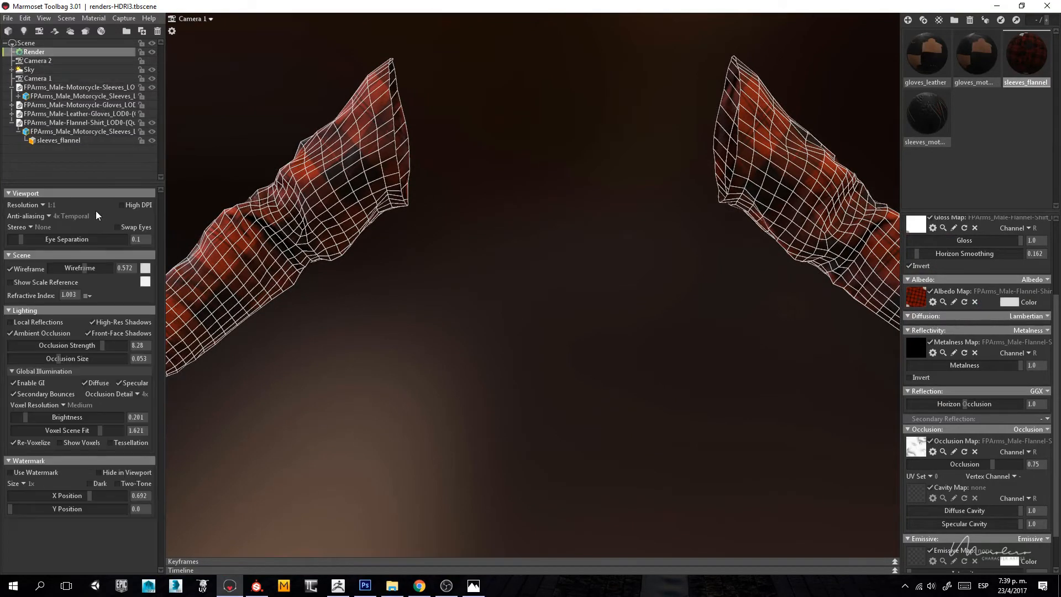
pyautogui.click(36, 268)
pyautogui.press('Tab')
pyautogui.moveTo(407, 329); pyautogui.dragTo(344, 357)
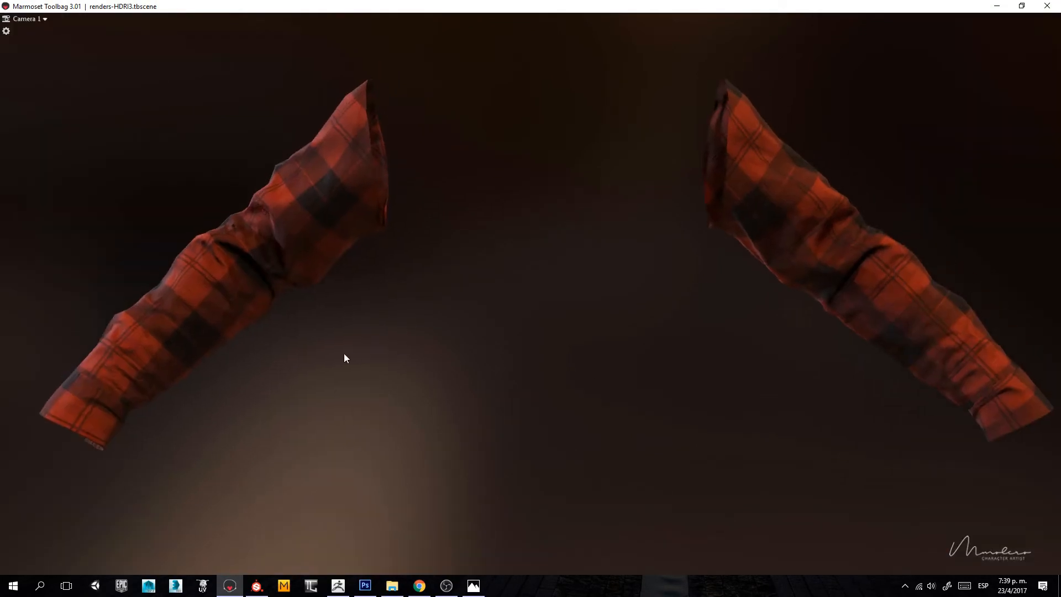
# Step: Show the leather gloves with the flannel sleeves and inspect the gloved hand and cuff up close
pyautogui.press('Tab')
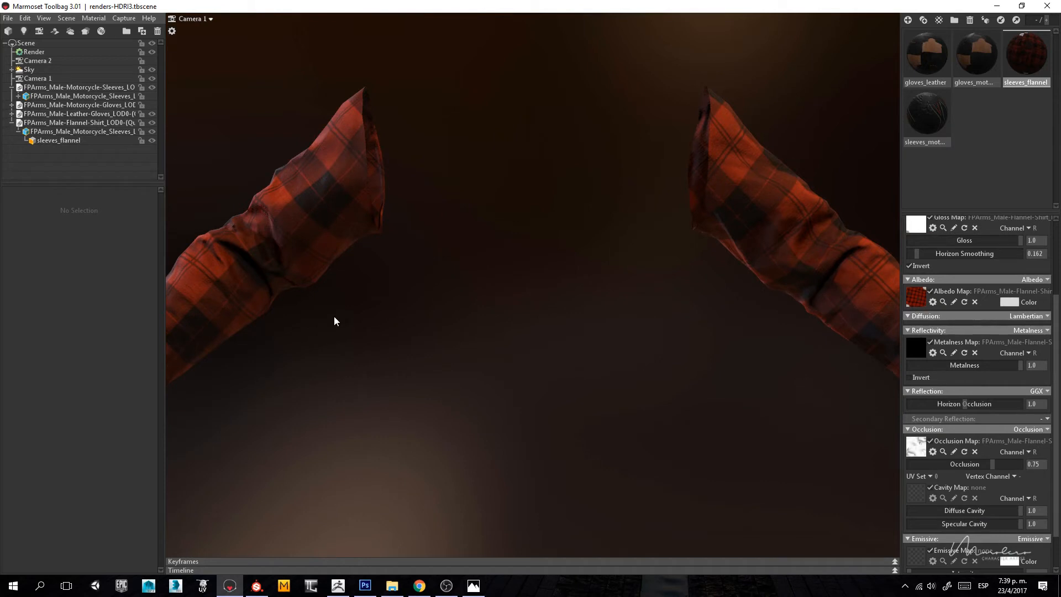
pyautogui.press('Tab')
pyautogui.keyDown('alt'); pyautogui.moveTo(307, 332); pyautogui.dragTo(392, 311, button='middle'); pyautogui.keyUp('alt')
pyautogui.keyDown('alt'); pyautogui.moveTo(392, 312); pyautogui.dragTo(472, 308); pyautogui.keyUp('alt')
pyautogui.keyDown('alt'); pyautogui.moveTo(472, 308); pyautogui.dragTo(738, 160, button='middle'); pyautogui.keyUp('alt')
pyautogui.keyDown('alt'); pyautogui.moveTo(545, 279); pyautogui.dragTo(565, 285, button='right'); pyautogui.keyUp('alt')
pyautogui.keyDown('alt'); pyautogui.moveTo(565, 284); pyautogui.dragTo(631, 257); pyautogui.keyUp('alt')
pyautogui.keyDown('alt'); pyautogui.moveTo(631, 256); pyautogui.dragTo(652, 269, button='right'); pyautogui.keyUp('alt')
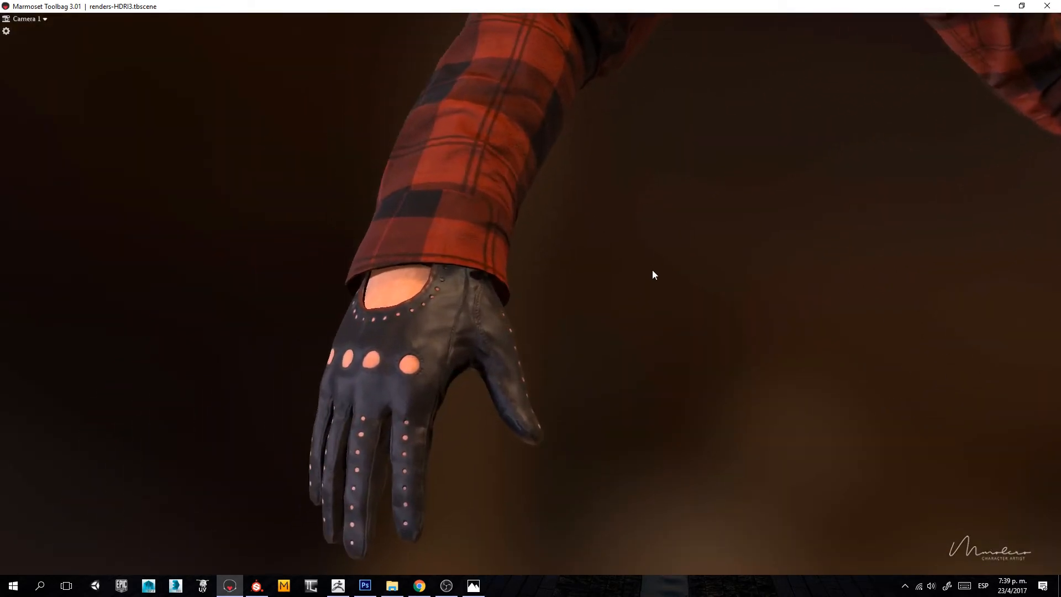
pyautogui.keyDown('alt'); pyautogui.moveTo(642, 279); pyautogui.dragTo(639, 283, button='middle'); pyautogui.keyUp('alt')
pyautogui.keyDown('alt'); pyautogui.moveTo(639, 283); pyautogui.dragTo(639, 280, button='right'); pyautogui.keyUp('alt')
# Step: Check the Twitch chat in Chrome, and return to Marmoset Toolbag with both gloved arms in view
pyautogui.hotkey('alt', 'Tab')
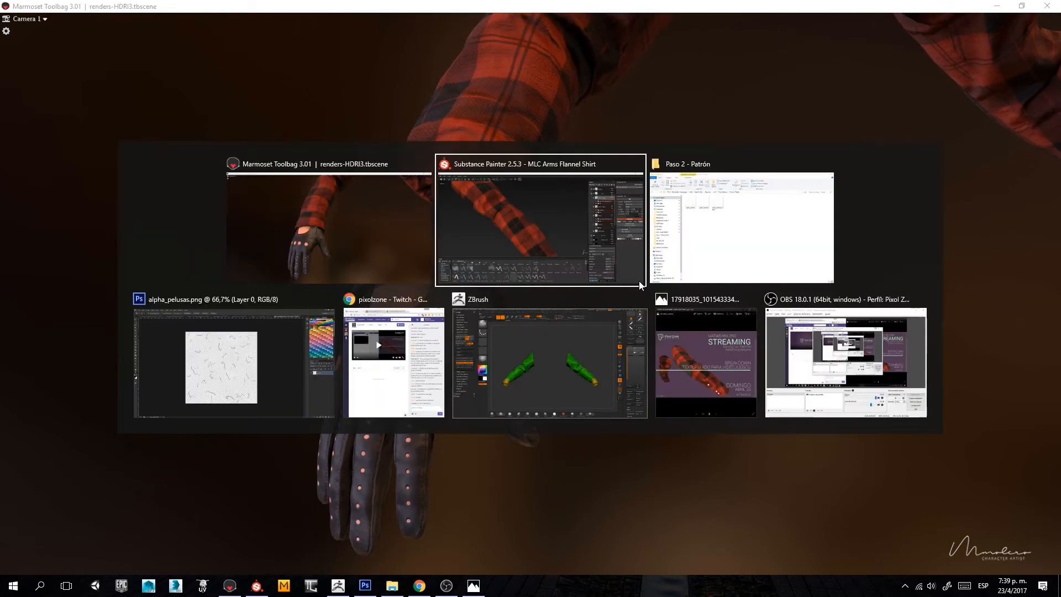
pyautogui.click(411, 368)
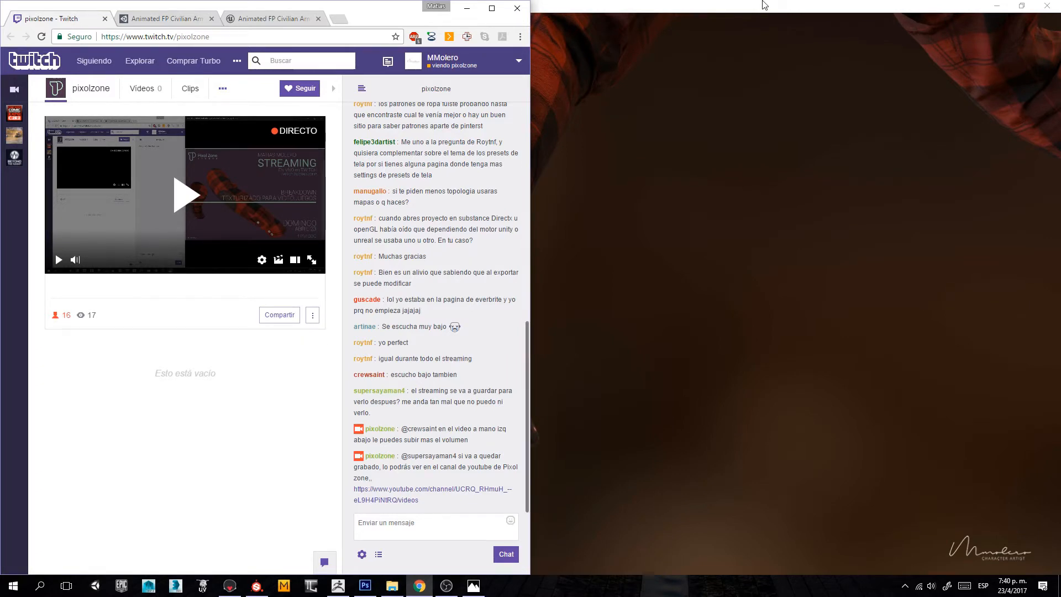
pyautogui.click(536, 294)
pyautogui.keyDown('alt'); pyautogui.moveTo(525, 279); pyautogui.dragTo(520, 221, button='right'); pyautogui.keyUp('alt')
pyautogui.keyDown('alt'); pyautogui.moveTo(519, 221); pyautogui.dragTo(449, 249, button='middle'); pyautogui.keyUp('alt')
pyautogui.keyDown('alt'); pyautogui.moveTo(450, 249); pyautogui.dragTo(469, 232); pyautogui.keyUp('alt')
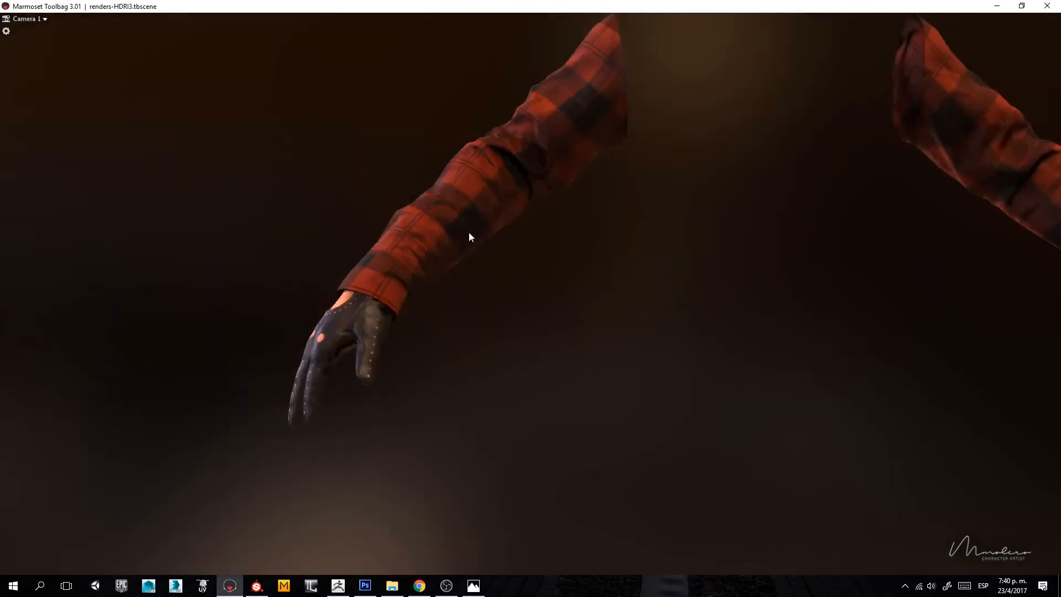
pyautogui.keyDown('alt'); pyautogui.moveTo(469, 232); pyautogui.dragTo(196, 304, button='middle'); pyautogui.keyUp('alt')
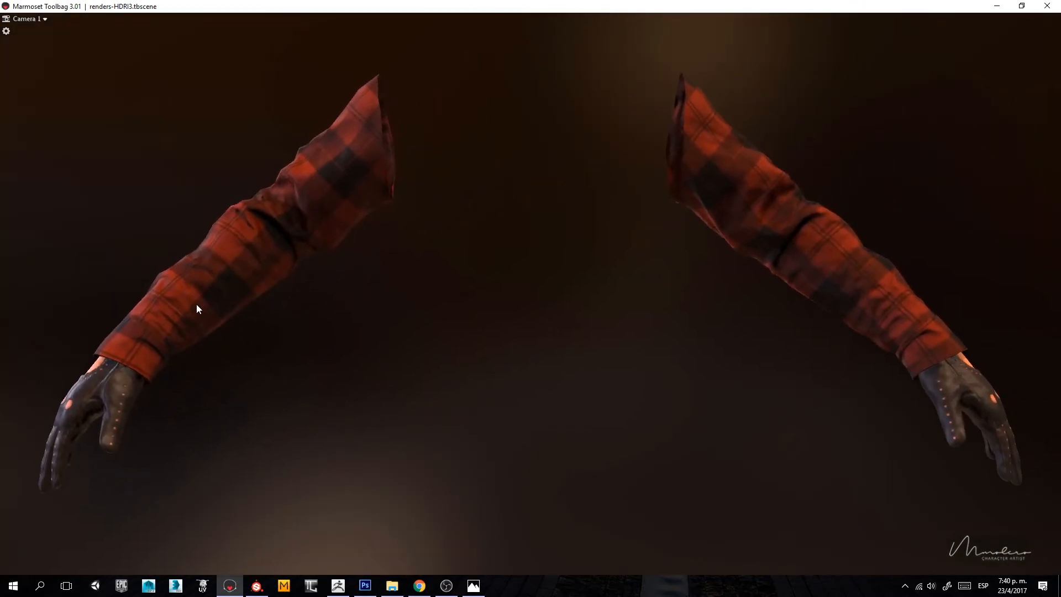
pyautogui.keyDown('alt'); pyautogui.moveTo(197, 304); pyautogui.dragTo(191, 307, button='right'); pyautogui.keyUp('alt')
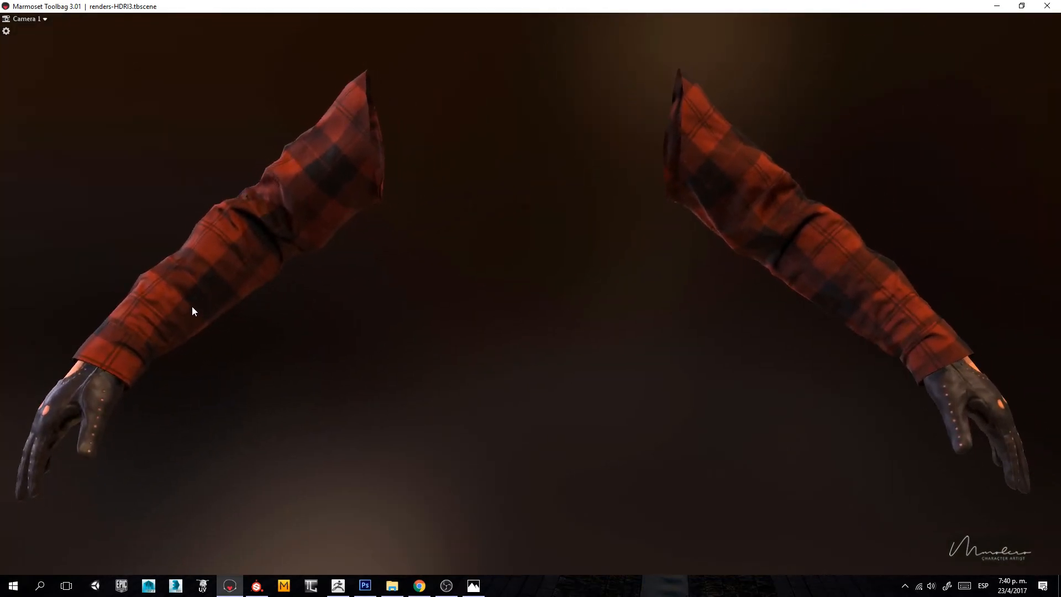
pyautogui.click(192, 307)
# Step: Check the Twitch chat again, and return to Marmoset Toolbag to look at the Render and Scene settings
pyautogui.hotkey('alt', 'Tab')
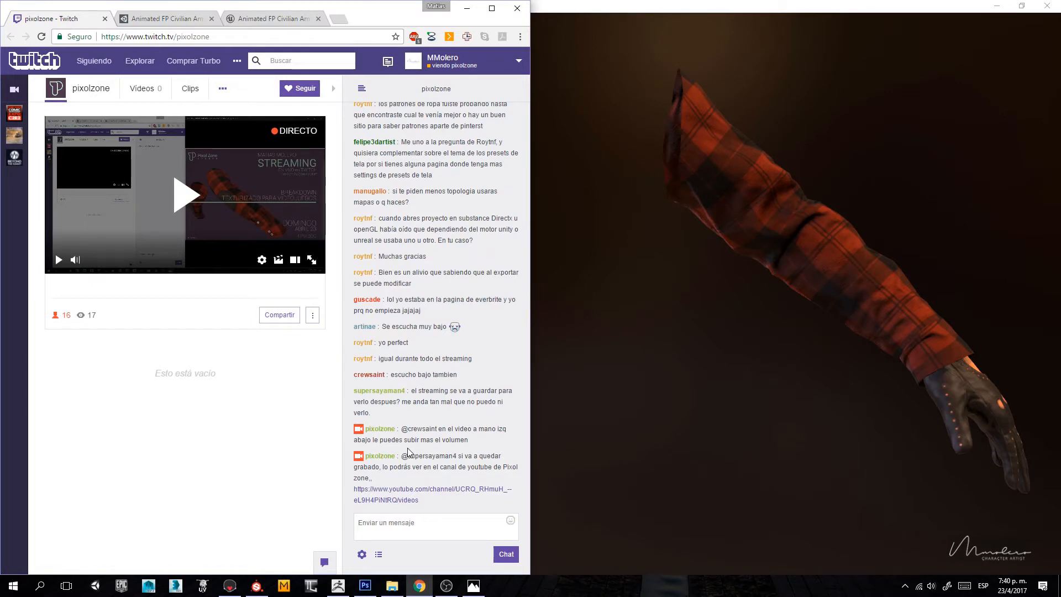
pyautogui.click(620, 364)
pyautogui.hotkey('ctrl', 'Return')
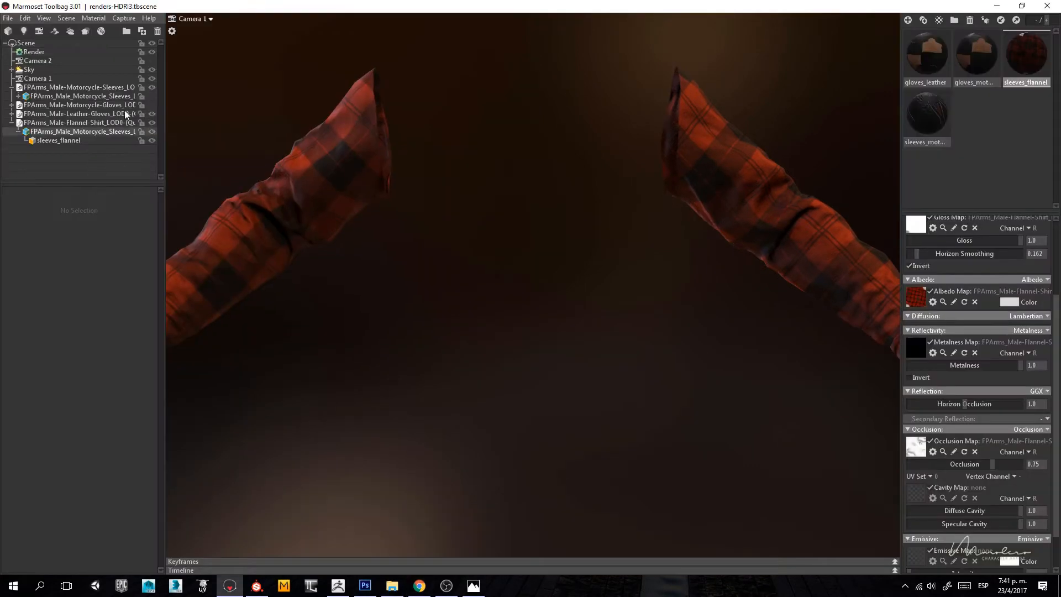
pyautogui.click(40, 51)
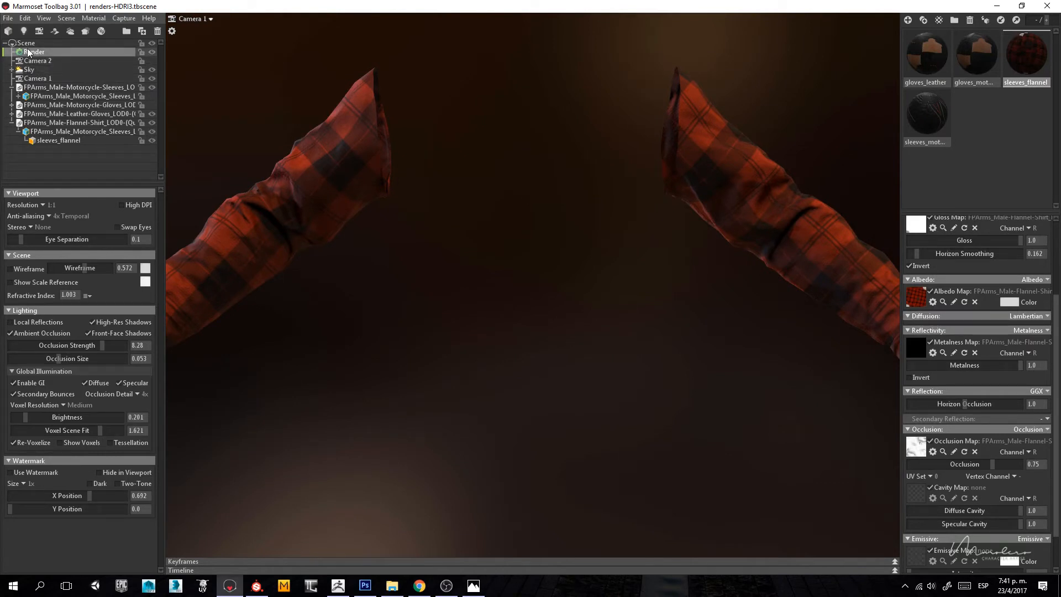
pyautogui.click(26, 43)
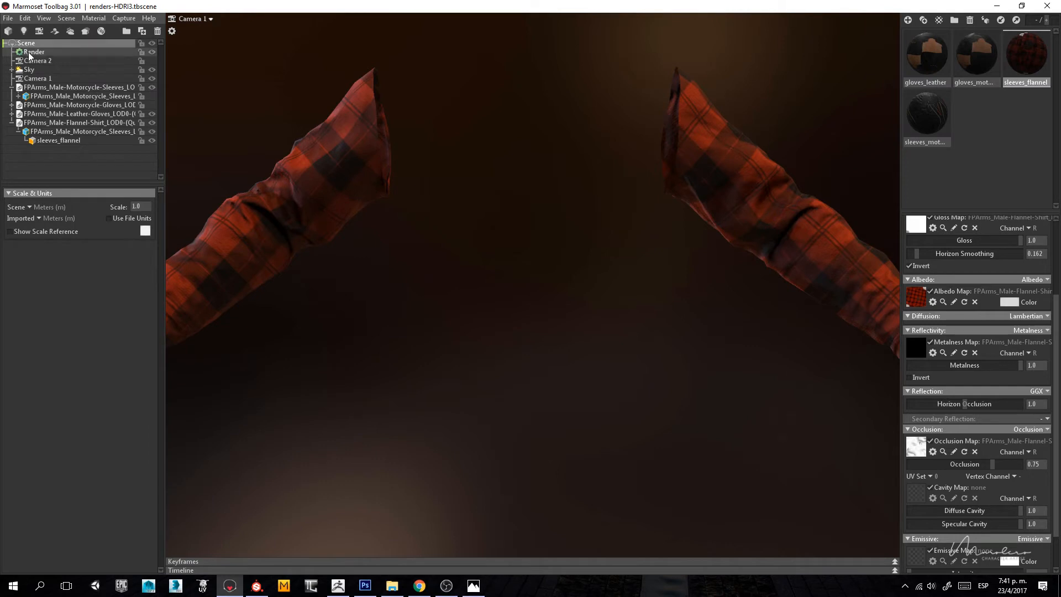
pyautogui.click(33, 51)
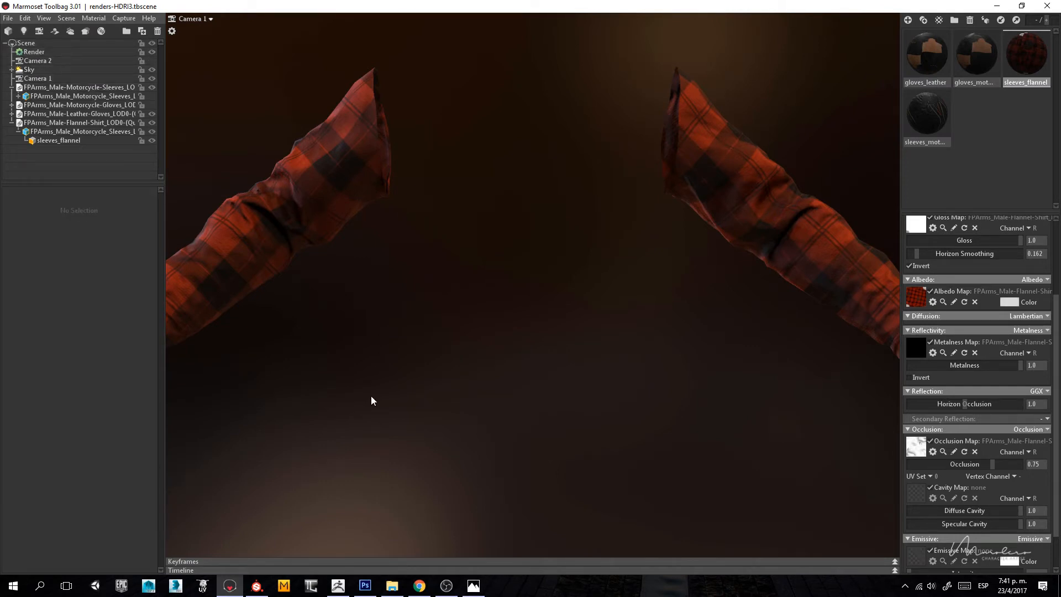
# Step: Hide the leather gloves, show the motorcycle gloves instead and view them with the flannel sleeve
pyautogui.press('Tab')
pyautogui.moveTo(385, 347); pyautogui.dragTo(601, 328)
pyautogui.press('Tab')
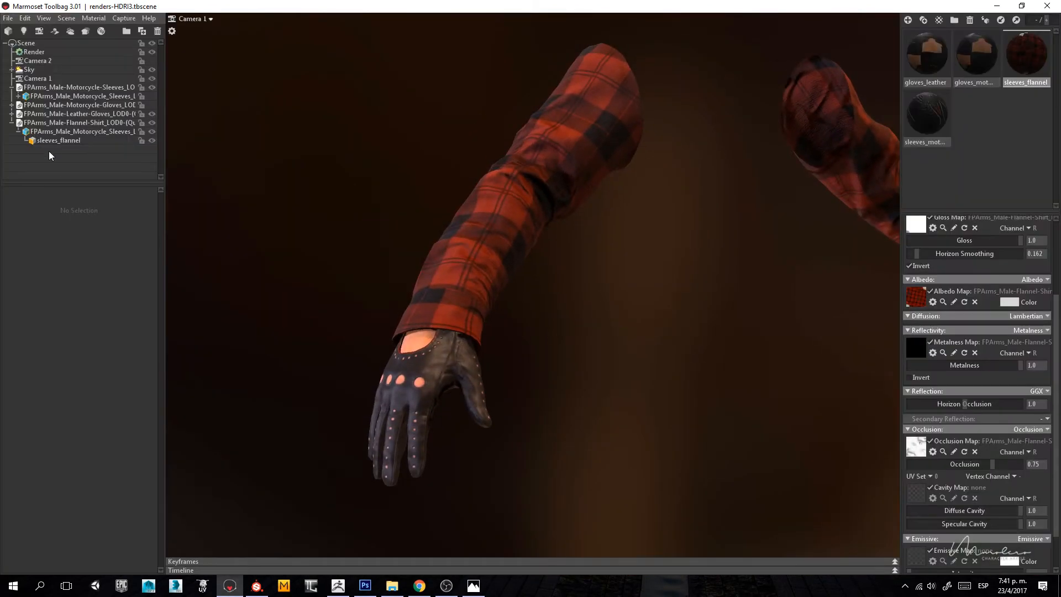
pyautogui.click(150, 114)
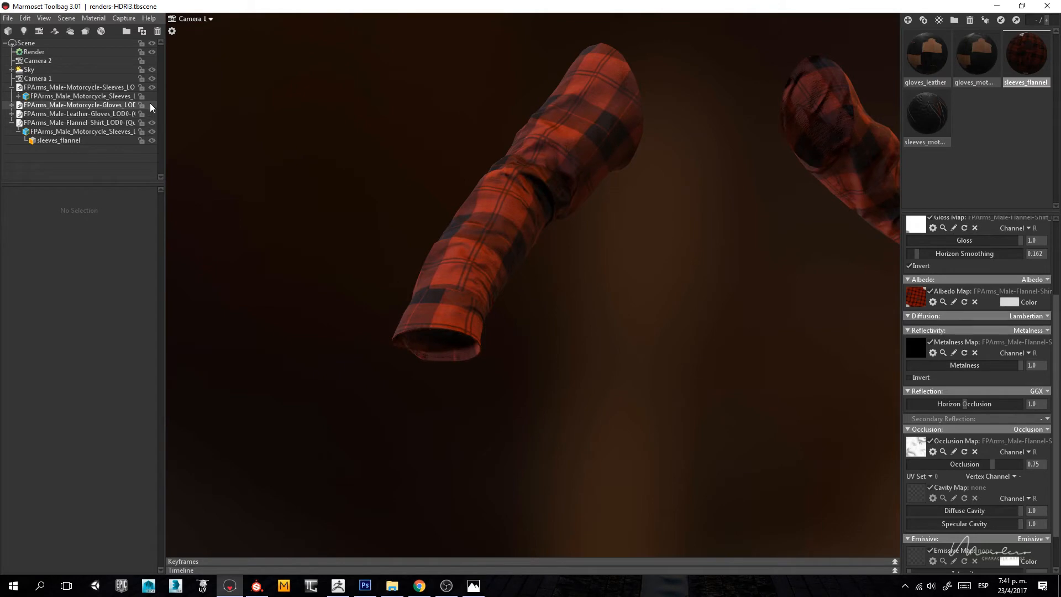
pyautogui.click(151, 104)
pyautogui.press('Tab')
pyautogui.moveTo(334, 171); pyautogui.dragTo(418, 318)
pyautogui.press('Tab')
pyautogui.press('Tab')
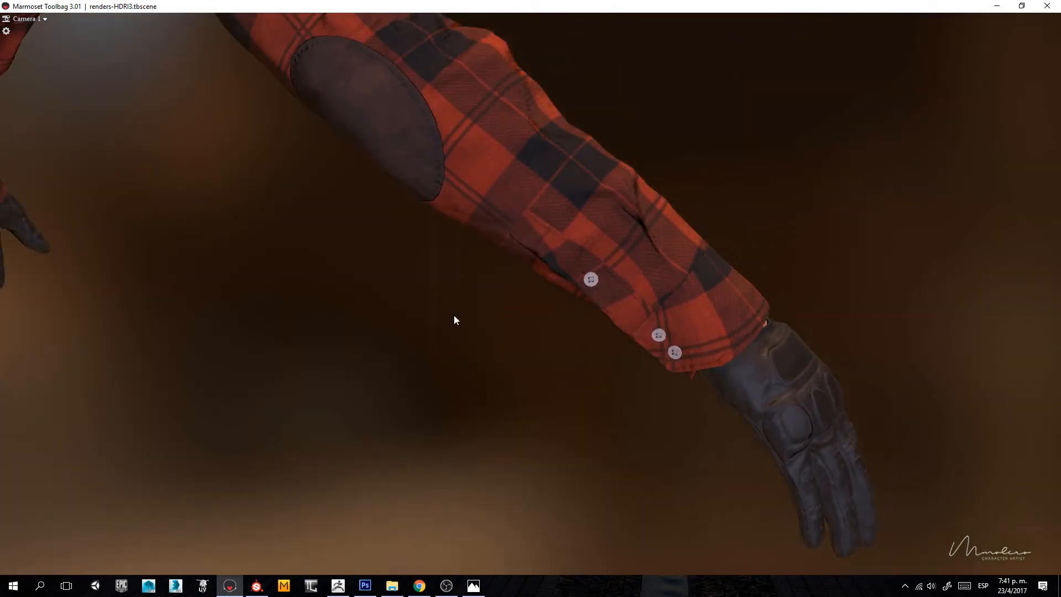
# Step: Read the viewers' questions in the Twitch chat, and return to Marmoset Toolbag to frame the patched, buttoned sleeve
pyautogui.hotkey('alt', 'Tab')
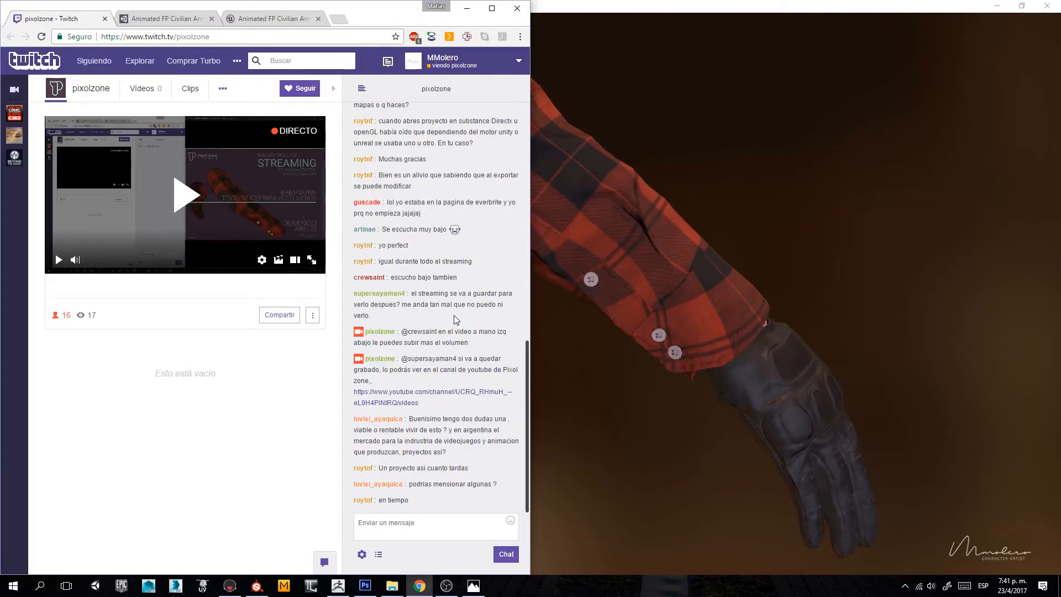
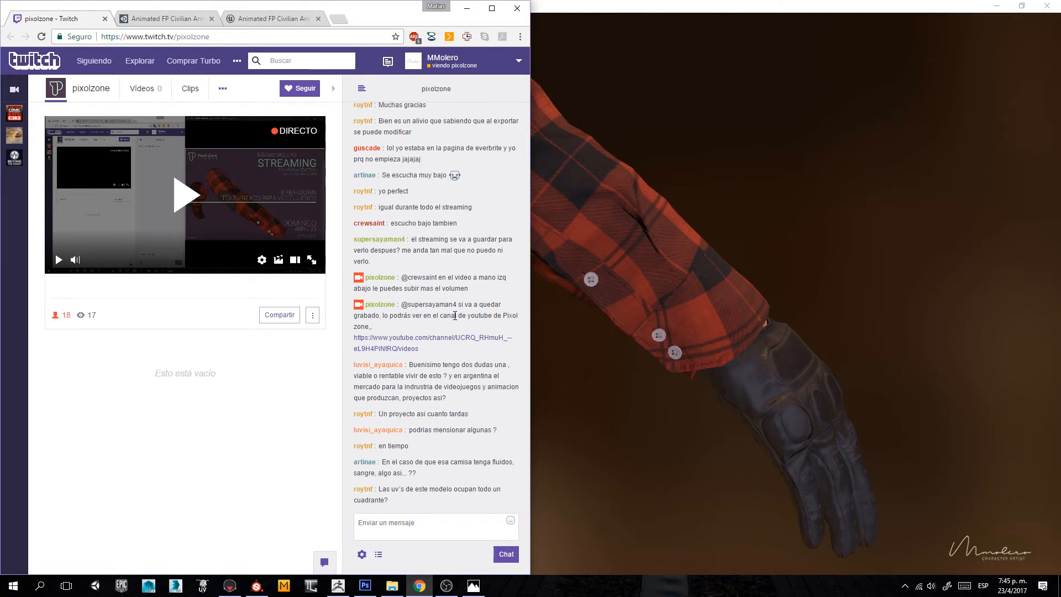
pyautogui.click(756, 84)
pyautogui.keyDown('alt'); pyautogui.moveTo(537, 313); pyautogui.dragTo(529, 220, button='right'); pyautogui.keyUp('alt')
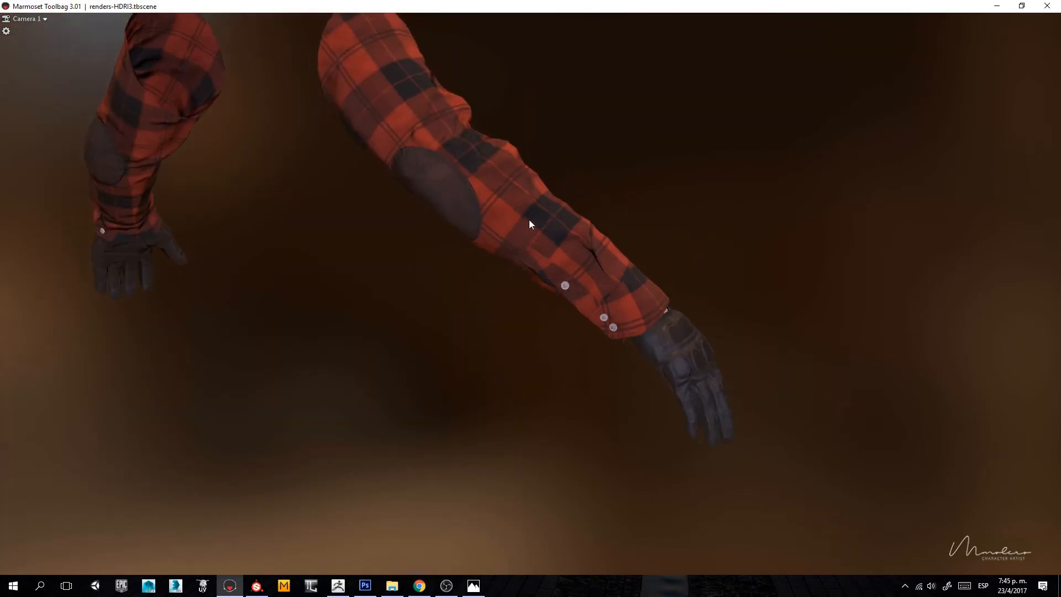
pyautogui.keyDown('alt'); pyautogui.moveTo(529, 220); pyautogui.dragTo(533, 267, button='middle'); pyautogui.keyUp('alt')
pyautogui.keyDown('alt'); pyautogui.moveTo(533, 267); pyautogui.dragTo(541, 306, button='right'); pyautogui.keyUp('alt')
pyautogui.keyDown('alt'); pyautogui.moveTo(541, 306); pyautogui.dragTo(531, 336, button='middle'); pyautogui.keyUp('alt')
pyautogui.keyDown('alt'); pyautogui.moveTo(531, 337); pyautogui.dragTo(534, 348, button='right'); pyautogui.keyUp('alt')
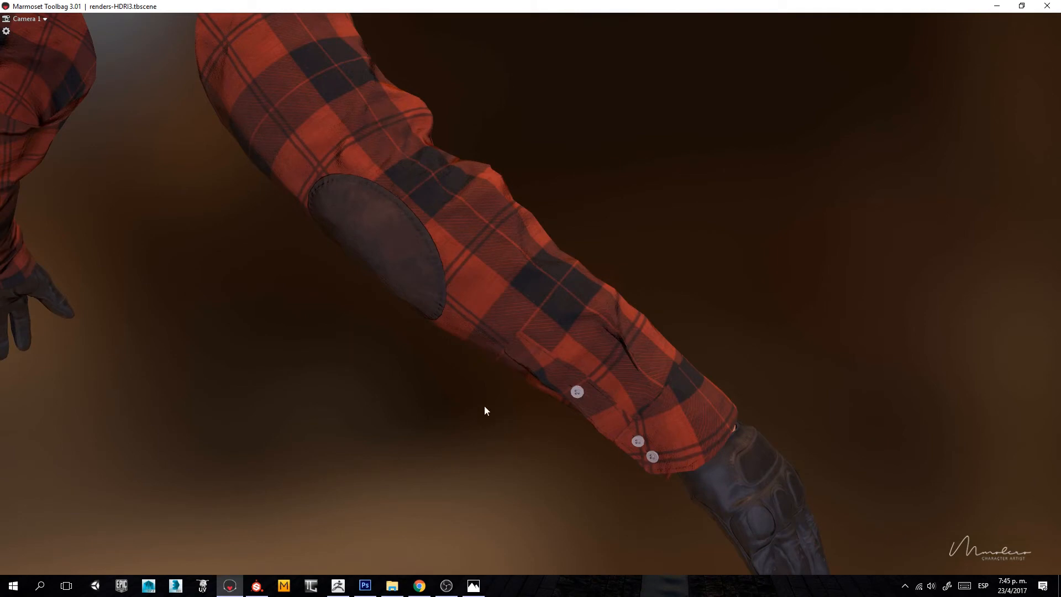
# Step: Switch to File Explorer and open the FPArms_Male-Flannel-Shirt_COL image from the Texture Maps folder of Arms - Flannel Shirt
pyautogui.moveTo(396, 587)
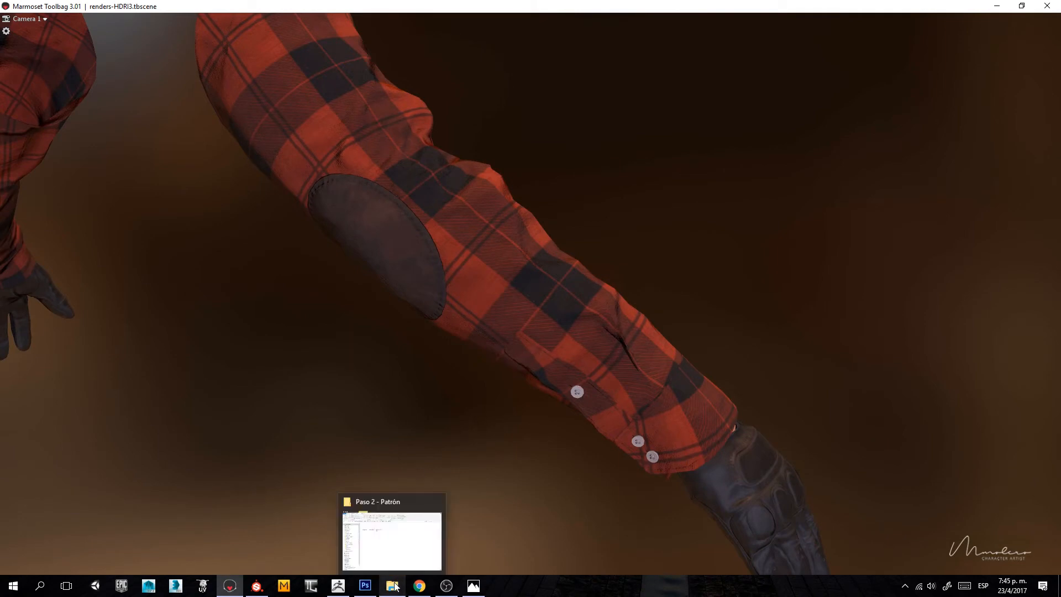
pyautogui.click(396, 587)
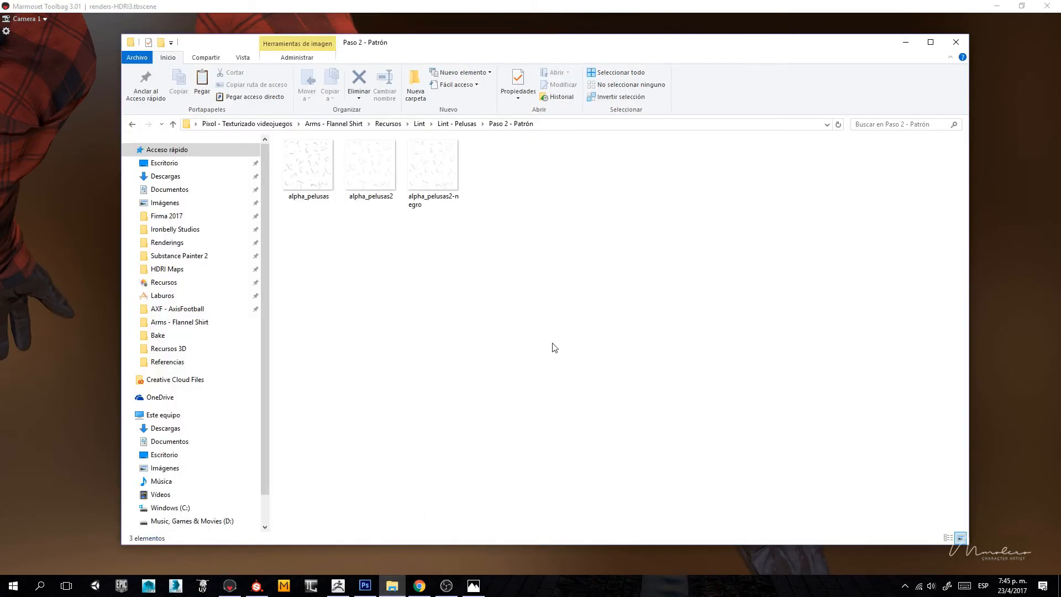
pyautogui.click(354, 124)
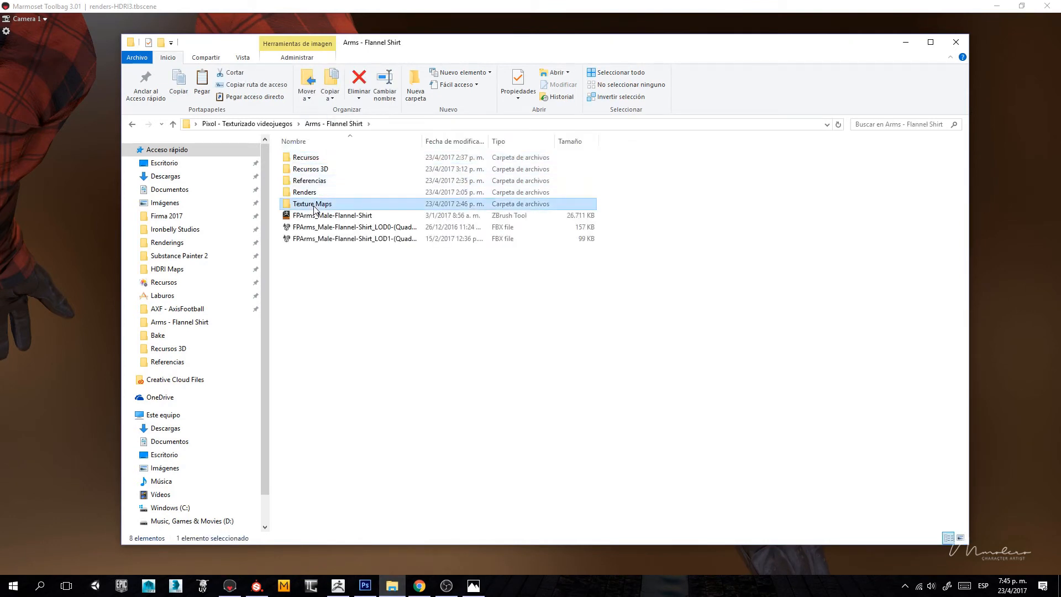
pyautogui.doubleClick(312, 203)
pyautogui.doubleClick(440, 178)
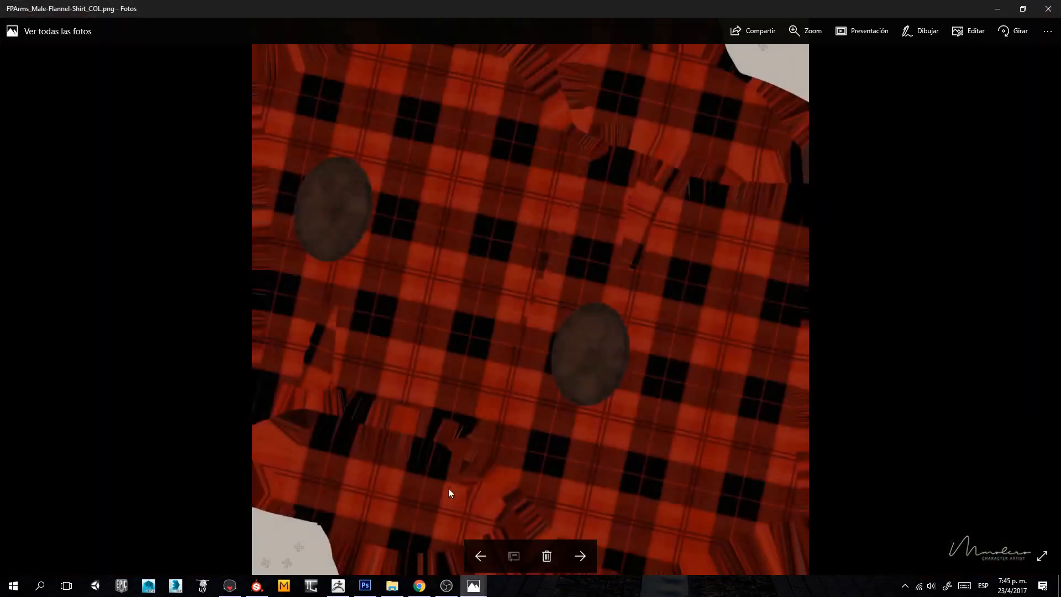
# Step: Examine the plaid pattern, elbow patches and UV island edges across the flannel color map, and close the image
pyautogui.keyDown('ctrl'); pyautogui.scroll(5, 392, 308); pyautogui.keyUp('ctrl')
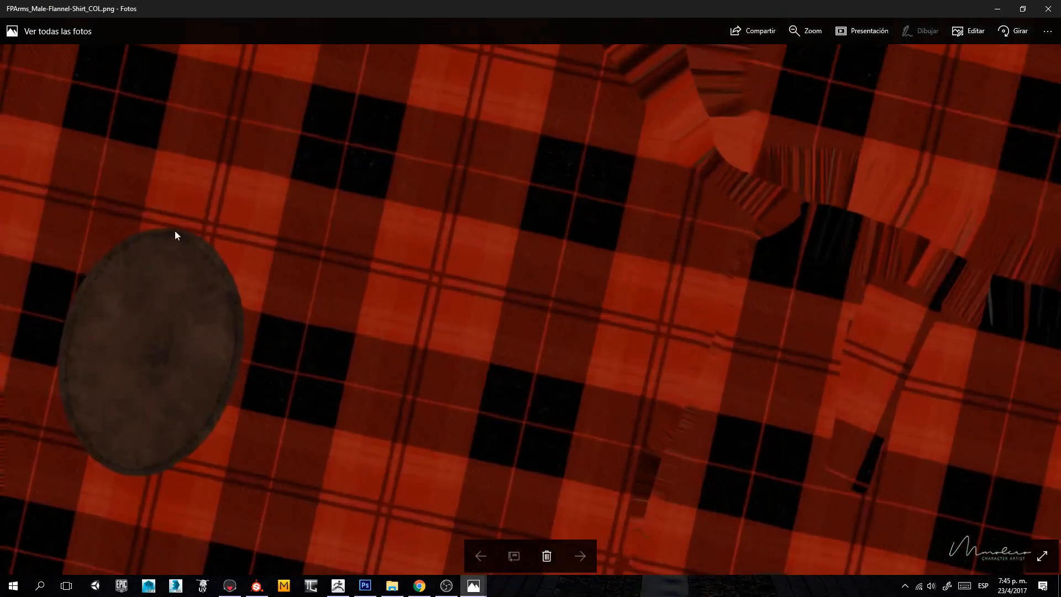
pyautogui.keyDown('ctrl'); pyautogui.scroll(2, 175, 231); pyautogui.keyUp('ctrl')
pyautogui.moveTo(170, 190); pyautogui.dragTo(264, 238)
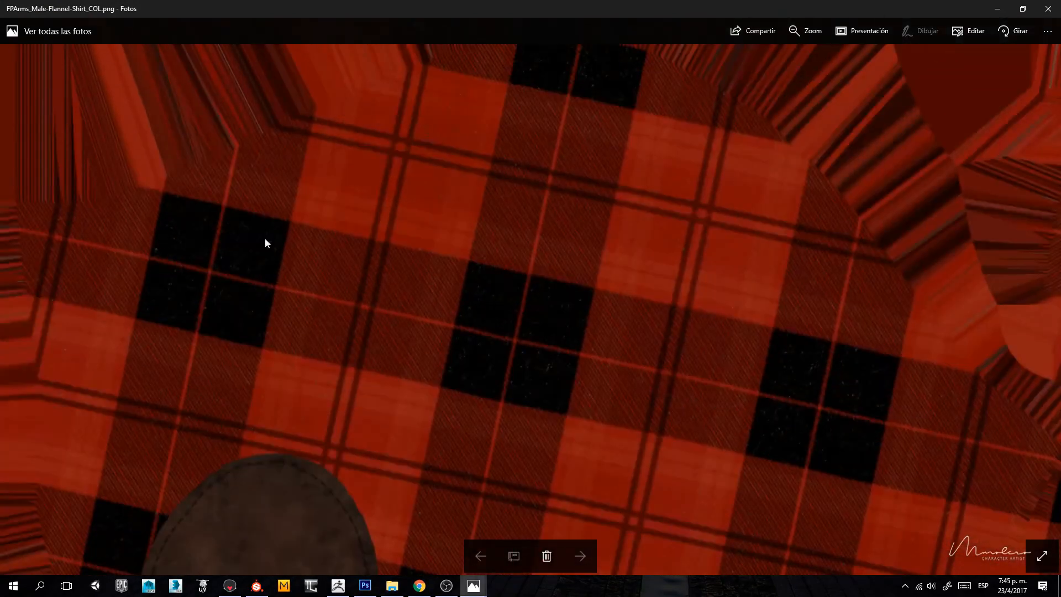
pyautogui.moveTo(768, 72); pyautogui.dragTo(525, 122)
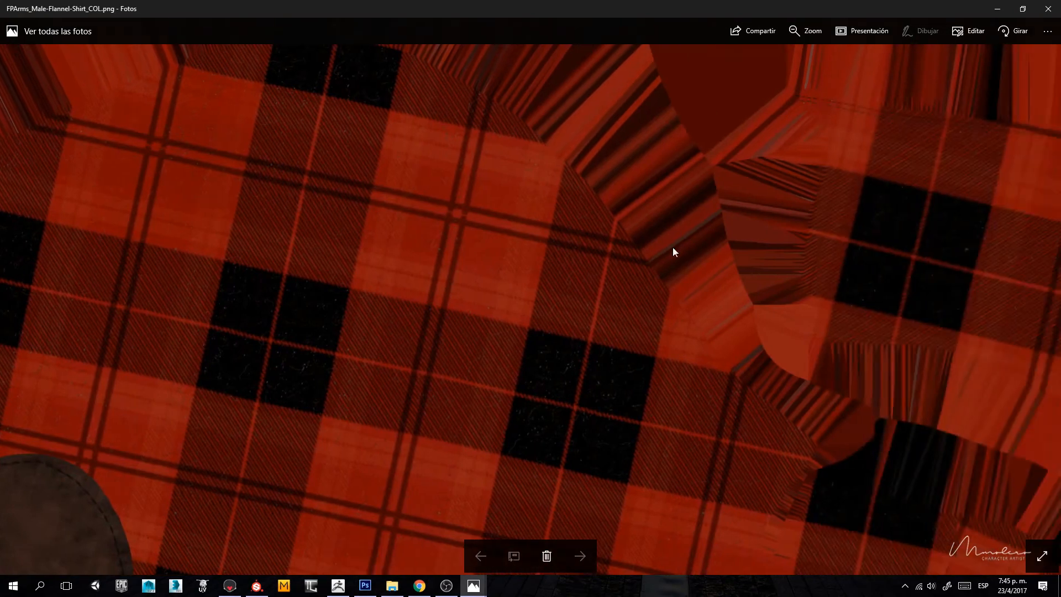
pyautogui.keyDown('ctrl'); pyautogui.scroll(-2, 774, 360); pyautogui.keyUp('ctrl')
pyautogui.moveTo(685, 476); pyautogui.dragTo(644, 296)
pyautogui.moveTo(568, 470); pyautogui.dragTo(500, 260)
pyautogui.keyDown('ctrl'); pyautogui.scroll(-1, 500, 259); pyautogui.keyUp('ctrl')
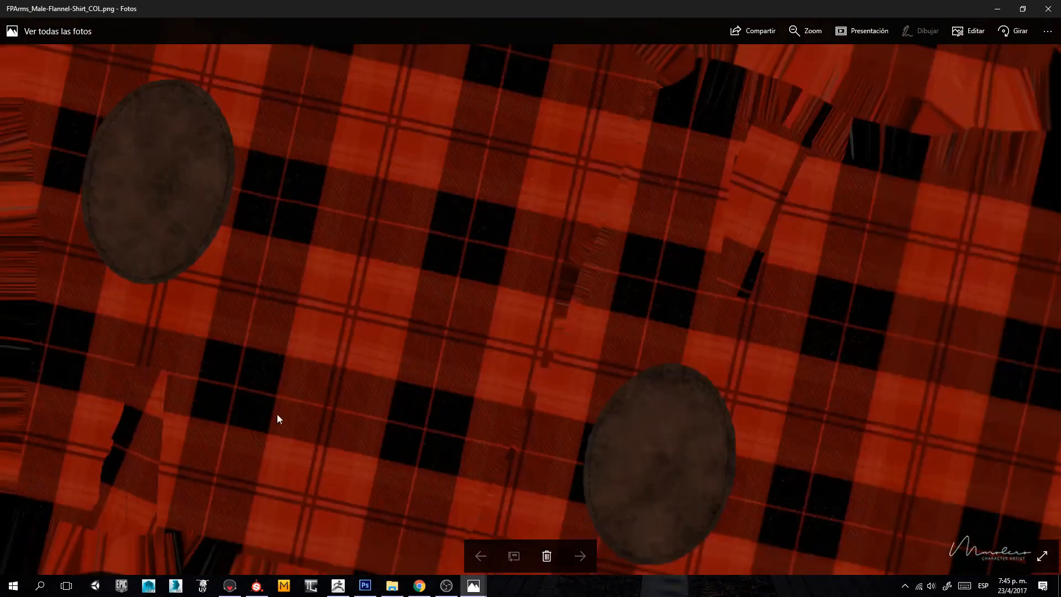
pyautogui.moveTo(277, 413); pyautogui.dragTo(283, 198)
pyautogui.keyDown('ctrl'); pyautogui.scroll(1, 175, 429); pyautogui.keyUp('ctrl')
pyautogui.moveTo(313, 532); pyautogui.dragTo(371, 346)
pyautogui.keyDown('ctrl'); pyautogui.scroll(-5, 540, 280); pyautogui.keyUp('ctrl')
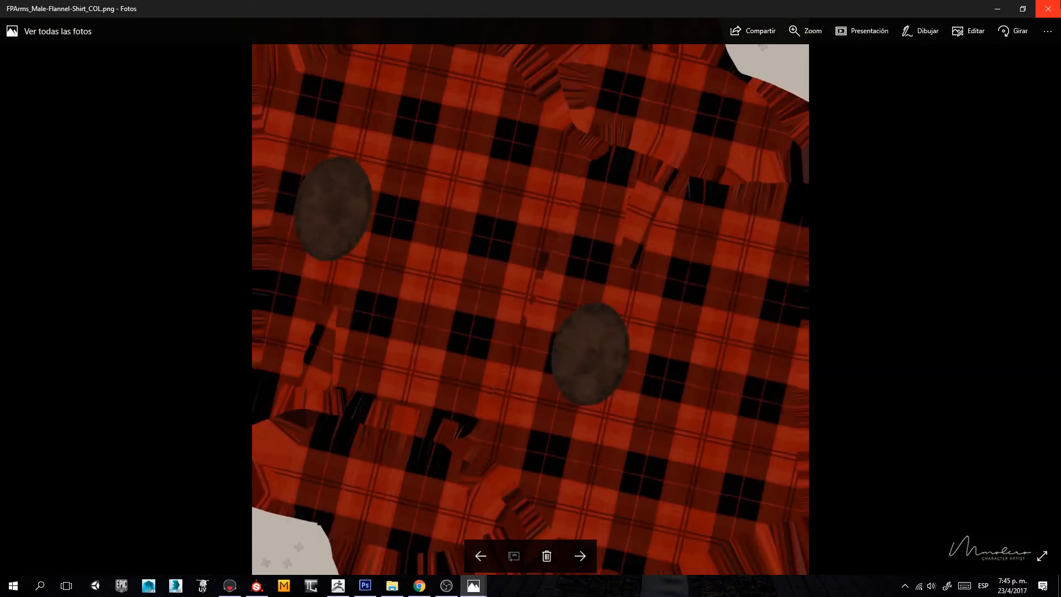
pyautogui.click(1056, 6)
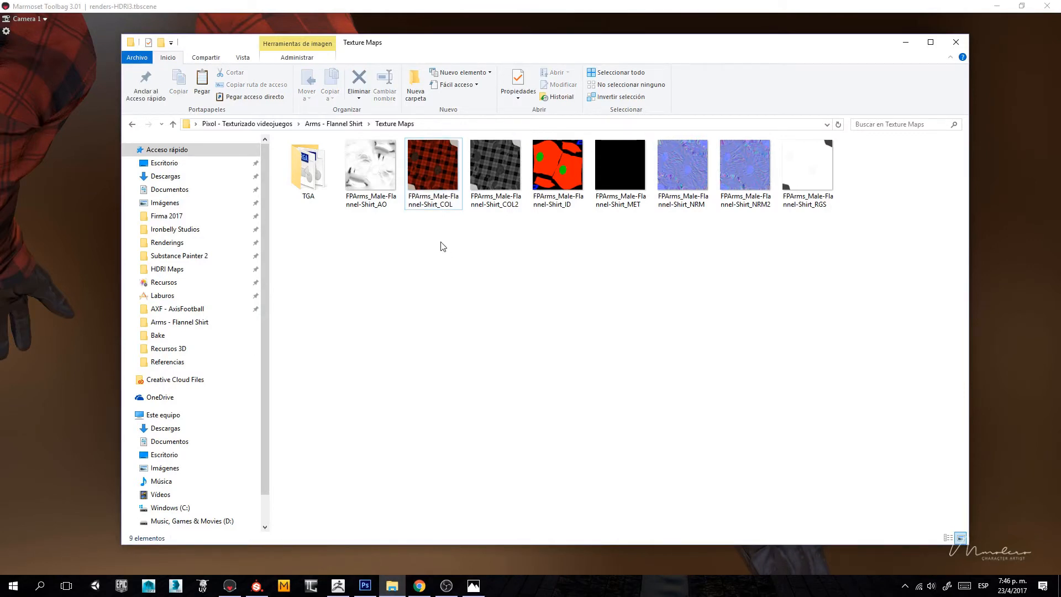
# Step: Open the FPArms_Male-Sweater_COL image from Ironbelly Studios > MLC - Mesh Library Characters > Arms - Sweater > Texture Maps
pyautogui.click(333, 124)
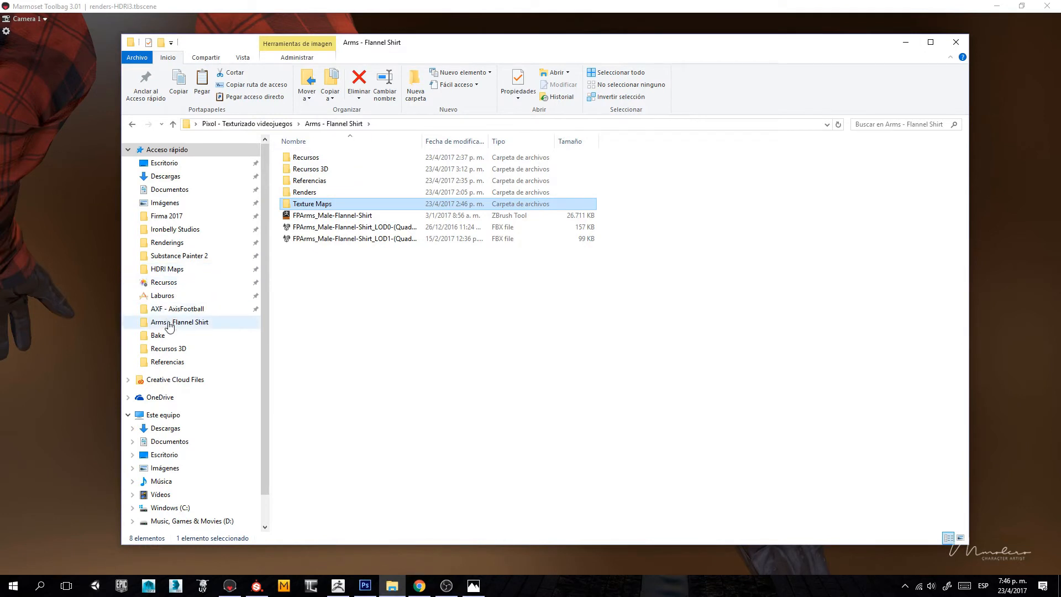
pyautogui.click(173, 229)
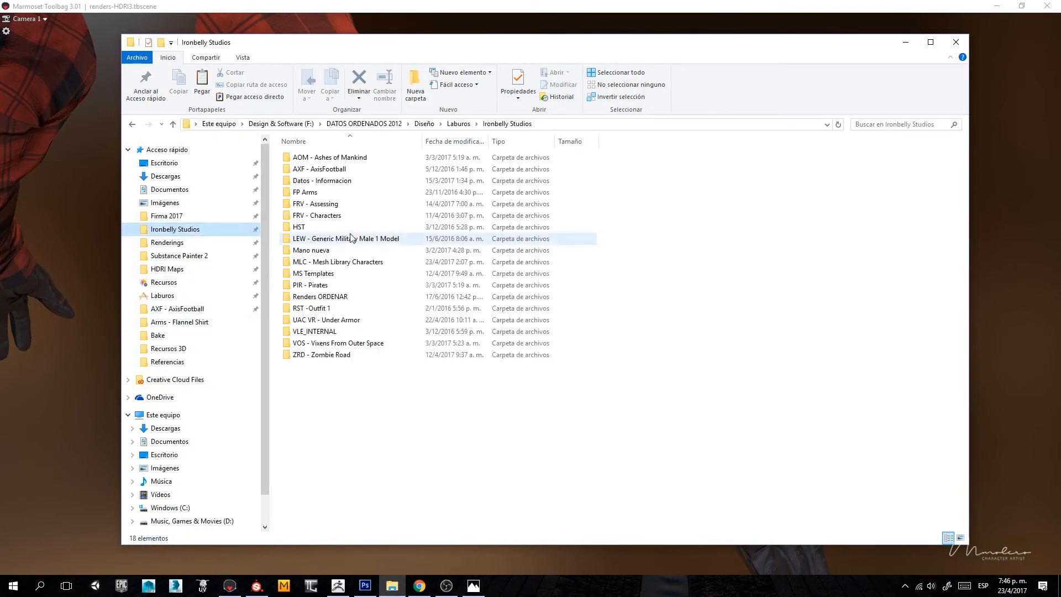
pyautogui.doubleClick(313, 262)
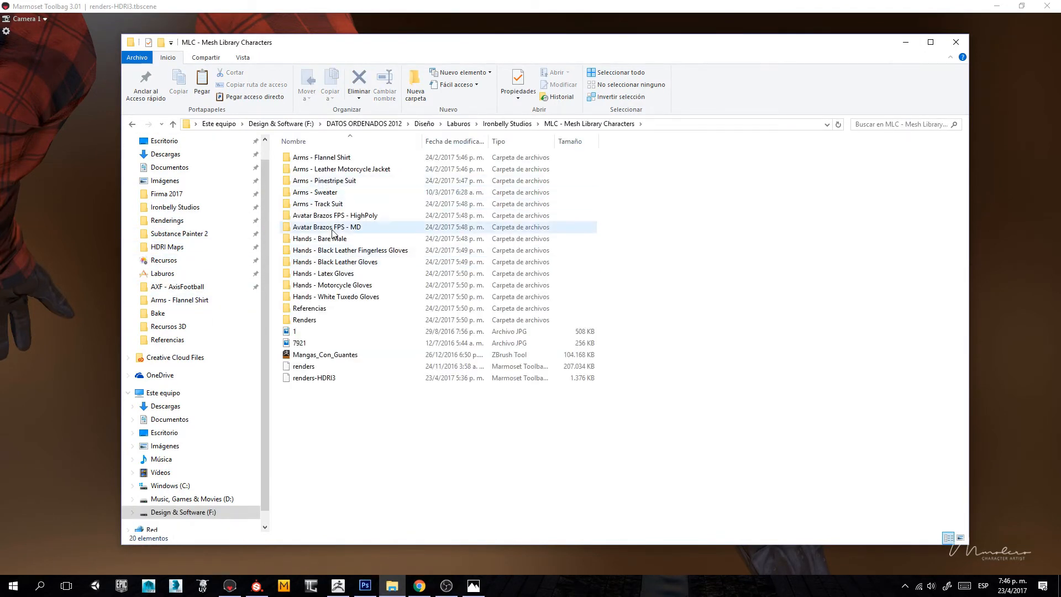
pyautogui.doubleClick(326, 192)
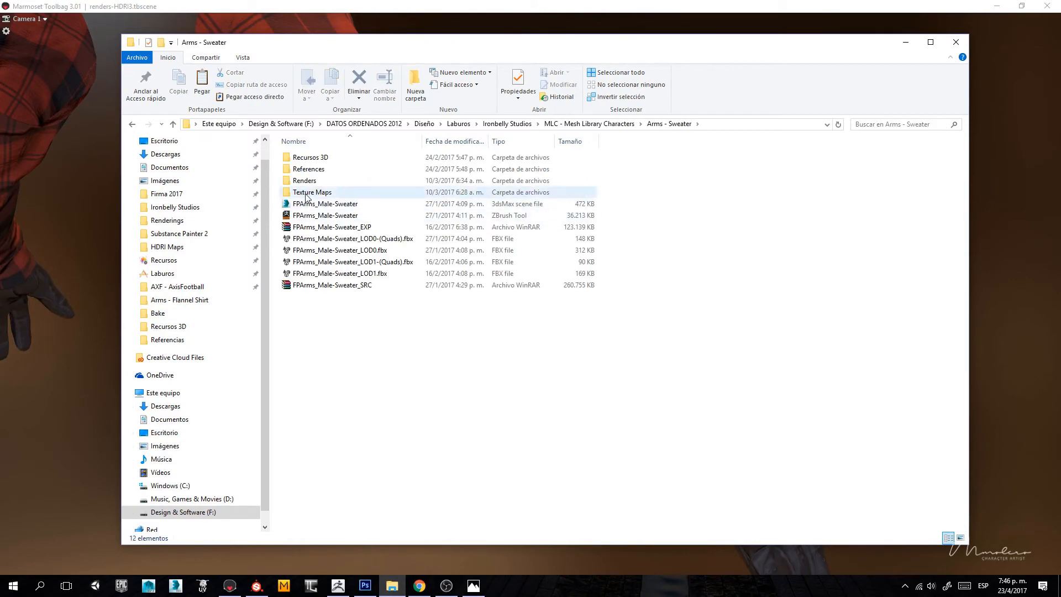
pyautogui.doubleClick(326, 192)
pyautogui.doubleClick(377, 177)
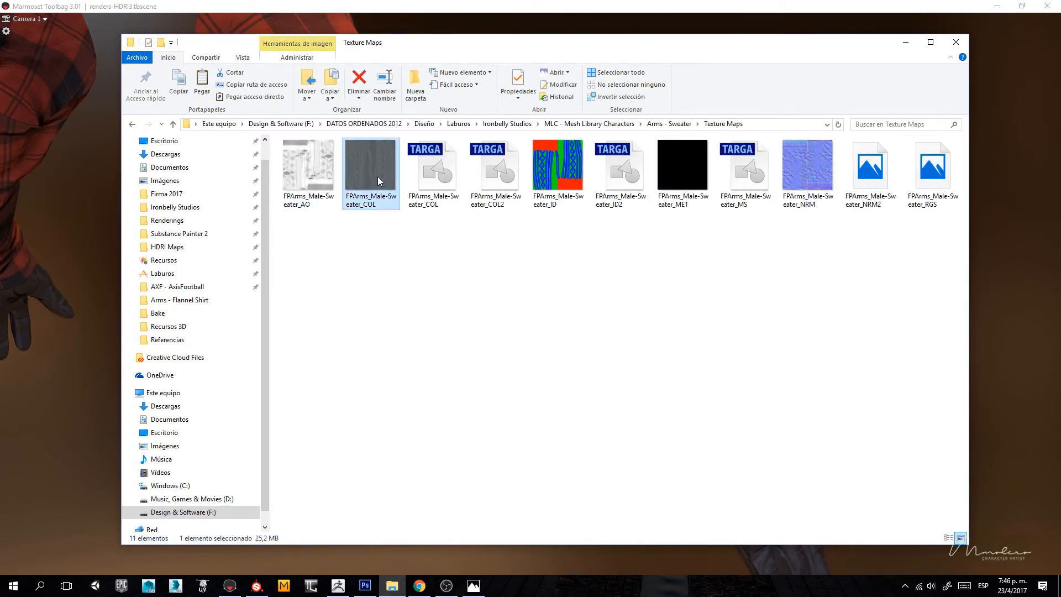
# Step: Examine the knit pattern in the sweater's color map up close and as a whole, and close the image
pyautogui.scroll(5, 378, 183)
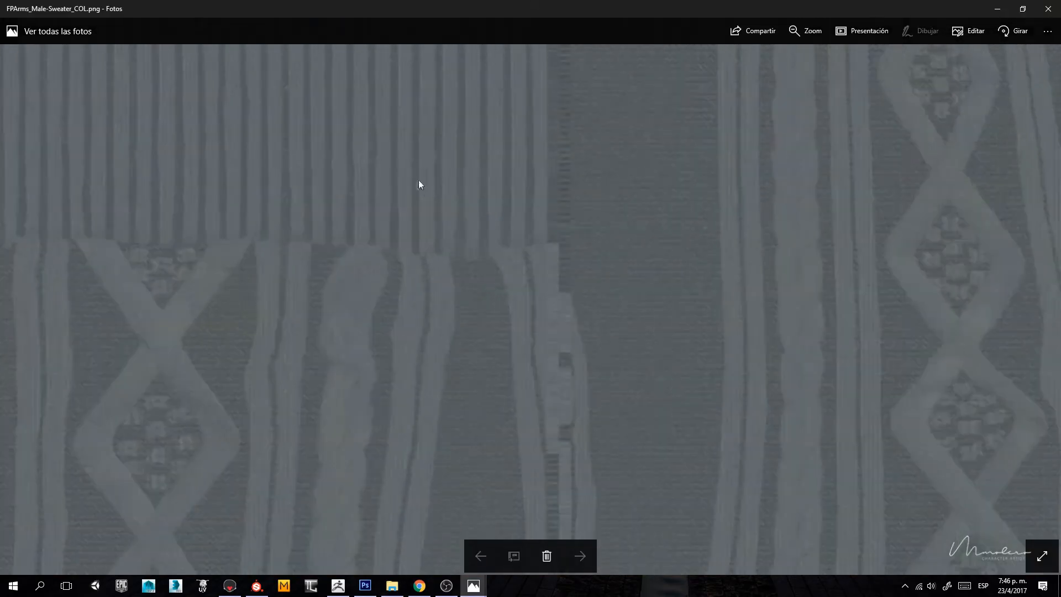
pyautogui.scroll(-5, 552, 274)
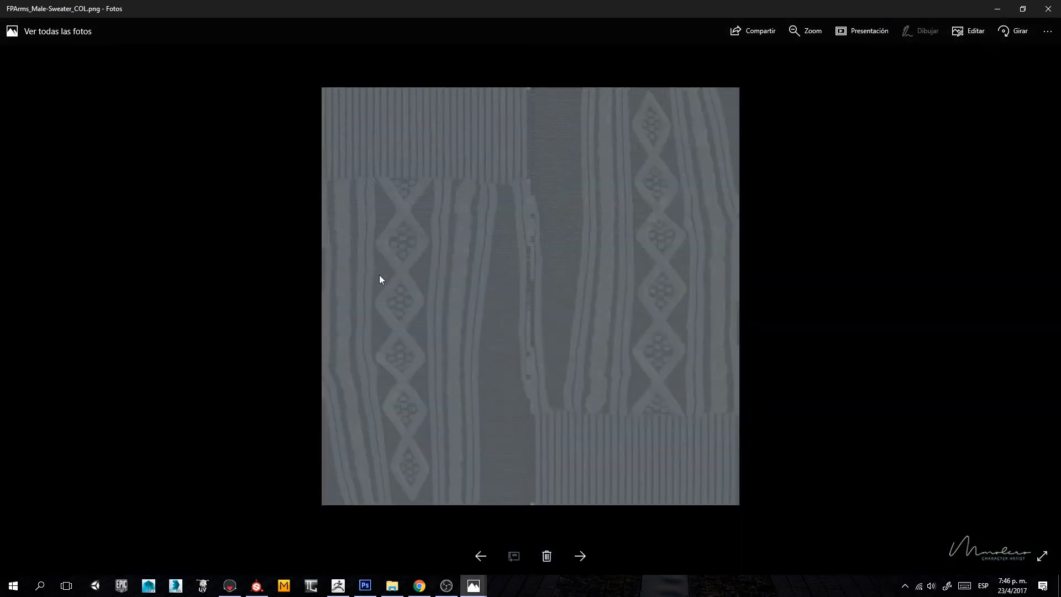
pyautogui.click(1049, 8)
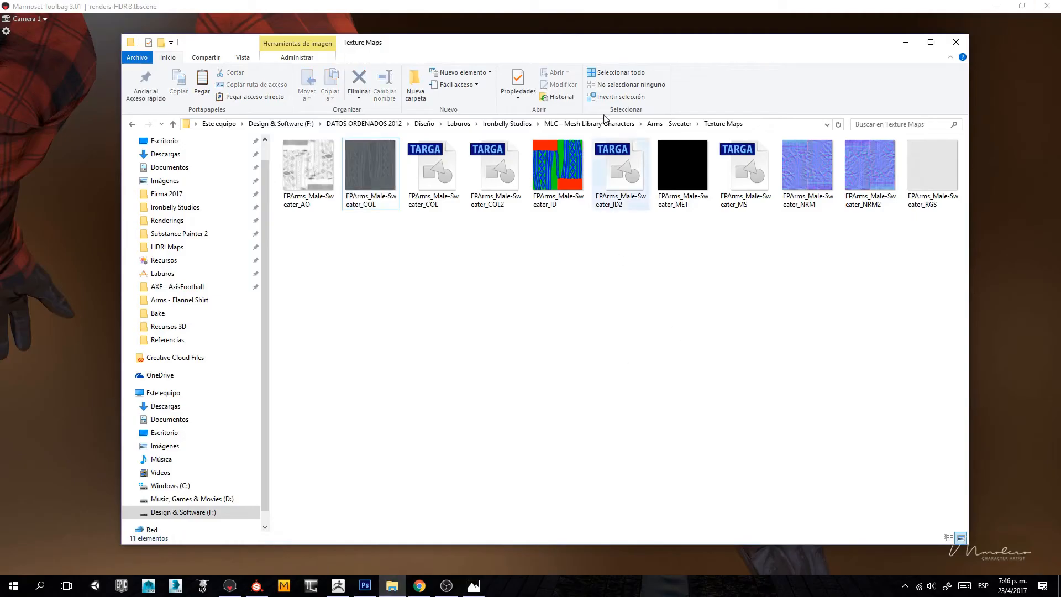
# Step: Check the Twitch chat in Chrome, and return to Marmoset Toolbag to briefly show the flannel sleeve's wireframe
pyautogui.click(420, 586)
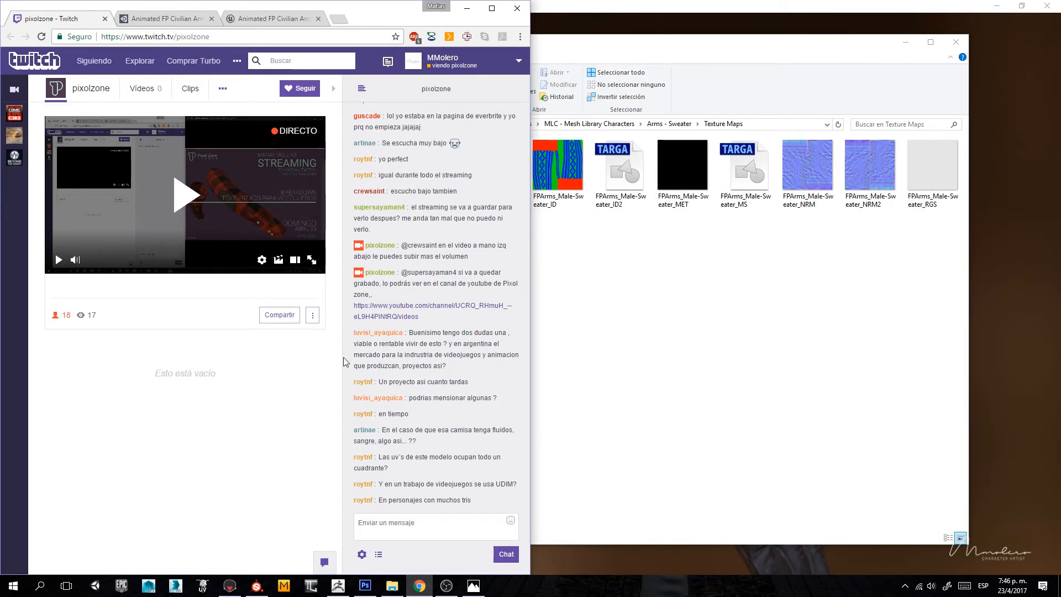
pyautogui.click(634, 4)
pyautogui.hotkey('ctrl', 'w')
pyautogui.hotkey('ctrl', 'w')
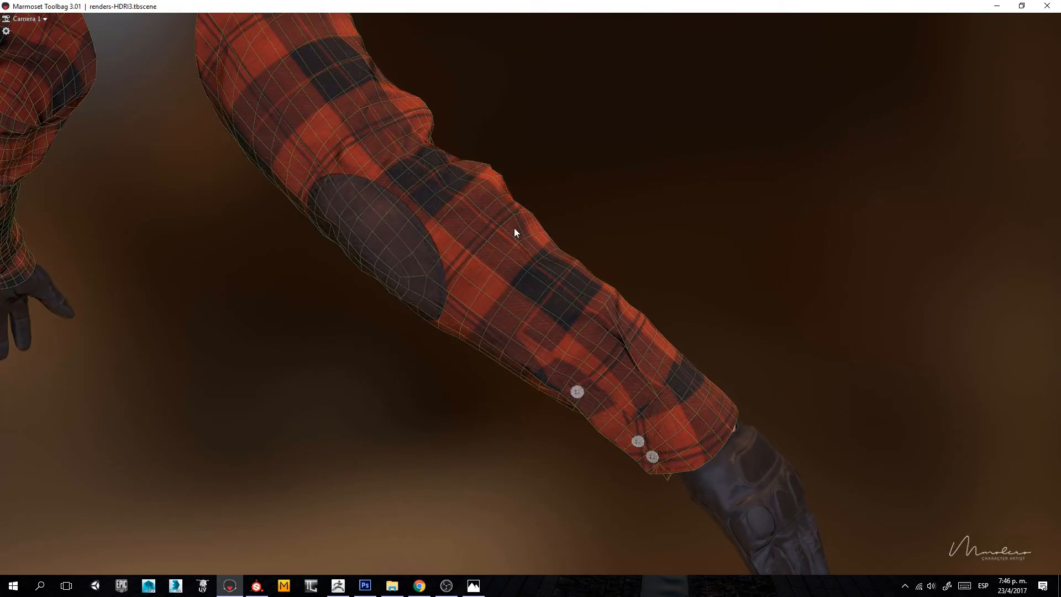
# Step: Read the Twitch chat again, and return to Marmoset Toolbag with the full interface and both flannel arms in view
pyautogui.click(420, 586)
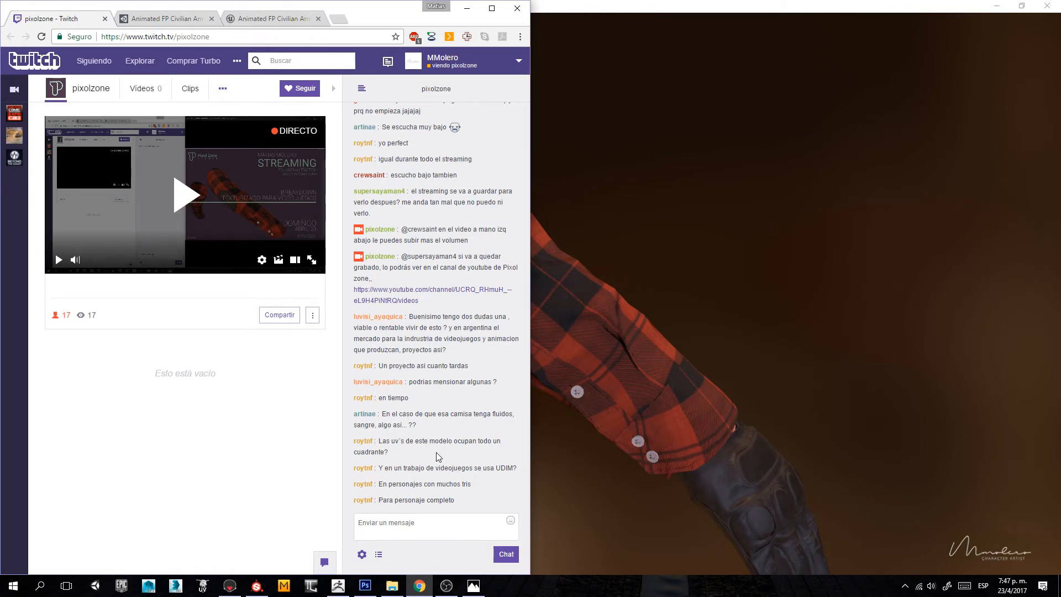
pyautogui.click(658, 135)
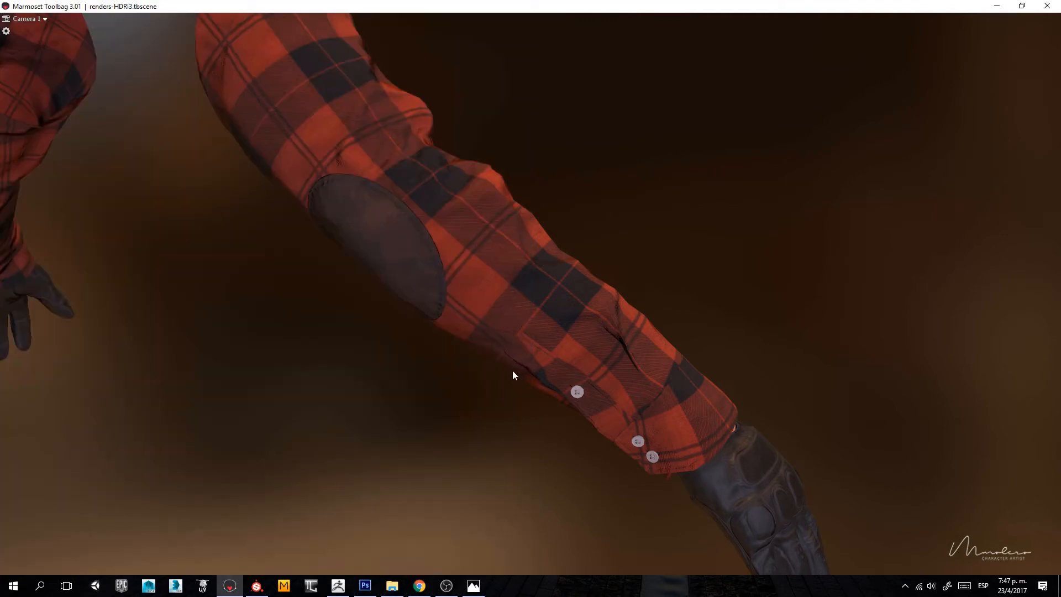
pyautogui.moveTo(513, 370); pyautogui.dragTo(518, 298, button='right')
pyautogui.moveTo(519, 298); pyautogui.dragTo(525, 313, button='middle')
pyautogui.hotkey('ctrl', 'space')
pyautogui.moveTo(377, 259); pyautogui.dragTo(469, 252, button='middle')
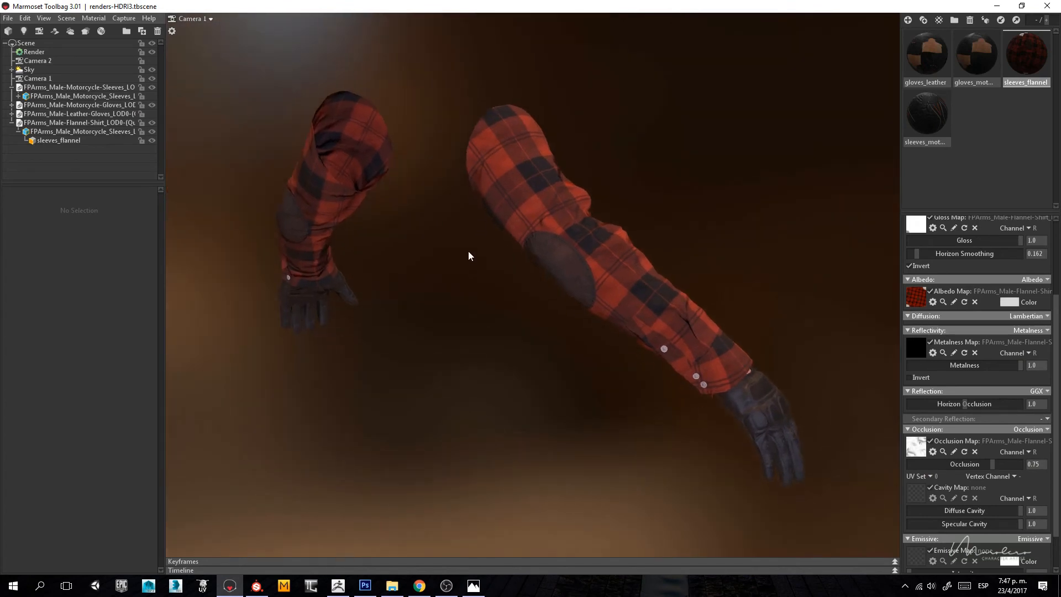
# Step: Import the FPArms_Male-Flannel-Shirt_LOD1 quads FBX from the Arms - Flannel Shirt folder into the scene
pyautogui.click(11, 123)
pyautogui.hotkey('ctrl', 'i')
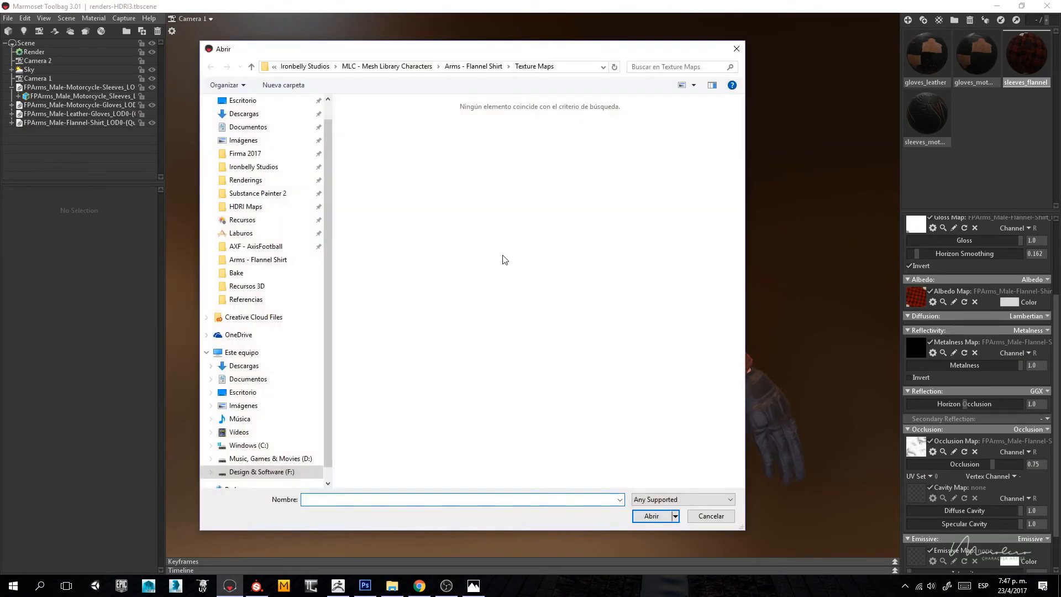
pyautogui.click(257, 286)
pyautogui.click(459, 66)
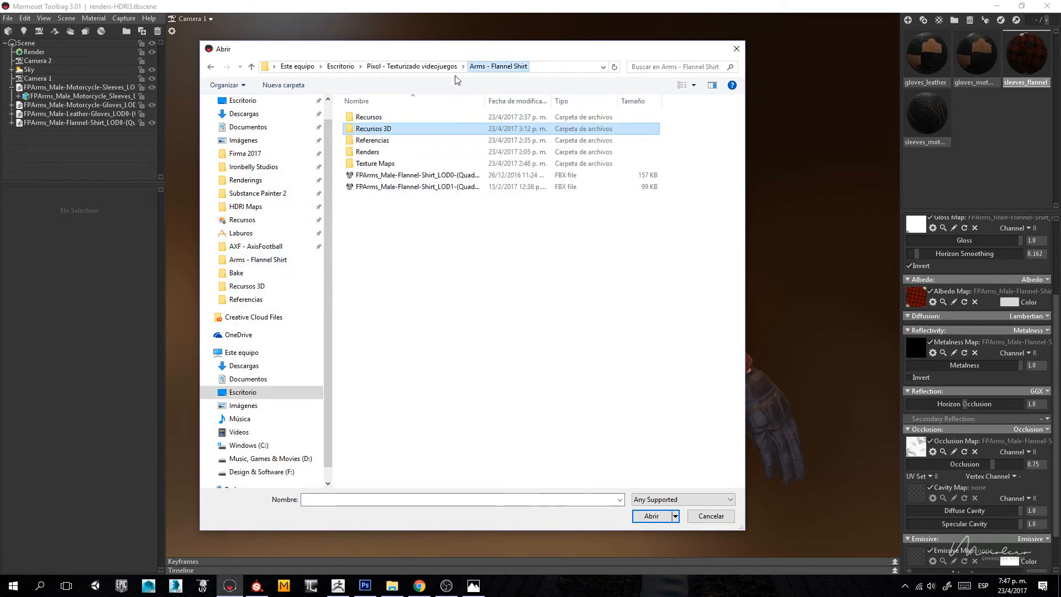
pyautogui.doubleClick(442, 186)
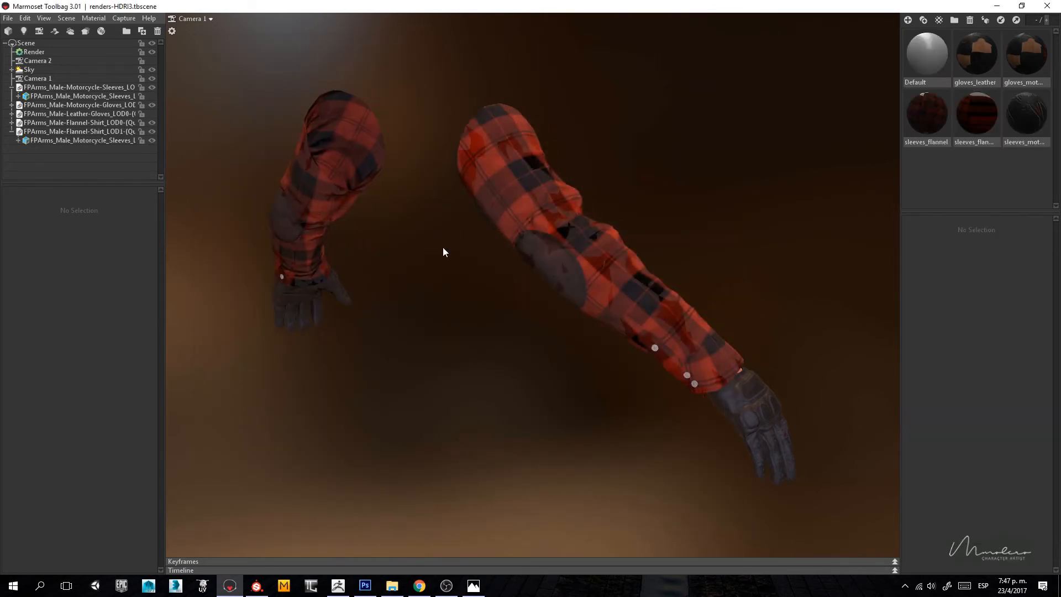
# Step: Select the LOD0 flannel shirt model and move it beside the LOD1 model so the sleeves no longer overlap
pyautogui.moveTo(442, 247); pyautogui.dragTo(416, 246, button='middle')
pyautogui.moveTo(515, 220); pyautogui.dragTo(526, 254, button='right')
pyautogui.moveTo(526, 254); pyautogui.dragTo(464, 260, button='middle')
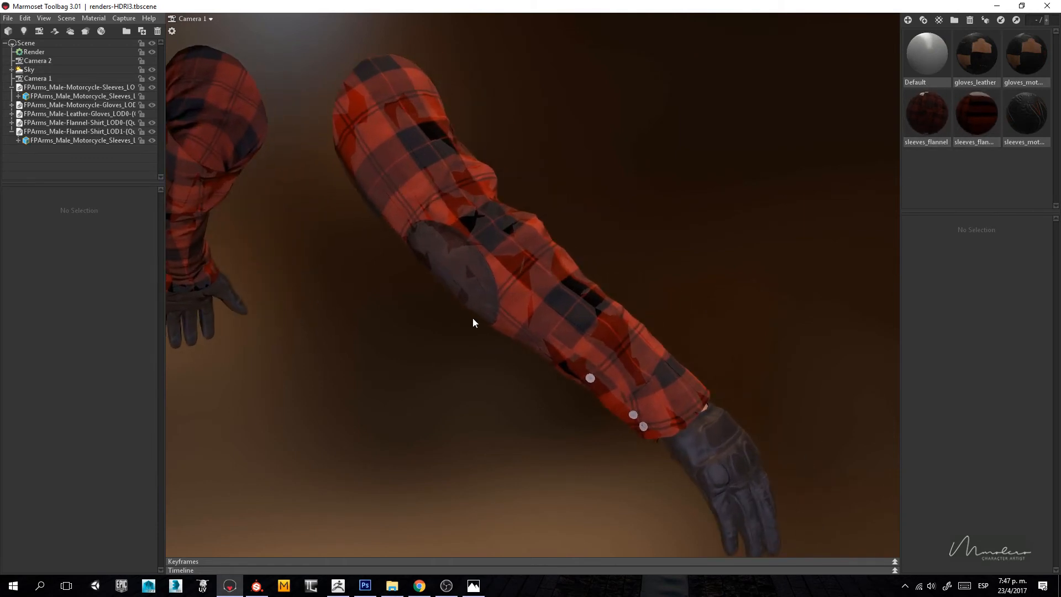
pyautogui.moveTo(473, 318); pyautogui.dragTo(329, 218, button='right')
pyautogui.click(117, 123)
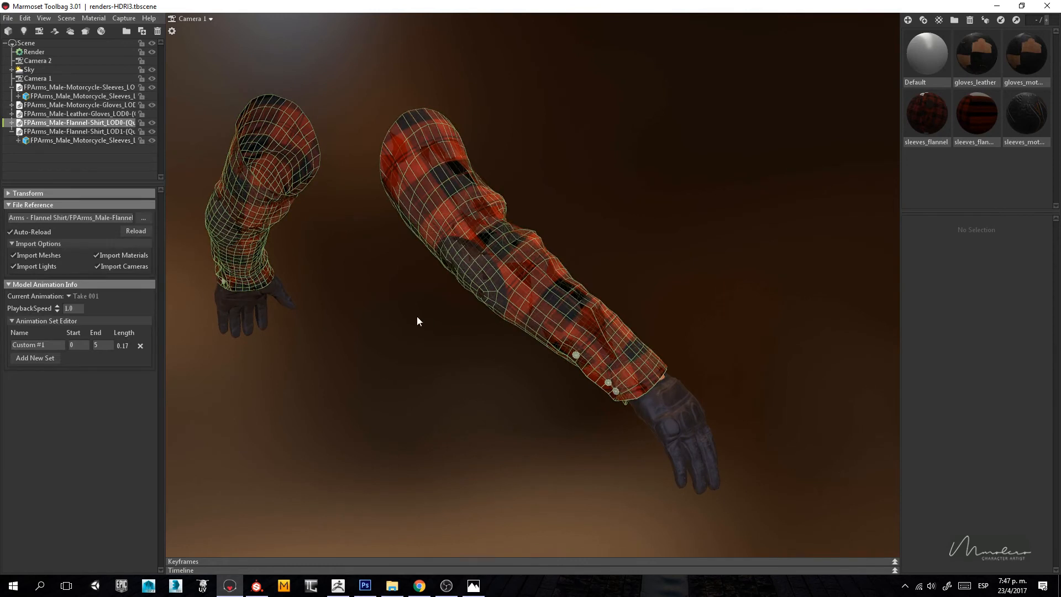
pyautogui.moveTo(417, 317); pyautogui.dragTo(408, 291, button='middle')
pyautogui.moveTo(407, 291); pyautogui.dragTo(353, 182, button='right')
pyautogui.moveTo(555, 506); pyautogui.dragTo(519, 522)
pyautogui.moveTo(516, 399); pyautogui.dragTo(539, 410, button='right')
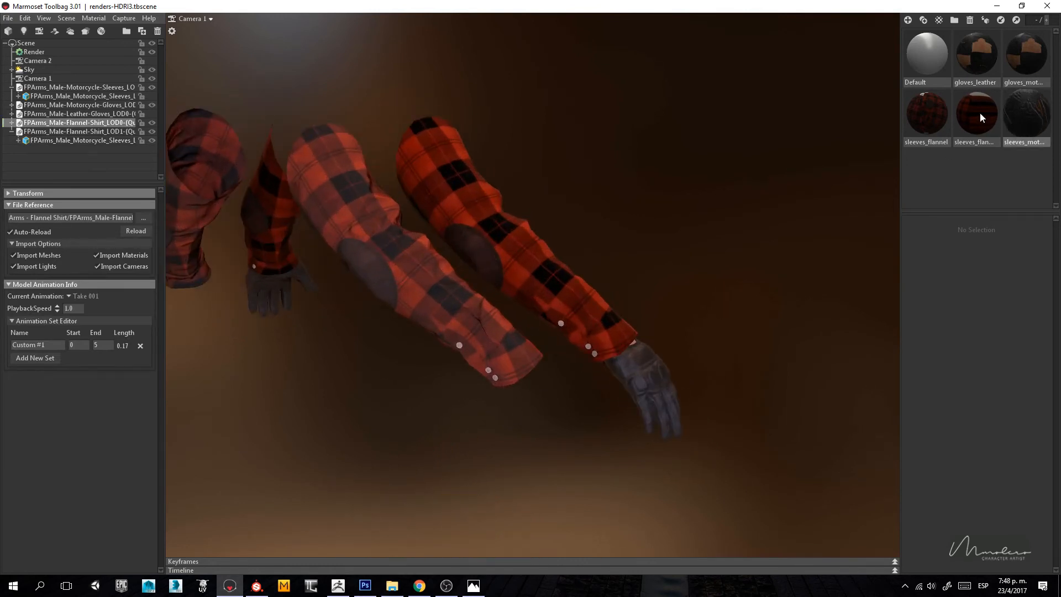
# Step: Apply the sleeves_flannel material to the LOD1 sleeves, and enable the scene's wireframe in the Render settings
pyautogui.moveTo(929, 115); pyautogui.dragTo(499, 268)
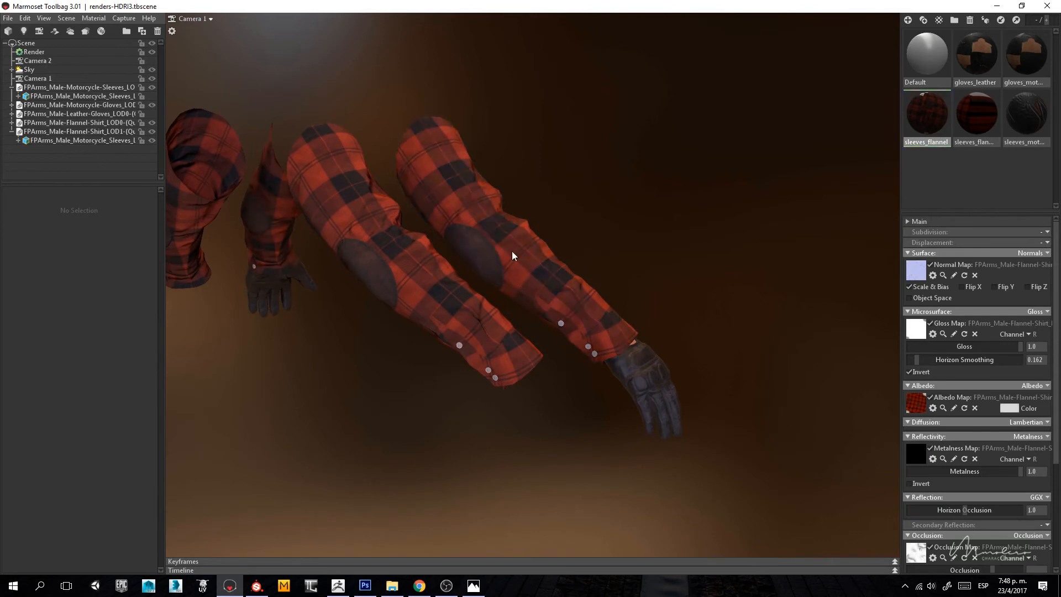
pyautogui.moveTo(512, 255); pyautogui.dragTo(526, 297, button='right')
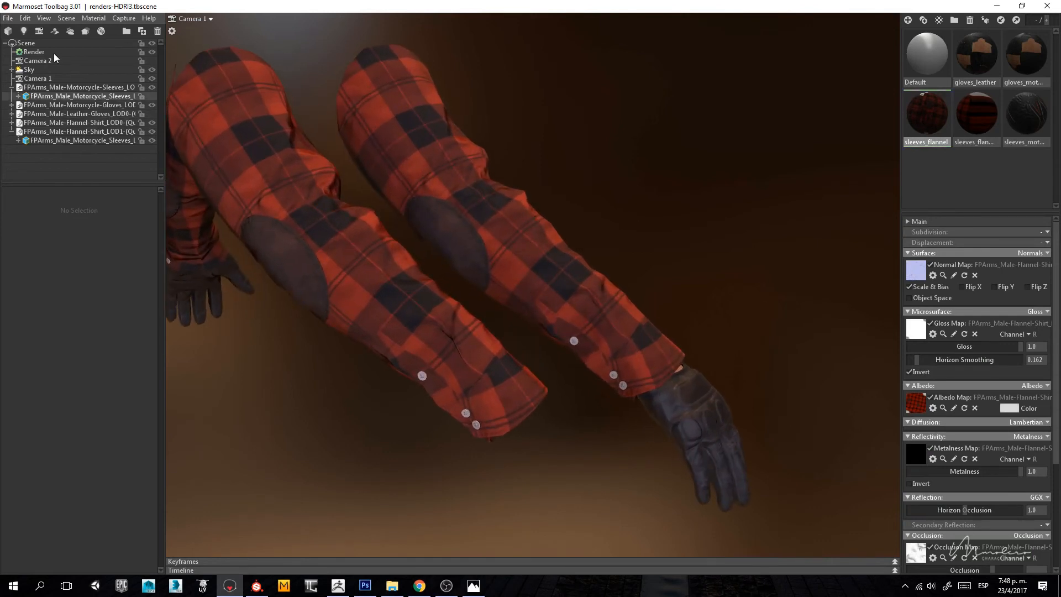
pyautogui.click(33, 52)
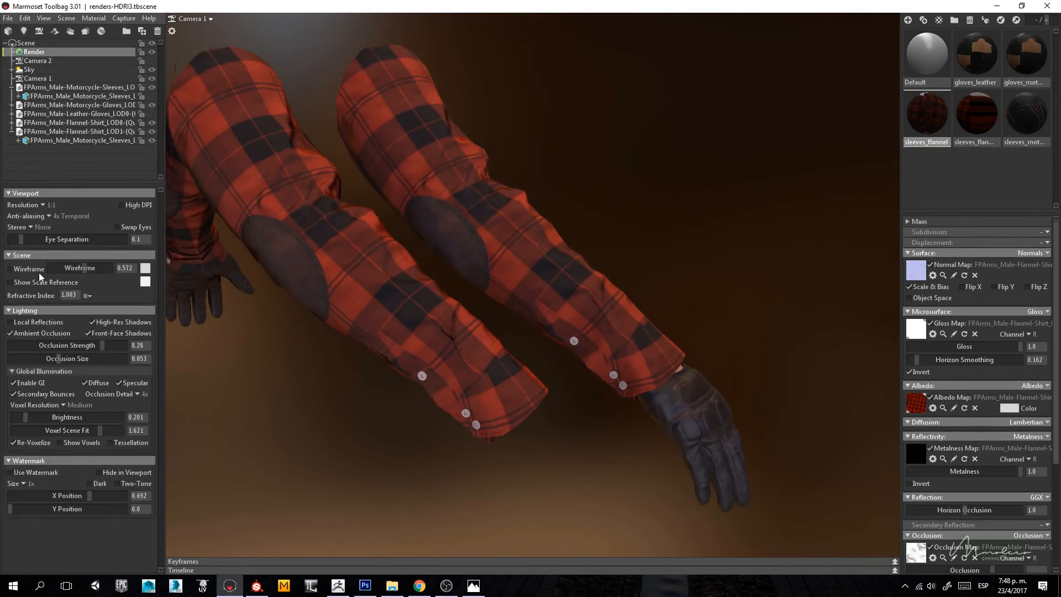
pyautogui.click(26, 269)
pyautogui.click(320, 426)
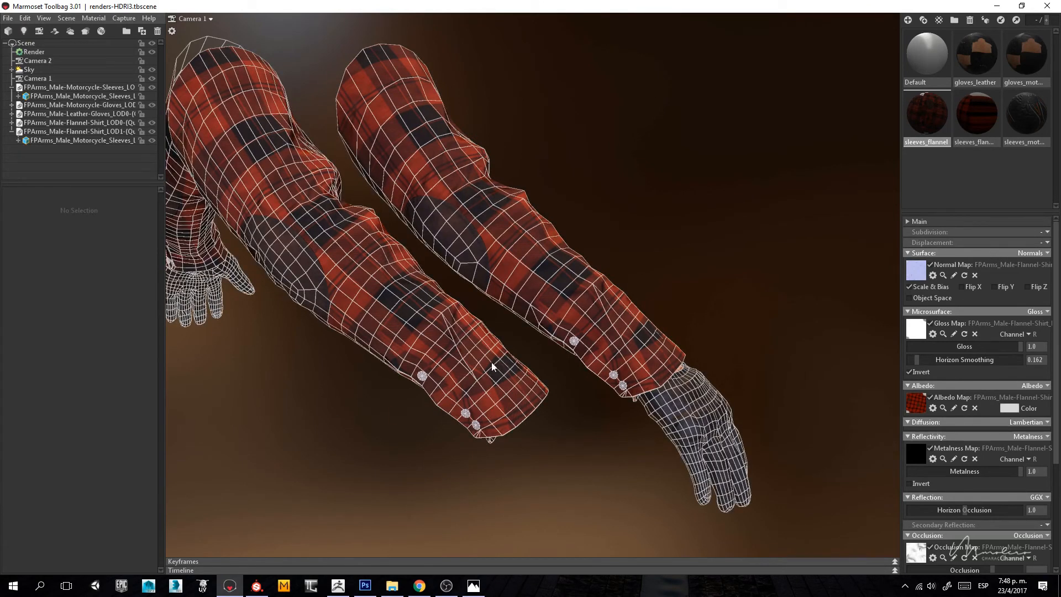
# Step: Hide the motorcycle gloves and view the LOD0 and LOD1 sleeve wireframes side by side from the cuff opening
pyautogui.click(152, 114)
pyautogui.click(151, 105)
pyautogui.moveTo(558, 239); pyautogui.dragTo(401, 264)
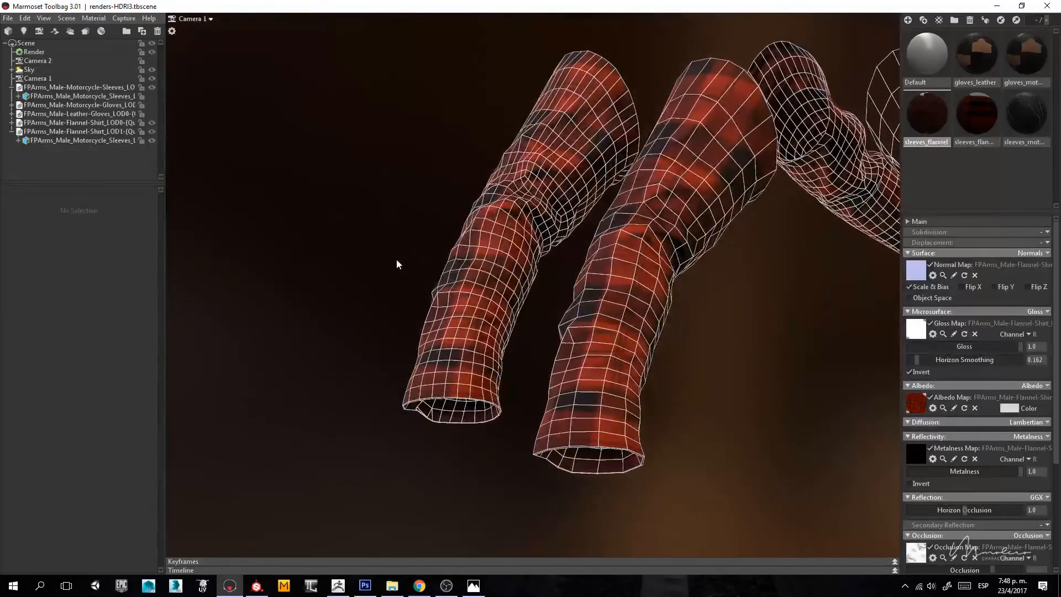
# Step: Read the stream chat, then switch to Marvelous Designer and open the MLC - Flannel Shirt_Larga v1 project
pyautogui.hotkey('alt', 'Tab')
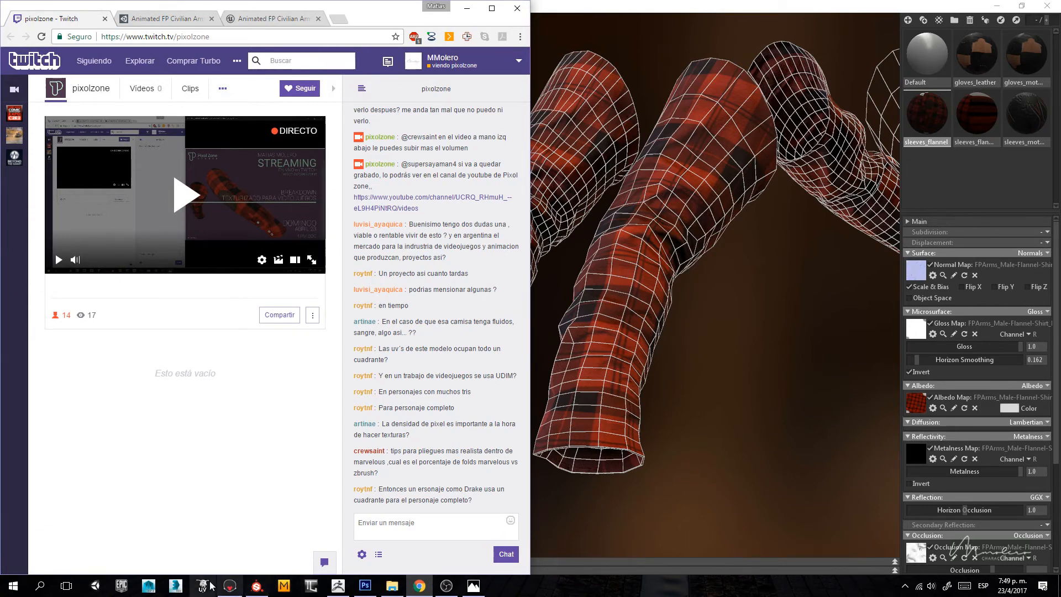
pyautogui.click(283, 585)
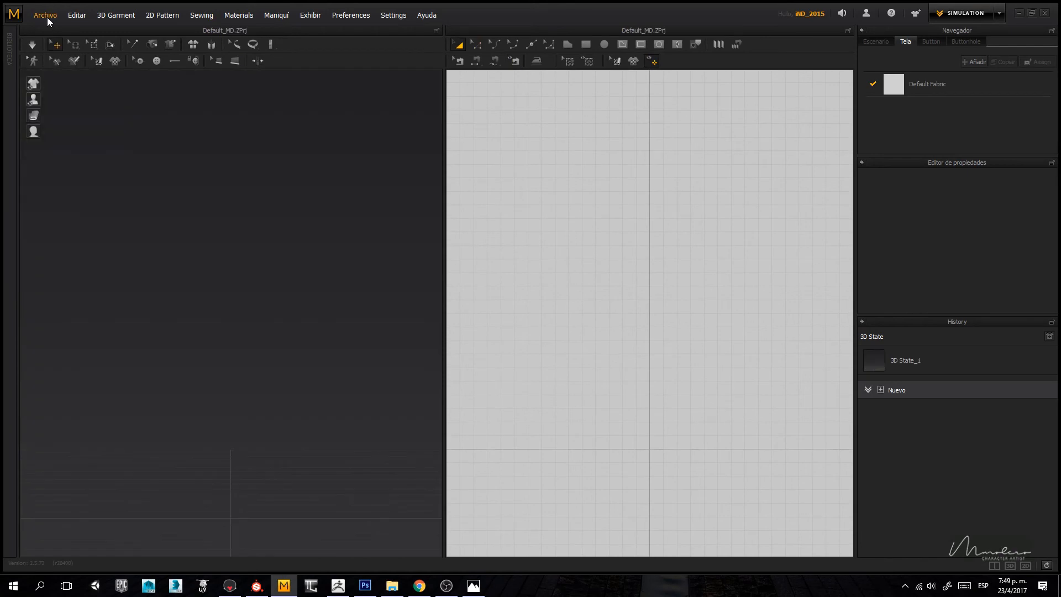
pyautogui.click(44, 15)
pyautogui.moveTo(94, 45)
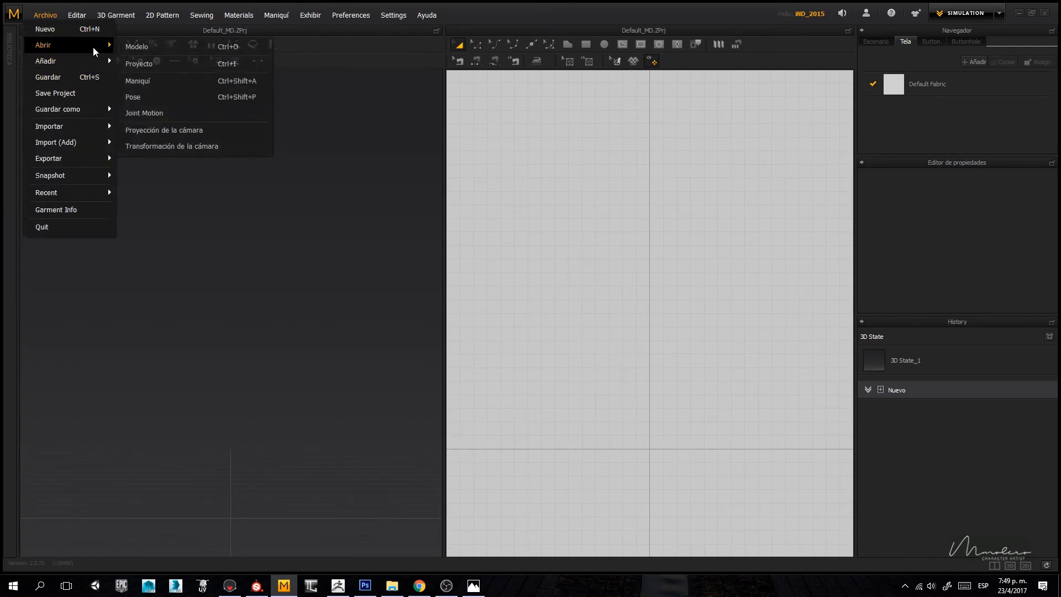
pyautogui.click(177, 53)
pyautogui.click(667, 279)
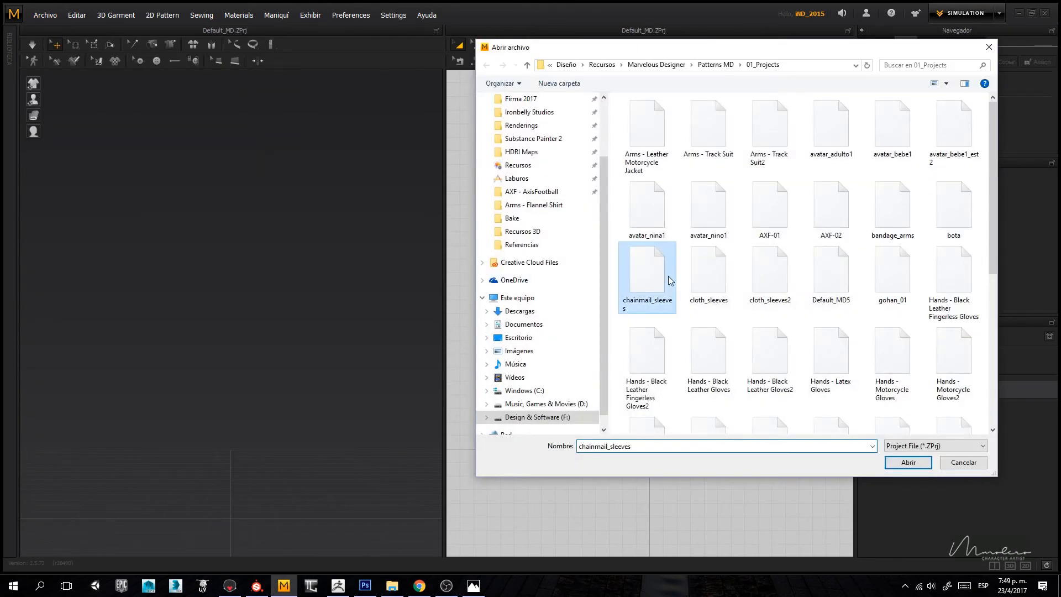
pyautogui.press('m')
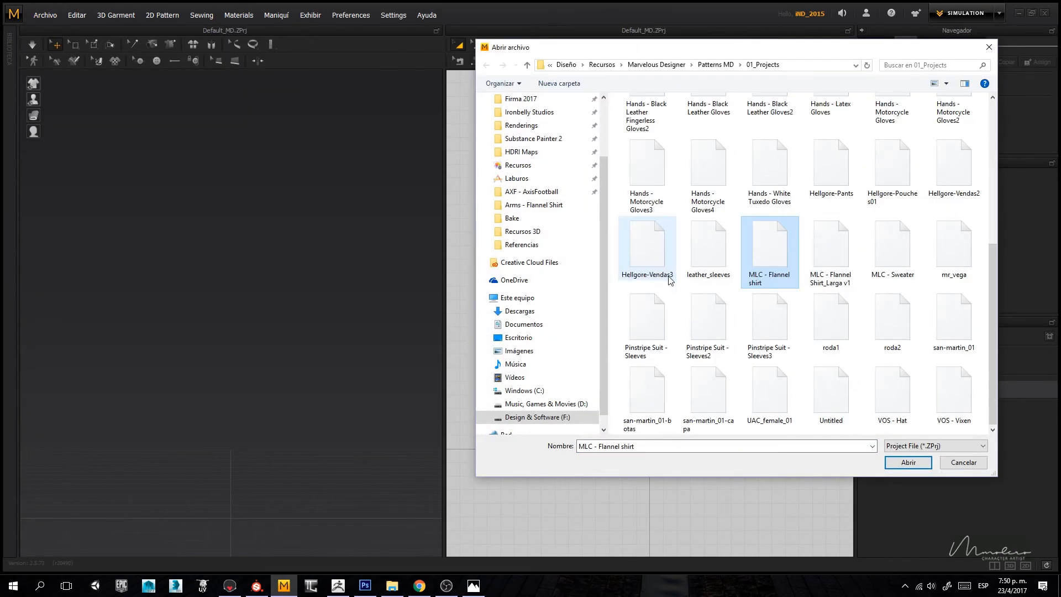
pyautogui.press('m')
pyautogui.press('Return')
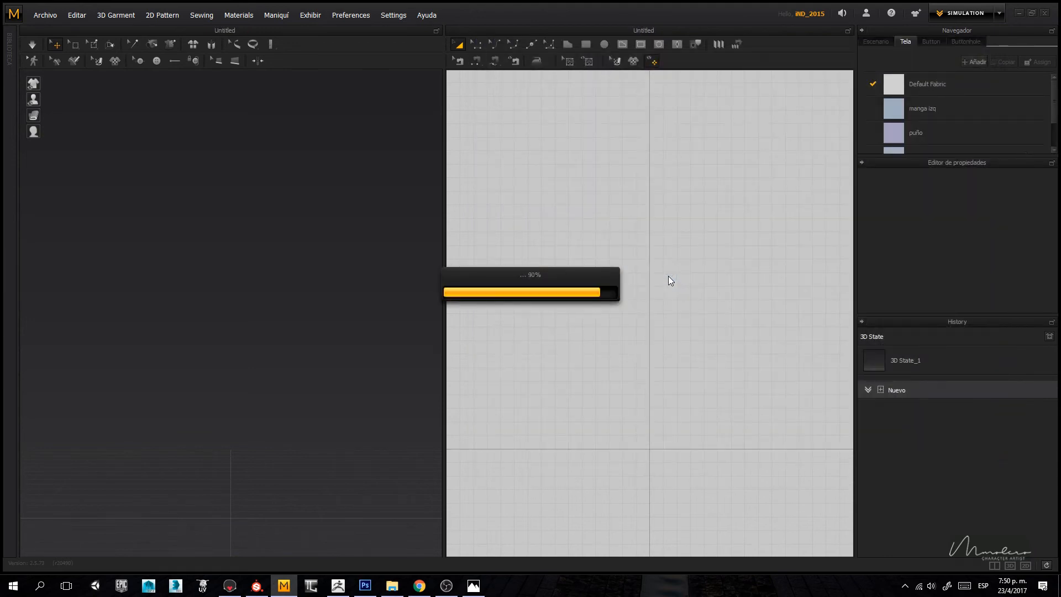
# Step: Select both sleeve patterns of the flannel shirt and unfreeze them
pyautogui.moveTo(274, 324); pyautogui.dragTo(357, 291, button='right')
pyautogui.moveTo(309, 301); pyautogui.dragTo(353, 293, button='middle')
pyautogui.click(208, 271)
pyautogui.keyDown('shift'); pyautogui.click(408, 235); pyautogui.keyUp('shift')
pyautogui.rightClick(408, 235)
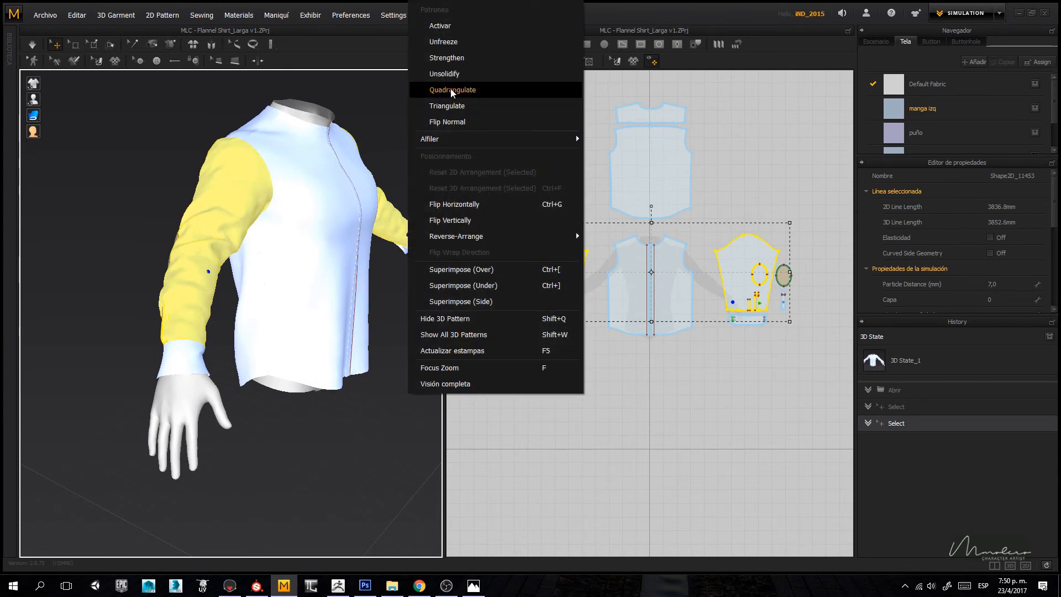
pyautogui.click(454, 44)
pyautogui.click(387, 124)
# Step: Examine the elbow patch up close and review the simulation, fabric and Solidify properties of the sleeve around it
pyautogui.moveTo(256, 258); pyautogui.dragTo(343, 255, button='right')
pyautogui.moveTo(343, 256); pyautogui.dragTo(292, 252, button='middle')
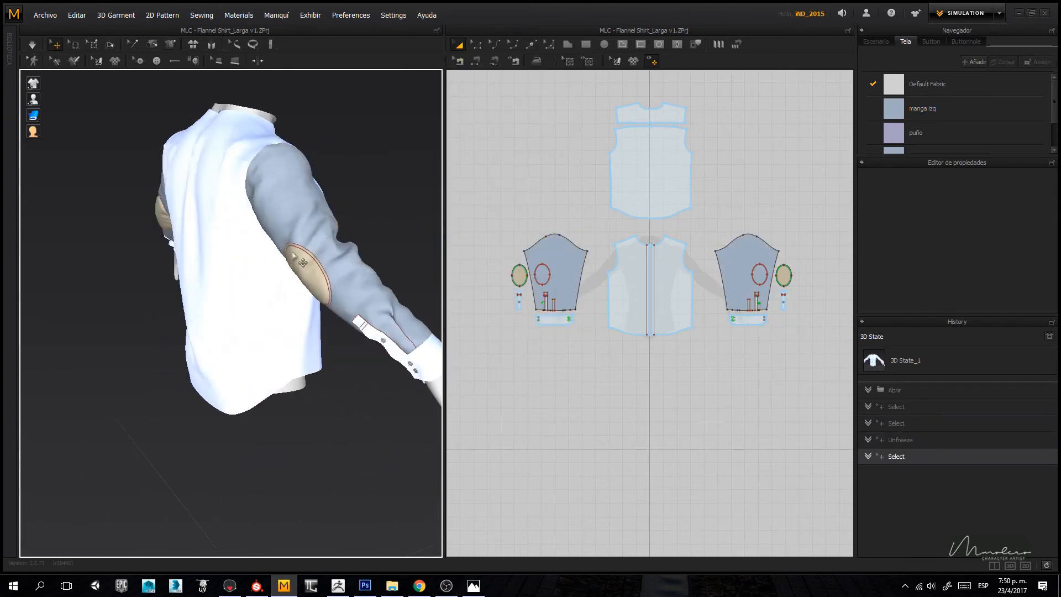
pyautogui.scroll(5, 293, 255)
pyautogui.click(384, 188)
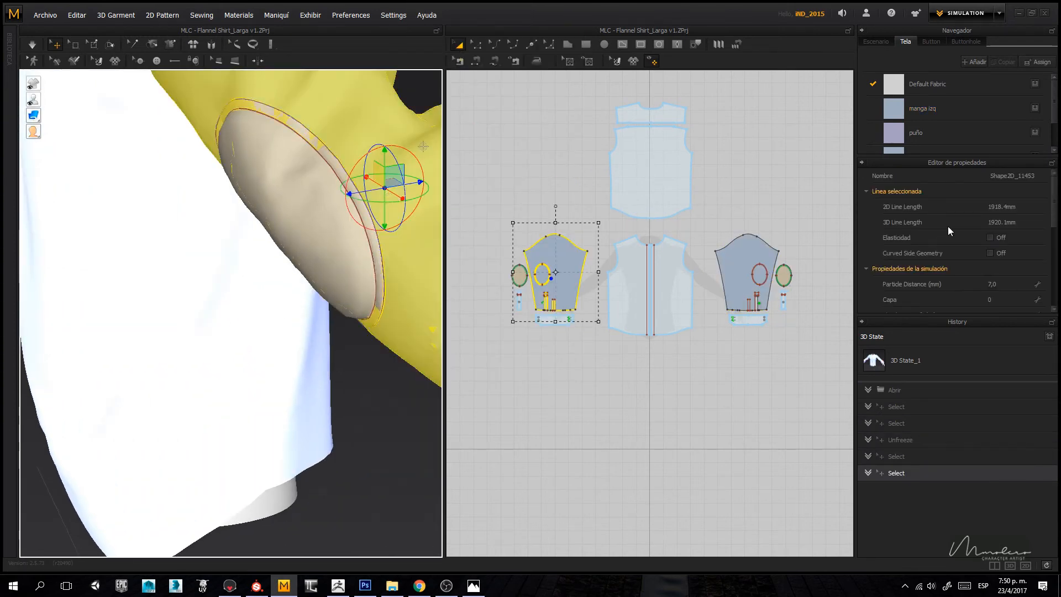
pyautogui.scroll(-2, 941, 204)
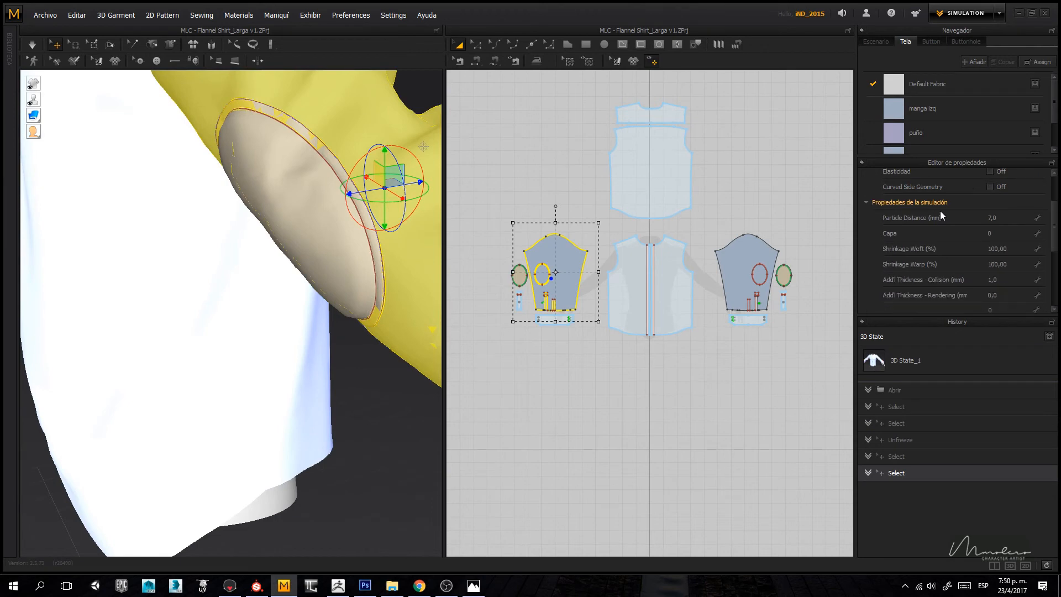
pyautogui.scroll(-2, 940, 218)
pyautogui.scroll(-1, 942, 257)
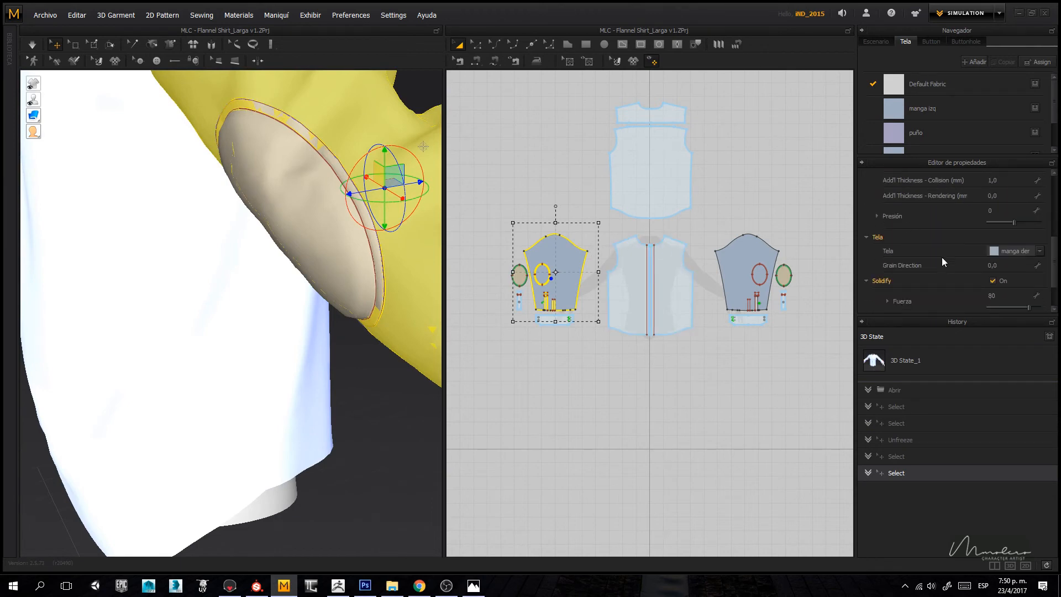
pyautogui.scroll(-1, 936, 140)
# Step: Go through the manga izq, puño, parches and manga der fabrics to see which pattern pieces each one covers
pyautogui.click(930, 115)
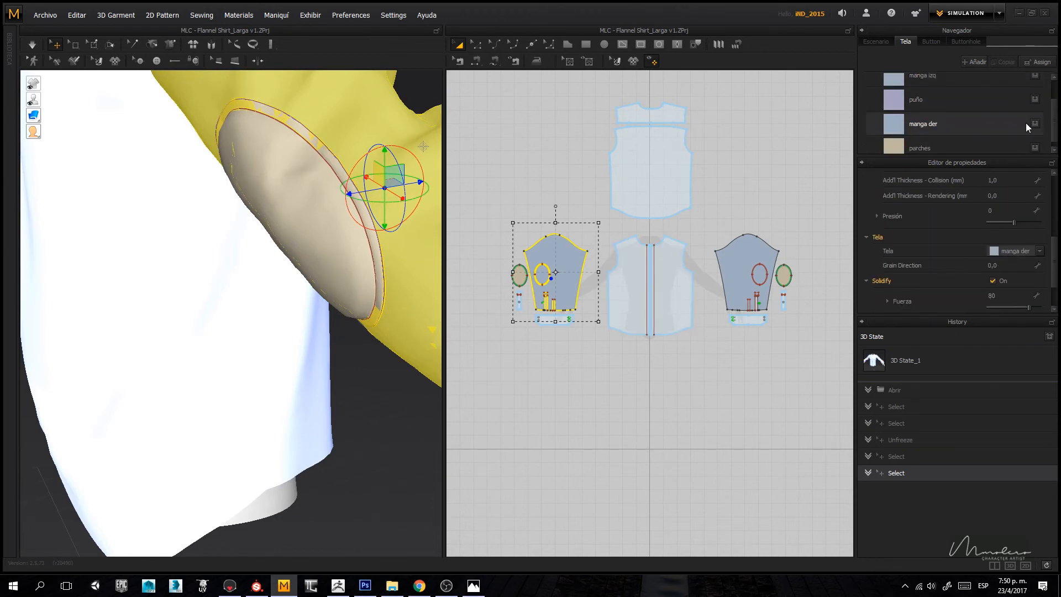
pyautogui.scroll(1, 1056, 119)
pyautogui.click(944, 103)
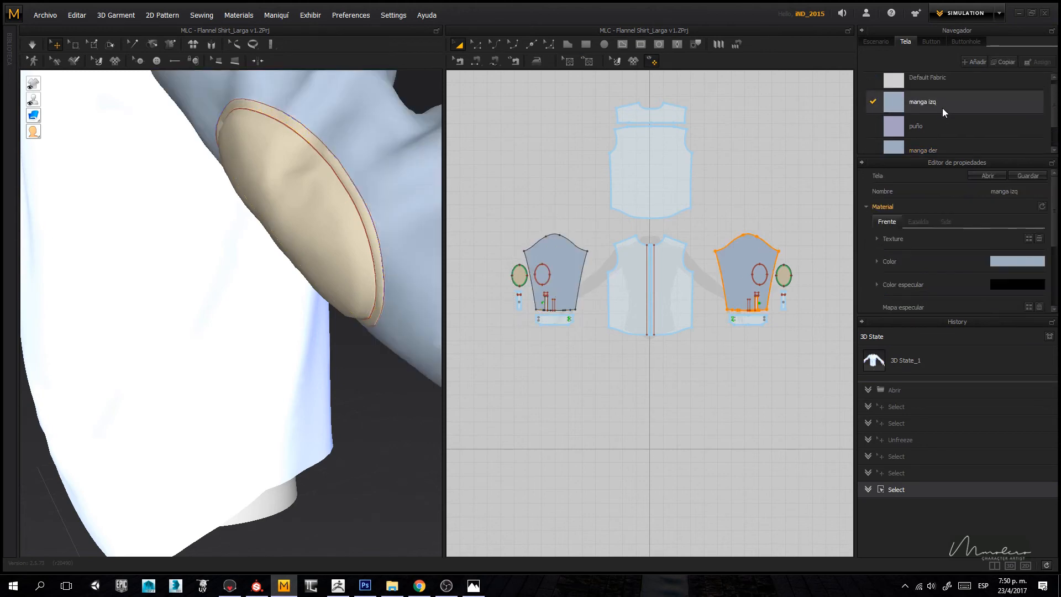
pyautogui.click(941, 120)
pyautogui.scroll(-1, 940, 127)
pyautogui.click(942, 120)
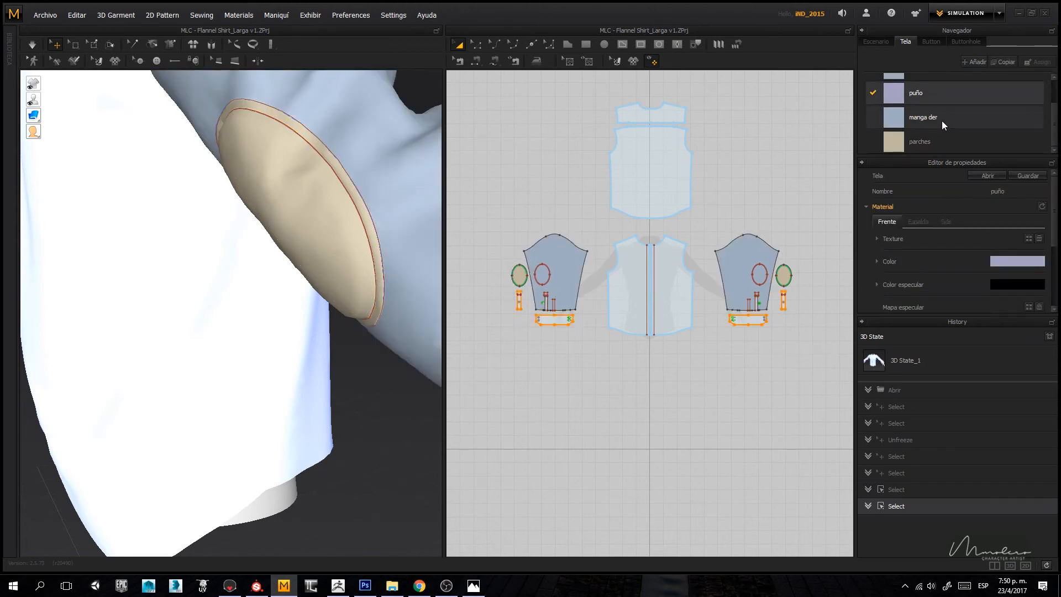
pyautogui.click(941, 145)
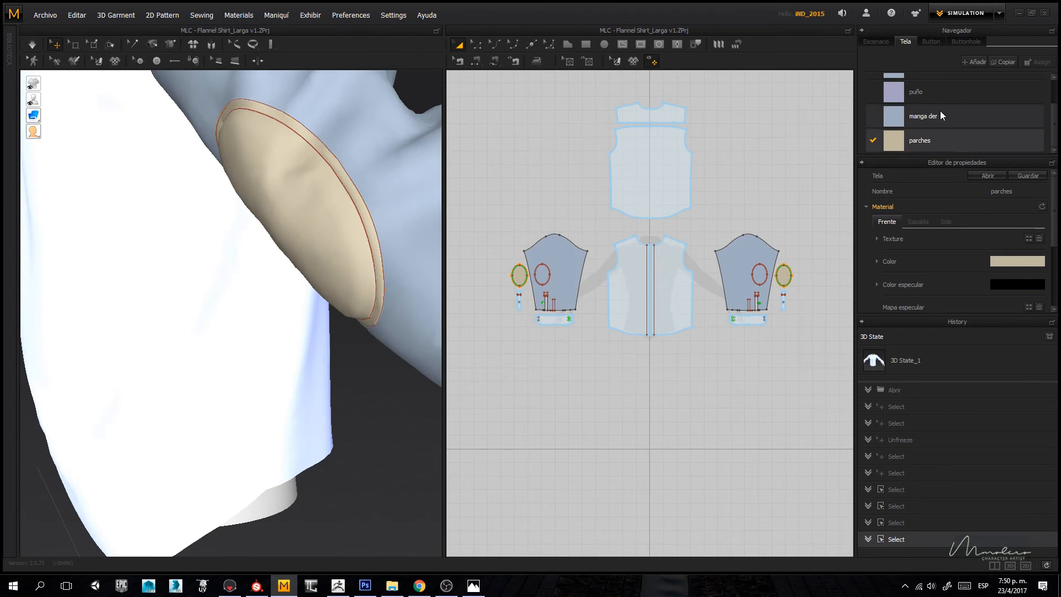
pyautogui.click(940, 114)
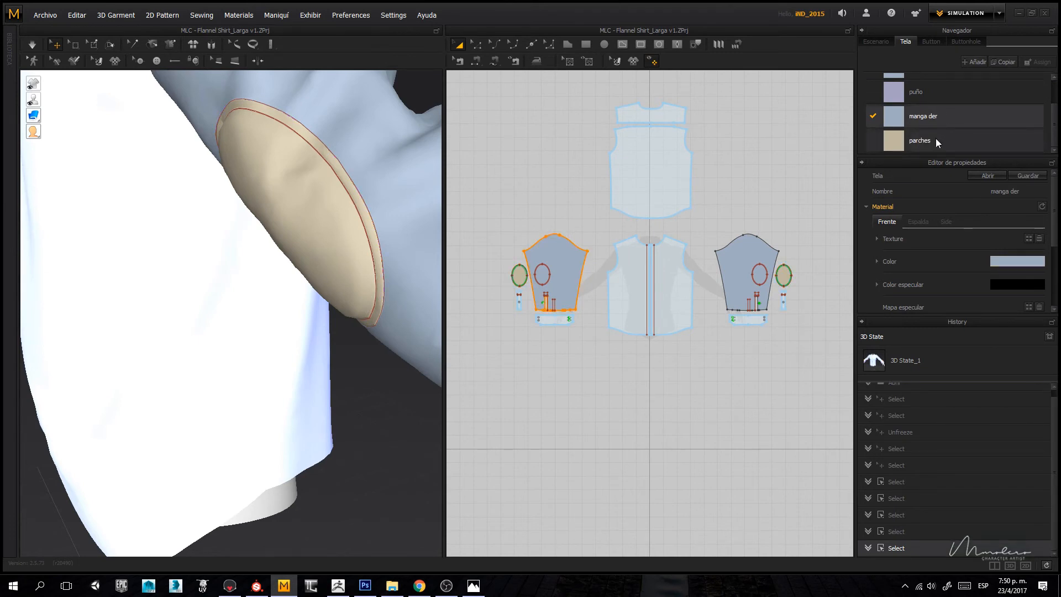
# Step: Review the manga der fabric's physical properties and its list of standard fabric presets, keeping the current preset
pyautogui.scroll(-3, 937, 282)
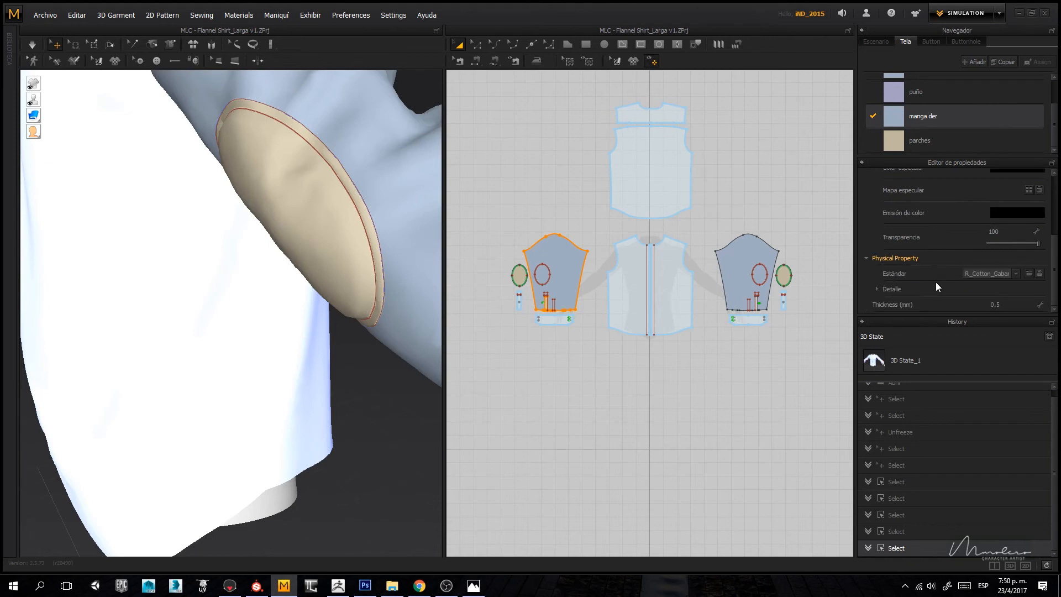
pyautogui.click(972, 274)
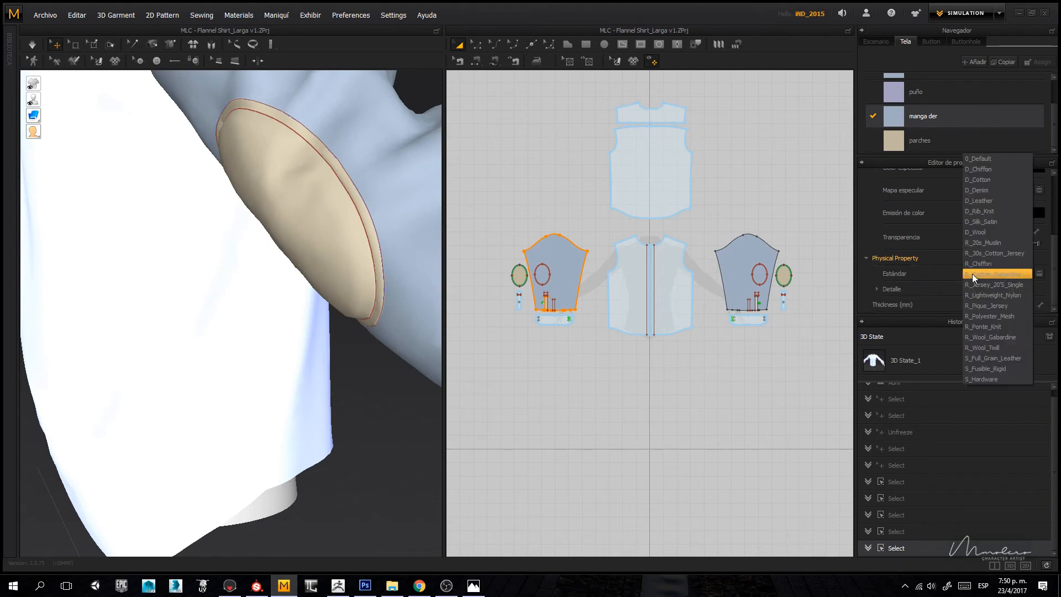
pyautogui.click(929, 270)
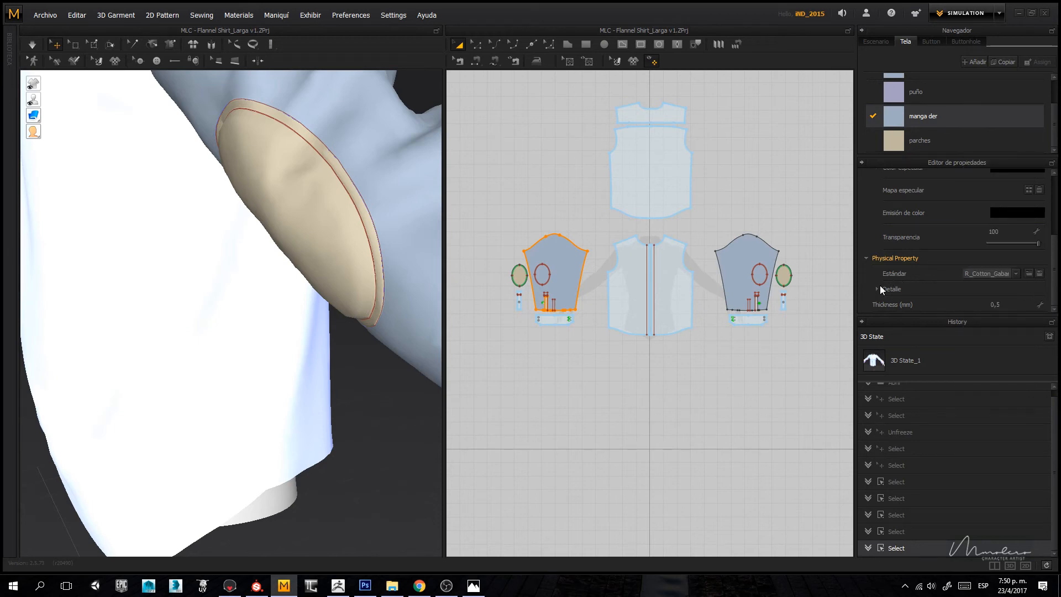
pyautogui.scroll(5, 904, 270)
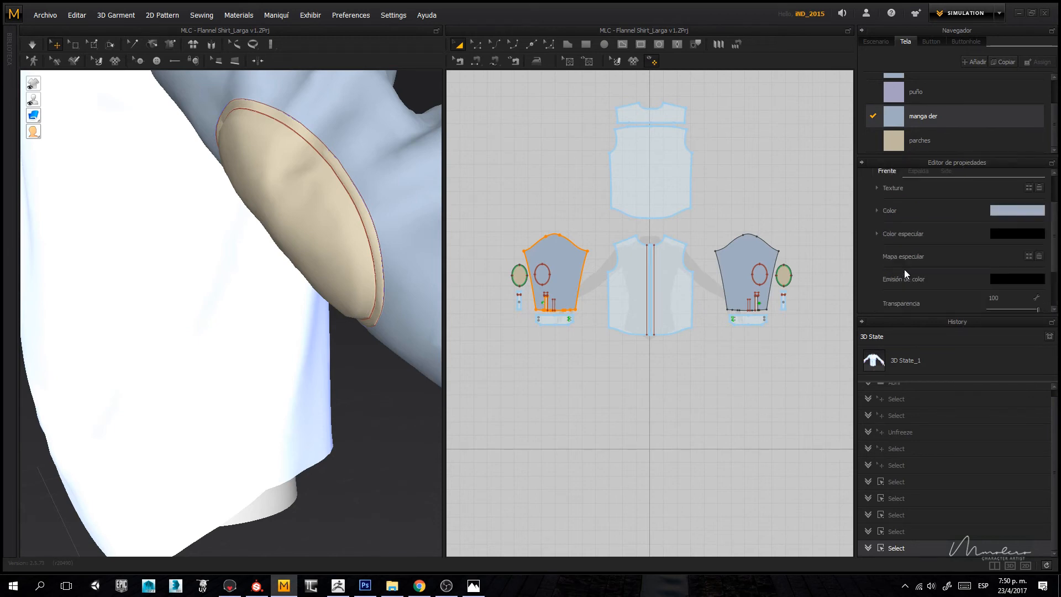
# Step: Select the manga der sleeve from the front and open its Particle Distance value for inspection, leaving it as is
pyautogui.scroll(-10, 388, 254)
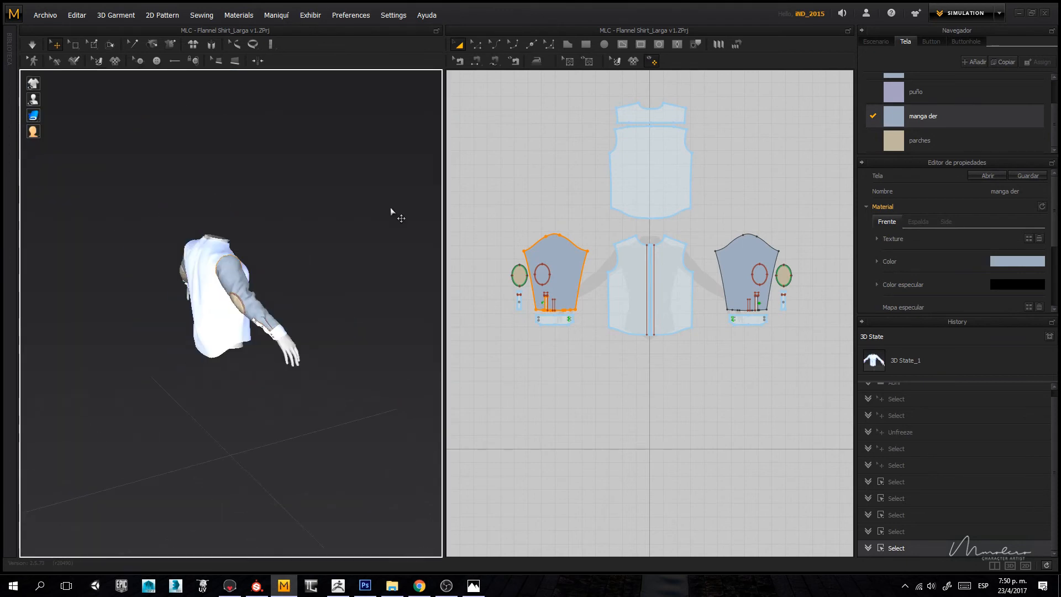
pyautogui.moveTo(354, 237); pyautogui.dragTo(207, 317, button='right')
pyautogui.scroll(5, 188, 331)
pyautogui.moveTo(158, 355); pyautogui.dragTo(211, 299, button='middle')
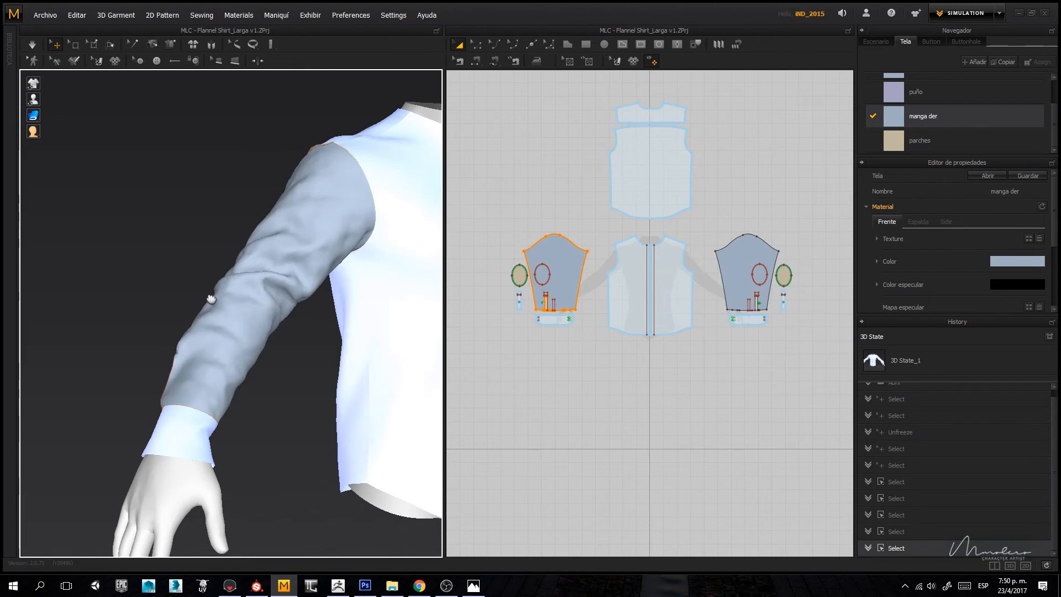
pyautogui.moveTo(242, 289); pyautogui.dragTo(220, 258, button='middle')
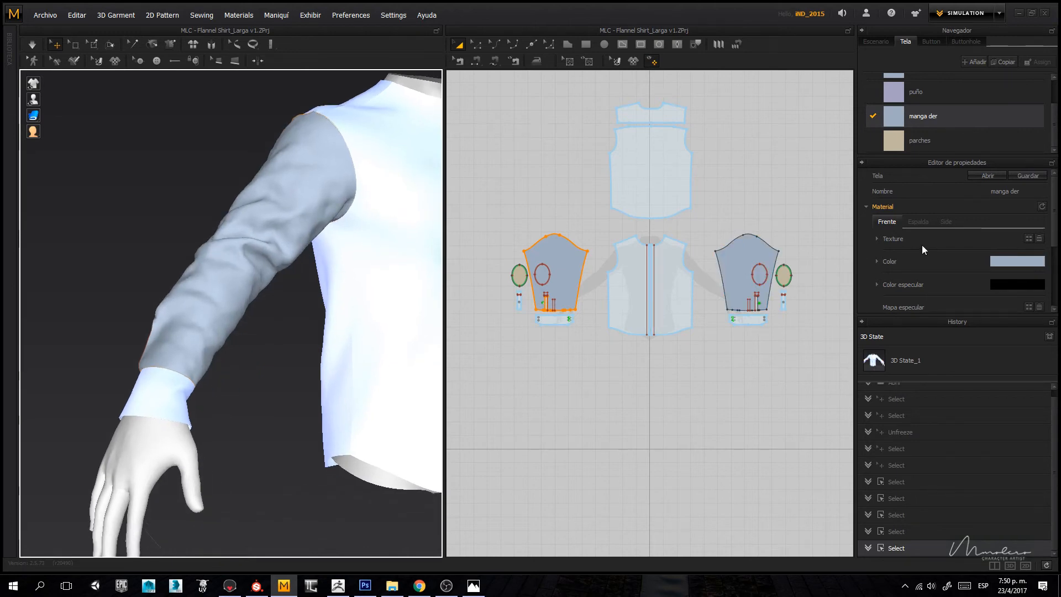
pyautogui.scroll(-5, 946, 228)
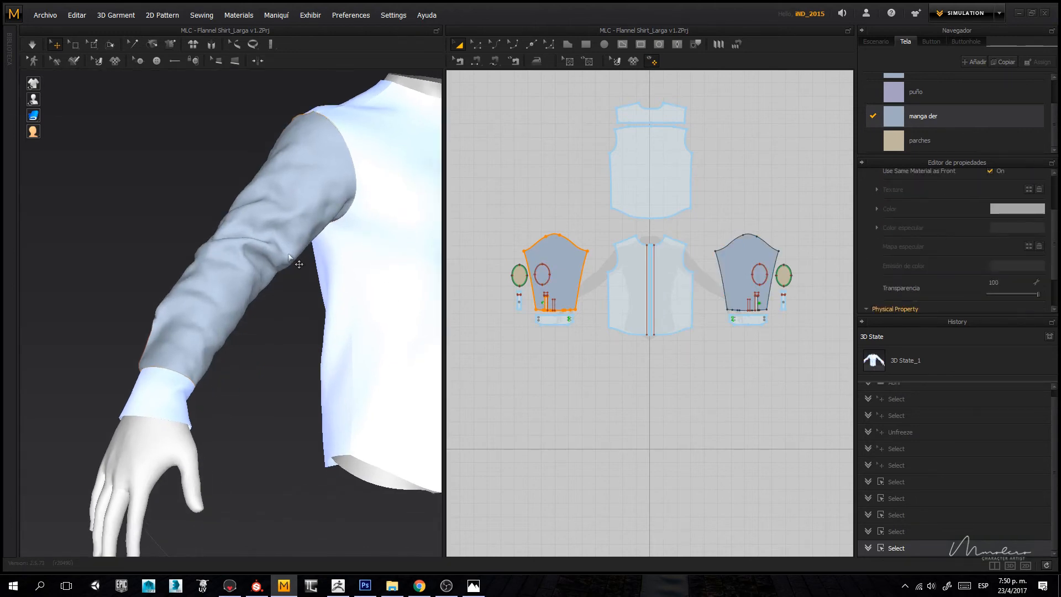
pyautogui.click(288, 254)
pyautogui.scroll(5, 977, 238)
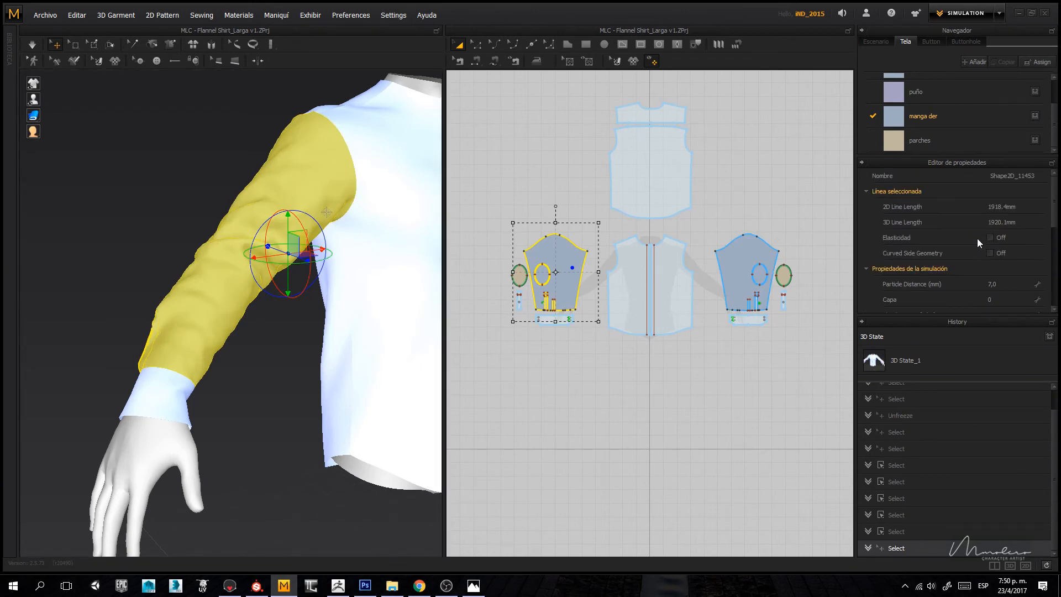
pyautogui.click(993, 252)
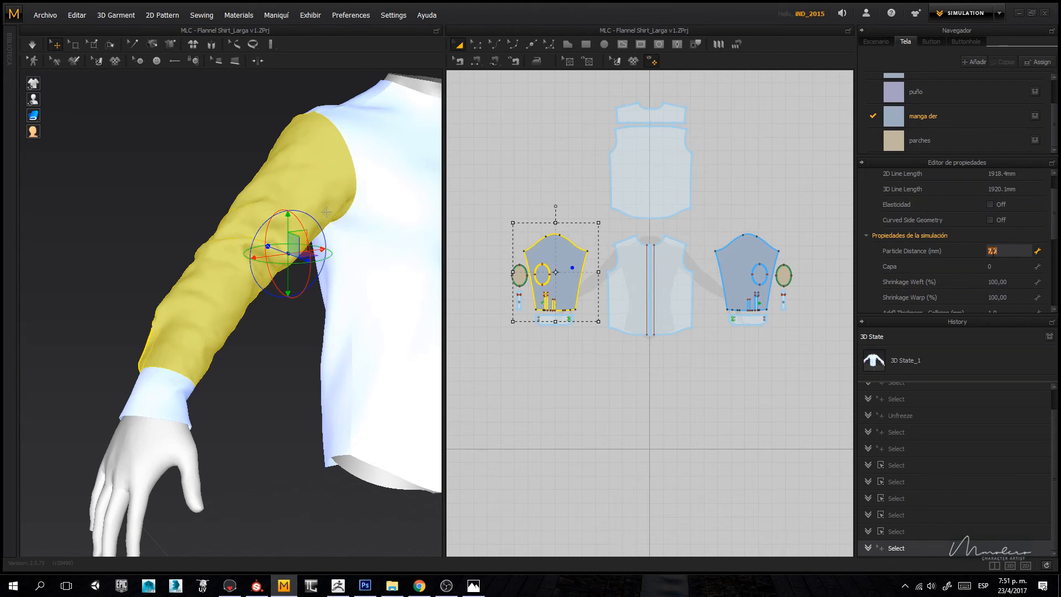
pyautogui.click(313, 386)
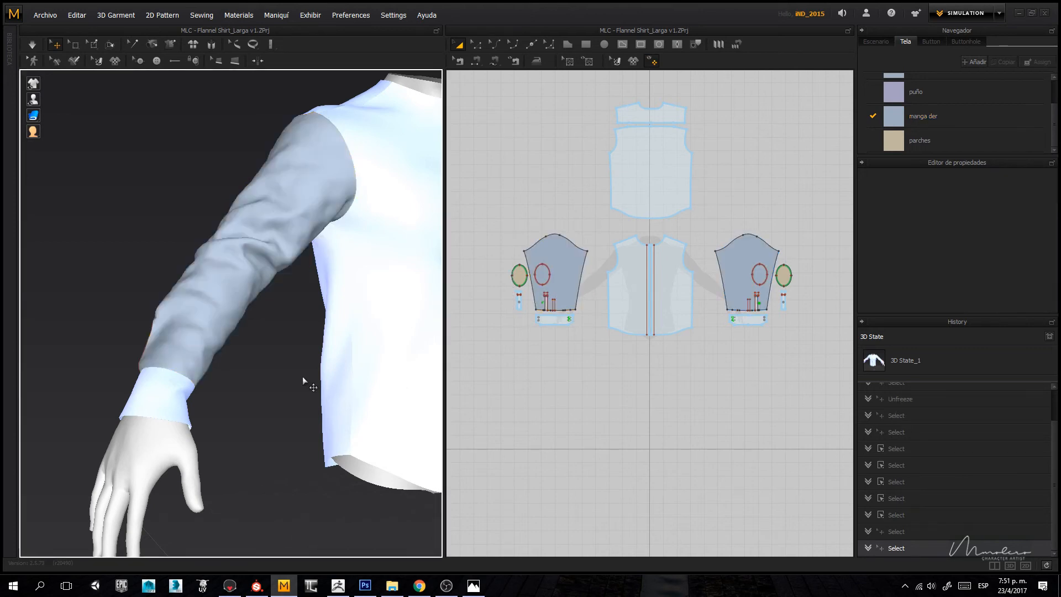
# Step: Select the elbow patch from behind to show its simulation properties, and return to the shirt's front
pyautogui.moveTo(226, 350); pyautogui.dragTo(409, 347, button='right')
pyautogui.click(226, 293)
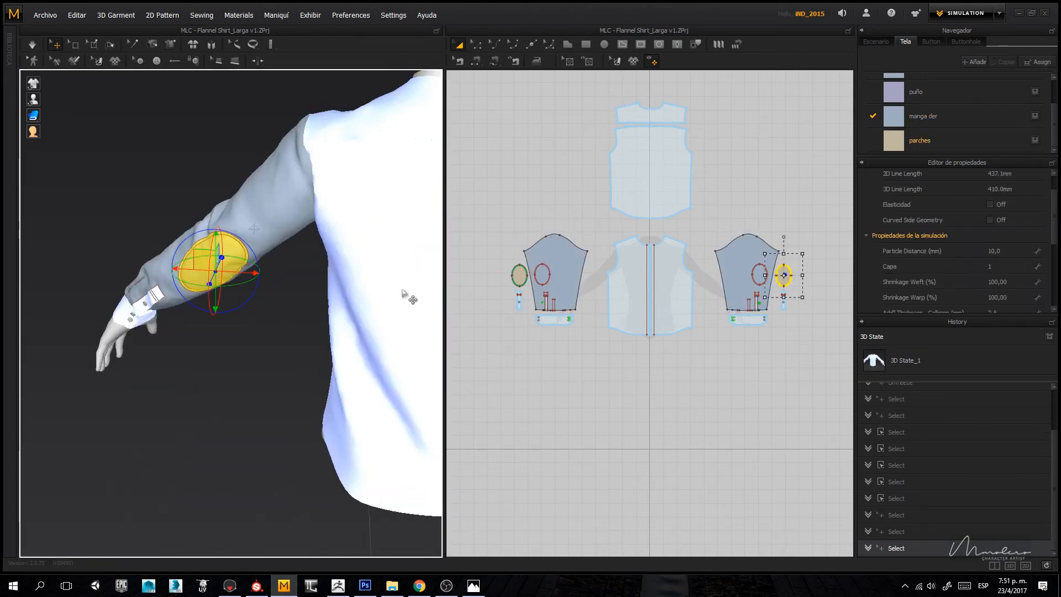
pyautogui.click(149, 392)
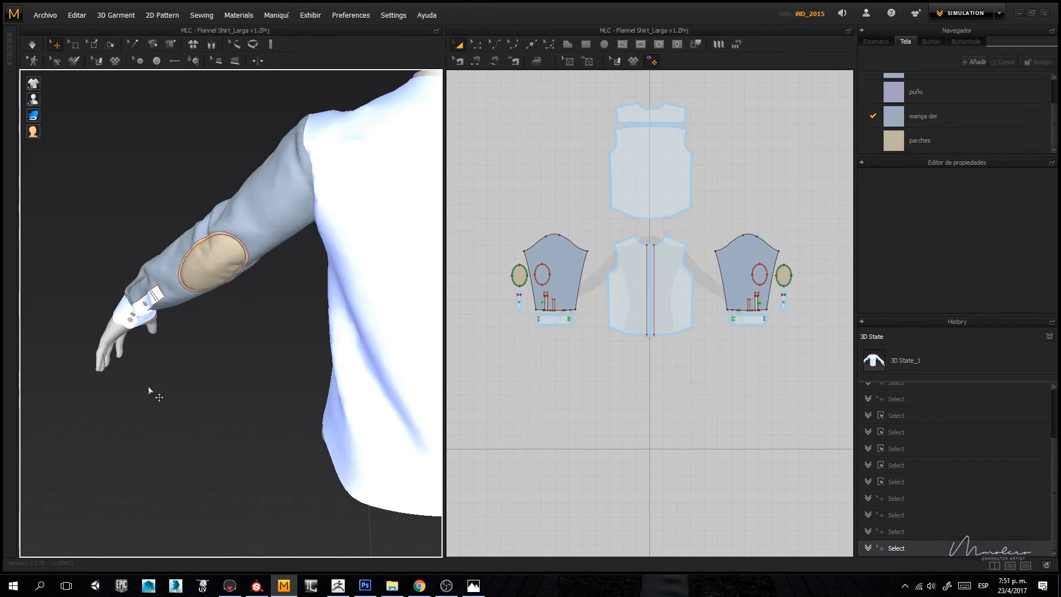
pyautogui.moveTo(297, 387); pyautogui.dragTo(232, 356, button='right')
pyautogui.scroll(-3, 249, 394)
pyautogui.hotkey('ctrl', 'n')
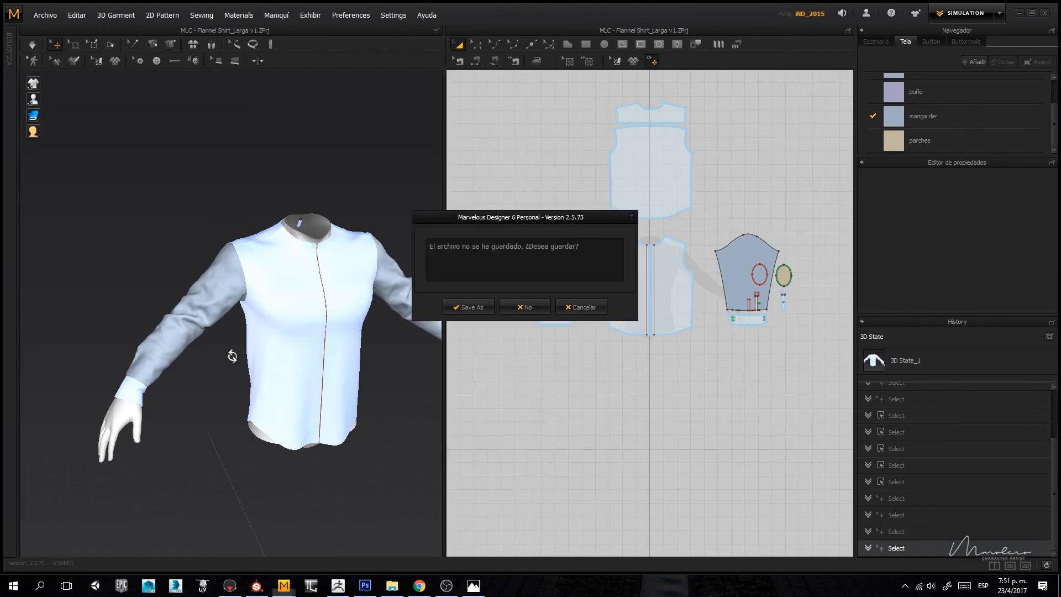
pyautogui.press('Escape')
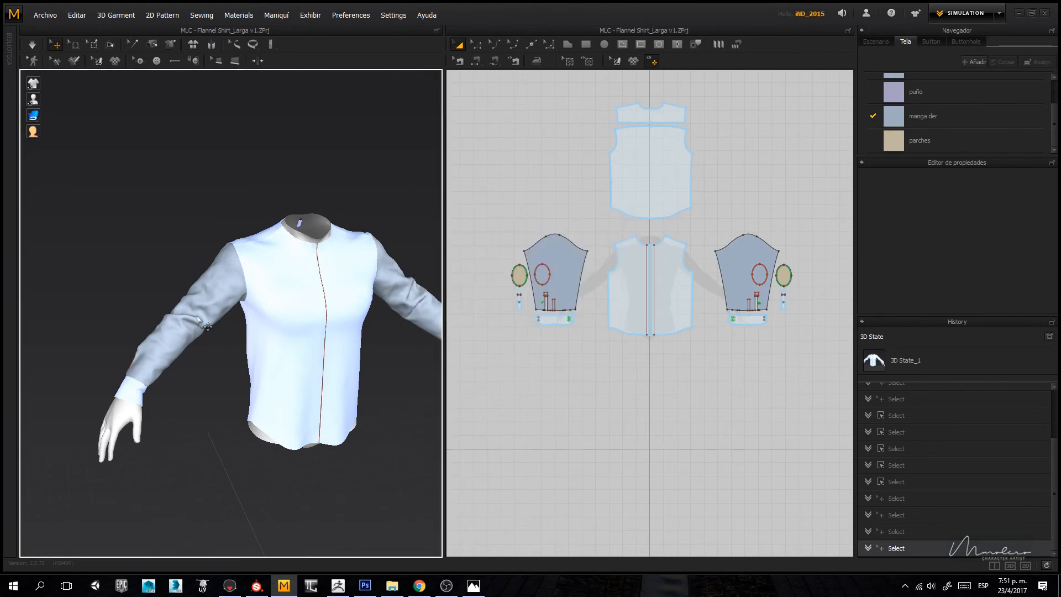
# Step: Examine the simulated folds along the sleeve from shoulder to cuff, both up close and from further away
pyautogui.scroll(5, 205, 326)
pyautogui.moveTo(248, 459); pyautogui.dragTo(301, 473, button='middle')
pyautogui.scroll(-5, 288, 388)
pyautogui.moveTo(192, 320); pyautogui.dragTo(256, 389, button='right')
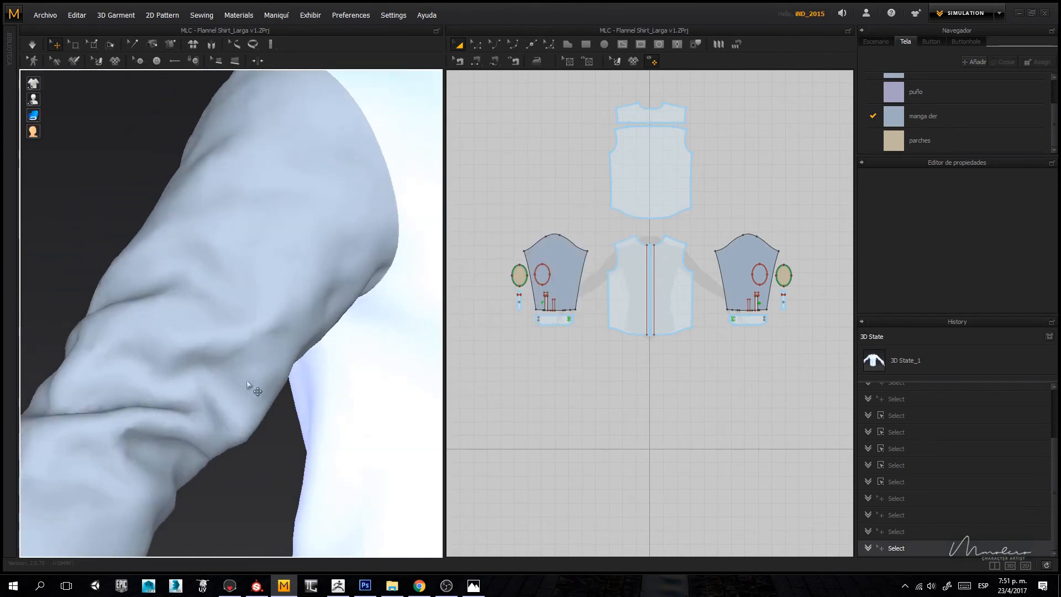
pyautogui.scroll(-5, 249, 375)
pyautogui.moveTo(235, 353); pyautogui.dragTo(219, 319, button='middle')
pyautogui.scroll(2, 227, 337)
pyautogui.scroll(1, 226, 338)
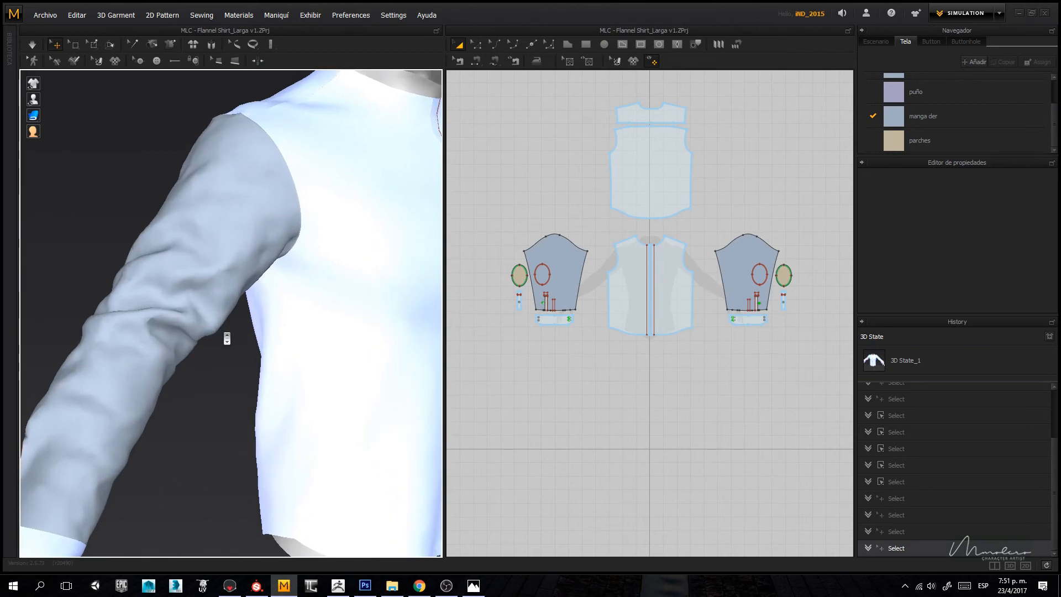
pyautogui.moveTo(214, 415); pyautogui.dragTo(157, 378, button='right')
pyautogui.moveTo(157, 378); pyautogui.dragTo(237, 360, button='middle')
pyautogui.scroll(2, 238, 360)
pyautogui.moveTo(243, 362); pyautogui.dragTo(276, 381, button='right')
pyautogui.hotkey('ctrl', 'o')
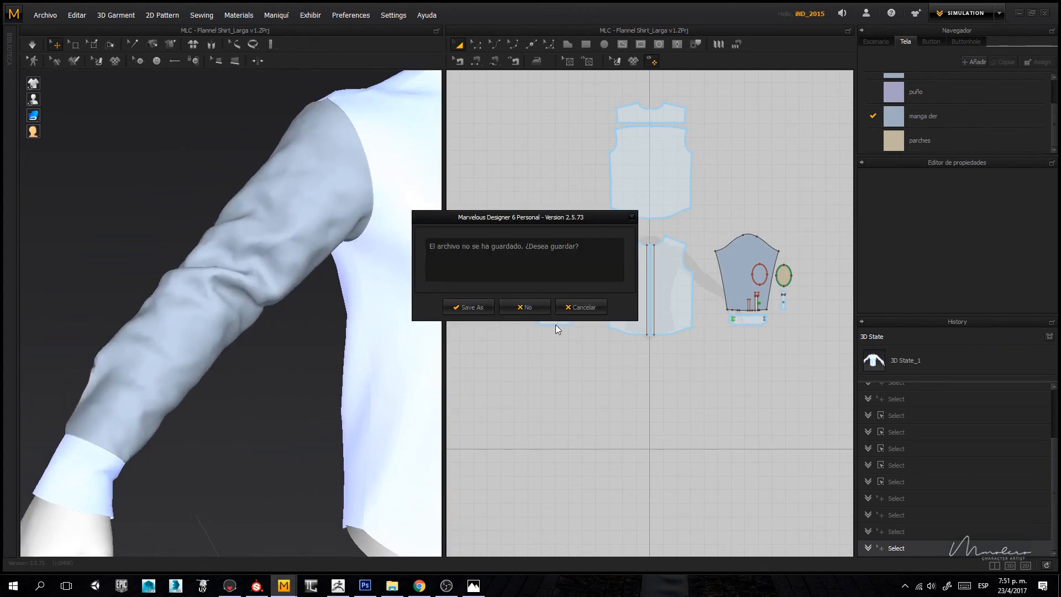
pyautogui.click(524, 307)
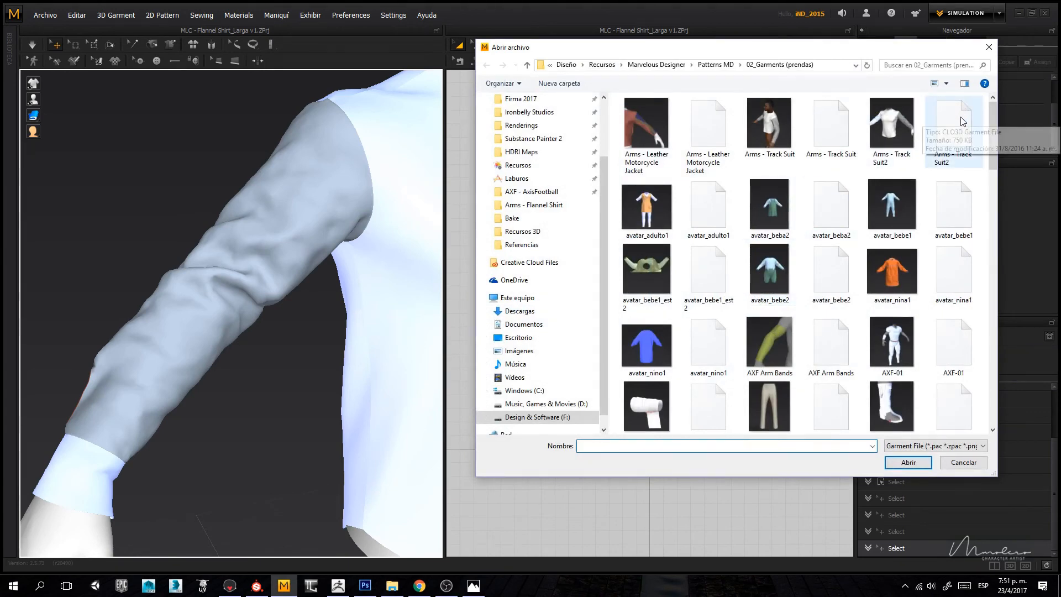
pyautogui.click(839, 289)
pyautogui.scroll(-2, 839, 289)
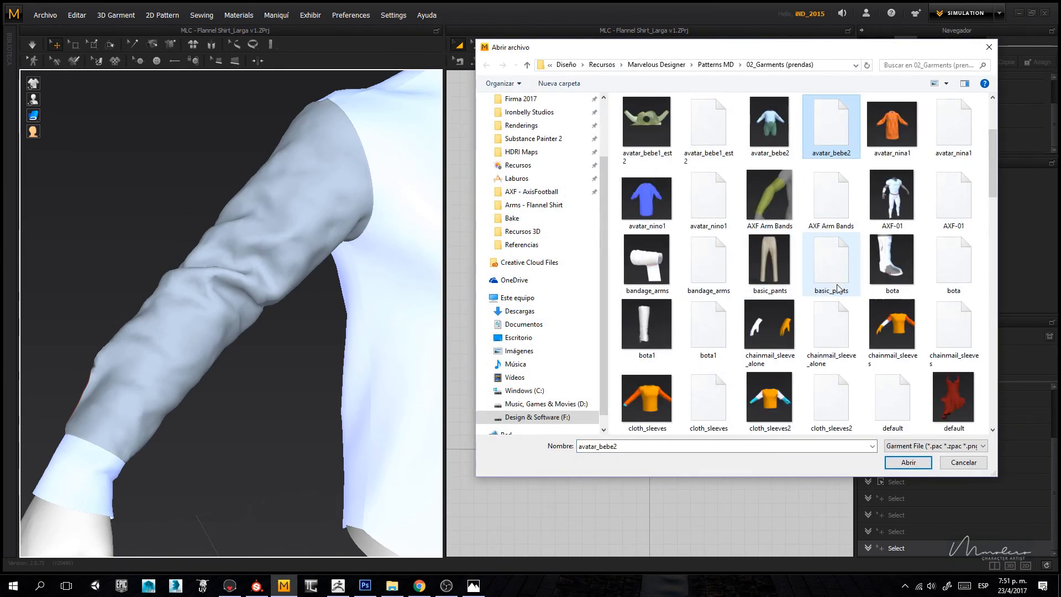
pyautogui.press('m')
pyautogui.press('Return')
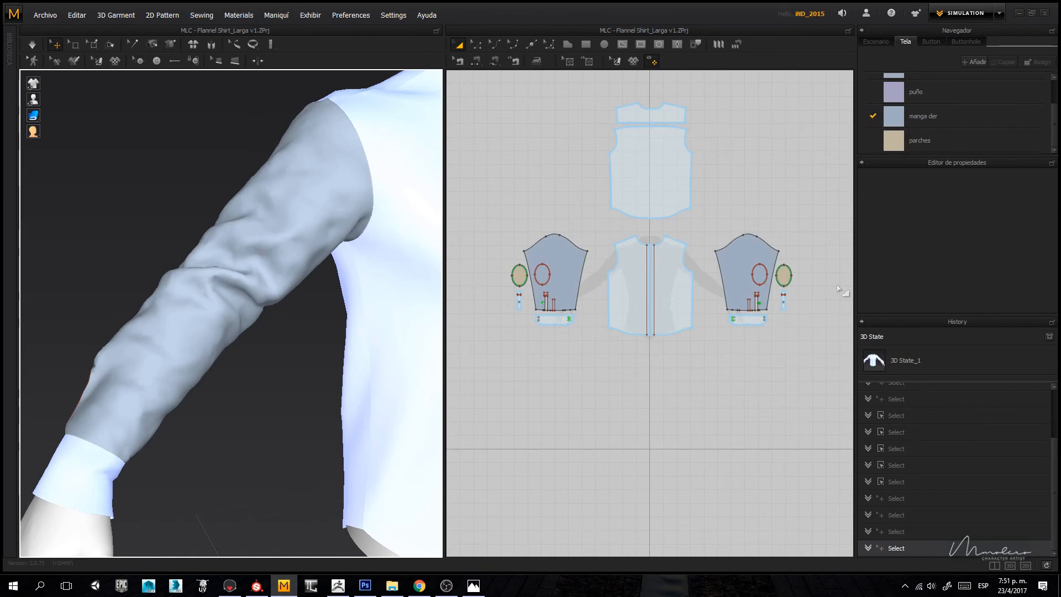
pyautogui.hotkey('ctrl', 'shift', 'o')
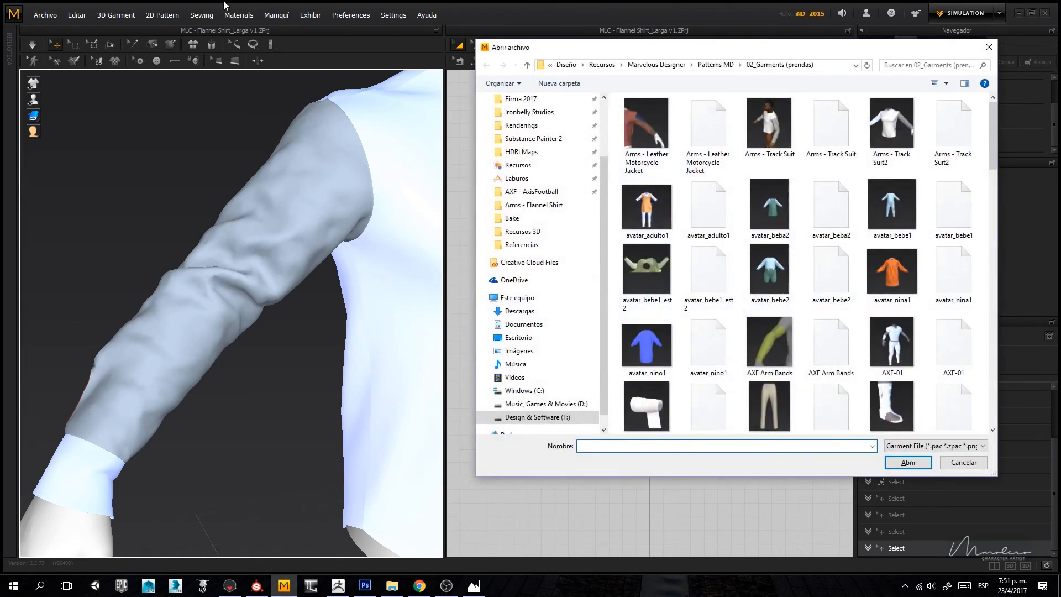
pyautogui.press('Escape')
# Step: Open the MLC - Sweater project from the 01_Projects folder, discarding unsaved changes to the flannel shirt
pyautogui.click(44, 15)
pyautogui.moveTo(67, 45)
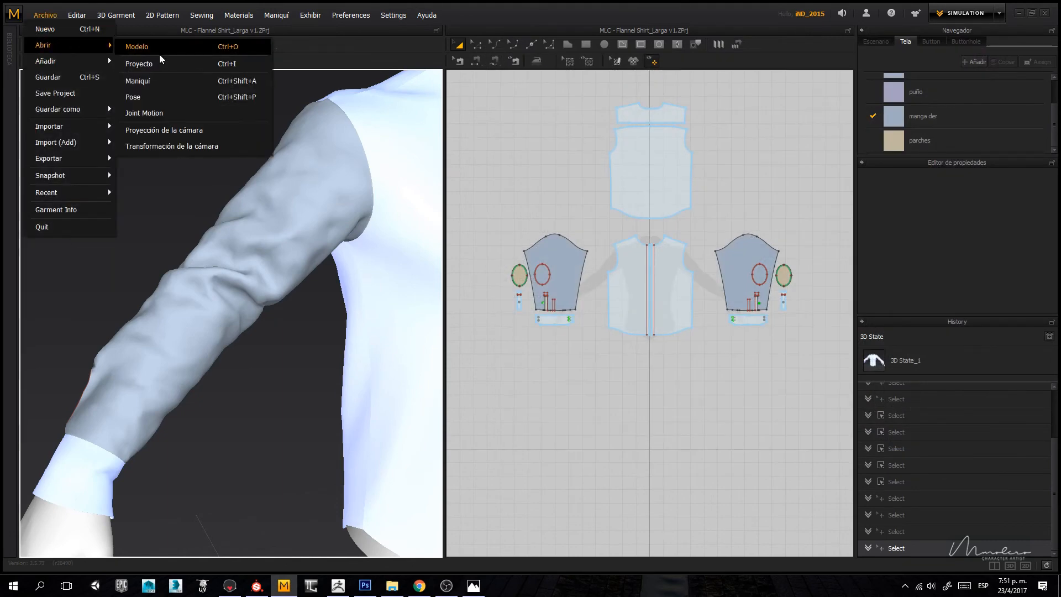
pyautogui.click(161, 62)
pyautogui.click(534, 304)
pyautogui.click(746, 304)
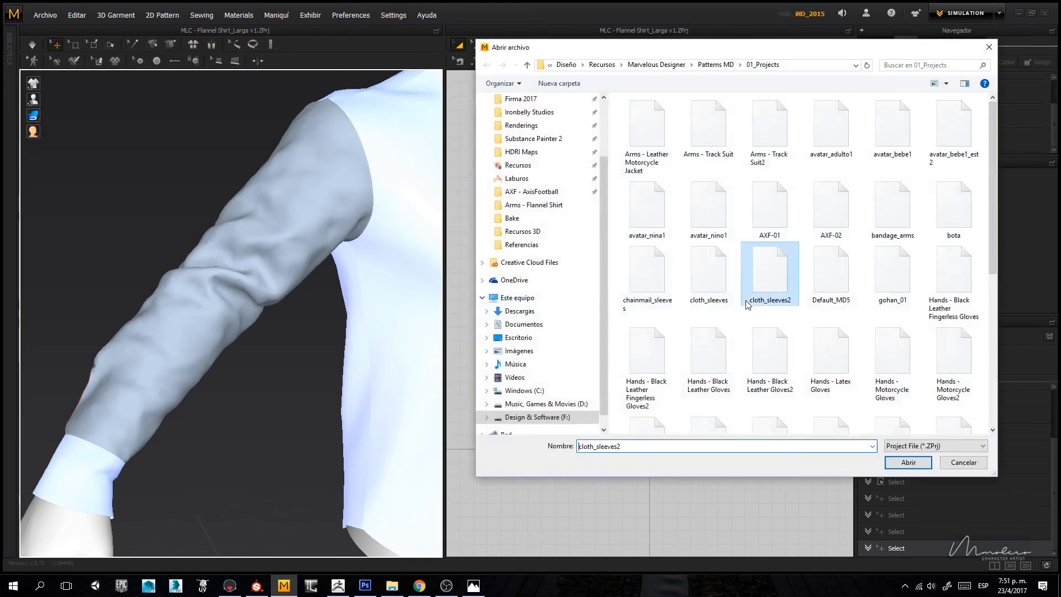
pyautogui.press('m')
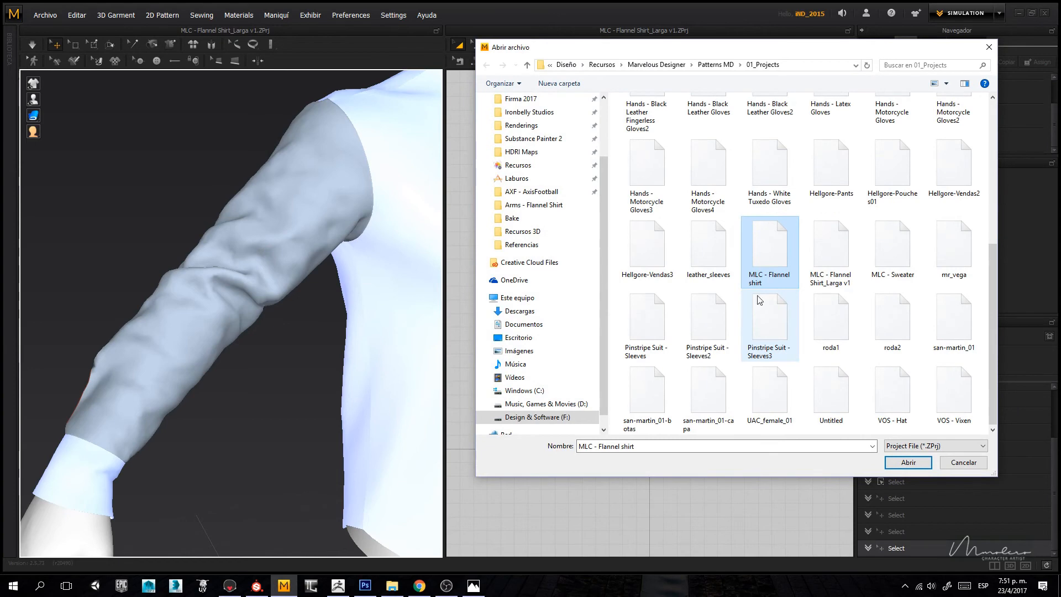
pyautogui.doubleClick(883, 266)
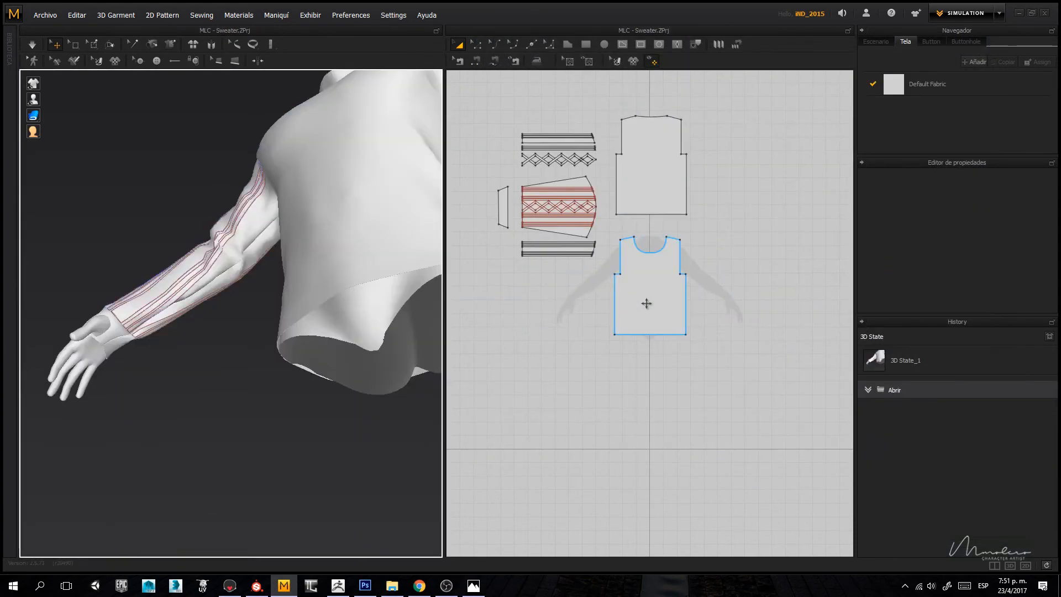
# Step: Briefly simulate the sweater and examine the patterned sleeve's folds from the front and side
pyautogui.moveTo(276, 326); pyautogui.dragTo(334, 354, button='right')
pyautogui.moveTo(335, 355); pyautogui.dragTo(265, 374, button='middle')
pyautogui.moveTo(265, 374); pyautogui.dragTo(160, 344, button='right')
pyautogui.moveTo(160, 344); pyautogui.dragTo(204, 363, button='middle')
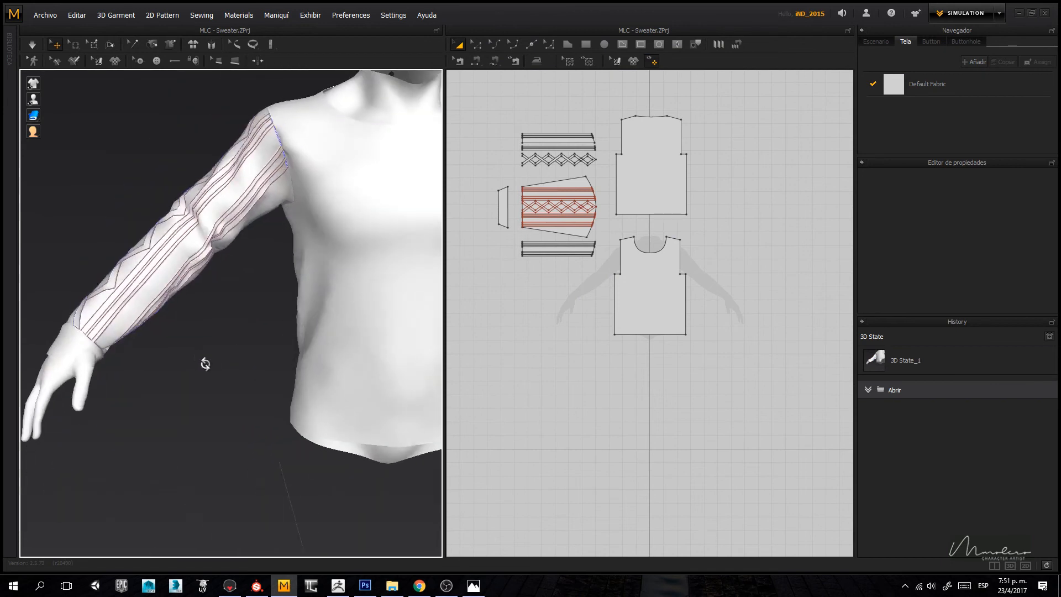
pyautogui.scroll(2, 207, 322)
pyautogui.moveTo(207, 322); pyautogui.dragTo(252, 361, button='right')
pyautogui.press('space')
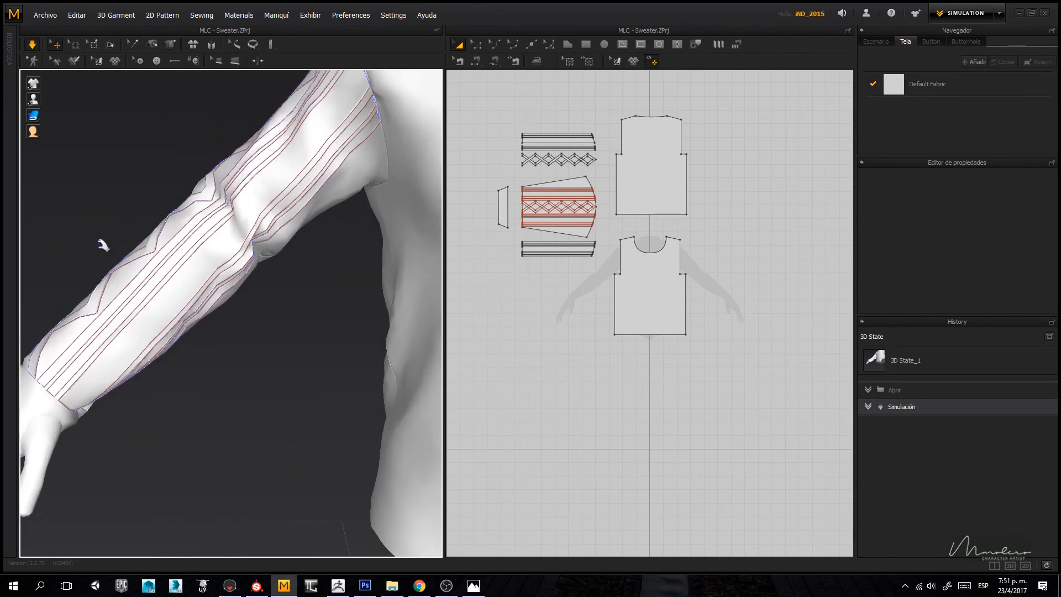
pyautogui.scroll(4, 260, 329)
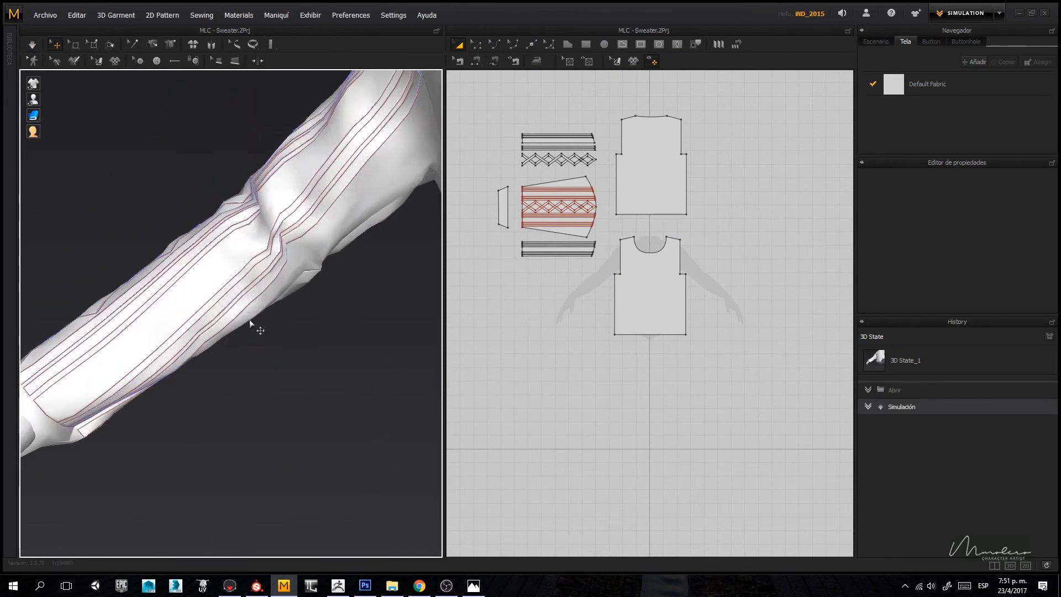
pyautogui.scroll(-4, 310, 337)
pyautogui.moveTo(306, 356); pyautogui.dragTo(298, 363, button='right')
pyautogui.scroll(2, 299, 363)
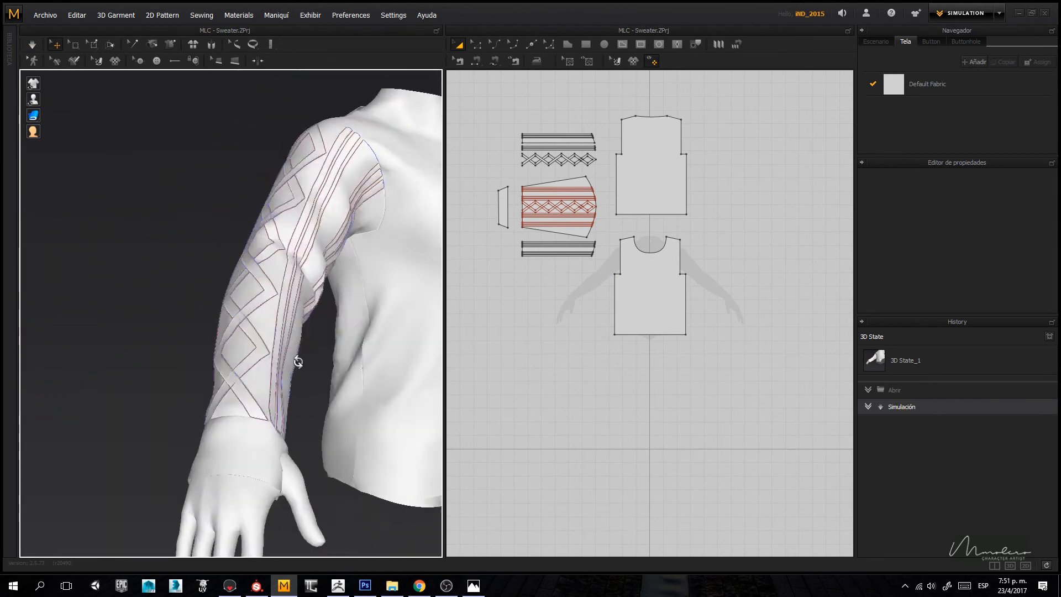
pyautogui.moveTo(298, 363); pyautogui.dragTo(246, 395, button='middle')
# Step: Open the MLC - Sweater-v2 garment without saving the current project, and examine the folds along its sleeve
pyautogui.hotkey('ctrl', 'shift', 'o')
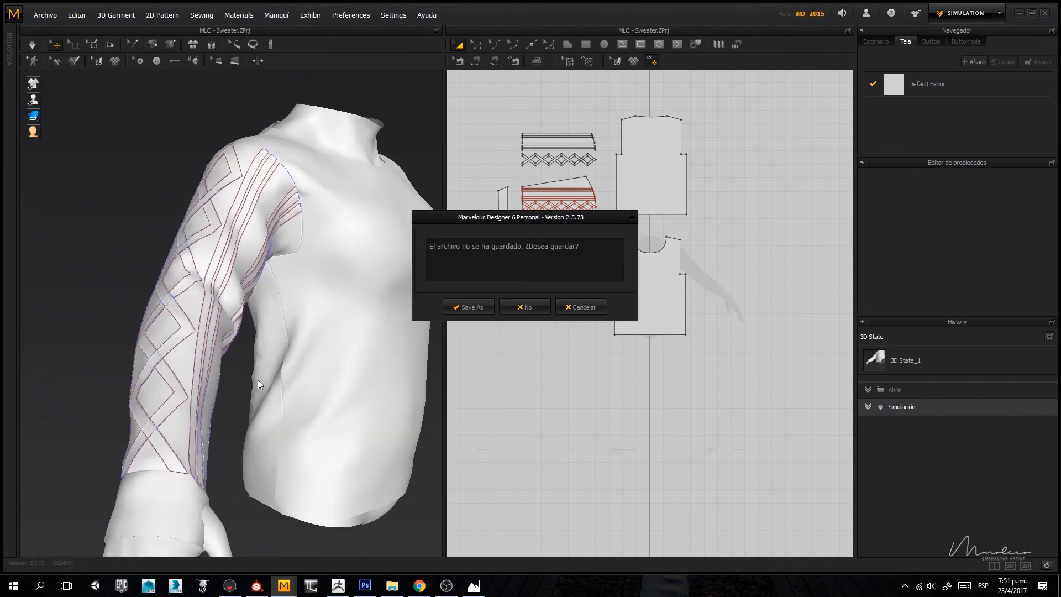
pyautogui.click(538, 308)
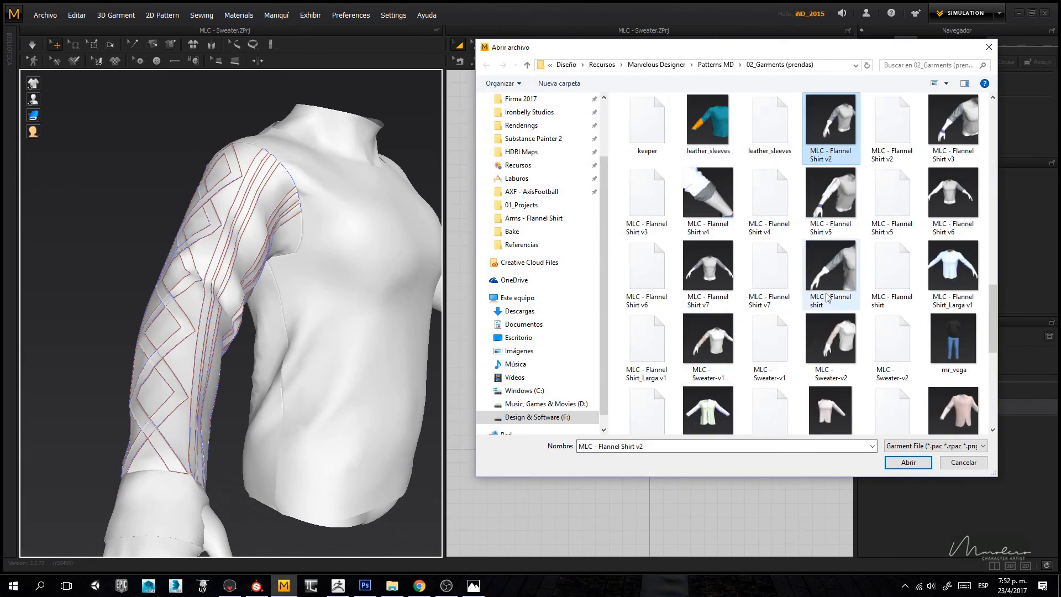
pyautogui.doubleClick(884, 353)
pyautogui.click(508, 288)
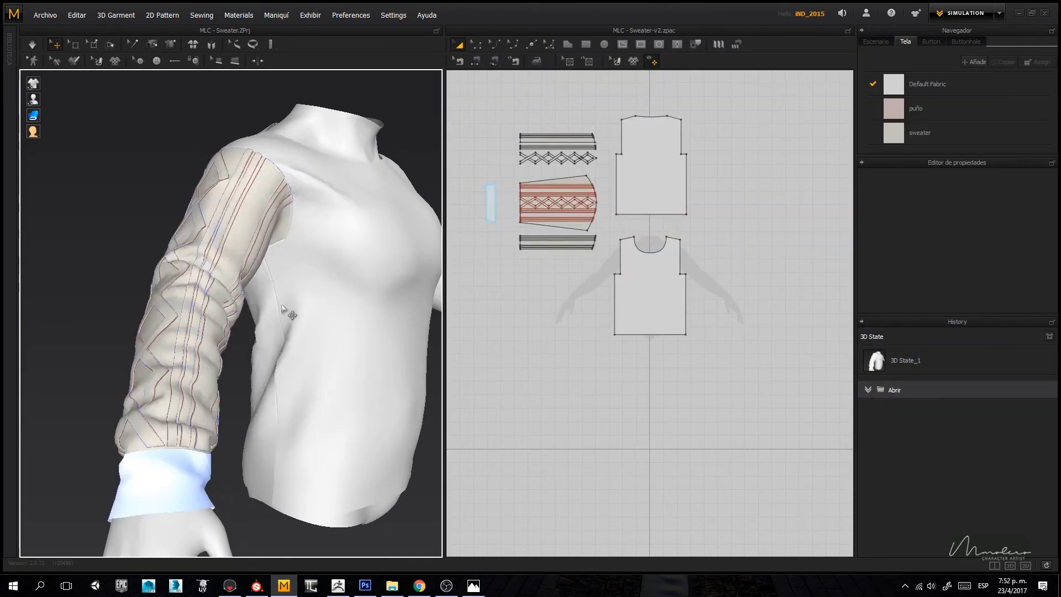
pyautogui.moveTo(289, 315); pyautogui.dragTo(174, 303, button='right')
pyautogui.scroll(3, 174, 303)
pyautogui.moveTo(173, 301); pyautogui.dragTo(279, 307, button='middle')
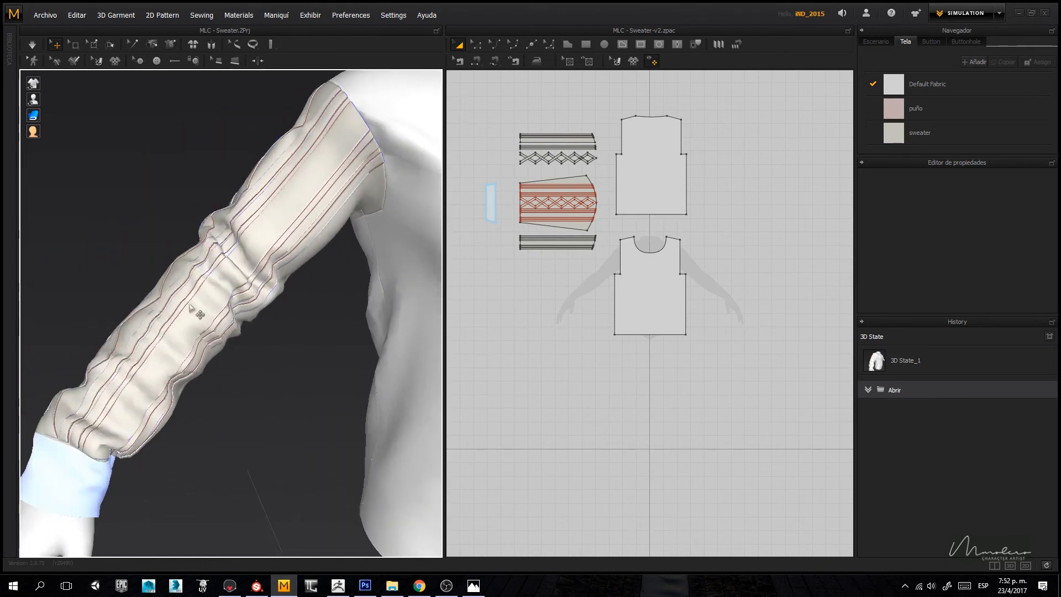
pyautogui.moveTo(239, 351); pyautogui.dragTo(227, 329, button='right')
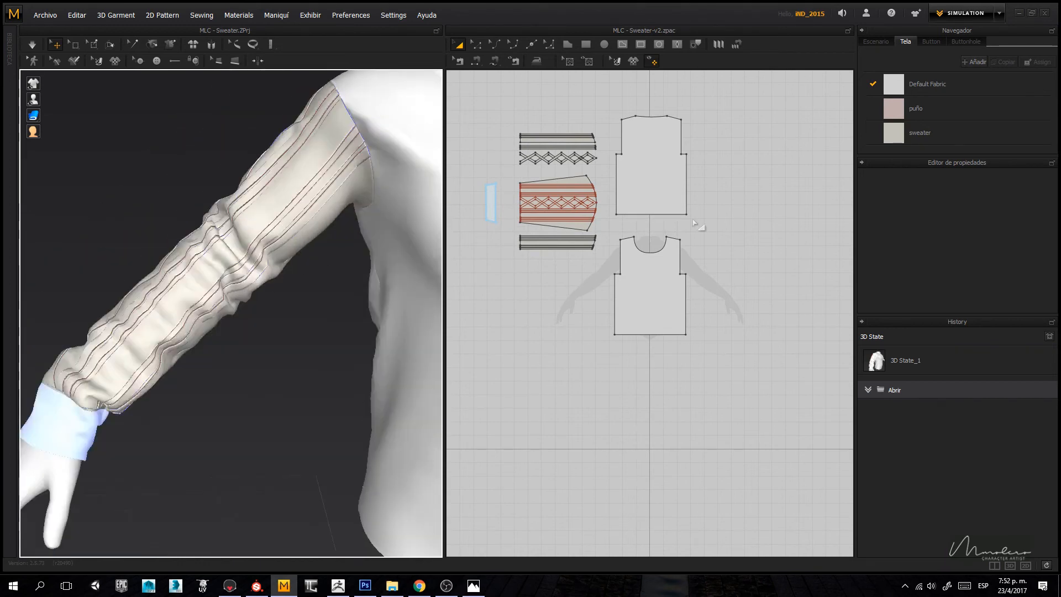
# Step: Select the sweater fabric and review its physical properties, including the standard preset and the detailed stretch values
pyautogui.click(952, 117)
pyautogui.click(940, 128)
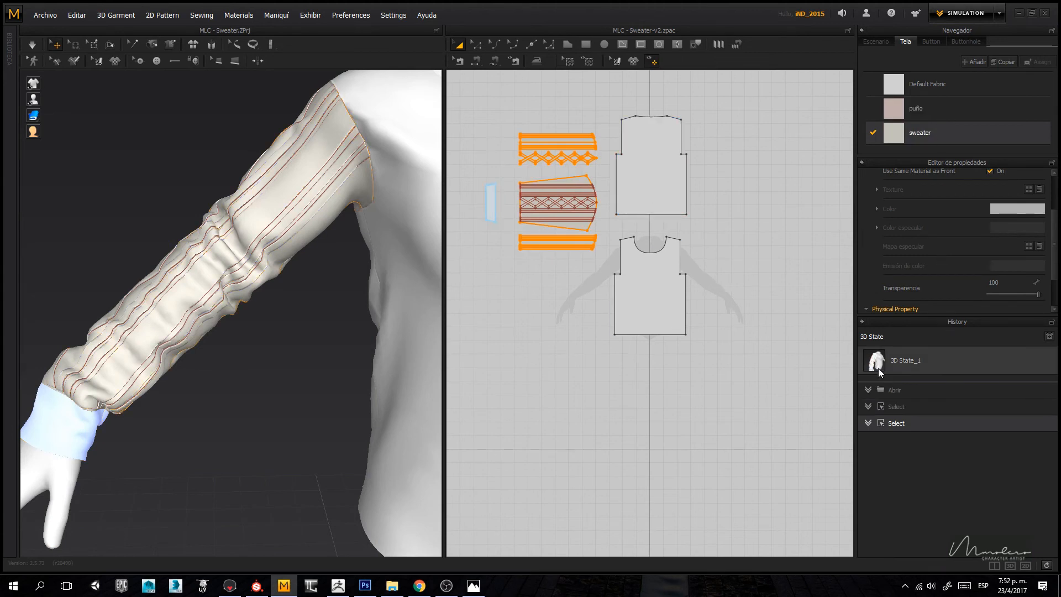
pyautogui.scroll(-3, 932, 261)
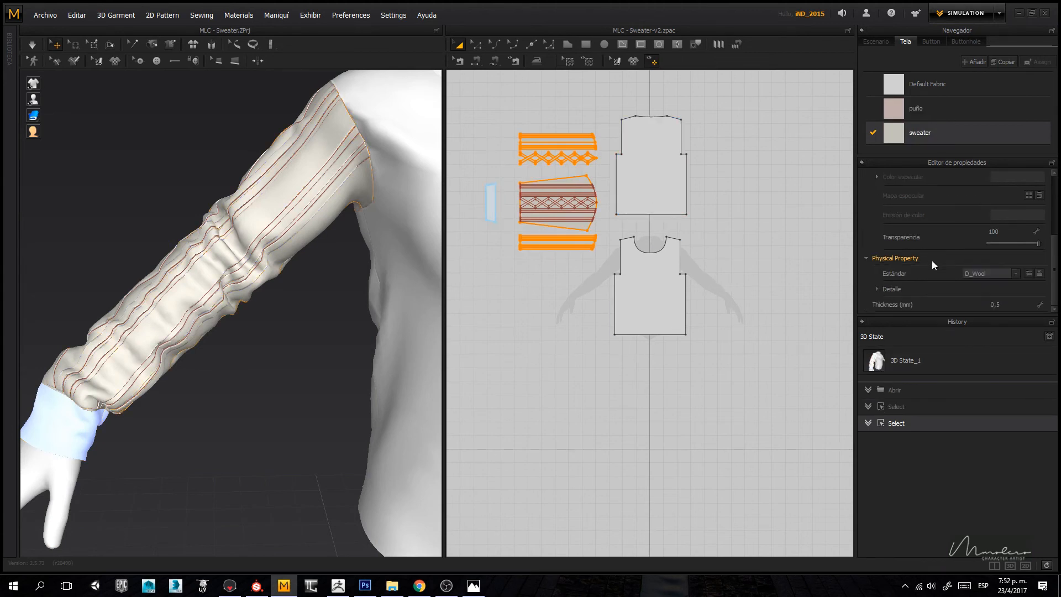
pyautogui.click(994, 272)
pyautogui.click(993, 272)
pyautogui.click(886, 291)
pyautogui.scroll(-1, 911, 293)
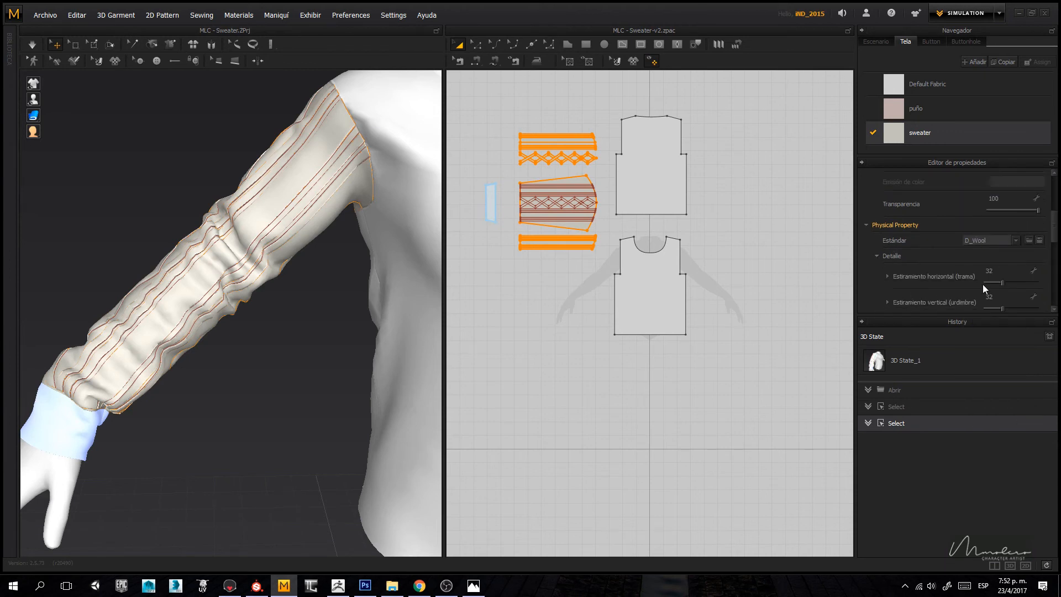
pyautogui.scroll(-3, 983, 279)
pyautogui.scroll(3, 982, 270)
pyautogui.scroll(-2, 983, 272)
pyautogui.scroll(5, 980, 266)
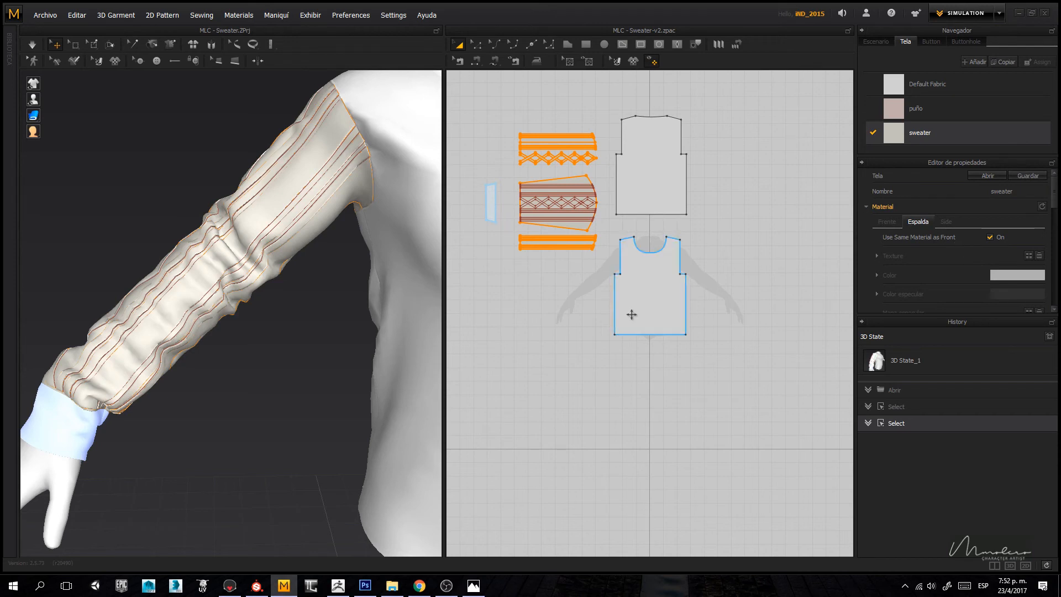
# Step: Clear the pattern selection, switch to the Twitch chat in Chrome to read viewers' questions, and return to Marvelous Designer
pyautogui.click(541, 422)
pyautogui.click(420, 587)
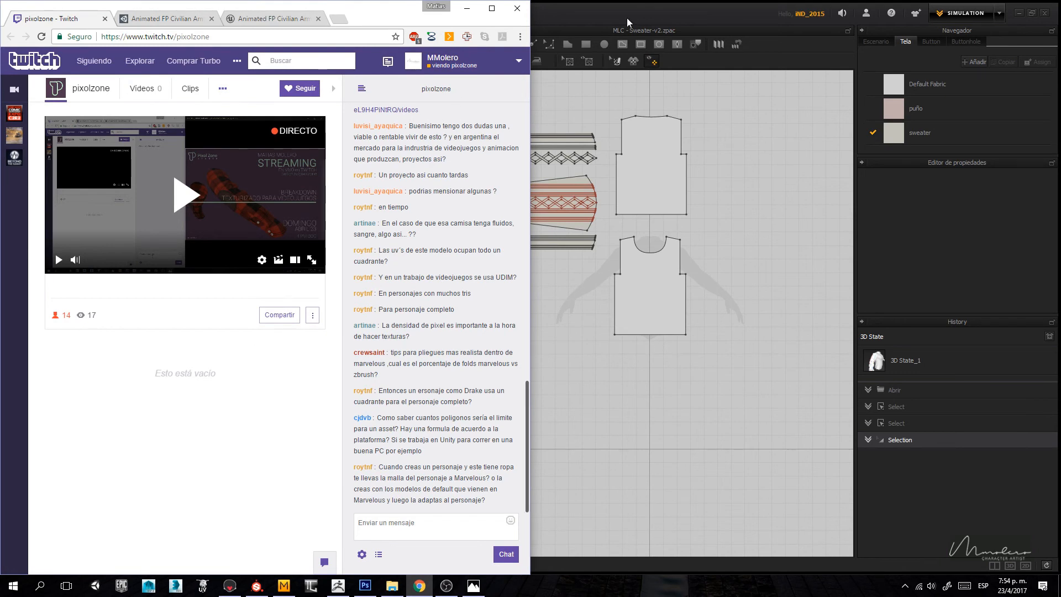
pyautogui.hotkey('alt', 'Tab')
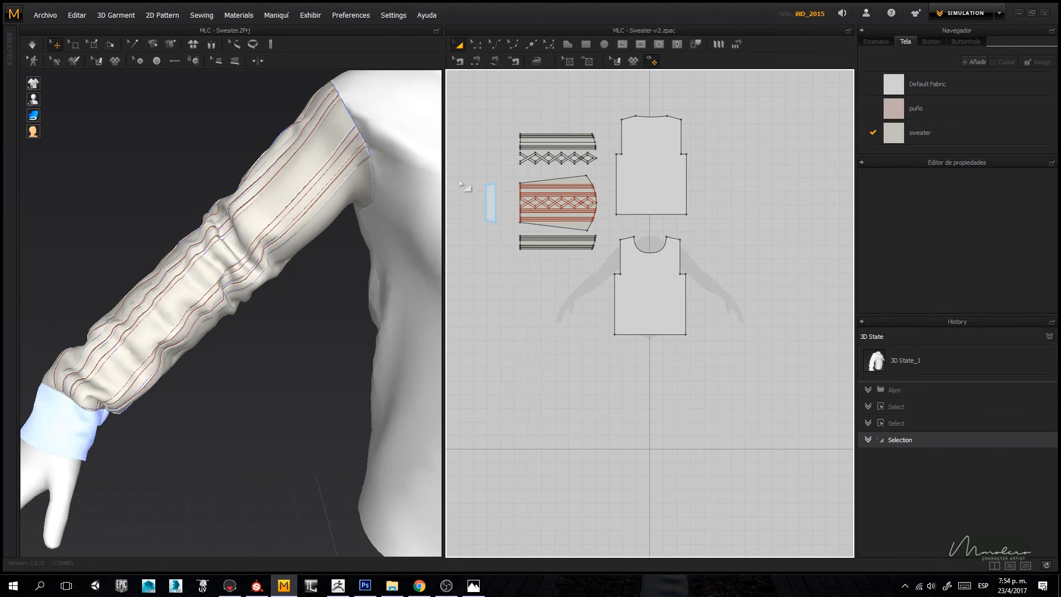
# Step: Open the mr_vega project from the 01_Projects folder without saving the current garment
pyautogui.hotkey('ctrl', 'n')
pyautogui.click(495, 314)
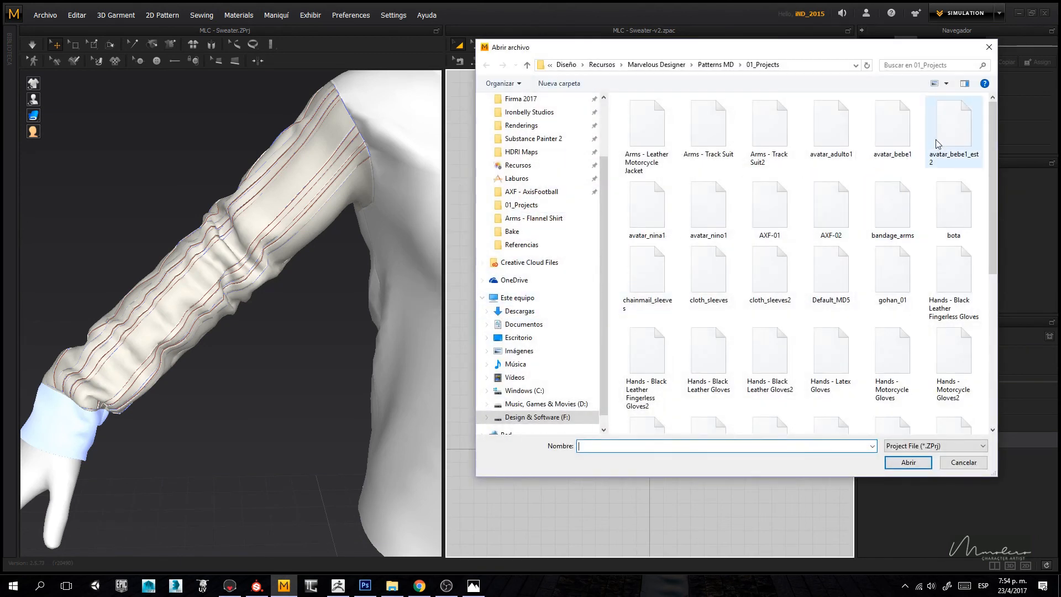
pyautogui.click(938, 144)
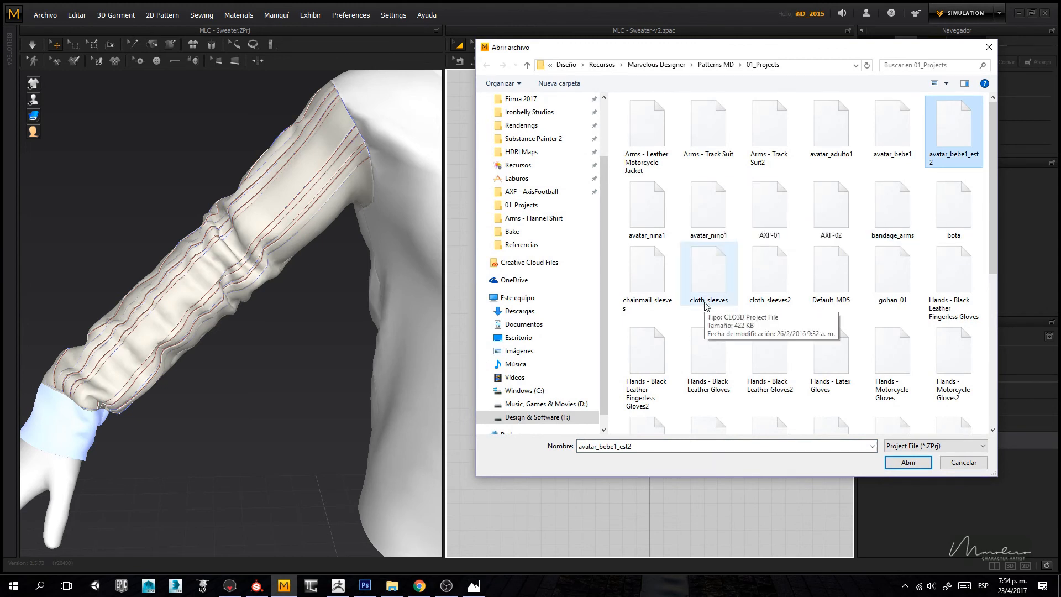
pyautogui.scroll(-3, 797, 341)
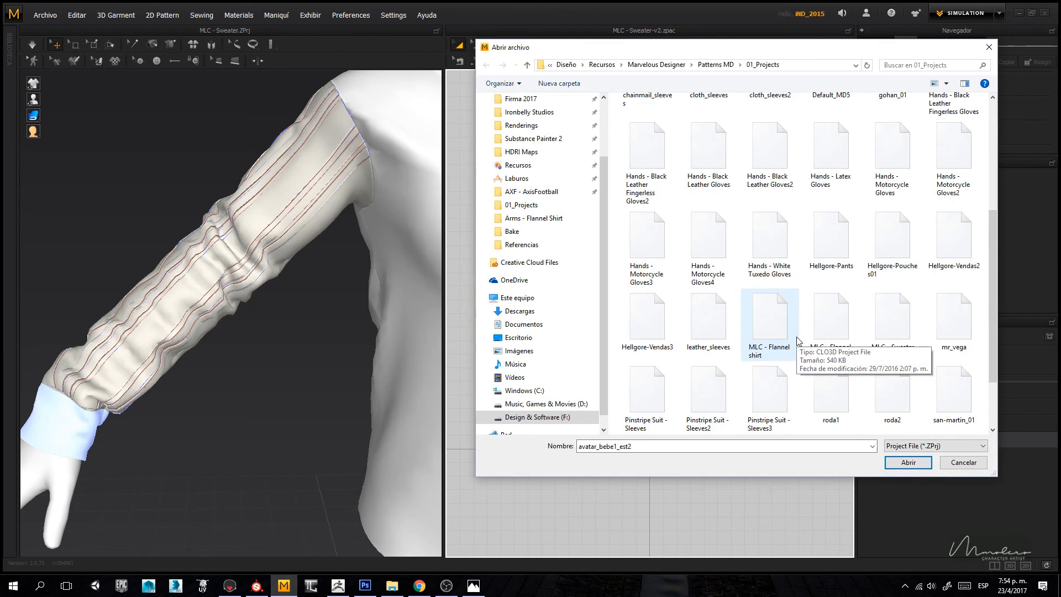
pyautogui.scroll(-1, 797, 341)
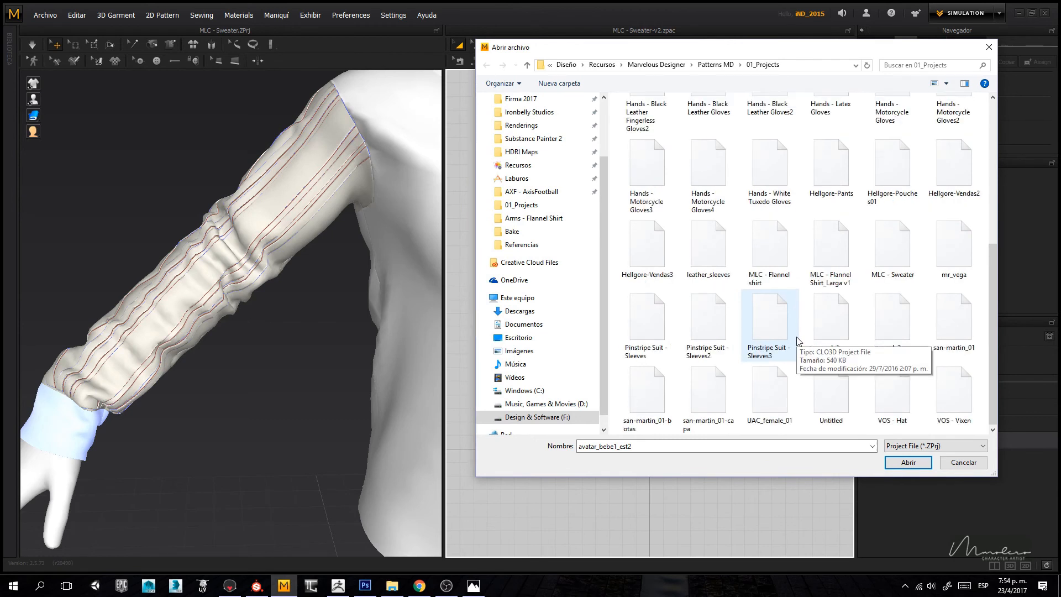
pyautogui.click(724, 269)
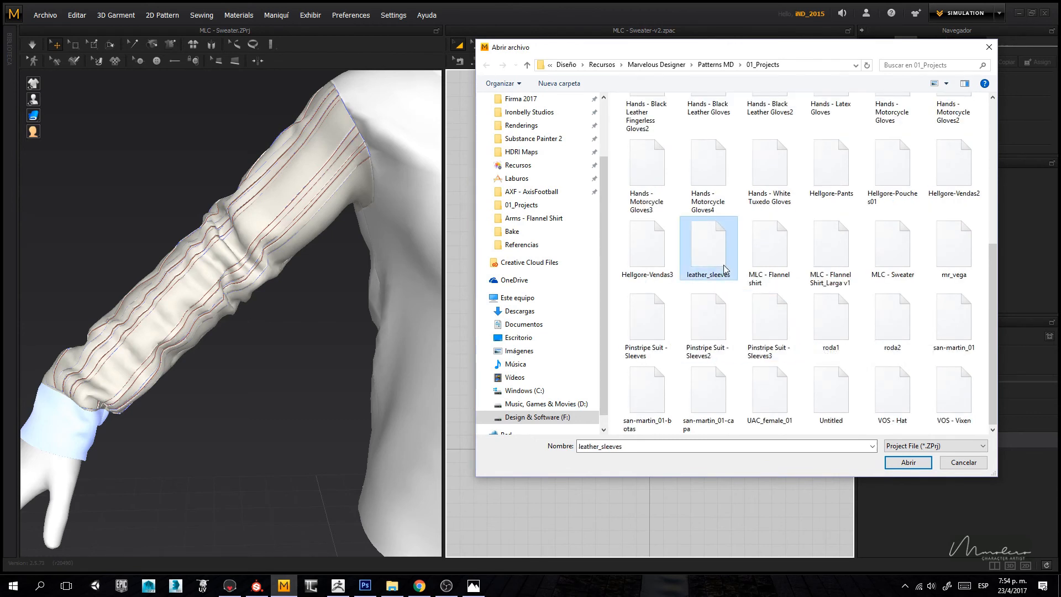
pyautogui.press('v')
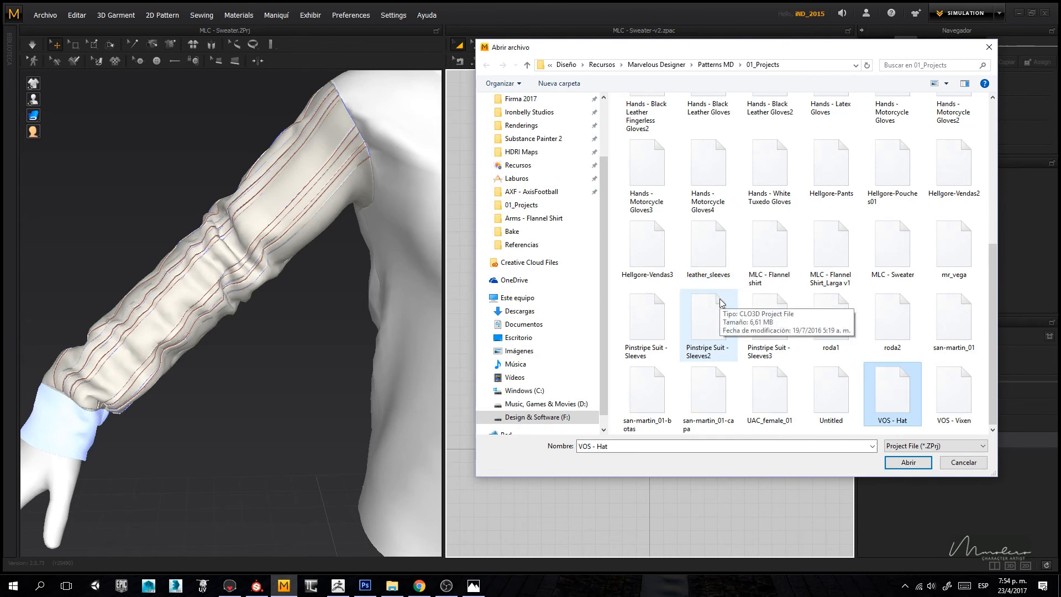
pyautogui.scroll(3, 720, 303)
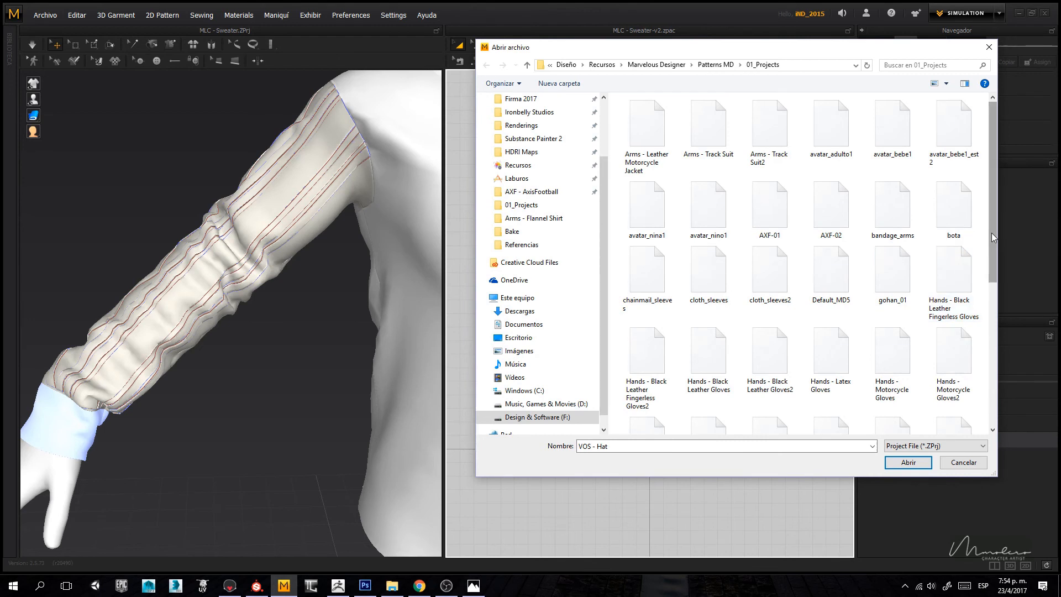
pyautogui.moveTo(991, 233); pyautogui.dragTo(970, 388)
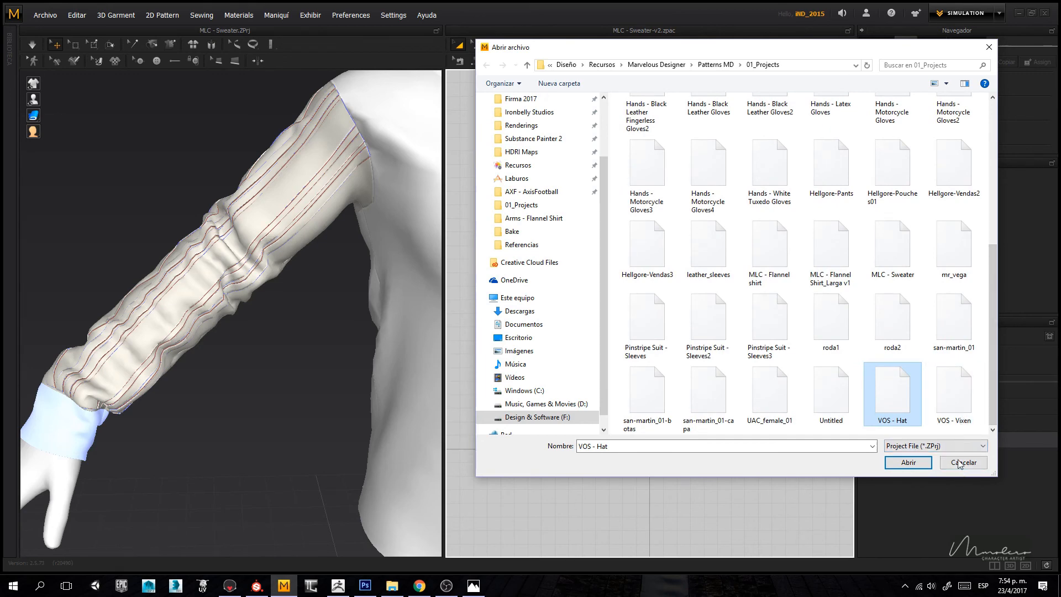
pyautogui.doubleClick(954, 246)
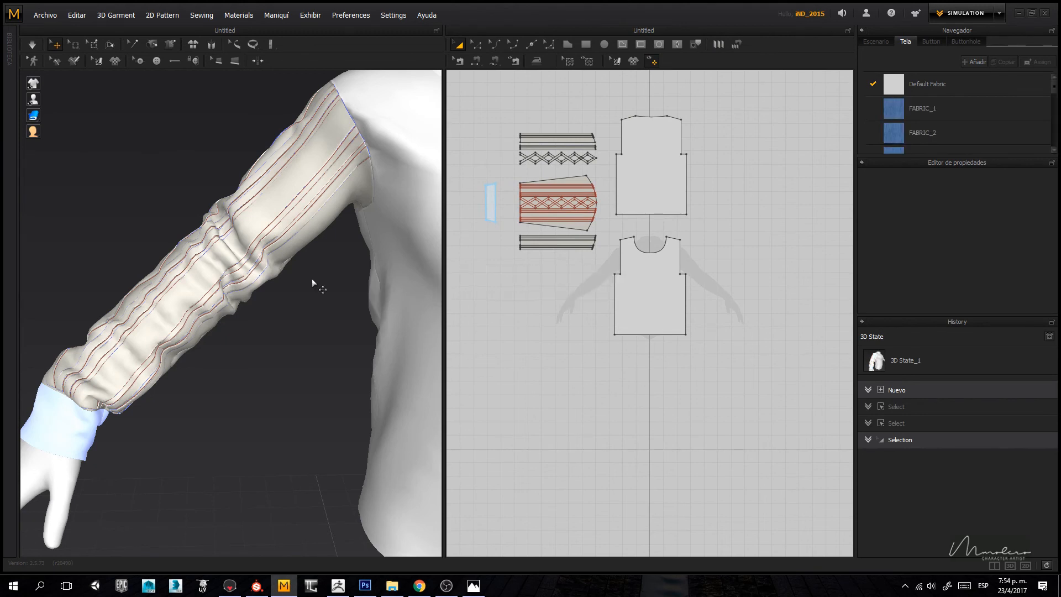
# Step: Examine the avatar's denim jeans up close and its black T-shirt from further away
pyautogui.moveTo(367, 285); pyautogui.dragTo(291, 288, button='right')
pyautogui.scroll(10, 293, 288)
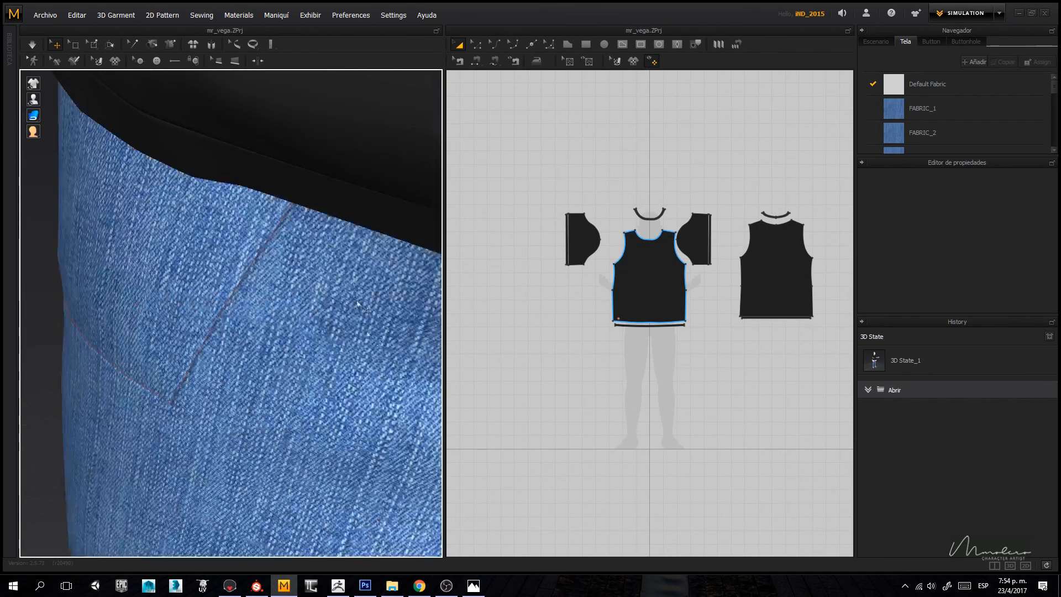
pyautogui.moveTo(330, 357); pyautogui.dragTo(327, 369, button='middle')
pyautogui.scroll(-5, 318, 310)
pyautogui.scroll(-8, 305, 219)
pyautogui.moveTo(336, 248); pyautogui.dragTo(311, 310, button='middle')
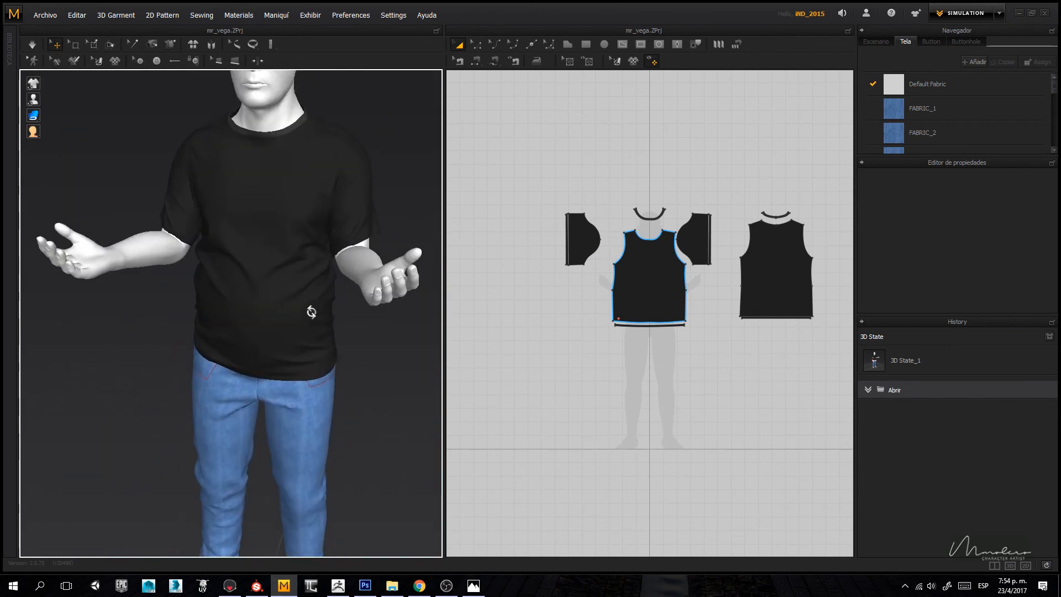
# Step: Examine the black T-shirt's folds from the back and side, up close and with the whole upper body in view
pyautogui.moveTo(311, 309); pyautogui.dragTo(221, 291, button='right')
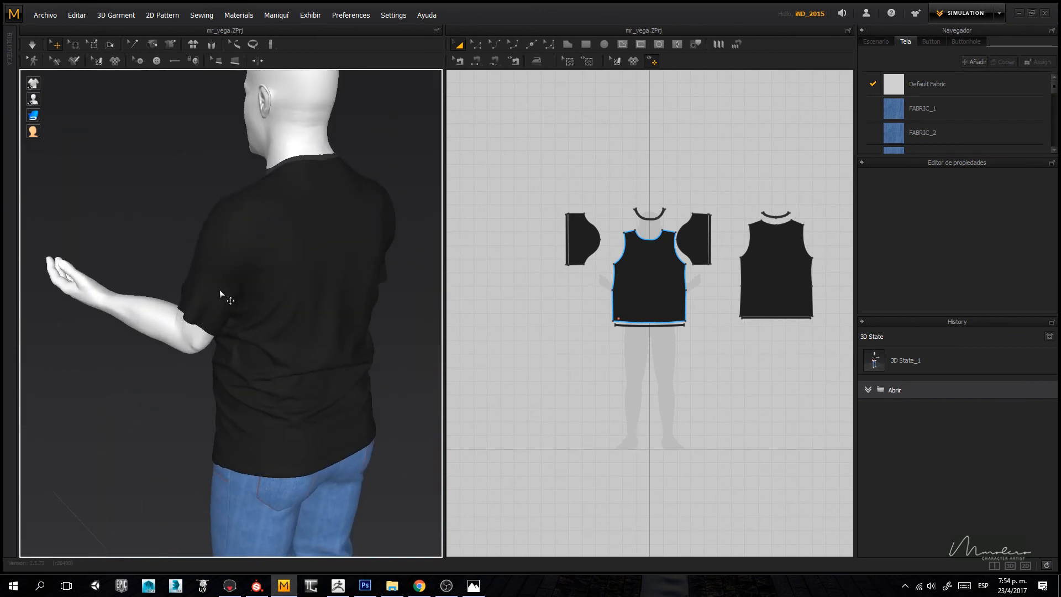
pyautogui.scroll(8, 246, 329)
pyautogui.scroll(-8, 279, 325)
pyautogui.moveTo(315, 321); pyautogui.dragTo(431, 301, button='right')
pyautogui.moveTo(223, 283); pyautogui.dragTo(291, 290, button='middle')
pyautogui.scroll(8, 277, 344)
pyautogui.scroll(-4, 274, 340)
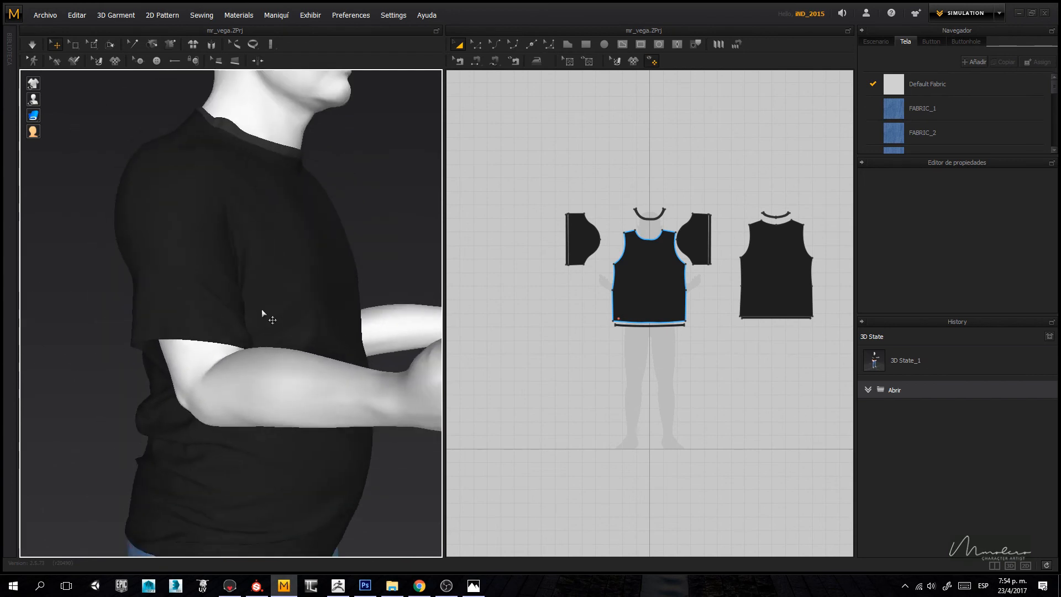
pyautogui.moveTo(263, 314); pyautogui.dragTo(320, 325, button='right')
pyautogui.scroll(-5, 320, 325)
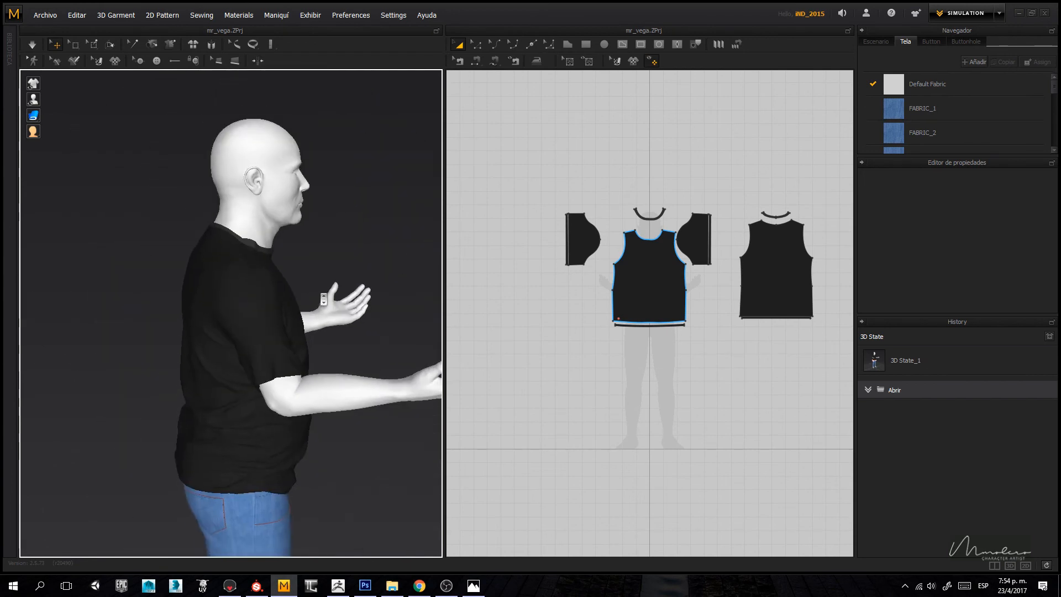
pyautogui.moveTo(320, 325); pyautogui.dragTo(296, 278, button='middle')
pyautogui.moveTo(296, 277); pyautogui.dragTo(141, 261, button='right')
pyautogui.moveTo(272, 320); pyautogui.dragTo(257, 235, button='middle')
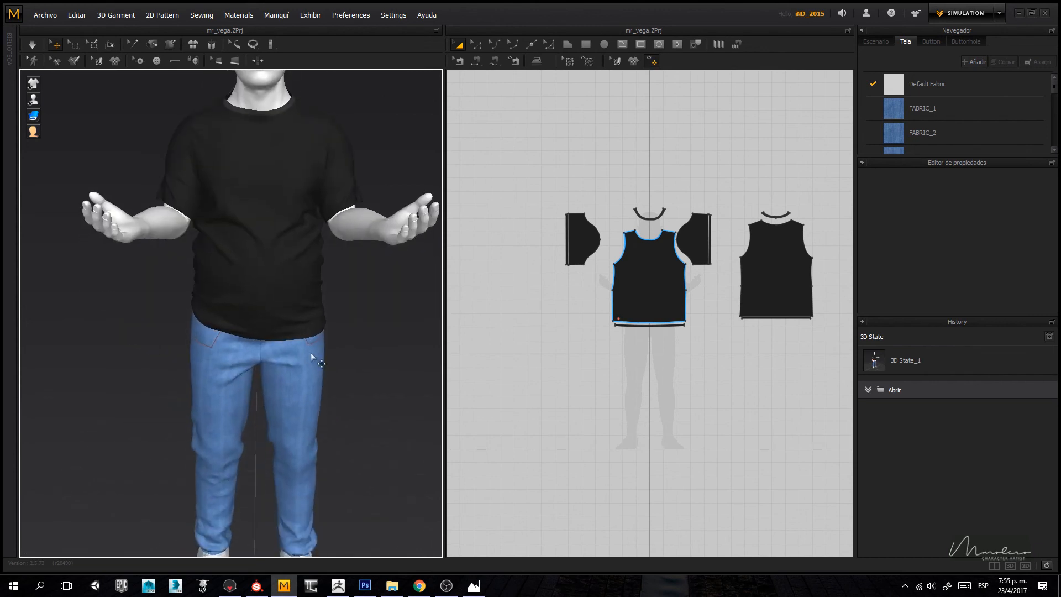
# Step: Examine the denim jeans from the waist down, including the folds around the knees and ankles
pyautogui.moveTo(310, 355); pyautogui.dragTo(300, 267, button='middle')
pyautogui.moveTo(332, 325); pyautogui.dragTo(242, 317, button='right')
pyautogui.moveTo(291, 341); pyautogui.dragTo(270, 289, button='middle')
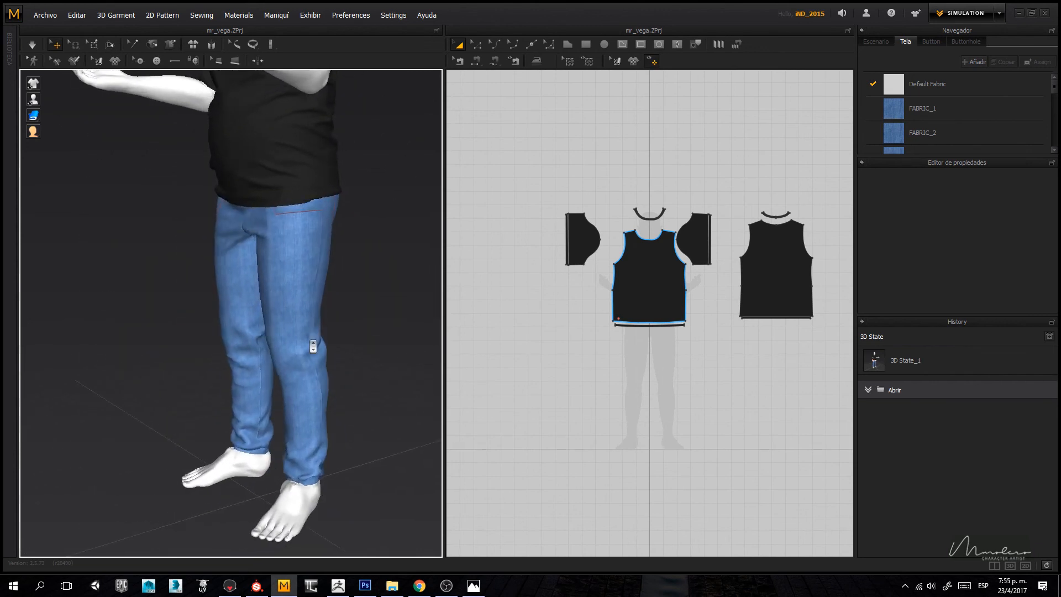
pyautogui.scroll(5, 311, 347)
pyautogui.moveTo(318, 379); pyautogui.dragTo(296, 287, button='middle')
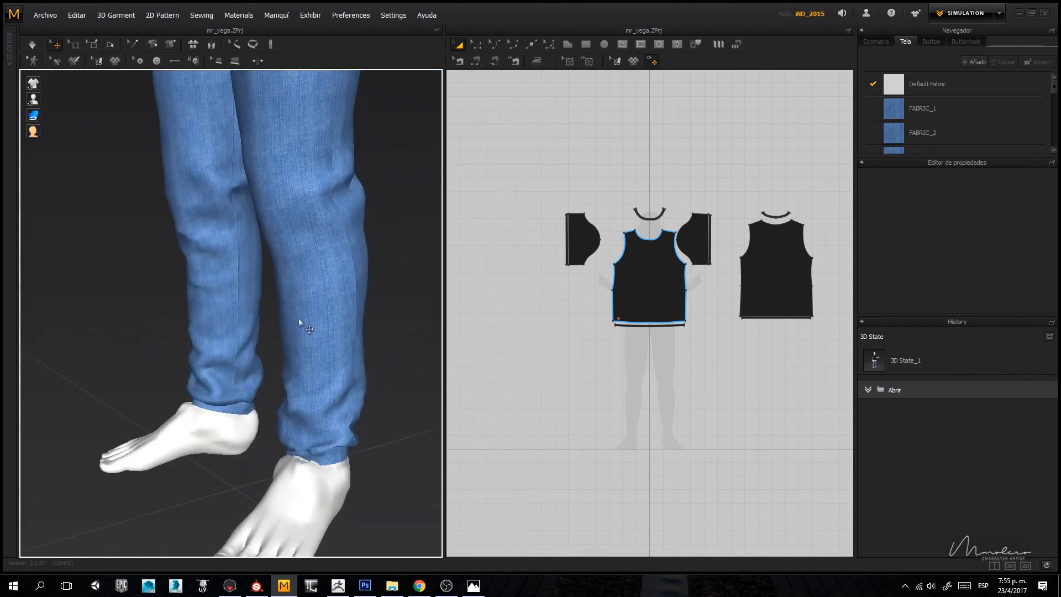
pyautogui.scroll(-2, 302, 325)
pyautogui.moveTo(305, 334); pyautogui.dragTo(309, 411, button='middle')
pyautogui.moveTo(302, 266); pyautogui.dragTo(291, 351, button='middle')
pyautogui.scroll(-3, 288, 331)
# Step: Inspect how the T-shirt drapes over the avatar's torso from both sides, around the waist up close, and from the front
pyautogui.moveTo(280, 221); pyautogui.dragTo(267, 337, button='middle')
pyautogui.moveTo(267, 336); pyautogui.dragTo(299, 336, button='right')
pyautogui.moveTo(215, 297); pyautogui.dragTo(268, 293, button='right')
pyautogui.moveTo(210, 270); pyautogui.dragTo(223, 340, button='middle')
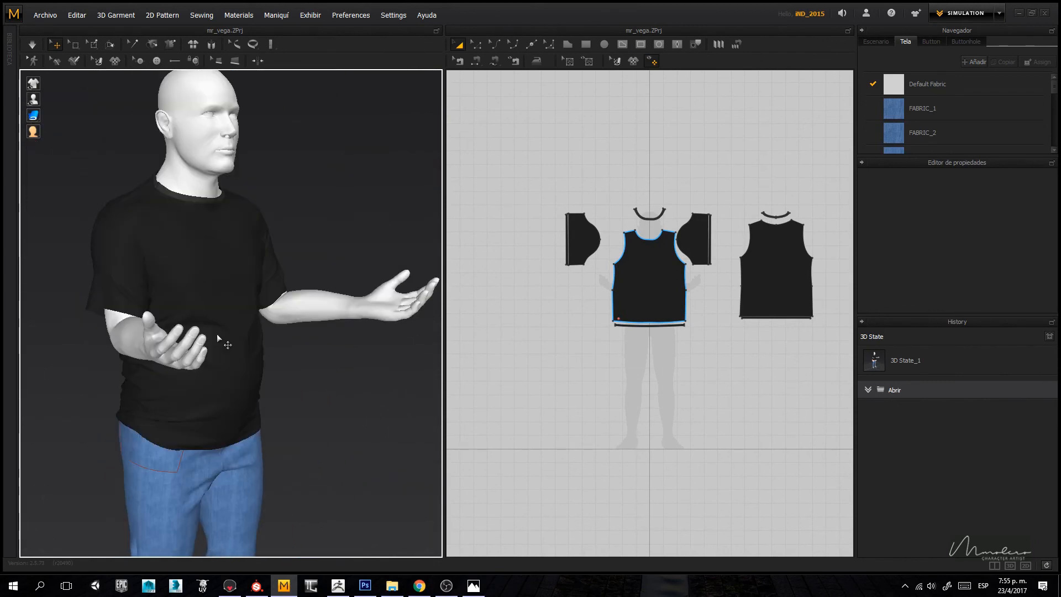
pyautogui.moveTo(223, 340)
pyautogui.mouseDown(button='right')
pyautogui.moveTo(296, 336)
pyautogui.moveTo(206, 340)
pyautogui.mouseUp(button='right')
pyautogui.moveTo(249, 275); pyautogui.dragTo(255, 351, button='middle')
pyautogui.moveTo(255, 346); pyautogui.dragTo(119, 333, button='right')
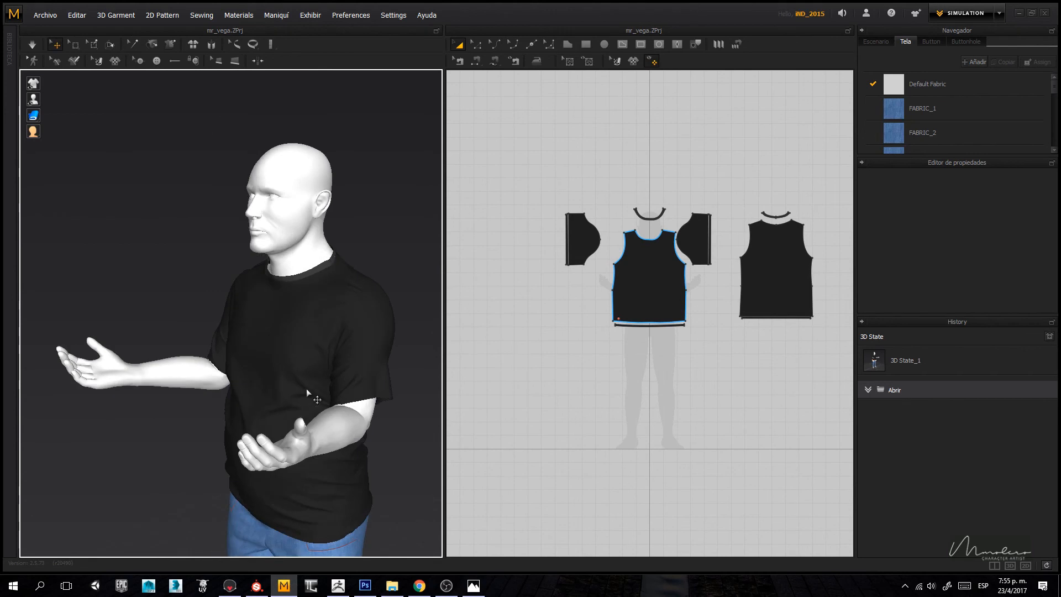
pyautogui.moveTo(334, 379); pyautogui.dragTo(257, 334, button='middle')
pyautogui.scroll(-3, 312, 347)
pyautogui.moveTo(257, 335); pyautogui.dragTo(382, 330, button='right')
pyautogui.scroll(2, 194, 332)
pyautogui.moveTo(205, 355); pyautogui.dragTo(244, 356, button='right')
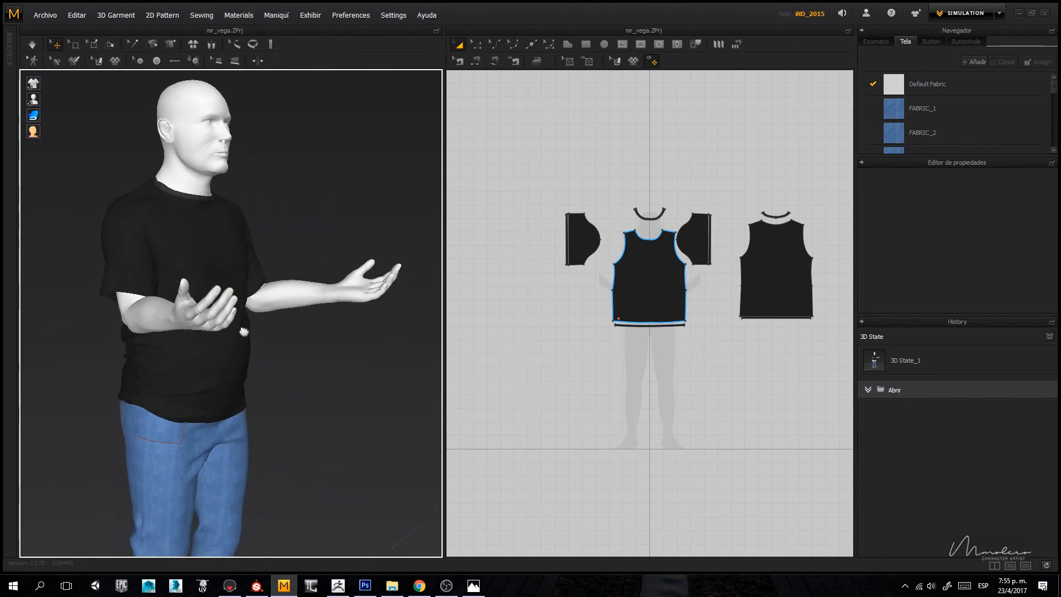
pyautogui.moveTo(242, 332); pyautogui.dragTo(255, 293, button='middle')
pyautogui.scroll(4, 254, 367)
pyautogui.moveTo(253, 367); pyautogui.dragTo(311, 354, button='right')
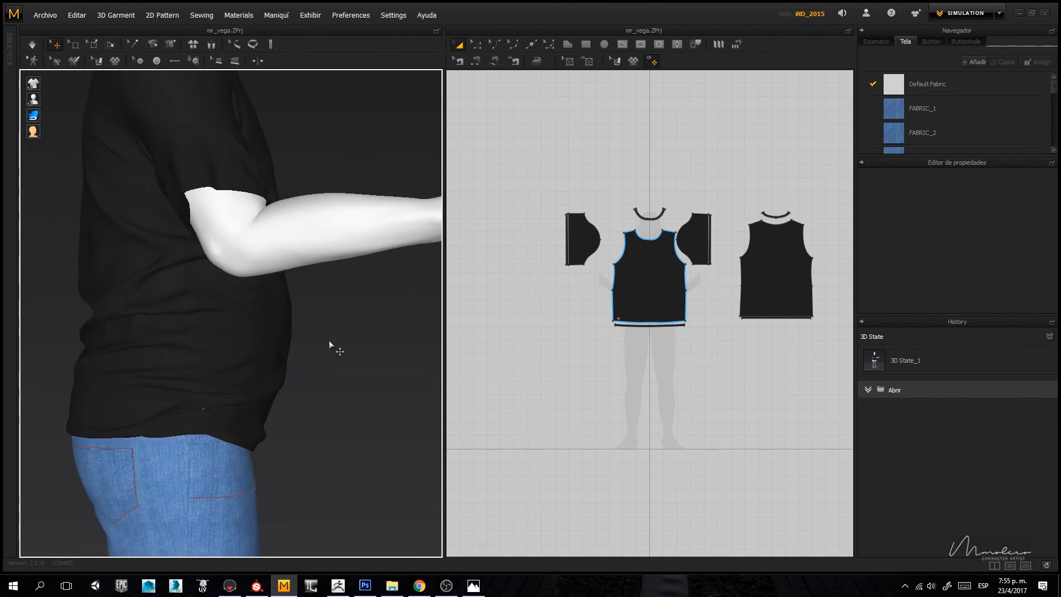
pyautogui.moveTo(329, 342); pyautogui.dragTo(332, 312, button='right')
pyautogui.scroll(-3, 286, 389)
pyautogui.moveTo(352, 193); pyautogui.dragTo(235, 244, button='right')
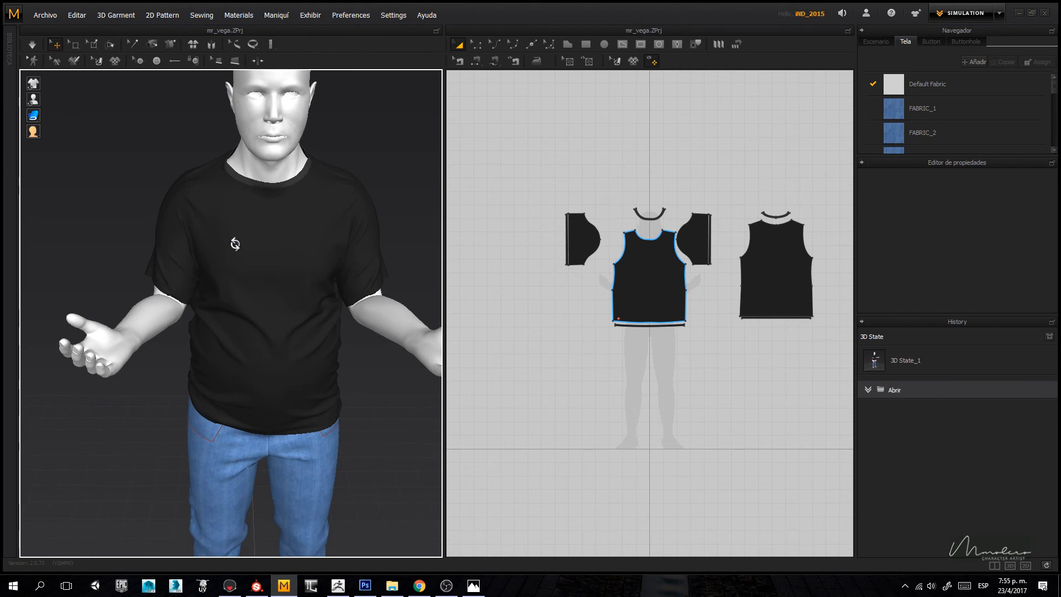
# Step: Show the T-shirt and jeans patterns together in the 2D view, and switch to the Twitch chat in Chrome to read viewers' questions
pyautogui.scroll(-5, 538, 274)
pyautogui.scroll(2, 672, 308)
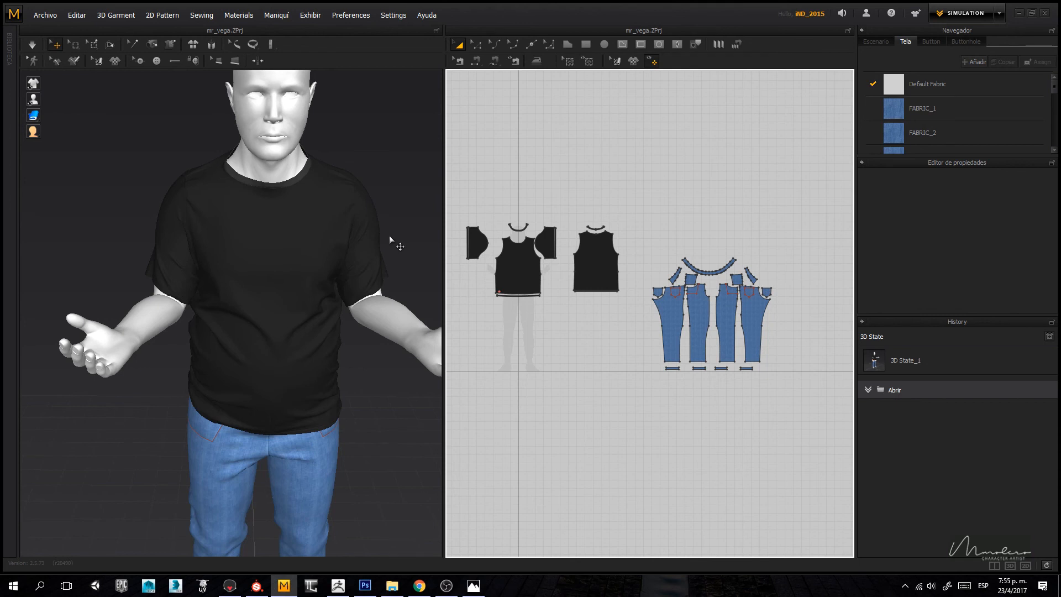
pyautogui.click(419, 585)
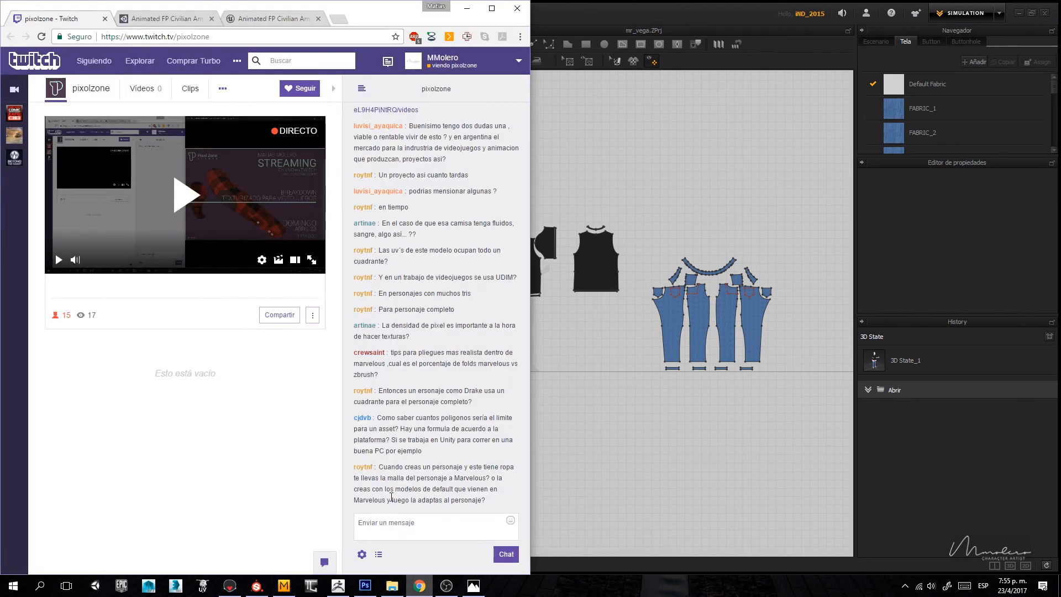